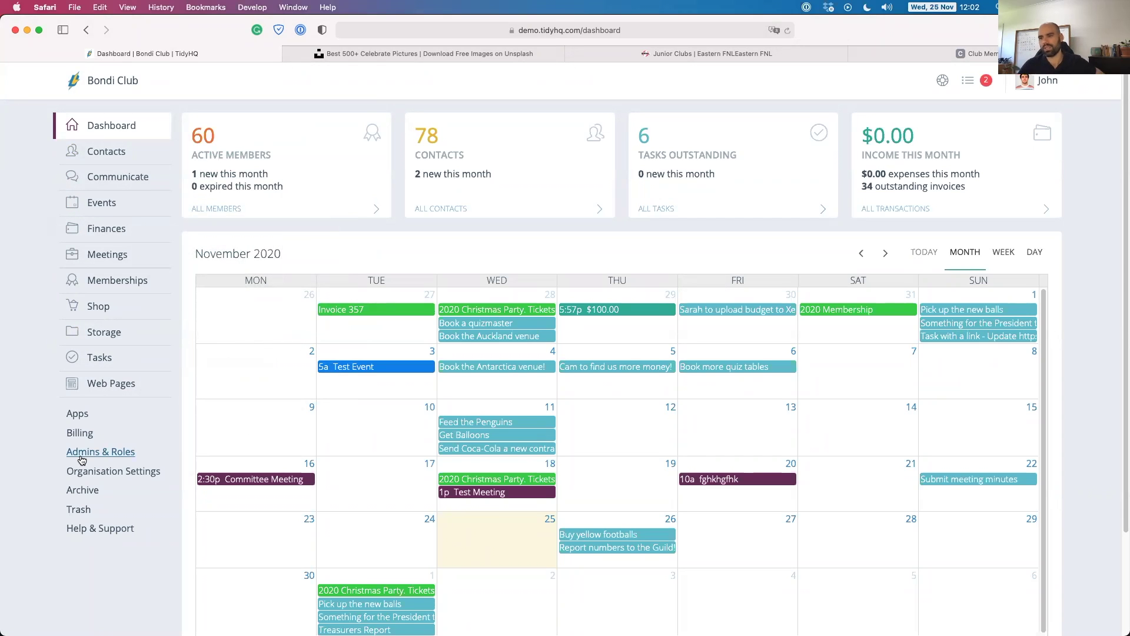
Open the Invite Admin form from the Admins & Roles settings.
left_click(88, 453)
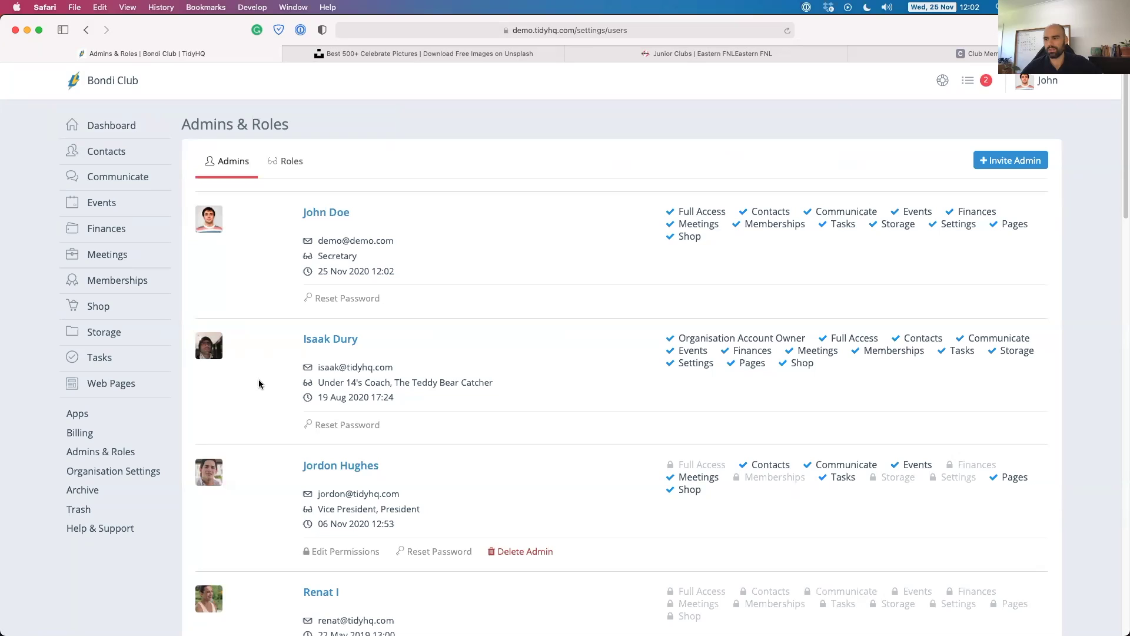
left_click(1017, 162)
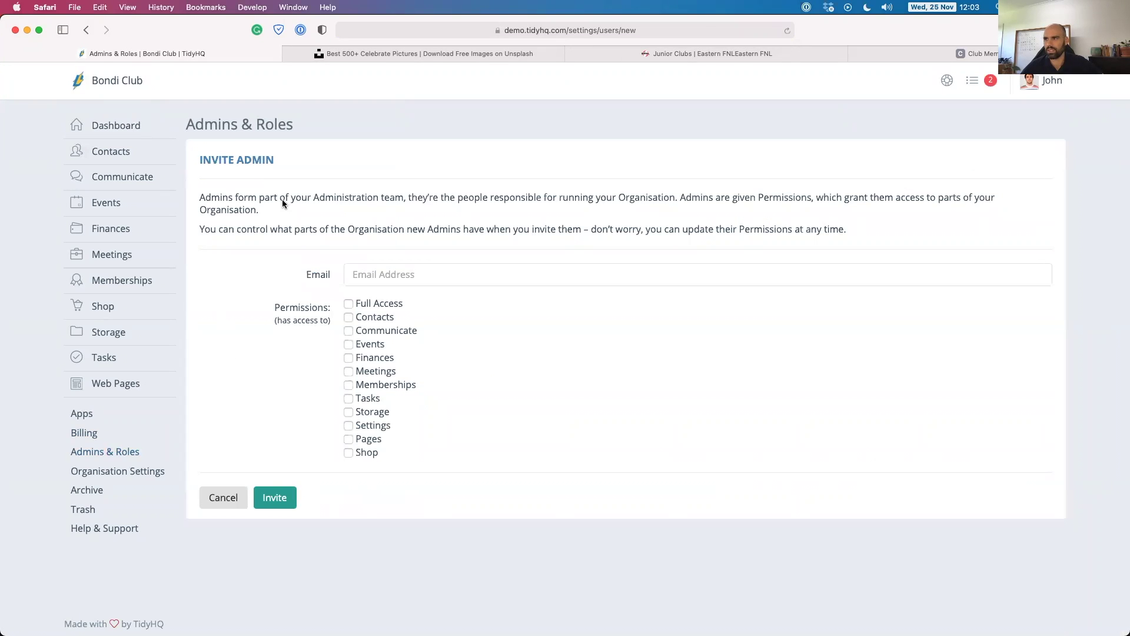
left_click(86, 30)
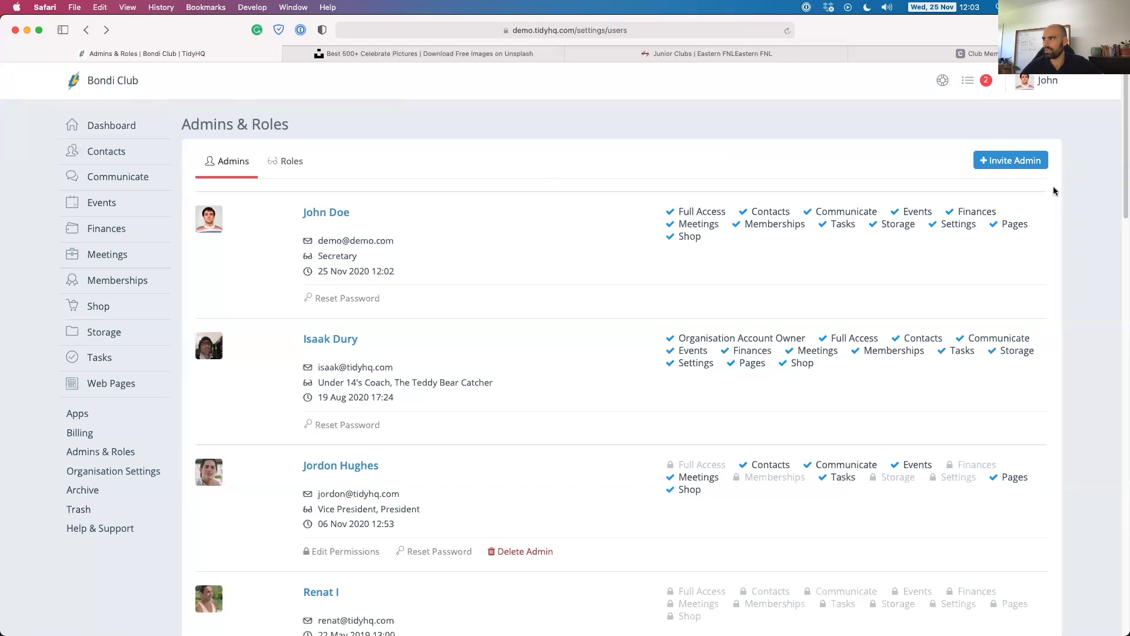
left_click(1018, 167)
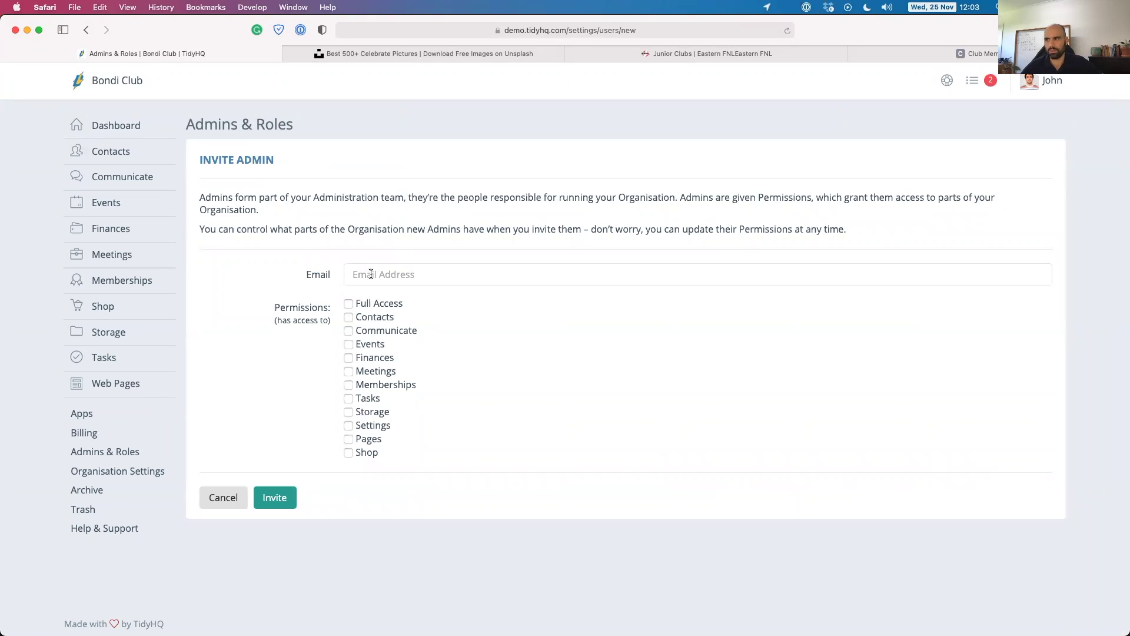
Enter the new admin's e-mail address and grant Full Access.
left_click(371, 274)
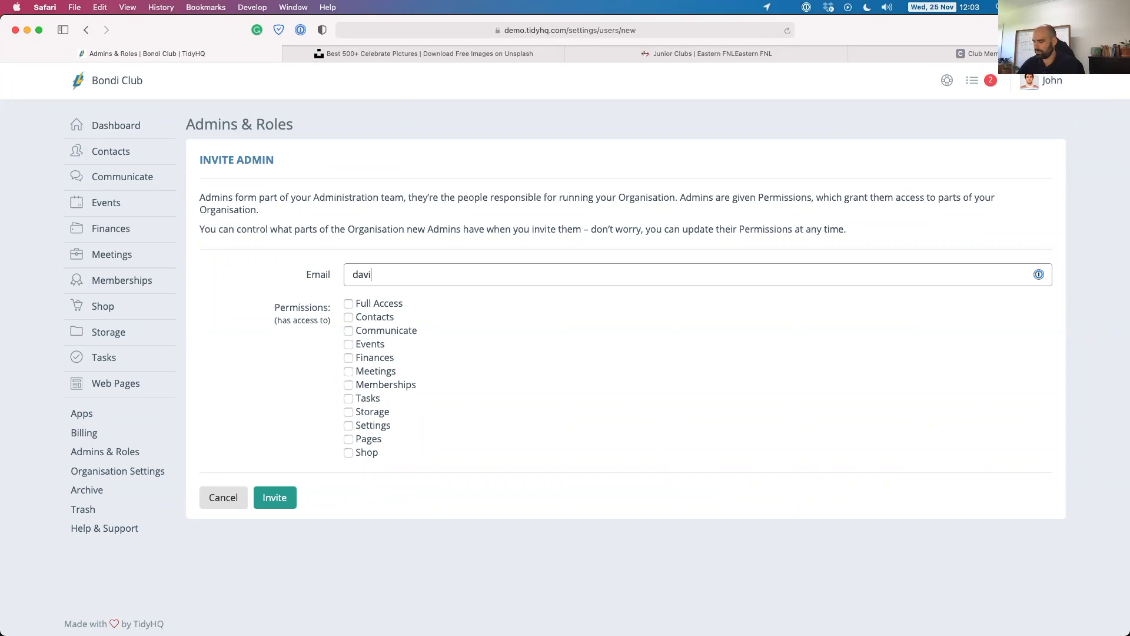
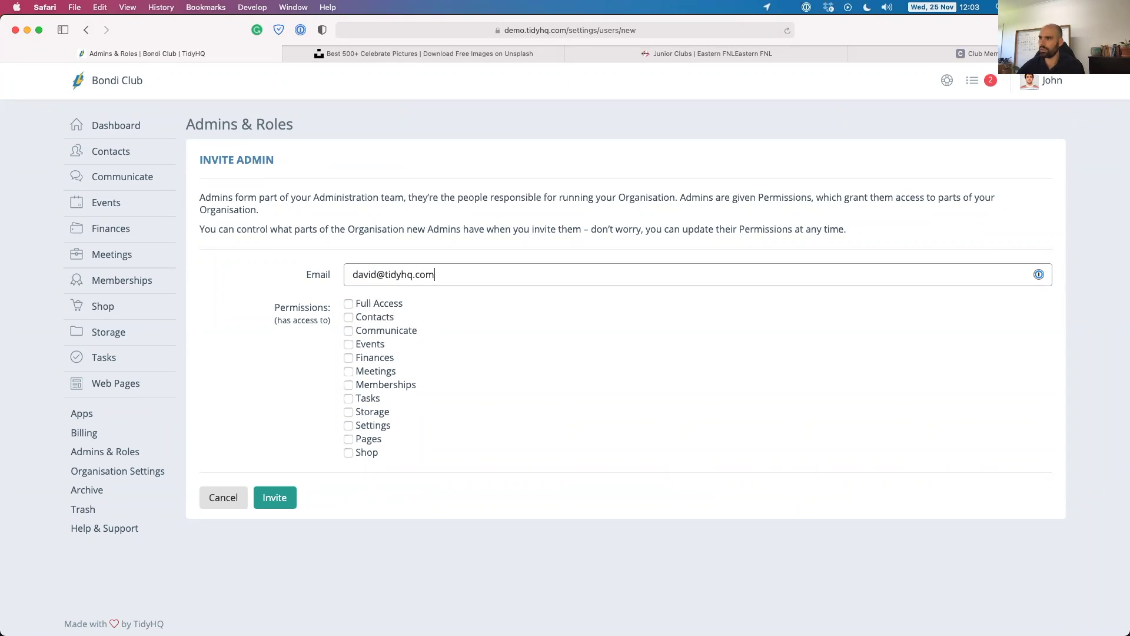
left_click(347, 303)
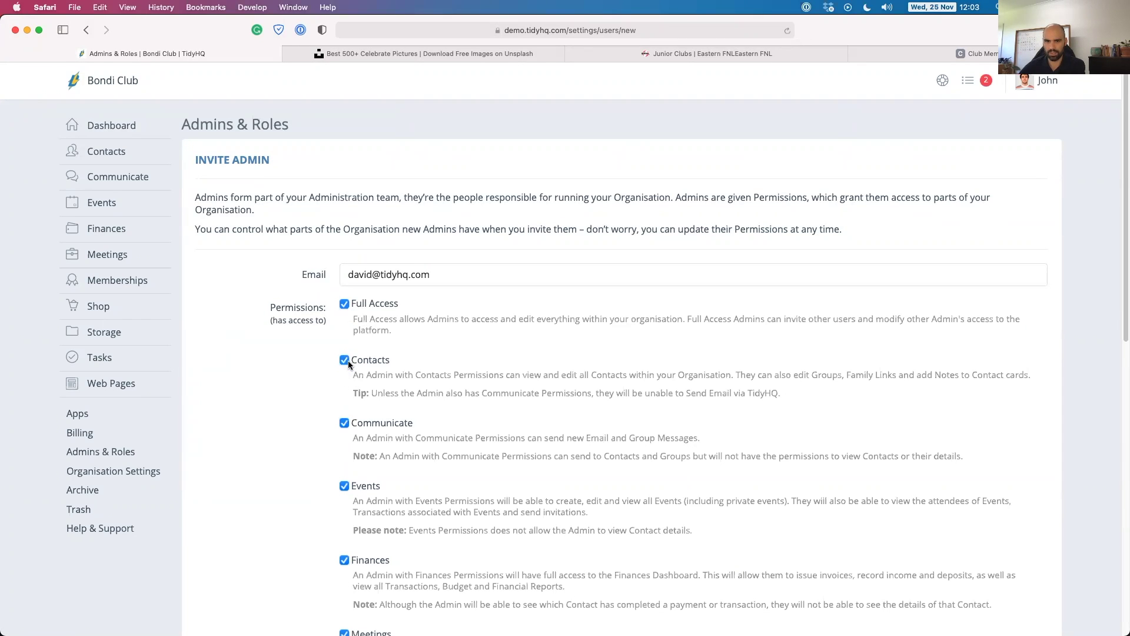
Untick Finances, Meetings, Memberships, Storage and Settings, then send the invitation.
scroll(349, 444, "down", 1)
scroll(349, 447, "down", 2)
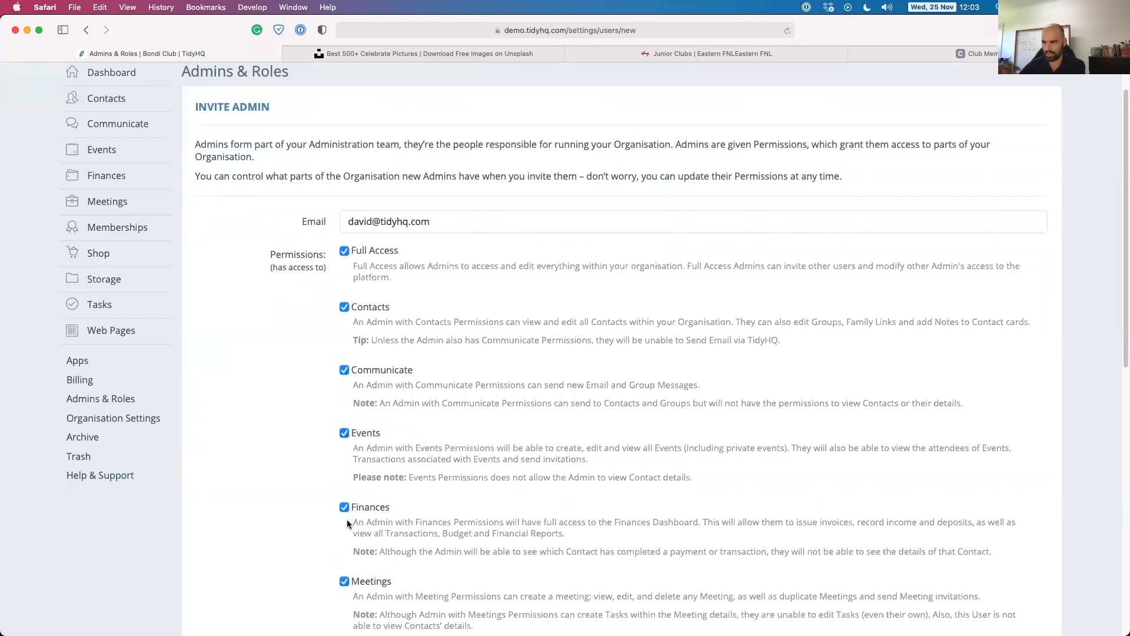
left_click(345, 508)
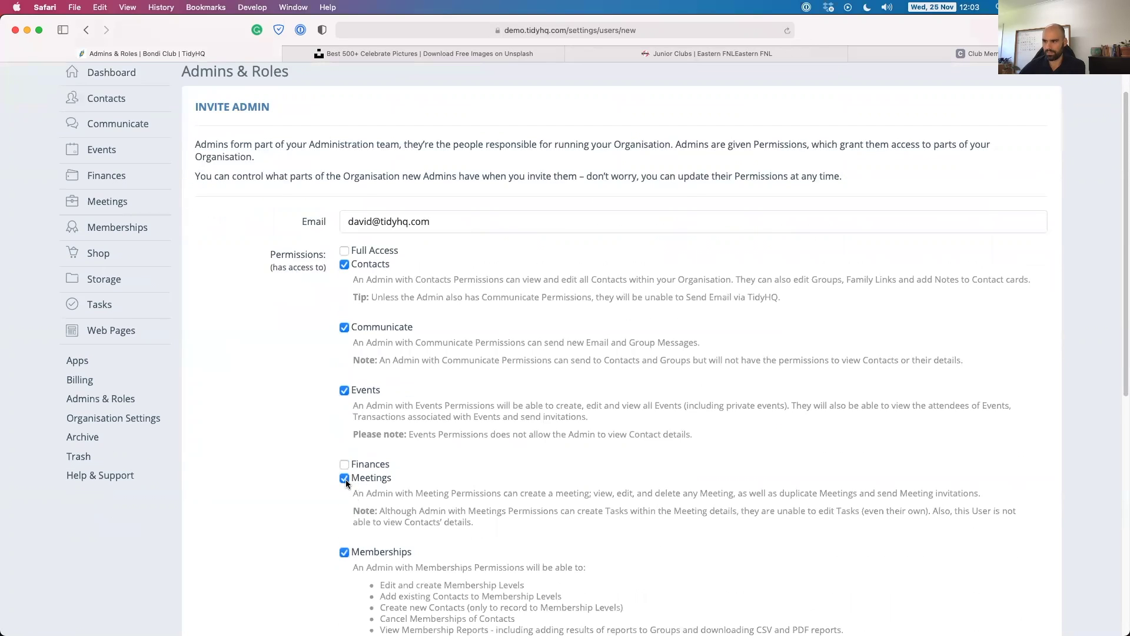
left_click(347, 478)
left_click(345, 492)
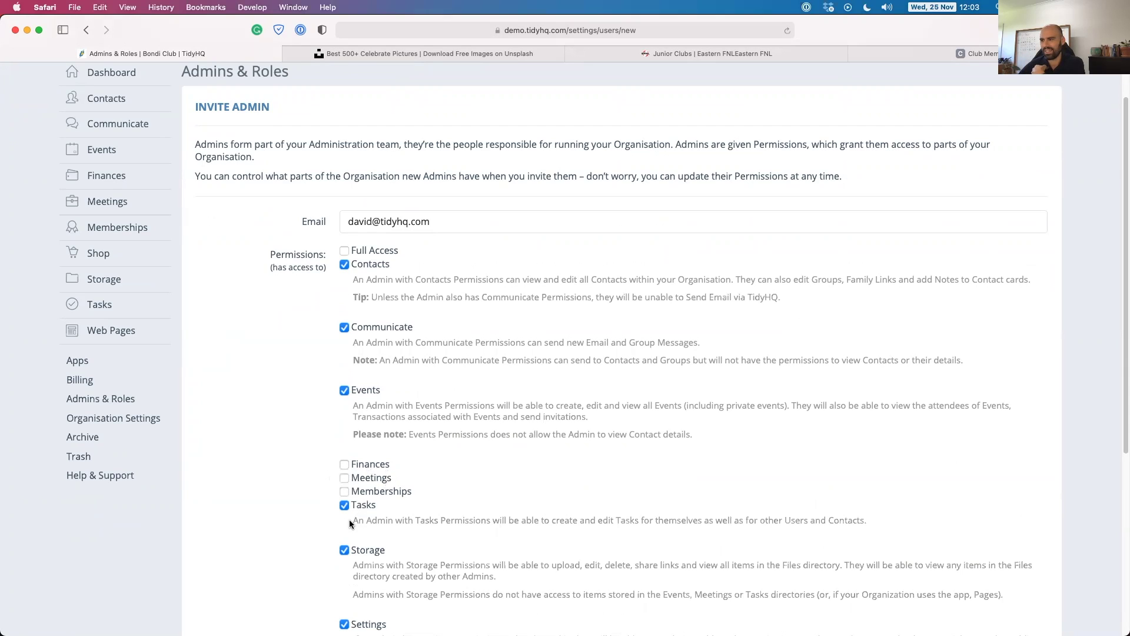
left_click(344, 550)
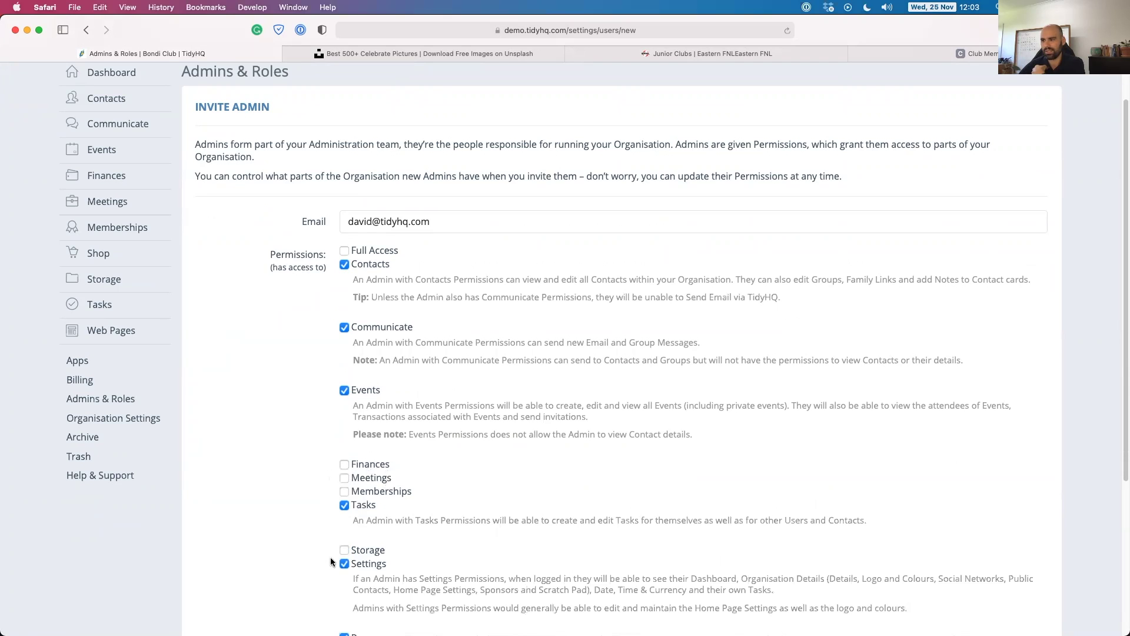
scroll(319, 538, "down", 1)
left_click(345, 533)
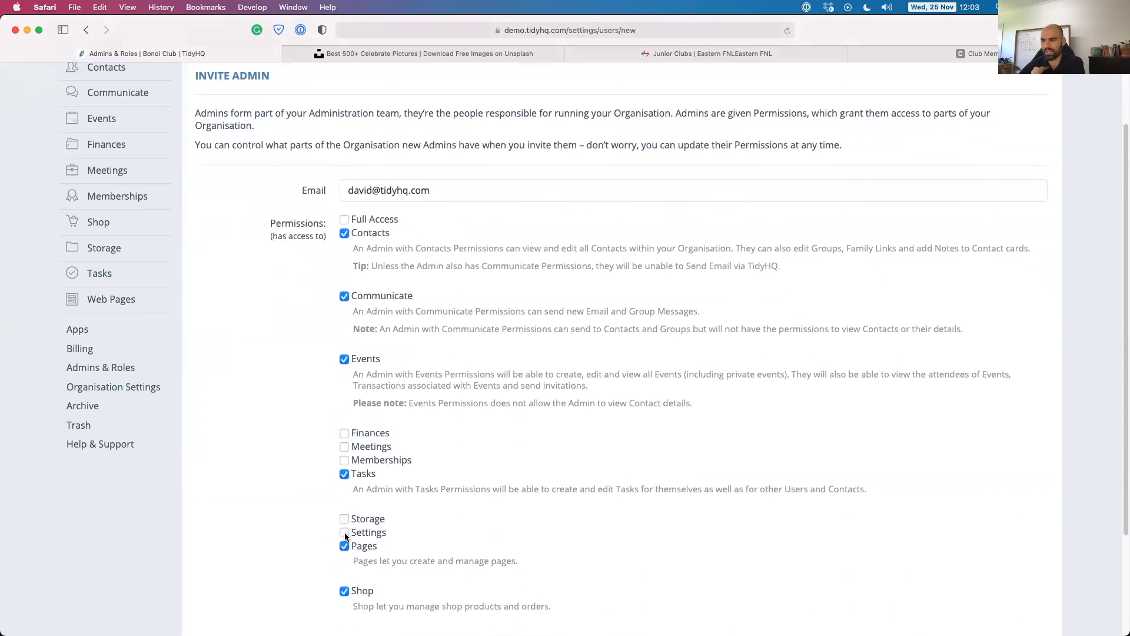
scroll(322, 505, "down", 2)
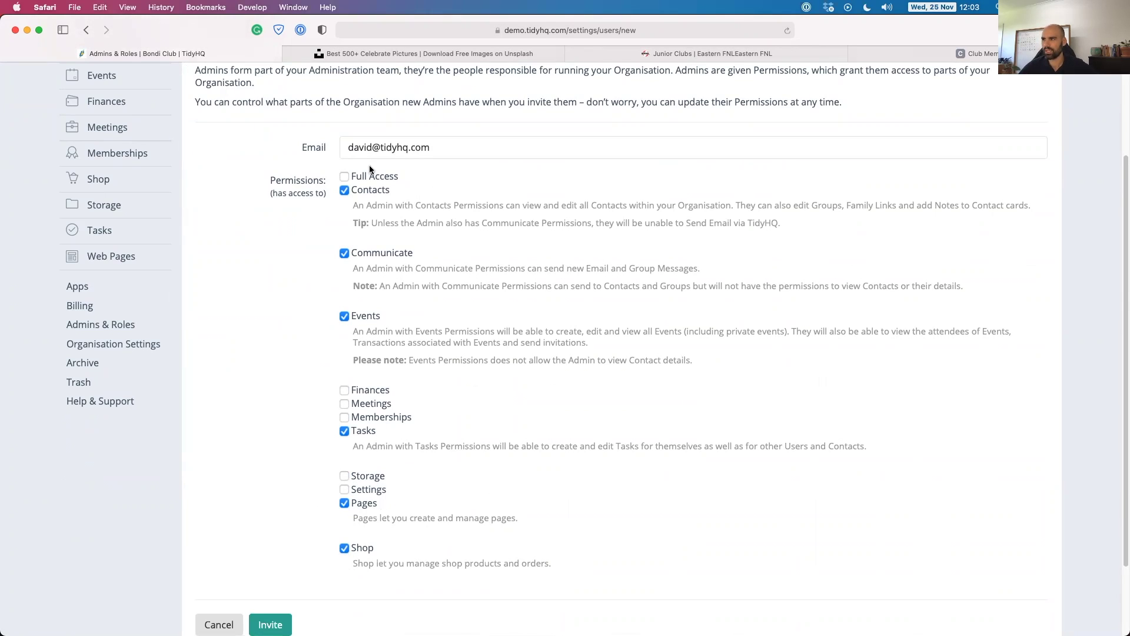
left_click(270, 621)
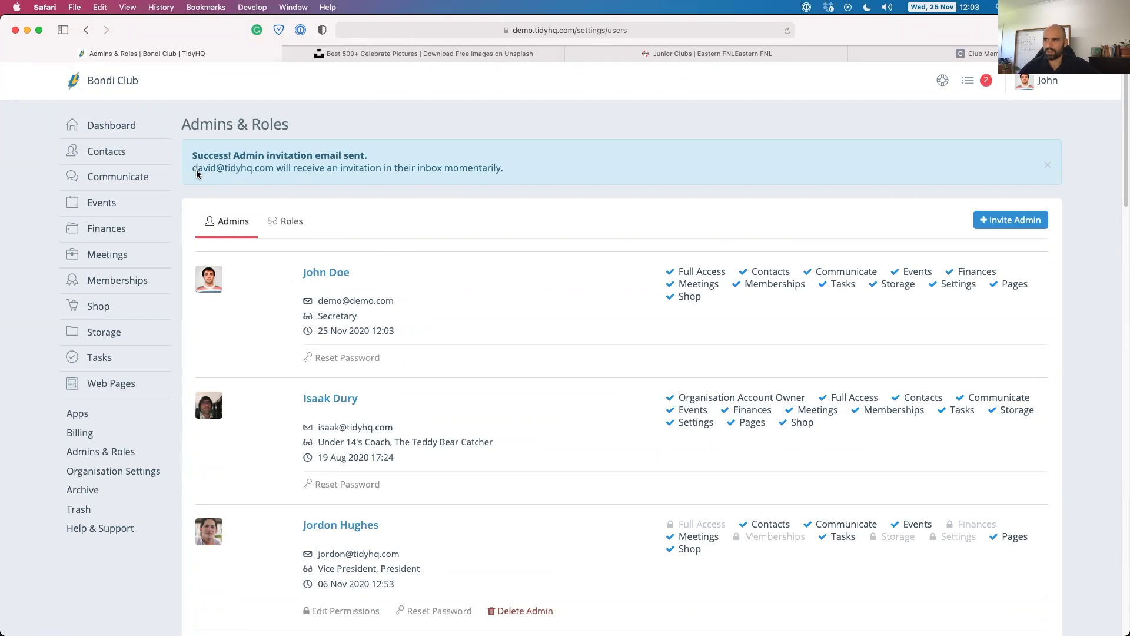
Highlight the invited e-mail address in the confirmation banner.
left_click_drag(196, 174, 272, 172)
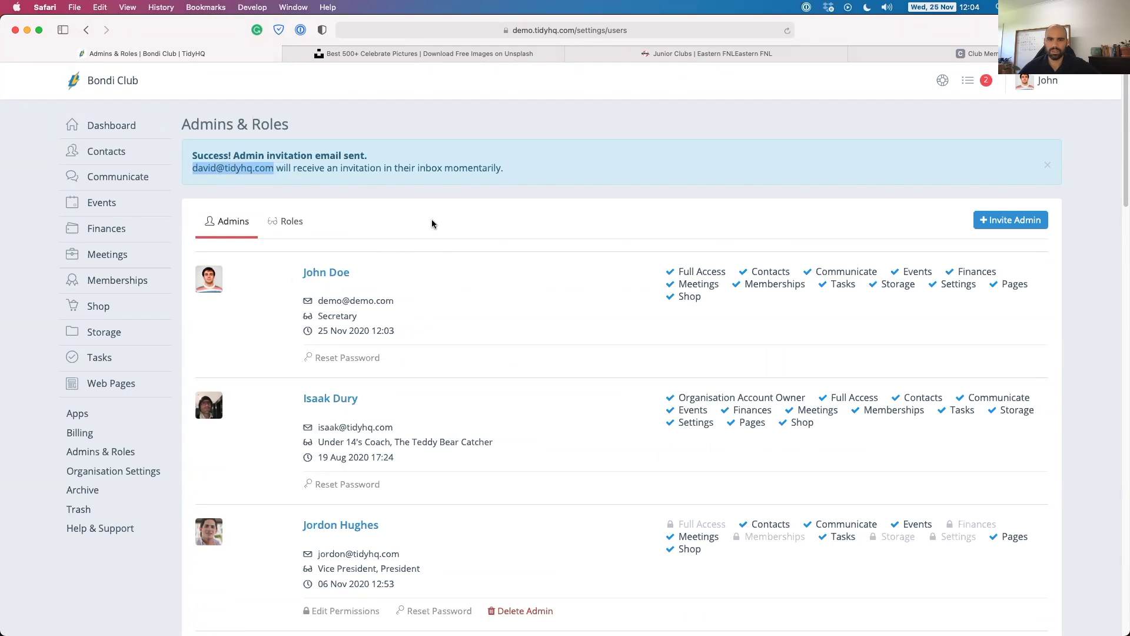
left_click(252, 172)
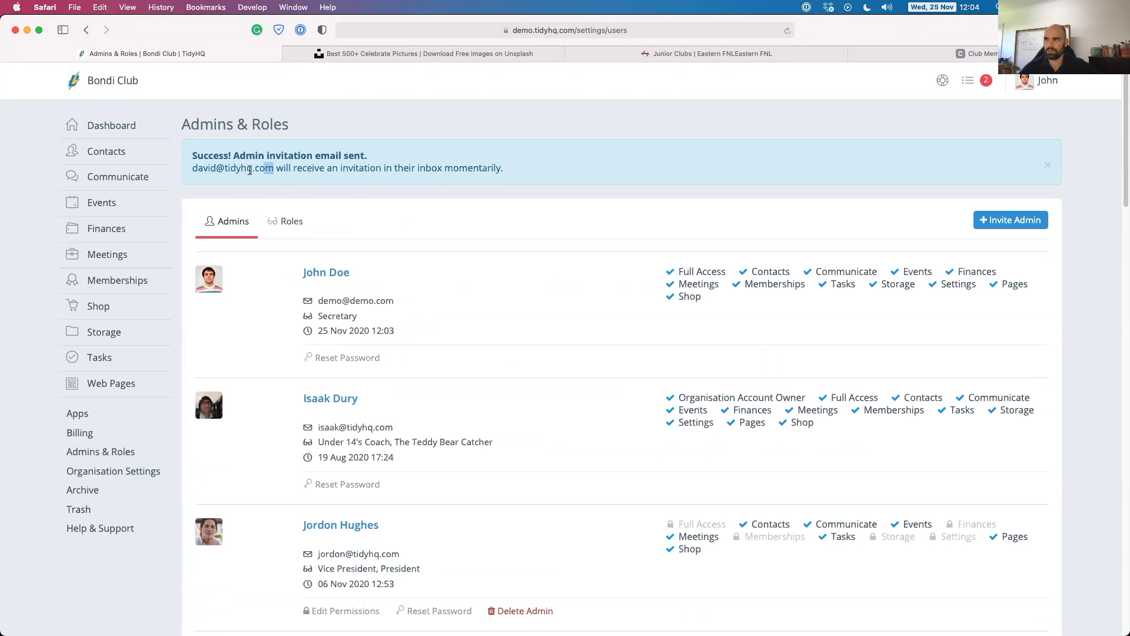
left_click_drag(280, 171, 193, 167)
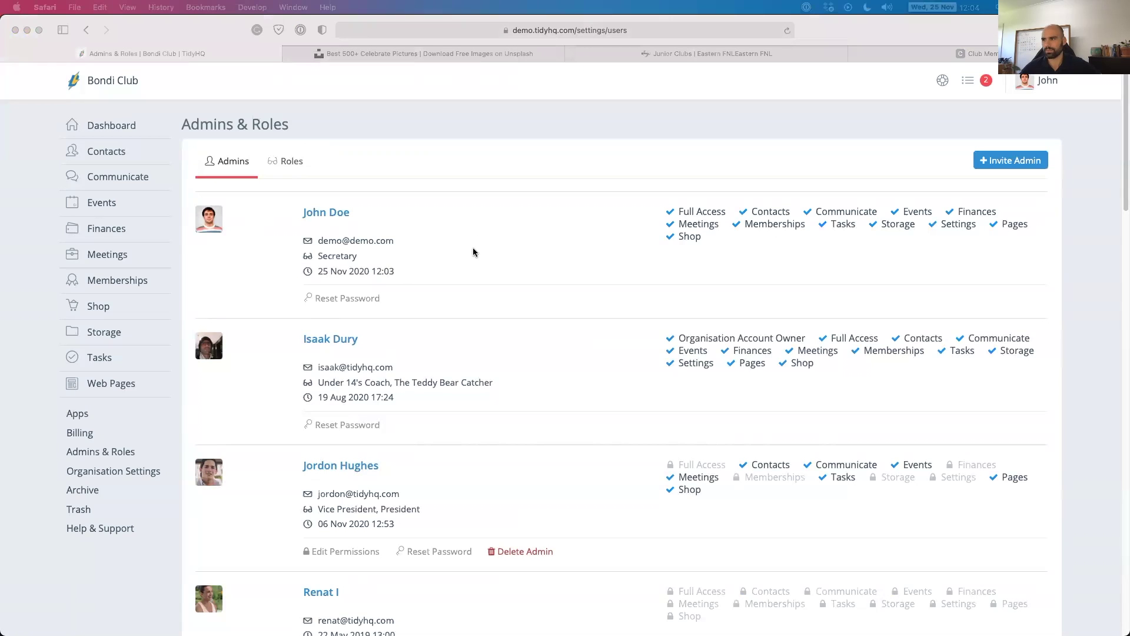
Switch to the Roles tab and scroll through the club's roles and responsibilities.
left_click(285, 161)
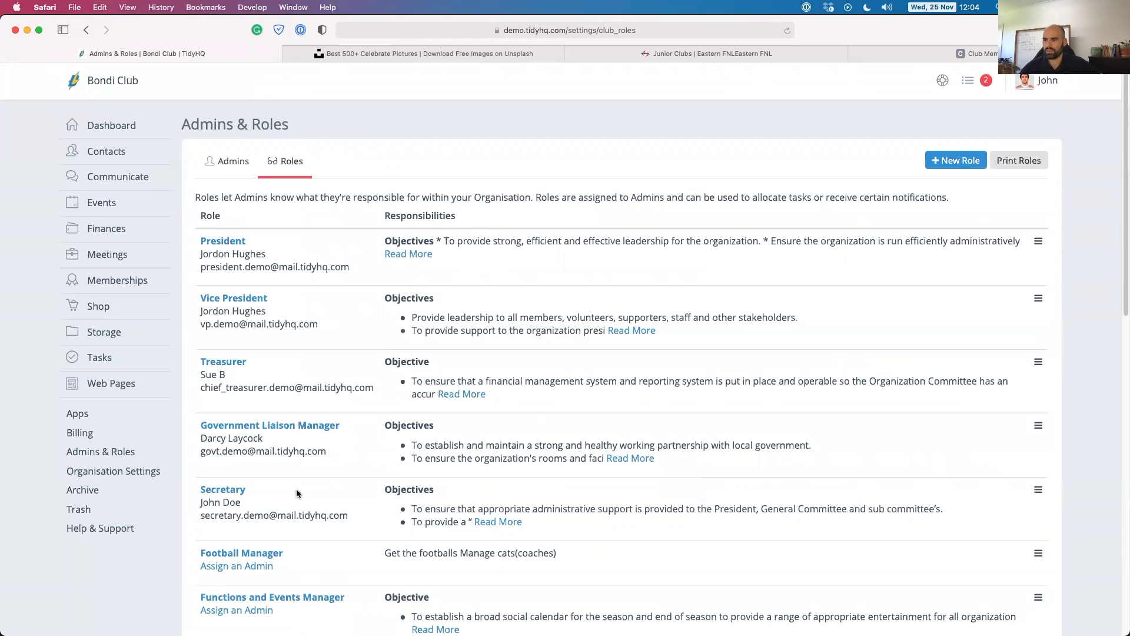
scroll(323, 542, "down", 6)
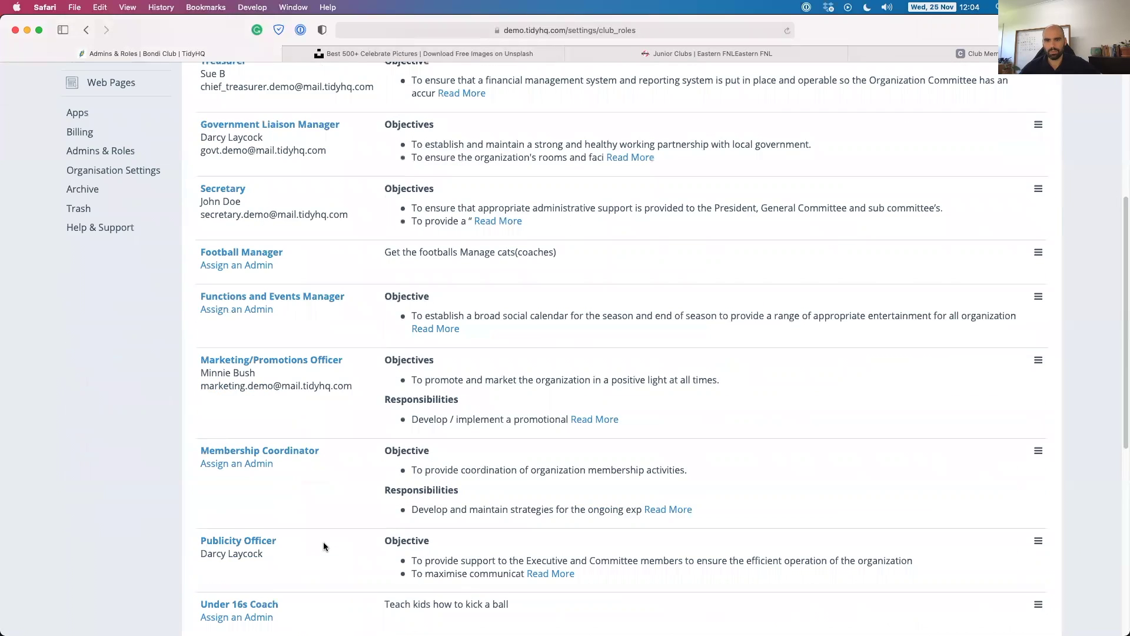
scroll(324, 542, "up", 6)
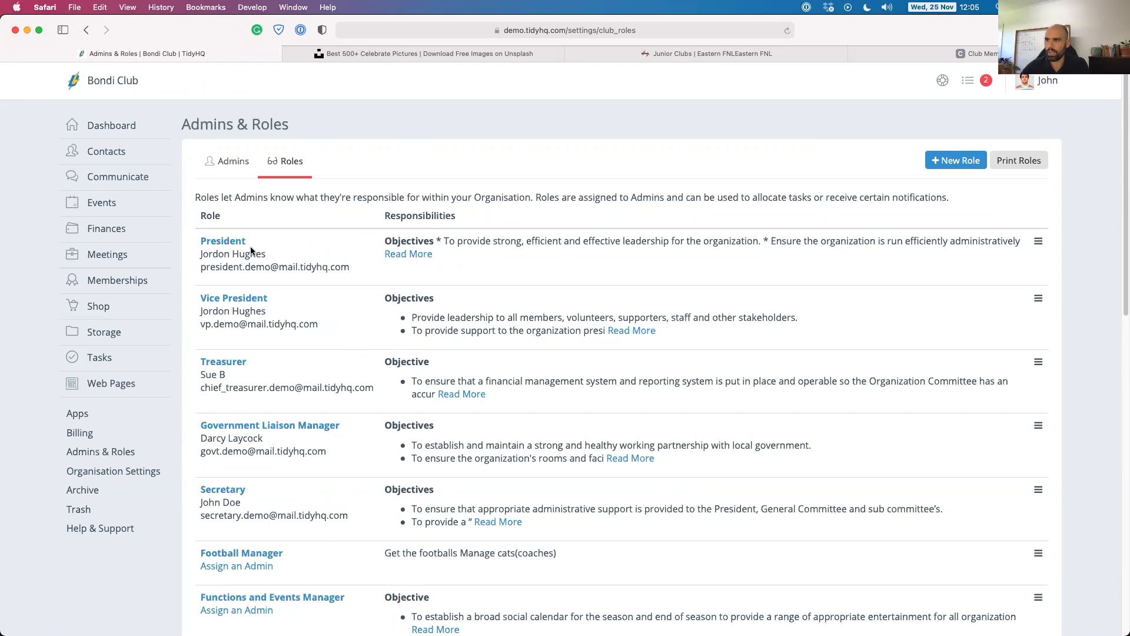
left_click(228, 246)
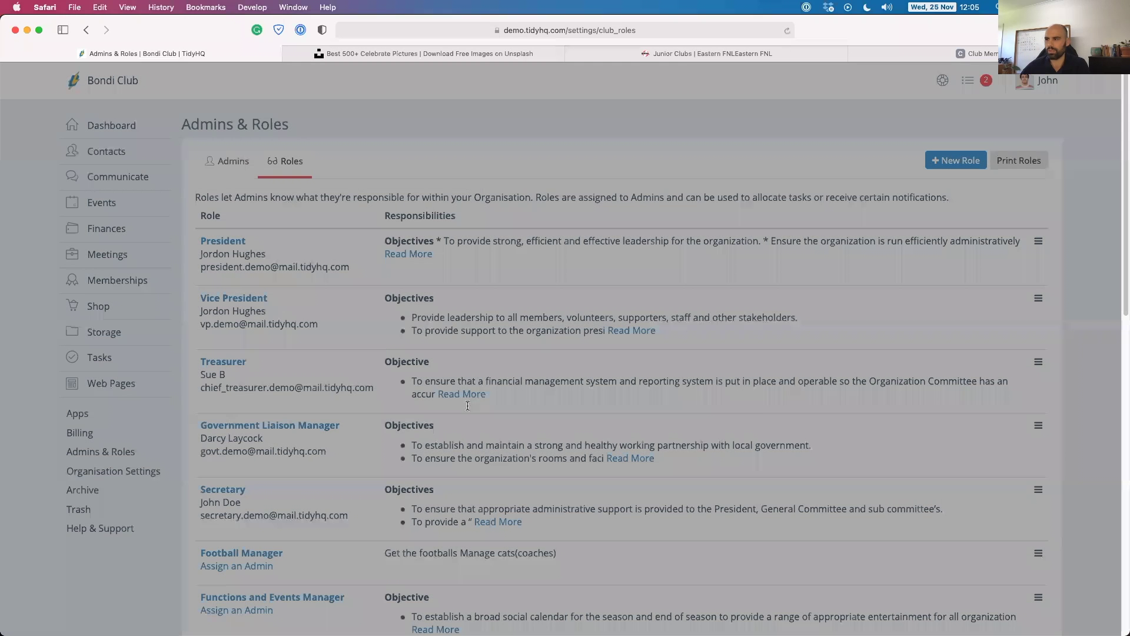
scroll(477, 224, "down", 1)
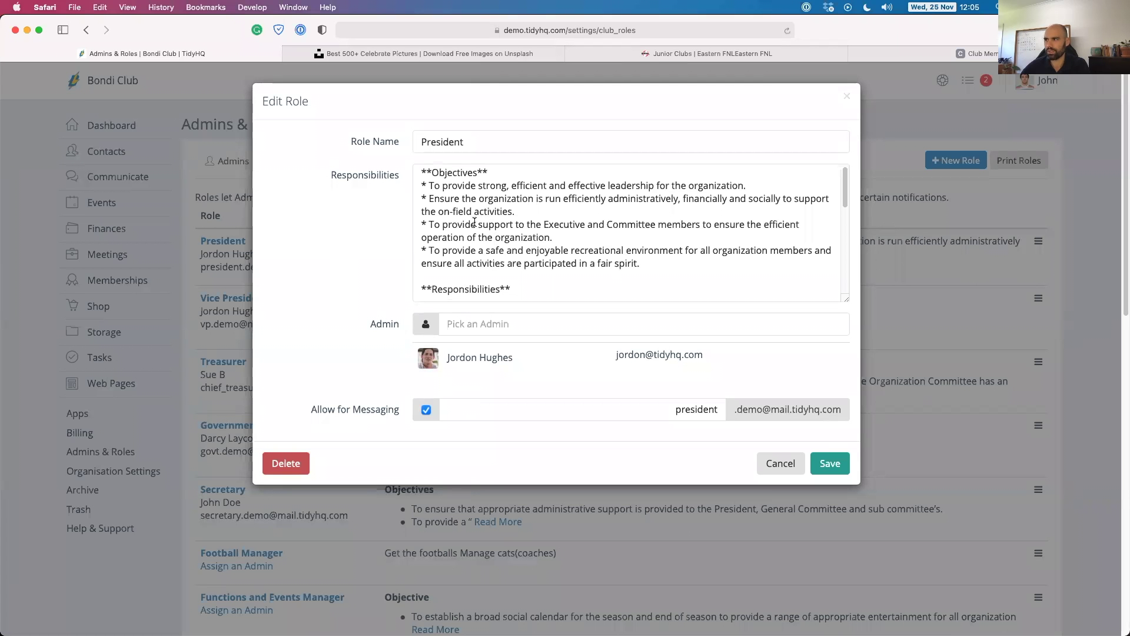
scroll(474, 221, "down", 3)
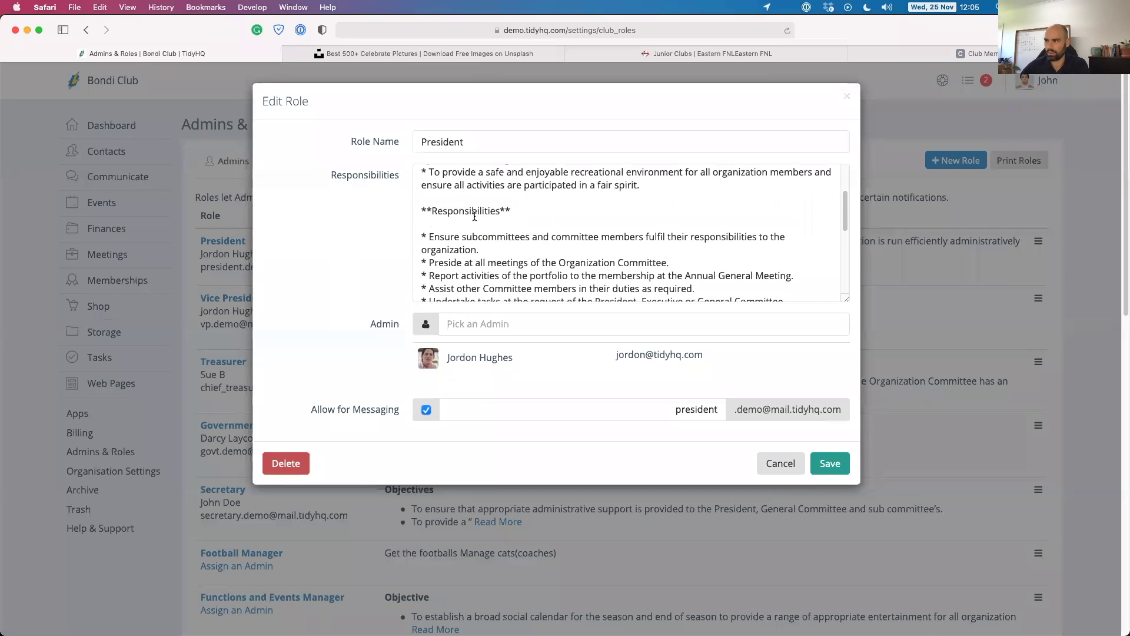
scroll(474, 216, "down", 5)
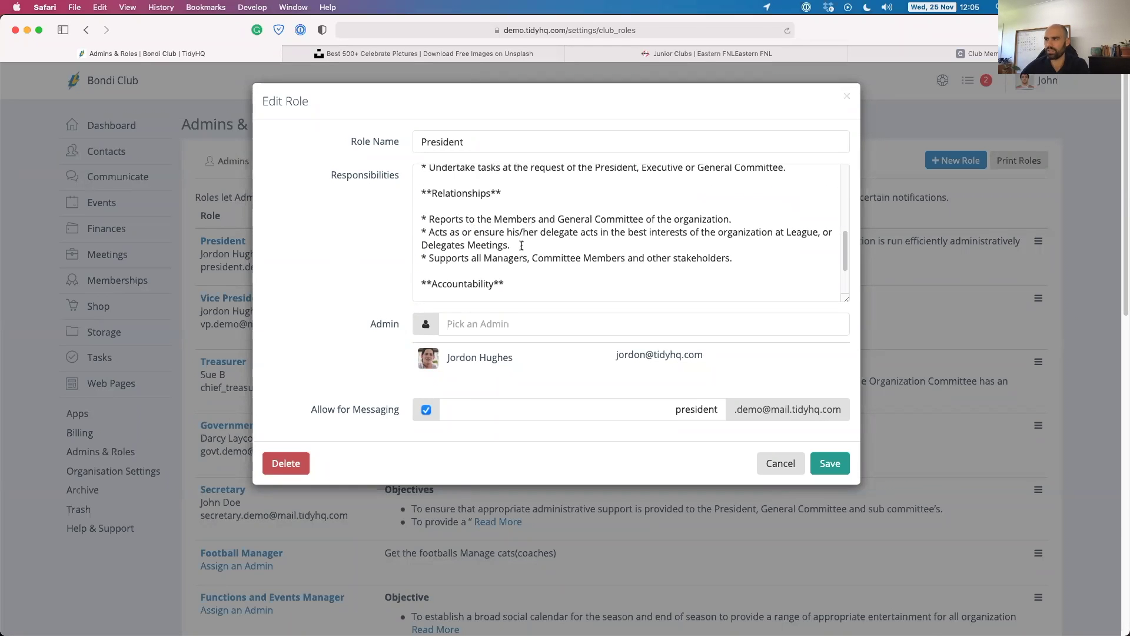
scroll(501, 239, "down", 2)
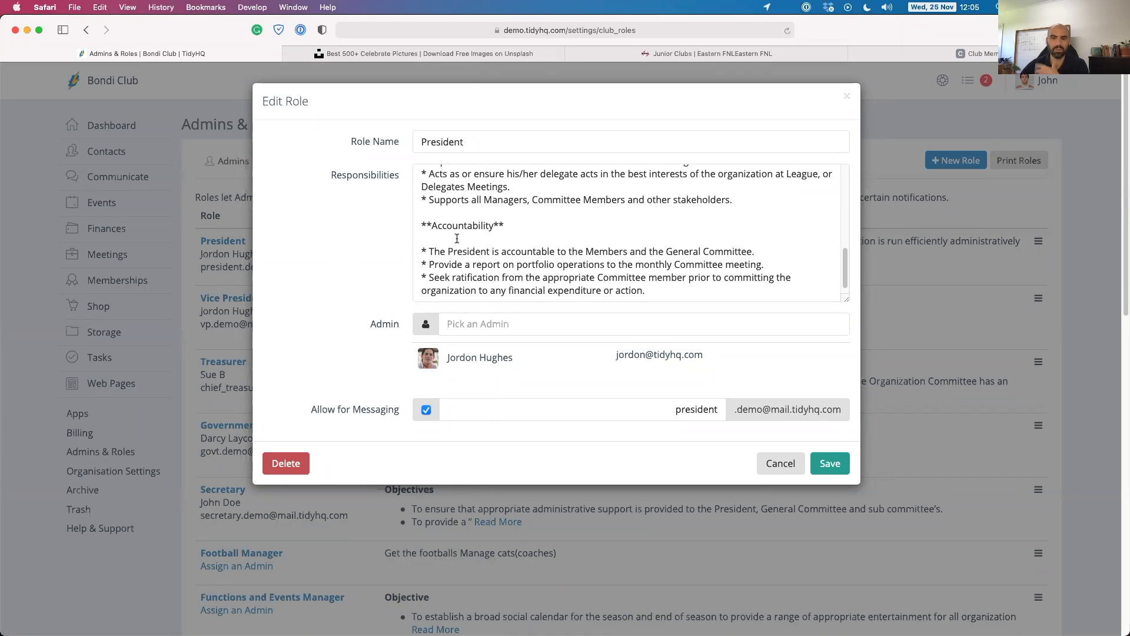
scroll(483, 235, "up", 6)
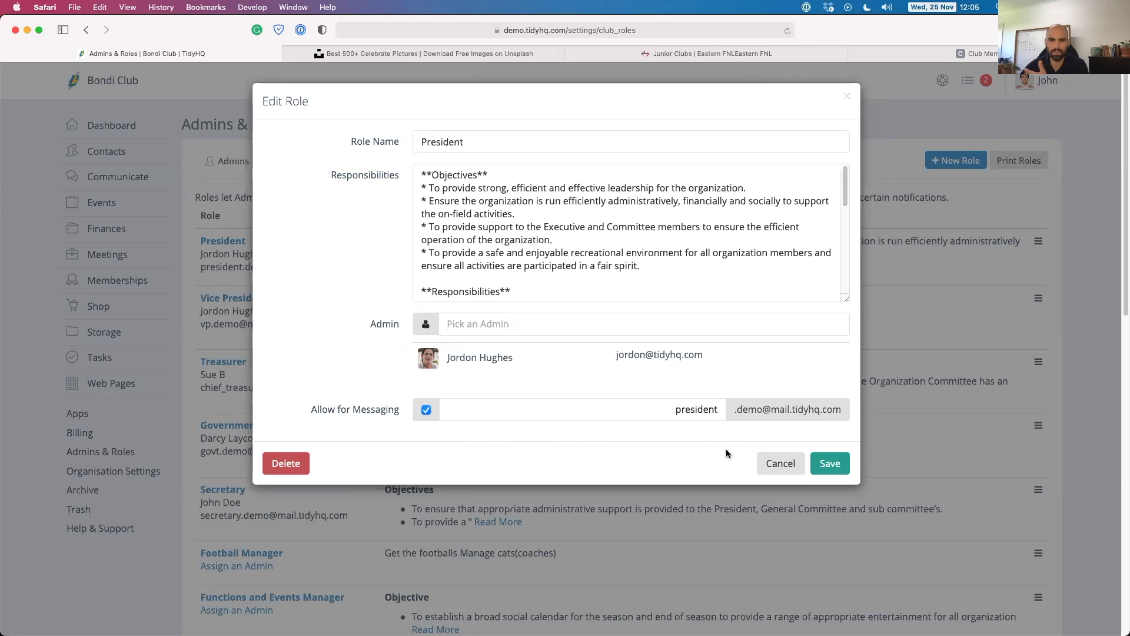
left_click(438, 214)
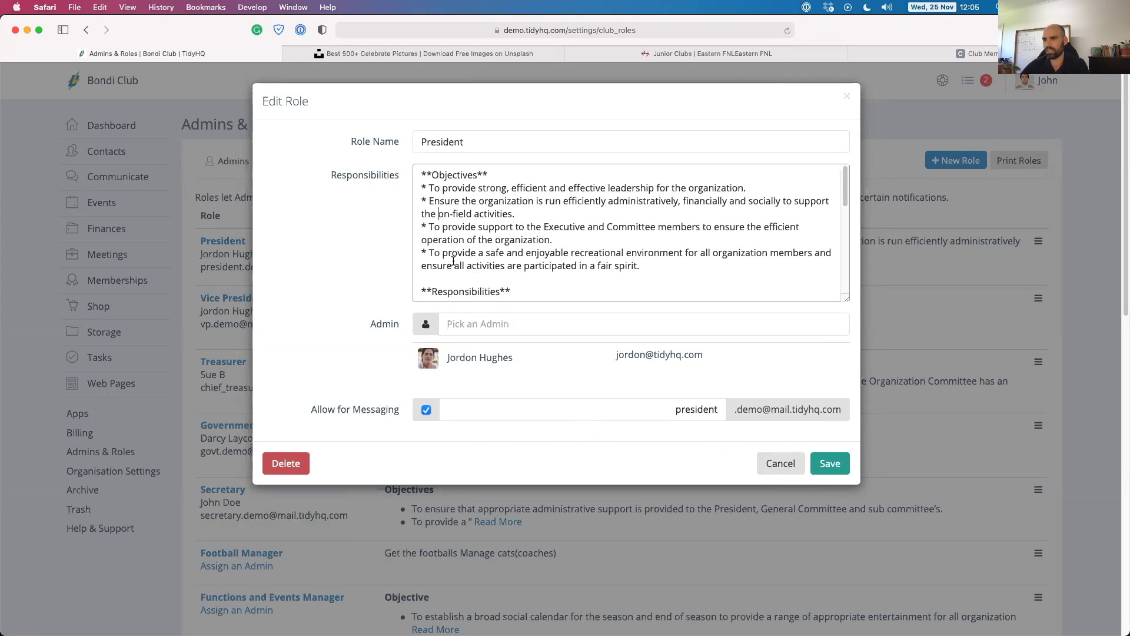
left_click(777, 465)
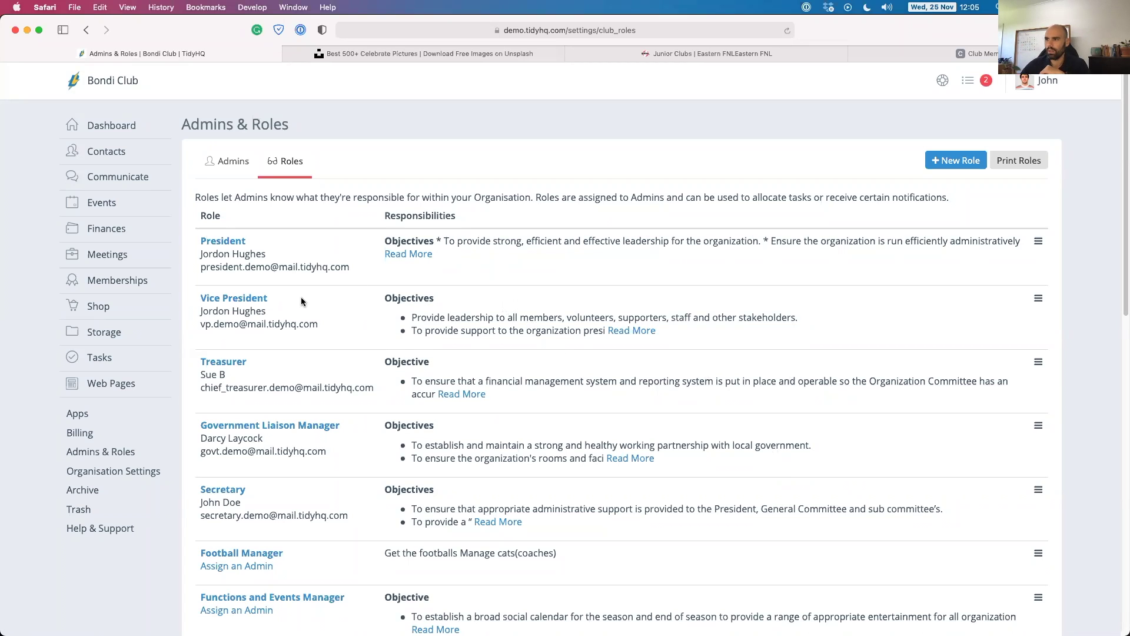
Edit the President role, replacing its admin with the suggested contact.
left_click(224, 243)
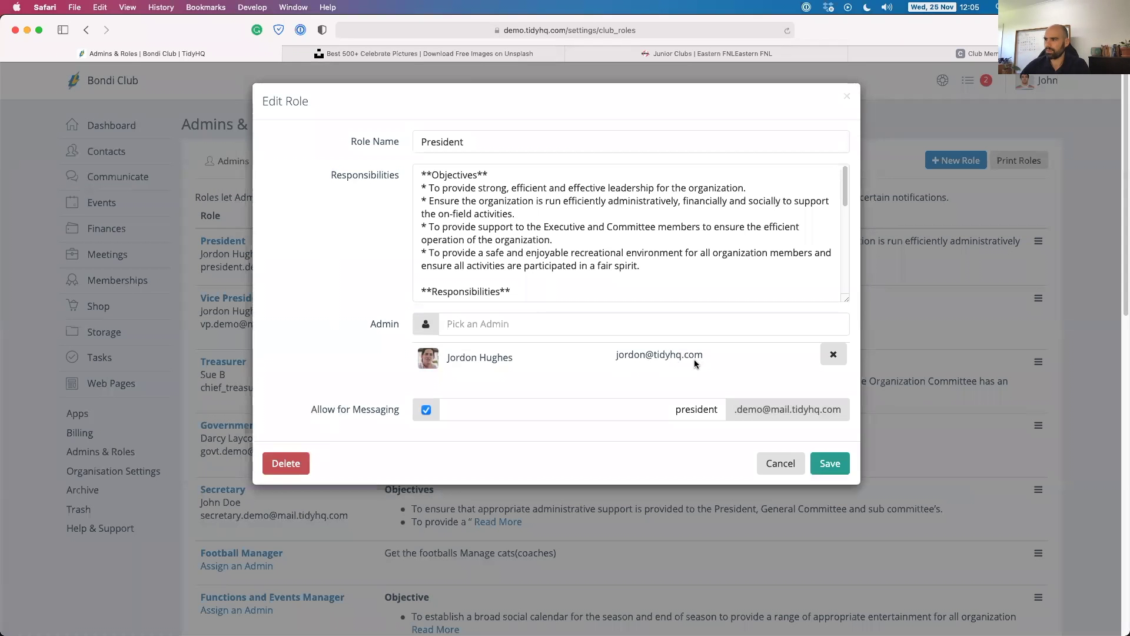
left_click(832, 354)
left_click(542, 323)
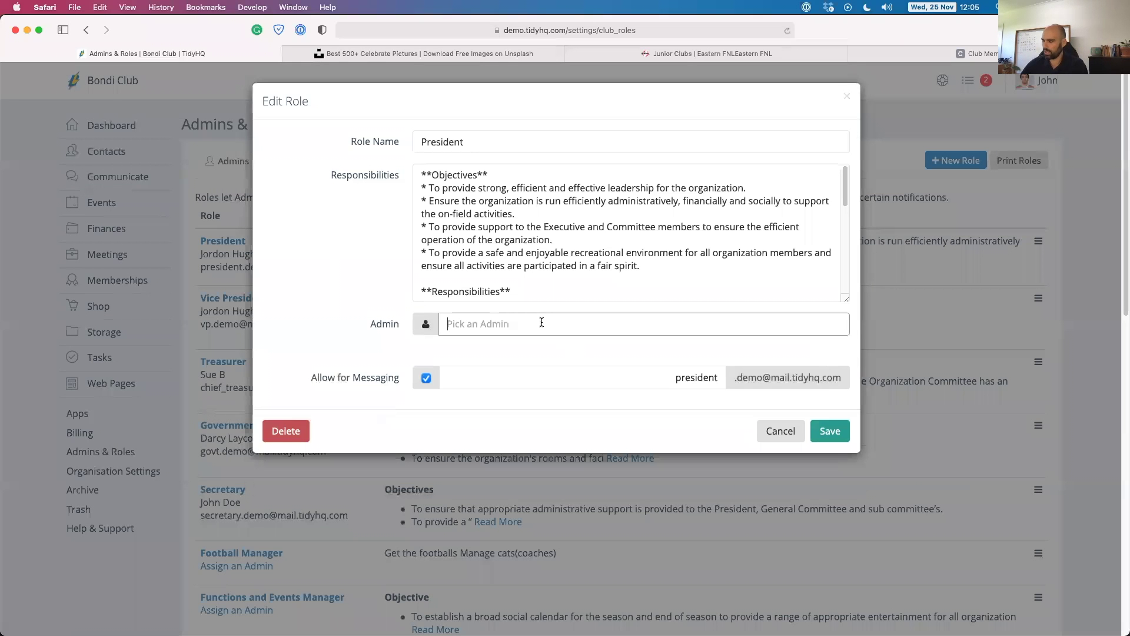
type("David")
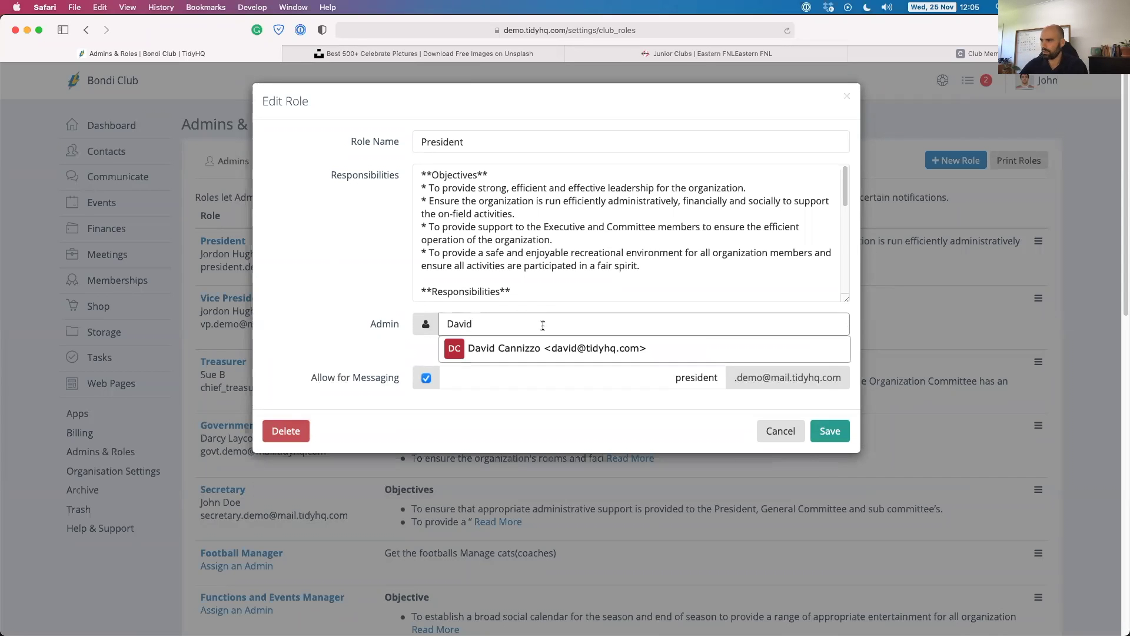
left_click(564, 354)
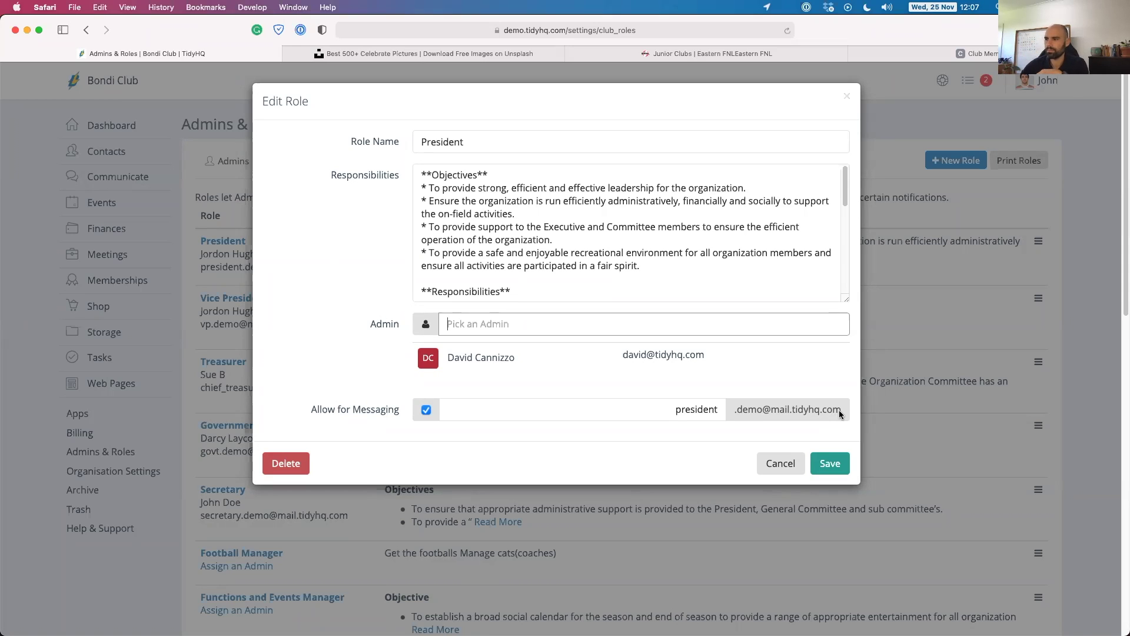
Cancel the President role edits and open the printable Print Roles version.
left_click(777, 465)
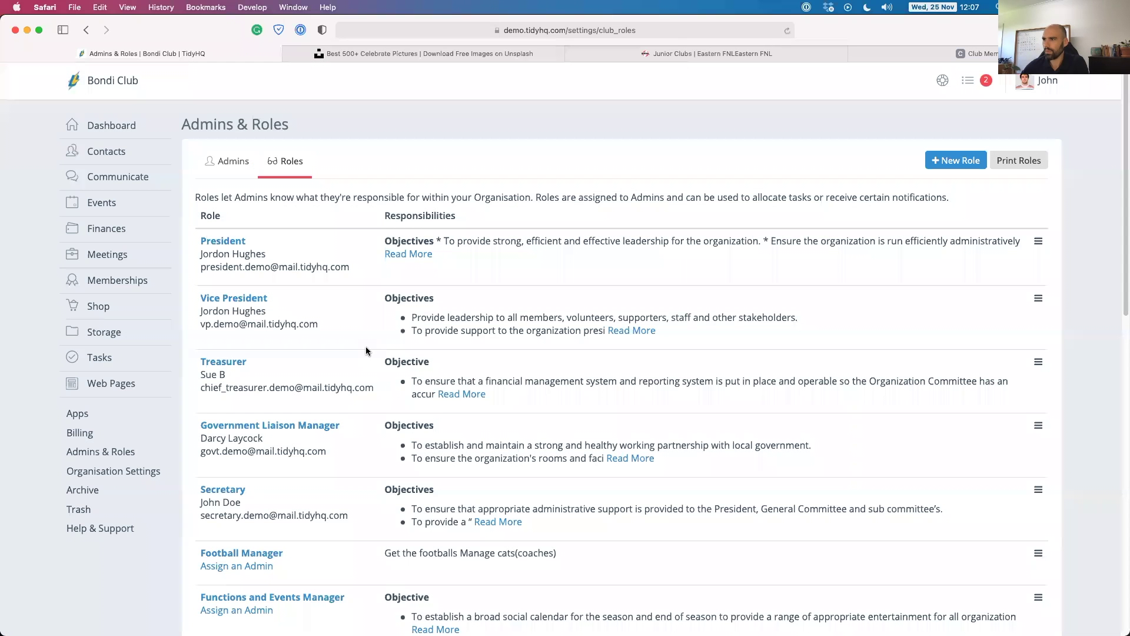
scroll(340, 307, "down", 2)
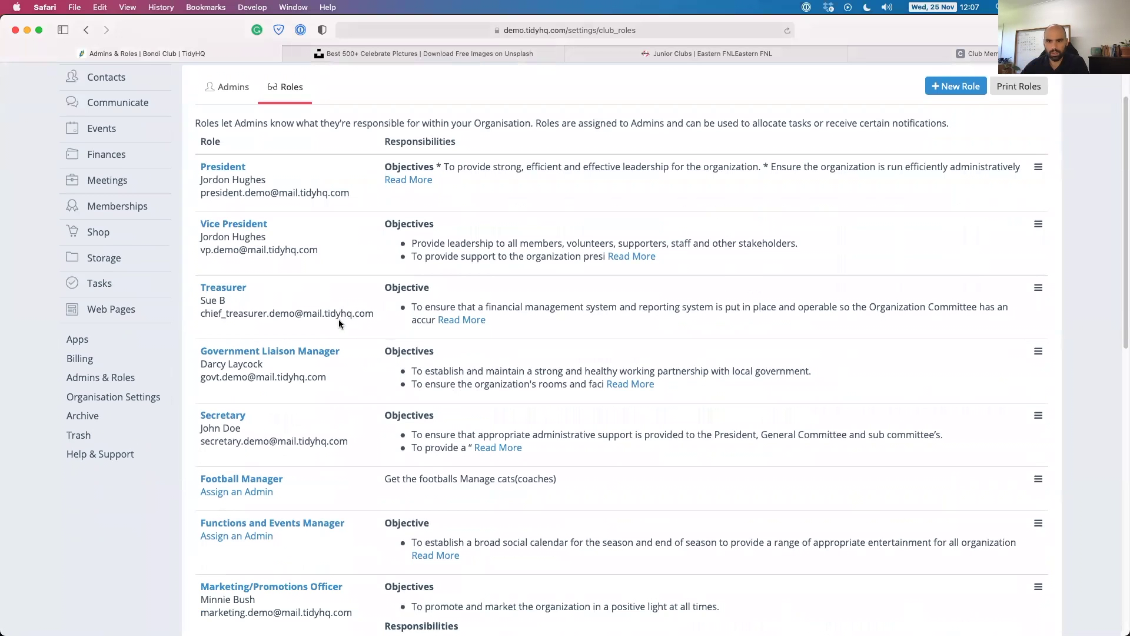
scroll(338, 321, "up", 2)
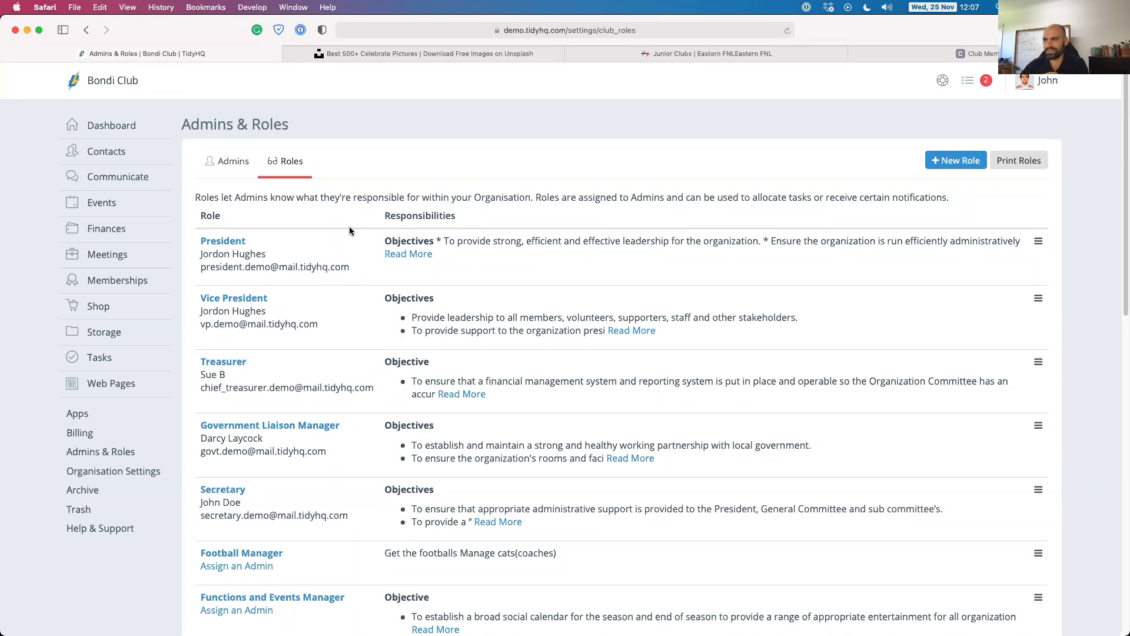
left_click(1015, 162)
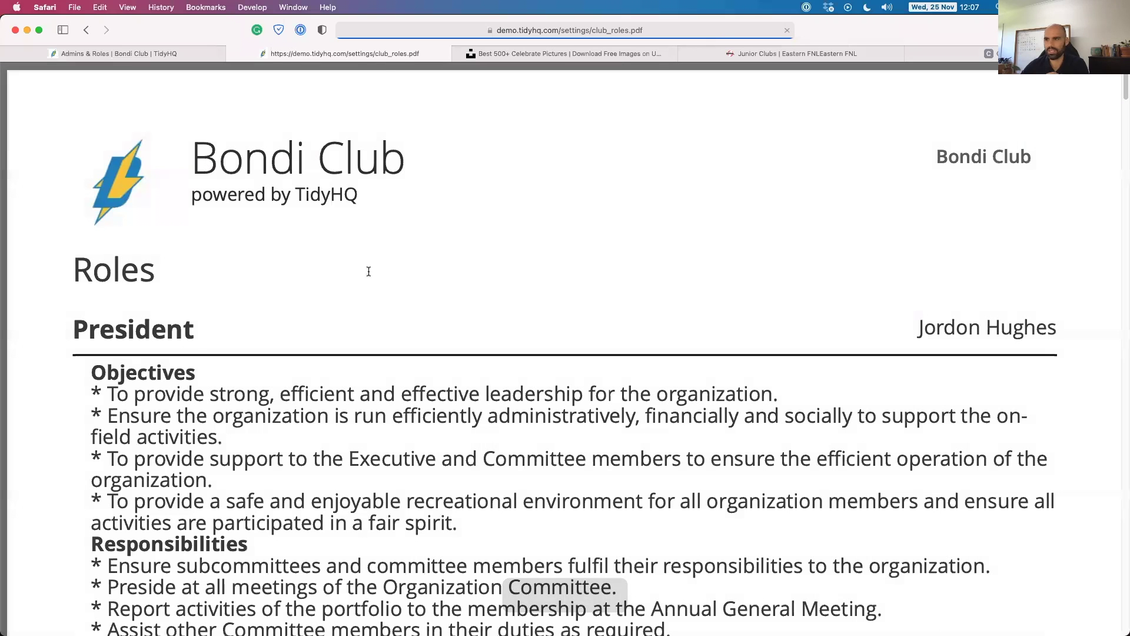
Scroll the roles PDF through the President, Treasurer and Government Liaison Manager sections.
scroll(365, 274, "down", 3)
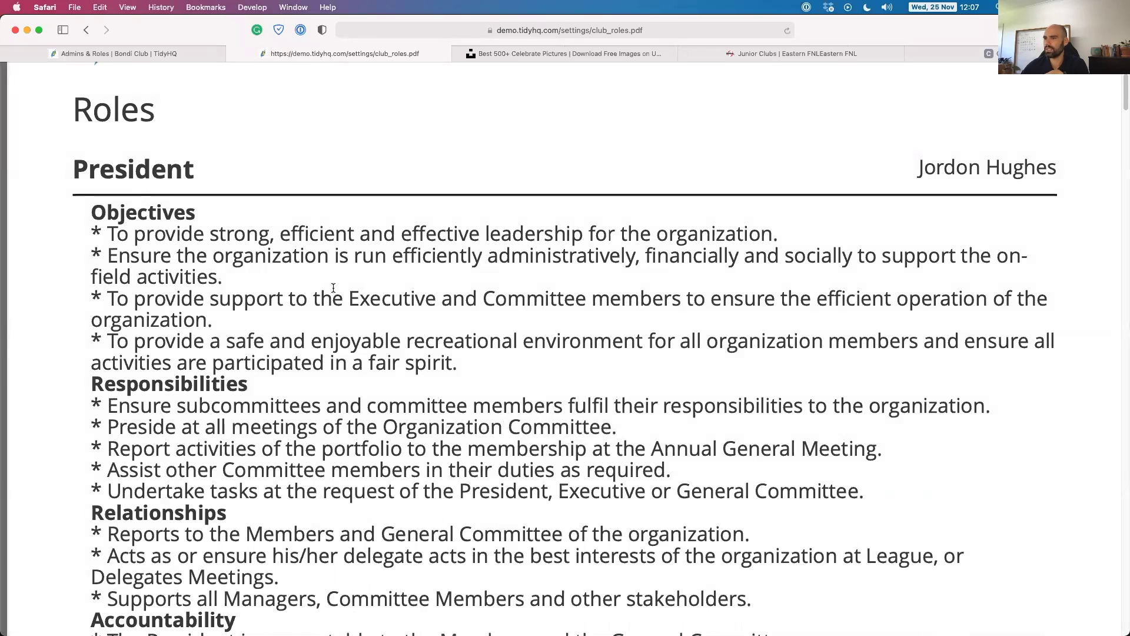
scroll(334, 294, "down", 10)
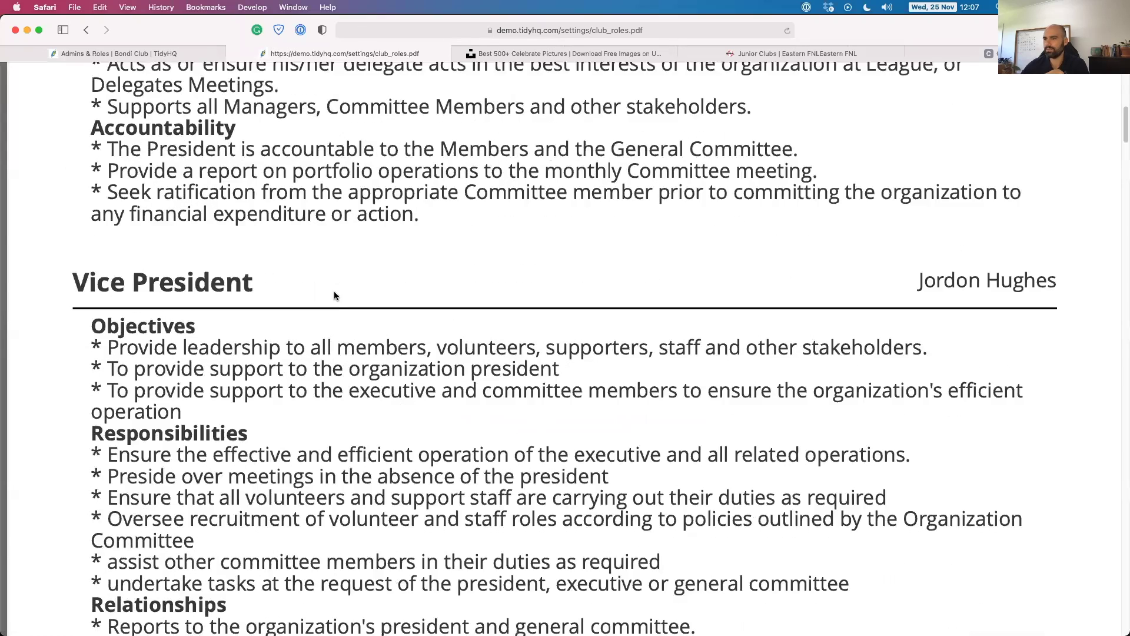
scroll(334, 294, "down", 15)
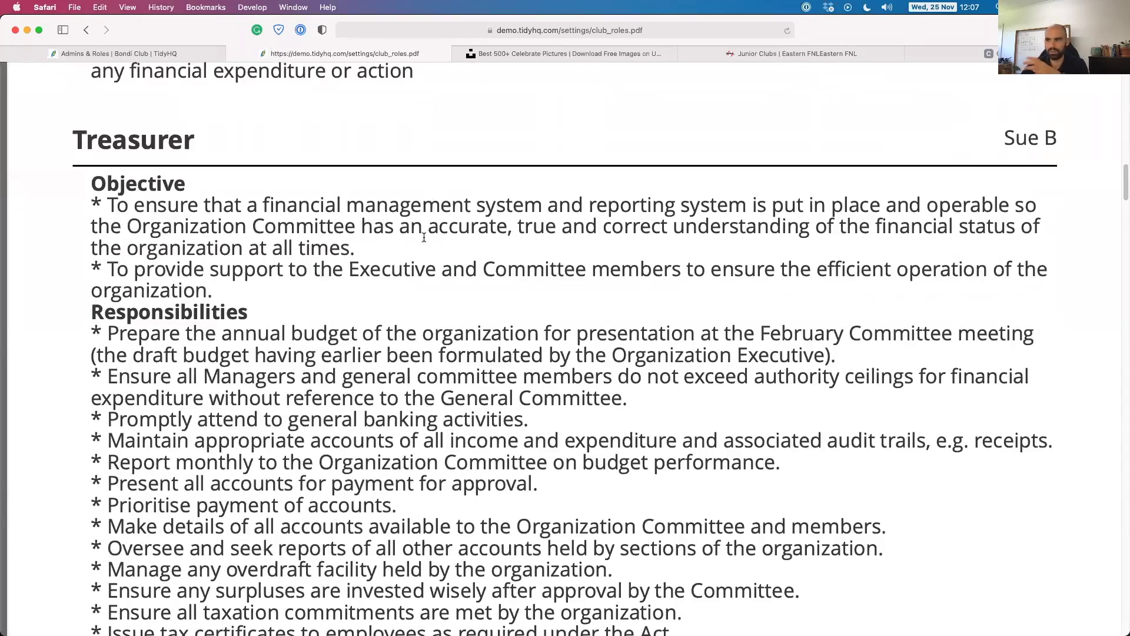
scroll(426, 229, "down", 10)
scroll(424, 236, "down", 19)
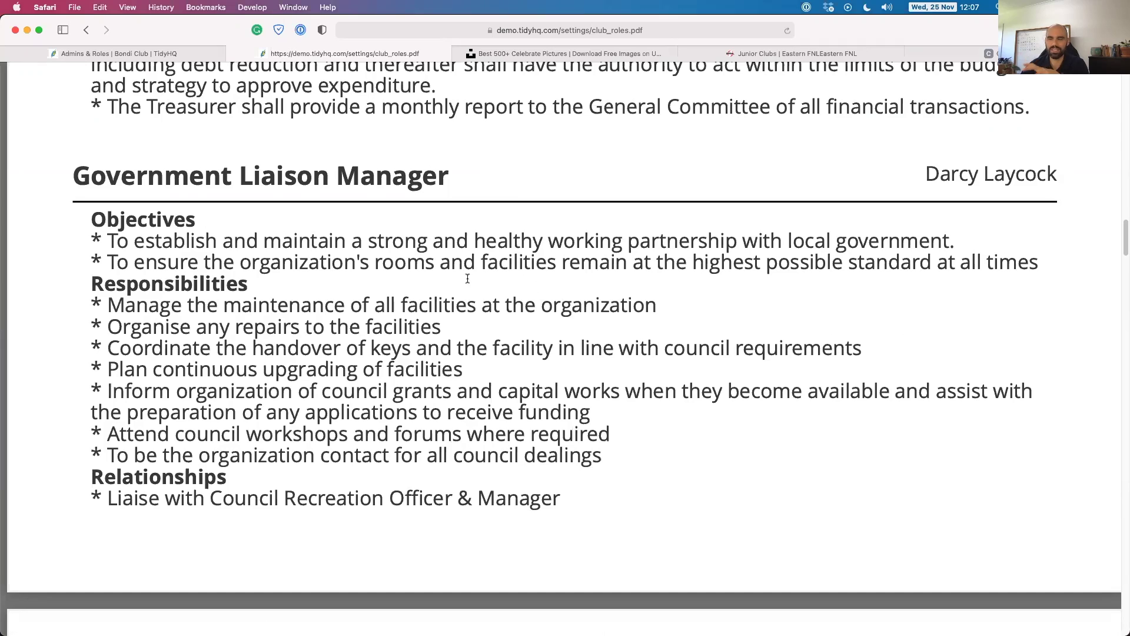
scroll(411, 283, "up", 15)
Switch back to the 'Admins & Roles | Bondi Club' tab.
scroll(166, 64, "up", 5)
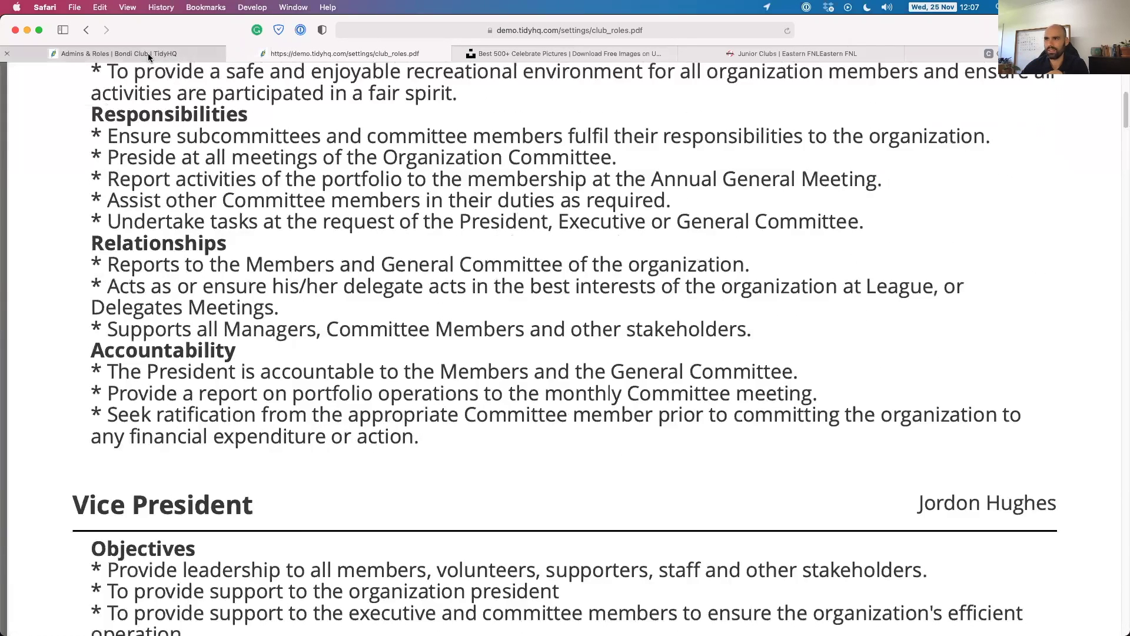
left_click(151, 54)
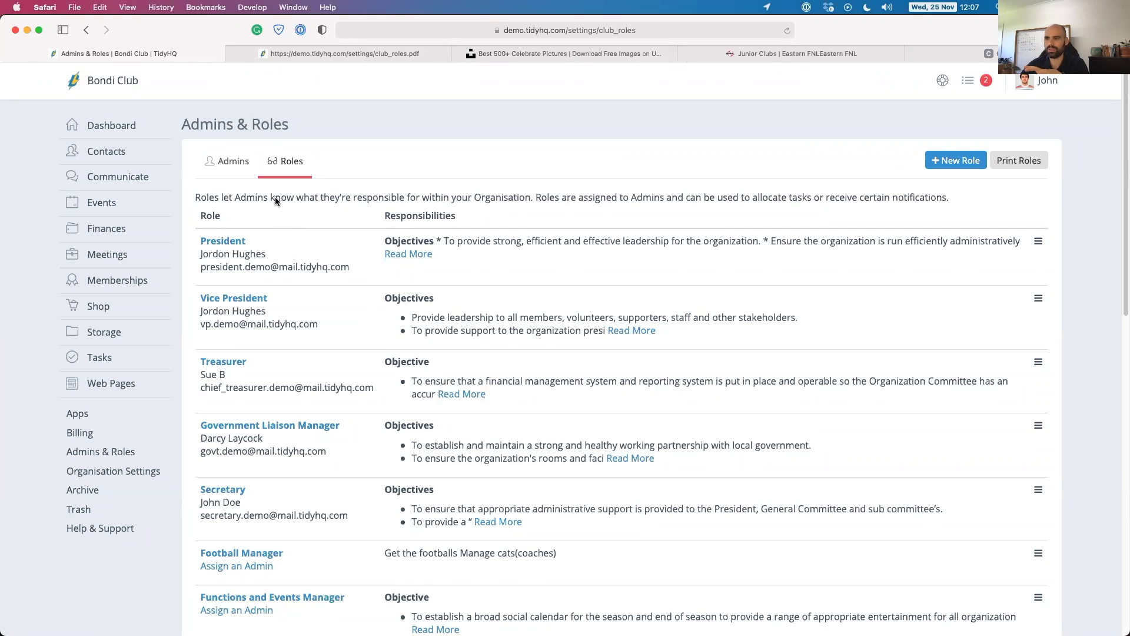
mouse_move(109, 382)
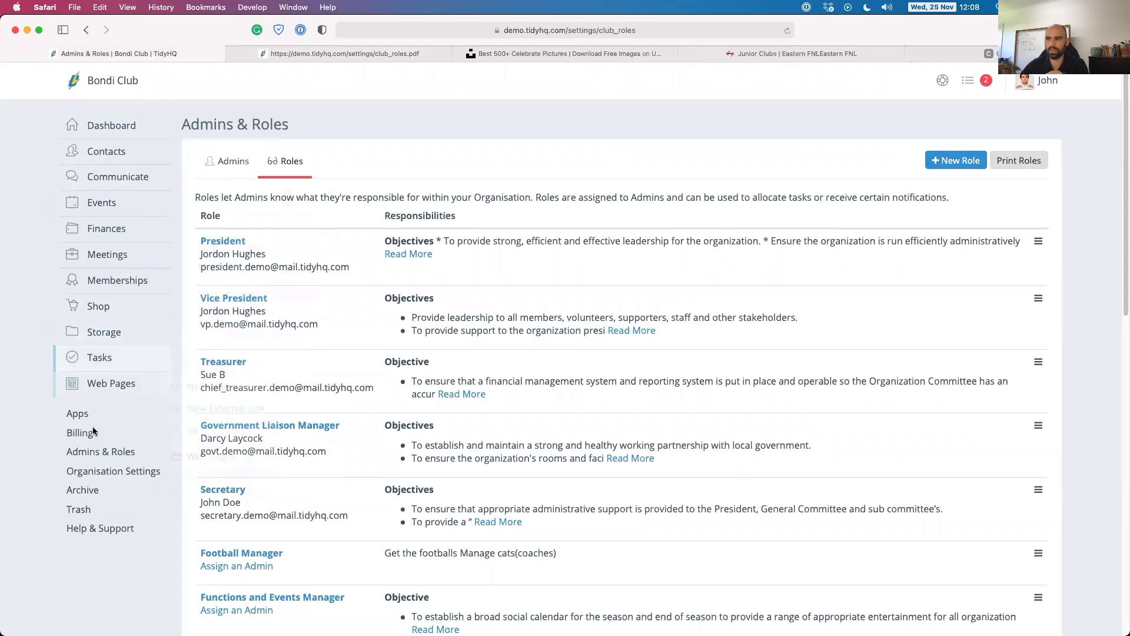
mouse_move(99, 261)
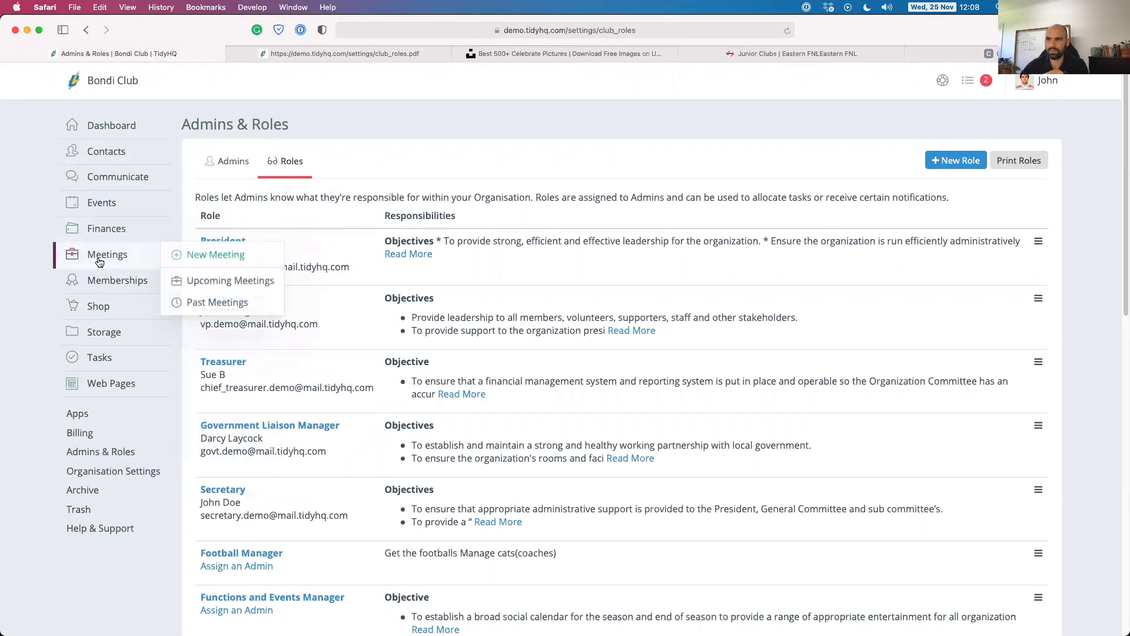
Browse the club's Apps list and open the SportsTG app.
left_click(79, 418)
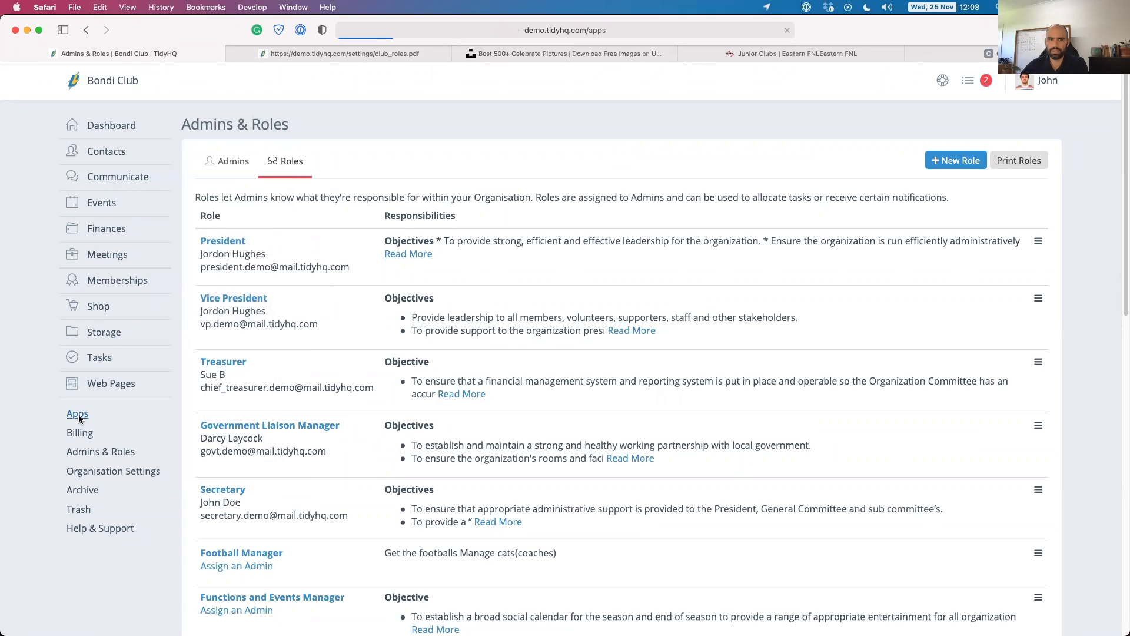
scroll(531, 478, "down", 2)
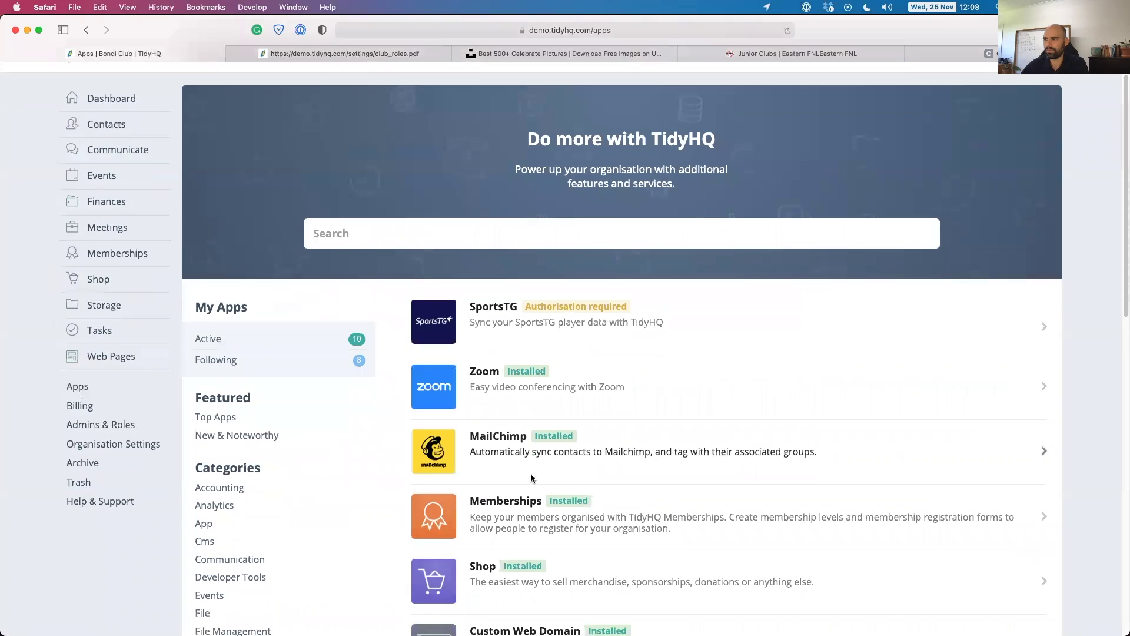
scroll(532, 478, "down", 5)
scroll(531, 361, "down", 5)
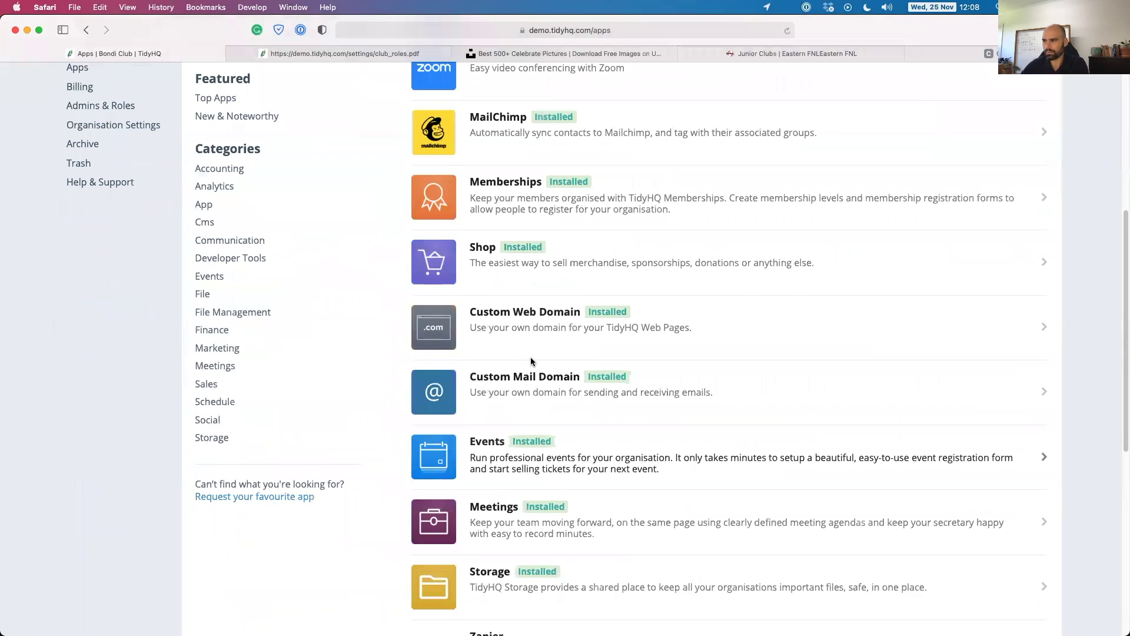
scroll(461, 453, "up", 5)
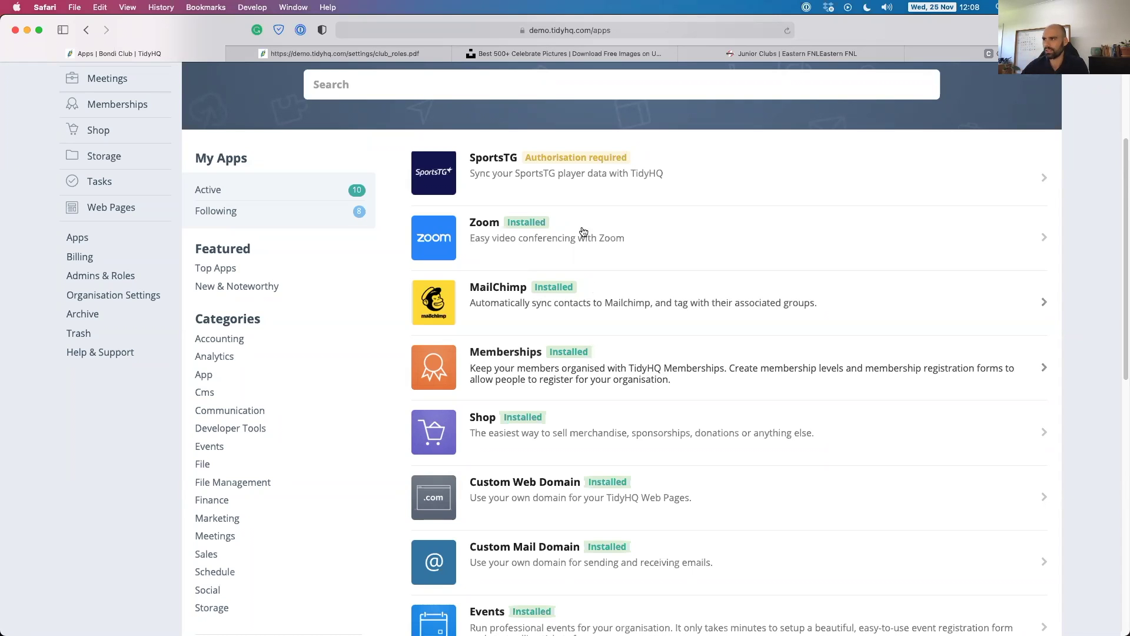
left_click(531, 161)
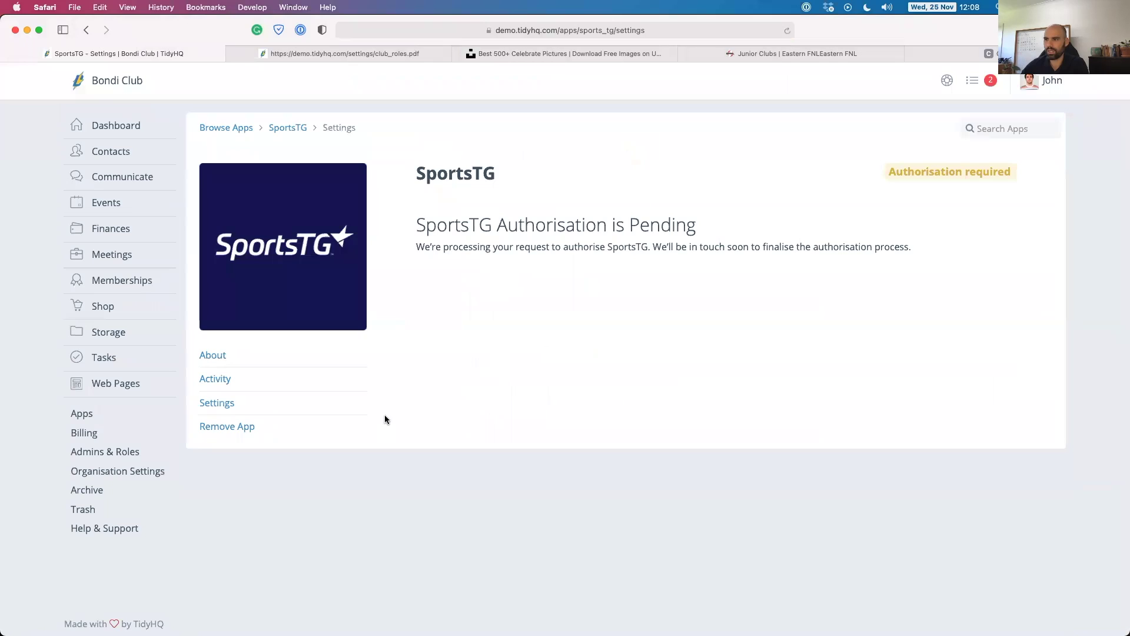
View SportsTG's pending-authorisation settings, then return to Browse Apps.
left_click(217, 404)
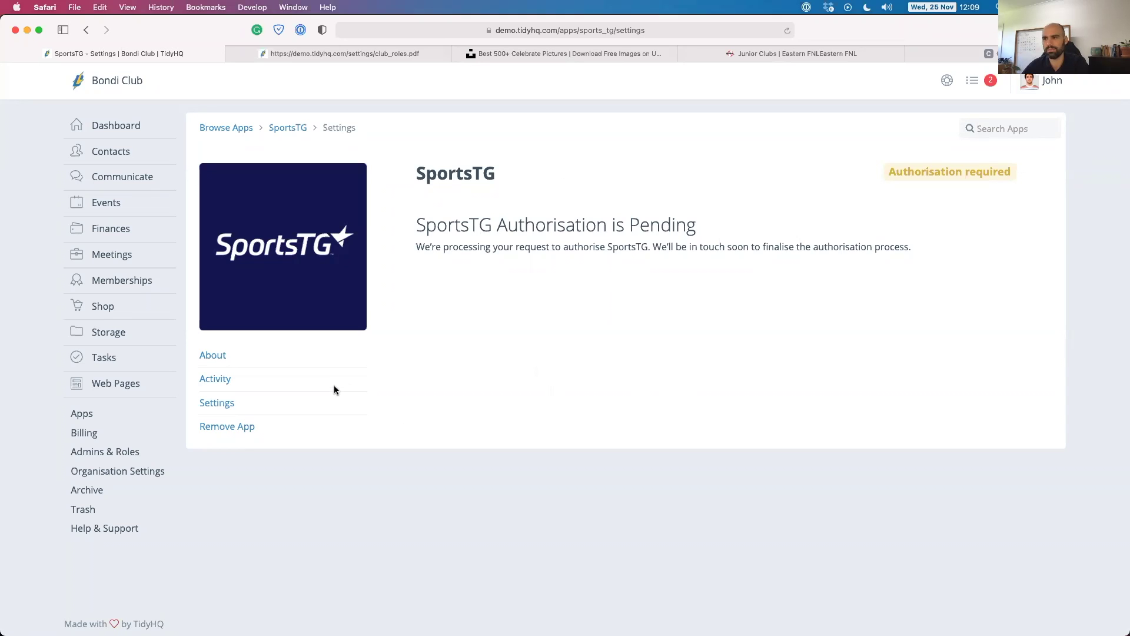
left_click(228, 127)
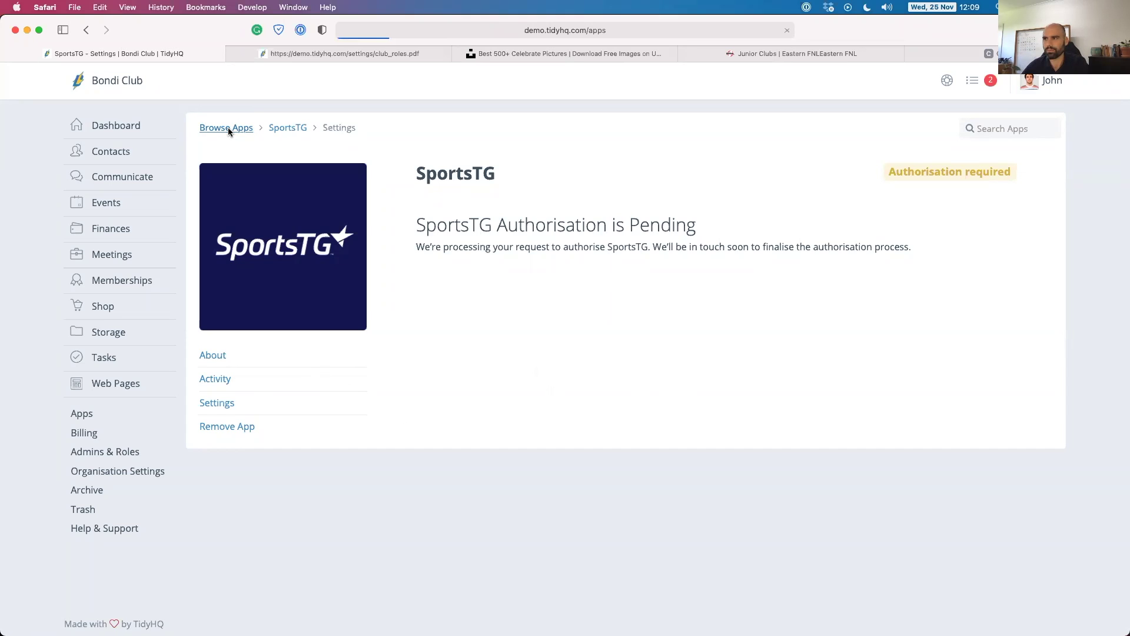
scroll(501, 375, "down", 10)
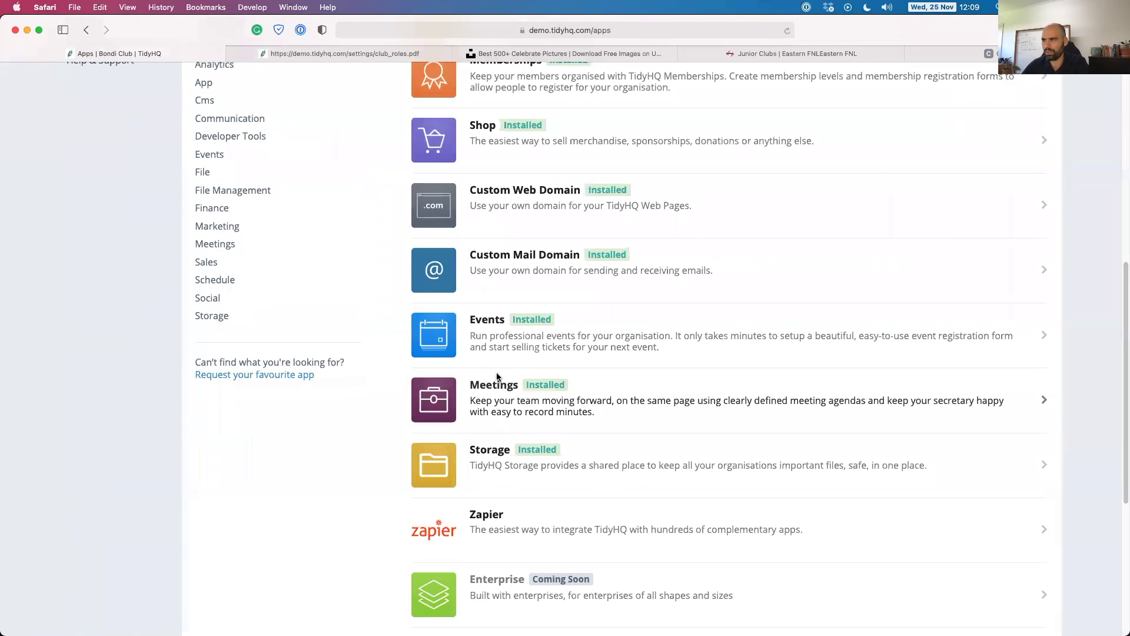
scroll(501, 375, "up", 8)
scroll(503, 374, "up", 2)
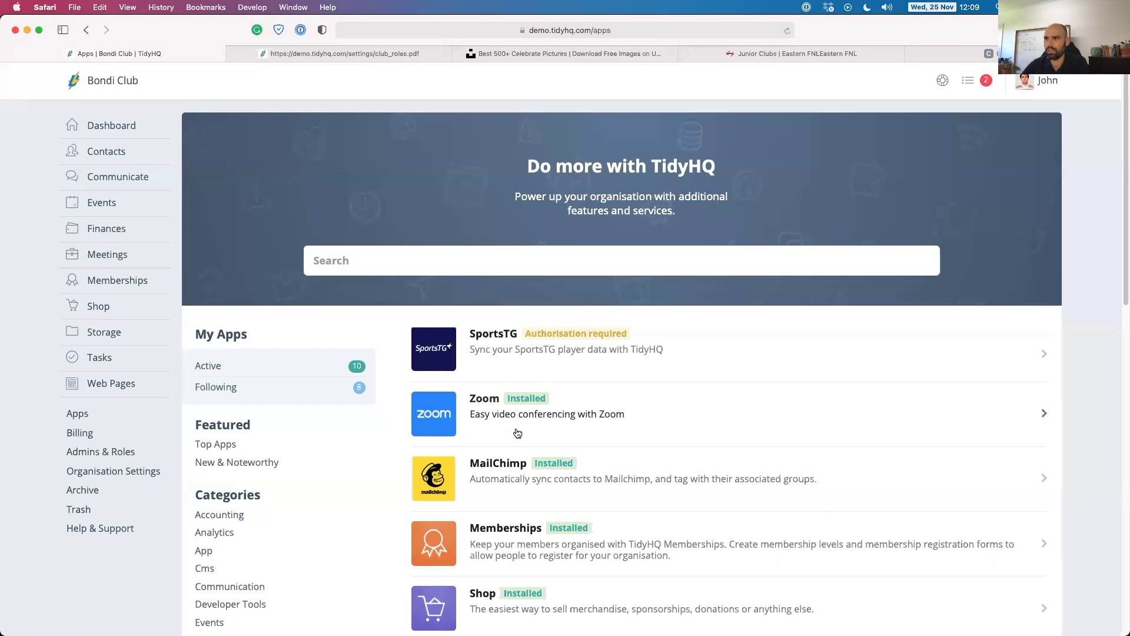
Review the dashboard's 60 active members and November 2020 calendar.
left_click(106, 123)
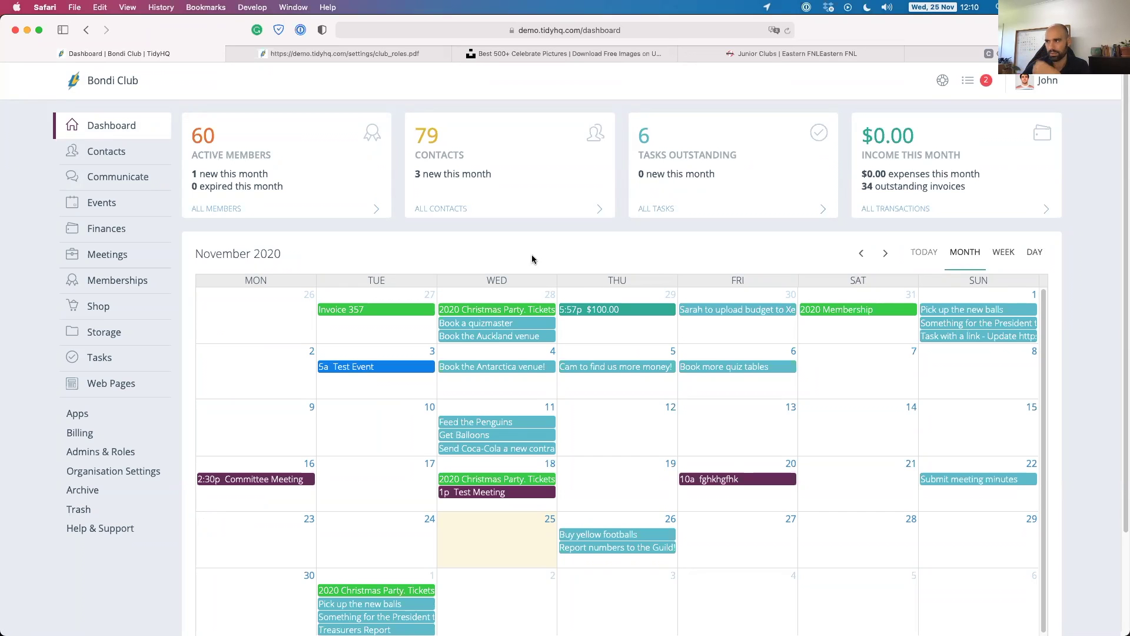
scroll(521, 246, "down", 2)
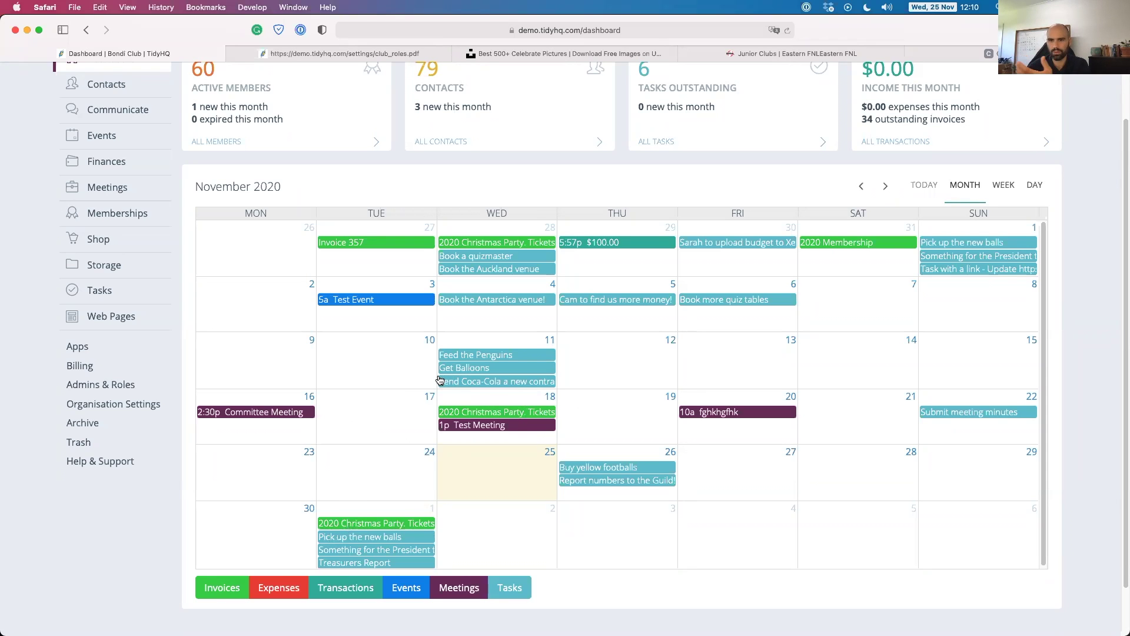
scroll(397, 390, "up", 2)
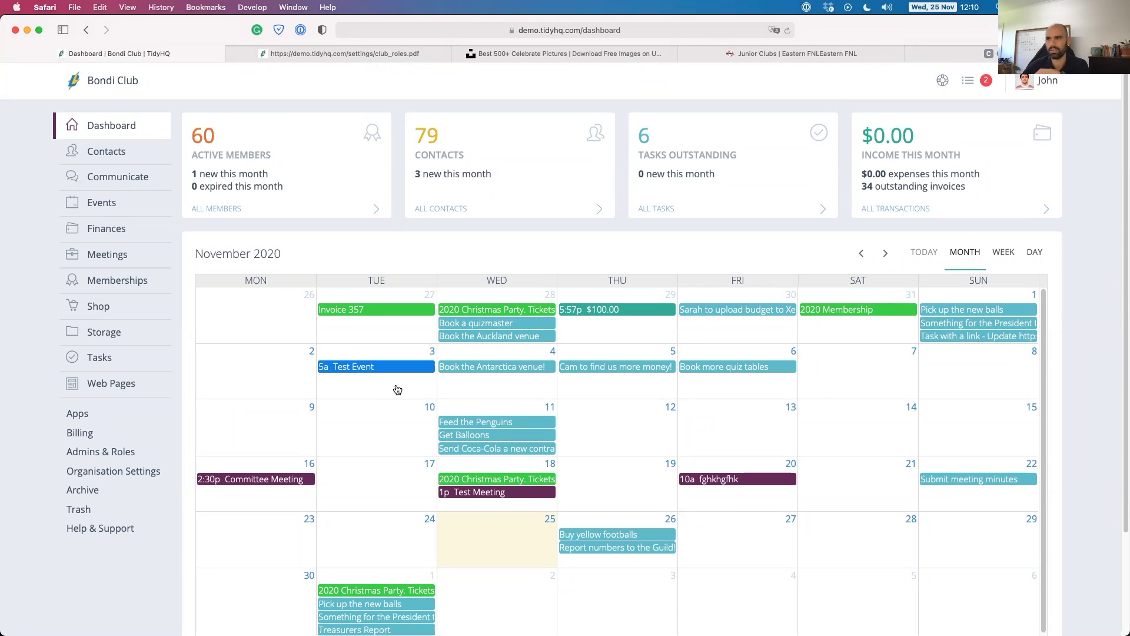
left_click(91, 153)
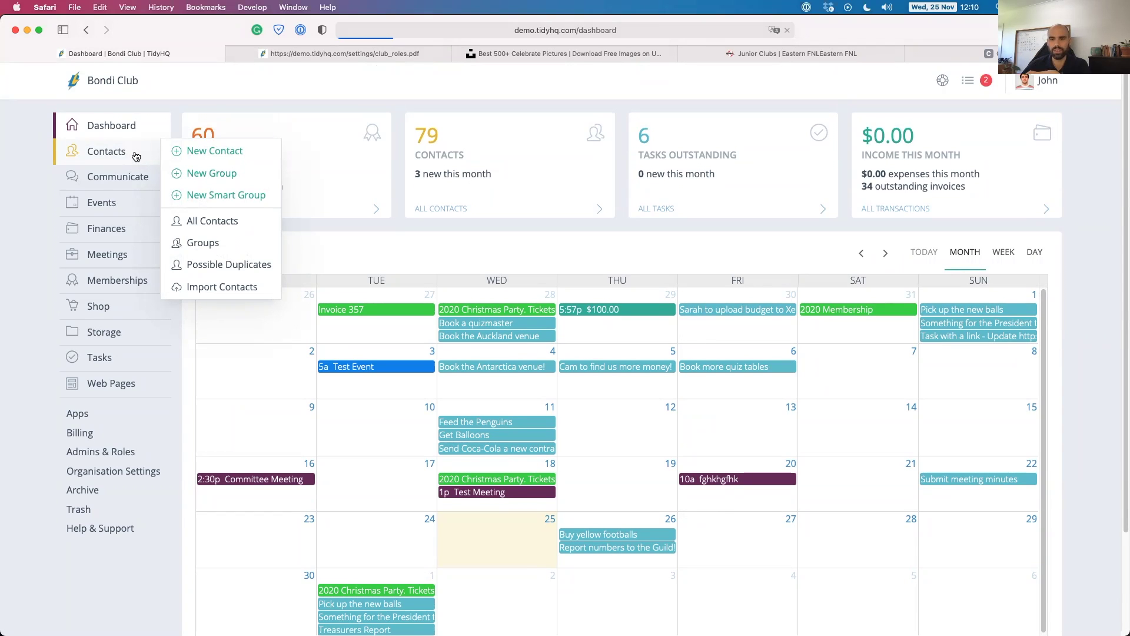
Show the full Bondi Club contacts list of 79 contacts with email, name and certificate columns.
left_click(135, 155)
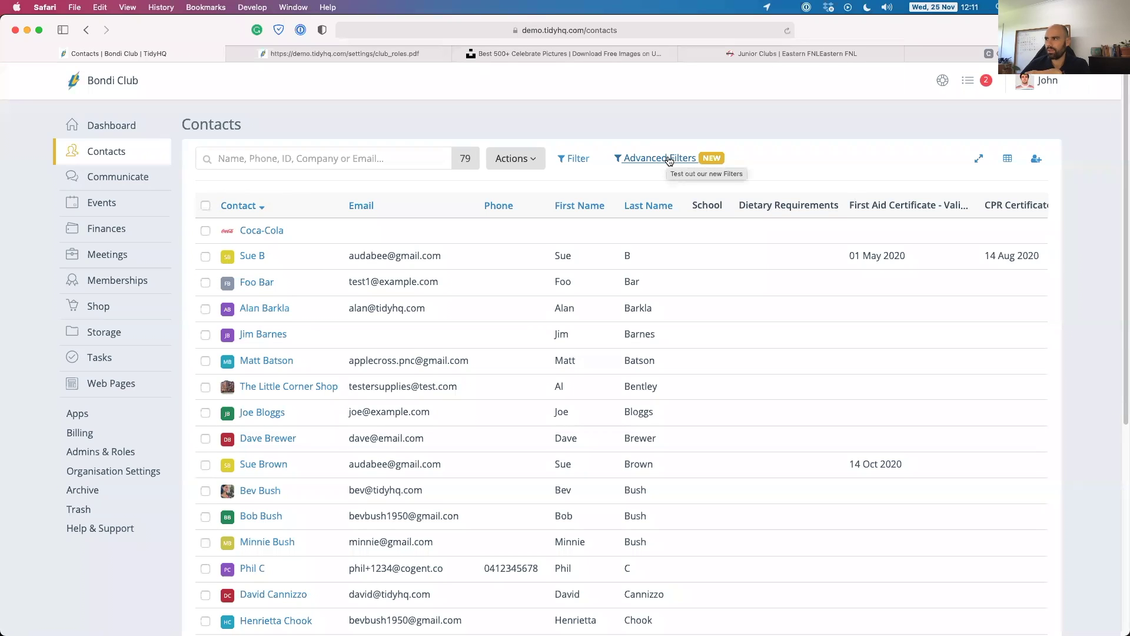
In Advanced Filters, try a SportsTG National Number 'contains' condition, then remove it.
left_click(668, 159)
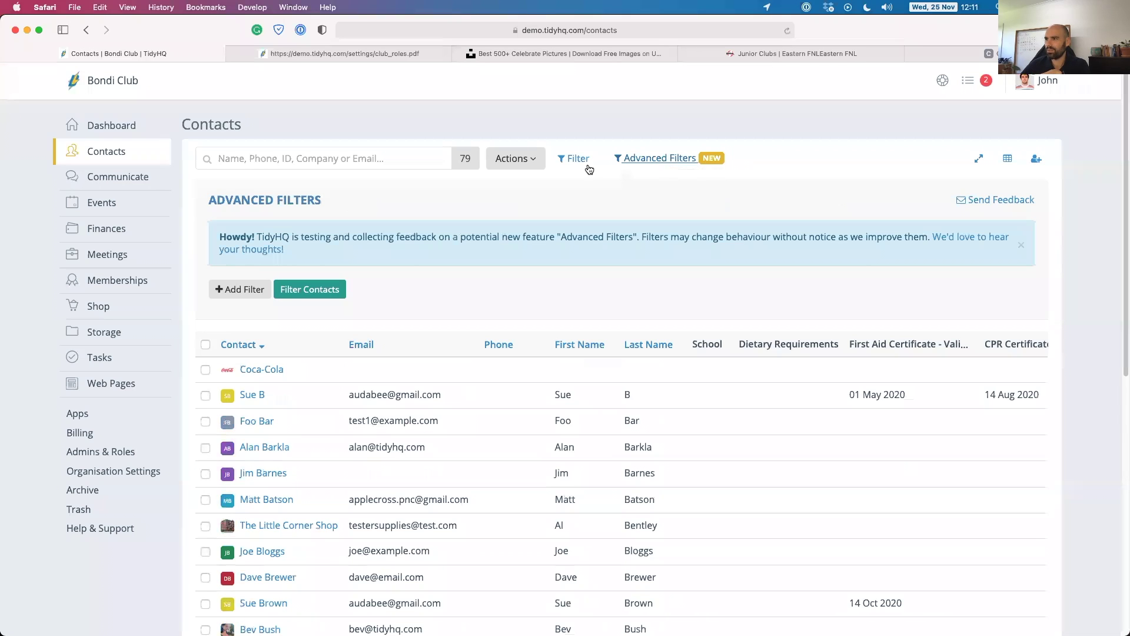
left_click(1022, 245)
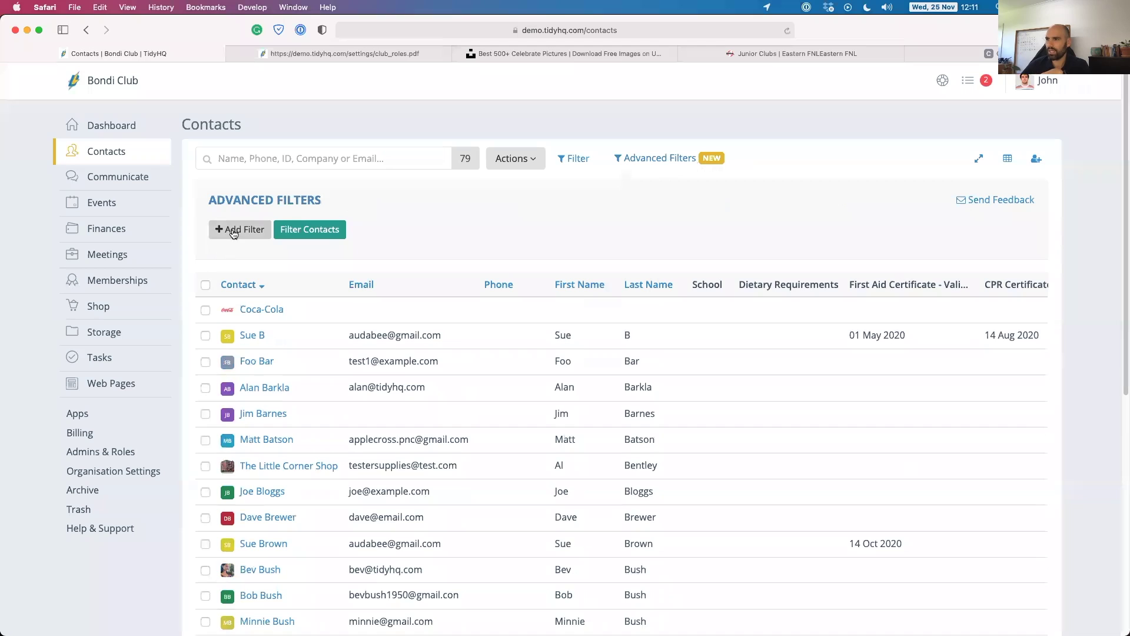
left_click(234, 230)
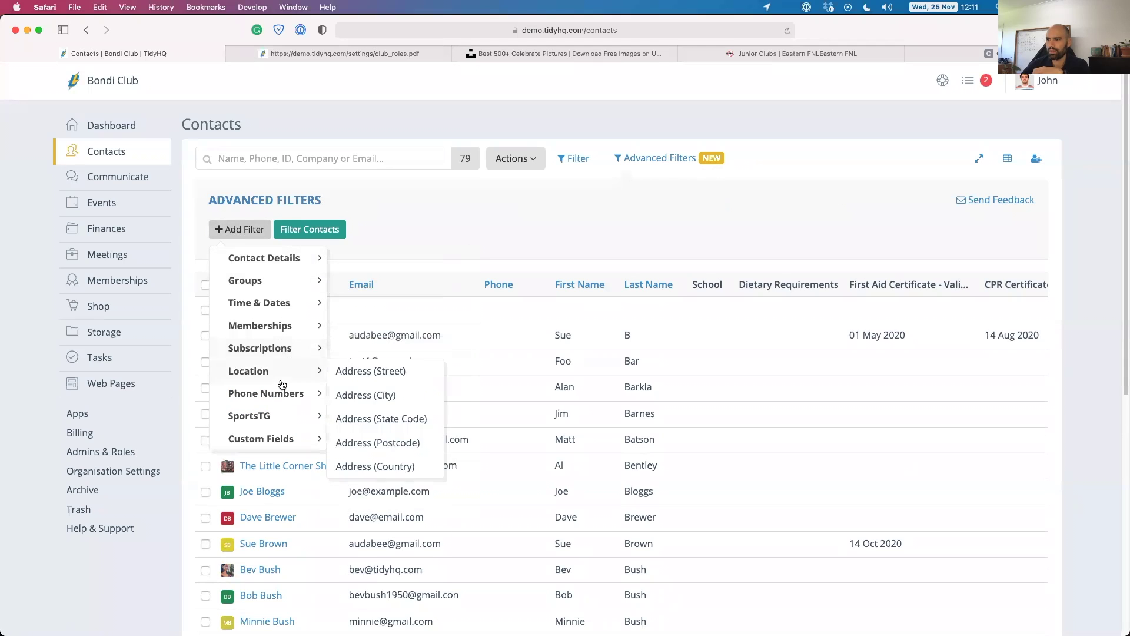
mouse_move(269, 276)
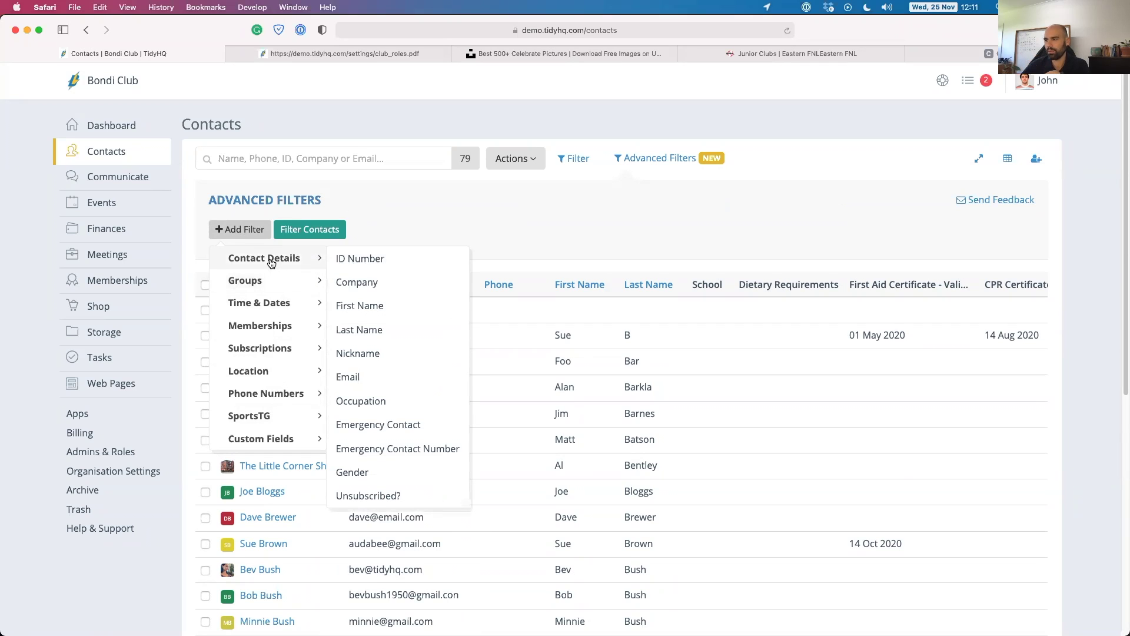
mouse_move(277, 416)
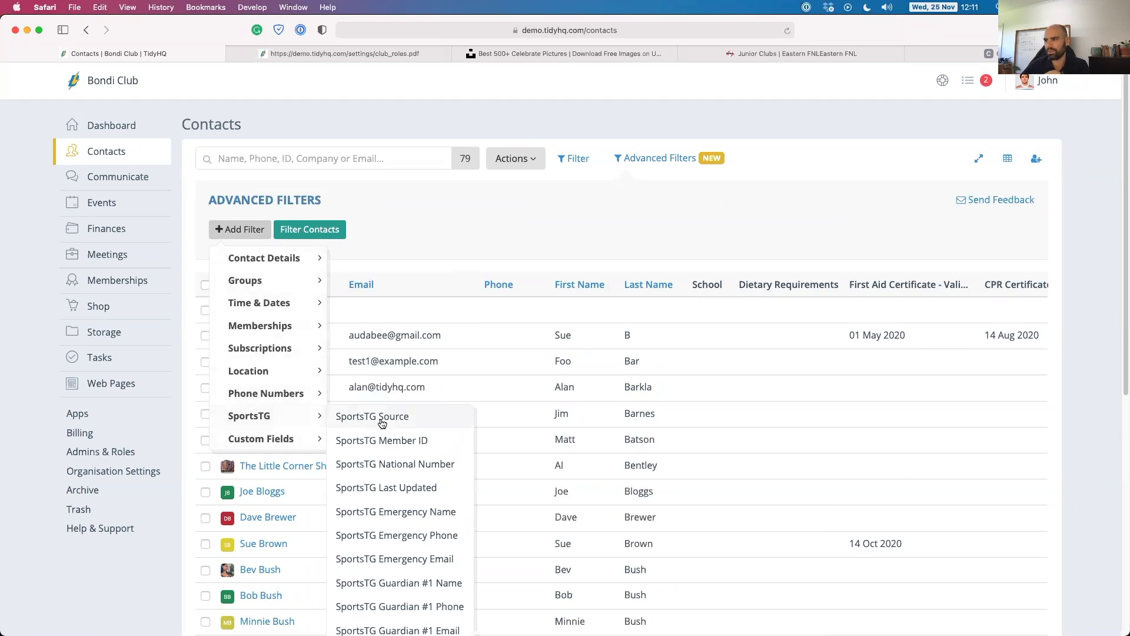
scroll(399, 446, "down", 3)
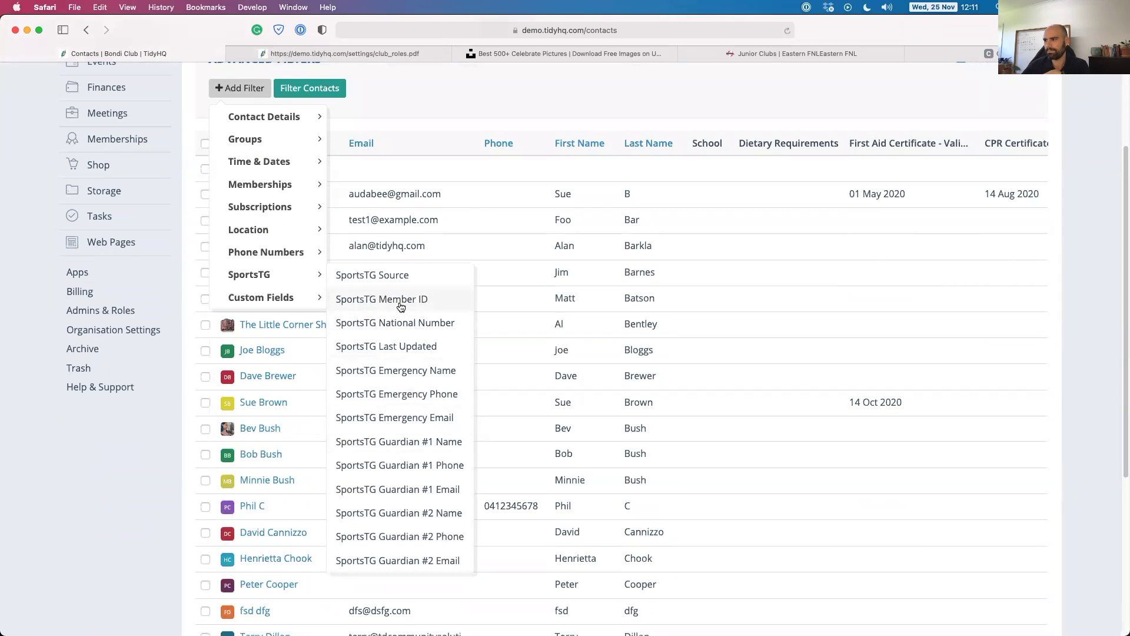
left_click(375, 322)
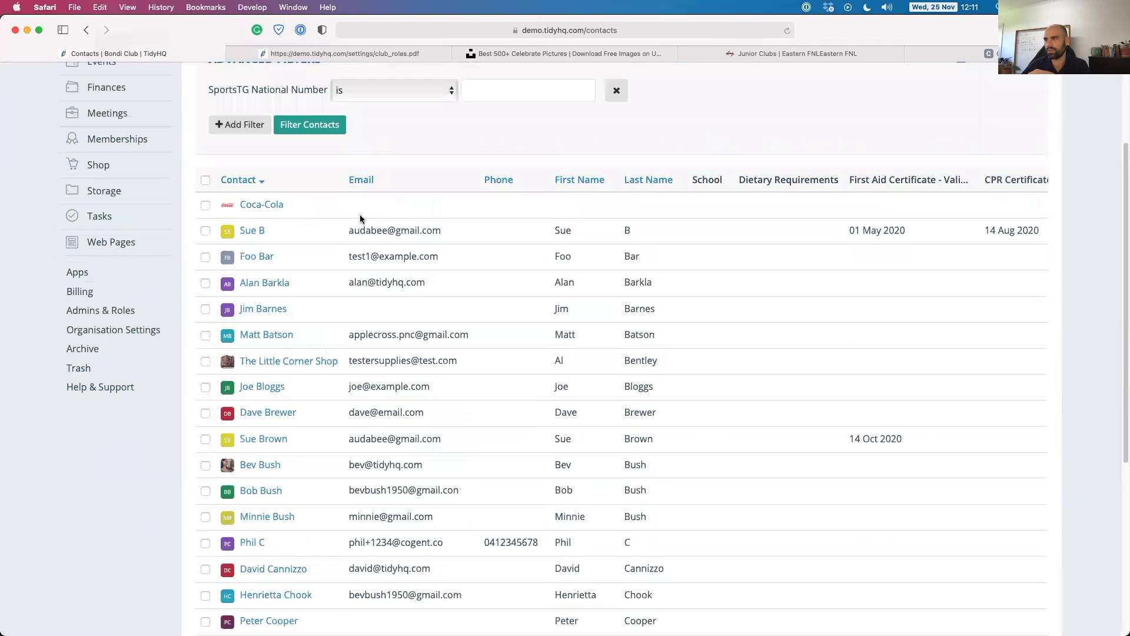
scroll(401, 156, "up", 2)
left_click(383, 169)
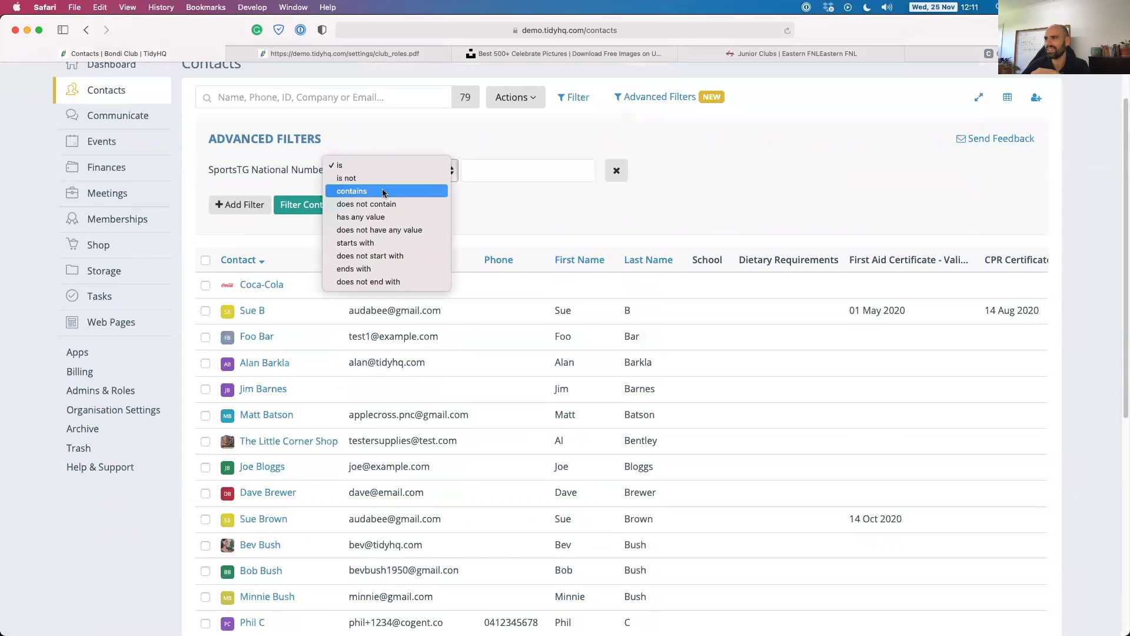
key("Return")
left_click(503, 170)
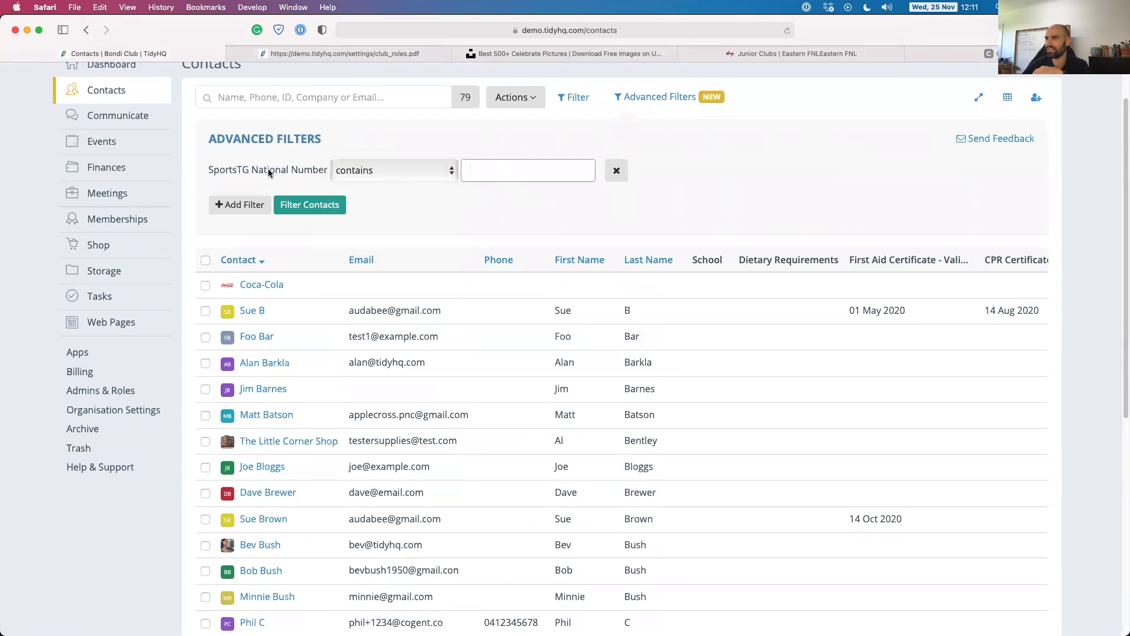
left_click(617, 171)
Add an Occupation condition from Contact Details.
left_click(238, 171)
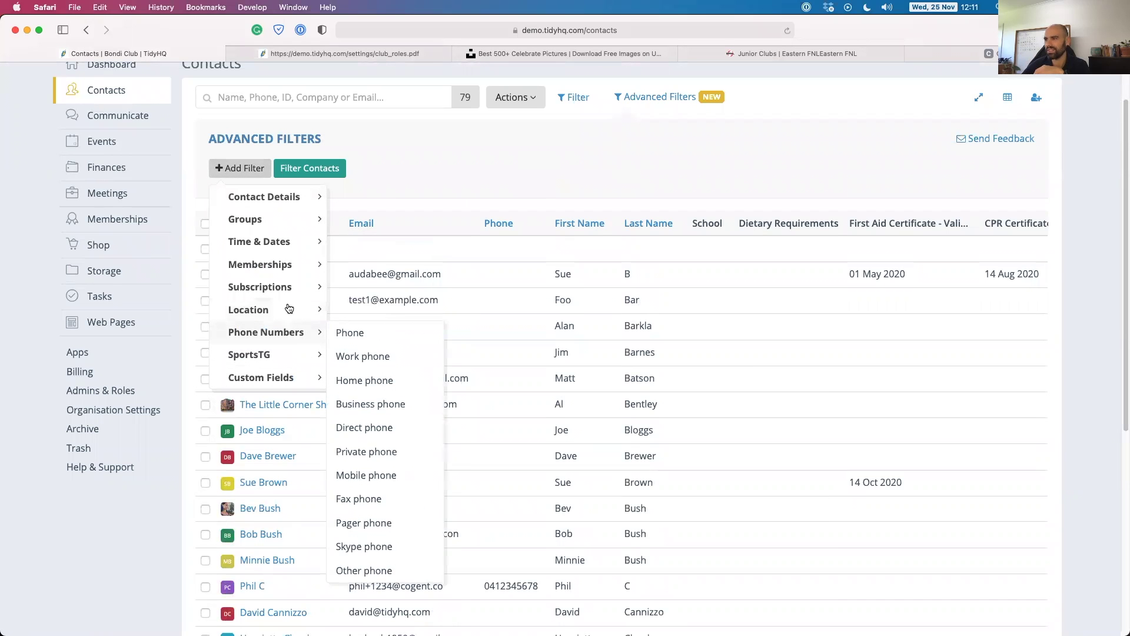
mouse_move(289, 302)
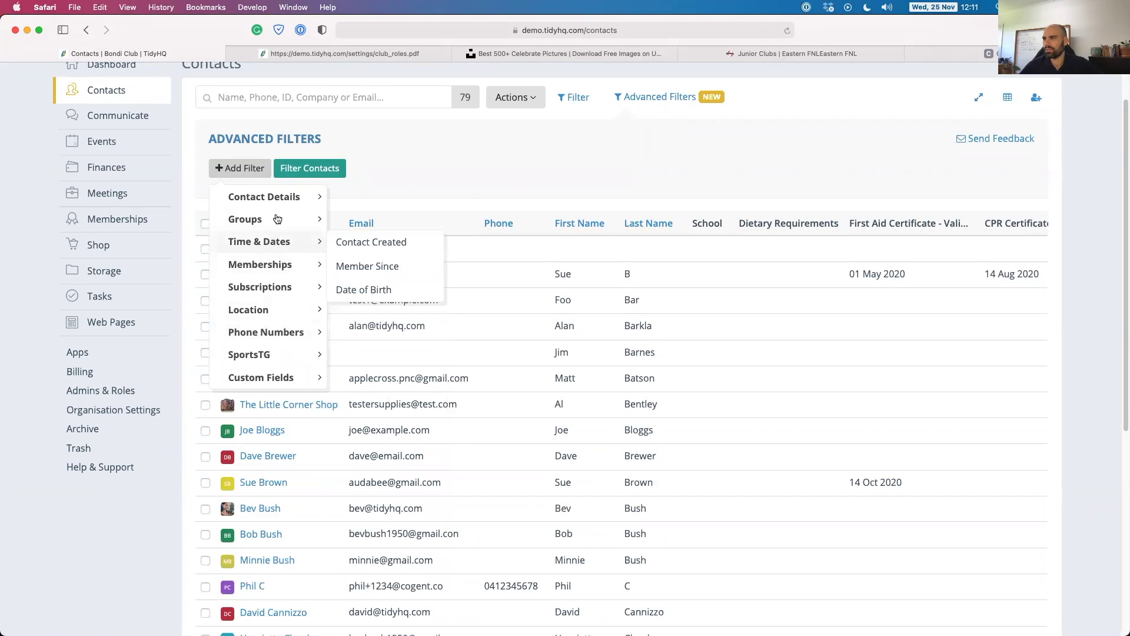
mouse_move(297, 196)
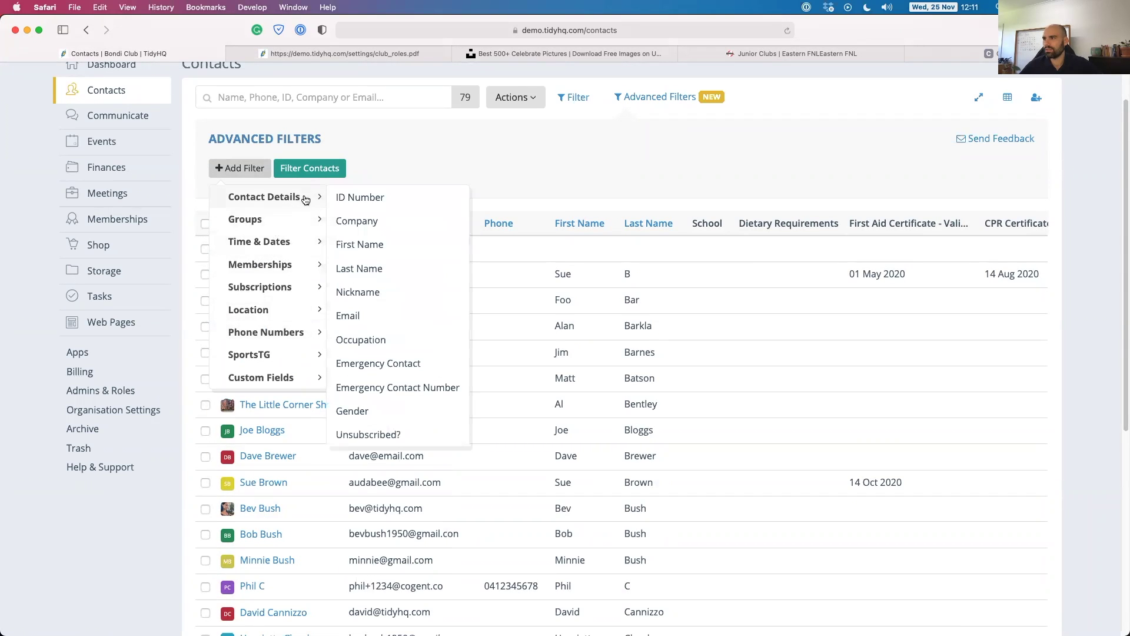
left_click(361, 339)
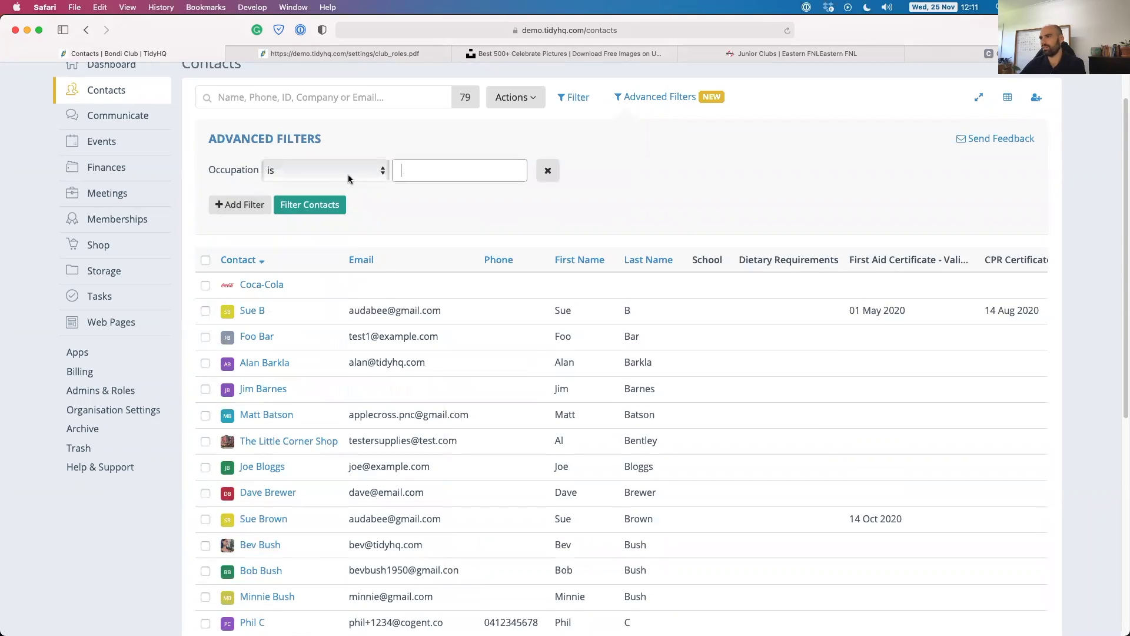
Filter for Occupation contains 'sale', which matches no contacts.
left_click(348, 172)
left_click(312, 190)
left_click(412, 170)
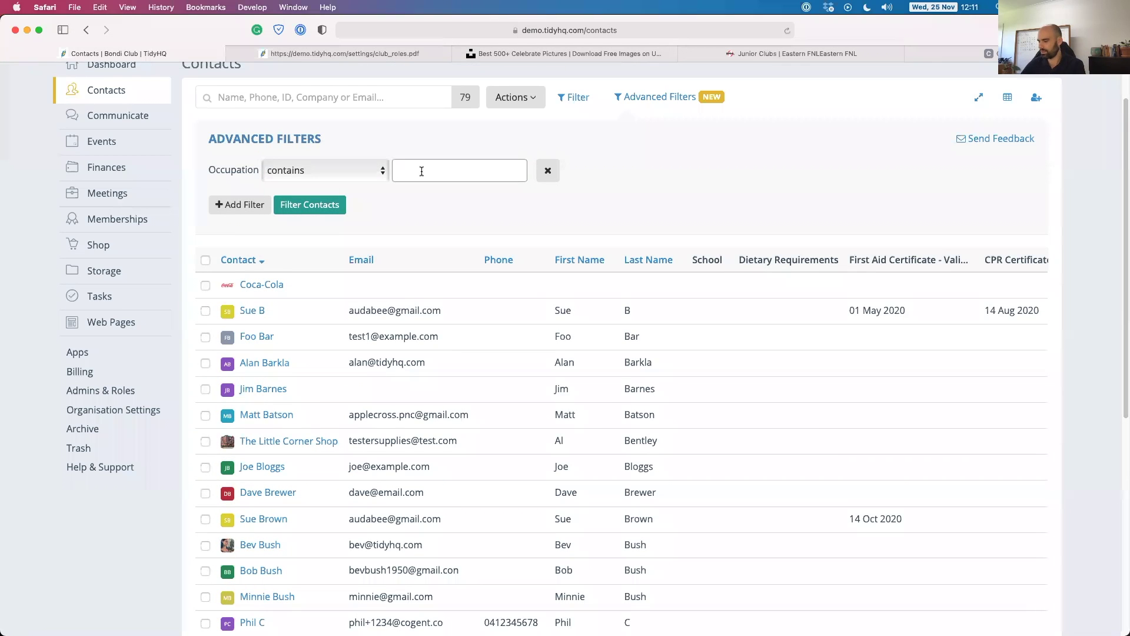
type("sale")
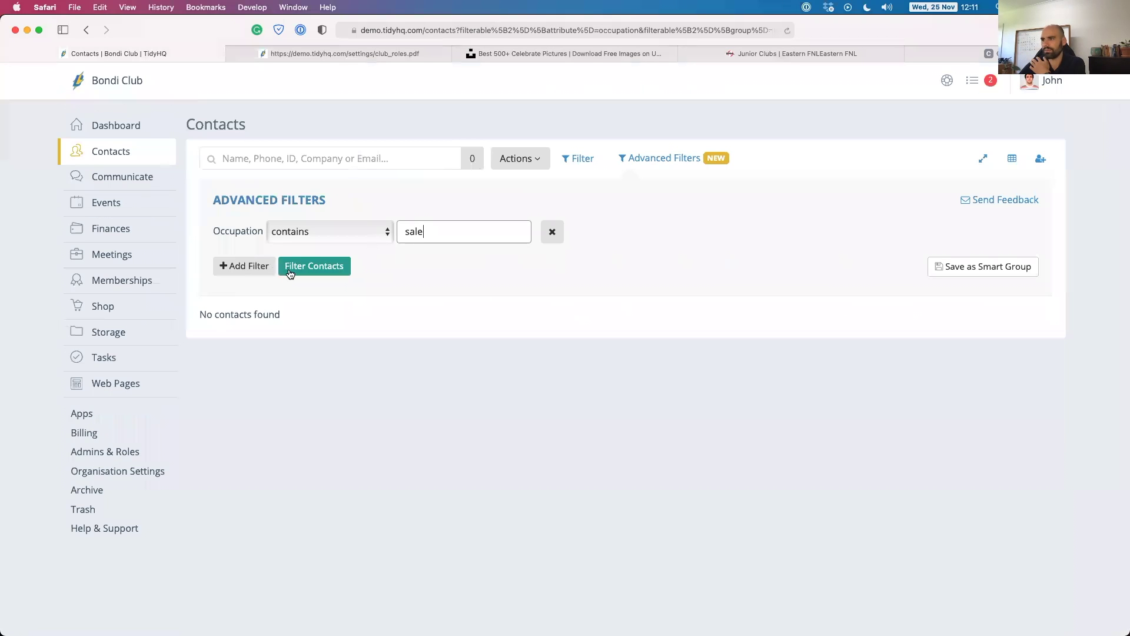
Clear the 'sale' value and remove the Occupation condition.
double_click(413, 229)
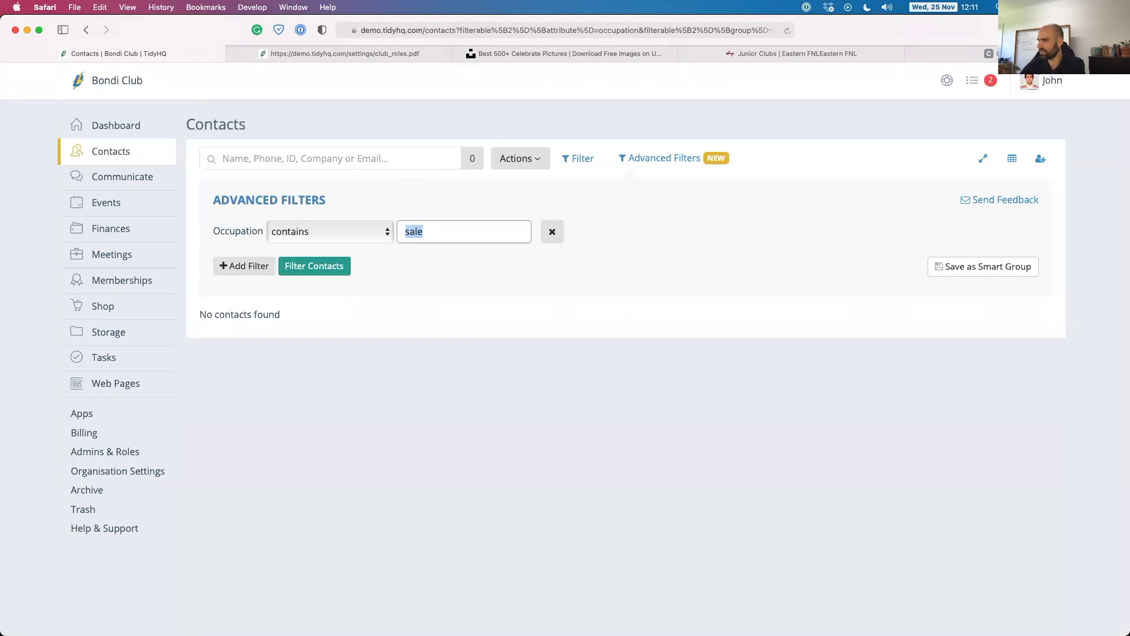
key("BackSpace")
left_click(552, 231)
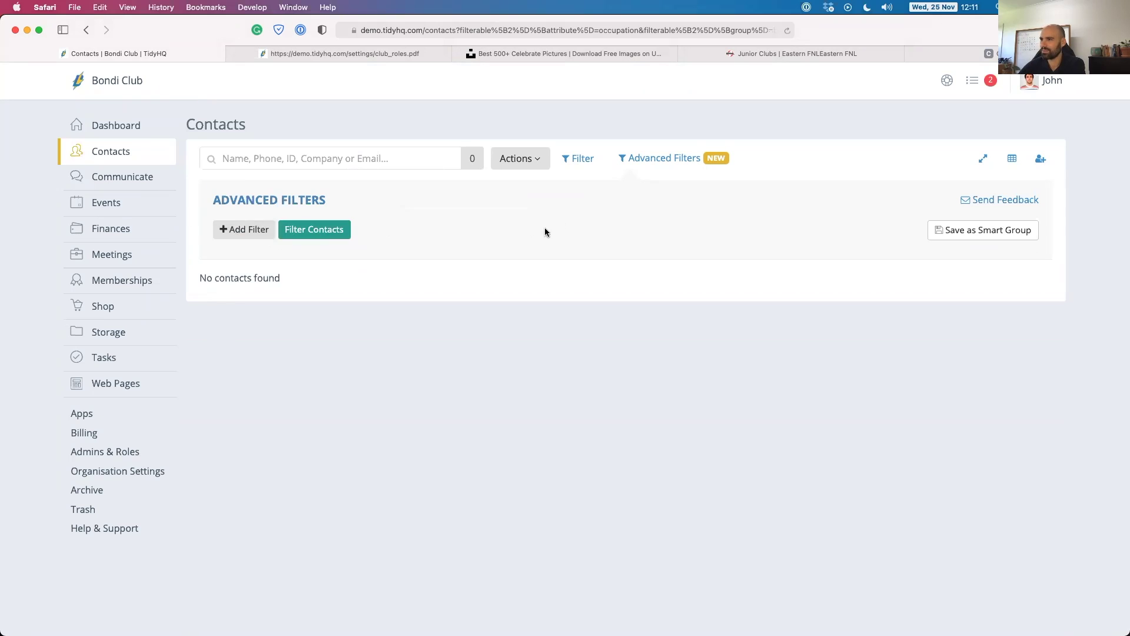
left_click(247, 231)
mouse_move(290, 253)
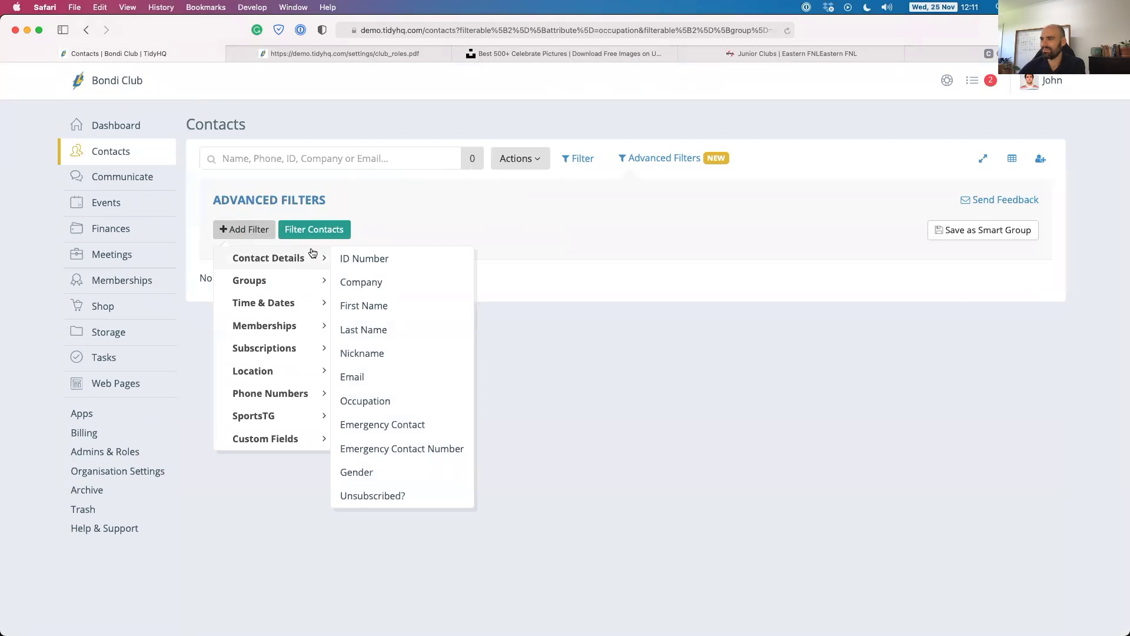
Filter contacts by a First Name value, narrowing the list to 2 matches, then remove that condition.
left_click(381, 311)
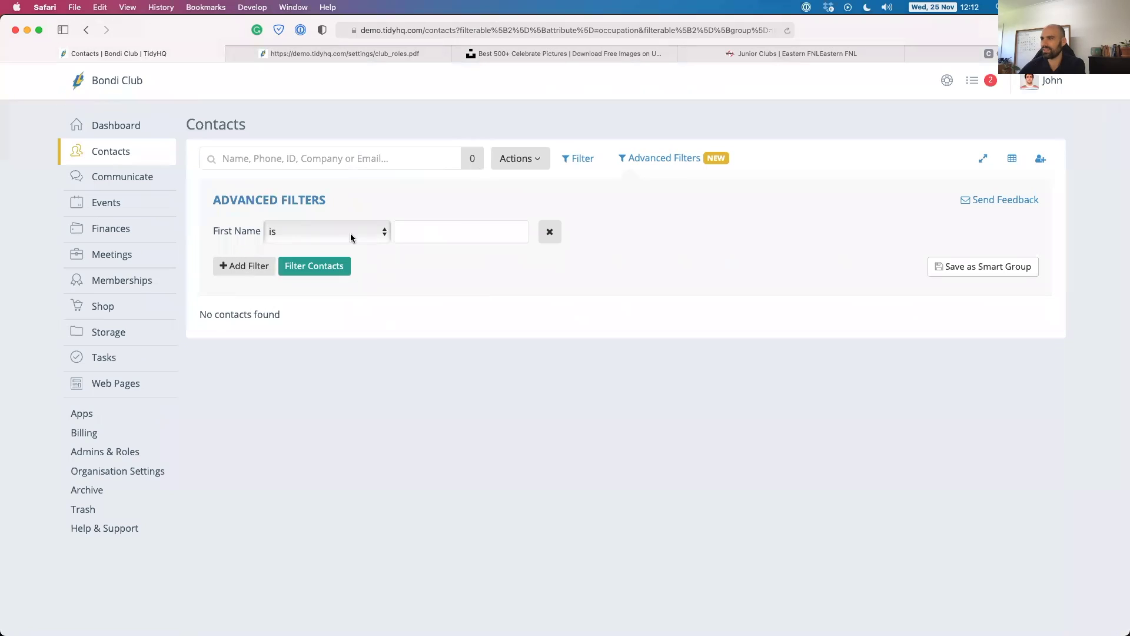
left_click(458, 232)
type("David")
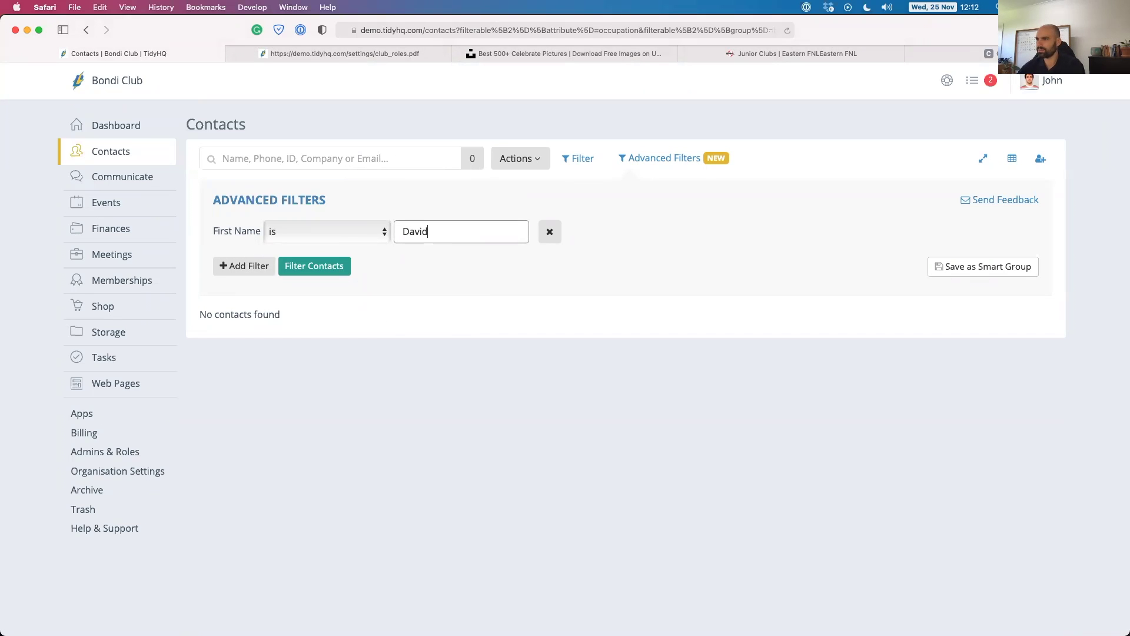
left_click(315, 265)
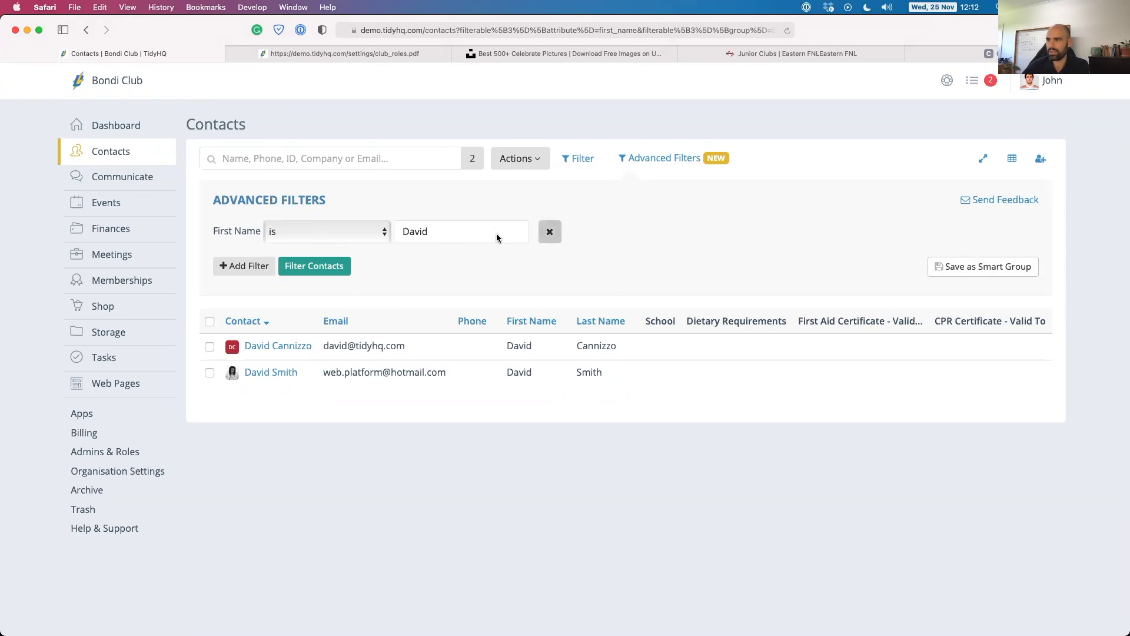
left_click(548, 233)
left_click(244, 229)
Add a Dietary Requirements condition chosen from the Custom Fields filter list.
mouse_move(257, 376)
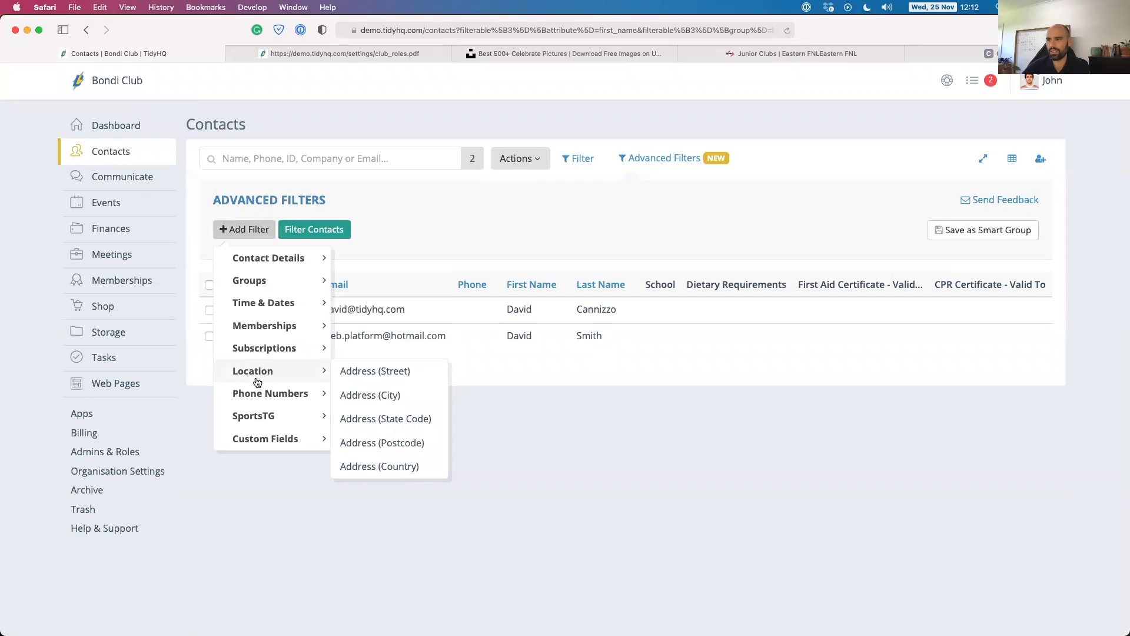
mouse_move(259, 347)
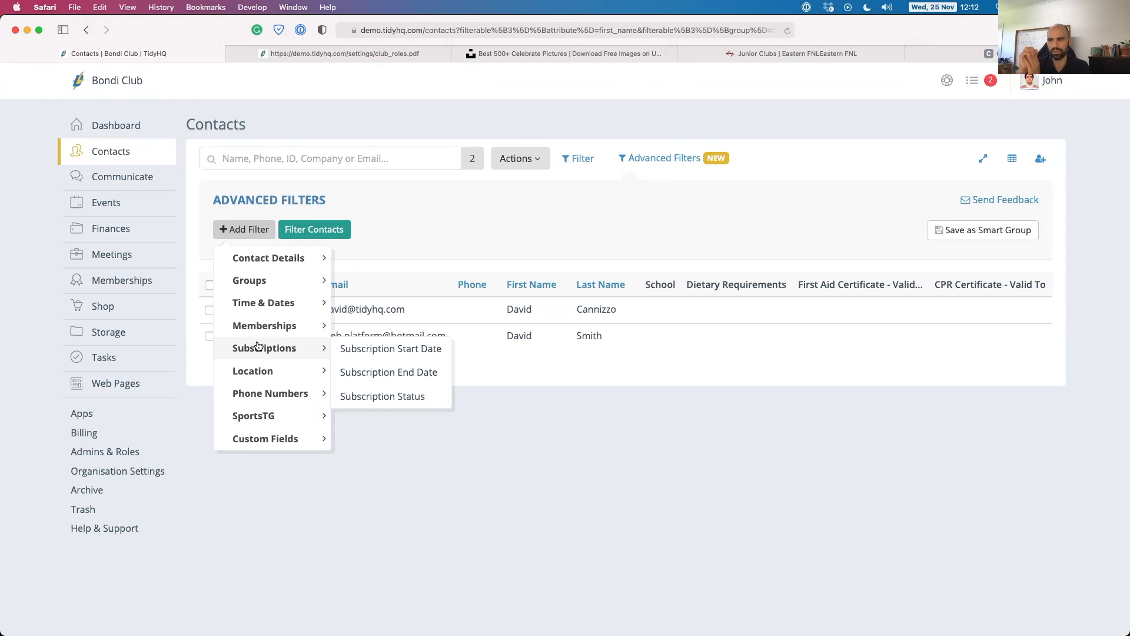
left_click(273, 438)
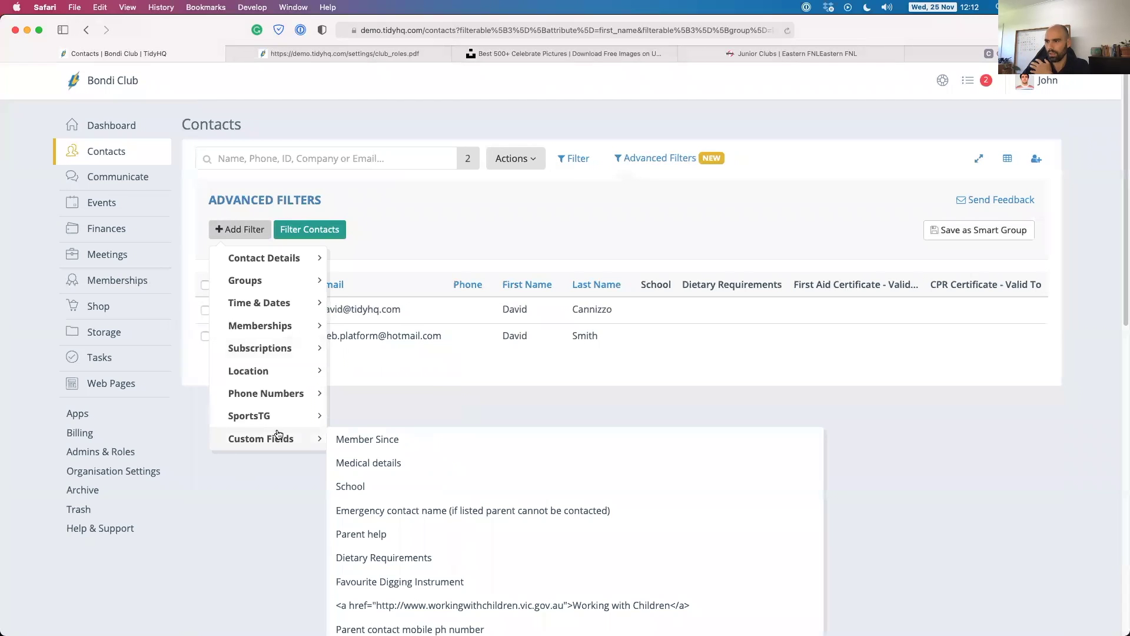
scroll(416, 530, "down", 5)
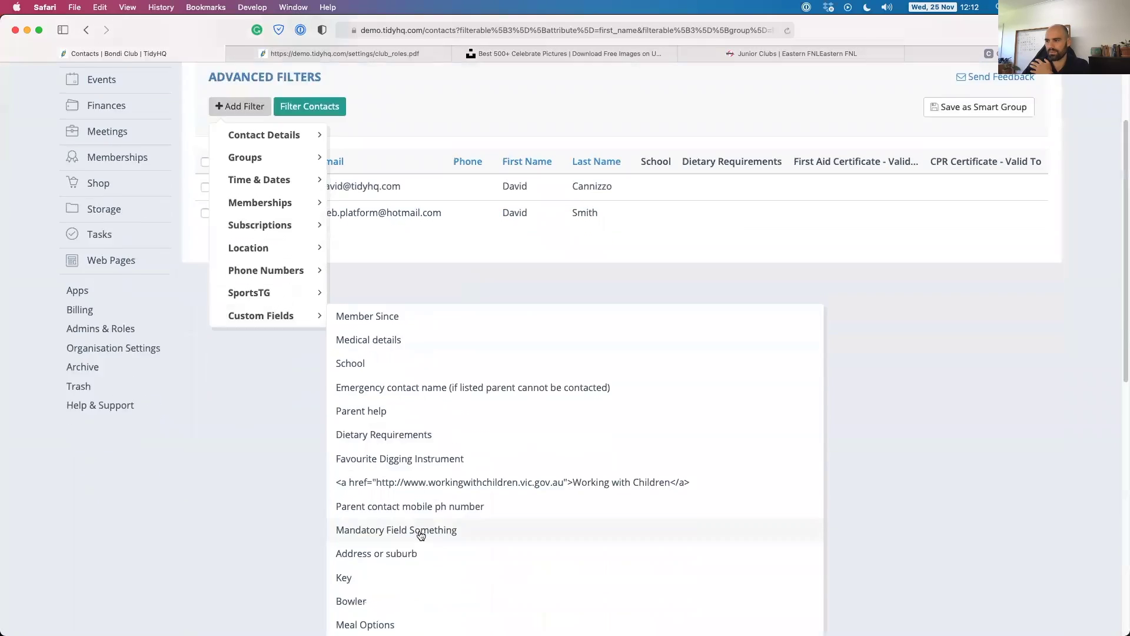
scroll(421, 510, "down", 3)
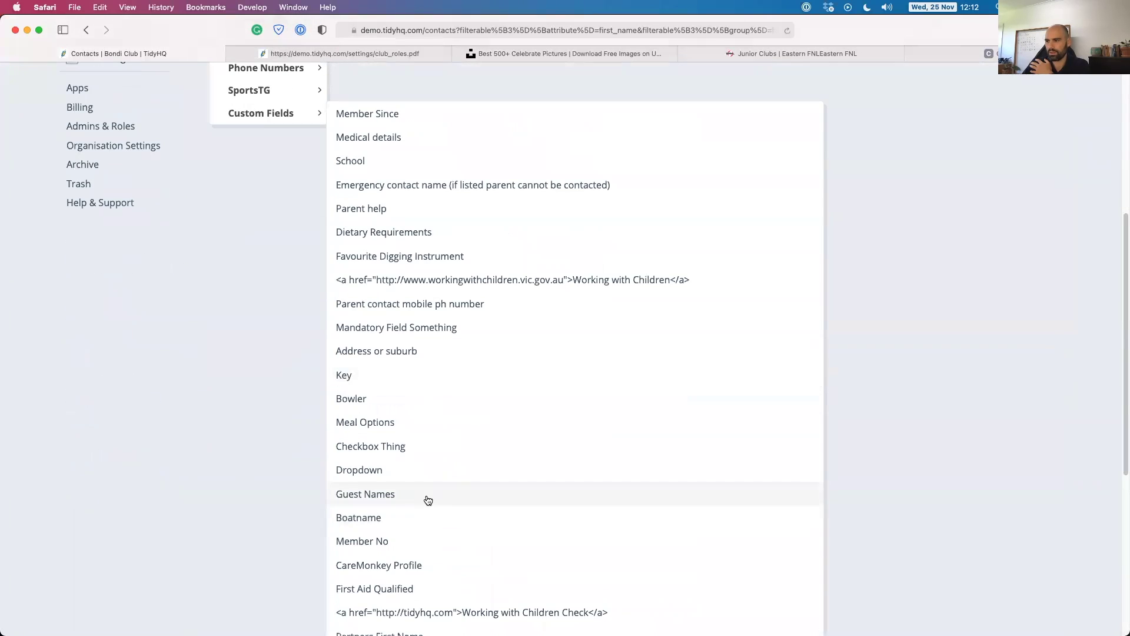
scroll(418, 491, "up", 2)
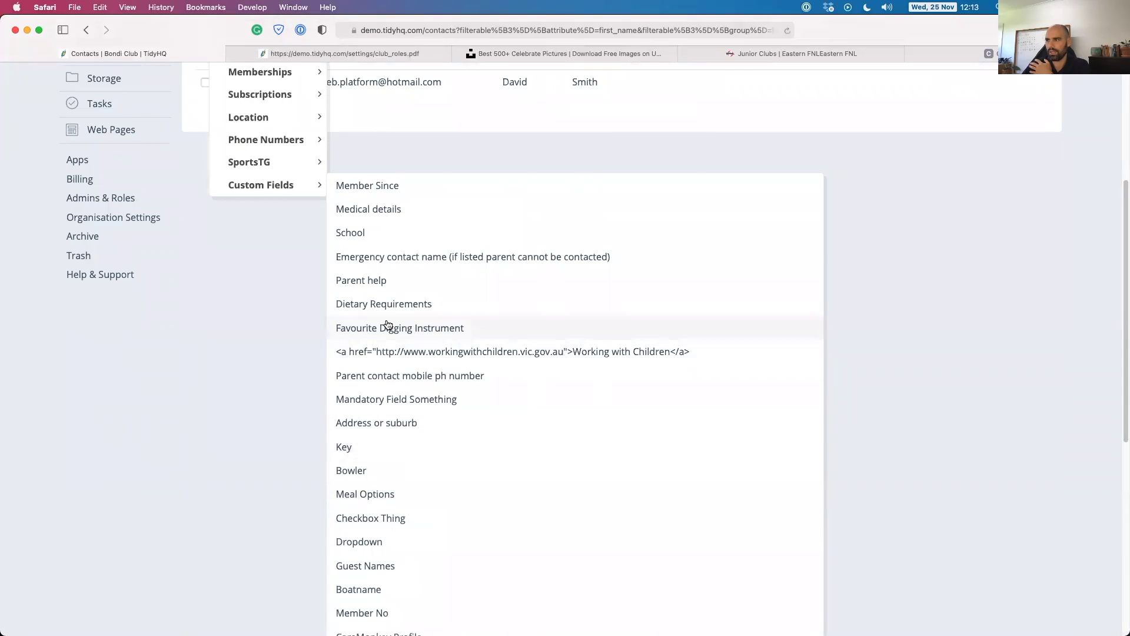
left_click(380, 303)
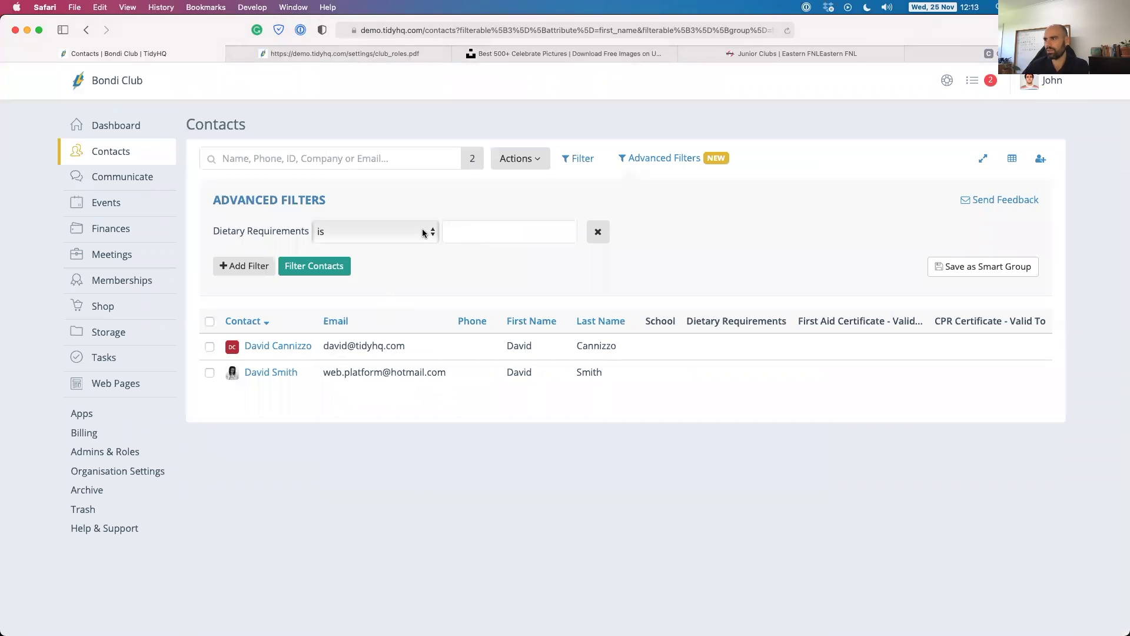
Filter Dietary Requirements contains 'veg' to show the one vegan, then quick-search a first name.
left_click(422, 232)
left_click(342, 261)
left_click(494, 232)
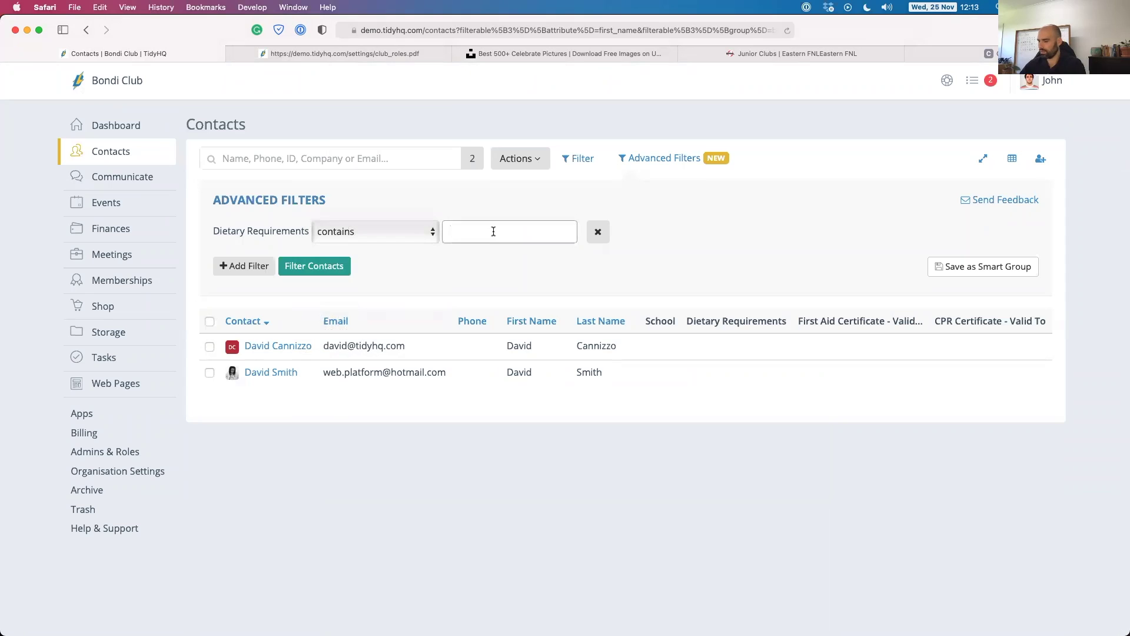
type("veg")
key("Return")
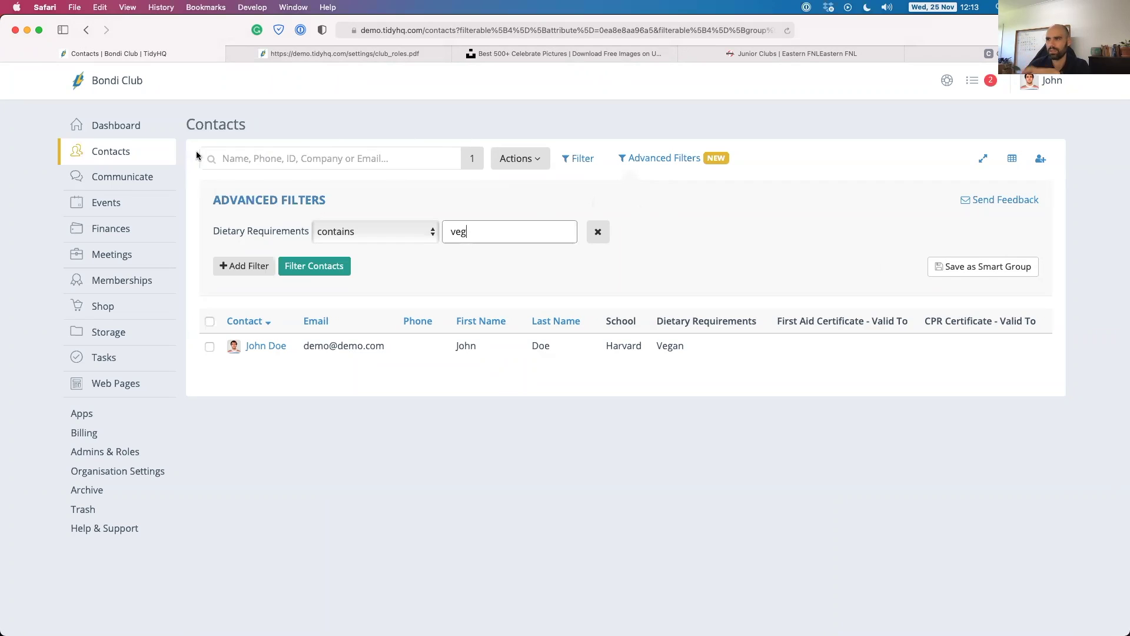
left_click(246, 157)
type("David")
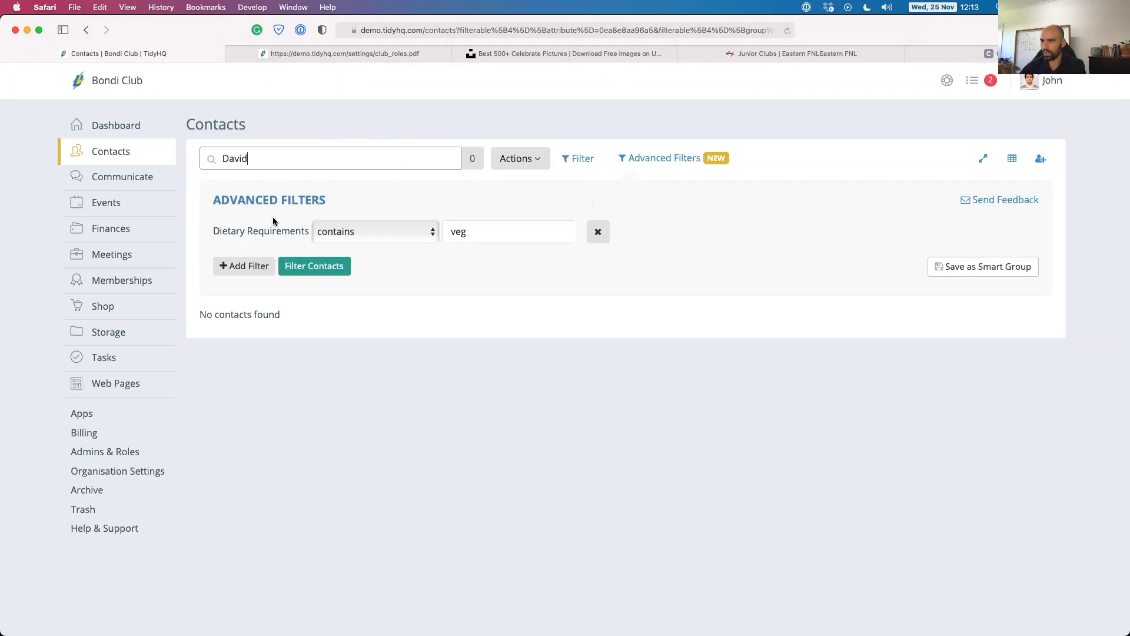
Remove the Dietary Requirements condition and quick-search contacts by name, ending with 'Tidyhq'.
left_click(598, 233)
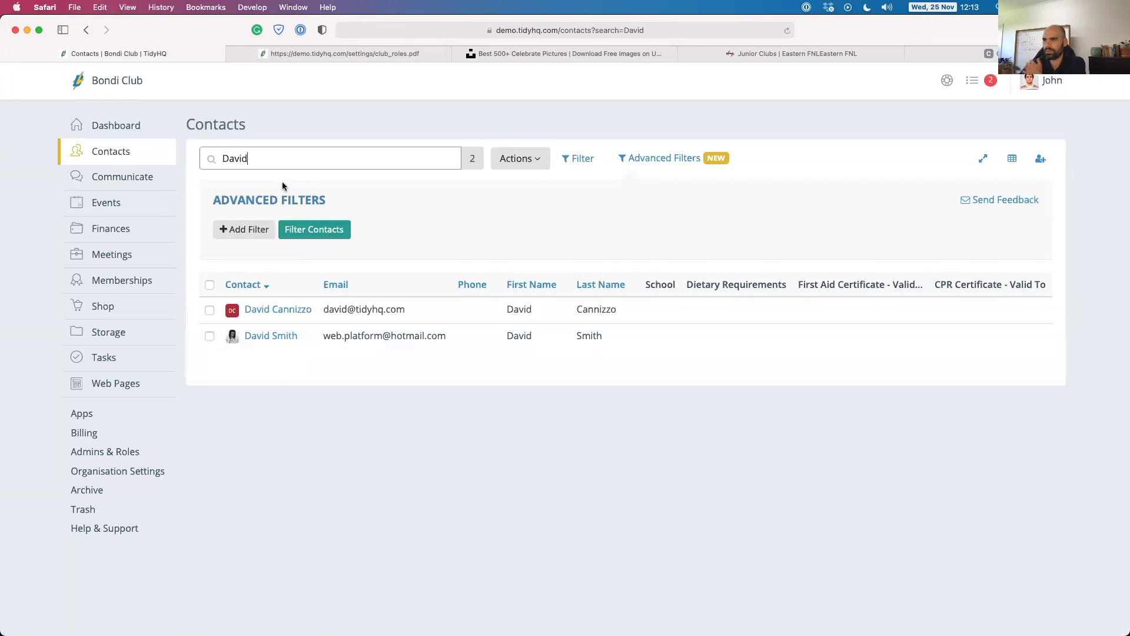
type("Isaak")
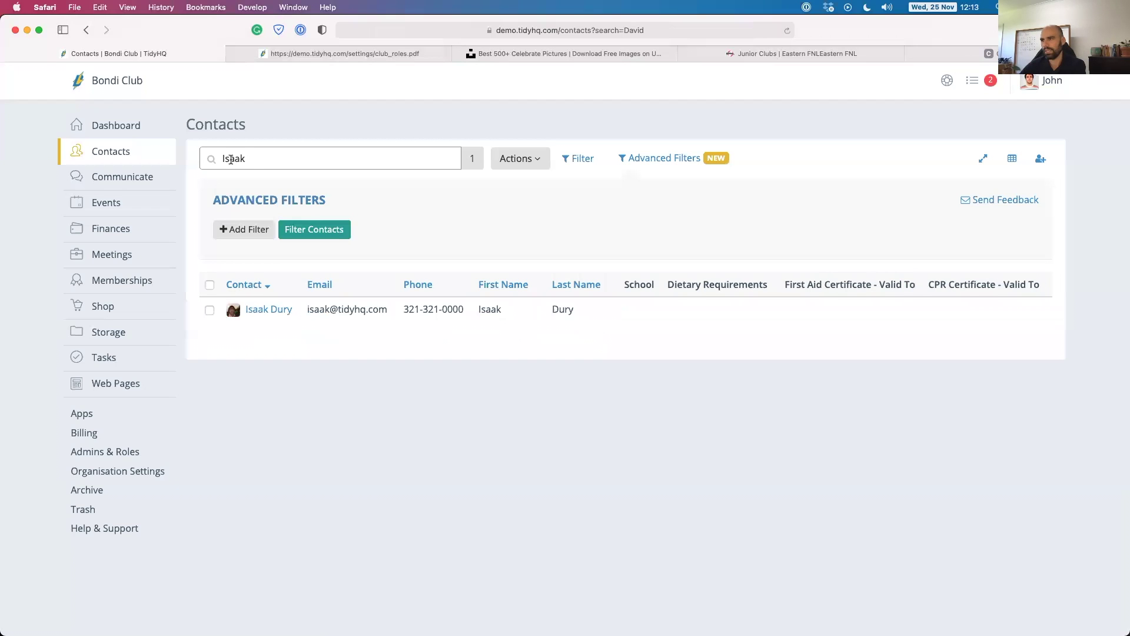
type("Tidyh")
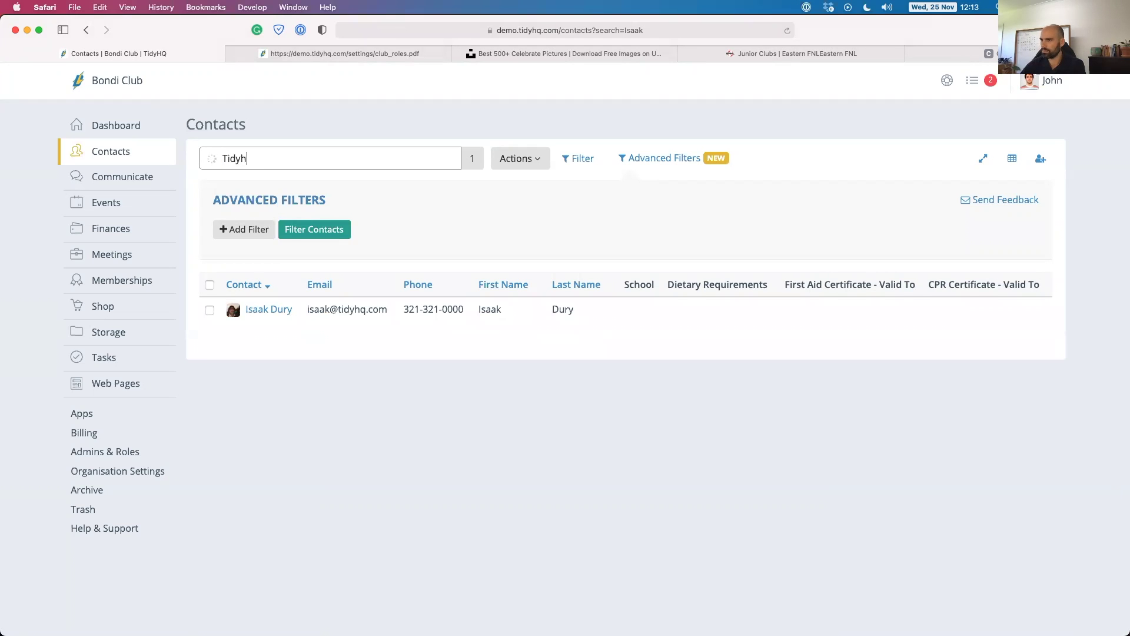
type("q")
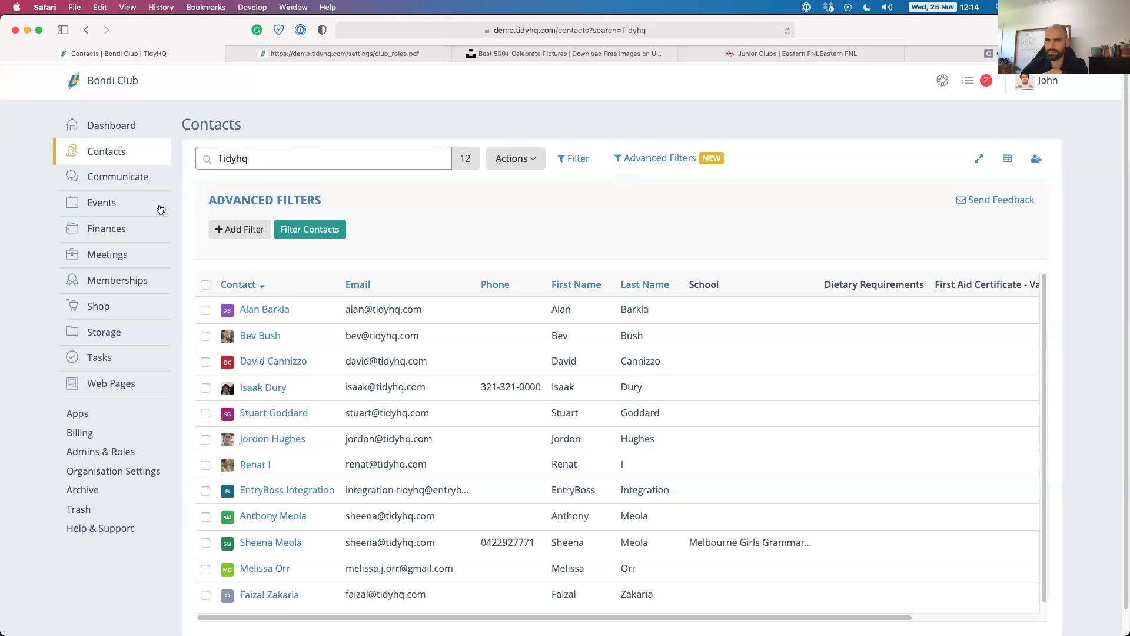
Open the 2009 Senior Premiership 10 Year Reunion details from the Upcoming Events list.
left_click(106, 206)
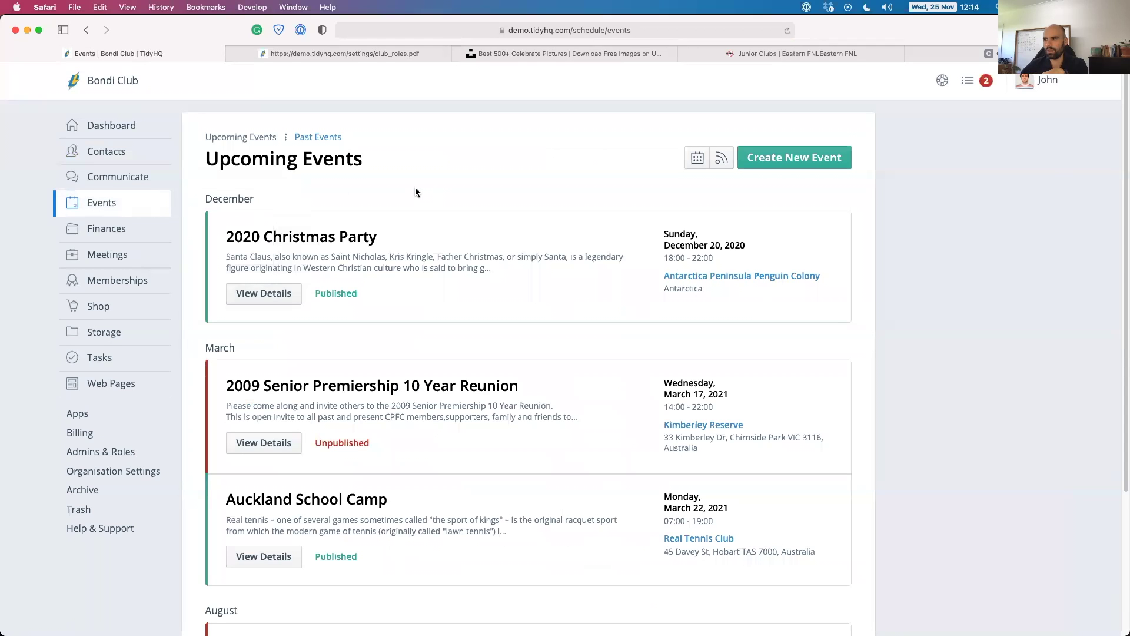
scroll(414, 203, "down", 1)
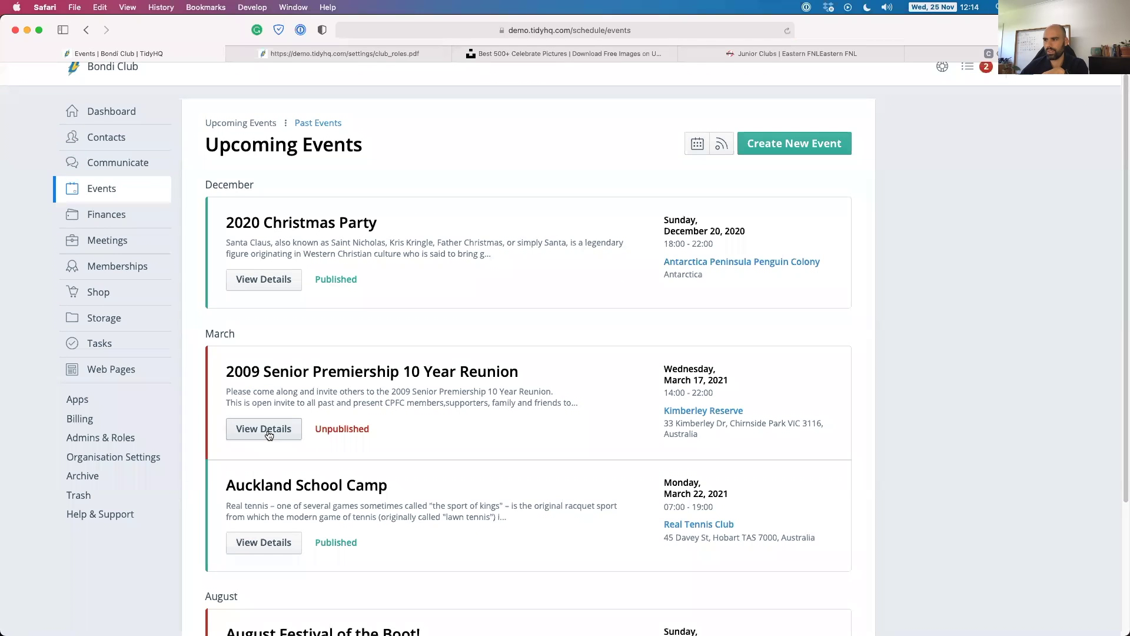
left_click(269, 430)
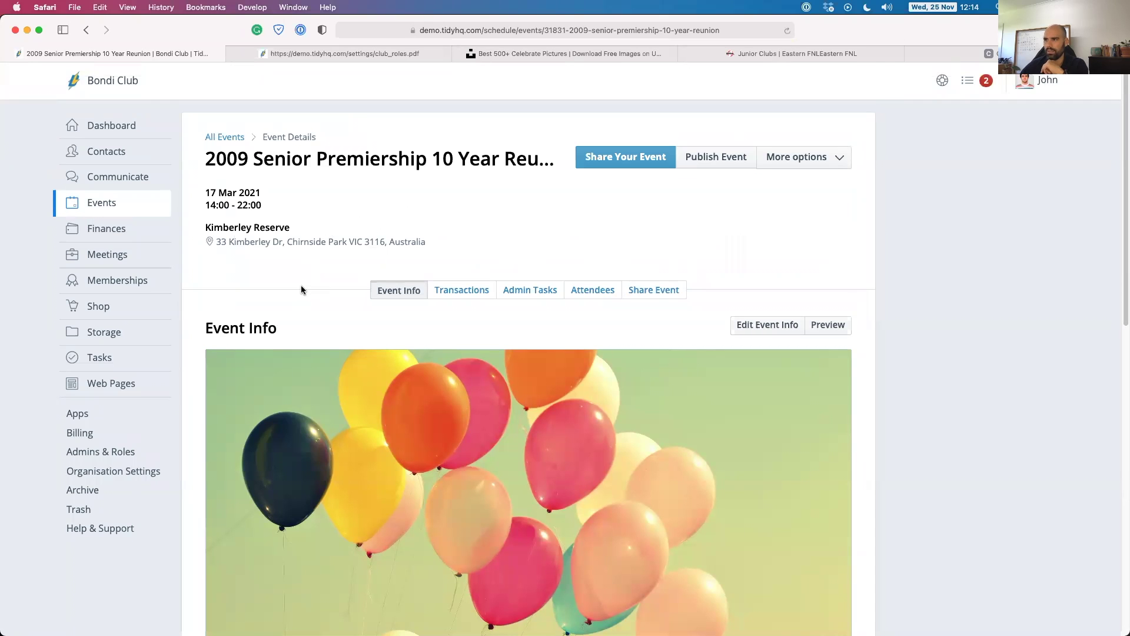
Edit the reunion event and upload the chirnside team photo as its image.
left_click(771, 325)
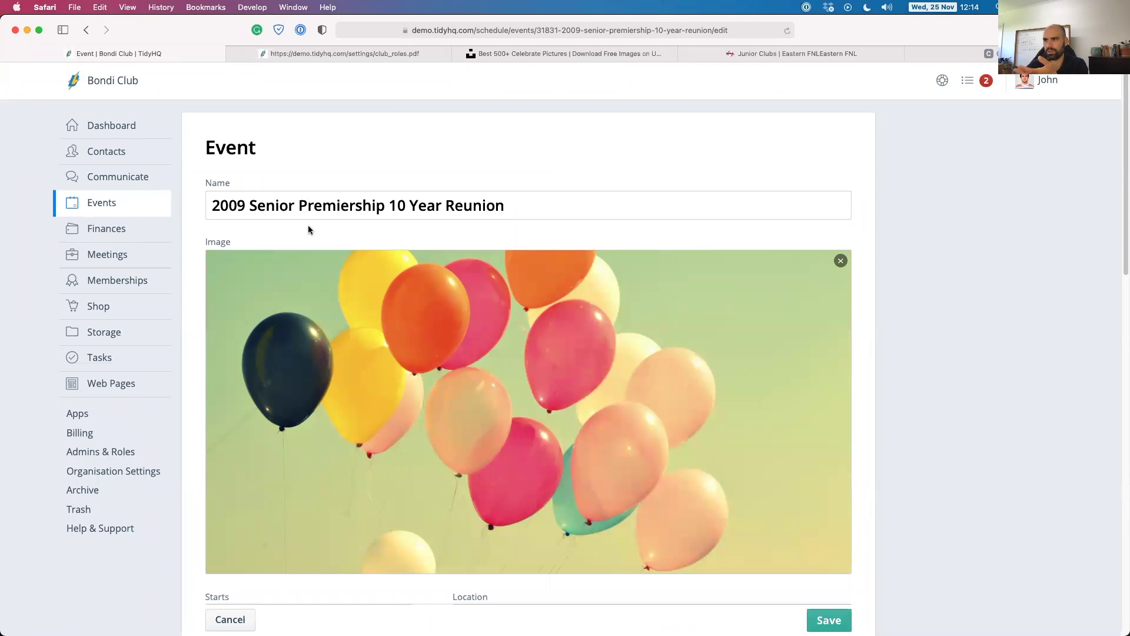
scroll(204, 231, "down", 4)
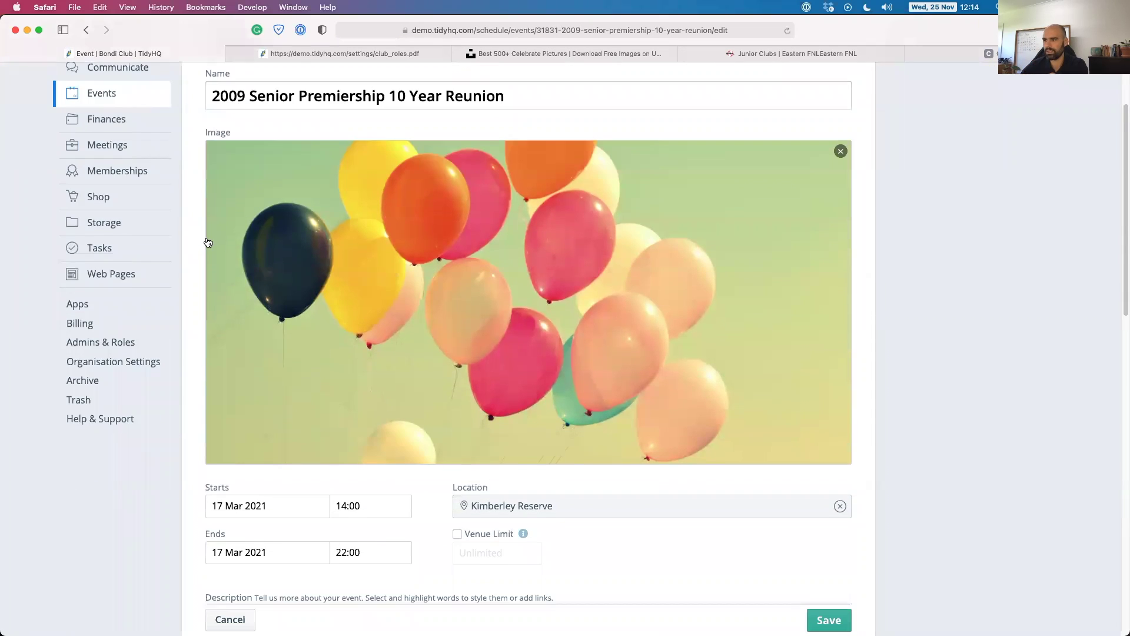
scroll(201, 229, "down", 1)
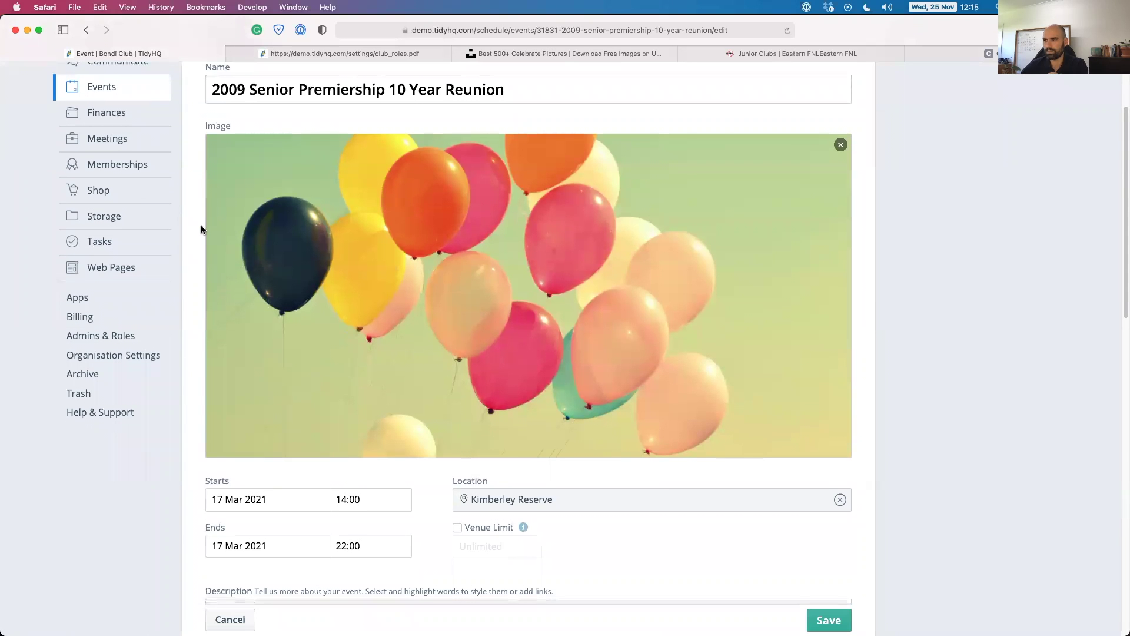
scroll(203, 254, "down", 2)
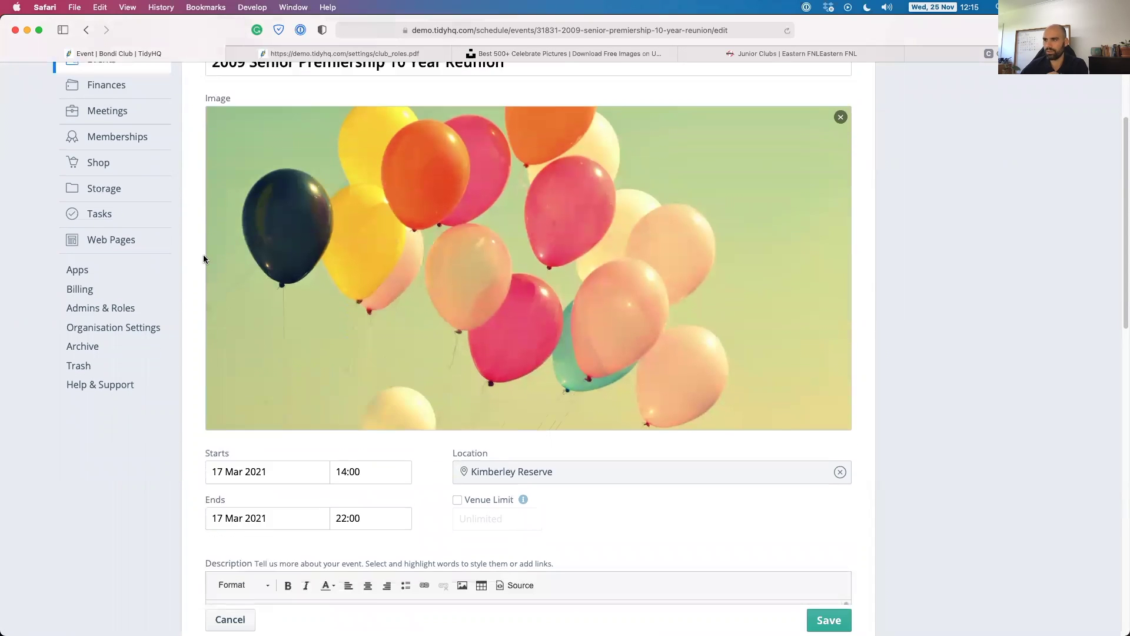
scroll(203, 258, "down", 2)
scroll(280, 216, "up", 4)
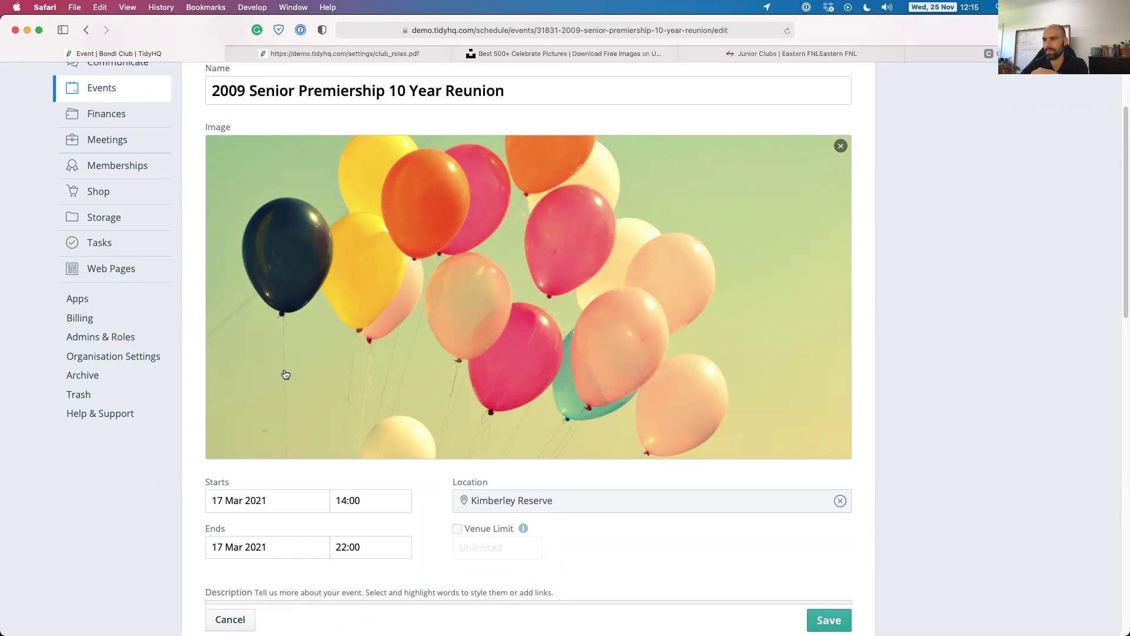
left_click(363, 321)
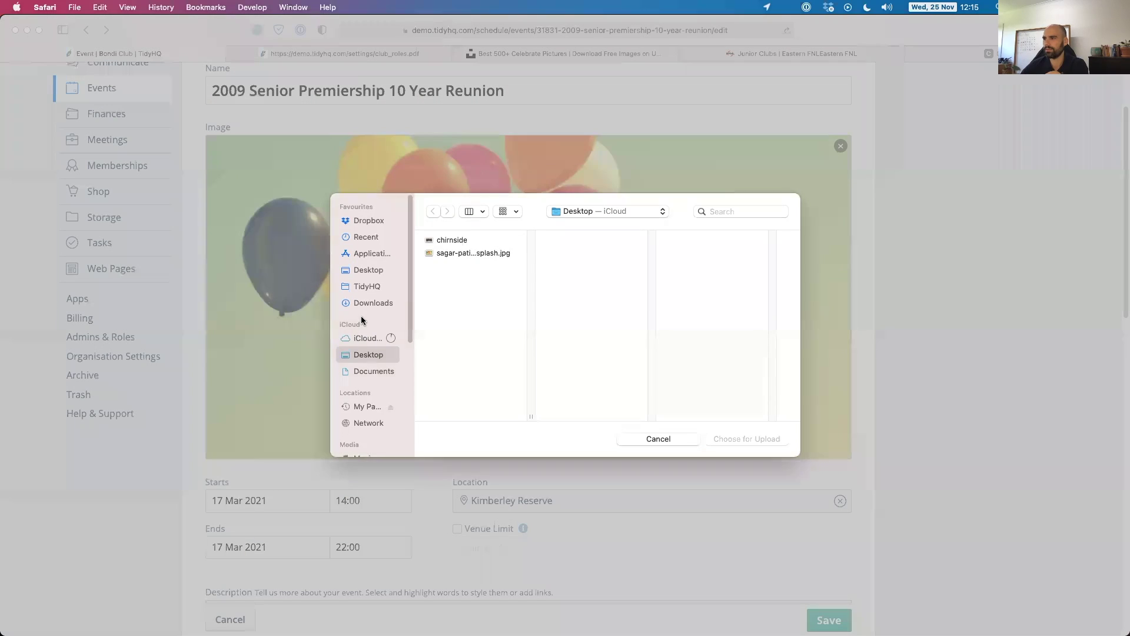
left_click(447, 240)
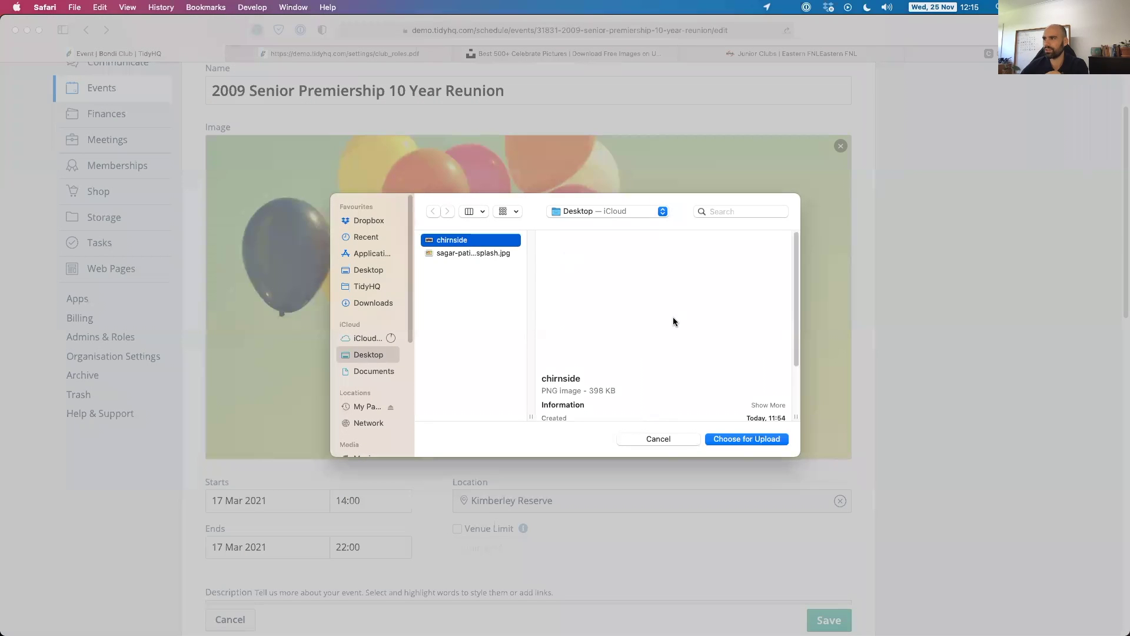
left_click(741, 440)
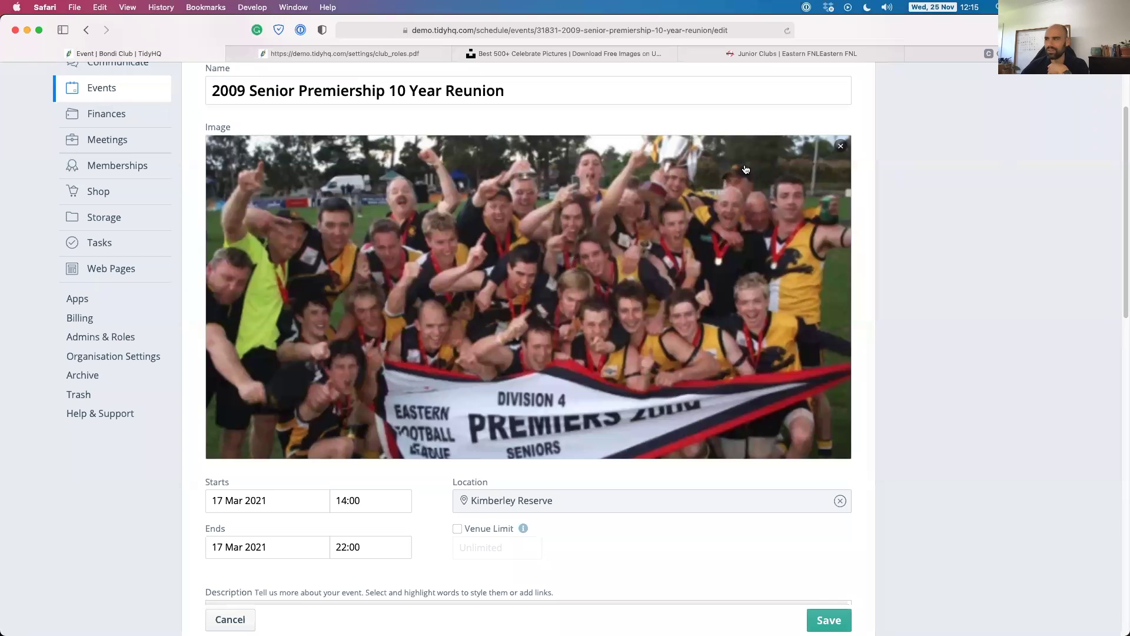
Remove the team photo and upload the balloon picture as the event image instead.
left_click(841, 146)
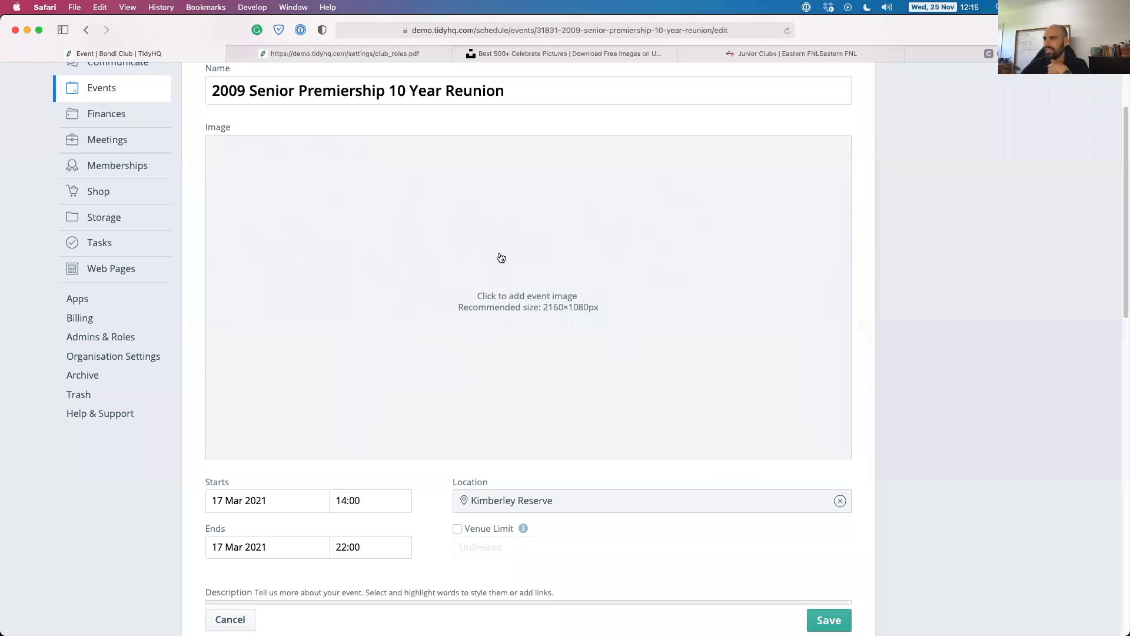
left_click(504, 270)
left_click(468, 253)
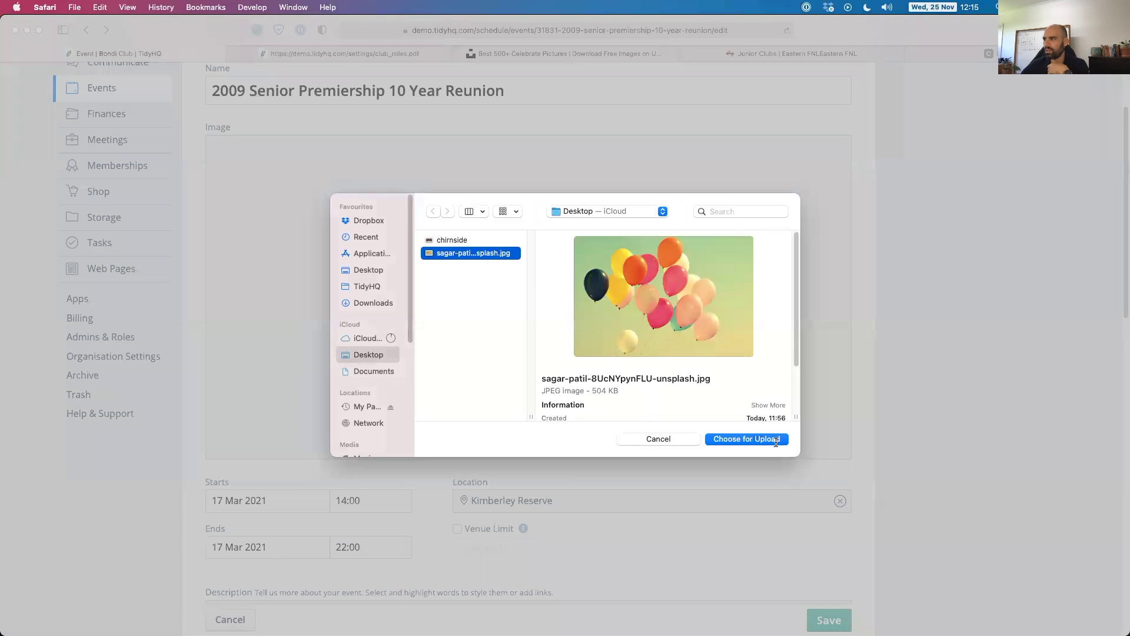
left_click(771, 440)
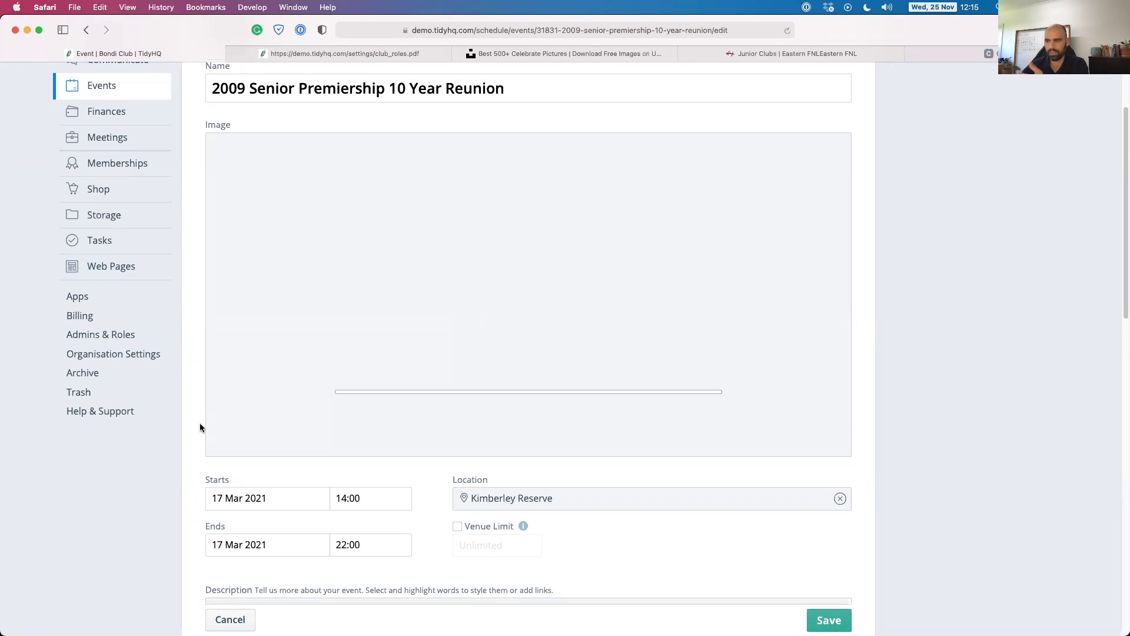
Reposition the Kimberley Reserve map pin in the event's location settings and save it.
scroll(200, 426, "down", 3)
scroll(201, 424, "down", 2)
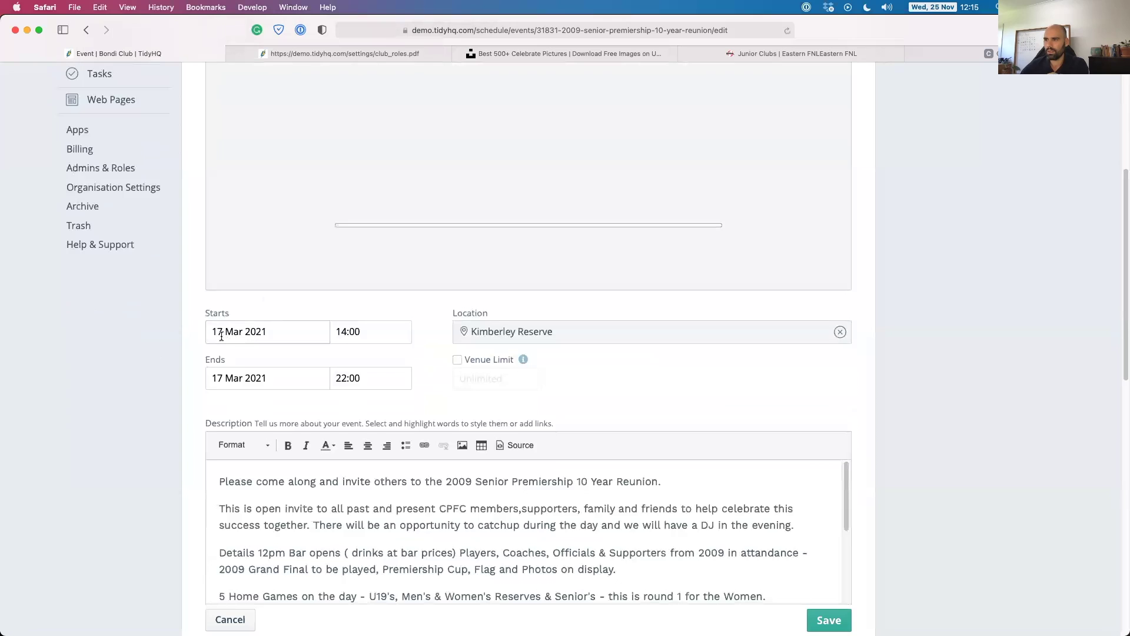
scroll(227, 330, "down", 1)
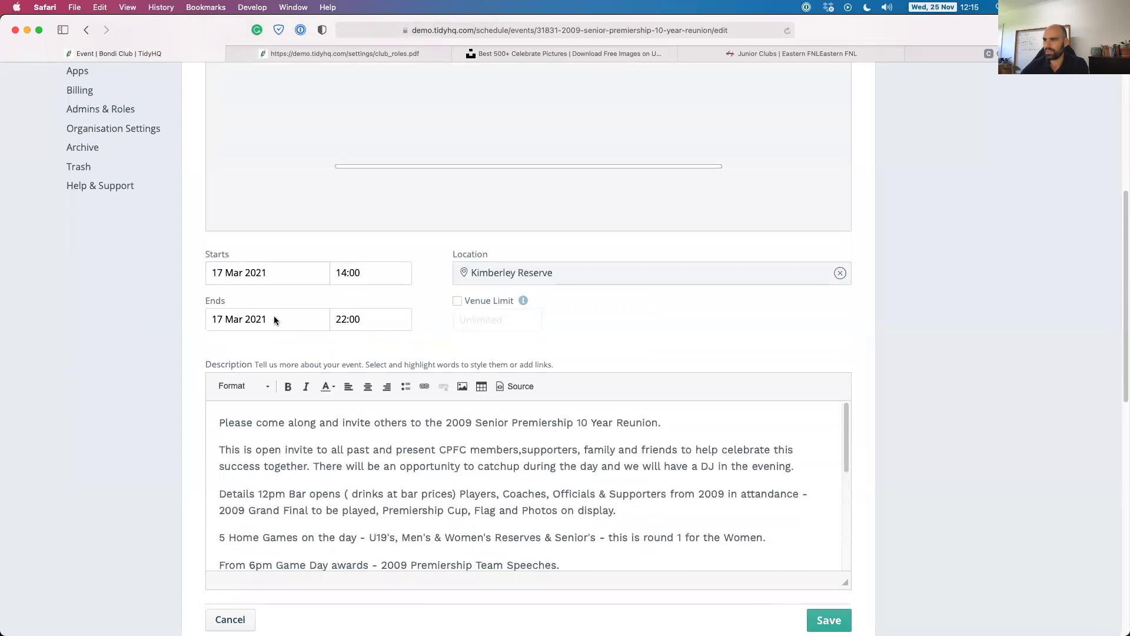
scroll(274, 315, "down", 2)
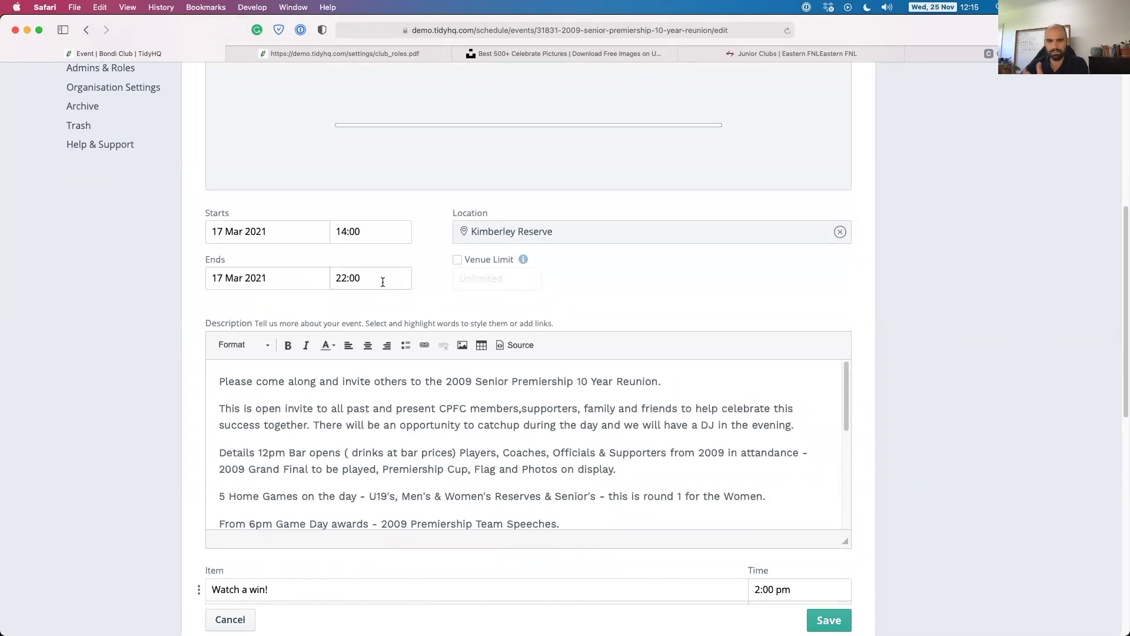
left_click(497, 233)
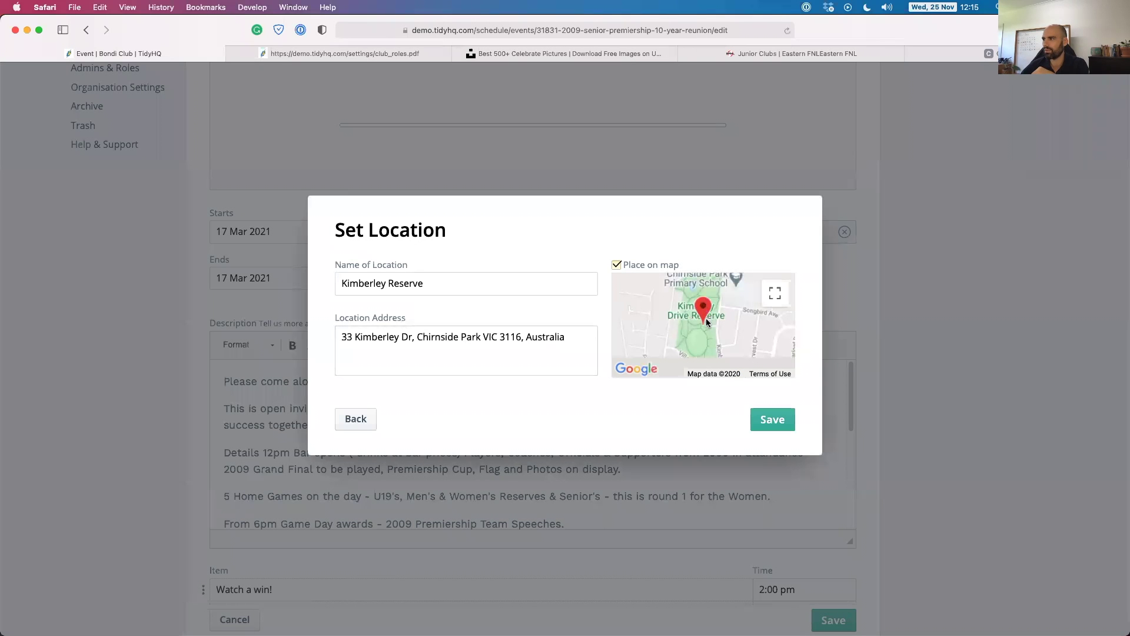
left_click_drag(707, 299, 708, 287)
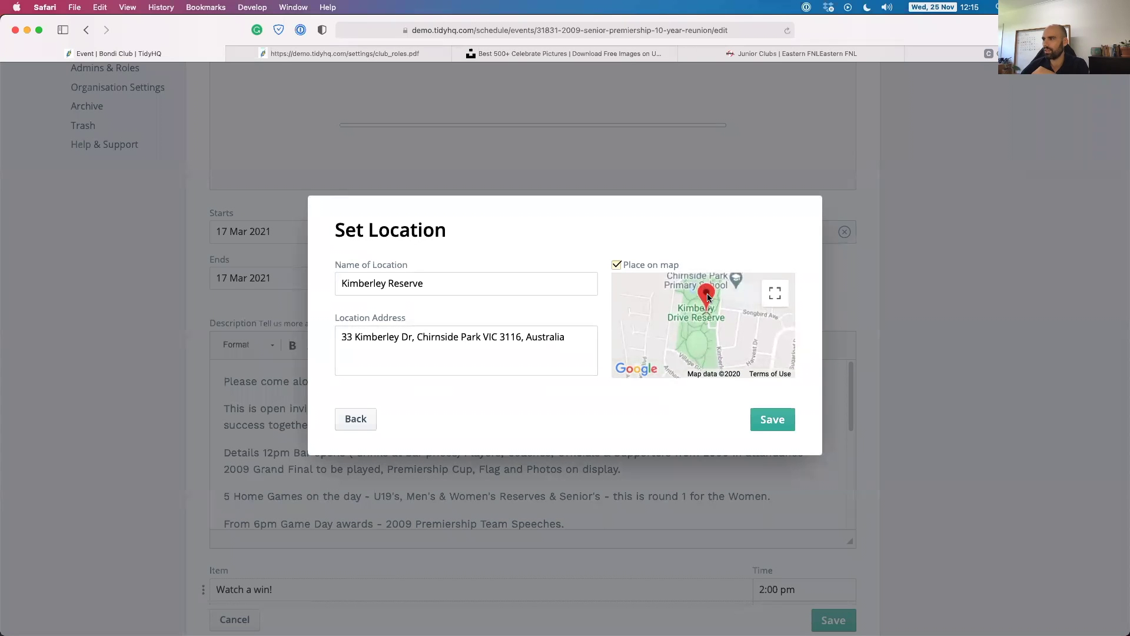
left_click(770, 422)
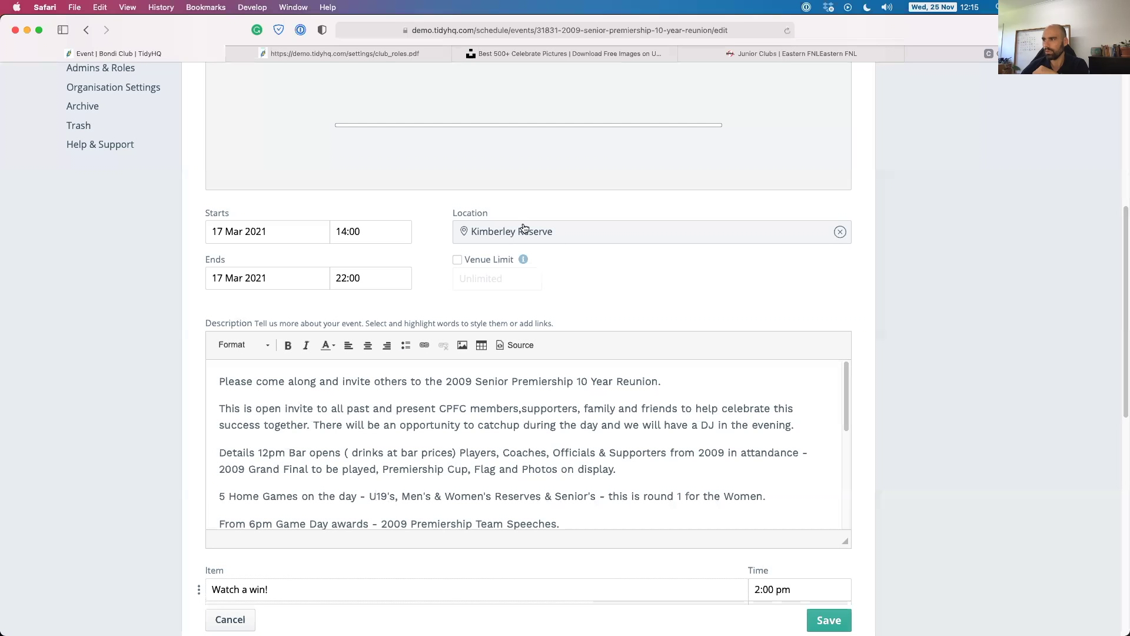
scroll(442, 294, "down", 1)
scroll(439, 298, "down", 1)
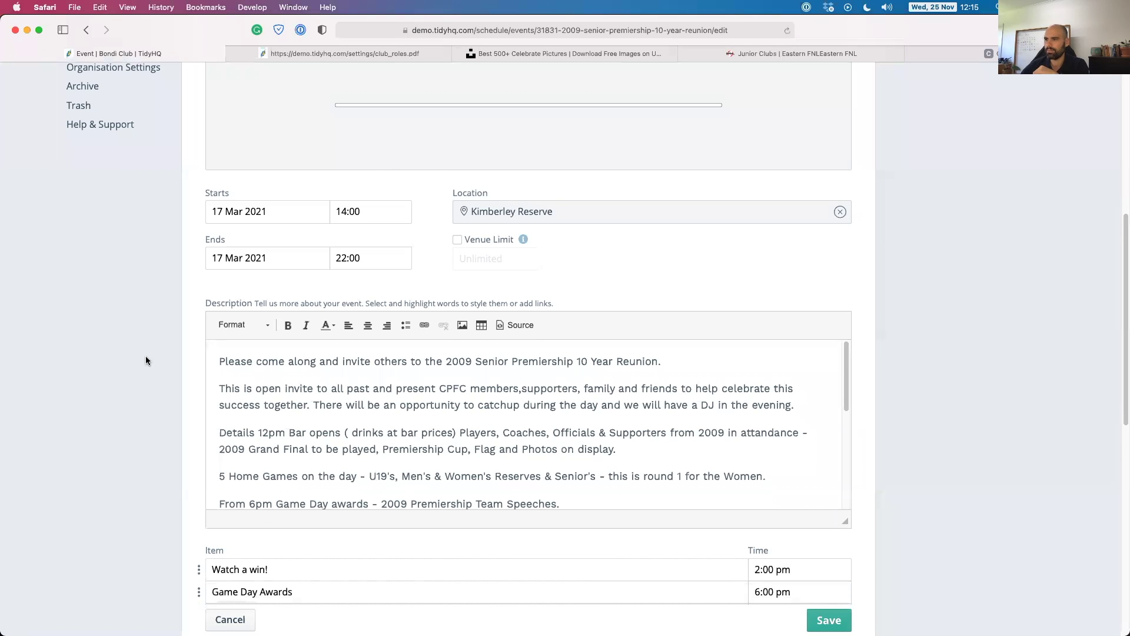
scroll(146, 360, "down", 2)
scroll(320, 353, "down", 3)
scroll(319, 352, "down", 1)
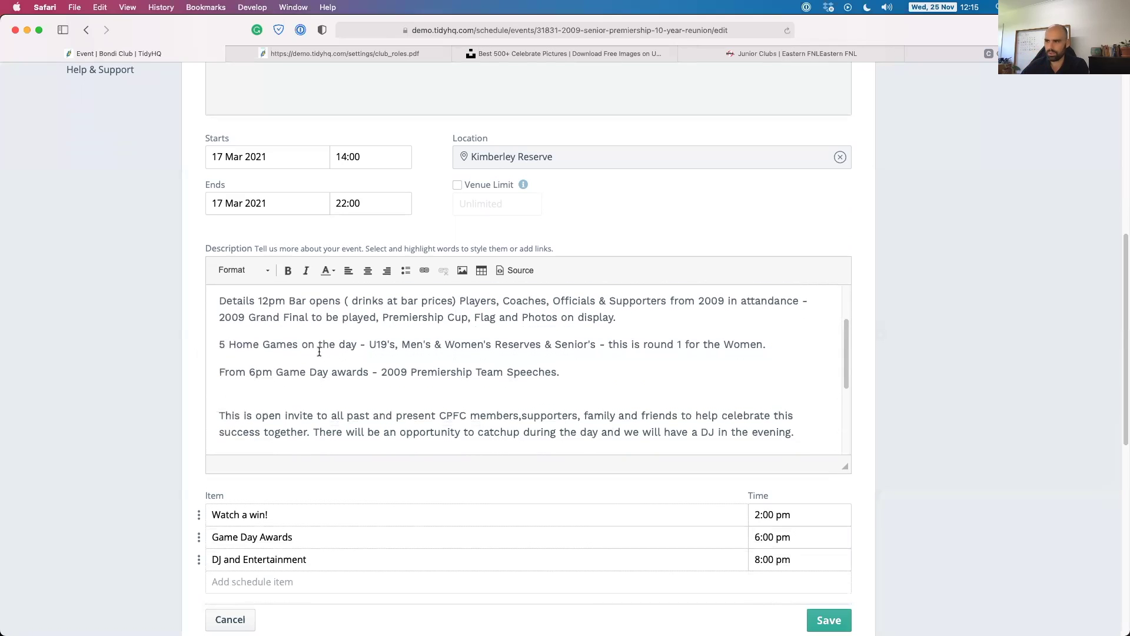
scroll(318, 362, "down", 3)
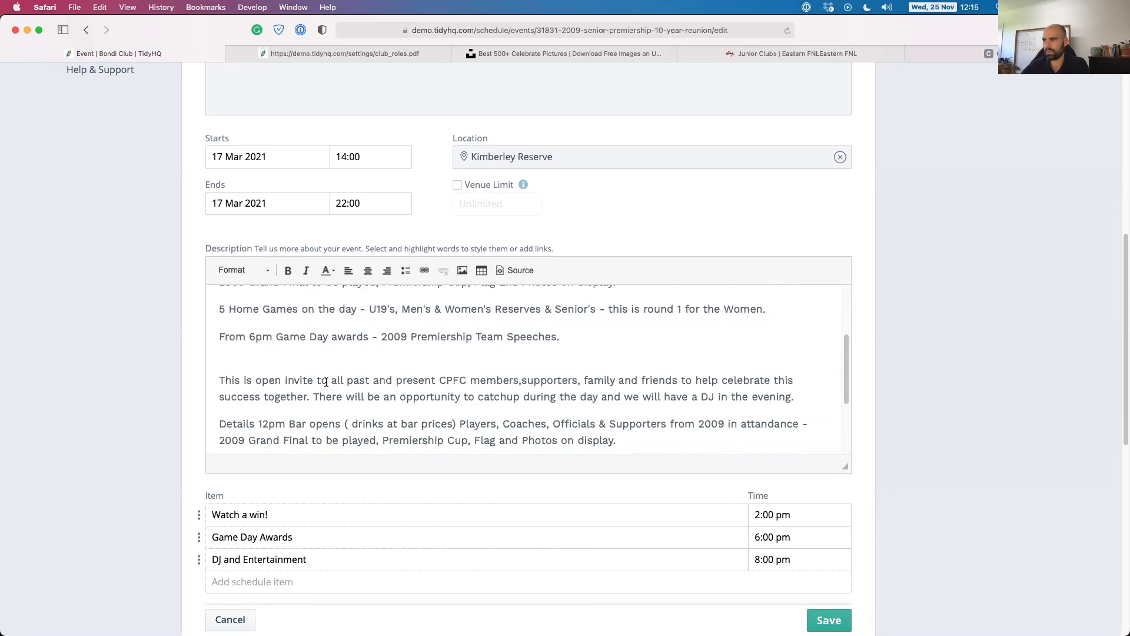
scroll(346, 359, "down", 3)
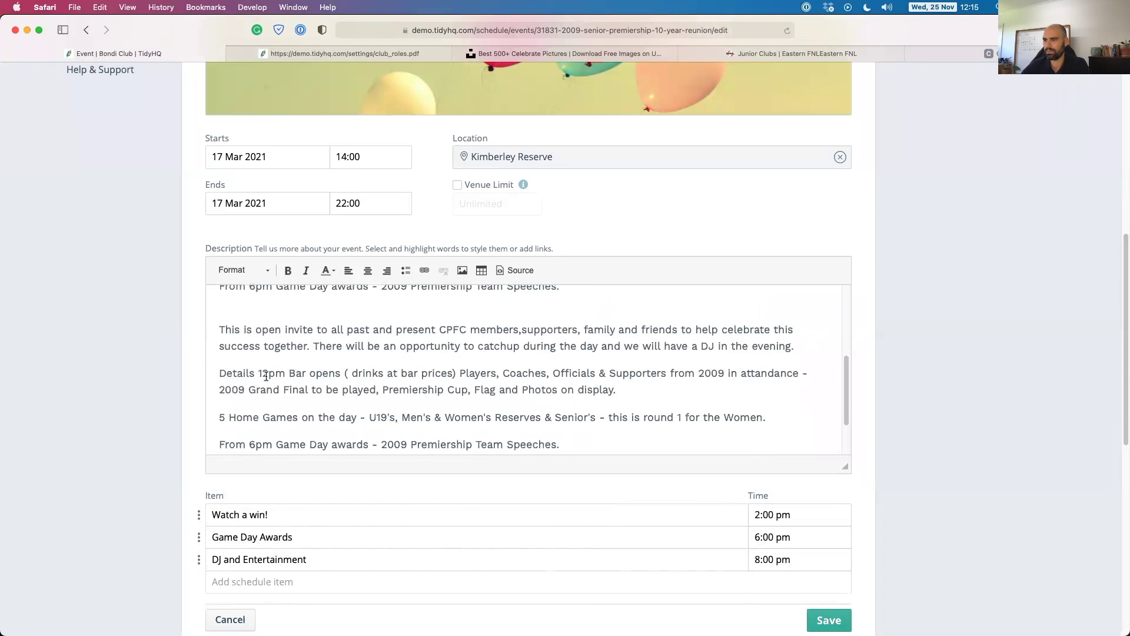
scroll(200, 386, "down", 5)
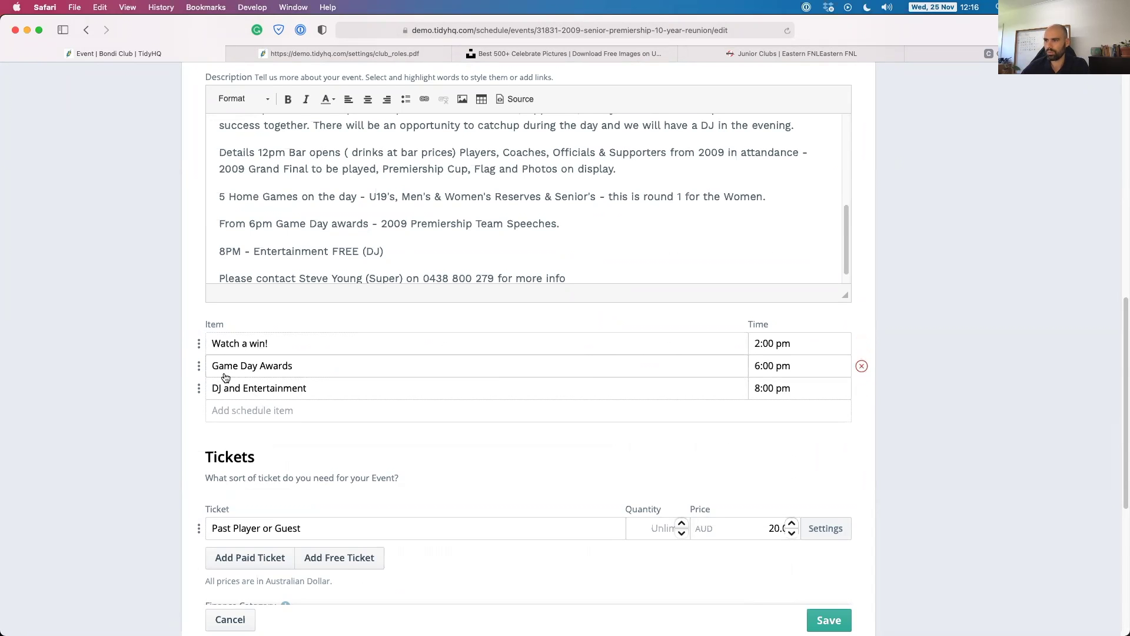
scroll(225, 377, "down", 4)
scroll(200, 362, "down", 2)
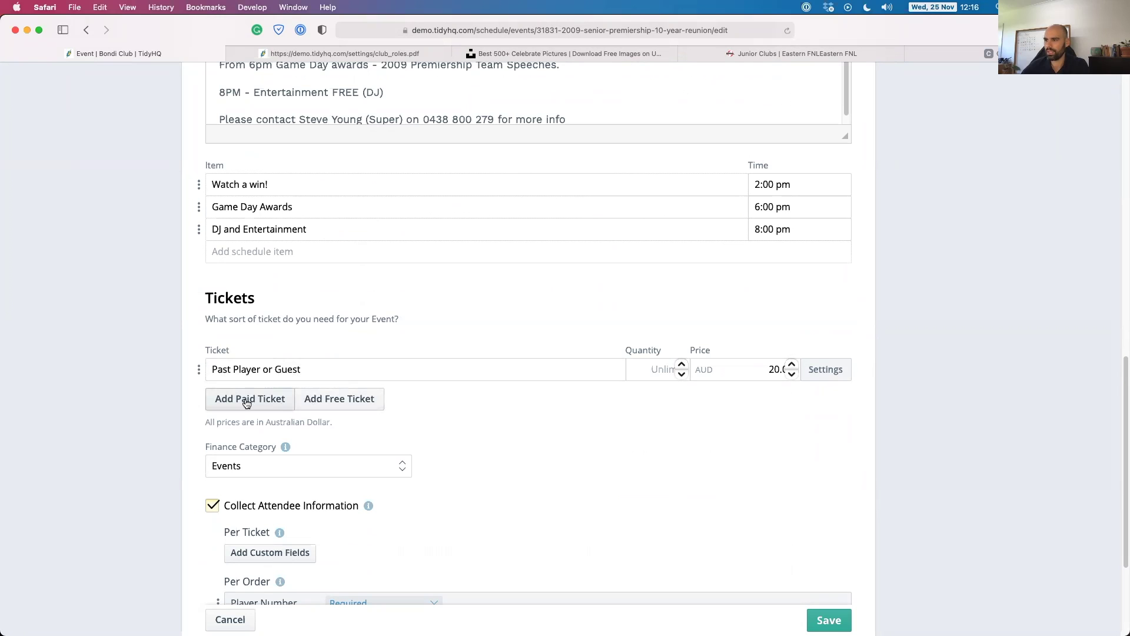
Add a new paid ticket that requires Gold Level Bondi membership.
left_click(245, 400)
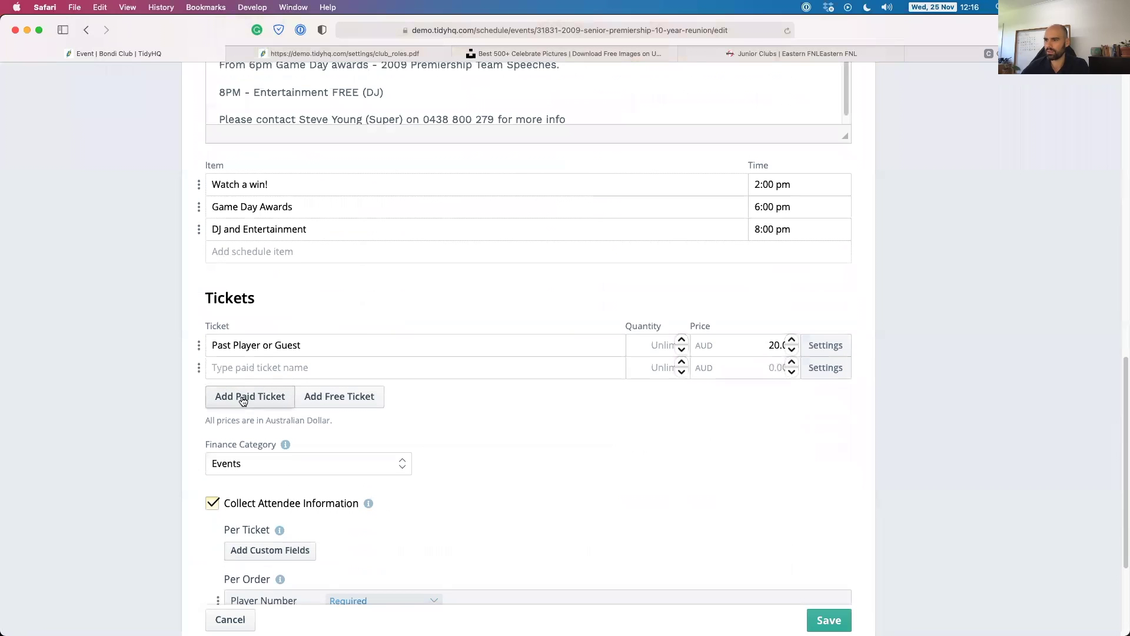
left_click(817, 367)
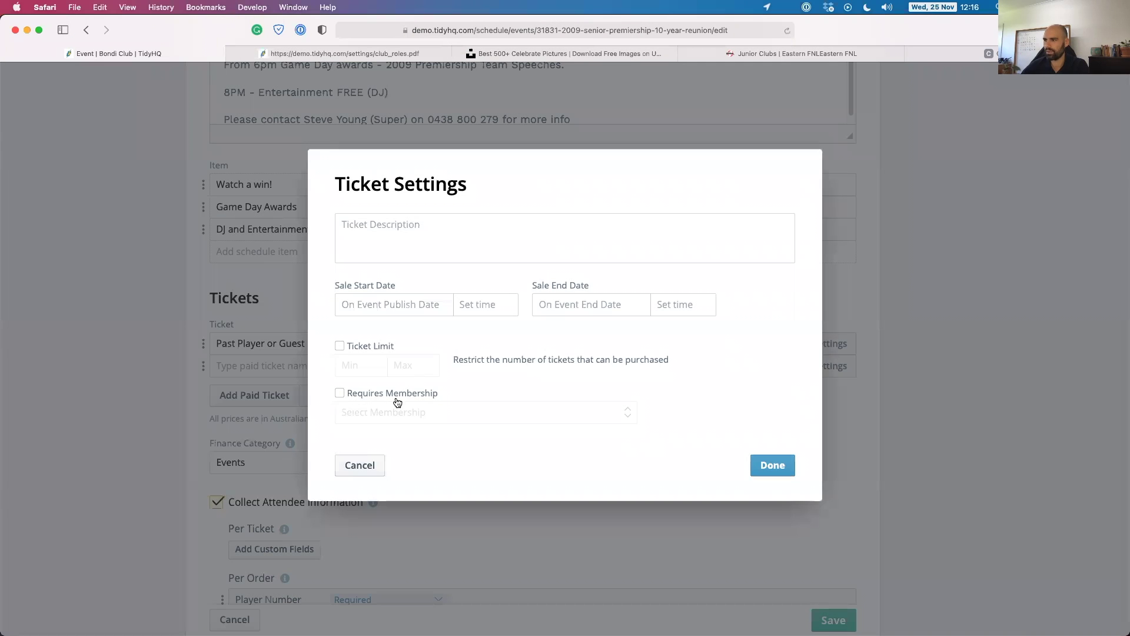
left_click(390, 396)
left_click(376, 415)
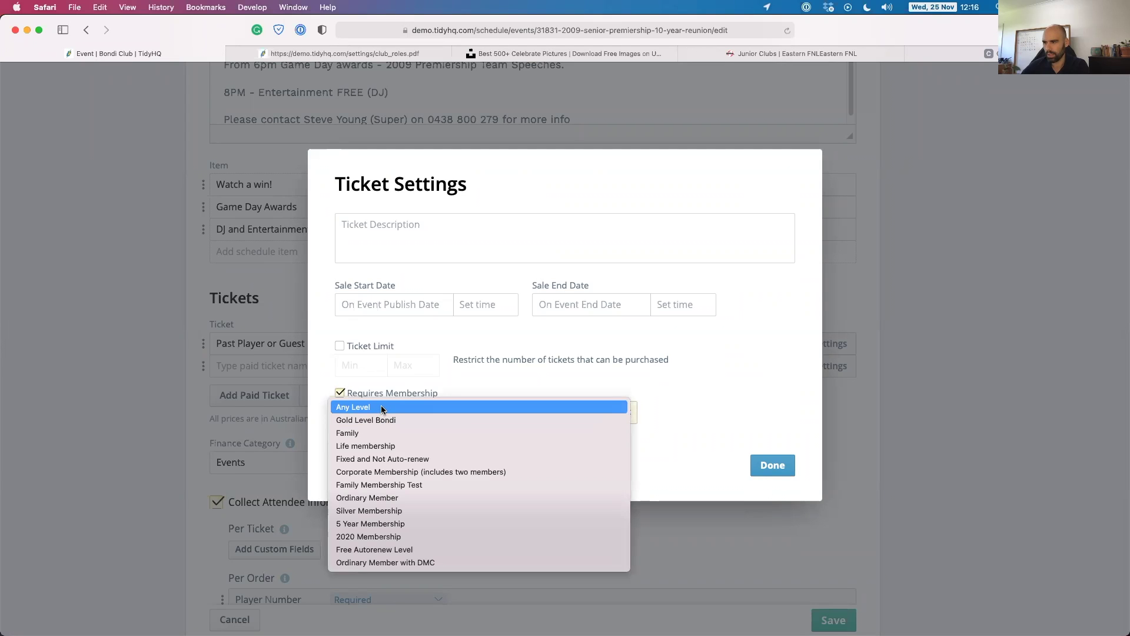
left_click(365, 420)
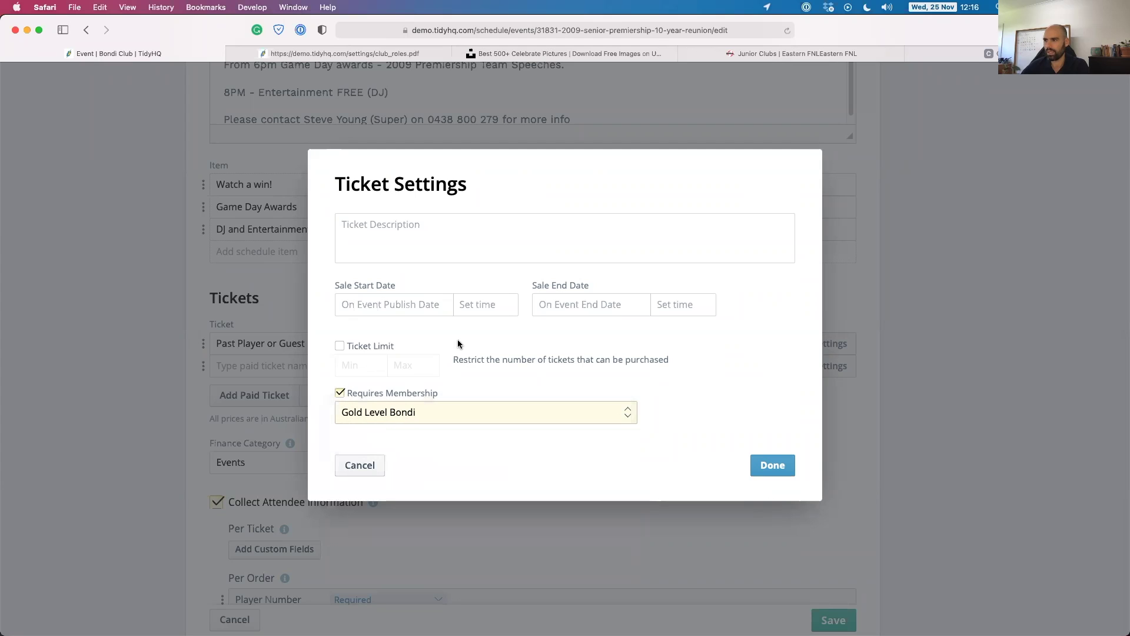
left_click(762, 475)
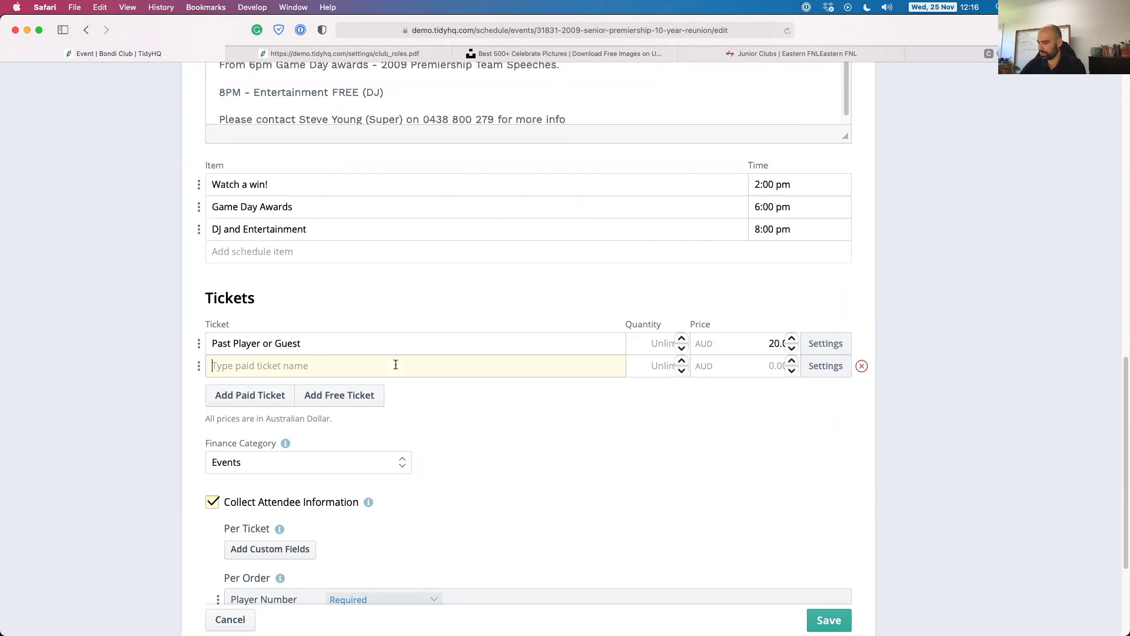
Name the ticket Gold Members, price it at AUD 5, and recheck its settings unchanged.
type("Gold Members")
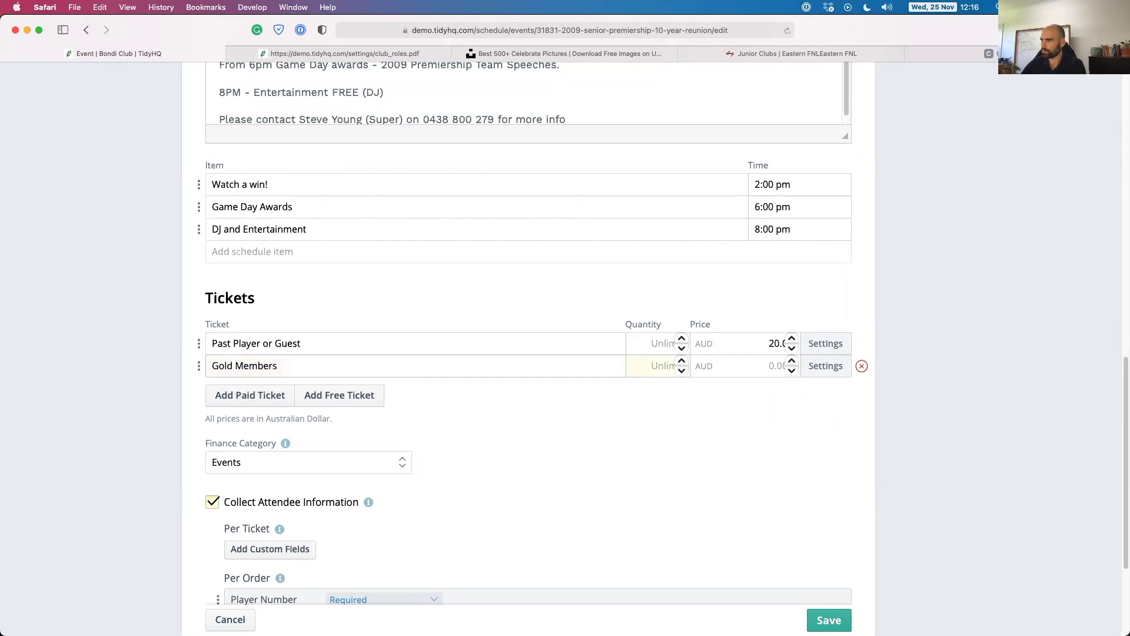
left_click(769, 366)
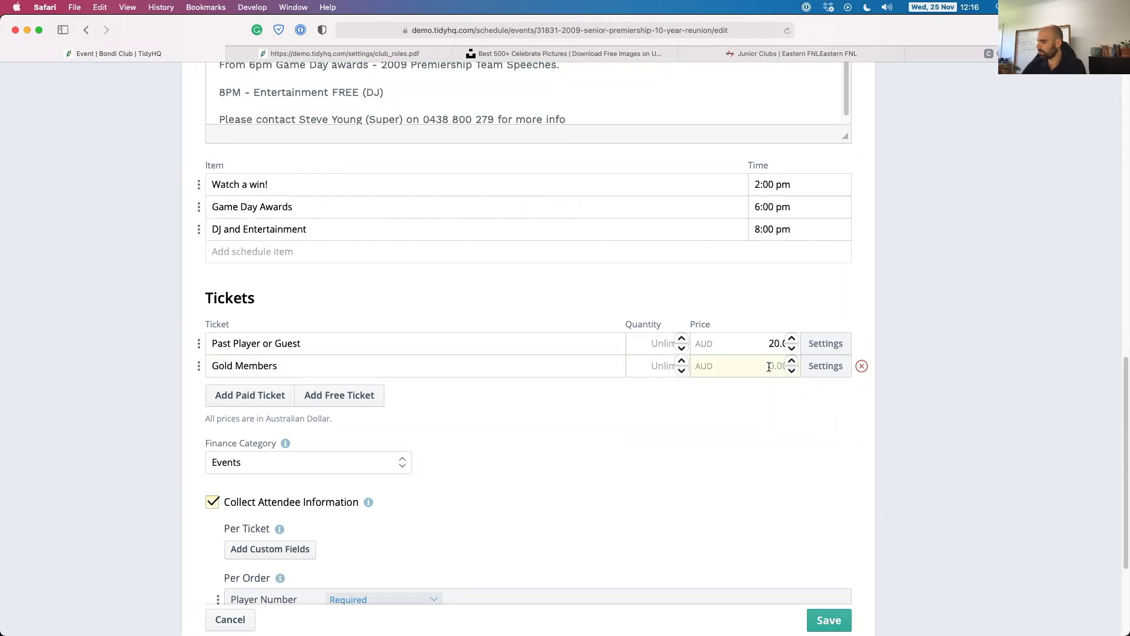
left_click(717, 401)
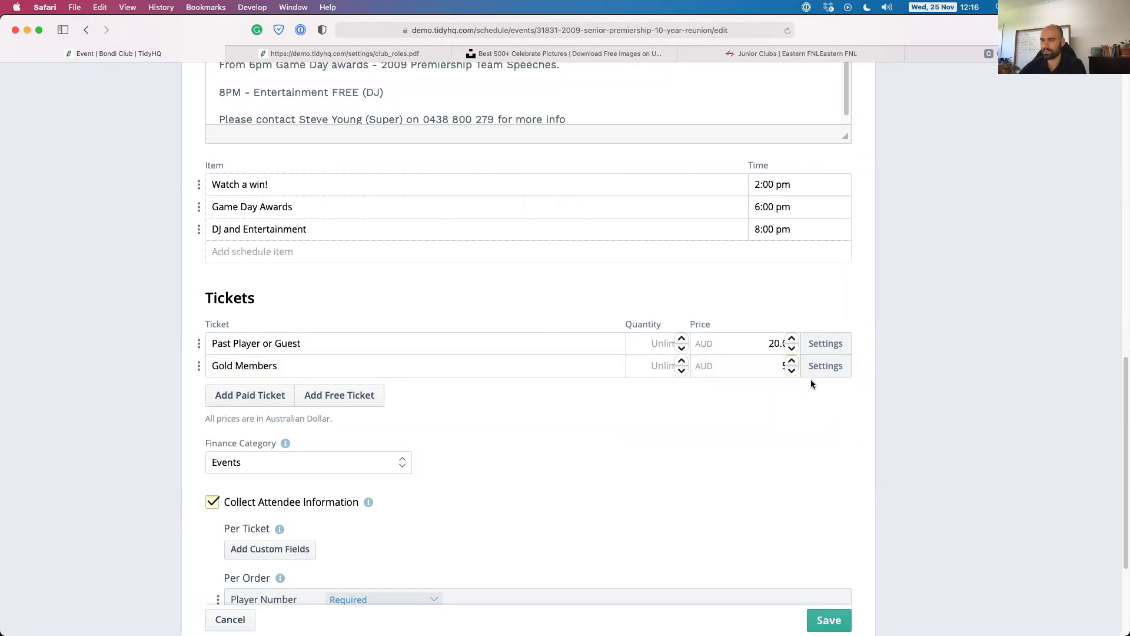
mouse_move(815, 374)
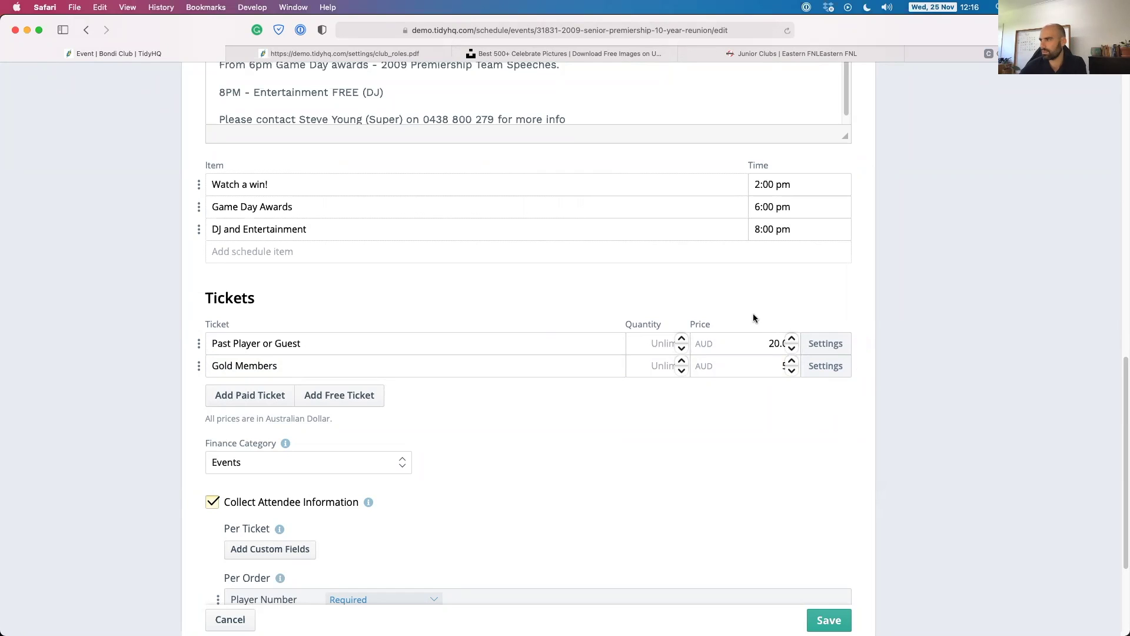
left_click(822, 366)
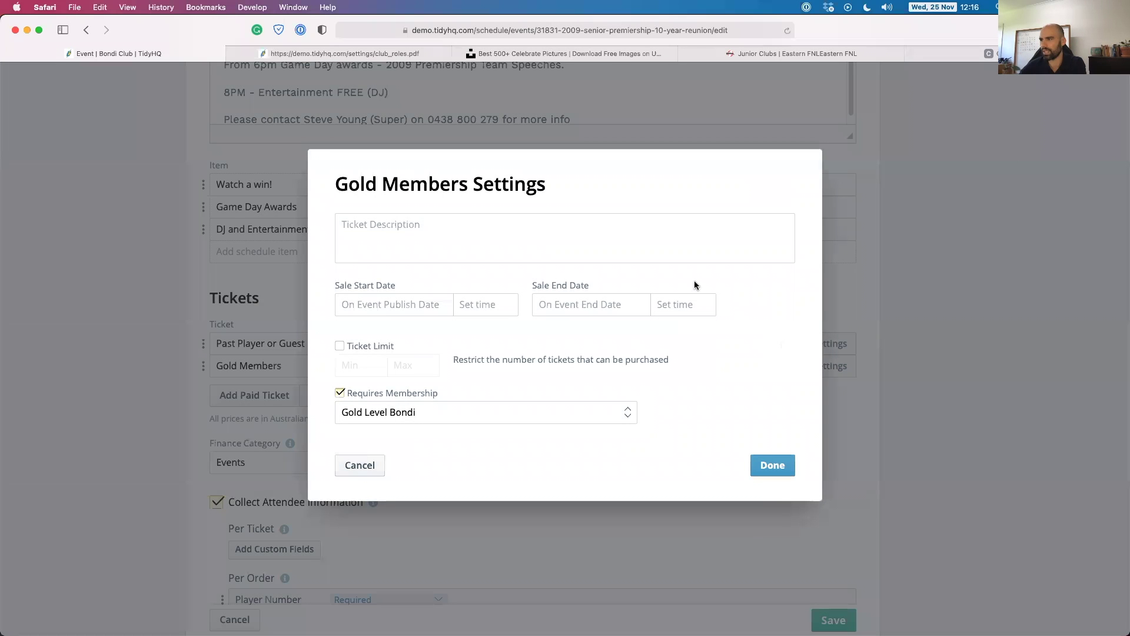
left_click(361, 465)
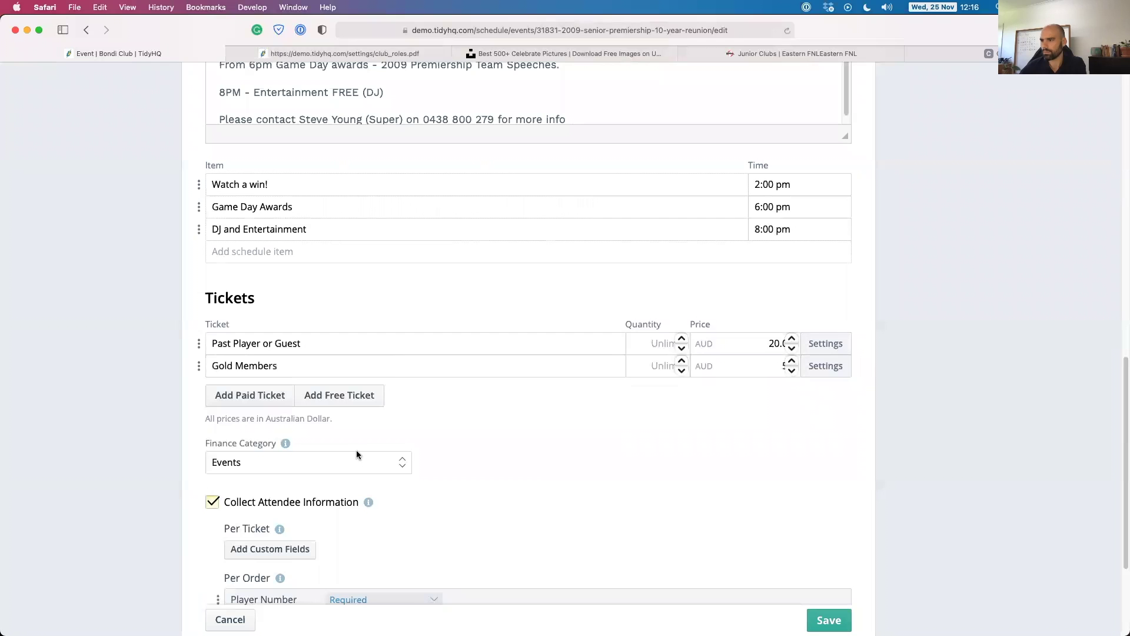
scroll(304, 433, "down", 2)
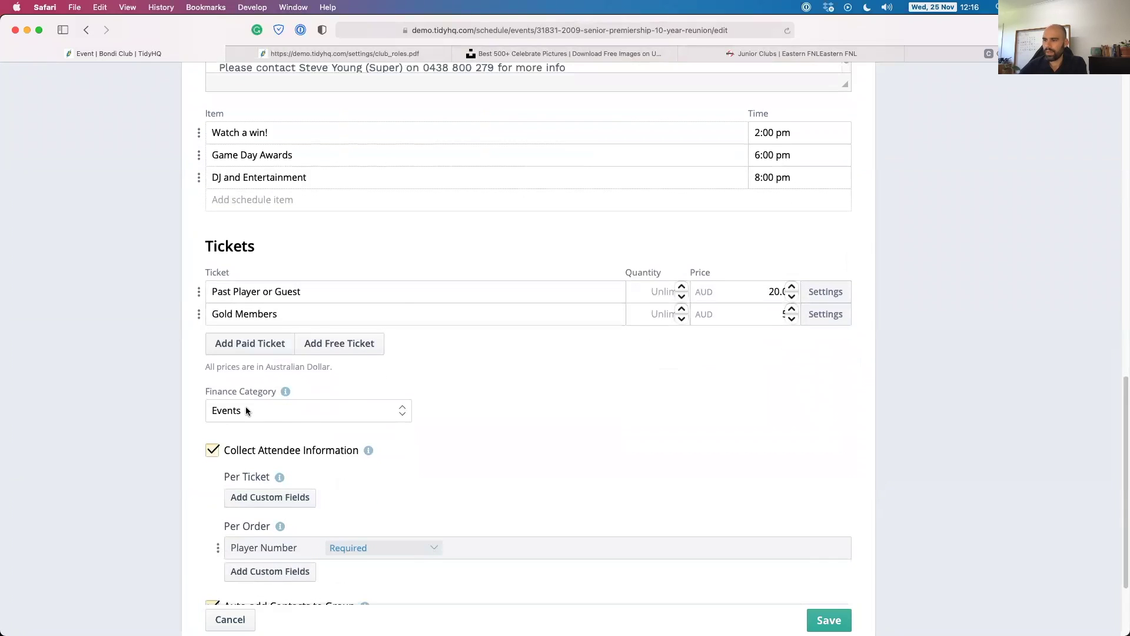
Keep Events as the reunion's finance category.
left_click(242, 412)
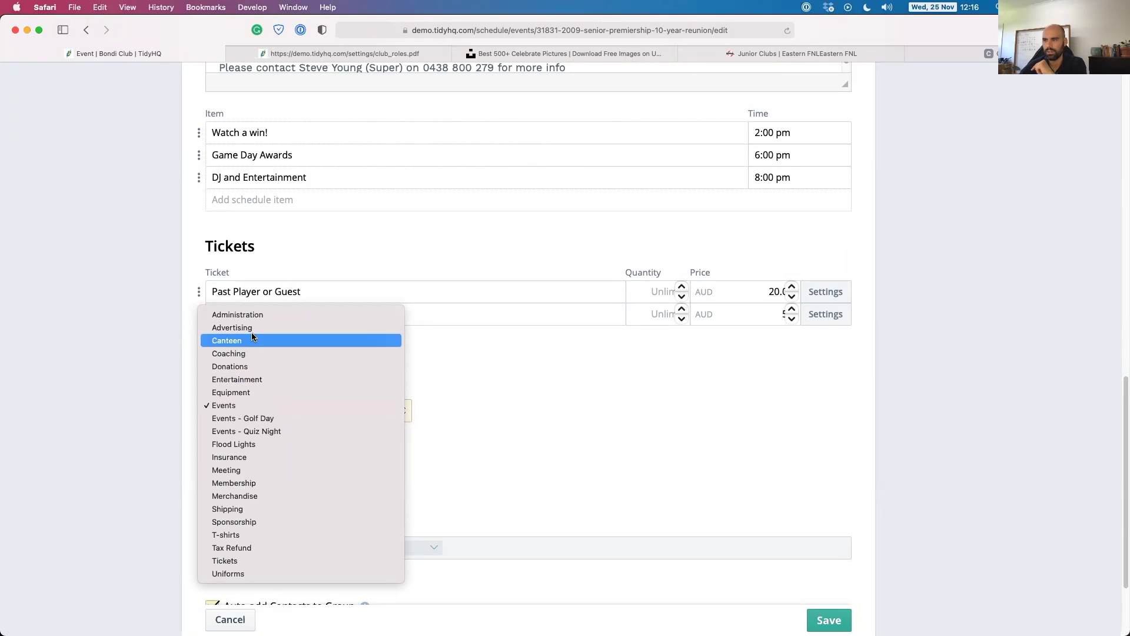
left_click(235, 406)
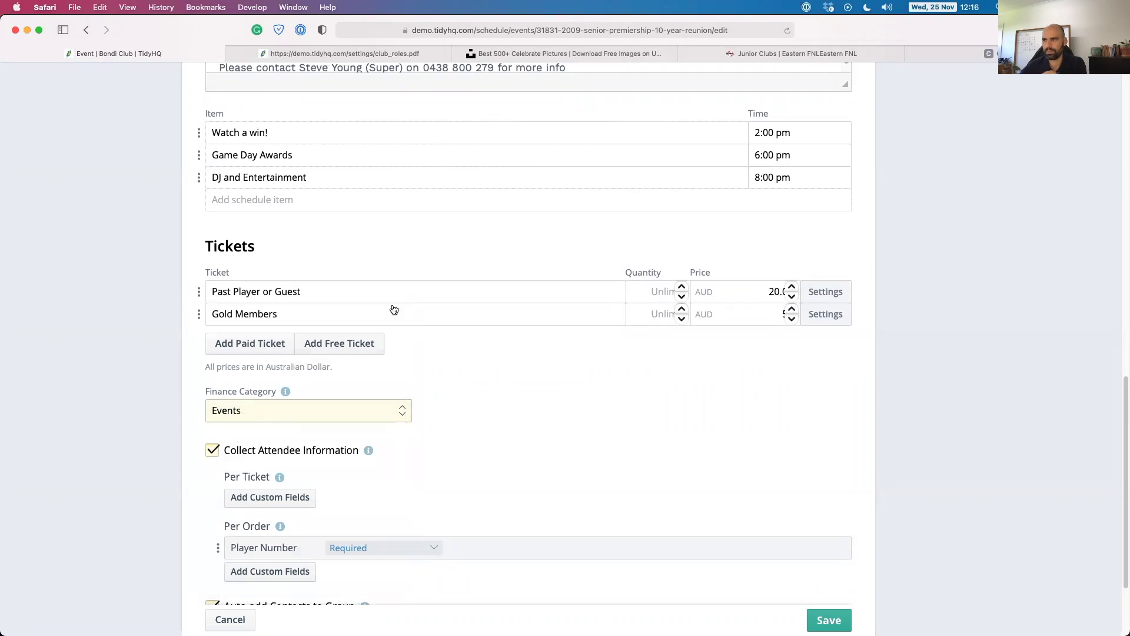
scroll(146, 396, "down", 2)
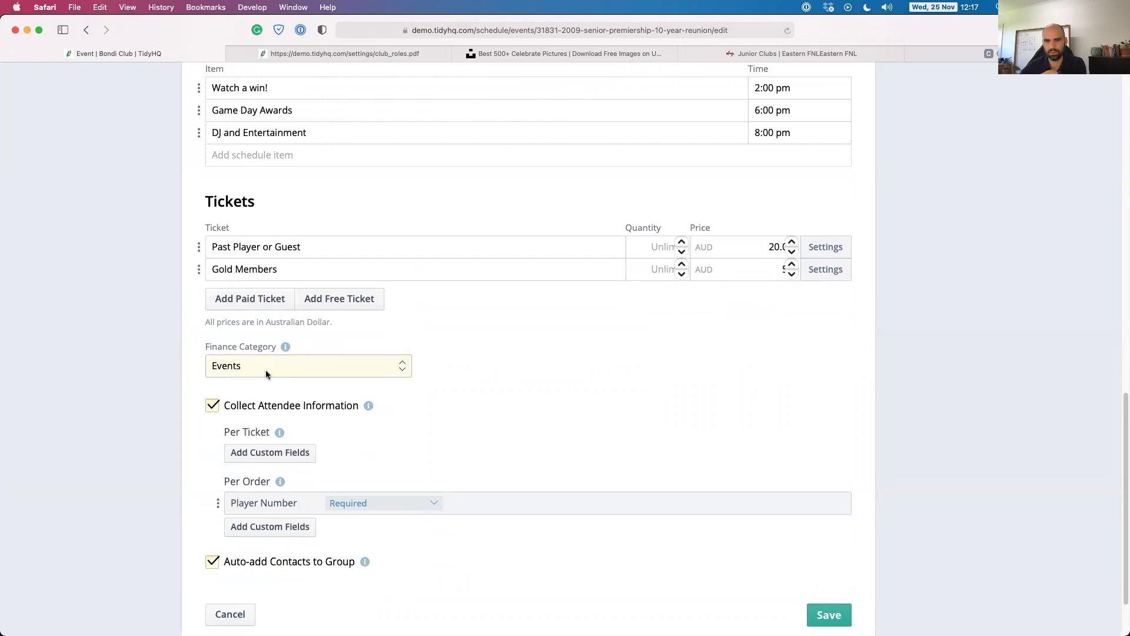
scroll(188, 353, "down", 3)
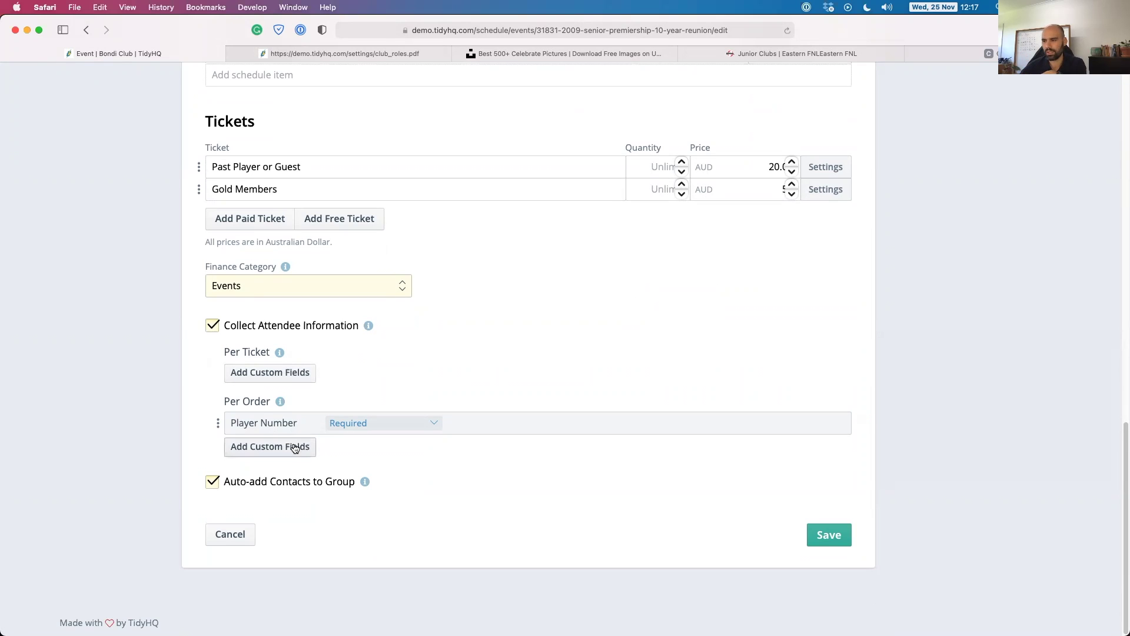
Set the Player Number question to Optional and save the event.
left_click(375, 429)
left_click(371, 412)
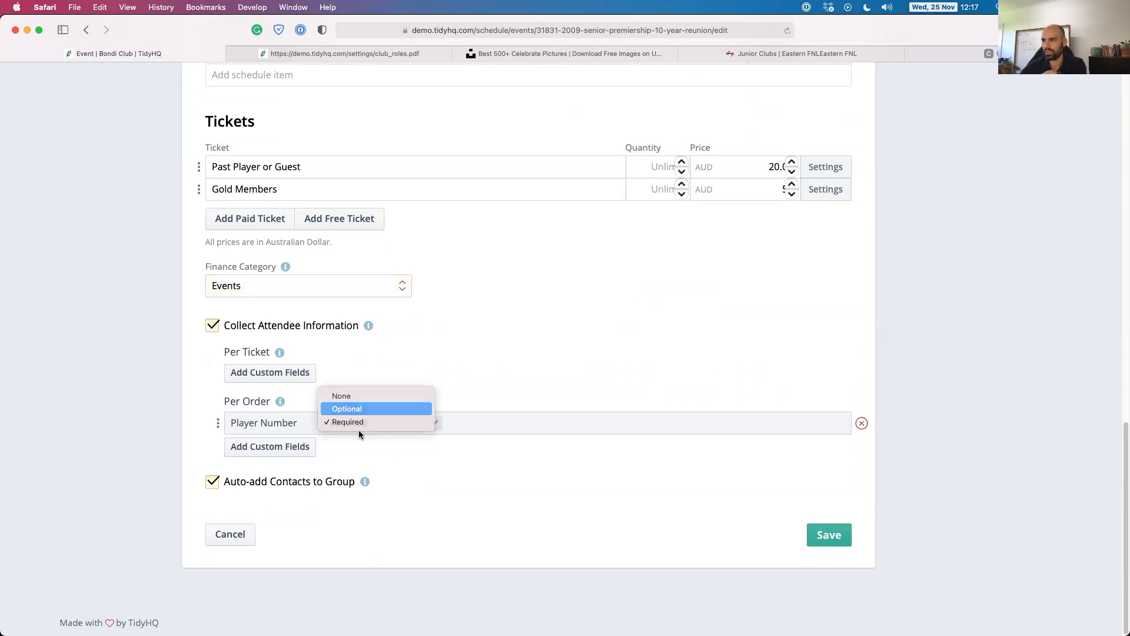
left_click(816, 537)
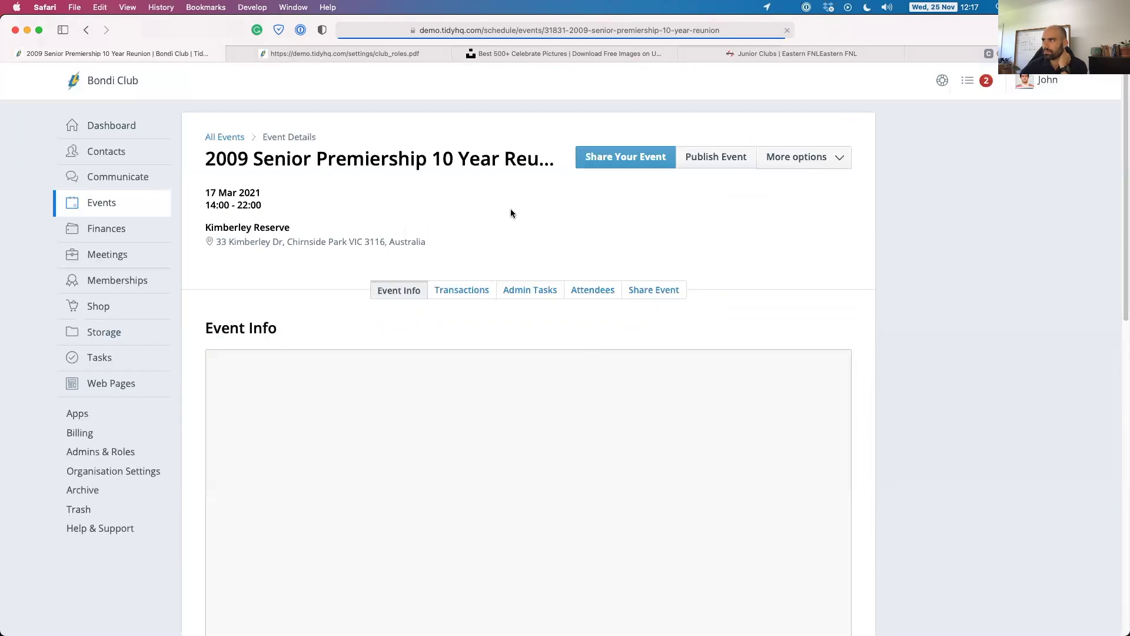
Preview the reunion's public event page, then switch to the Chirnside Park club website tab.
left_click(844, 328)
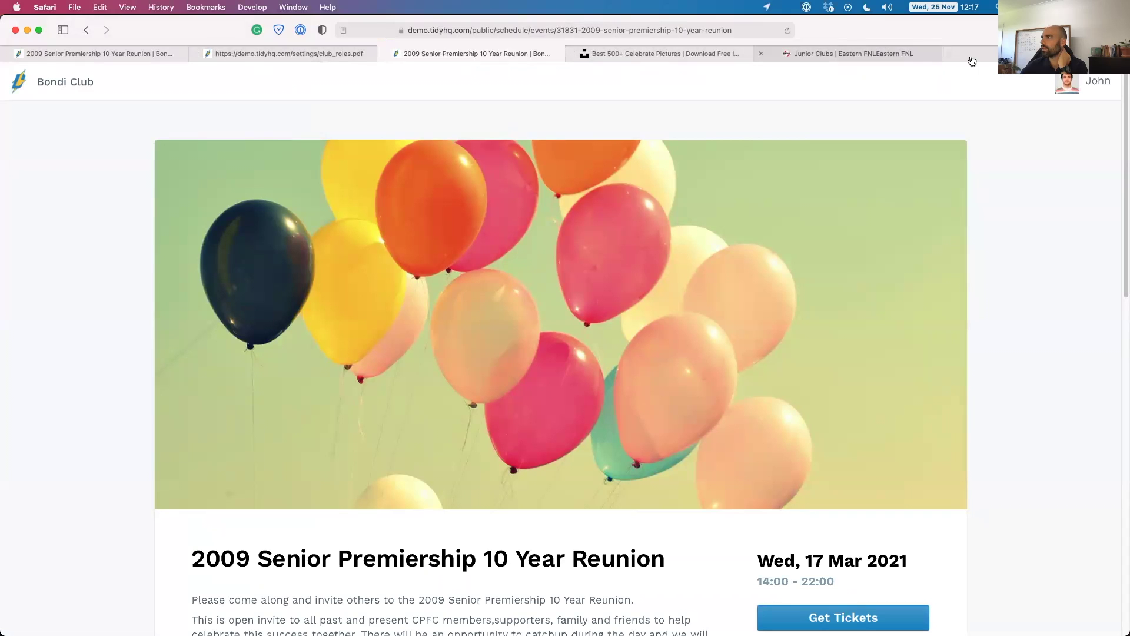
left_click(867, 54)
scroll(261, 217, "up", 10)
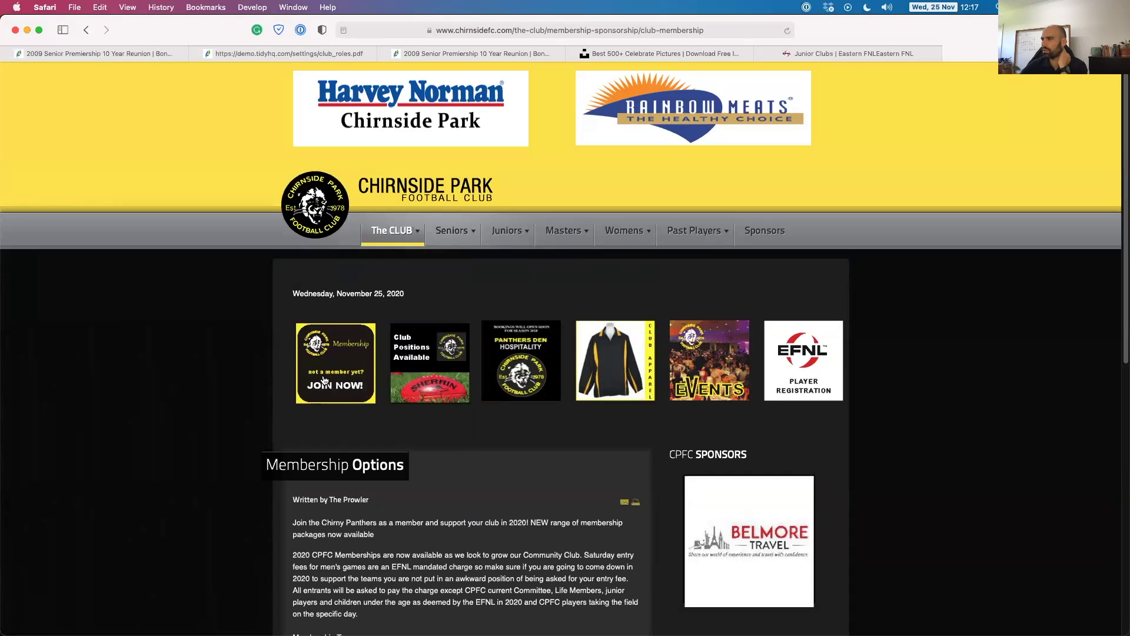
Go to the club website's home page and browse to the second page of news posts.
mouse_move(389, 236)
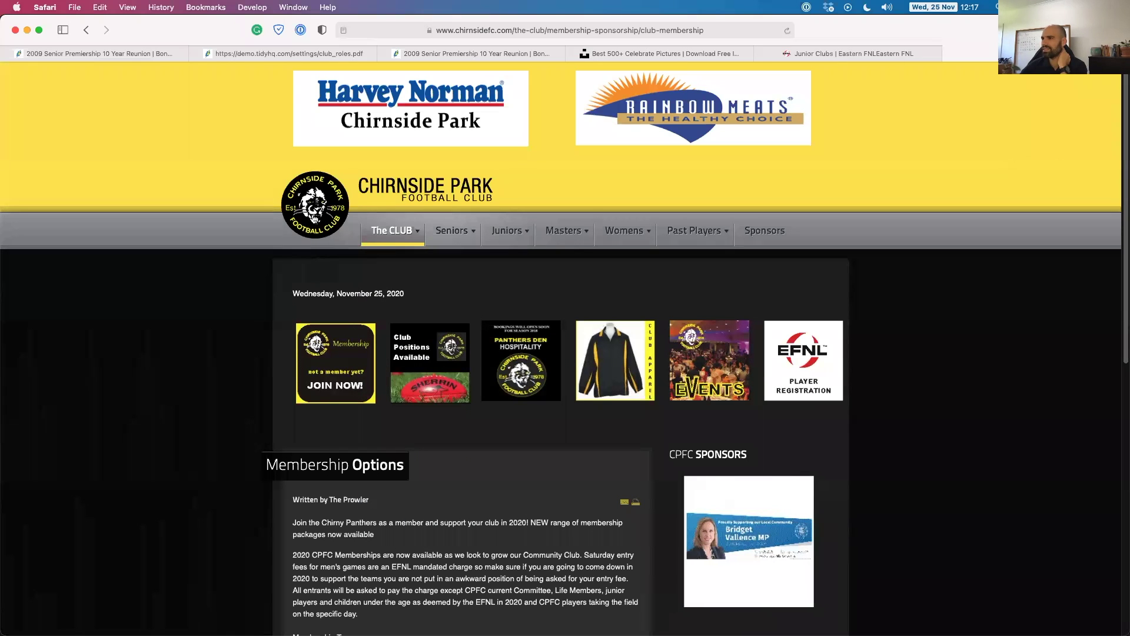
left_click(315, 228)
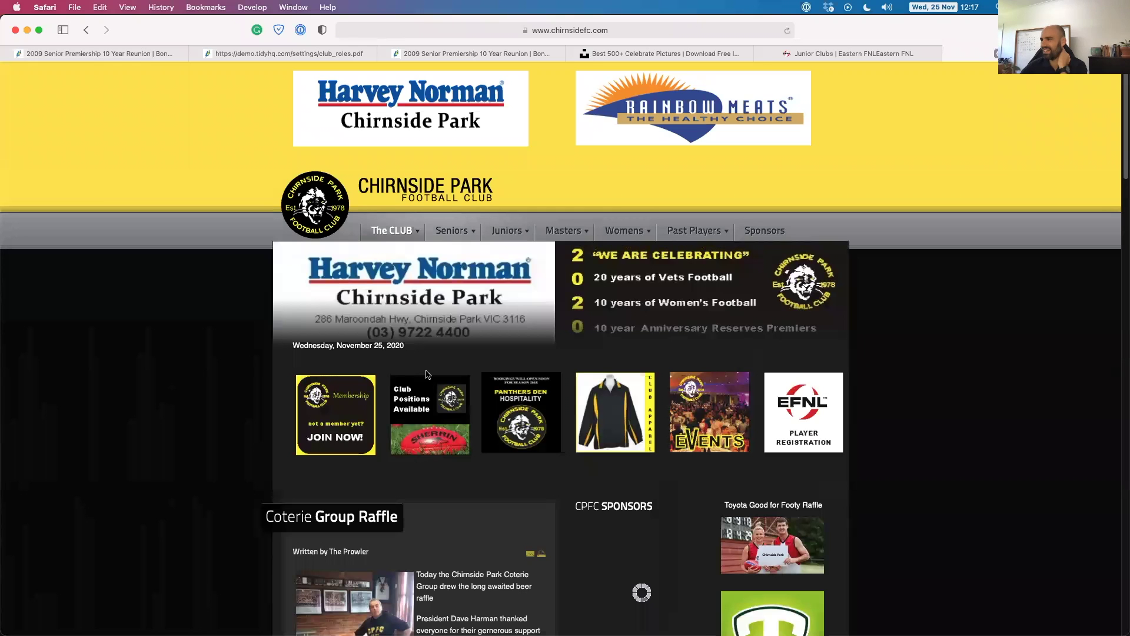
scroll(361, 422, "down", 10)
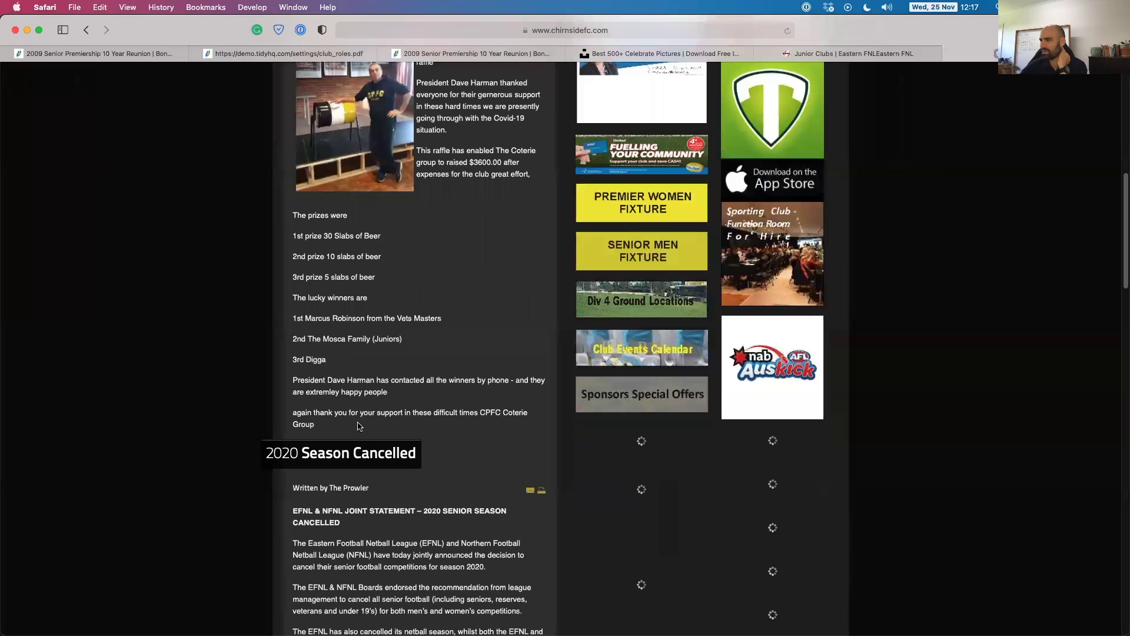
scroll(356, 421, "down", 20)
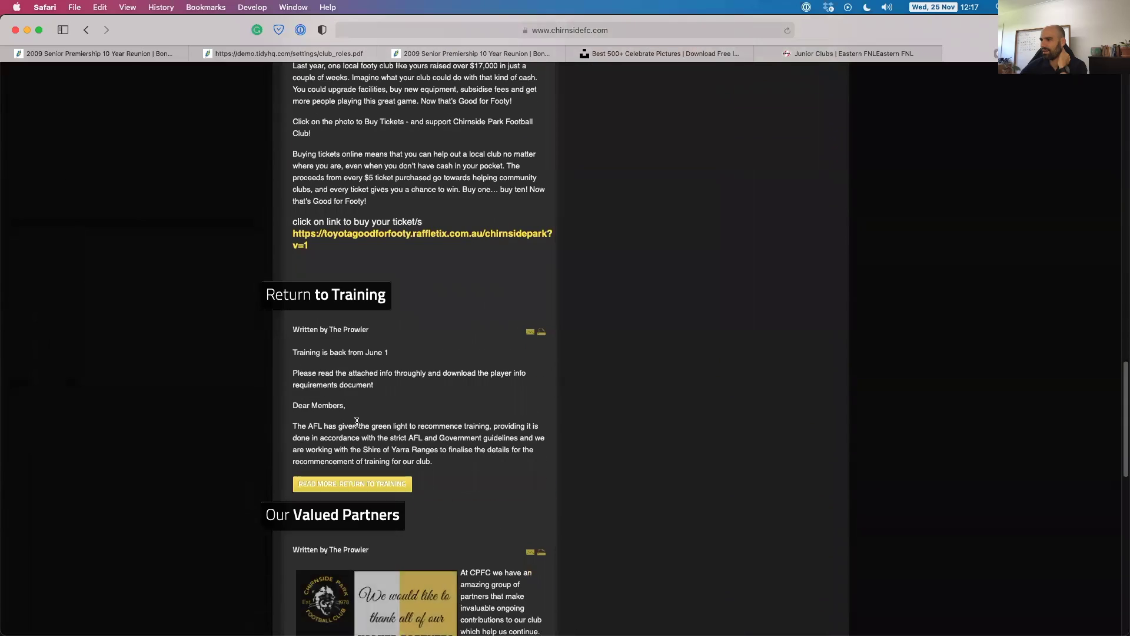
scroll(357, 421, "down", 10)
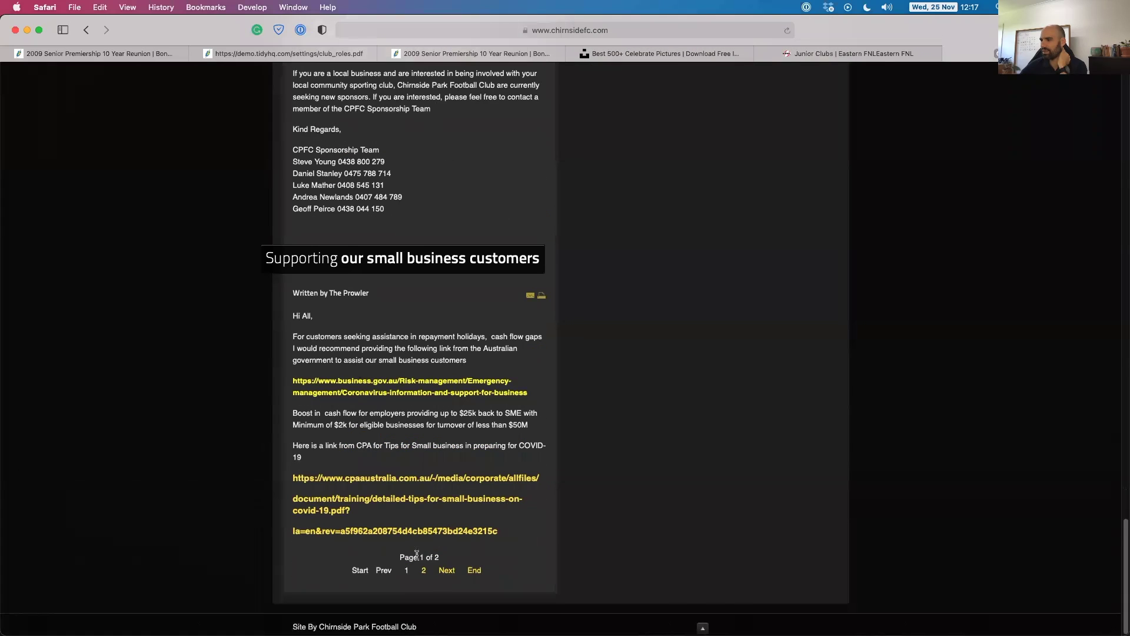
left_click(424, 571)
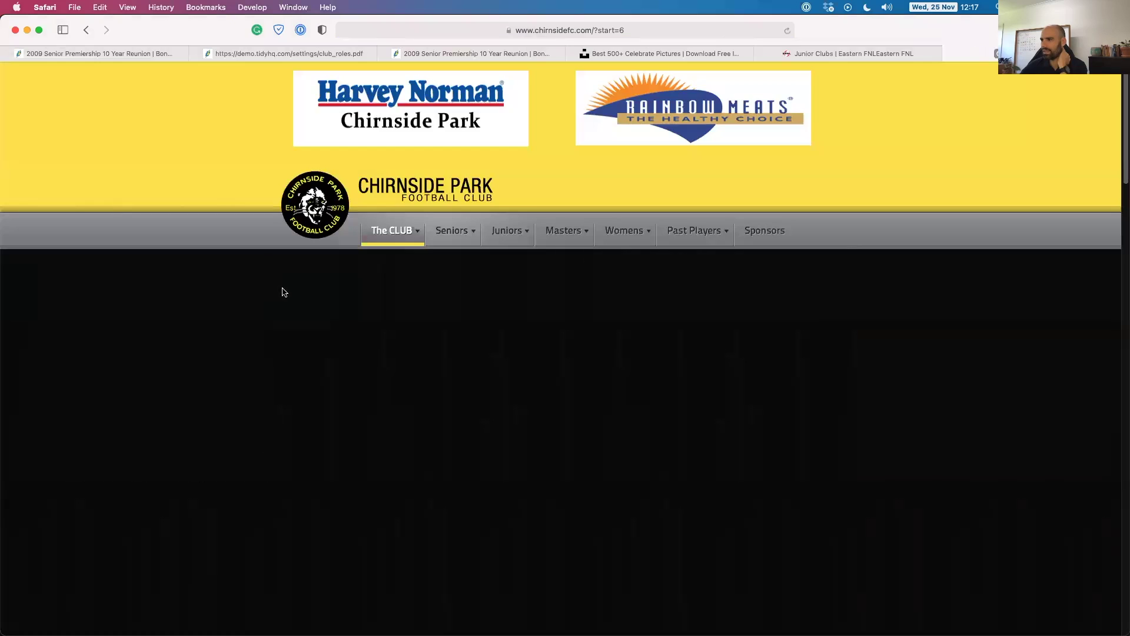
scroll(336, 307, "down", 4)
scroll(282, 307, "down", 15)
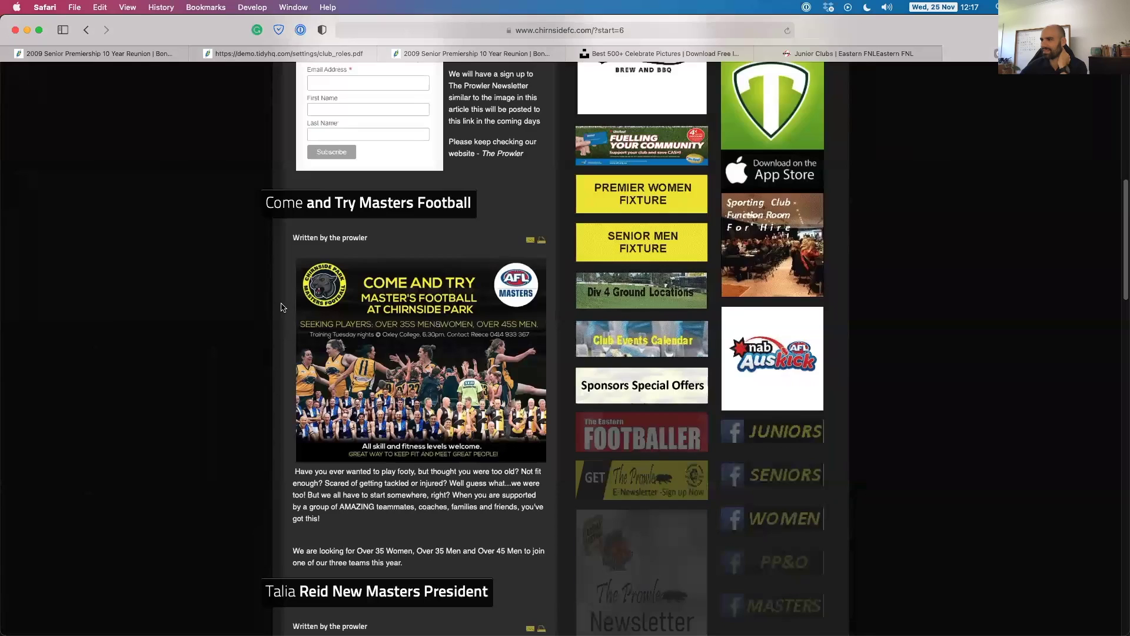
scroll(281, 307, "down", 20)
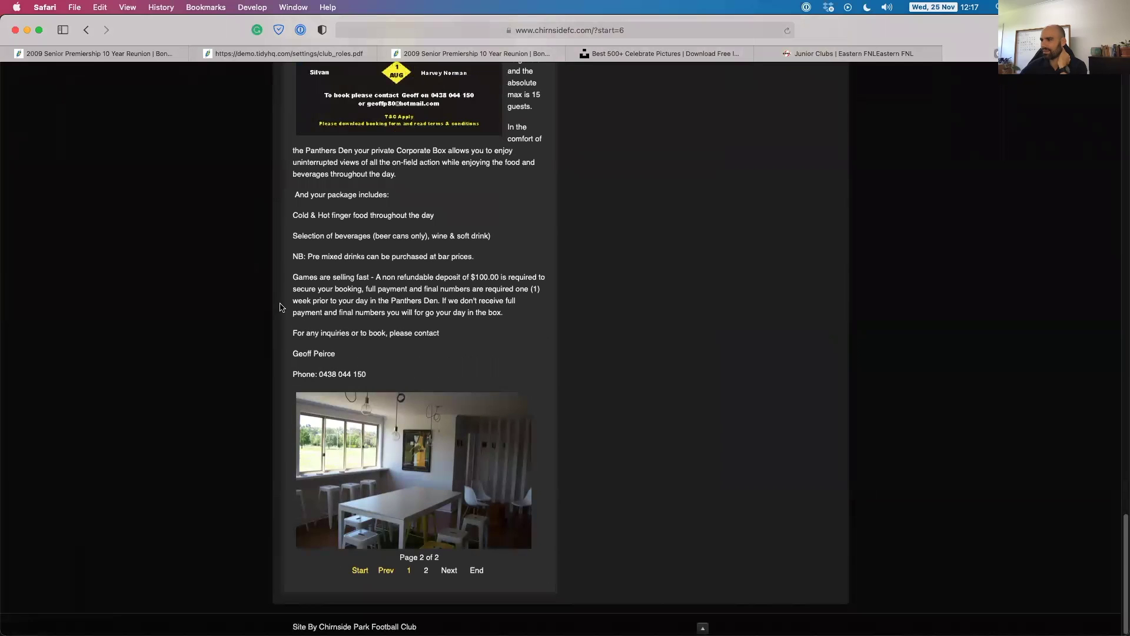
scroll(272, 359, "up", 20)
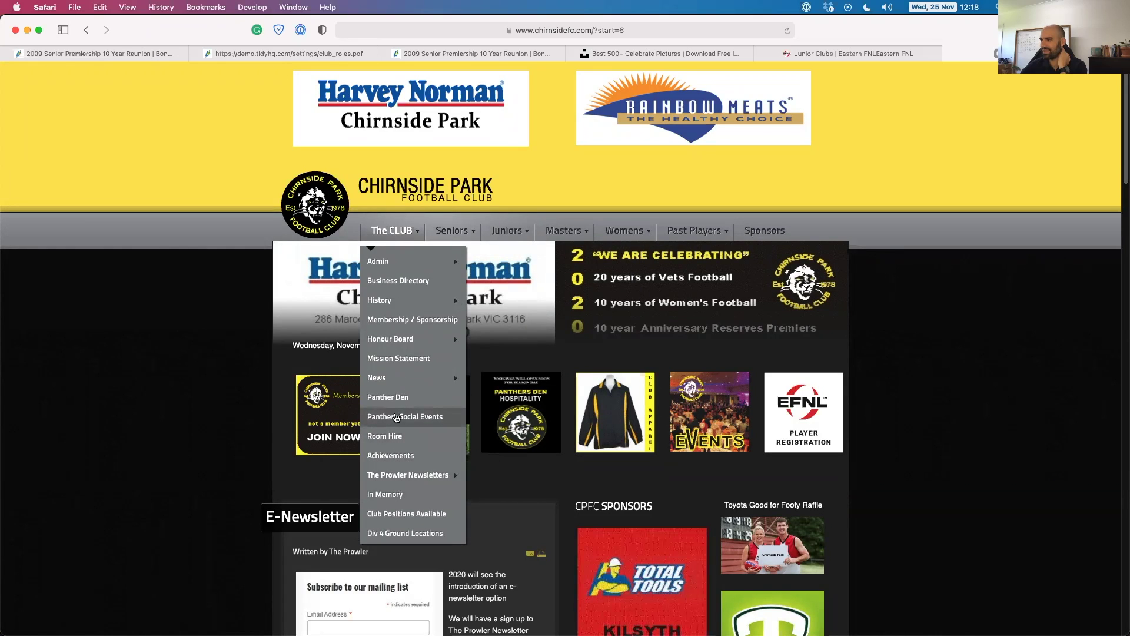
Open Panthers Social Events, view the full-size reunion flyer, and return to the post.
left_click(396, 416)
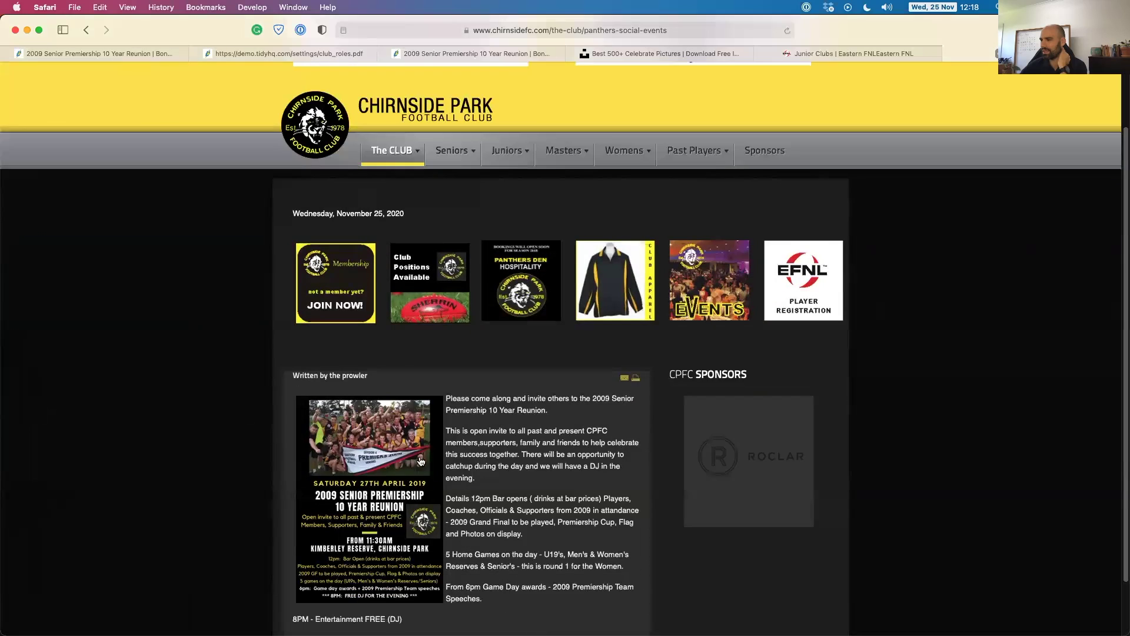
left_click(421, 461)
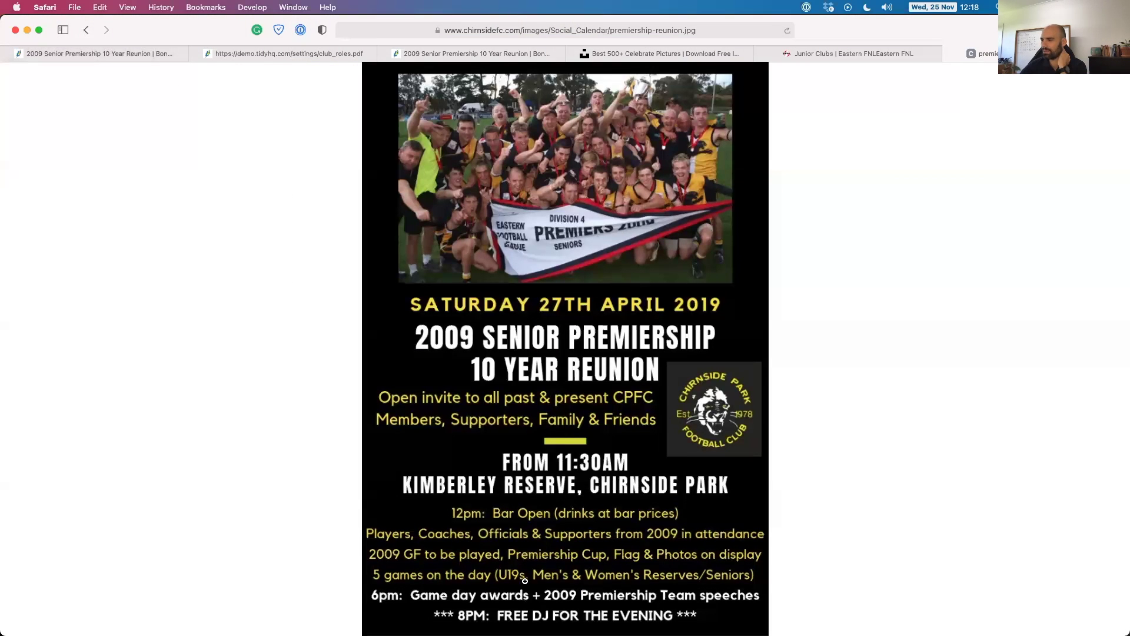
left_click(84, 31)
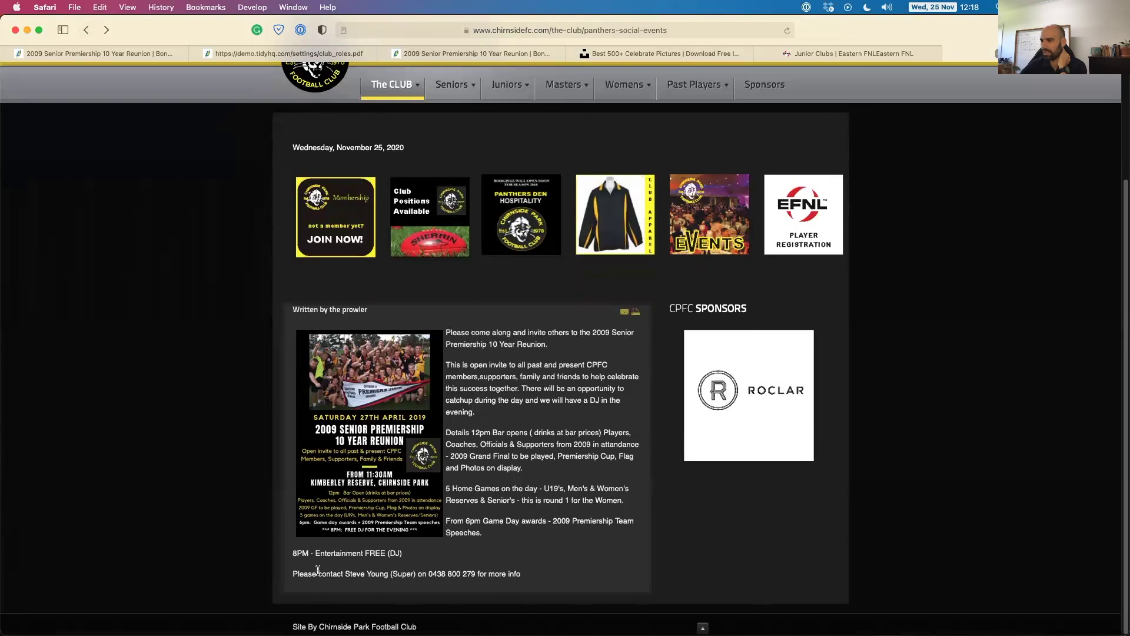
left_click_drag(318, 570, 444, 587)
left_click(435, 575)
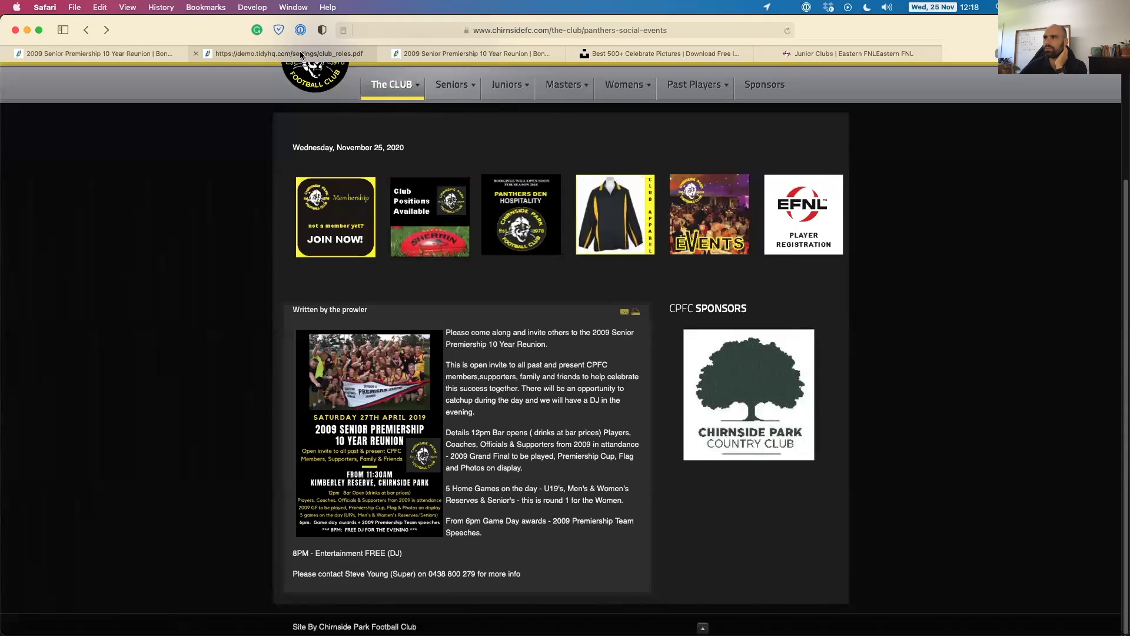
left_click(485, 51)
Review the public reunion page's $20.00 and $5.00 tickets, then return to the admin event page.
scroll(393, 296, "down", 10)
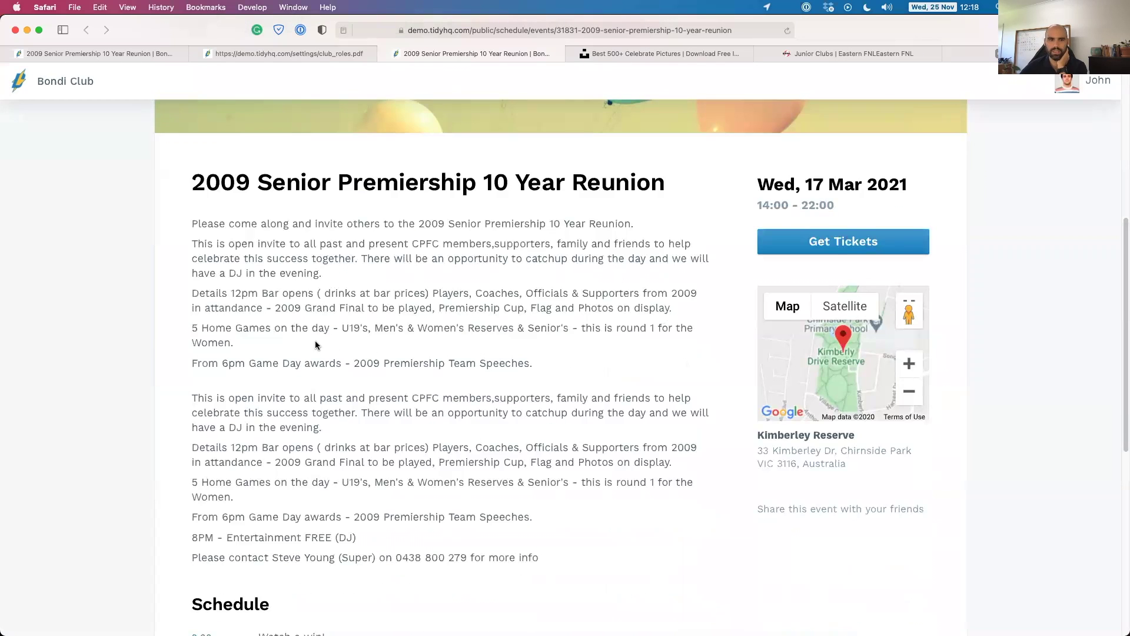
scroll(317, 341, "down", 3)
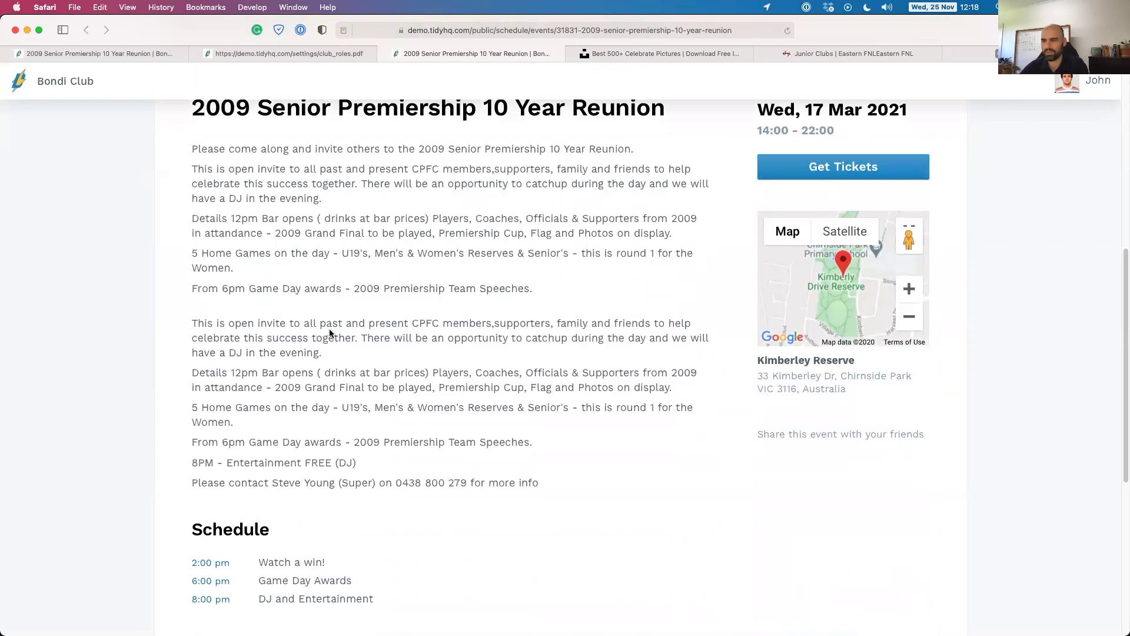
scroll(334, 324, "up", 2)
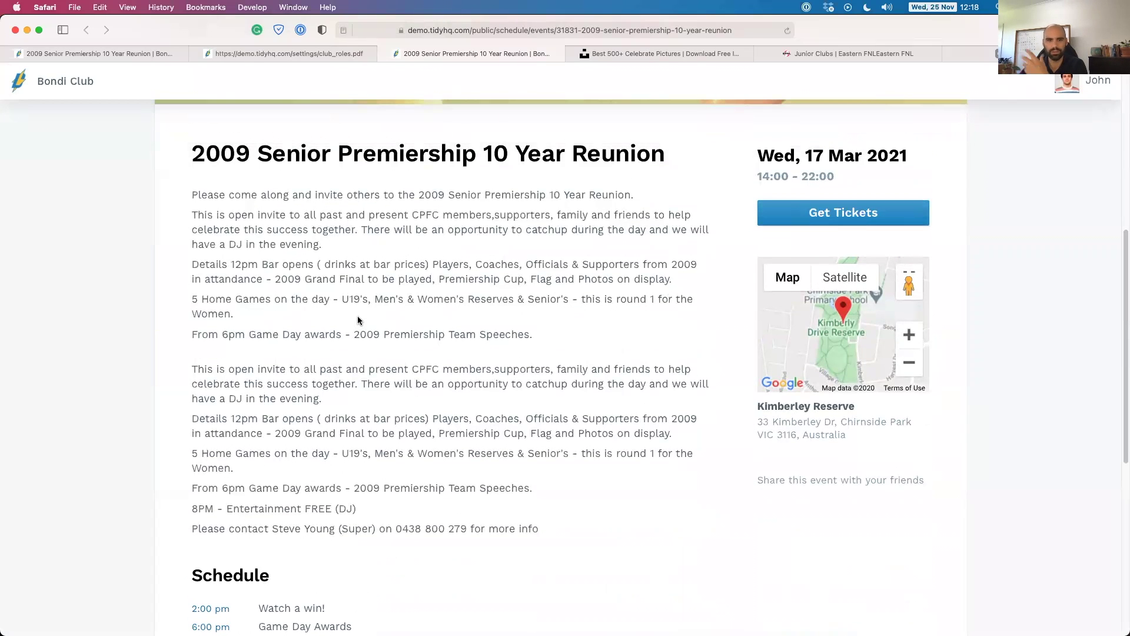
scroll(419, 341, "up", 10)
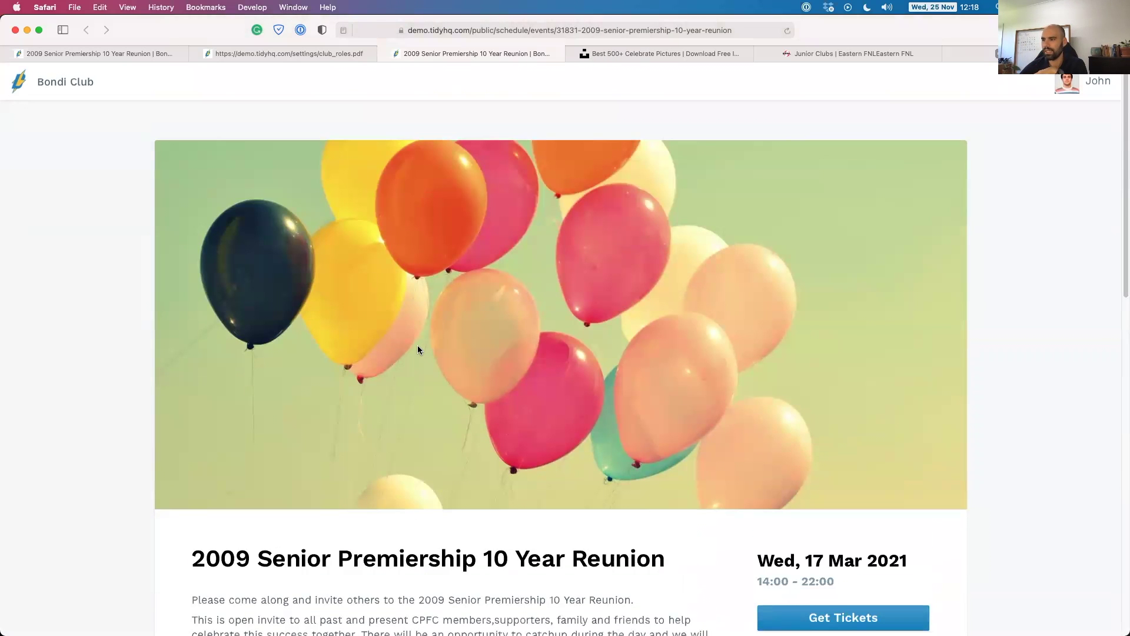
scroll(417, 347, "down", 19)
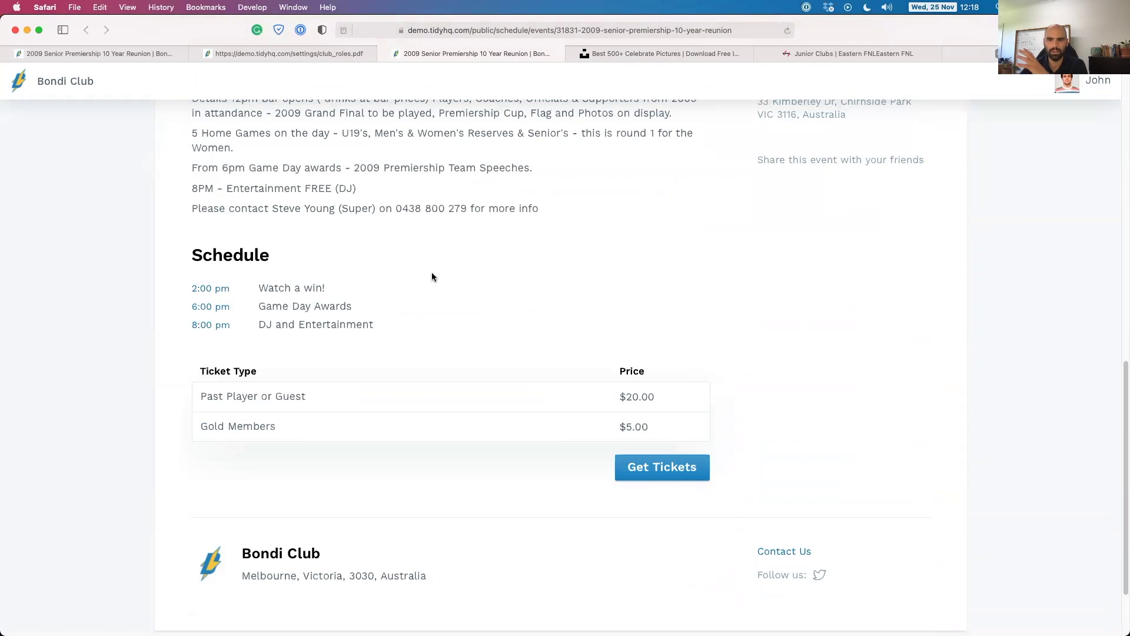
scroll(429, 275, "up", 19)
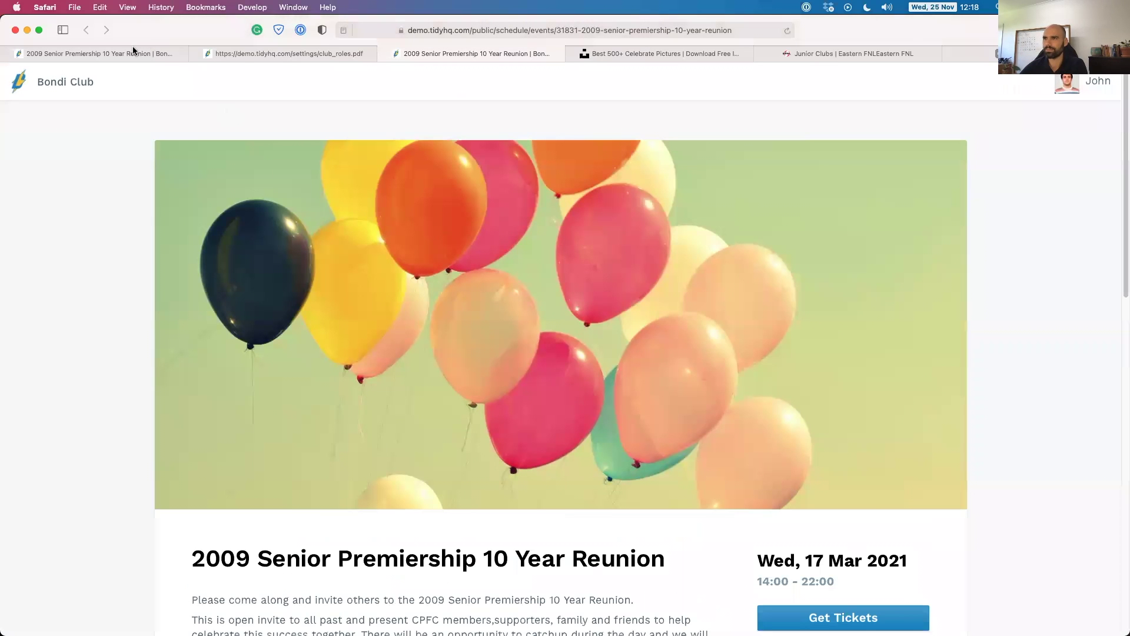
left_click(133, 50)
mouse_move(154, 211)
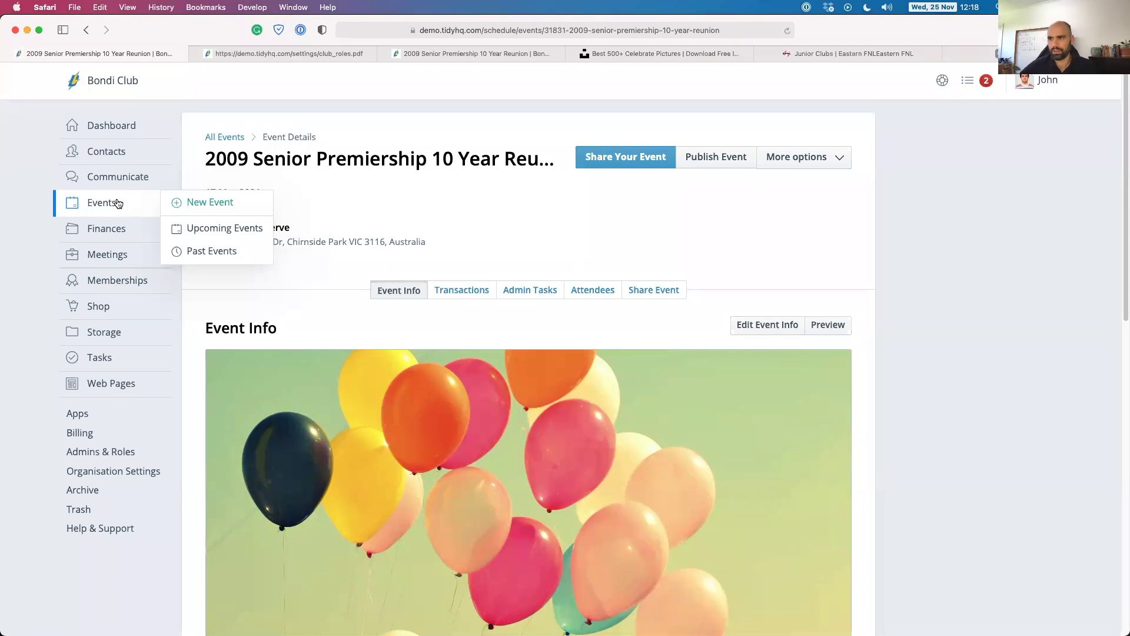
Open Organisation Settings and review the Details tab's domain, name, address and social links.
left_click(110, 470)
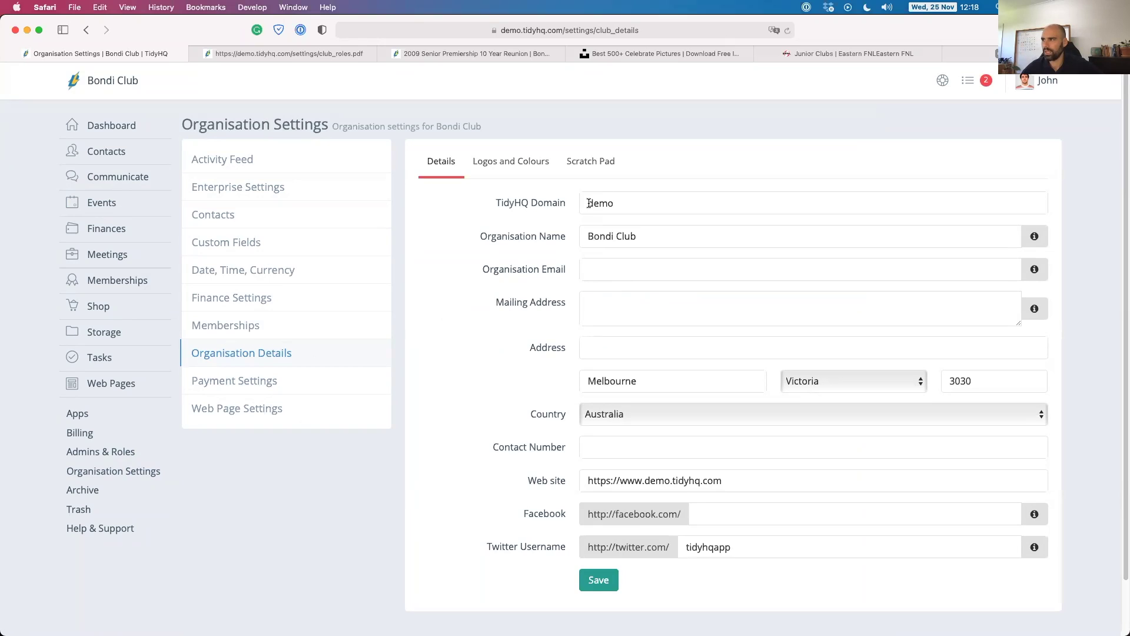
left_click_drag(589, 203, 669, 202)
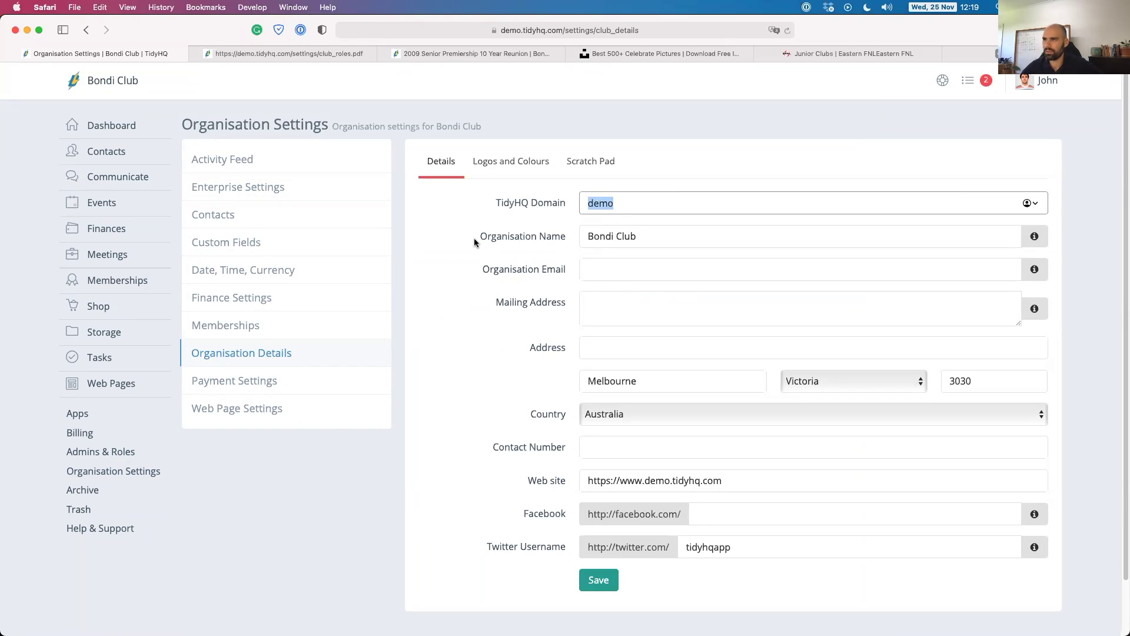
key("Tab")
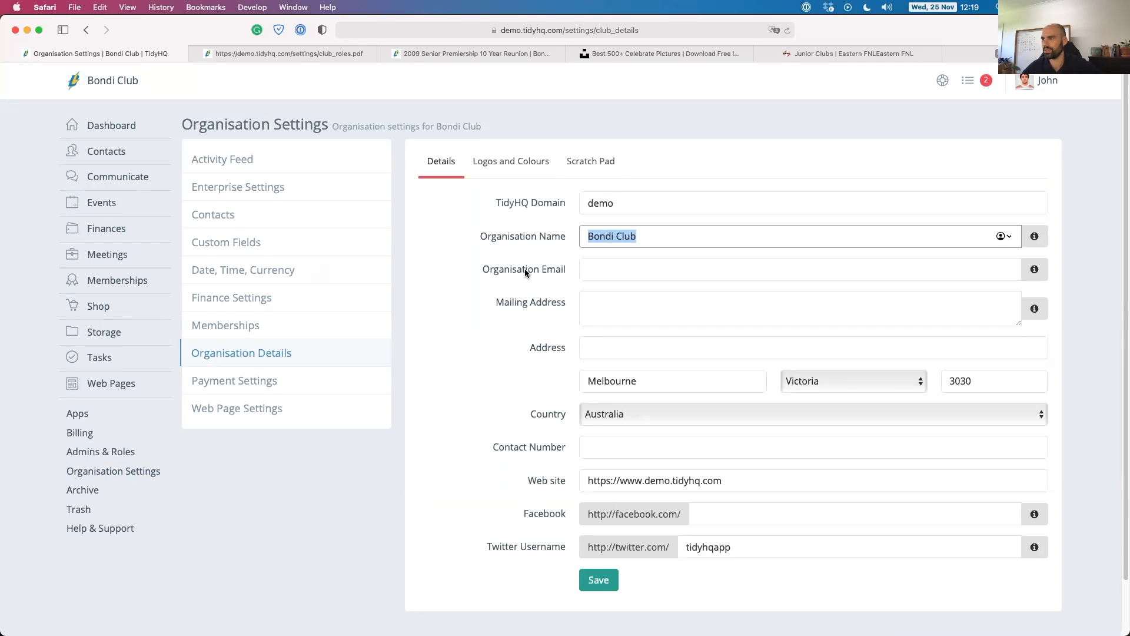
scroll(525, 269, "down", 1)
scroll(516, 242, "down", 1)
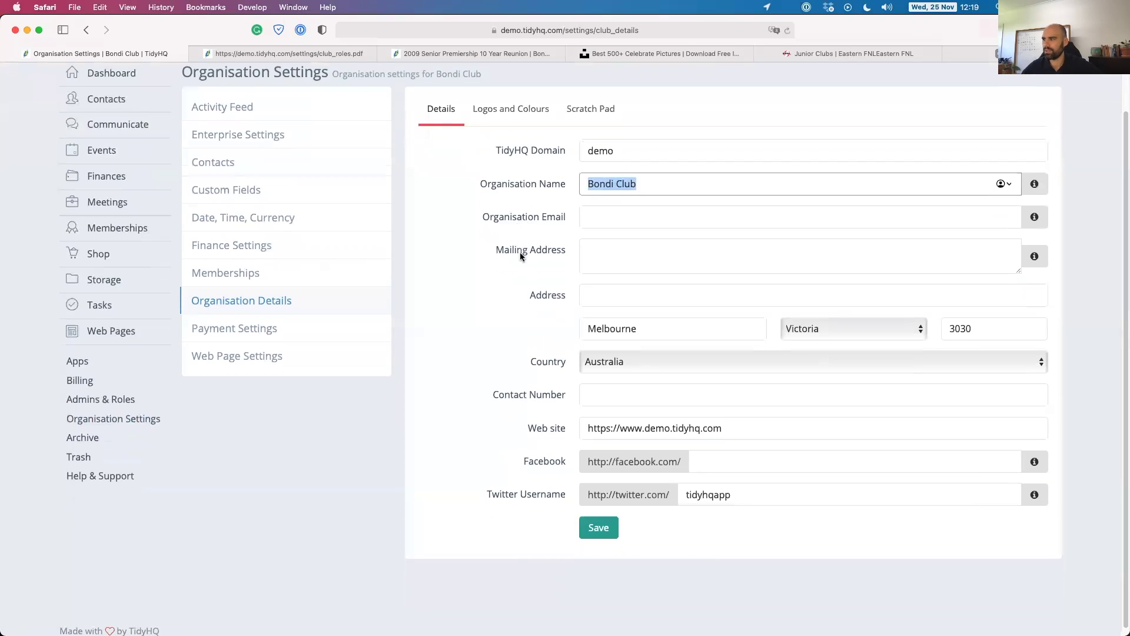
scroll(521, 329, "up", 3)
left_click(513, 173)
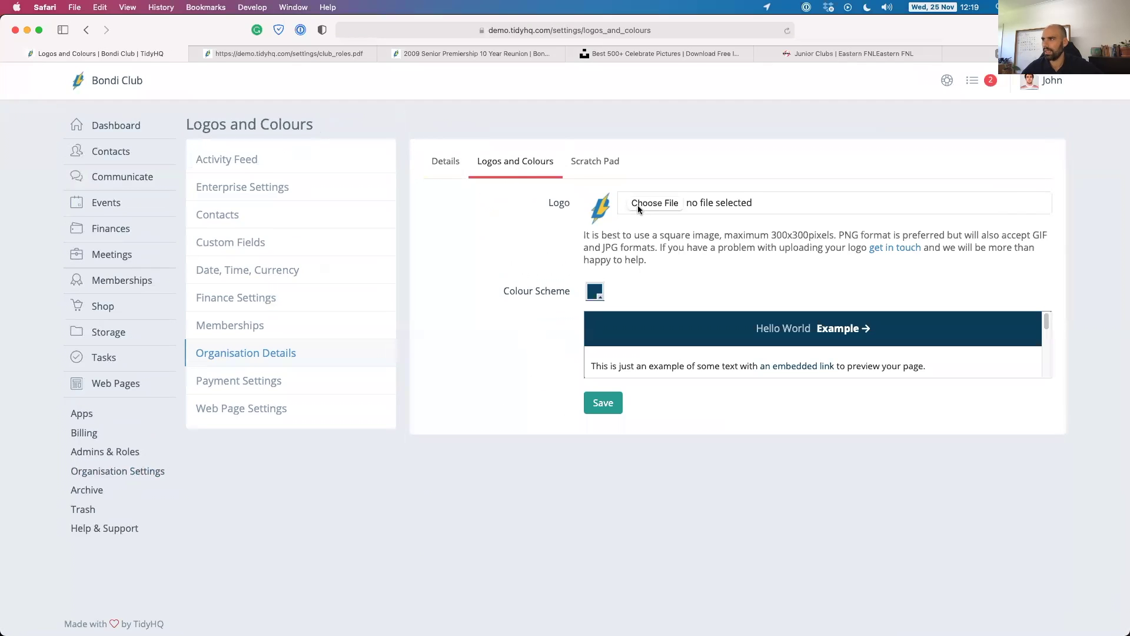
Try a brighter gold, then a pale yellow, as the colour scheme.
left_click(595, 293)
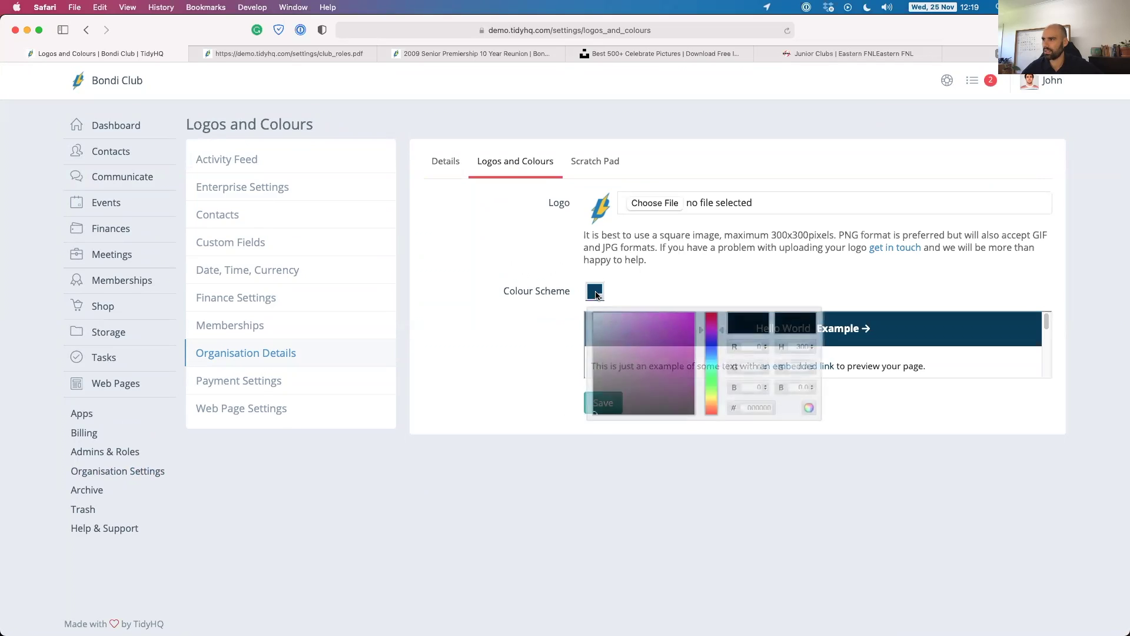
left_click_drag(713, 351, 712, 404)
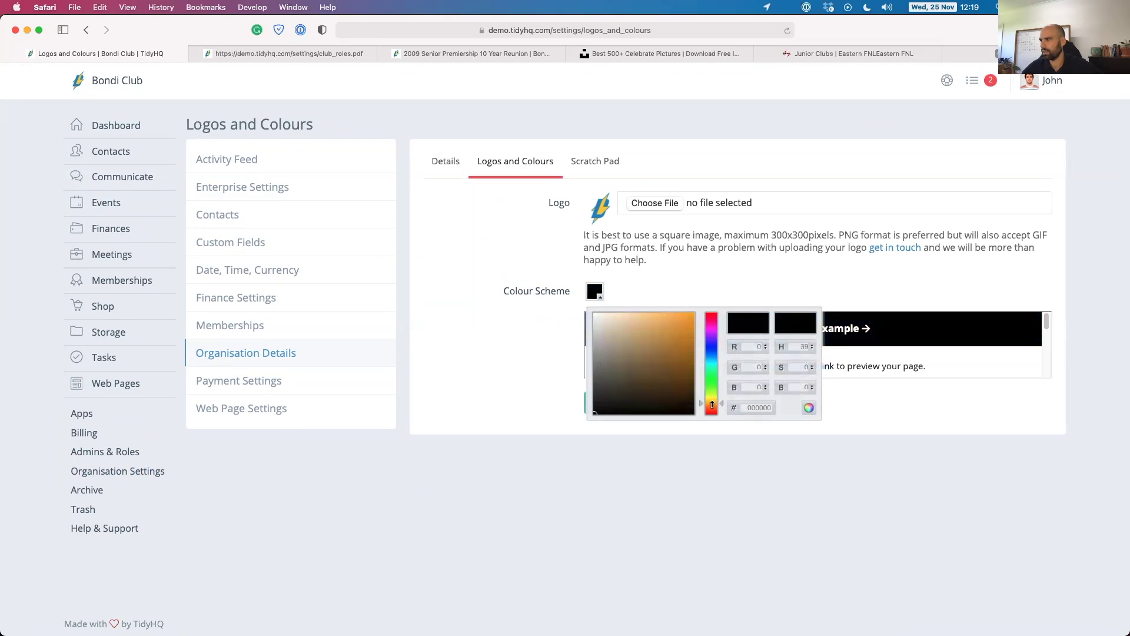
left_click(693, 348)
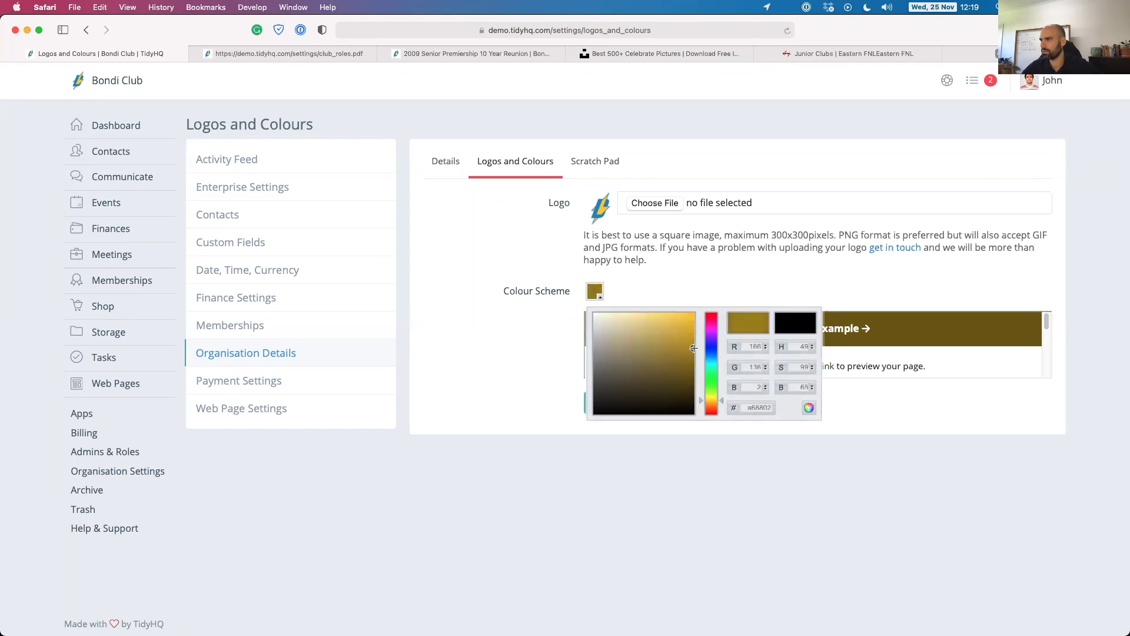
left_click_drag(693, 347, 691, 341)
left_click(690, 272)
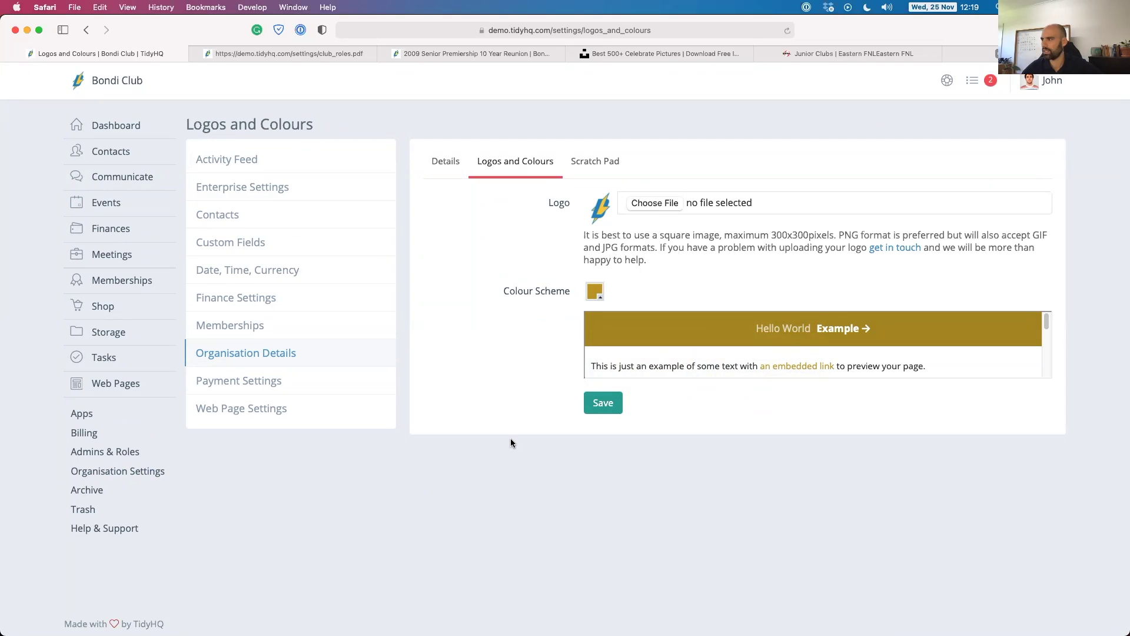
left_click(596, 291)
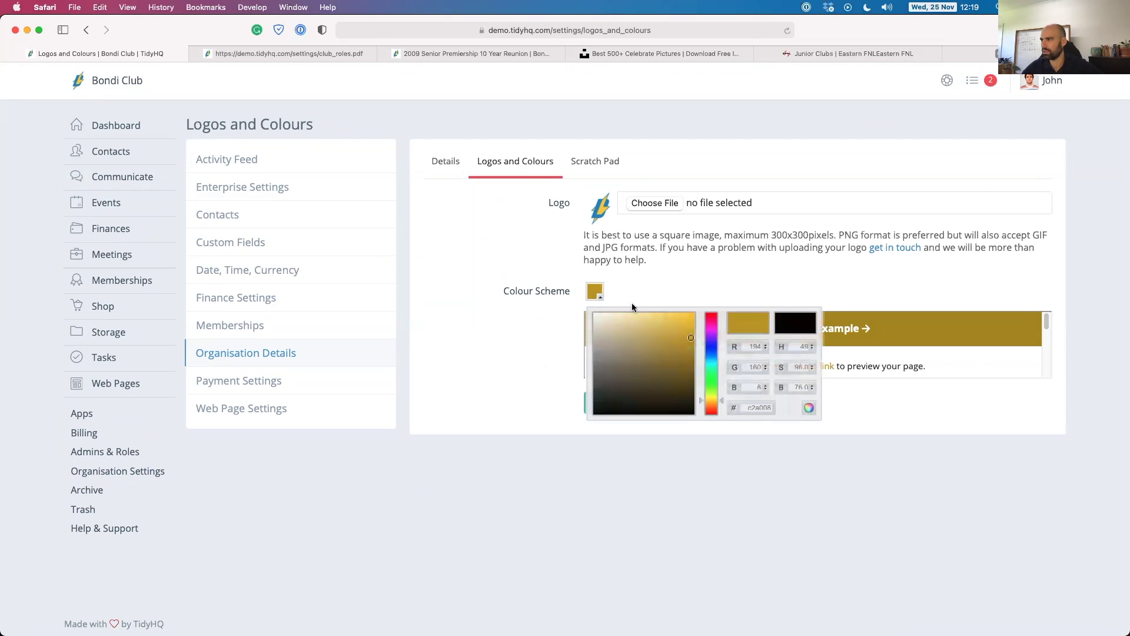
left_click_drag(674, 330, 645, 307)
left_click(685, 283)
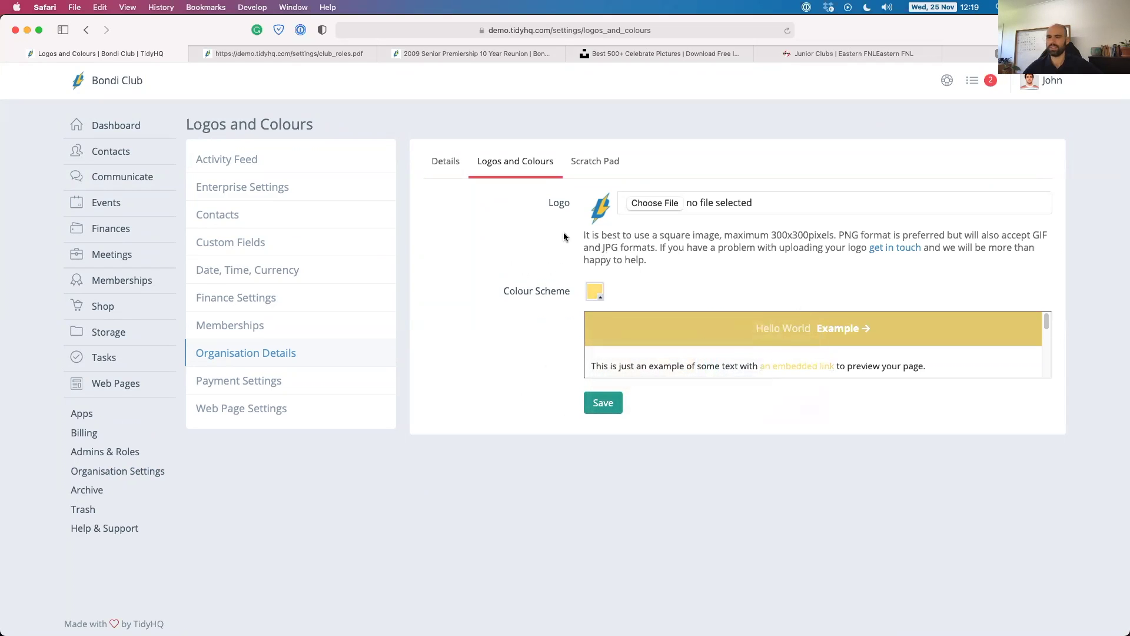
Choose a darker golden brown colour scheme and save it.
left_click(595, 291)
left_click(693, 368)
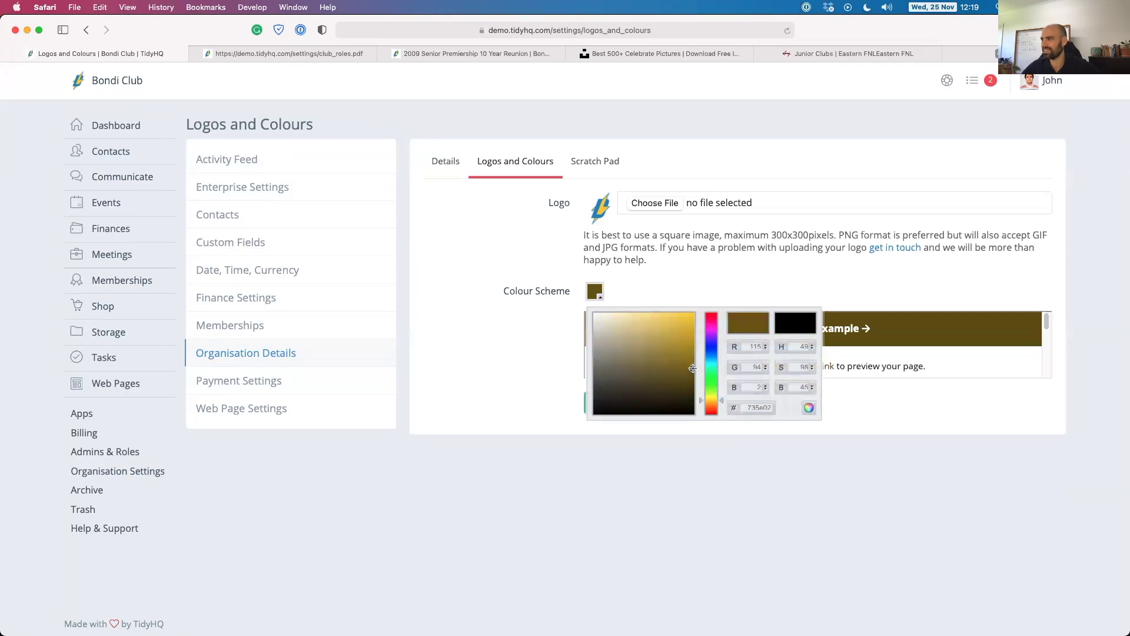
left_click_drag(692, 368, 690, 356)
left_click(699, 295)
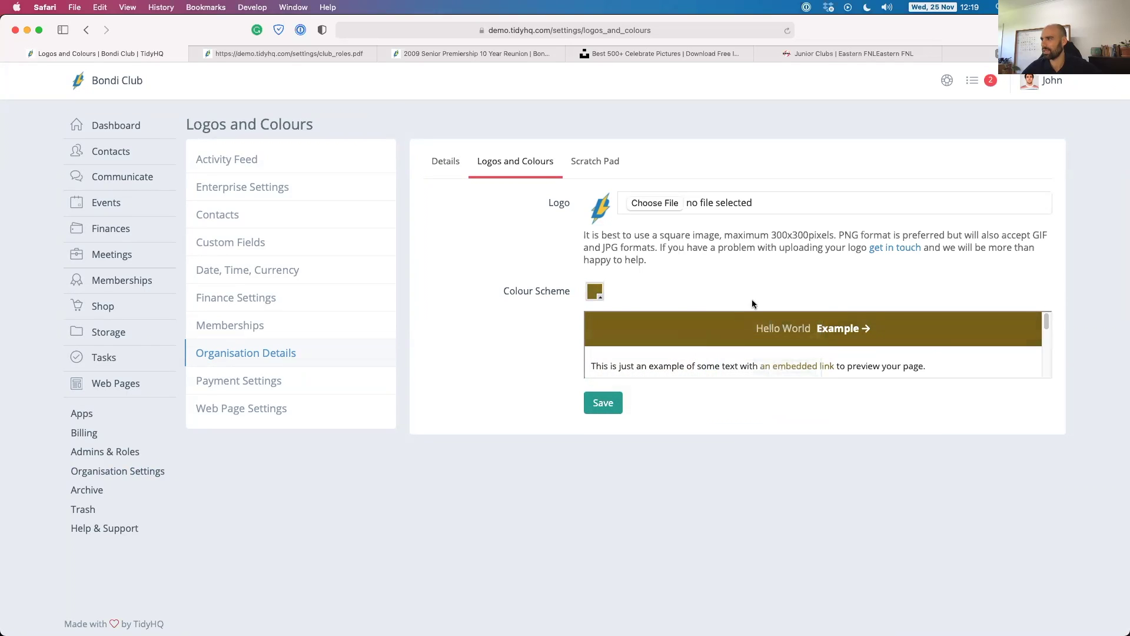
left_click(604, 405)
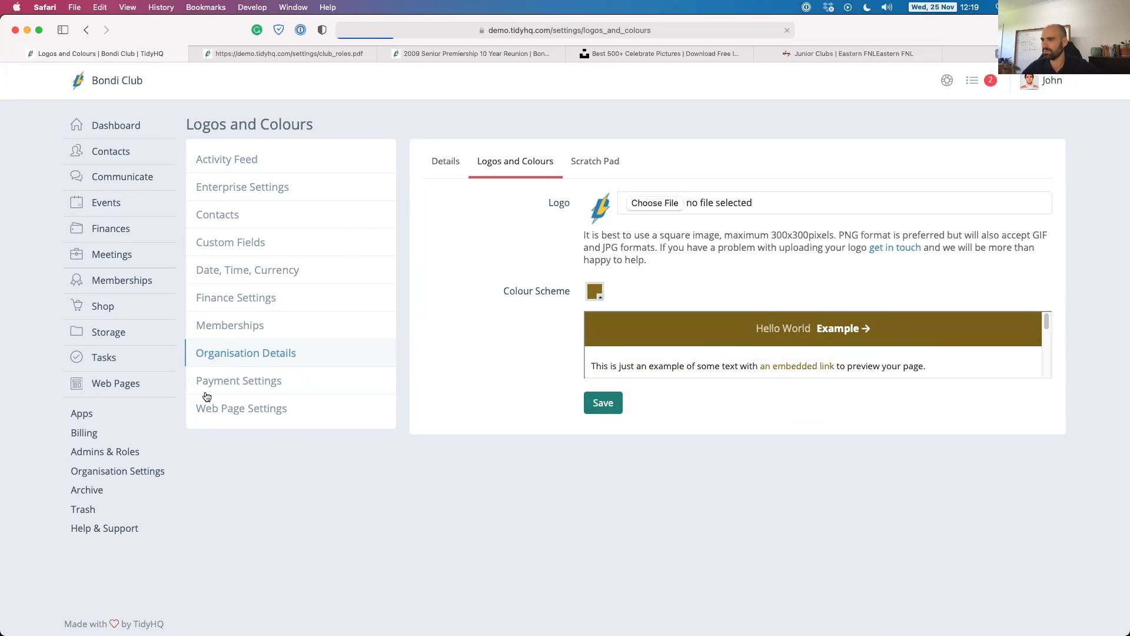
Show the Stripe Payments settings, with Stripe connected and a 1.0% + $0.20 TidyHQ fee.
left_click(220, 381)
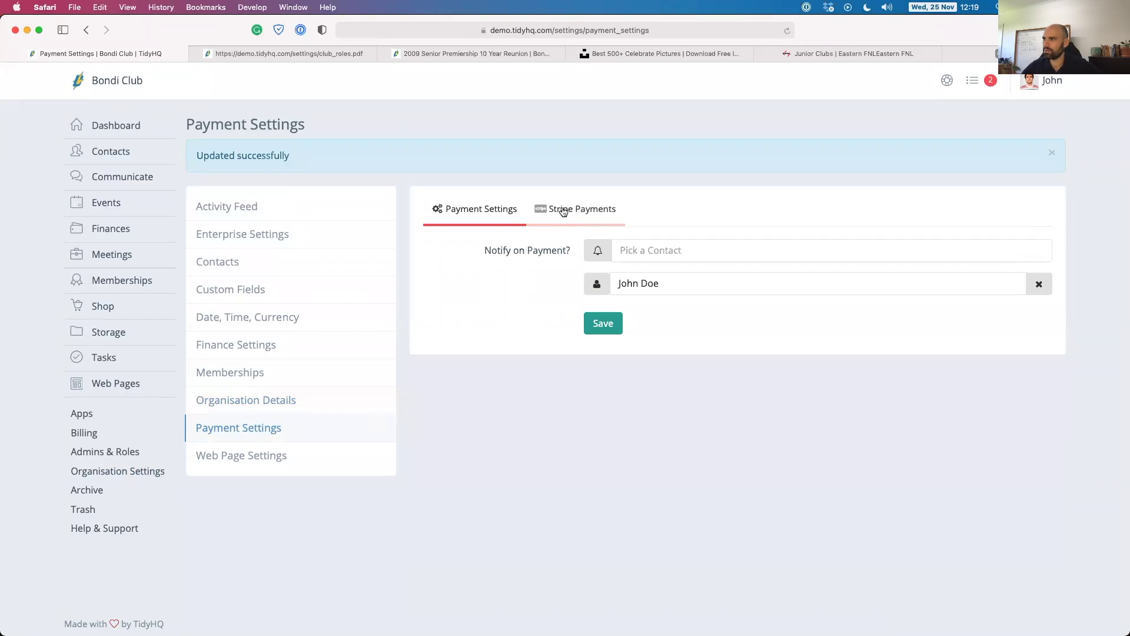
left_click(560, 211)
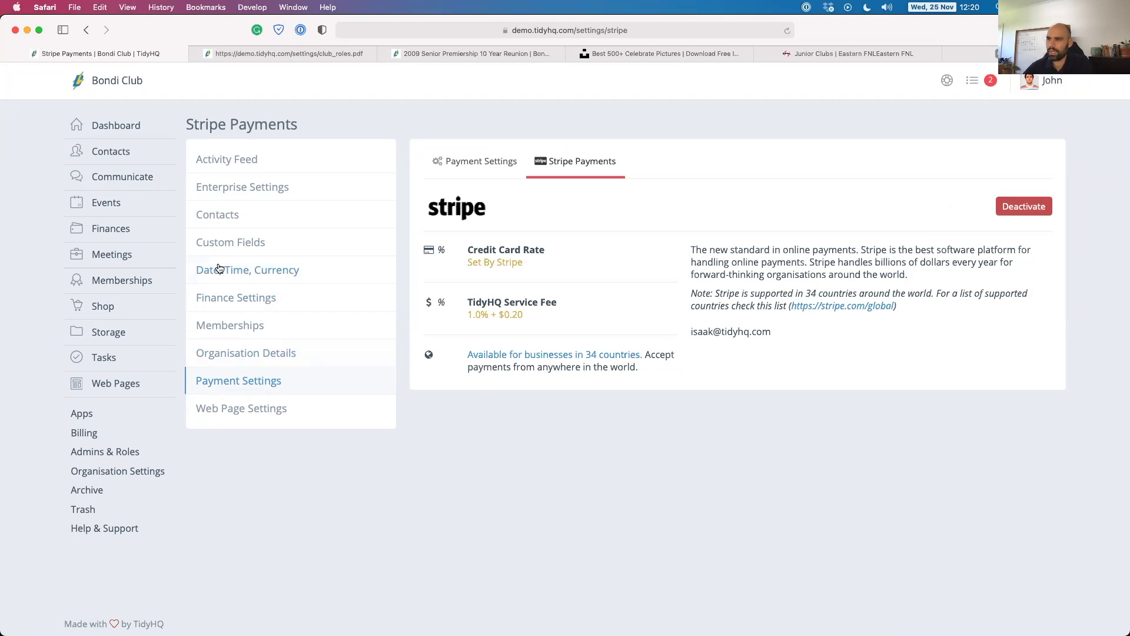
Scroll through the activity feed, then show Contacts ID number settings (next number 10081).
left_click(216, 159)
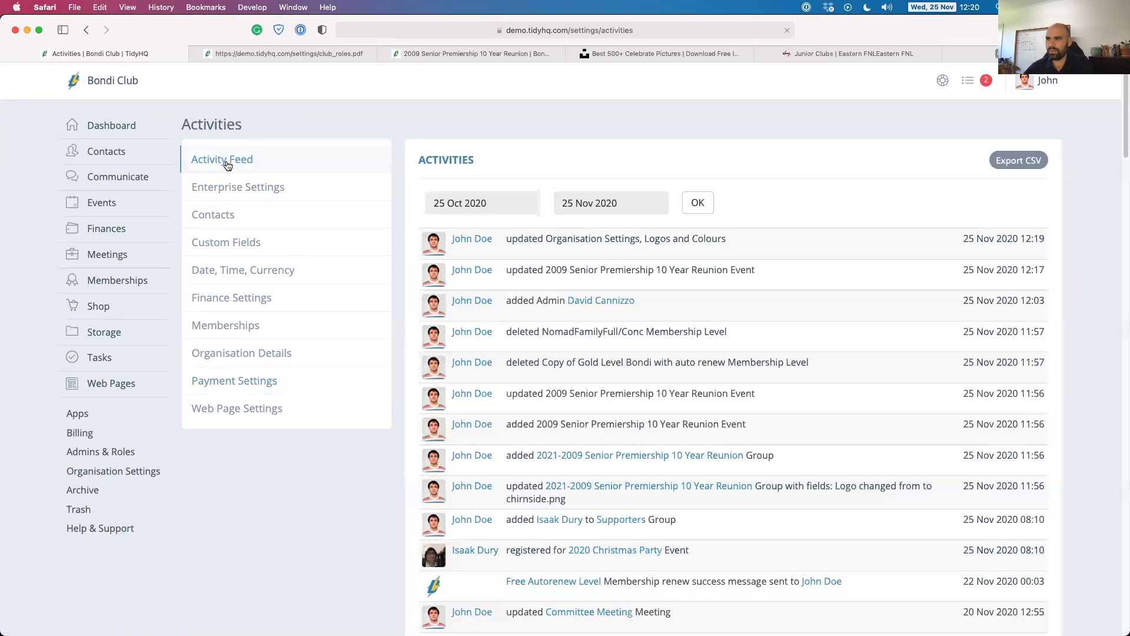
scroll(544, 247, "down", 1)
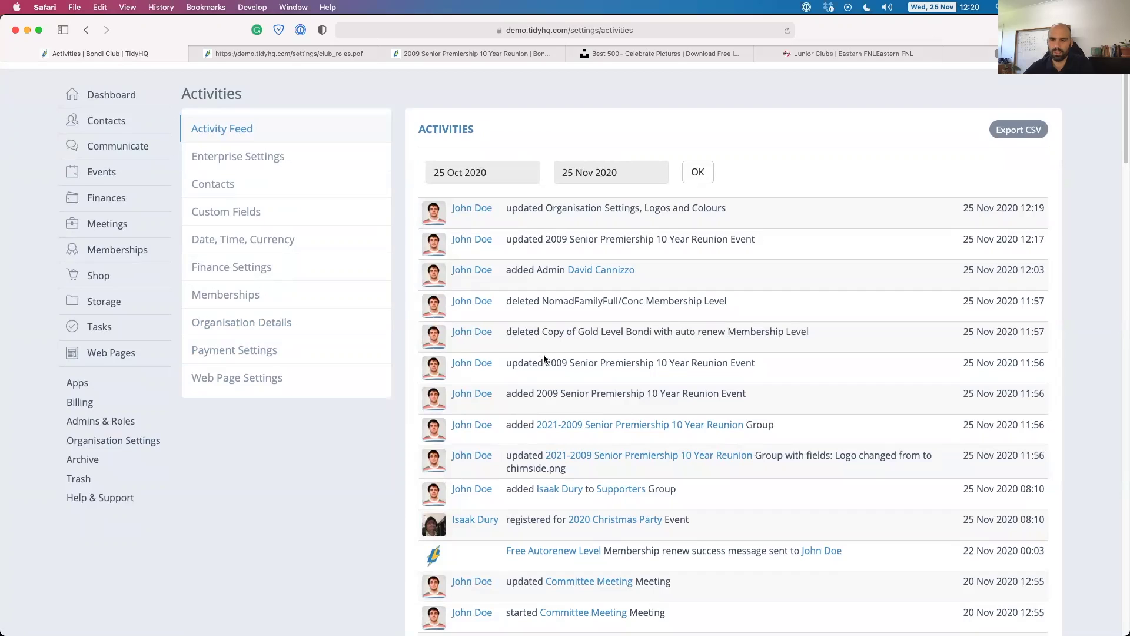
scroll(545, 359, "up", 1)
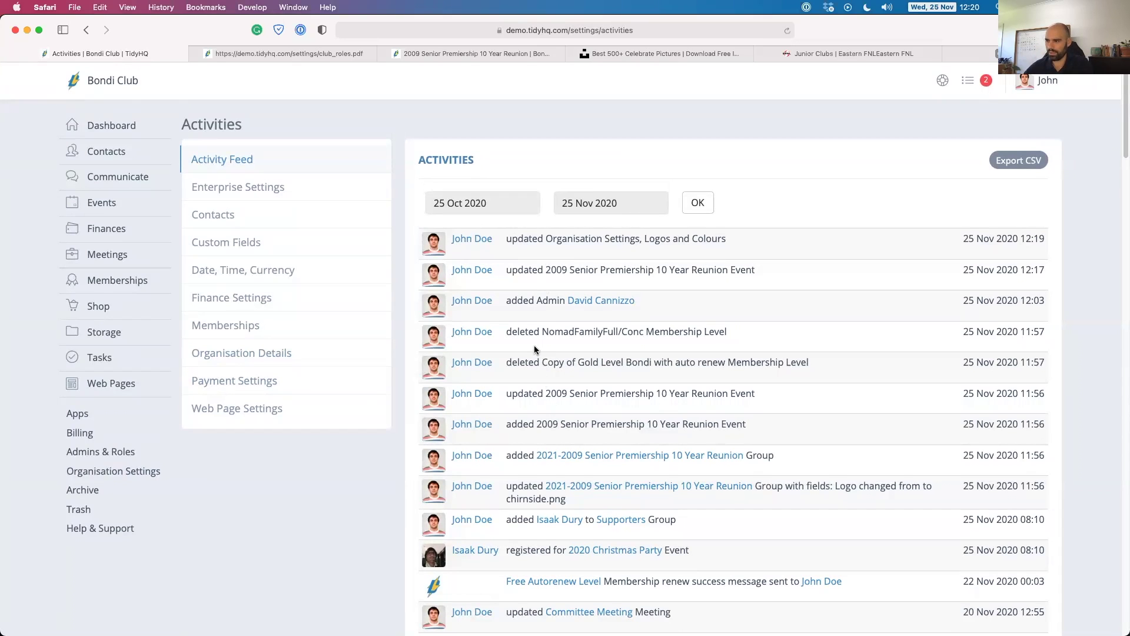
scroll(535, 349, "down", 3)
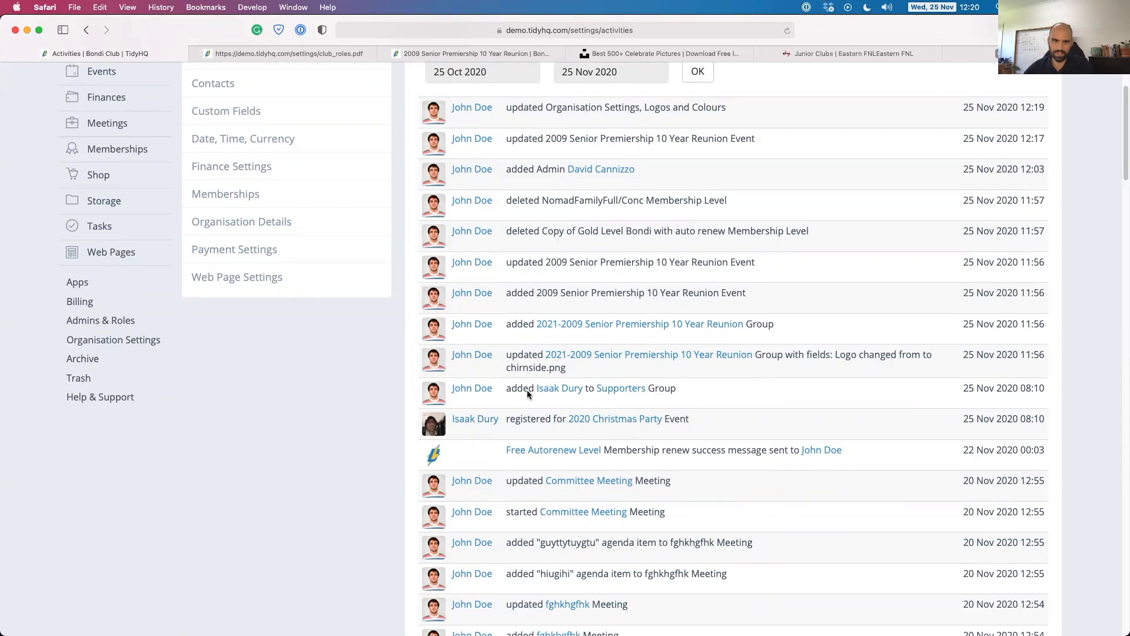
scroll(528, 389, "up", 3)
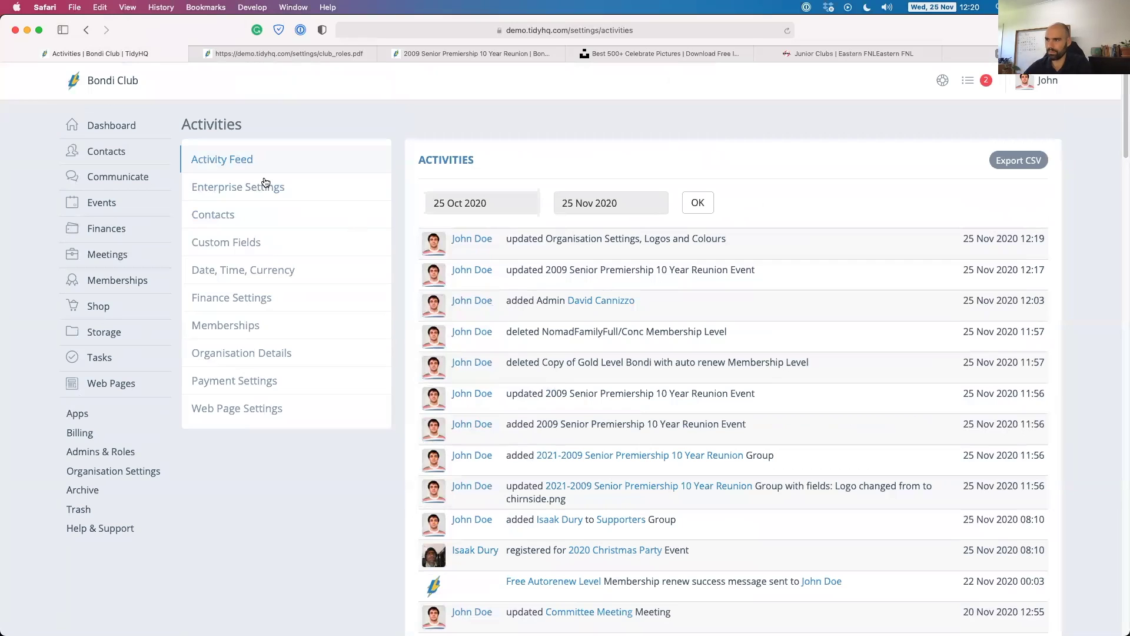
left_click(222, 218)
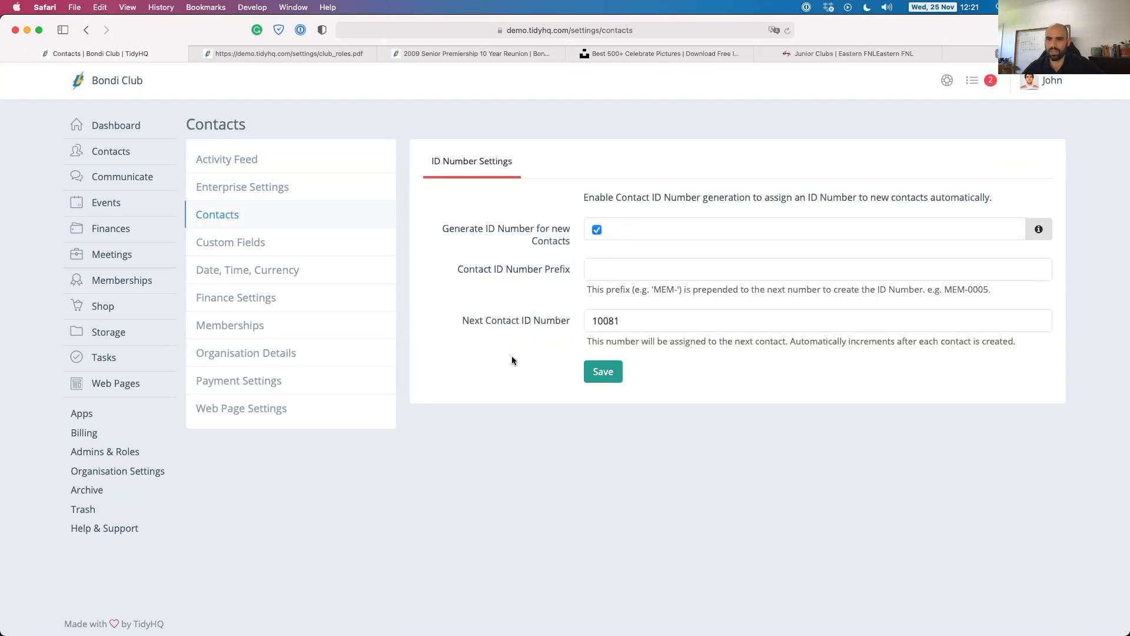
Open Custom Fields and scroll through Member Since, Medical details and Parent help.
left_click(253, 247)
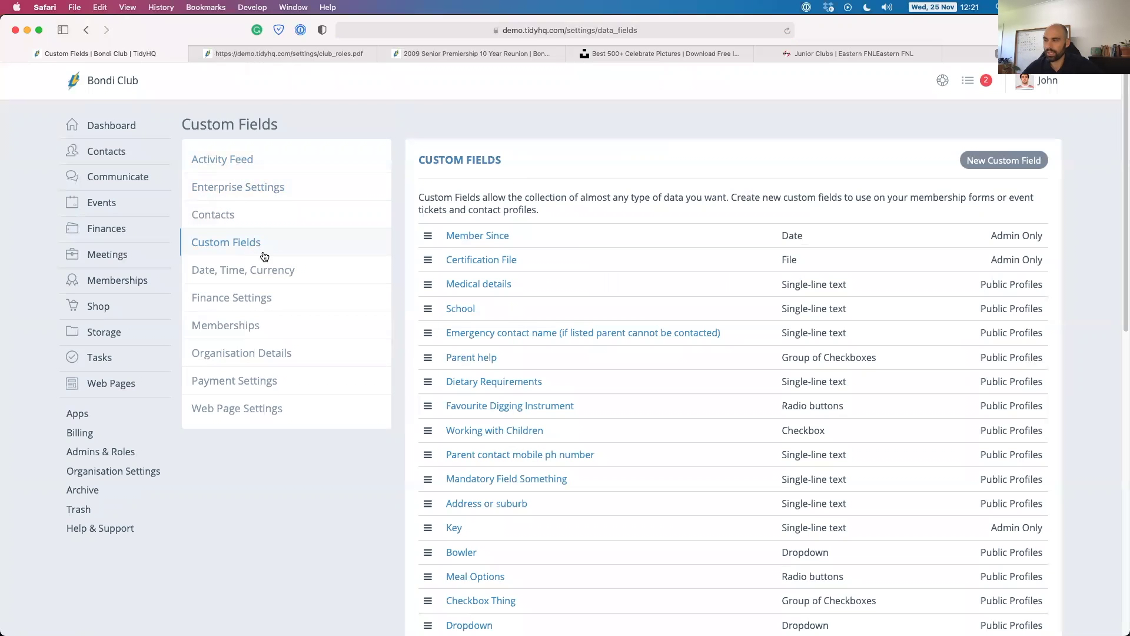
scroll(499, 277, "down", 2)
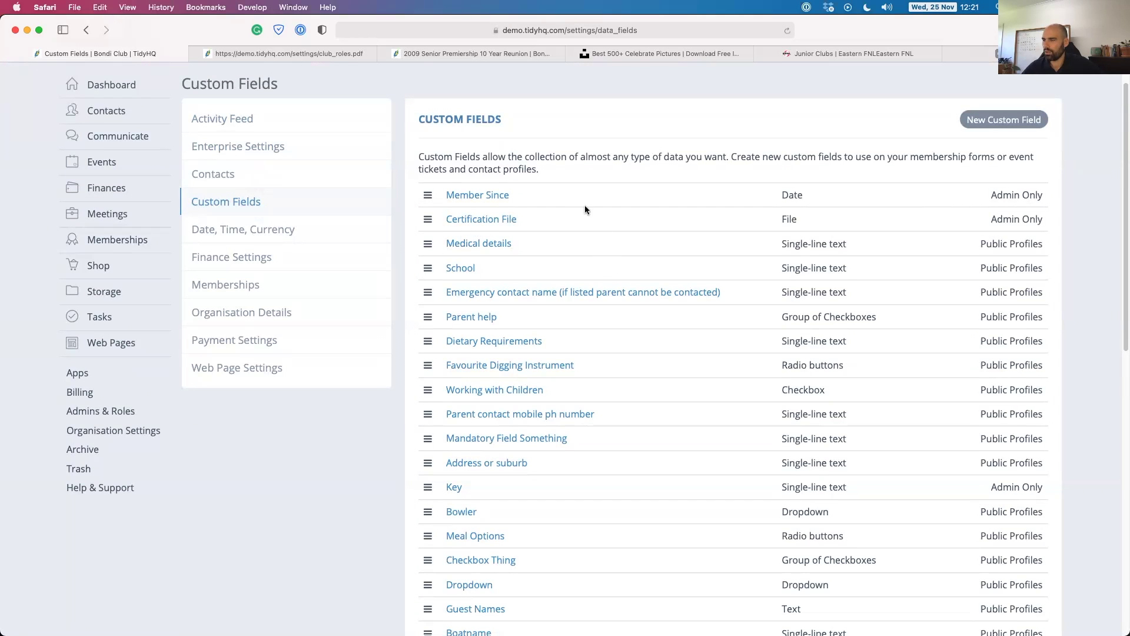
scroll(538, 272, "down", 10)
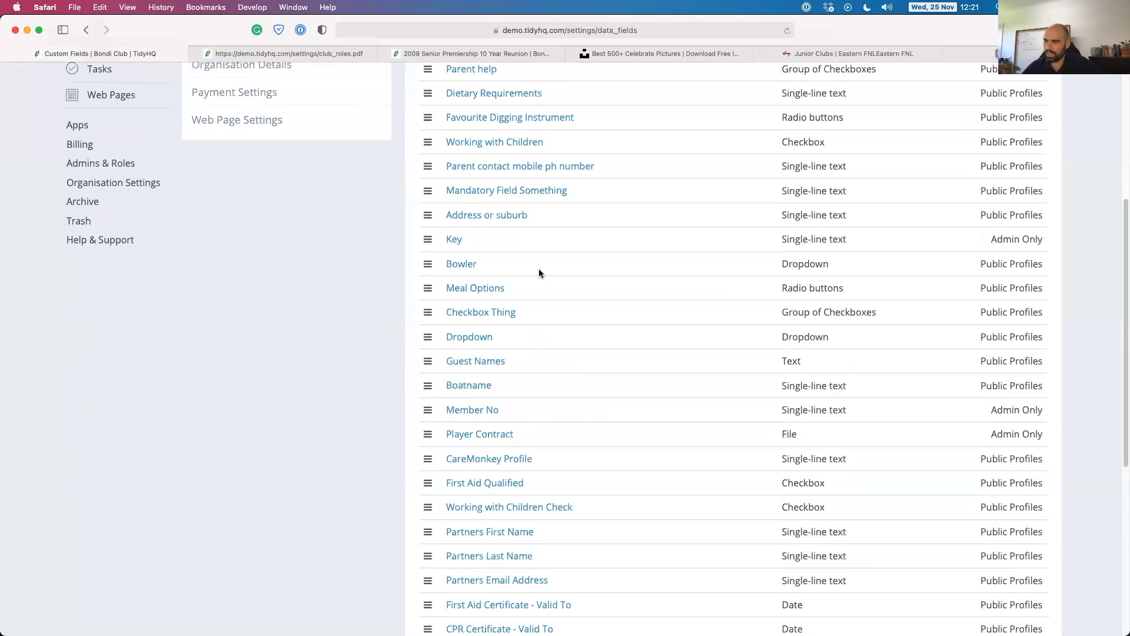
scroll(539, 272, "up", 10)
scroll(539, 272, "up", 2)
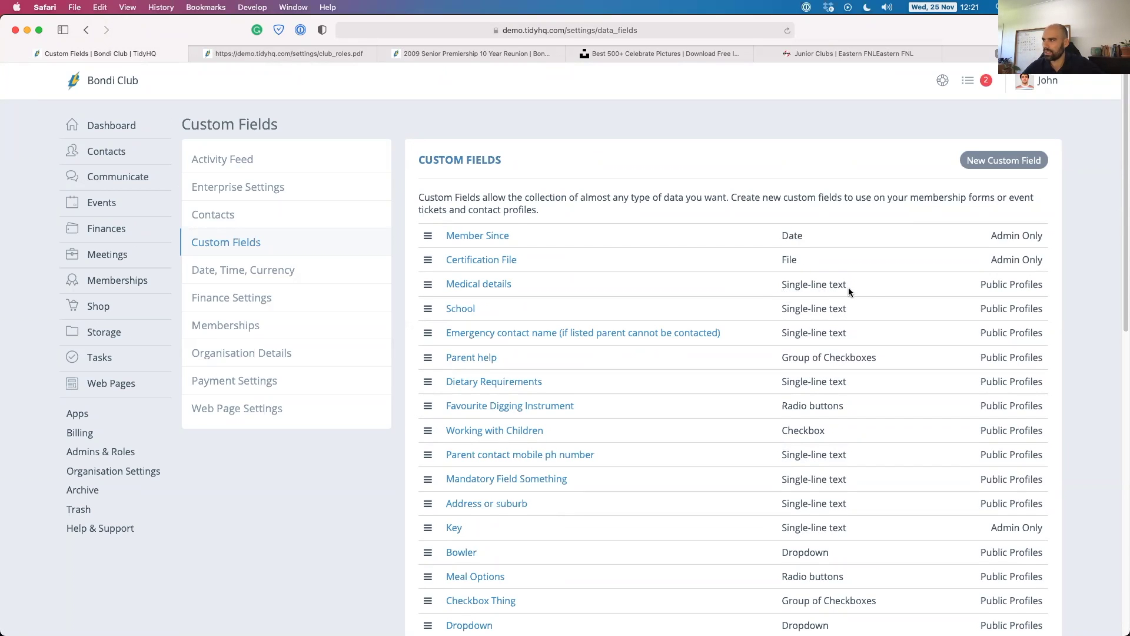
scroll(852, 314, "down", 1)
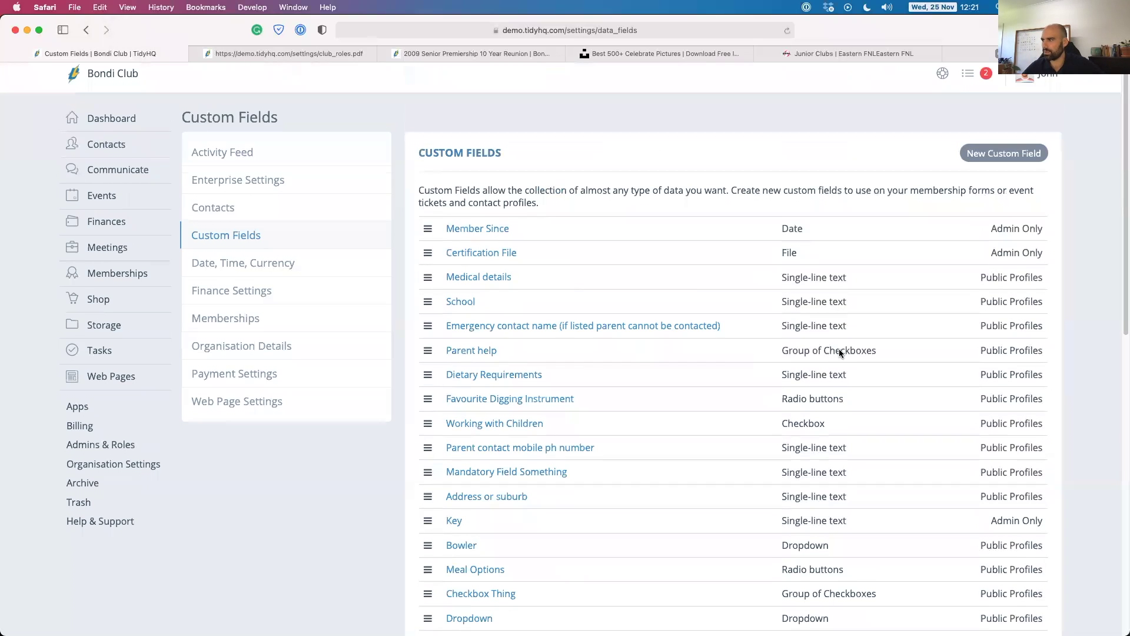
scroll(789, 352, "down", 1)
In Parent help, move Equipment committee above Admin committee, add helper text 'Which area are you able to help with?', and save.
left_click(474, 337)
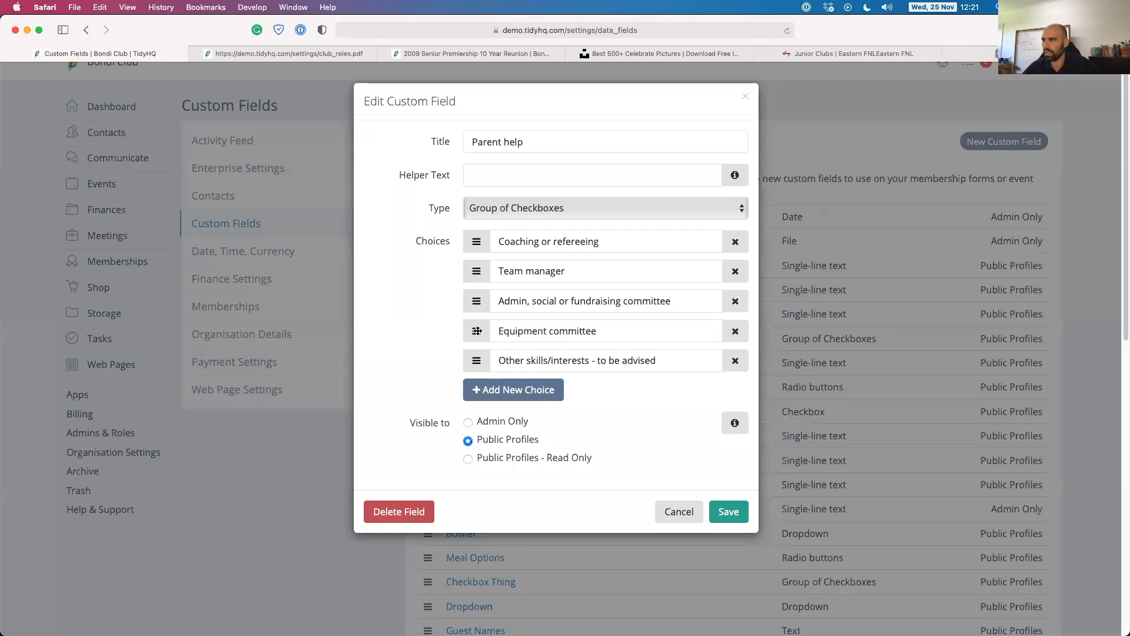
mouse_move(472, 328)
left_mouse_down()
mouse_move(471, 274)
mouse_move(478, 338)
left_mouse_up()
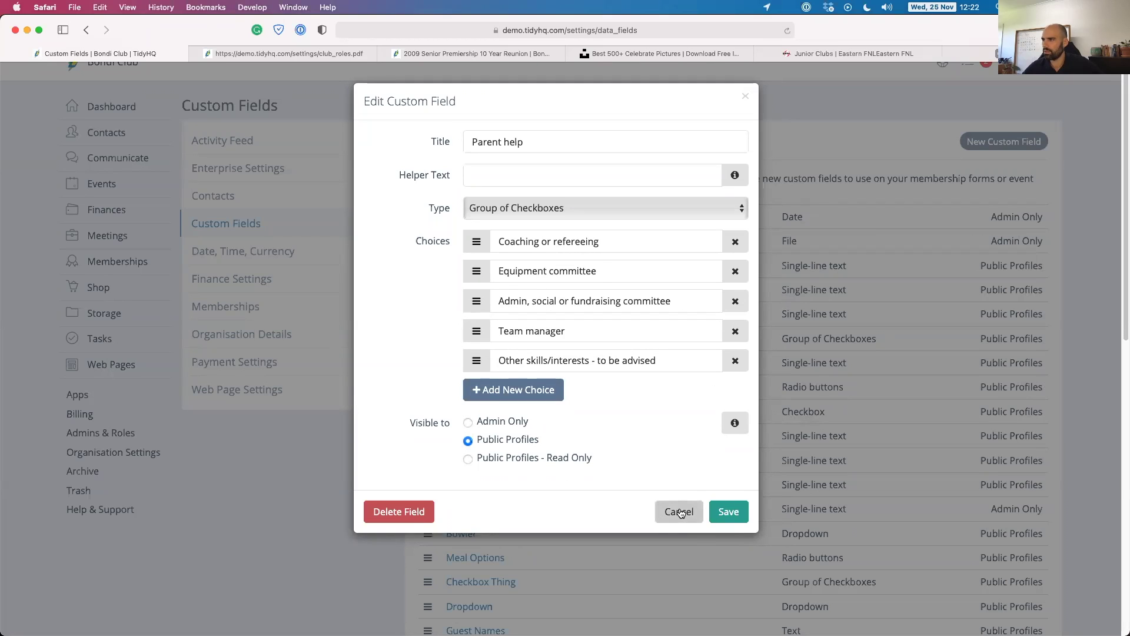
left_click(504, 176)
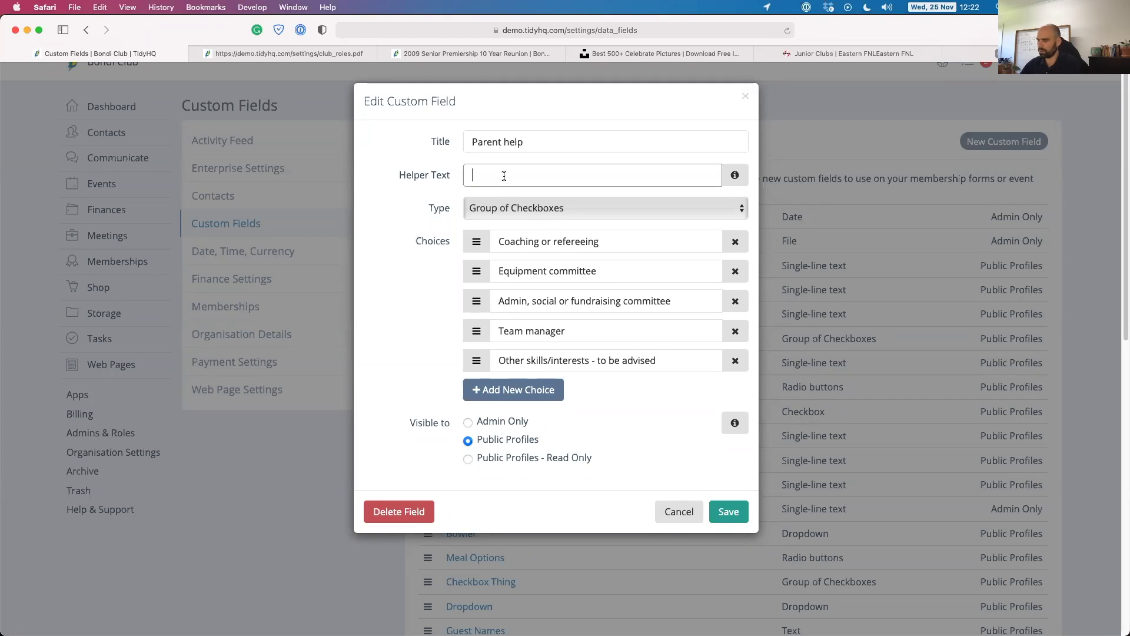
type("Which area are you able to help ")
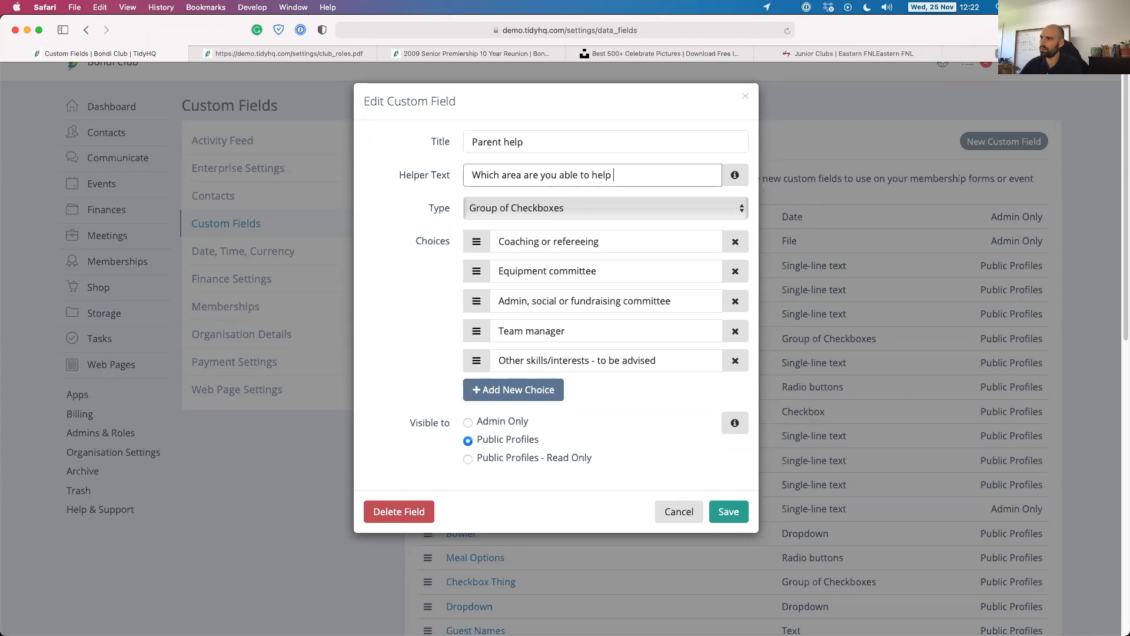
type("with?")
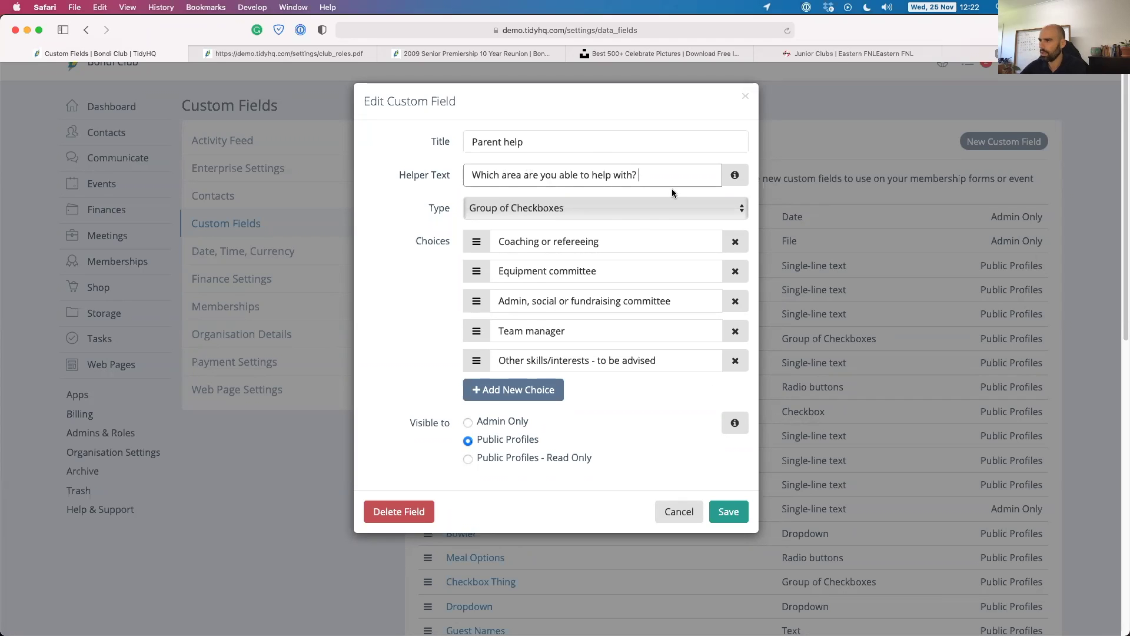
left_click(734, 513)
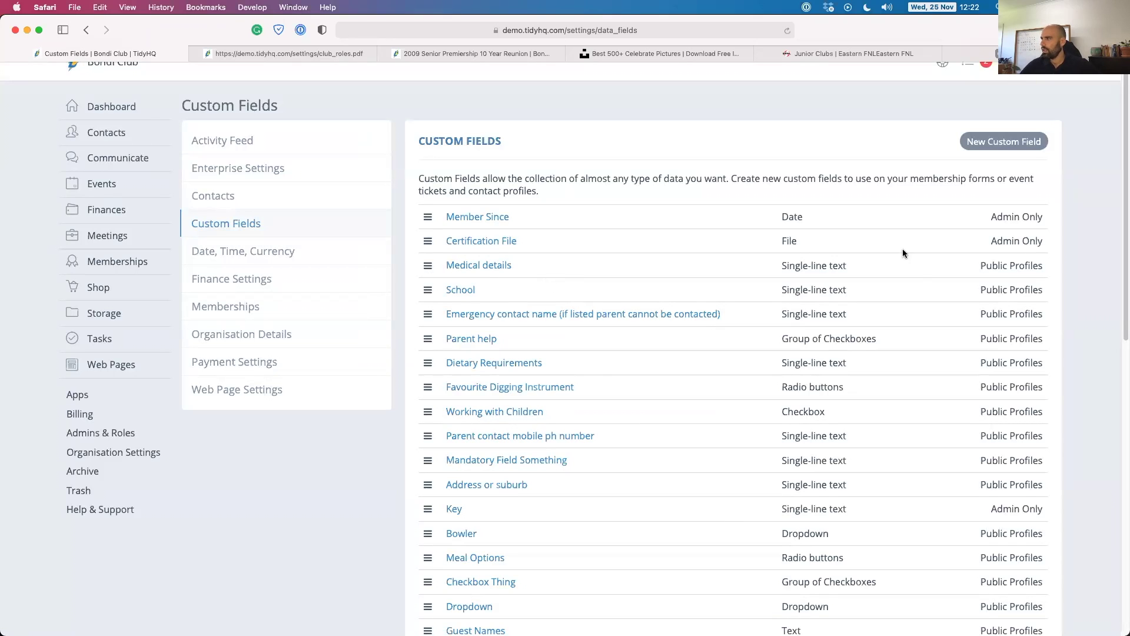
Start a new custom field titled 'Past Player?' with helper text 'Are you a past player?'.
left_click(1015, 142)
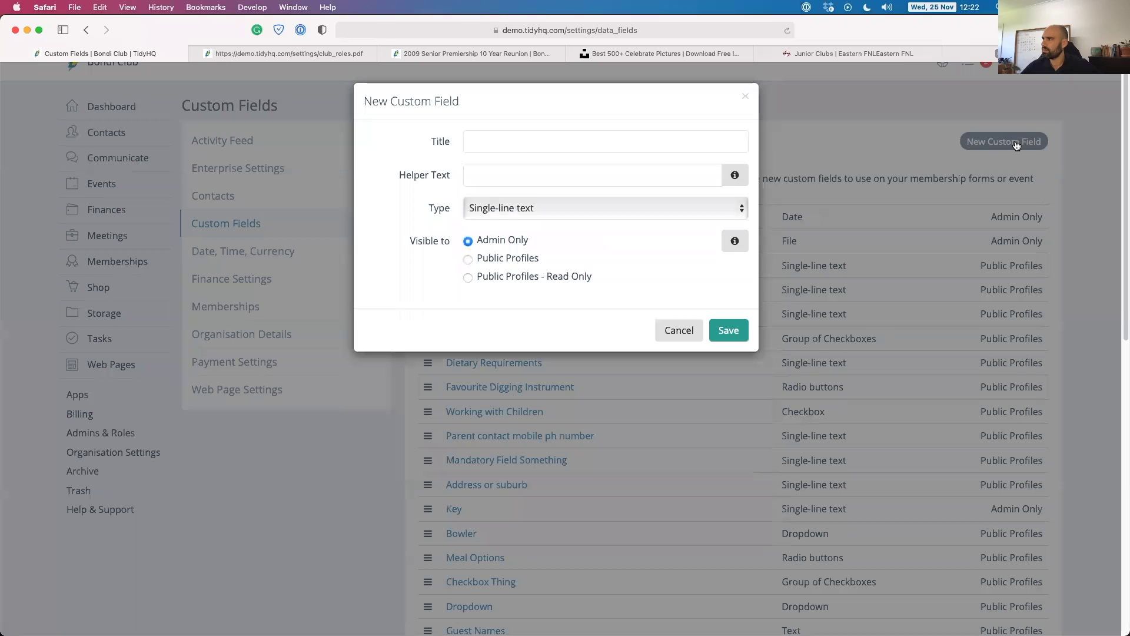
left_click(498, 136)
type("st Player?")
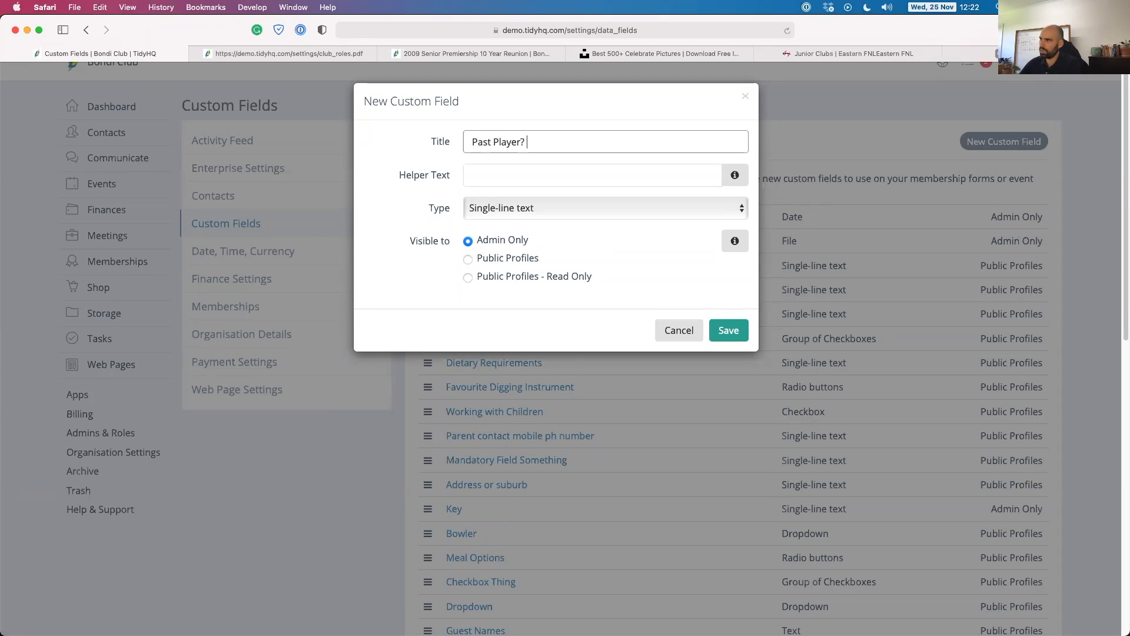
key("Tab")
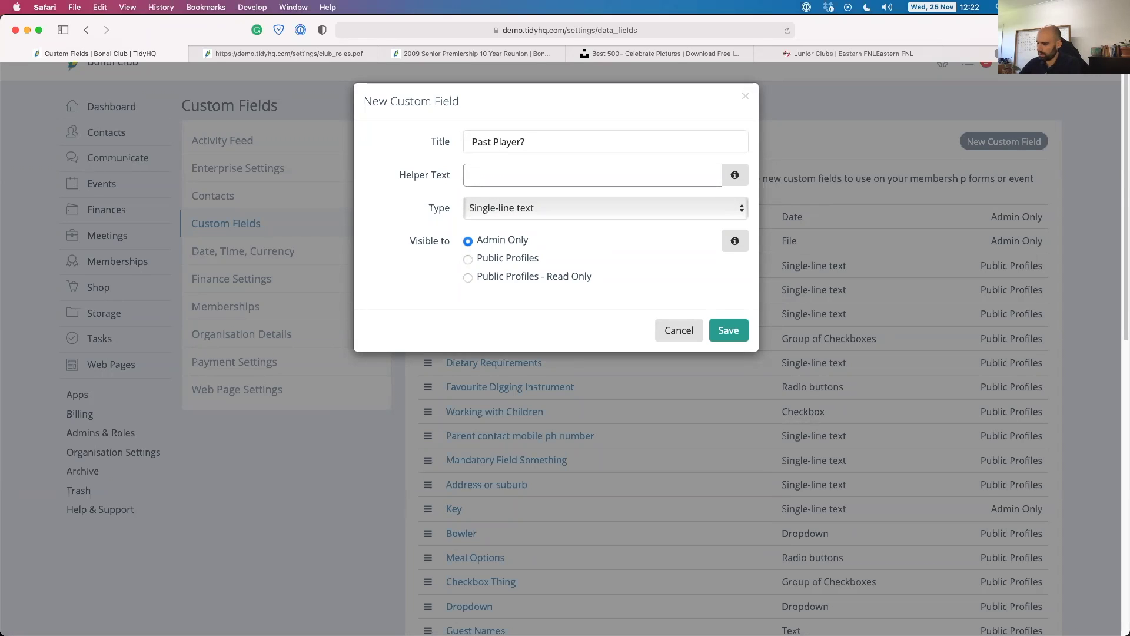
type("Are you a past player?")
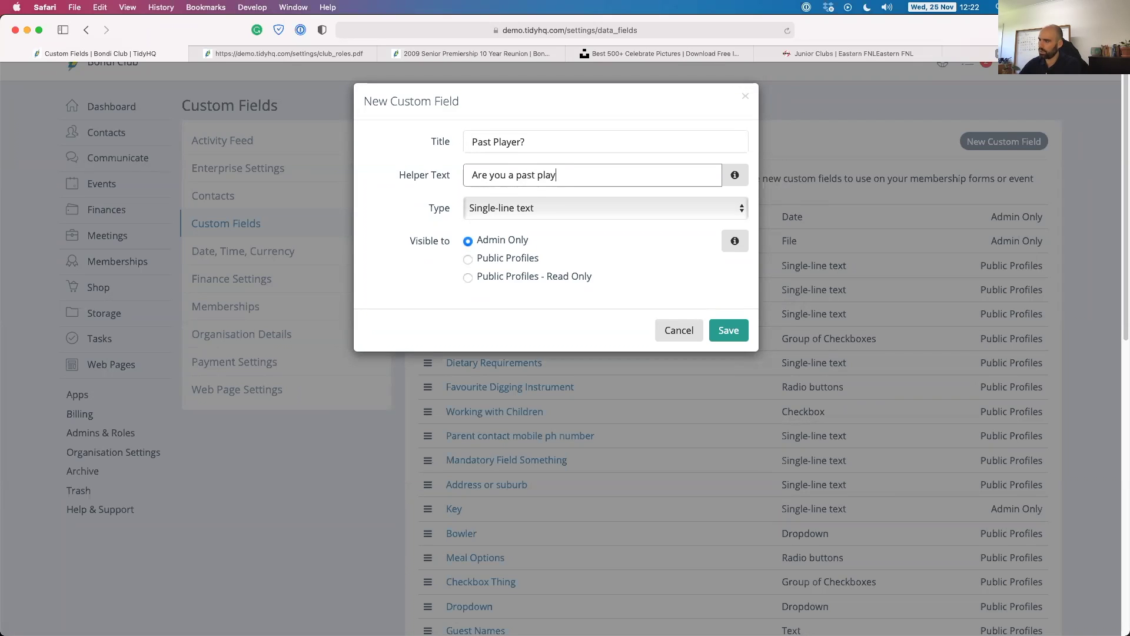
Make it a Radio buttons field with choices Yes and No, shown on Public Profiles, and save it.
left_click(567, 205)
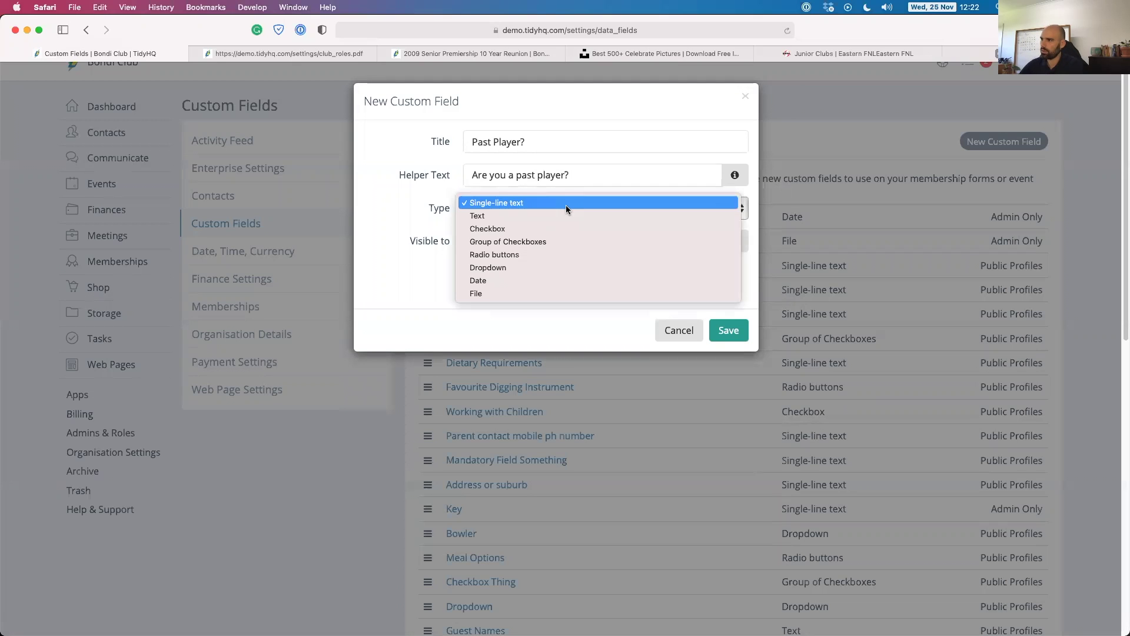
left_click(508, 254)
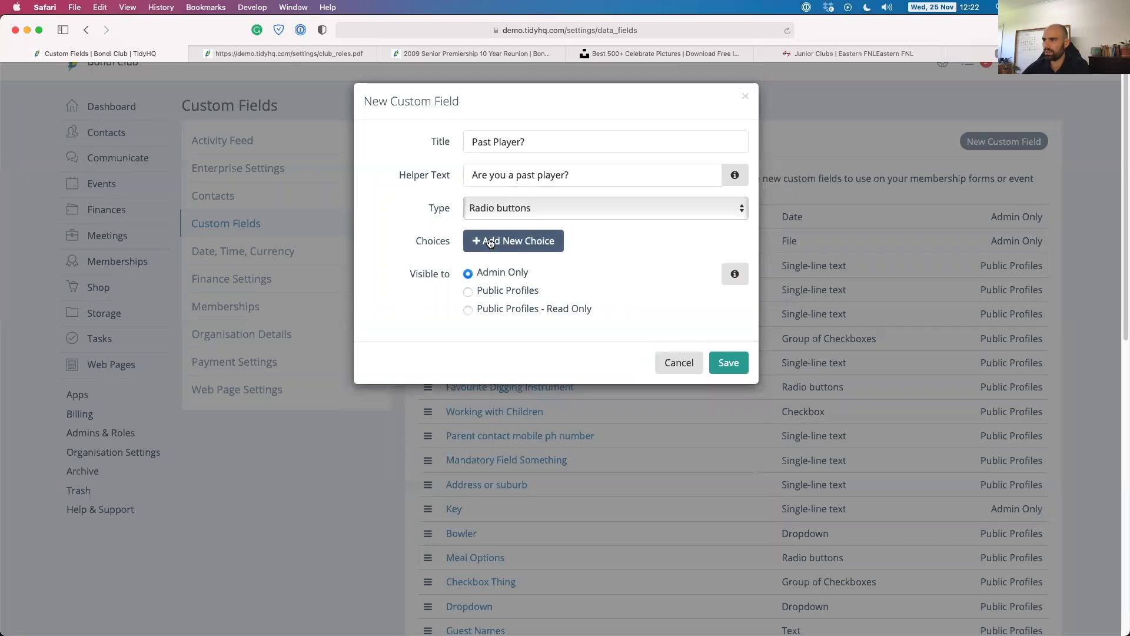
left_click(490, 243)
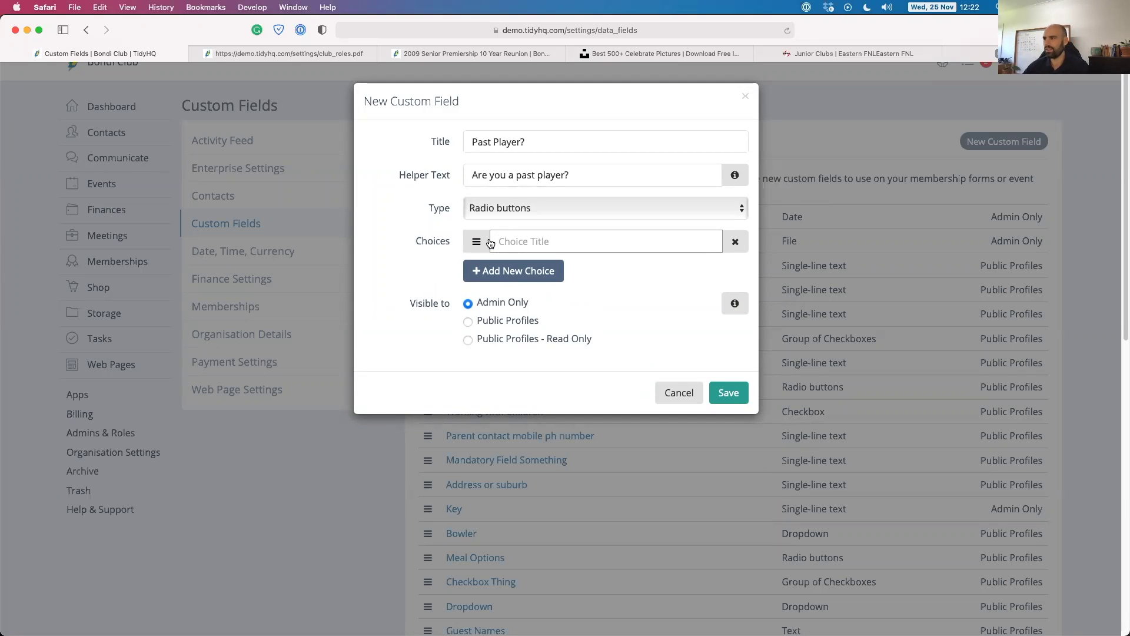
type("Yes")
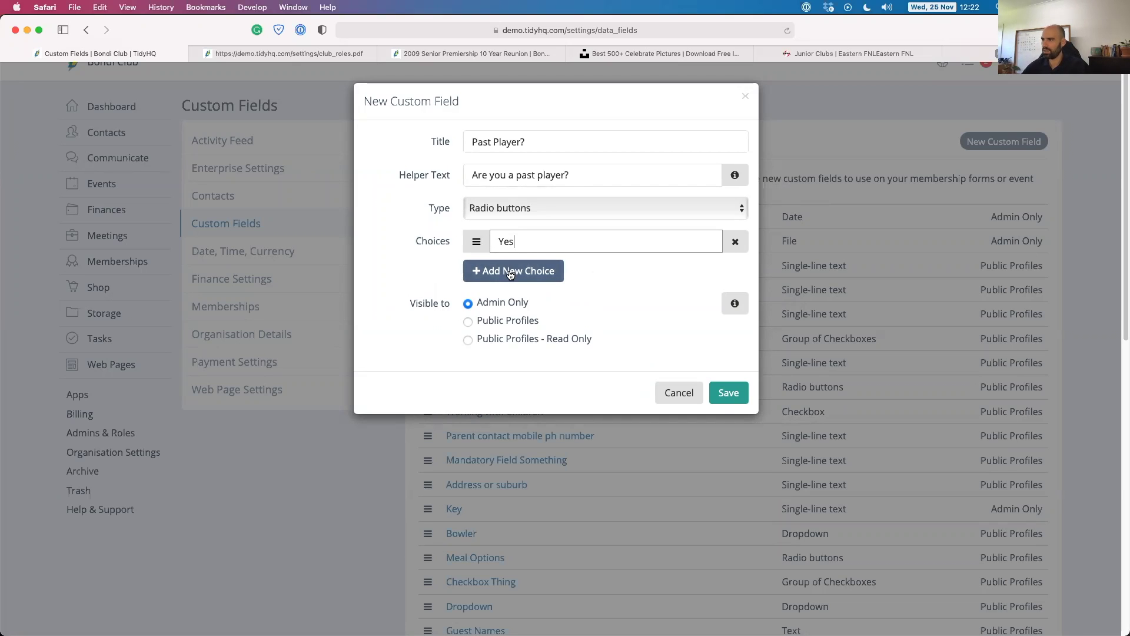
left_click(515, 269)
type("No")
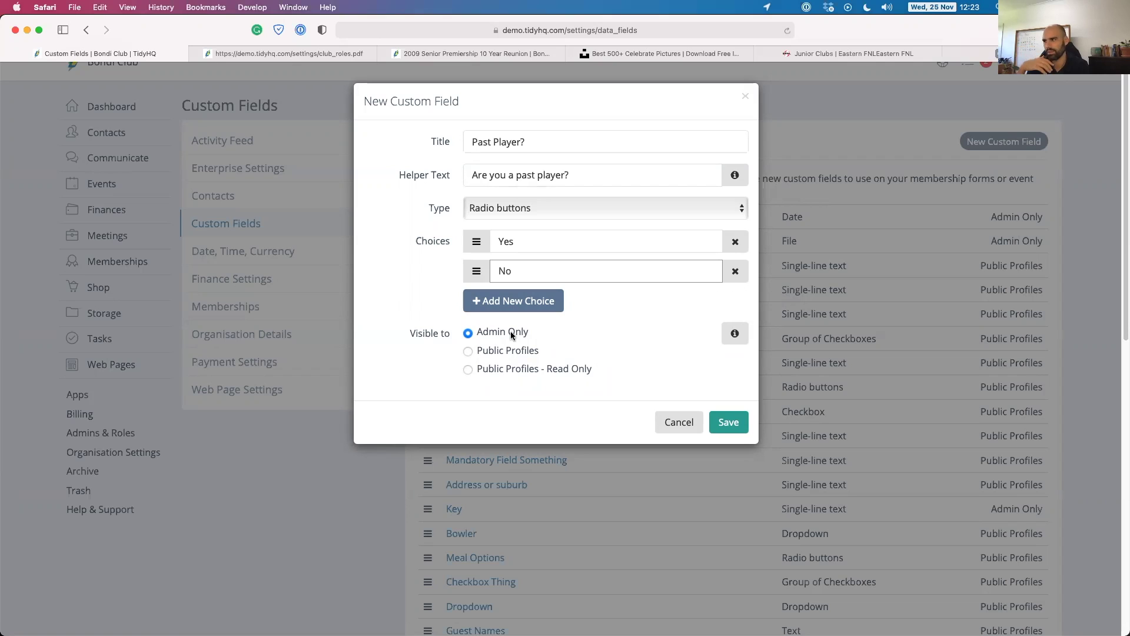
left_click(502, 367)
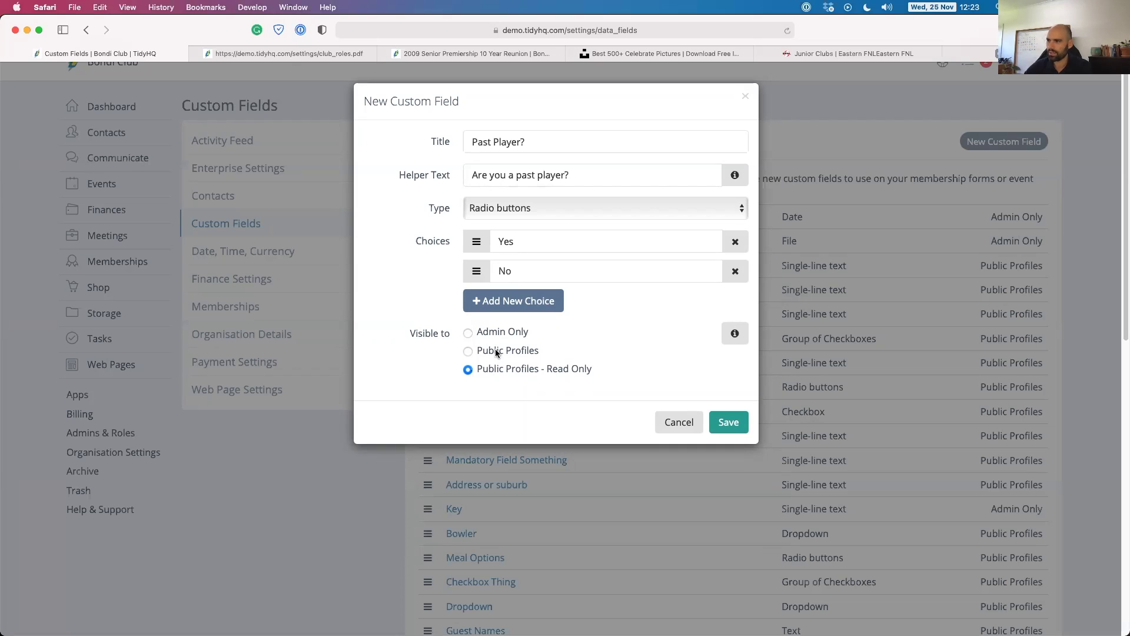
left_click(497, 353)
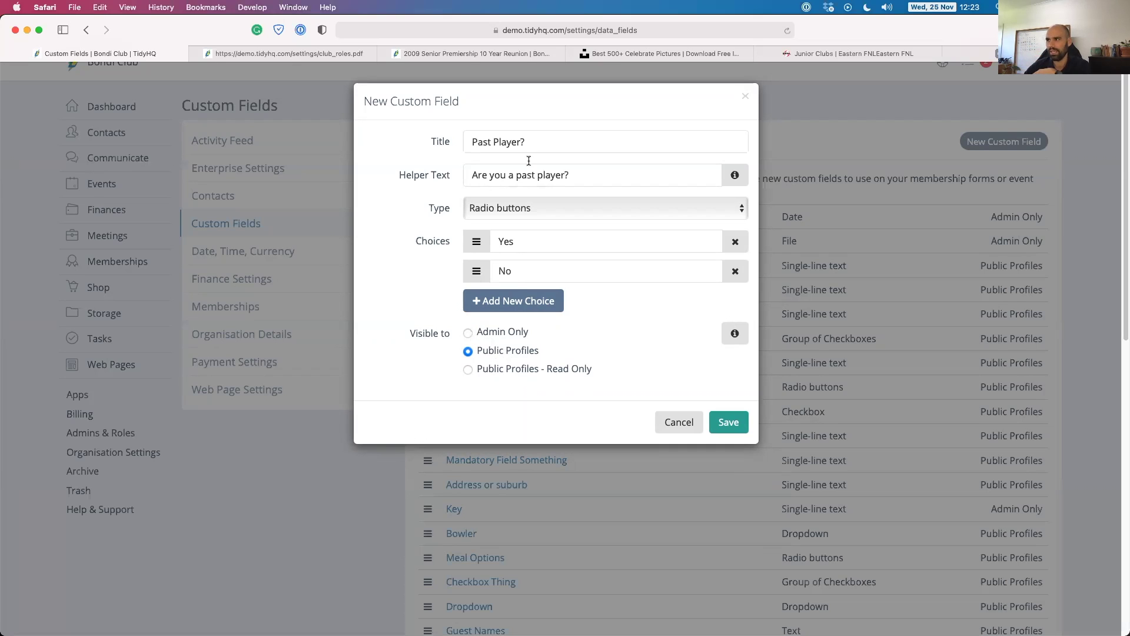
left_click(729, 423)
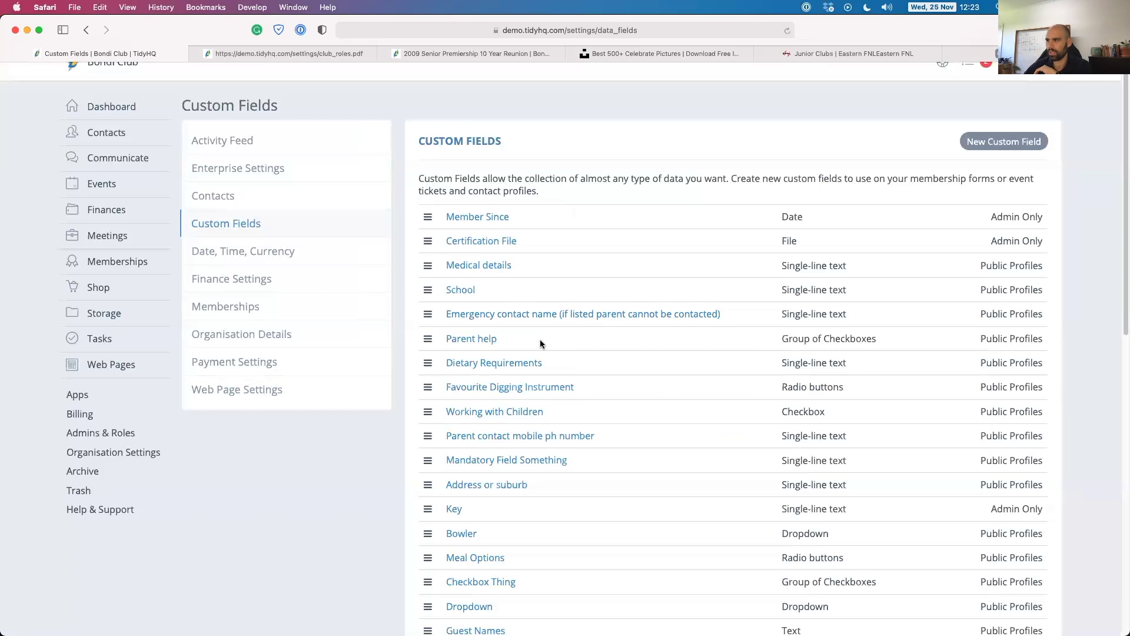
Drag the Past Player? row up to sit directly below Parent help and check the list.
scroll(541, 343, "down", 15)
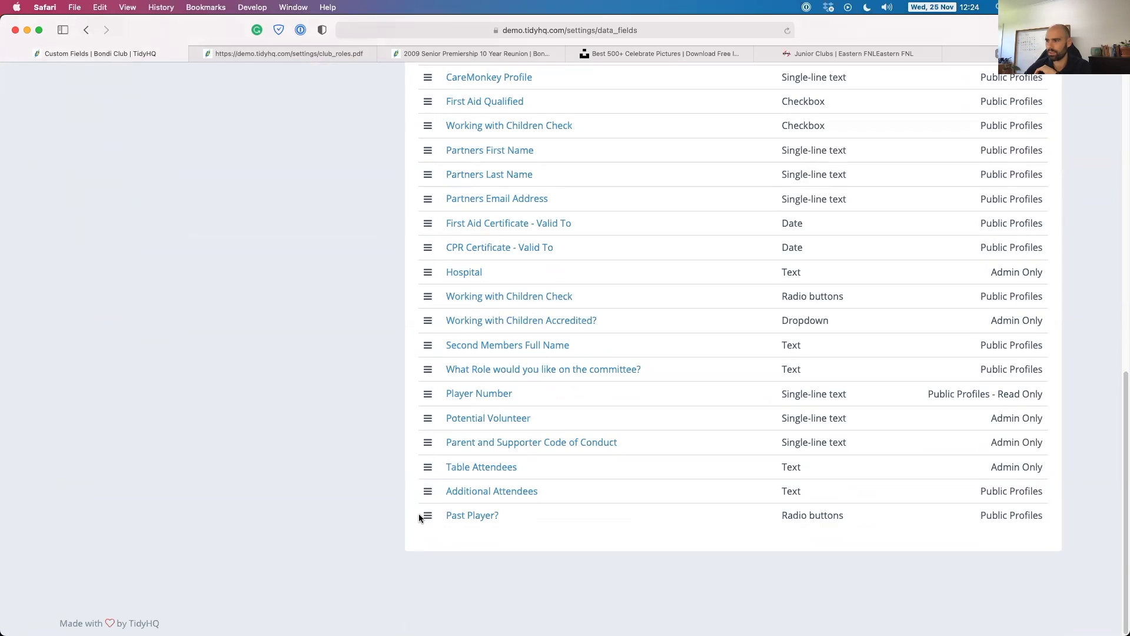
left_click_drag(426, 515, 449, 146)
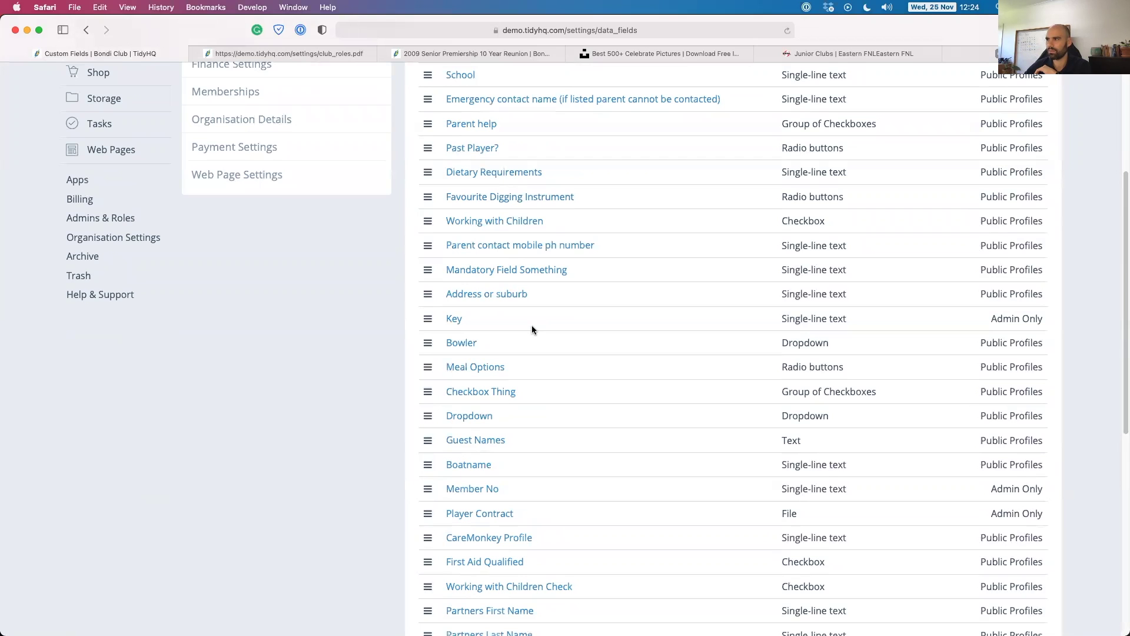
scroll(535, 312, "down", 1)
scroll(536, 314, "down", 5)
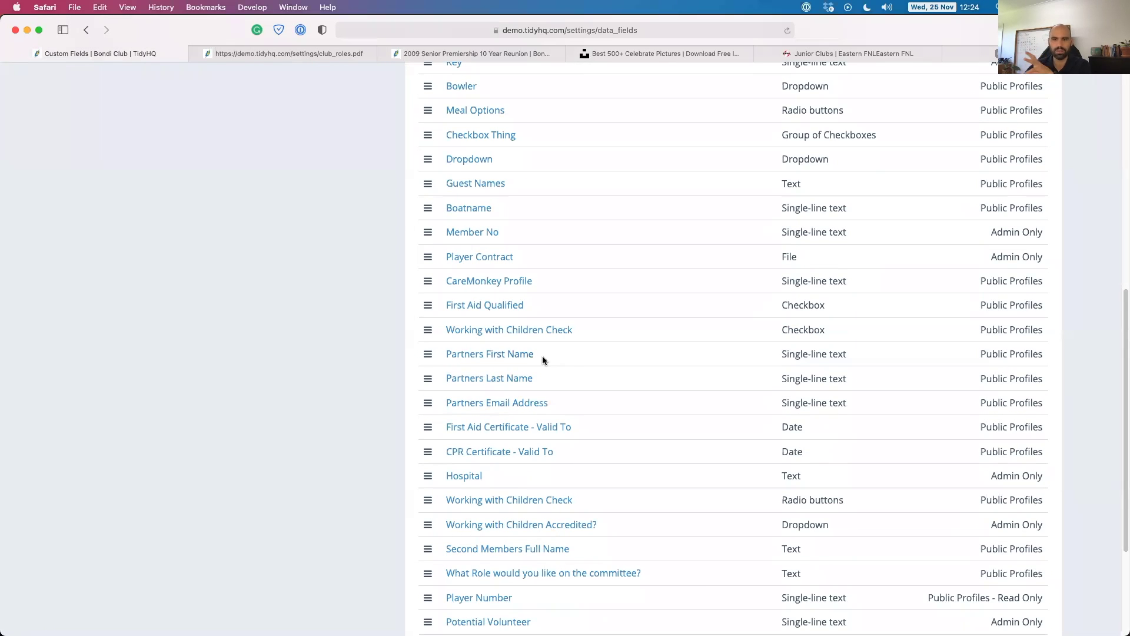
scroll(616, 371, "down", 1)
scroll(615, 372, "down", 3)
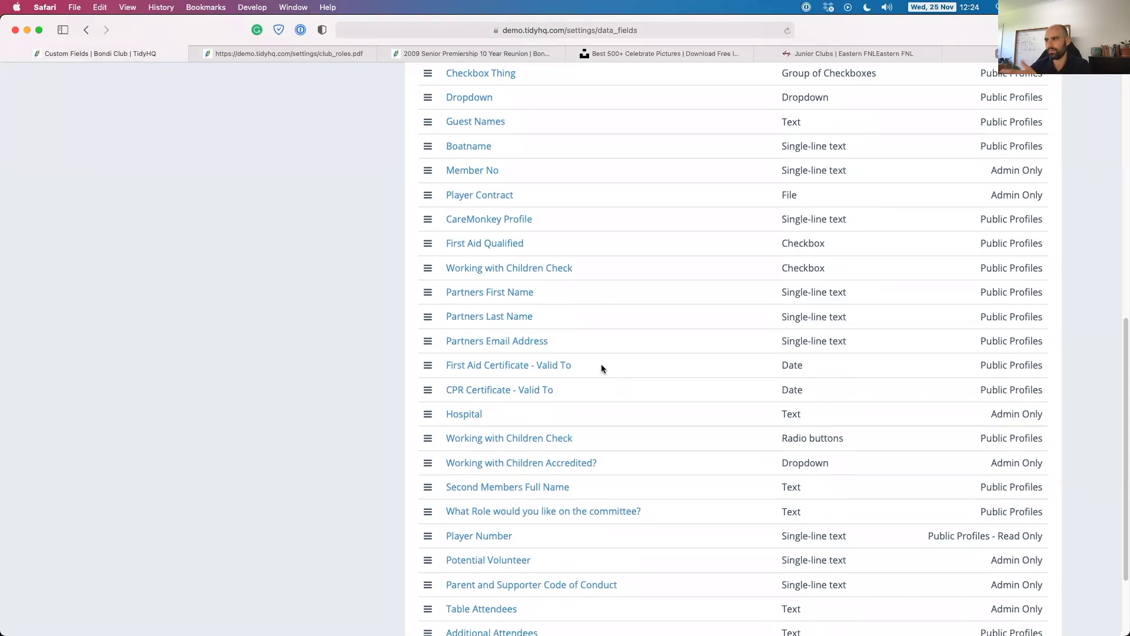
scroll(581, 396, "up", 1)
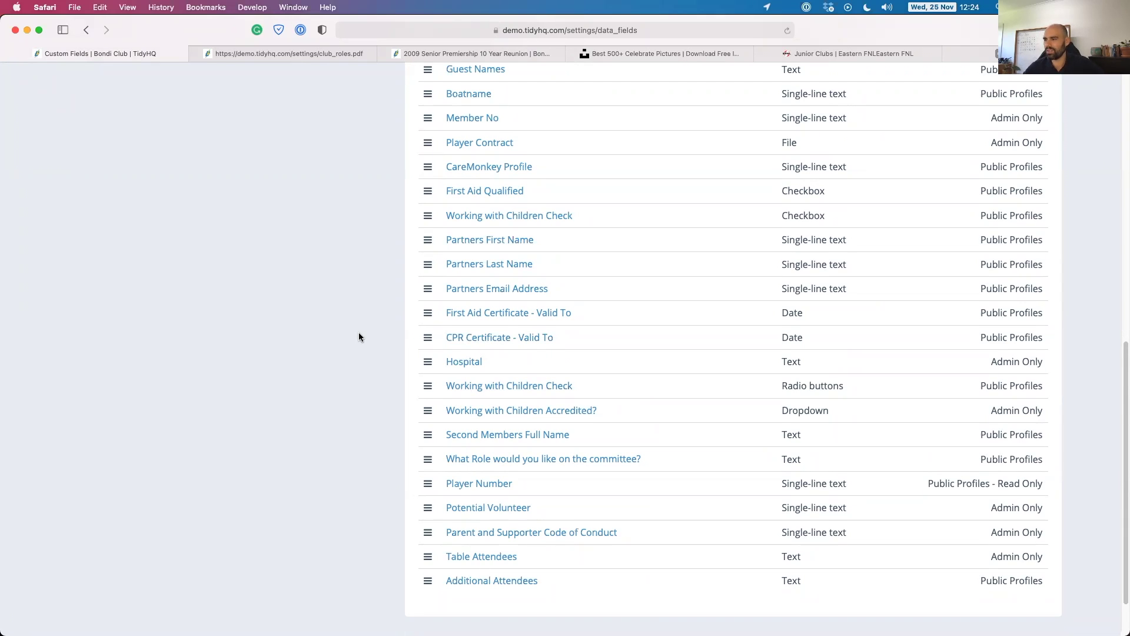
scroll(359, 332, "up", 5)
scroll(356, 332, "up", 4)
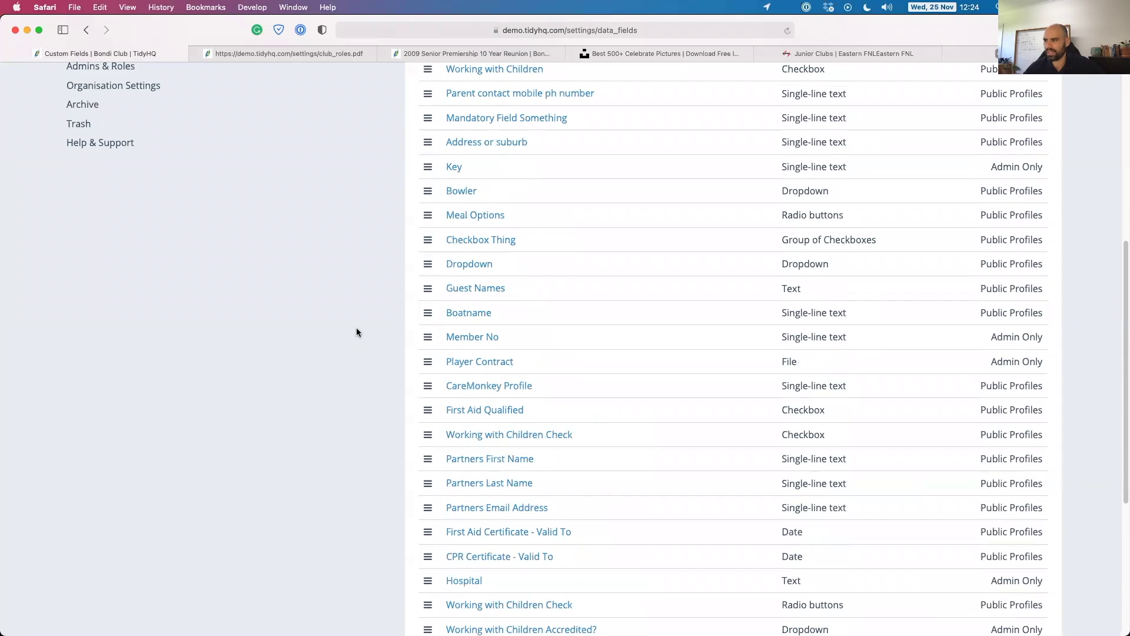
scroll(390, 391, "up", 10)
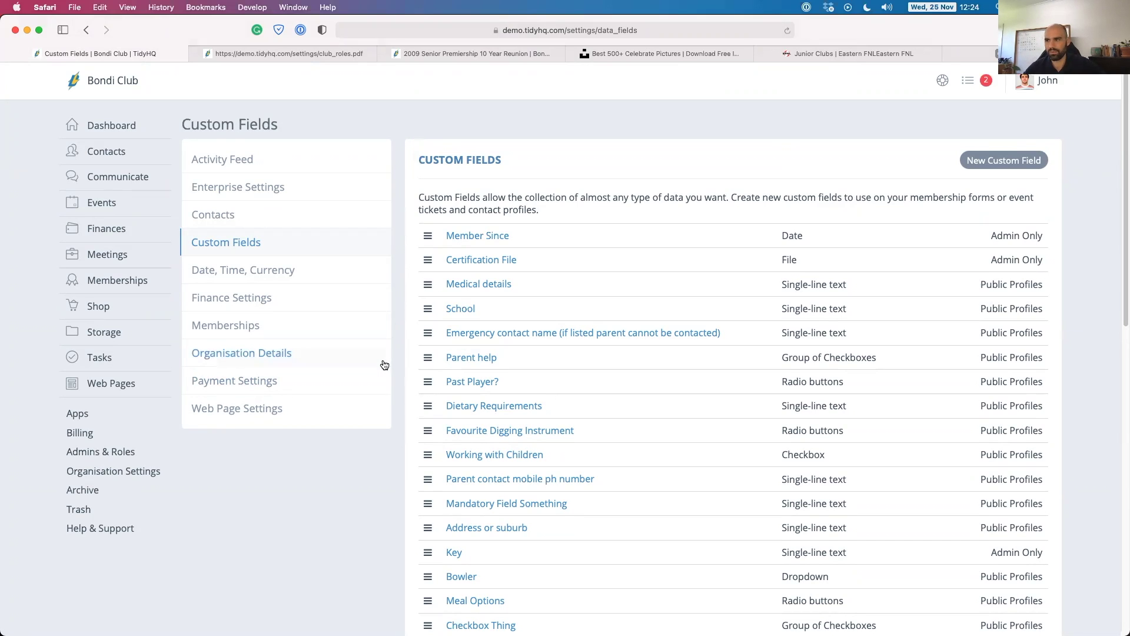
Confirm the financial year starts in January, then view Finance Settings with GST at 0.10.
left_click(204, 271)
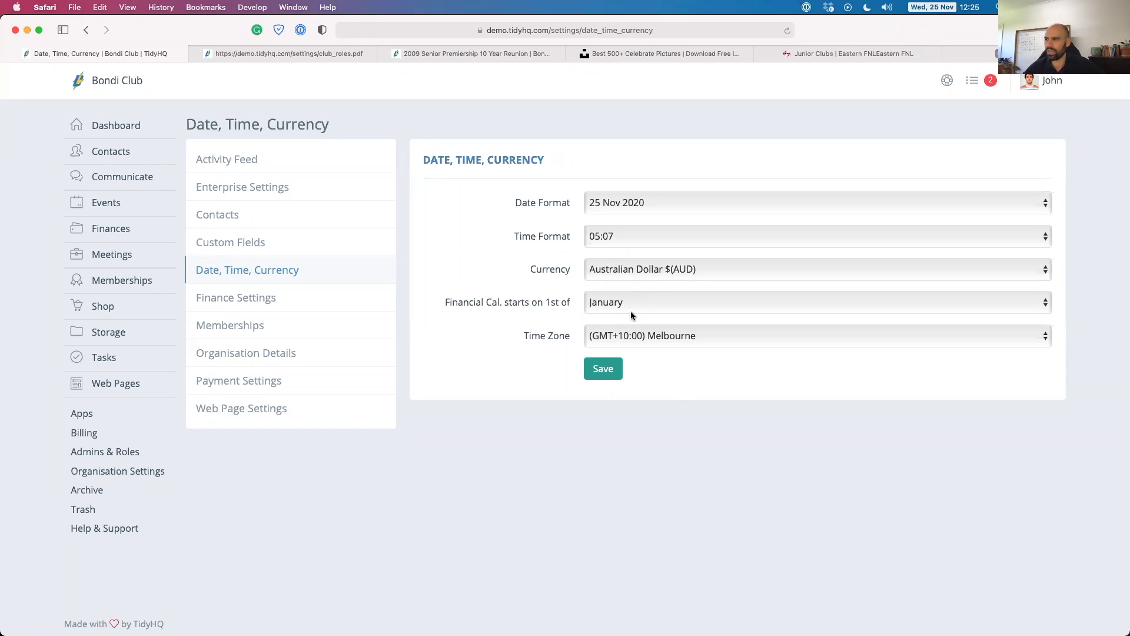
left_click(624, 303)
left_click(536, 298)
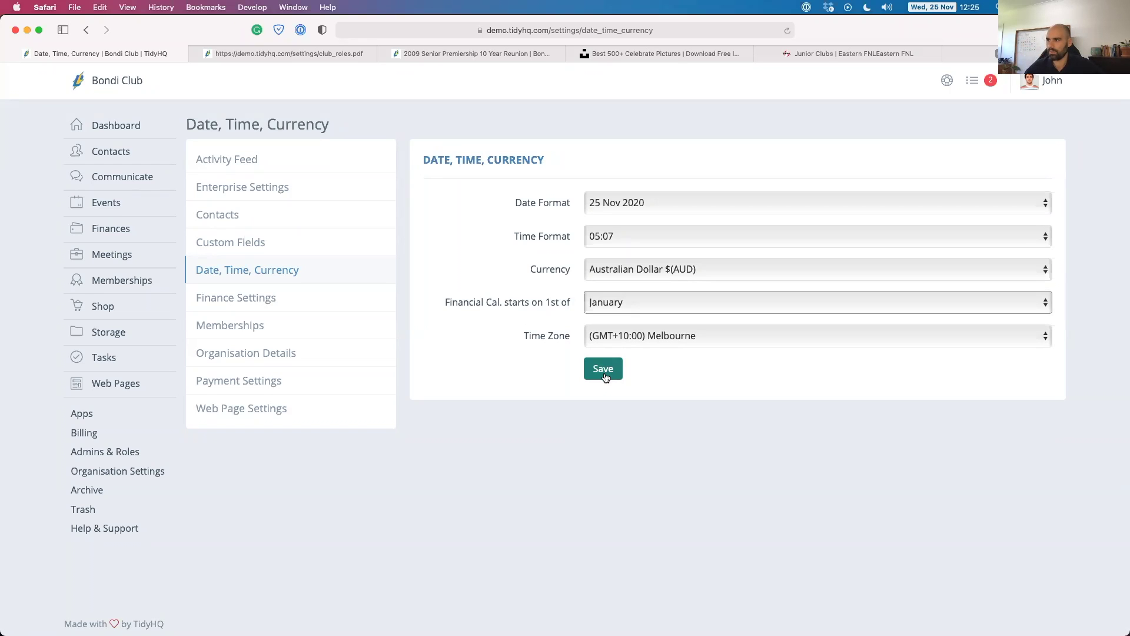
left_click(214, 296)
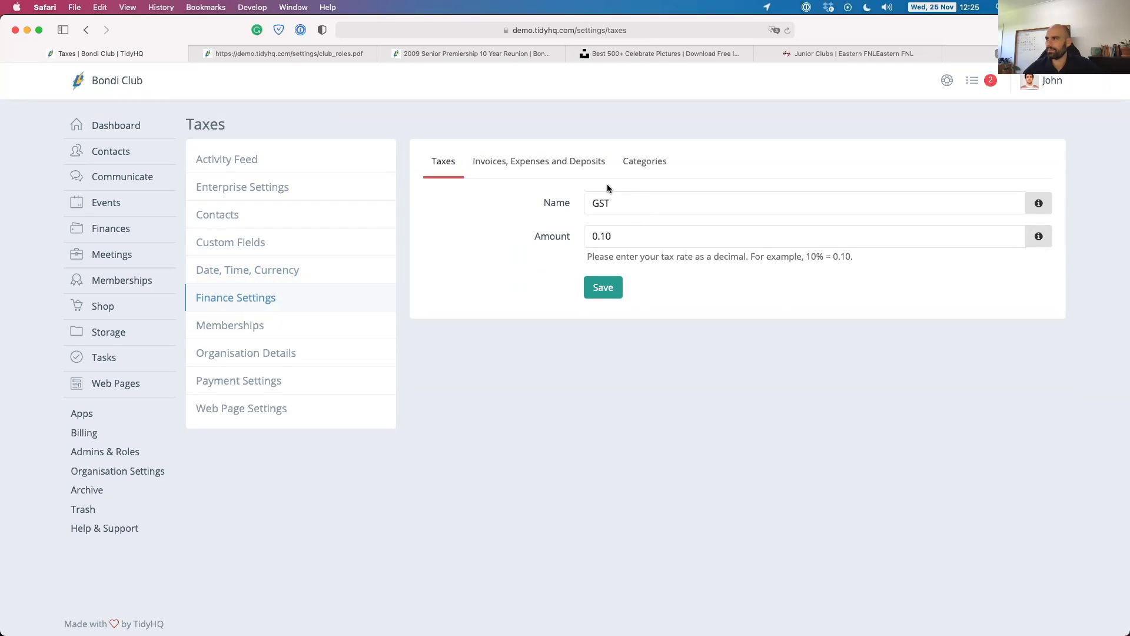
Review the organisation number, footer and payment information on the Invoices, Expenses and Deposits tab, then view Categories.
left_click(522, 162)
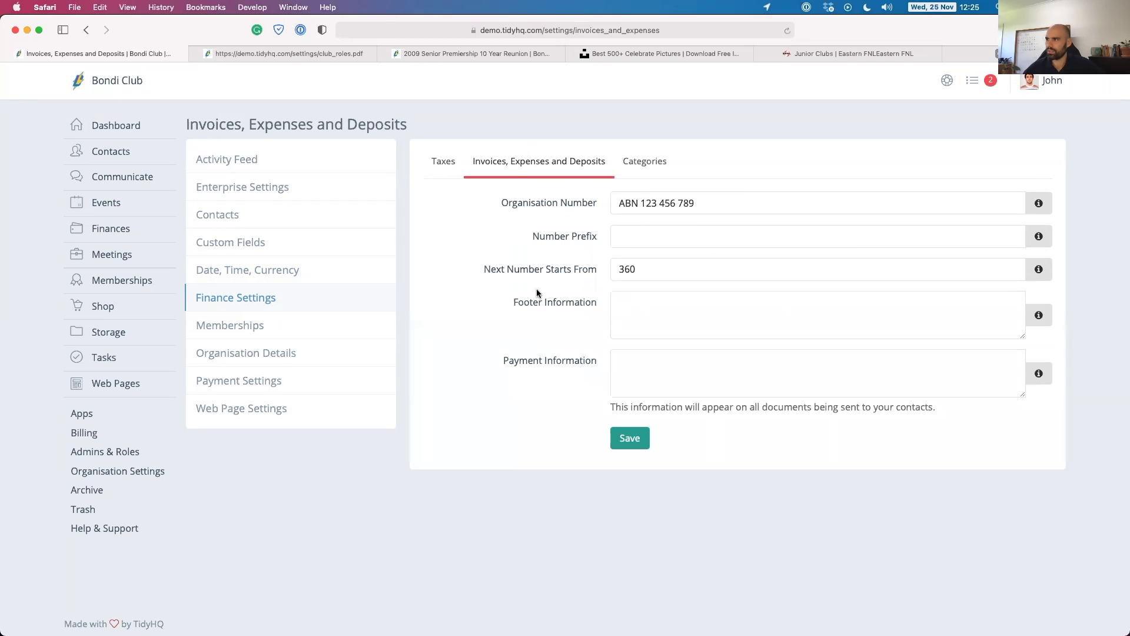
left_click_drag(723, 203, 567, 202)
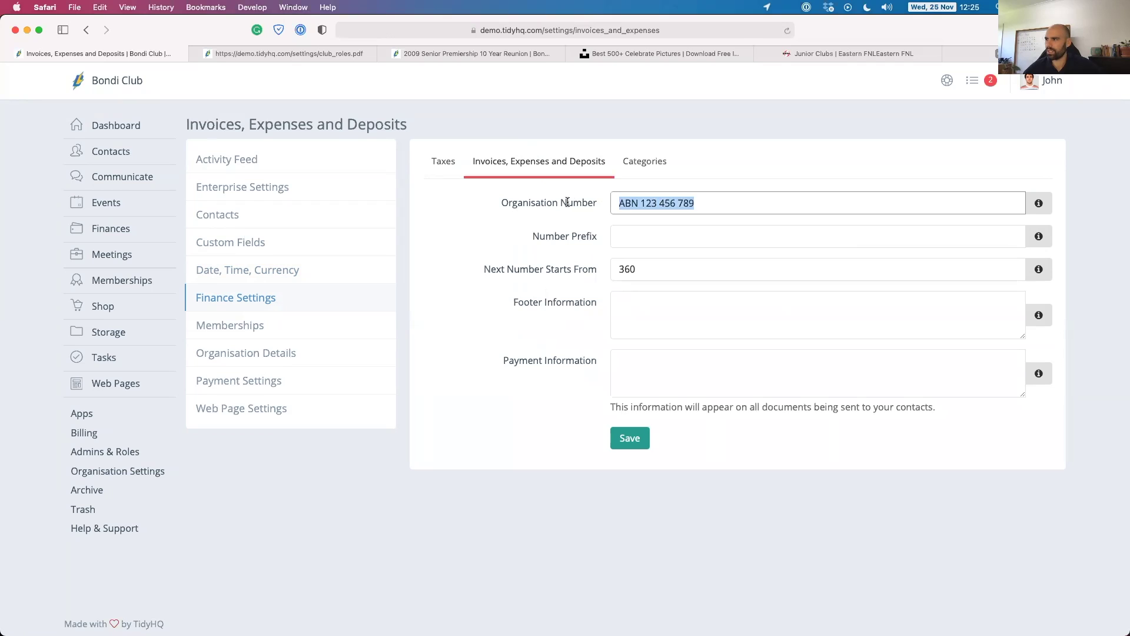
left_click(589, 270)
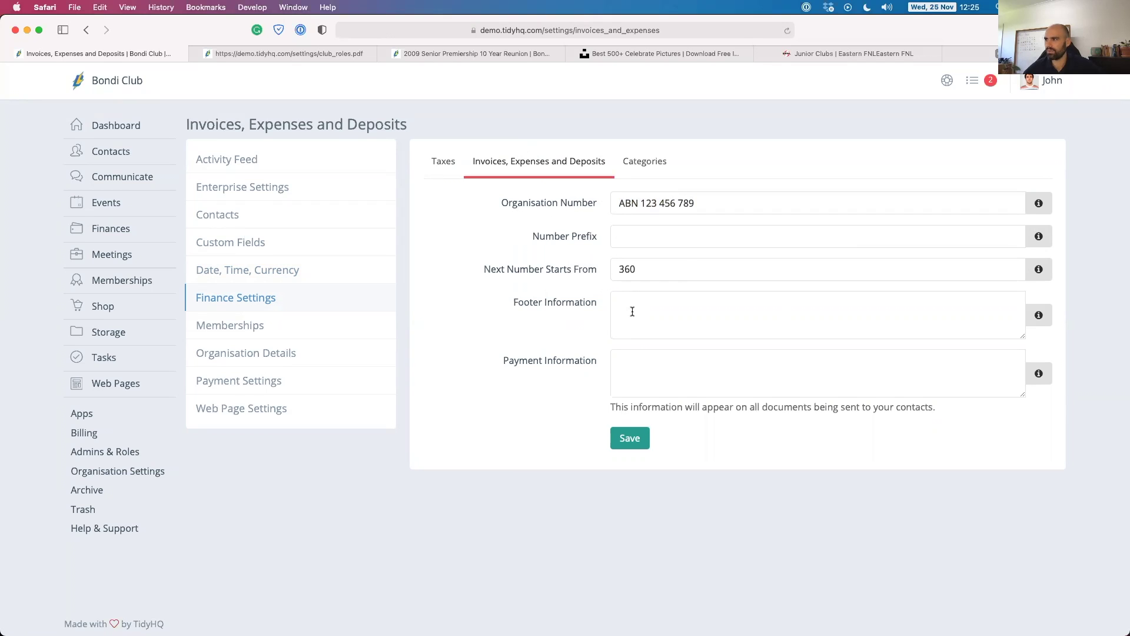
left_click(637, 332)
left_click(630, 363)
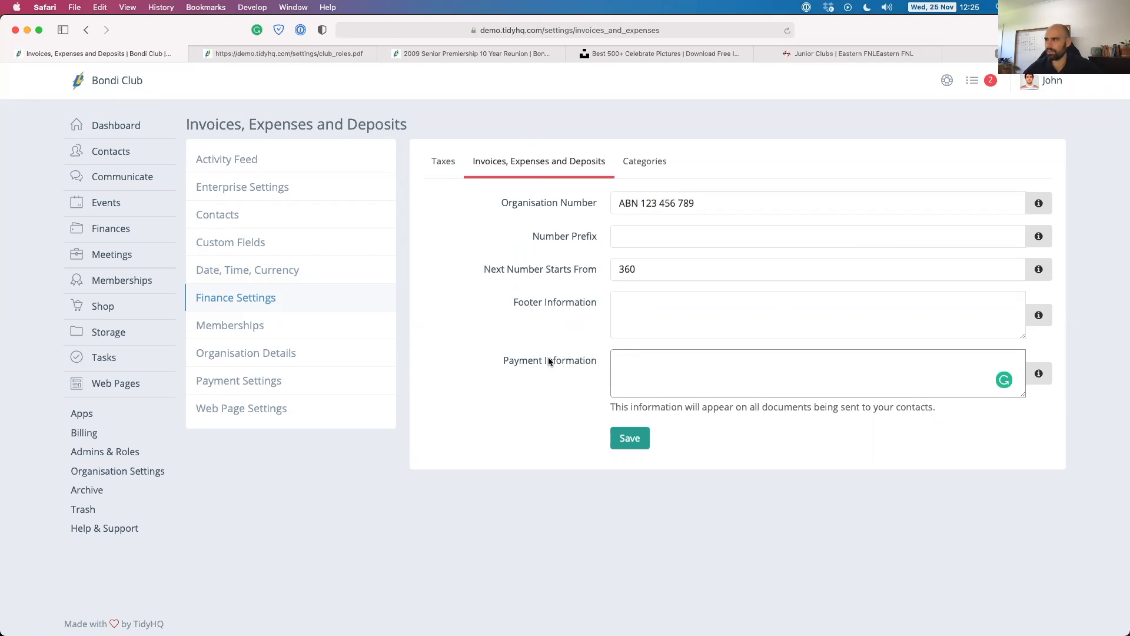
left_click(635, 304)
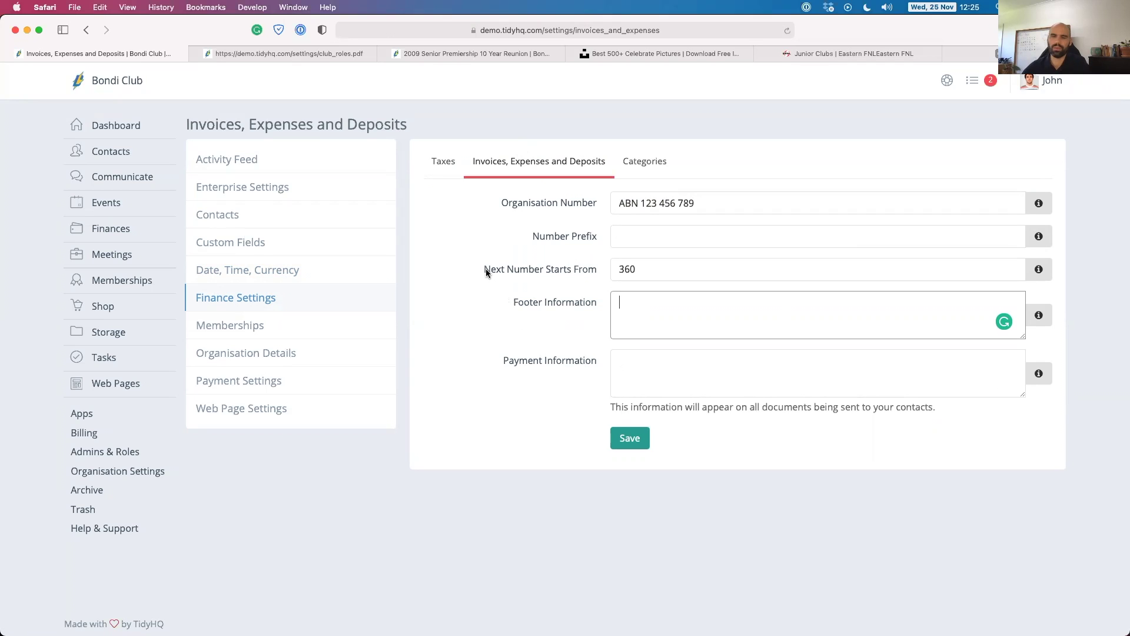
left_click(642, 161)
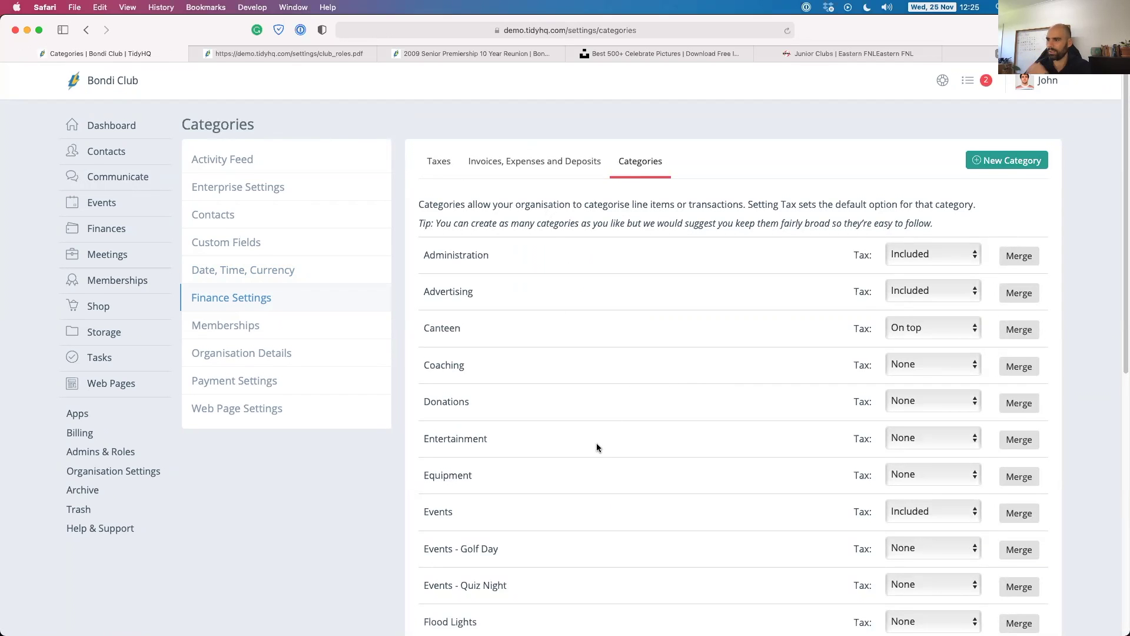
Add the finance category 'Events - Past Player Events' with its tax set to Included.
scroll(600, 429, "down", 1)
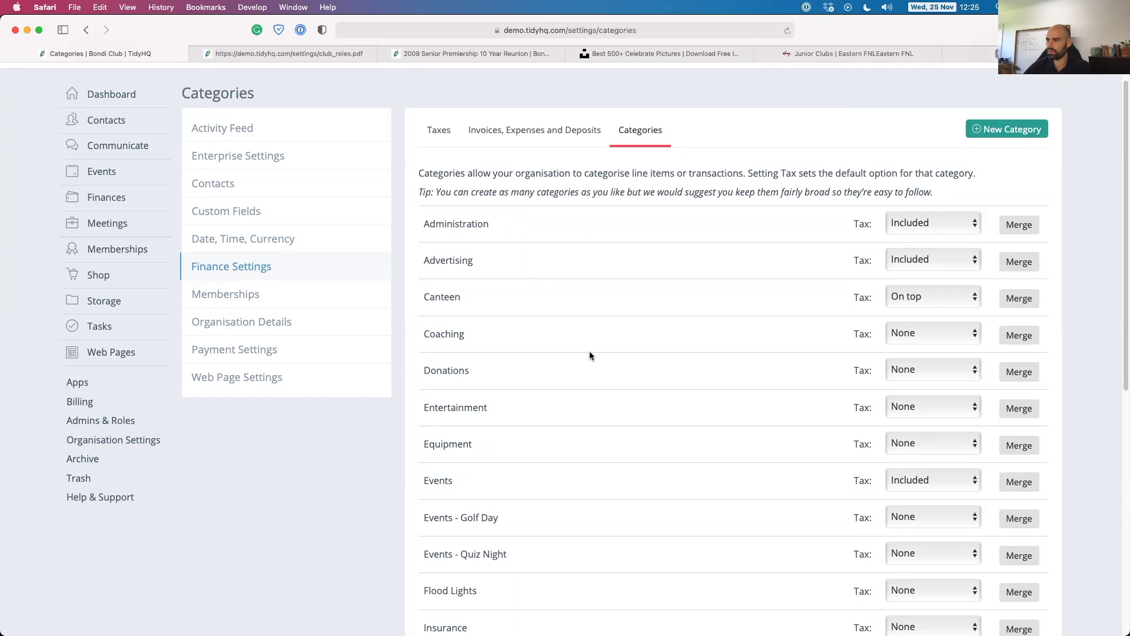
left_click(996, 131)
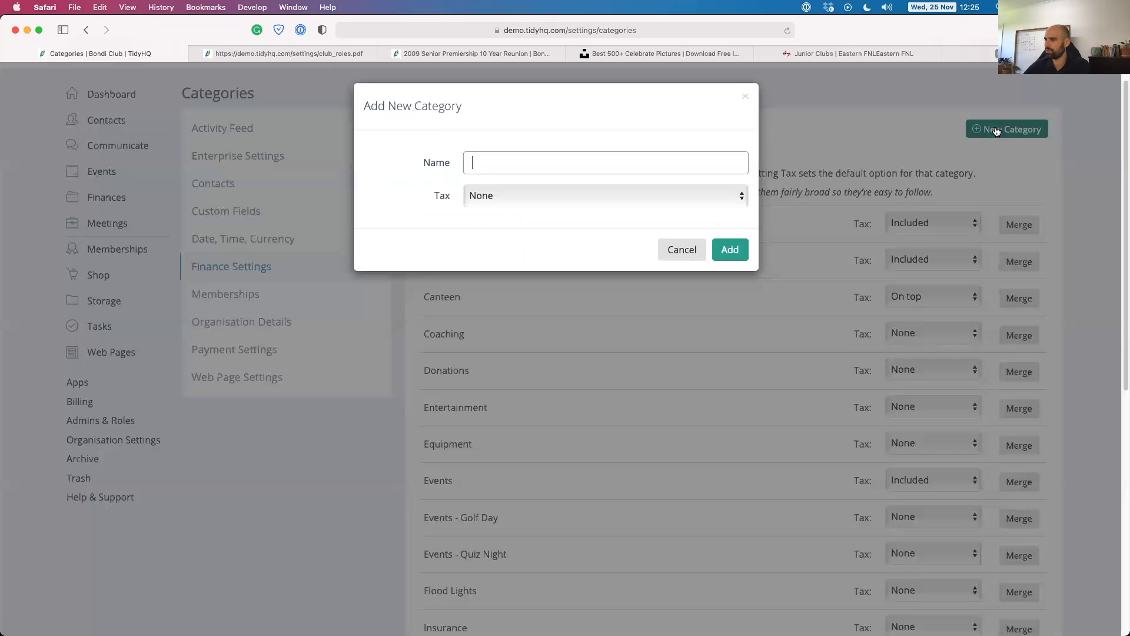
type("Events")
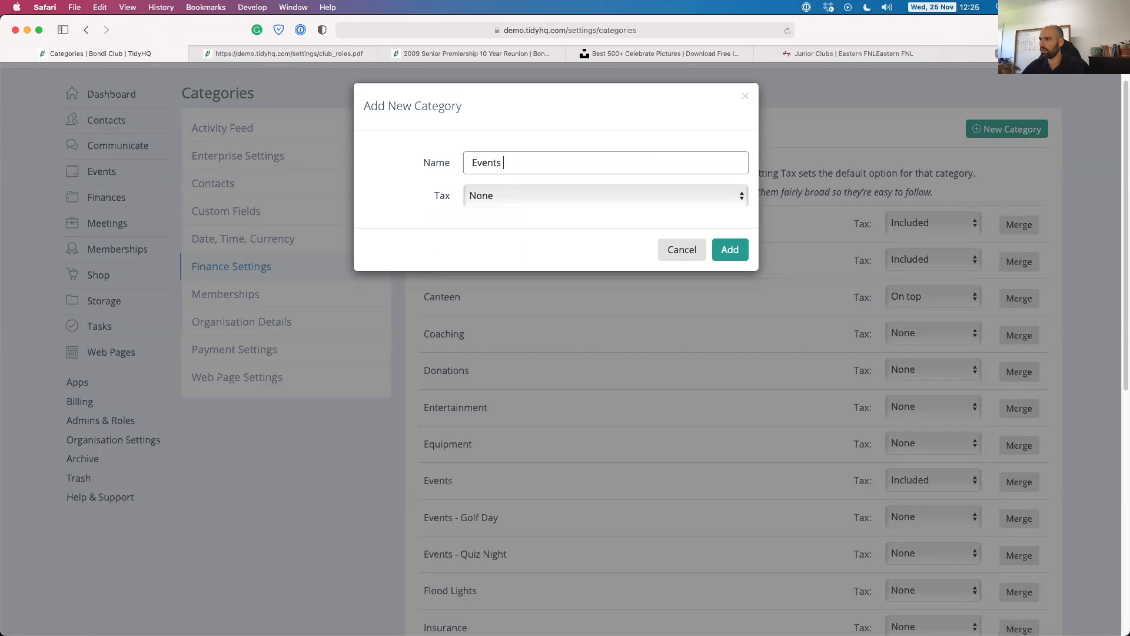
type(" - Past Player Events")
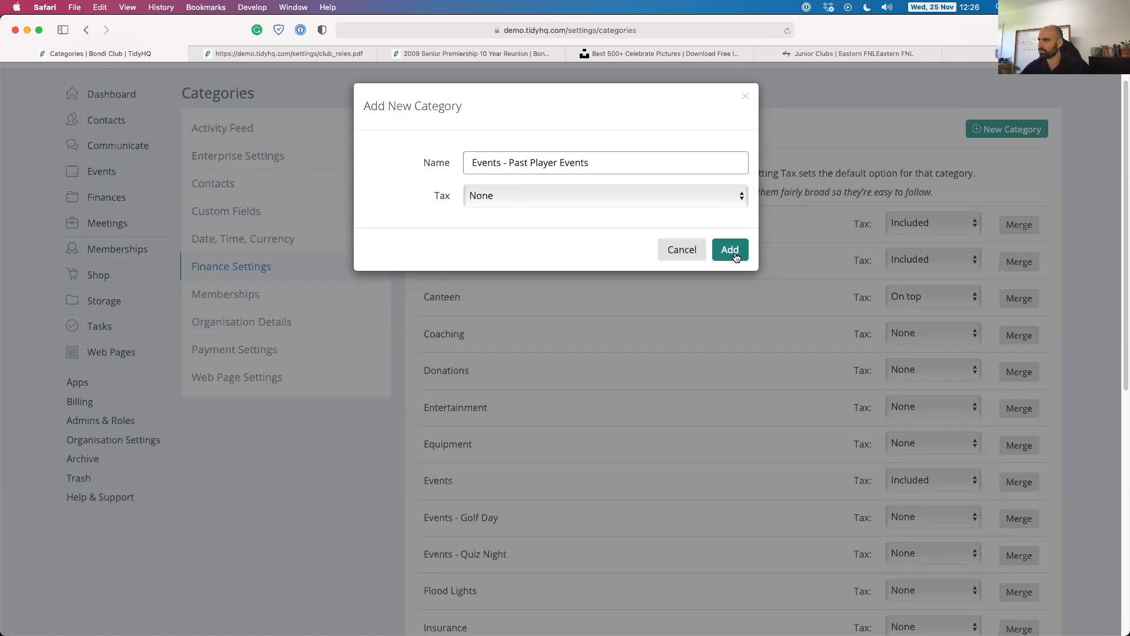
left_click(680, 195)
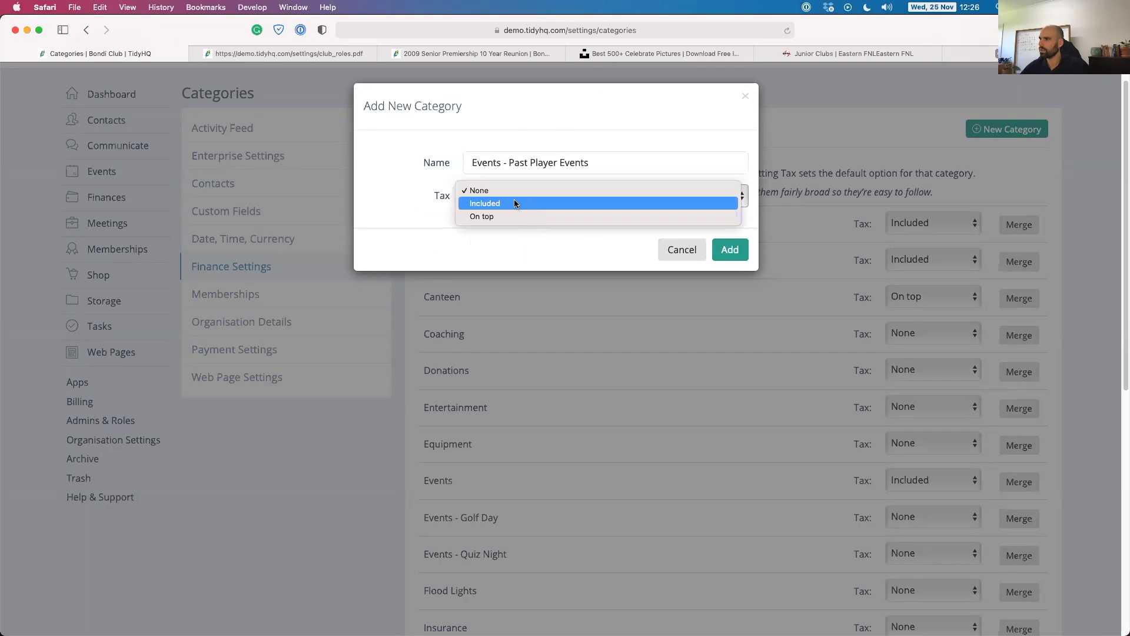
left_click(517, 203)
left_click(737, 252)
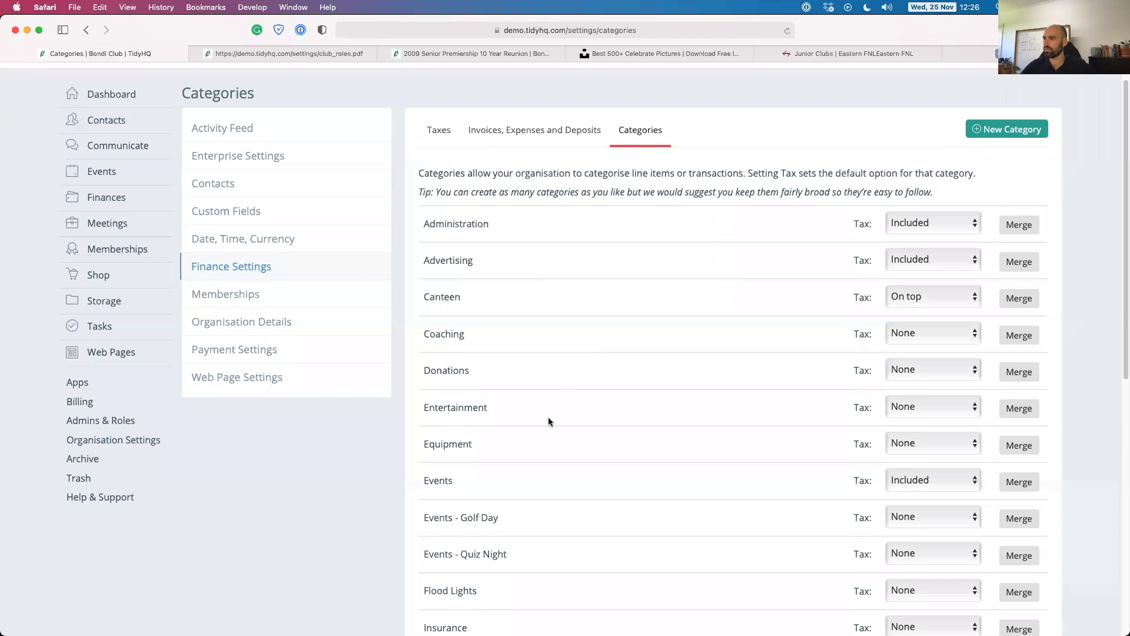
Refresh the categories list and confirm the new category sorts among the Events entries.
scroll(547, 421, "down", 2)
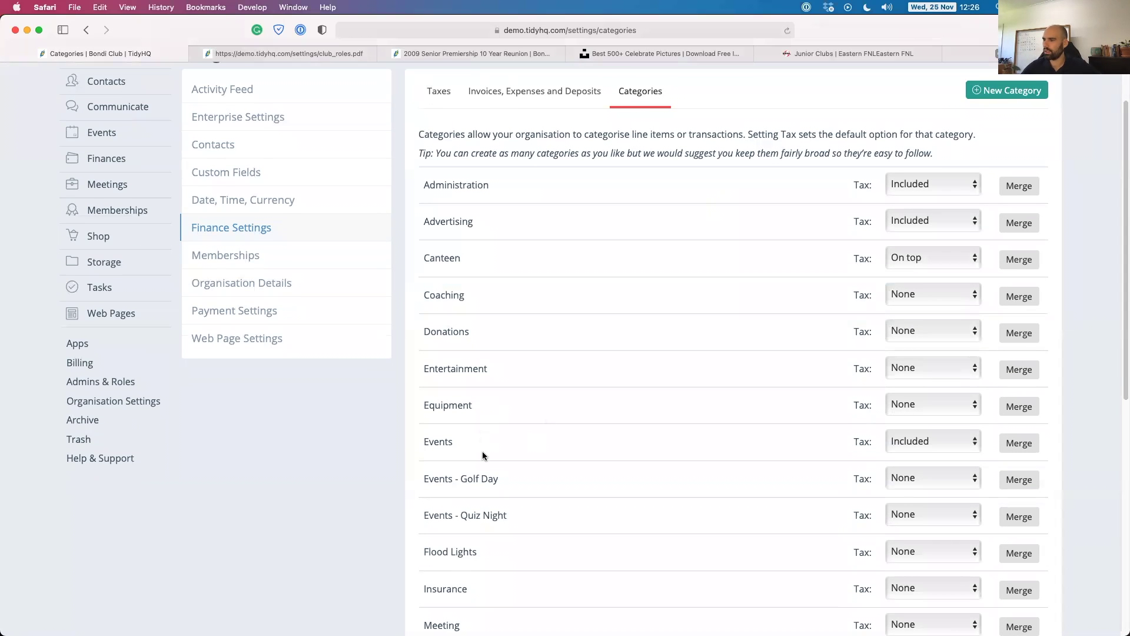
scroll(480, 451, "down", 1)
scroll(492, 293, "up", 3)
scroll(486, 427, "down", 5)
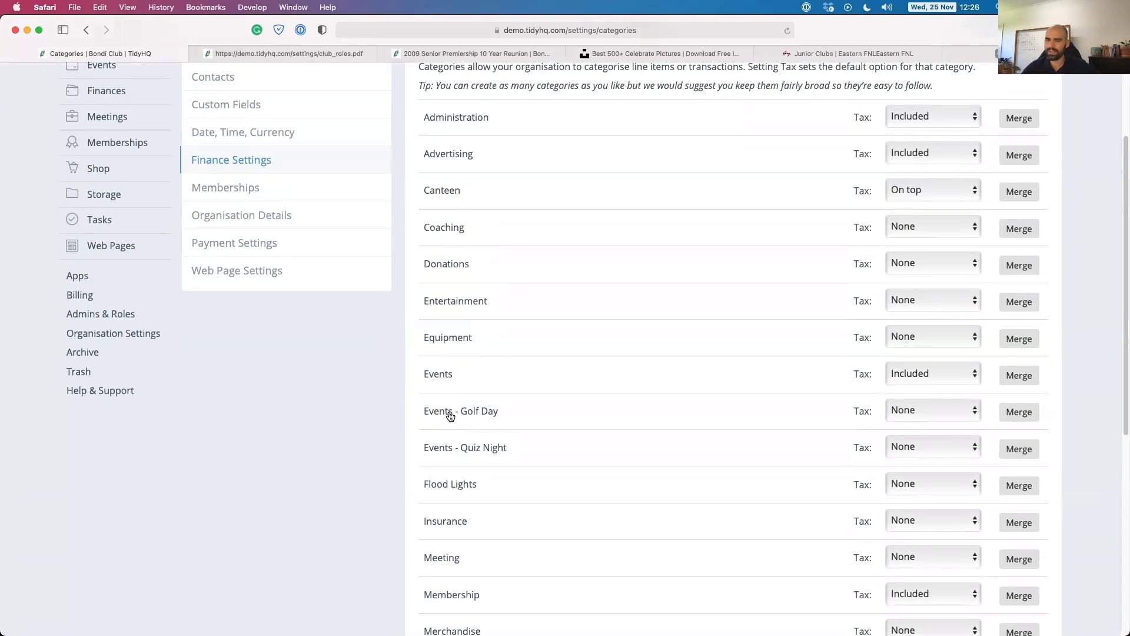
scroll(465, 395, "down", 2)
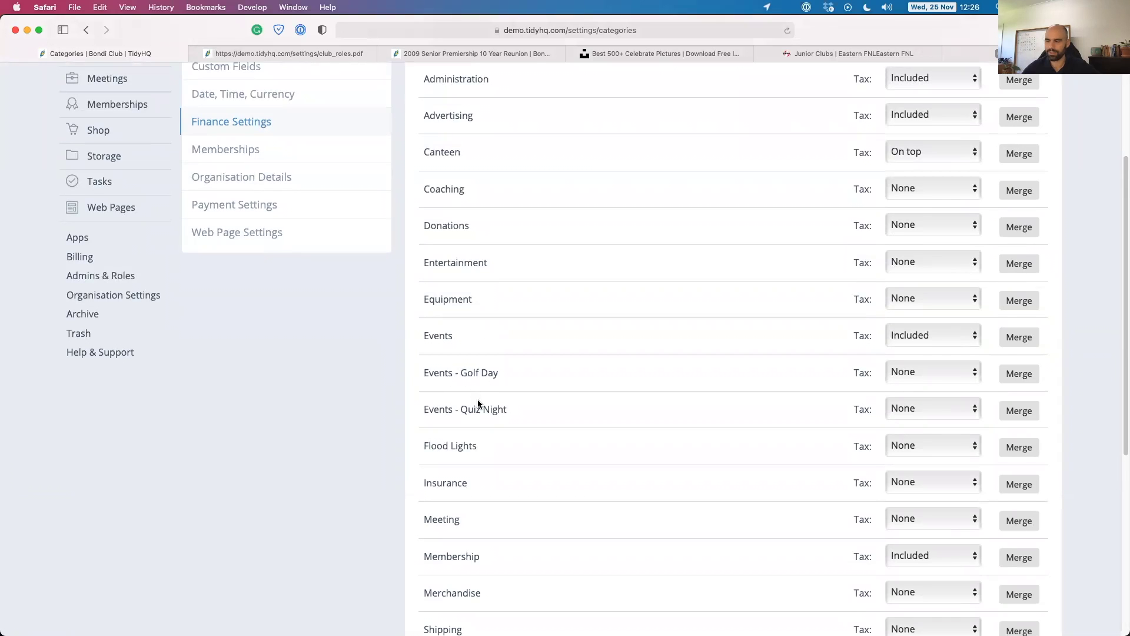
scroll(503, 421, "down", 10)
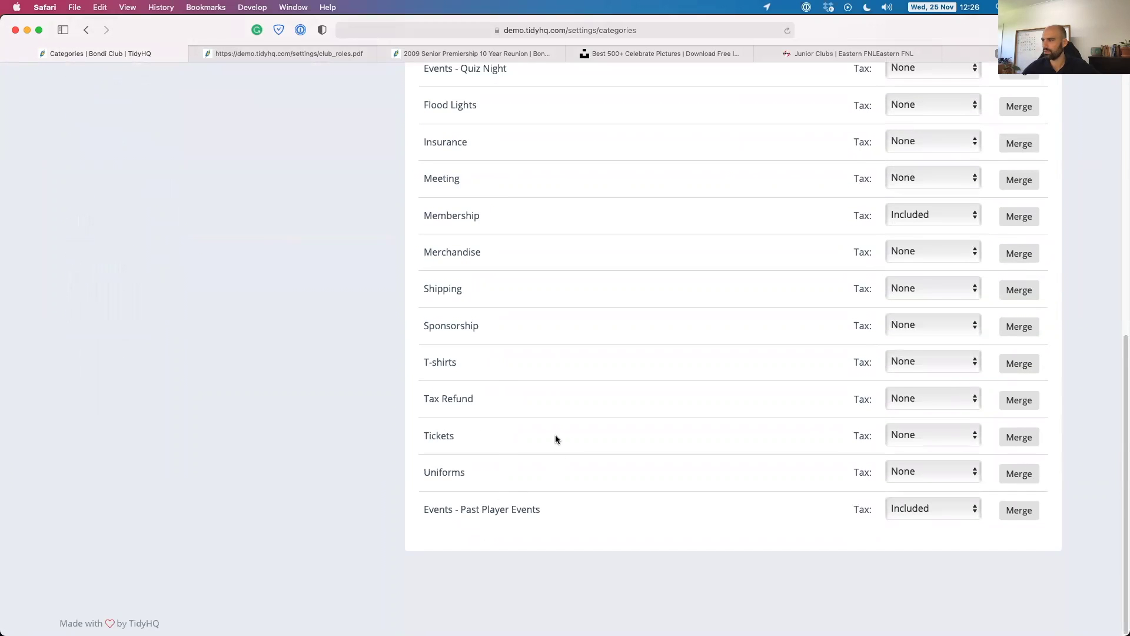
scroll(553, 435, "up", 1)
key("super+r")
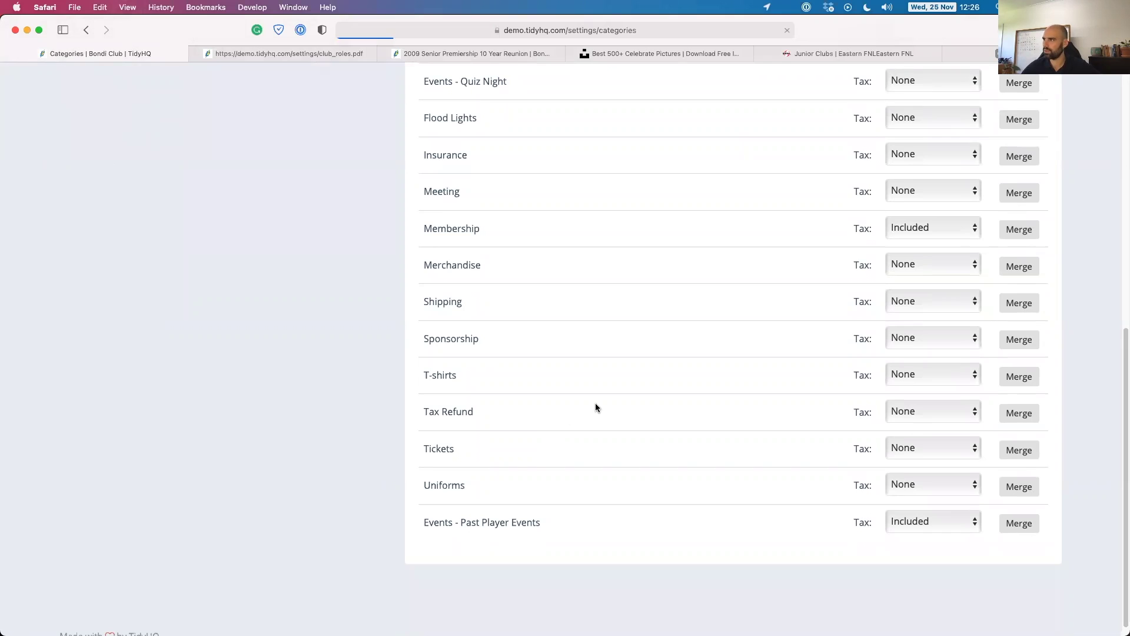
scroll(570, 402, "up", 8)
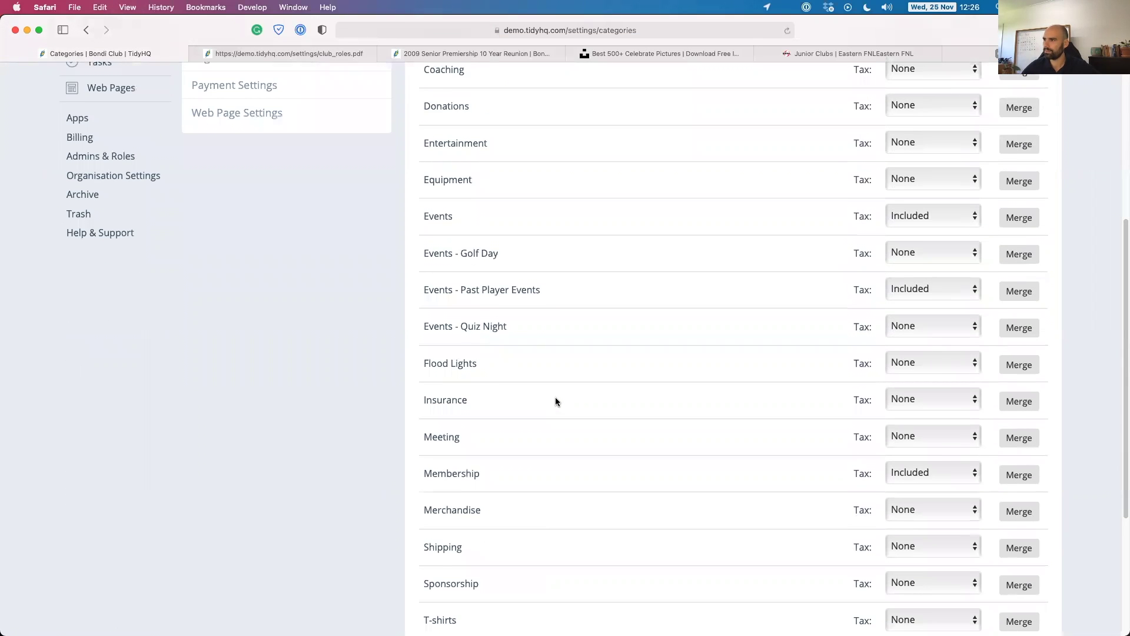
scroll(472, 437, "down", 8)
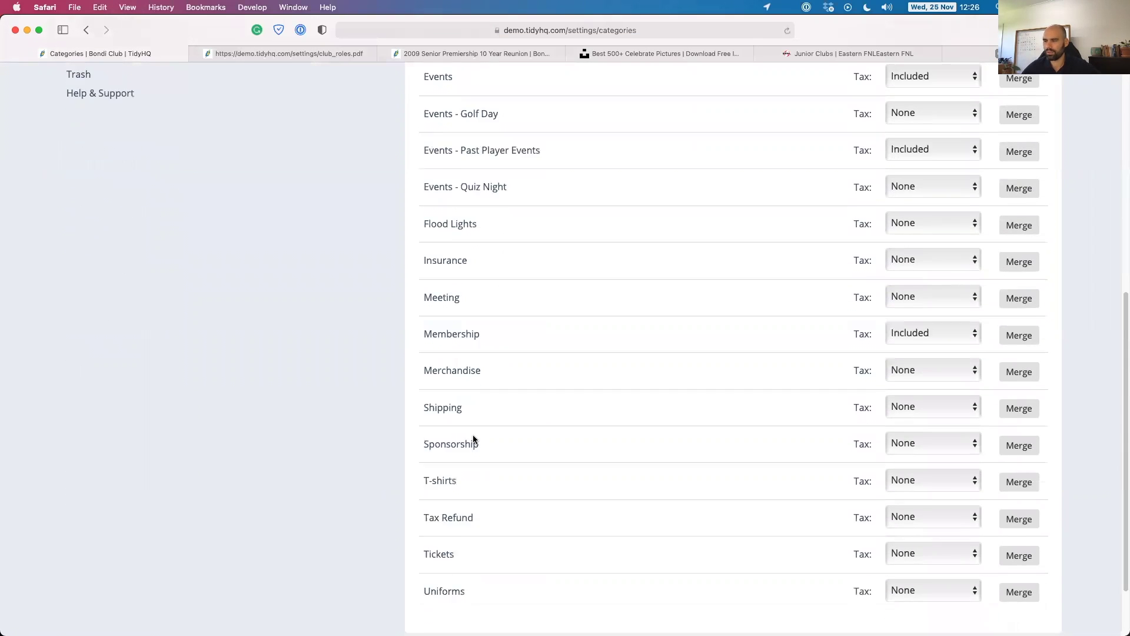
scroll(481, 430, "up", 15)
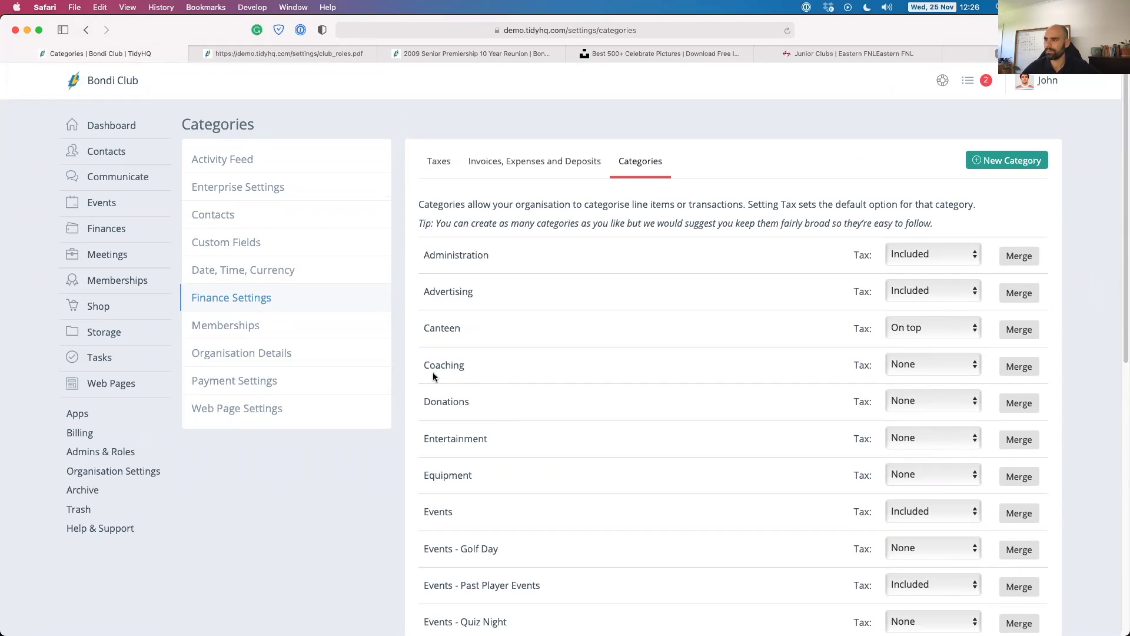
Open Memberships settings and scroll through the Message Defaults waiver agreement and welcome texts.
left_click(233, 329)
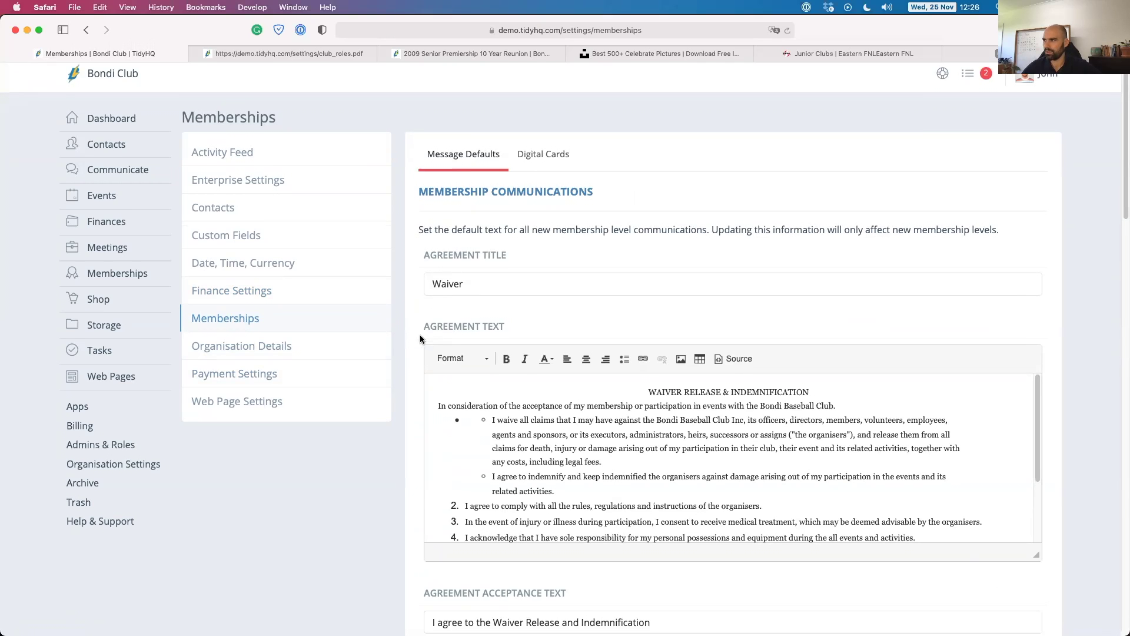
scroll(419, 336, "down", 1)
scroll(404, 379, "down", 1)
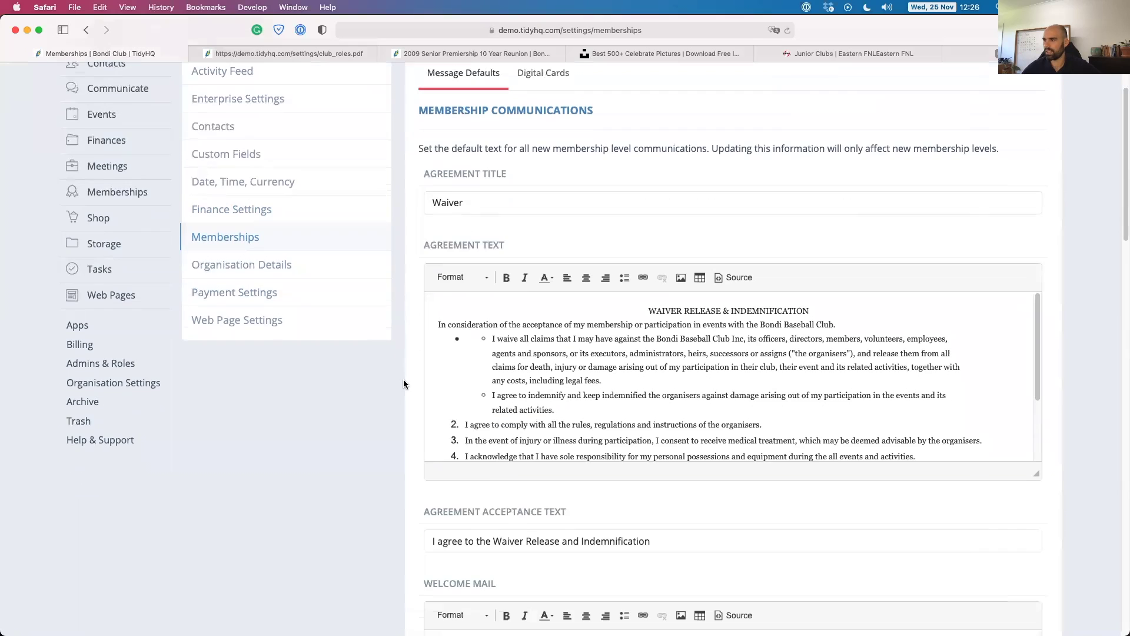
scroll(490, 372, "down", 2)
scroll(446, 365, "down", 1)
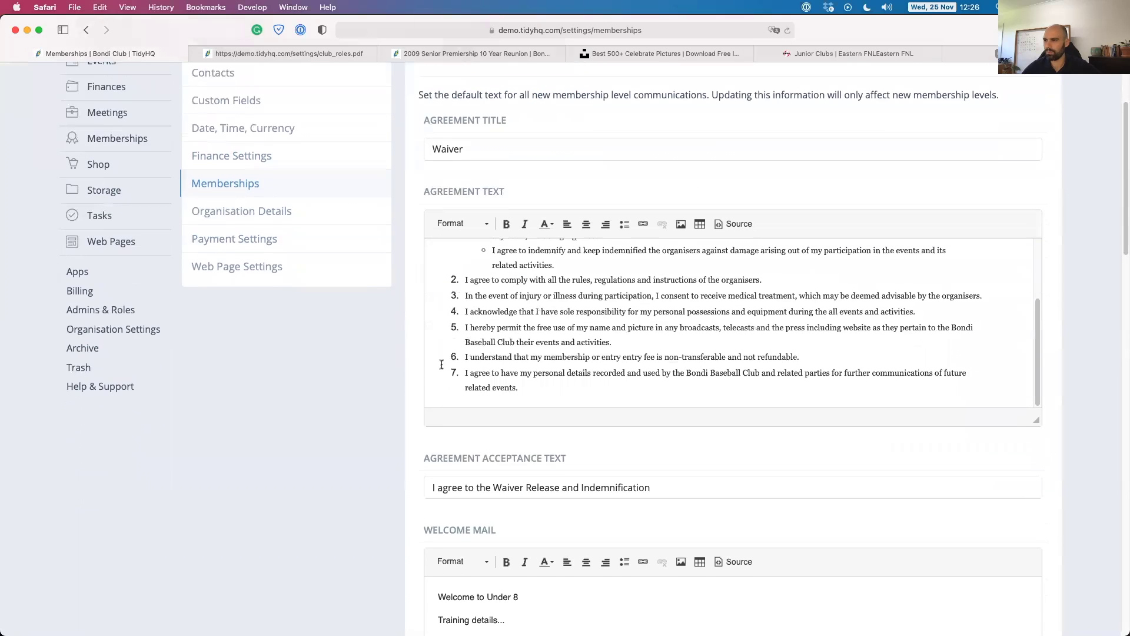
scroll(419, 367, "down", 6)
scroll(418, 367, "up", 8)
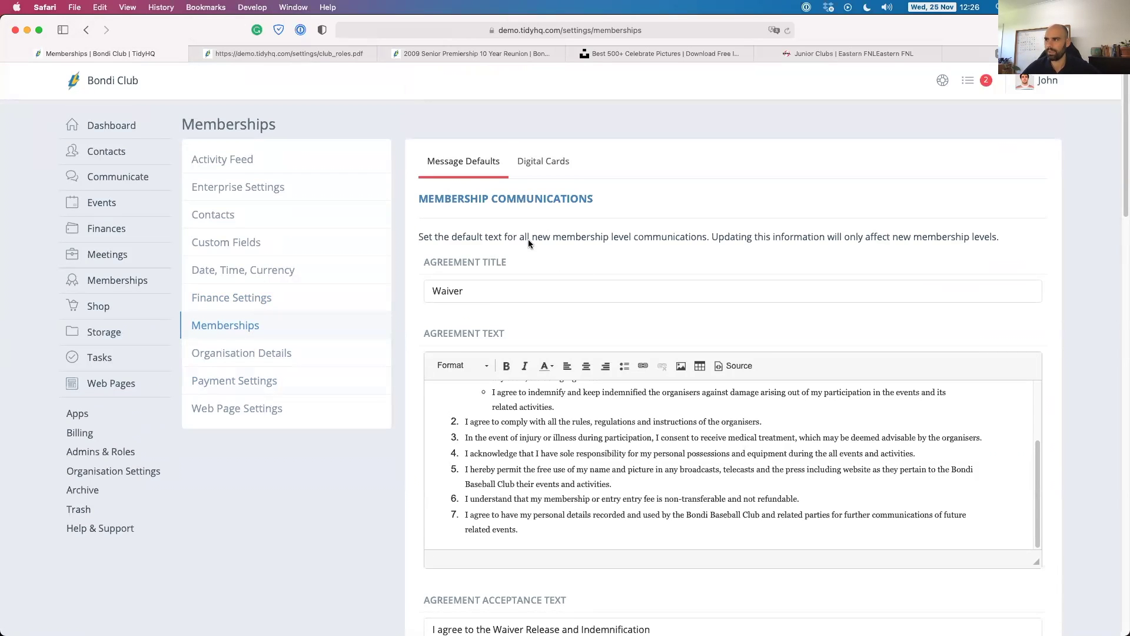
Show the Digital Cards tab with the Apple Wallet and Google Passes card settings.
left_click(539, 164)
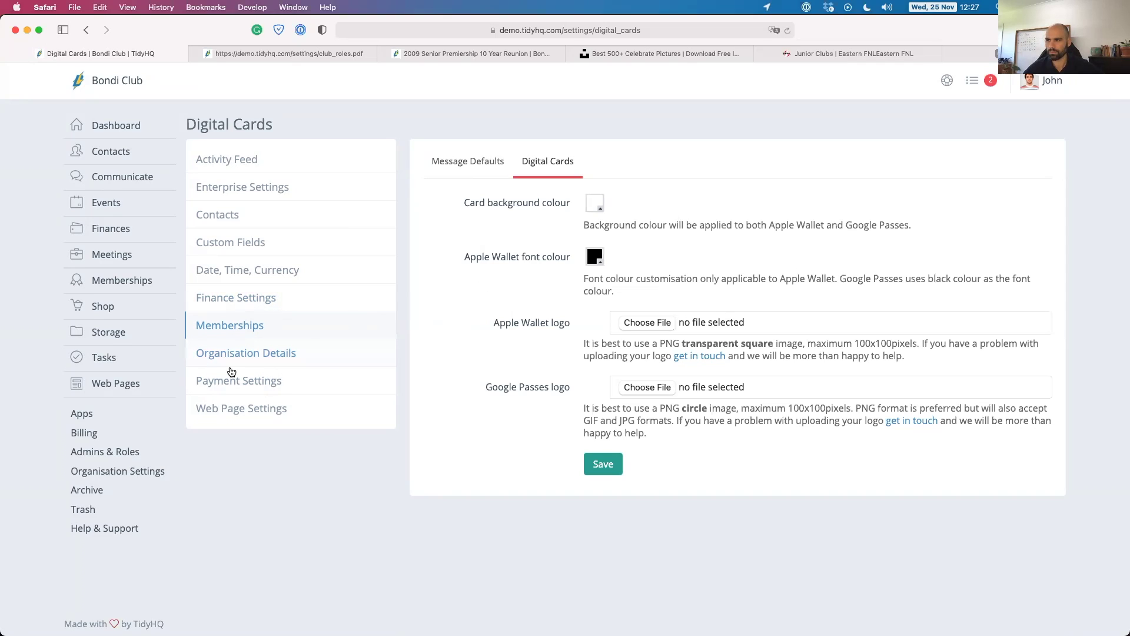
Open Web Page Settings and scroll through the home page banner, taglines and welcome text.
left_click(222, 408)
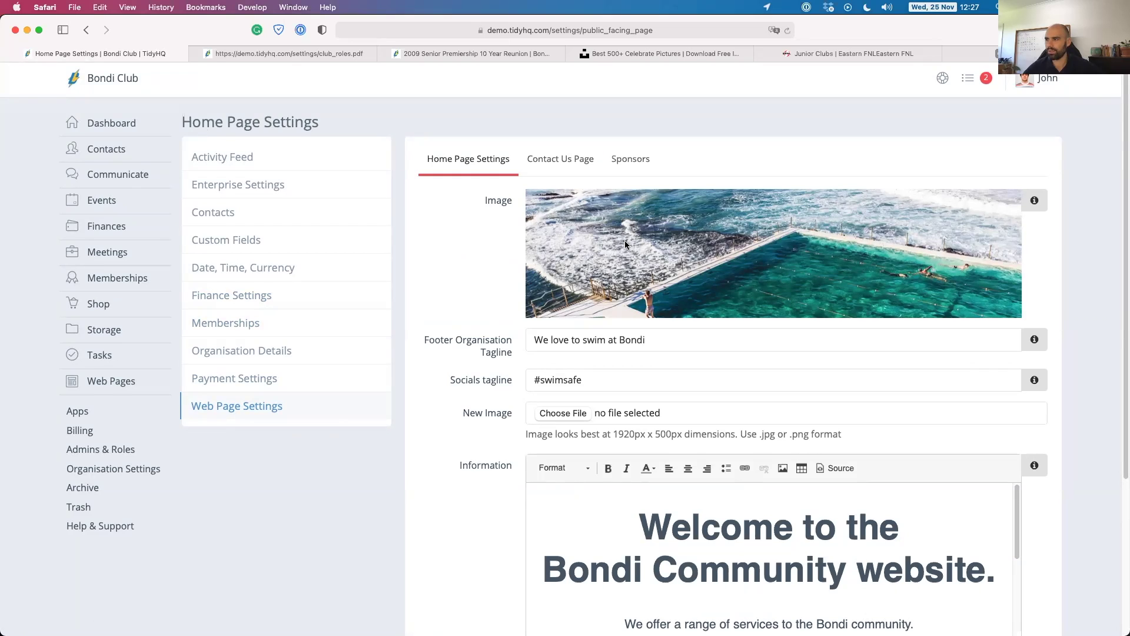
scroll(647, 264, "down", 4)
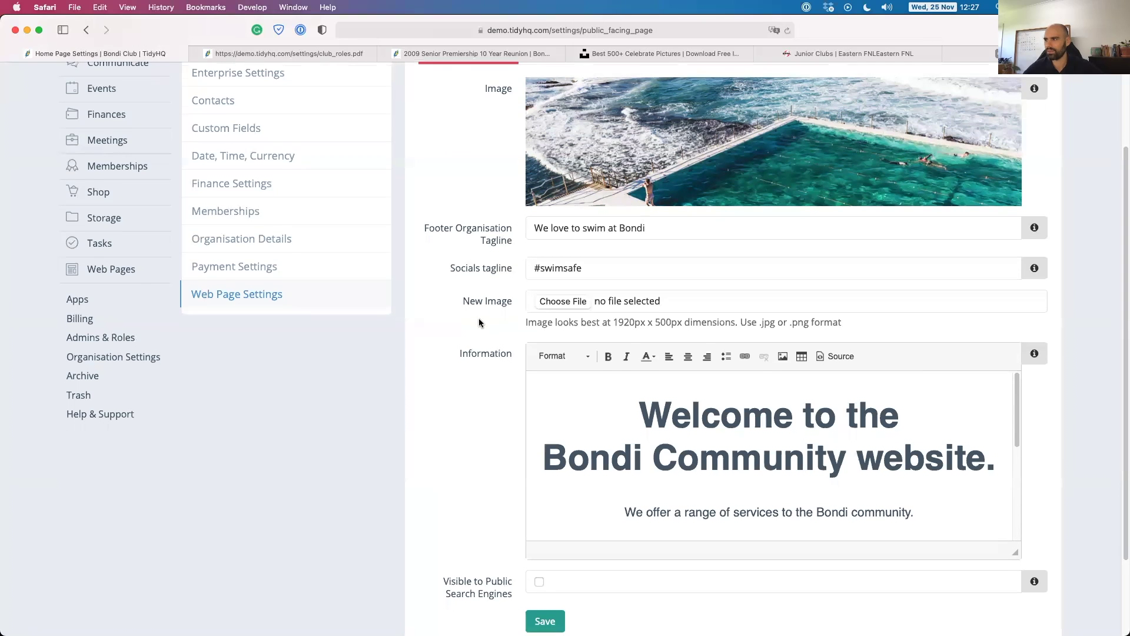
scroll(479, 319, "down", 3)
scroll(697, 342, "down", 5)
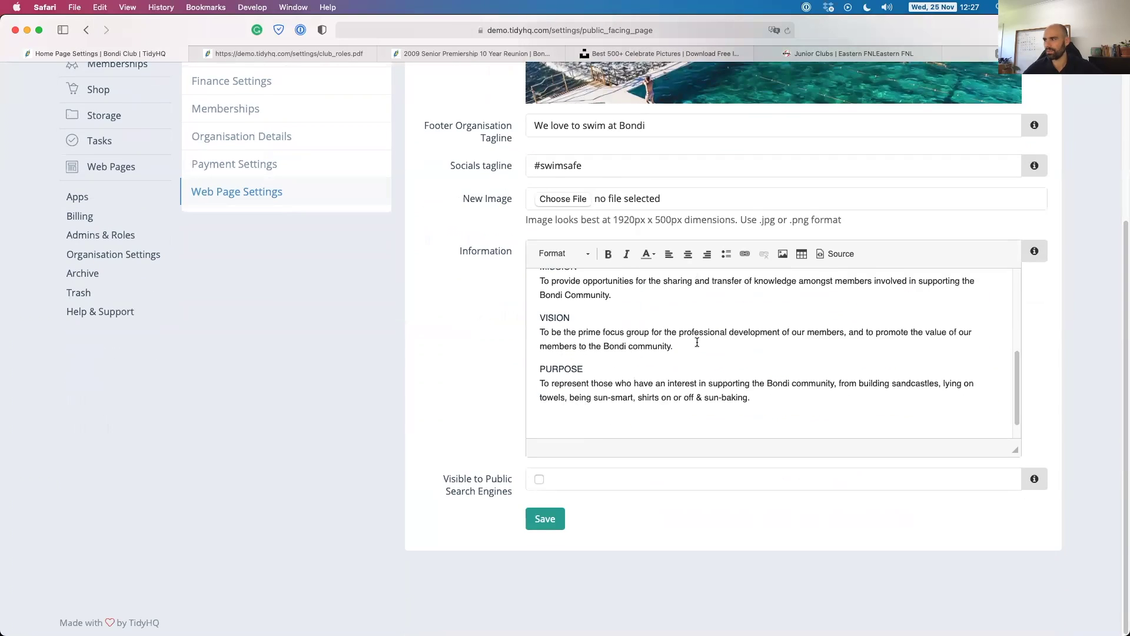
scroll(697, 342, "up", 4)
scroll(697, 342, "up", 2)
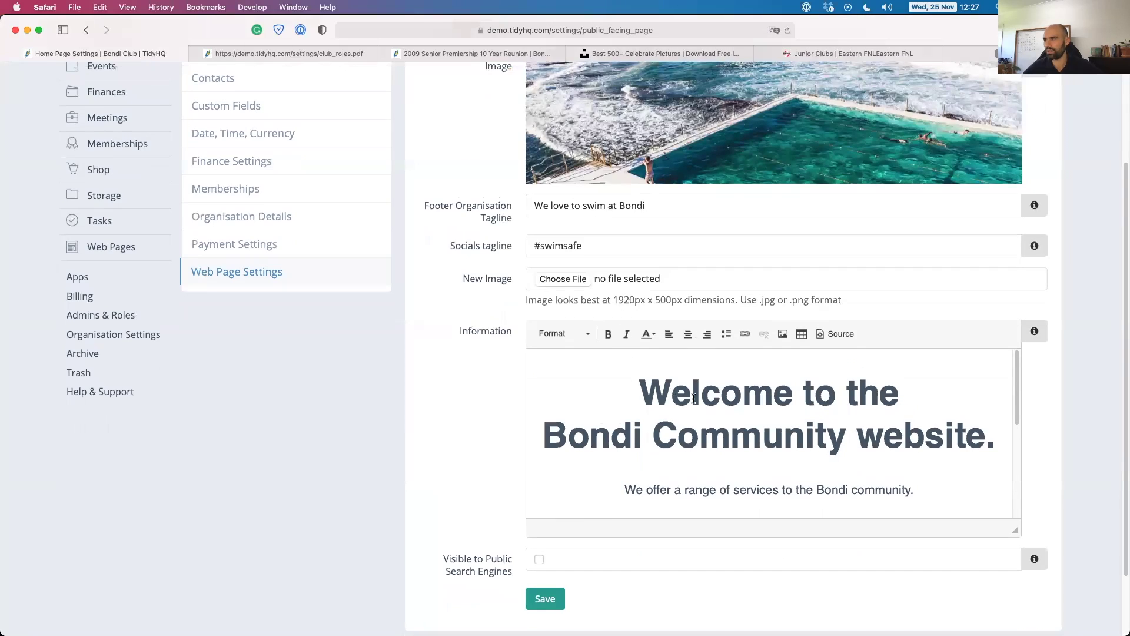
scroll(608, 396, "down", 2)
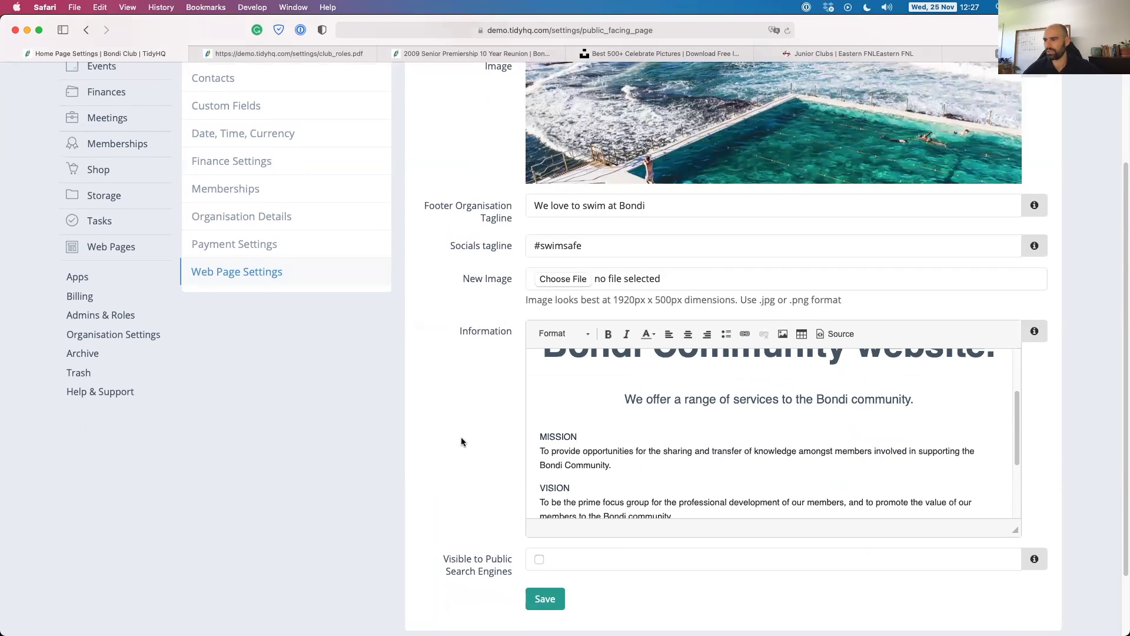
scroll(463, 443, "down", 1)
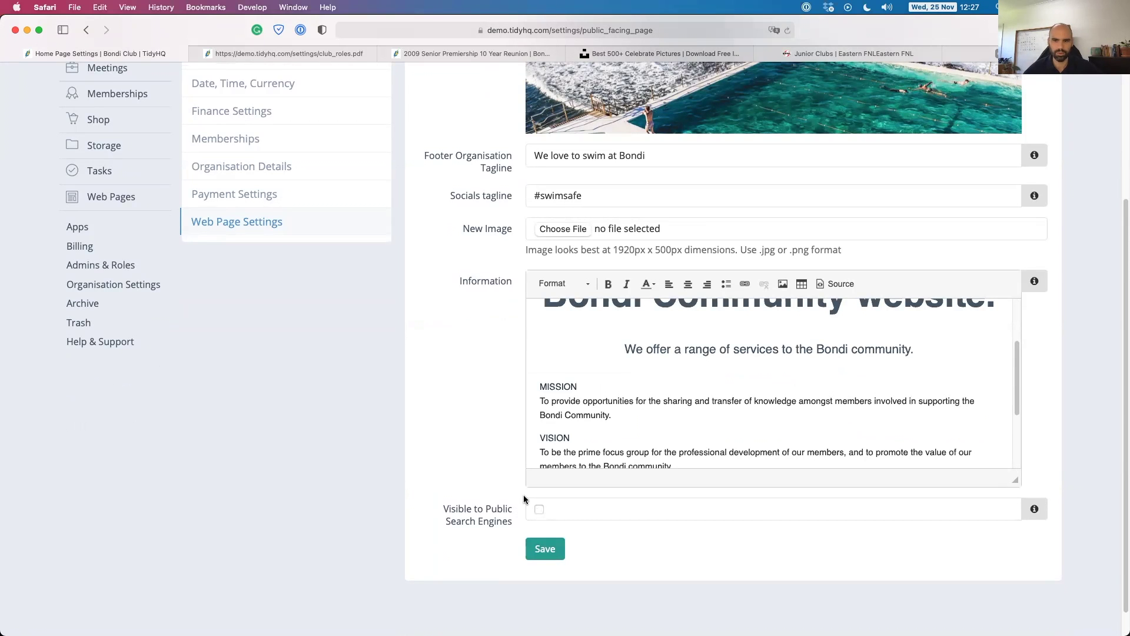
scroll(465, 434, "up", 4)
On the Contact Us Page tab, turn Page enabled off and back on, then review the public contacts.
left_click(575, 161)
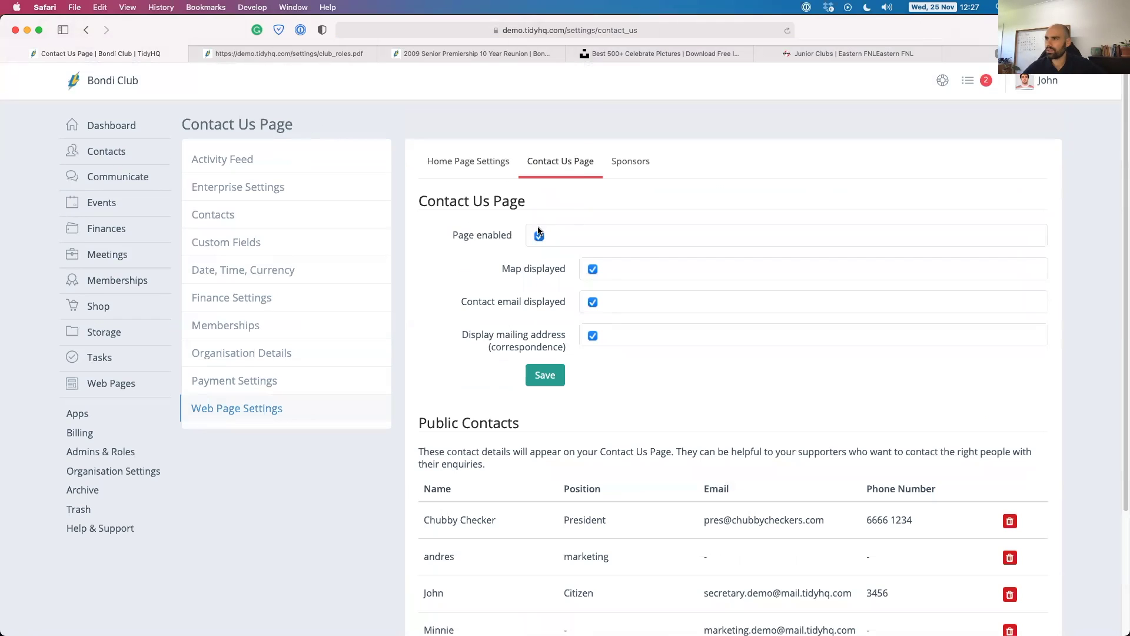
scroll(523, 239, "down", 1)
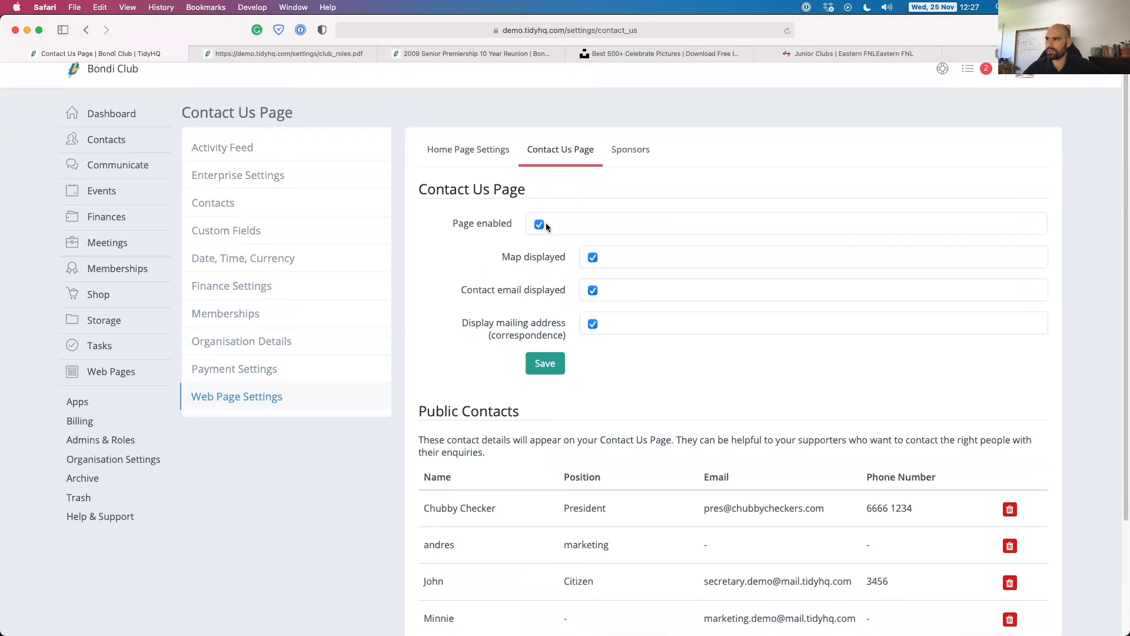
left_click(538, 224)
left_click(543, 236)
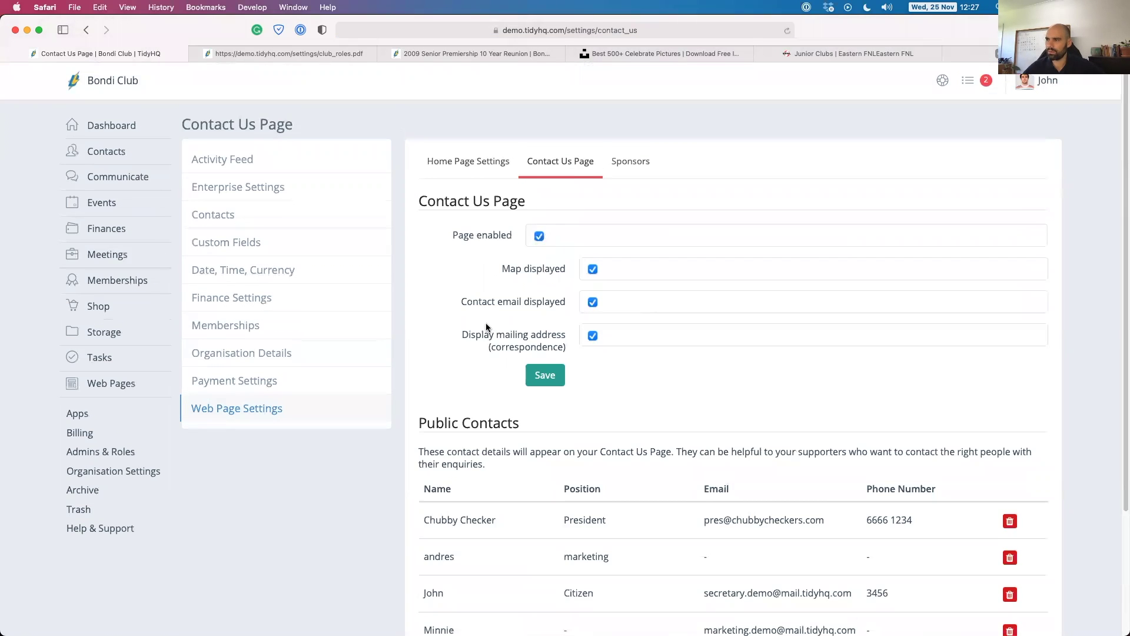
scroll(529, 324, "down", 3)
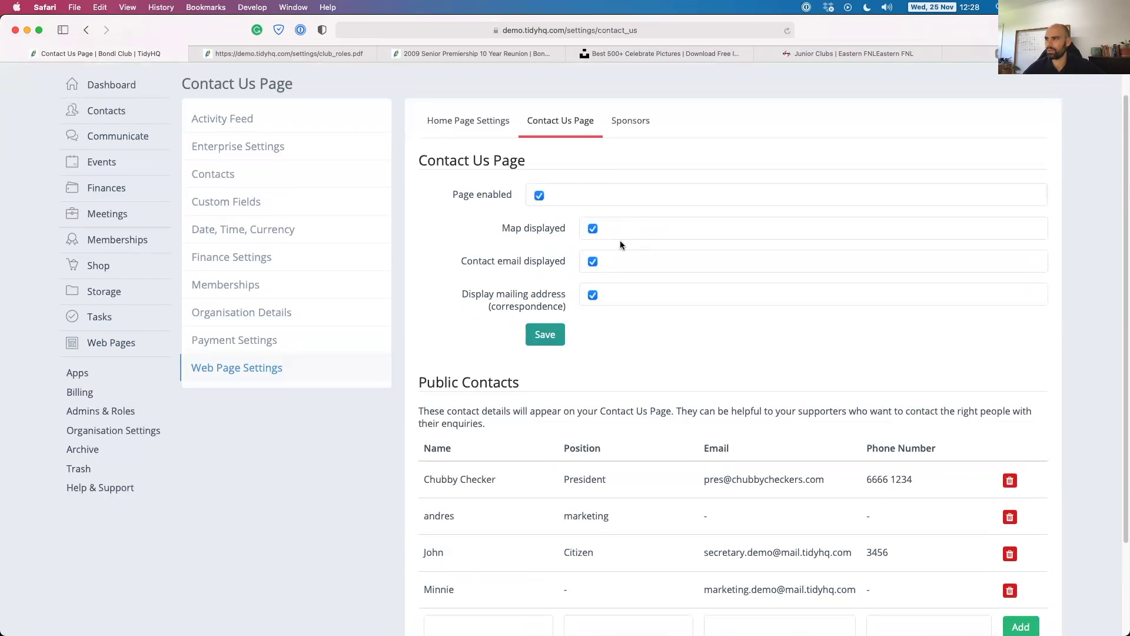
scroll(621, 242, "down", 1)
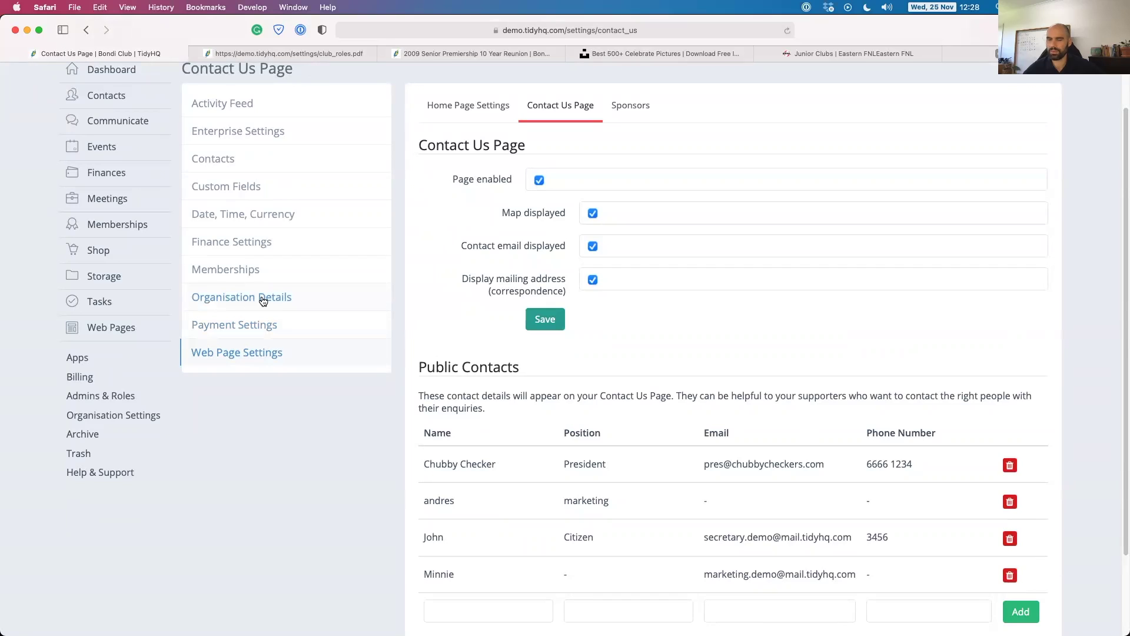
scroll(556, 266, "down", 1)
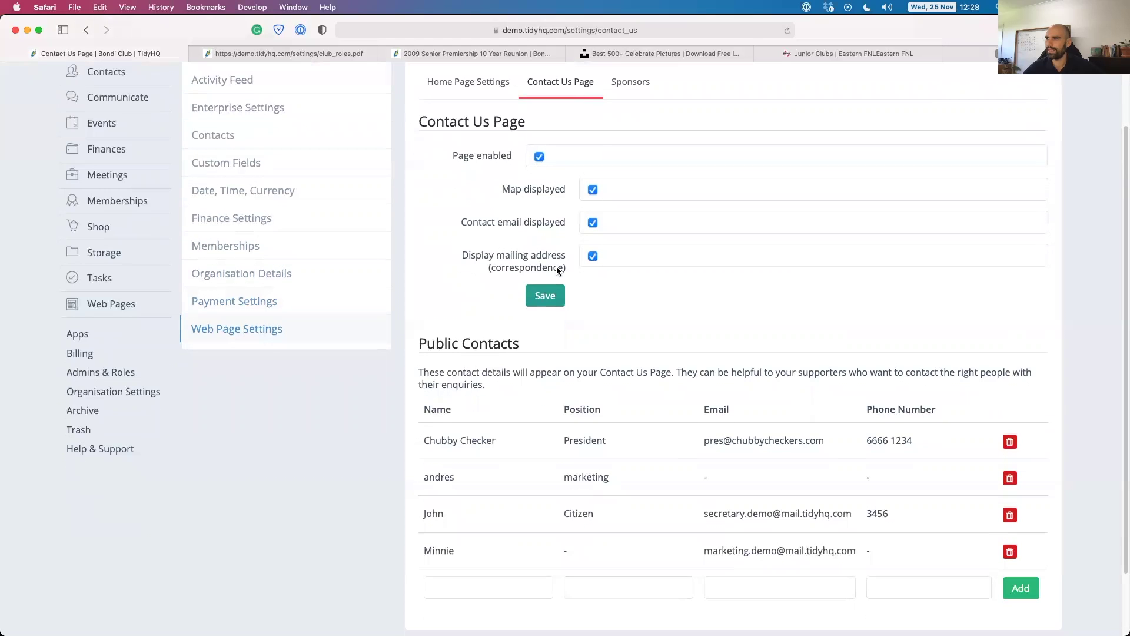
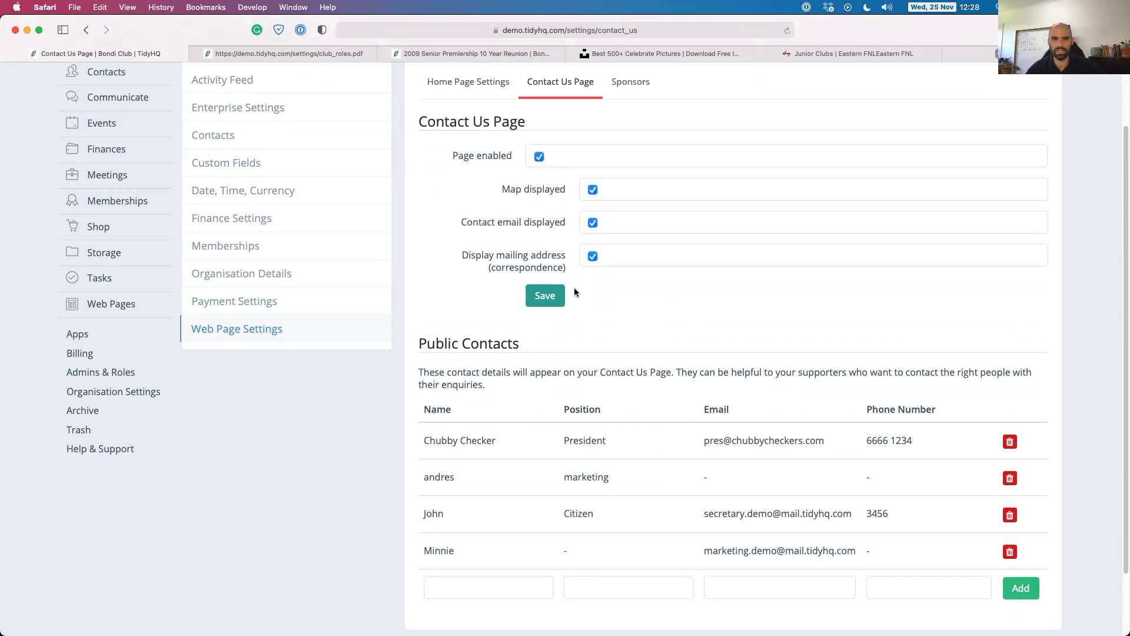
Save the Contact Us settings, view Sponsors, then open Memberships Overview (81 active, 17 expired).
left_click(556, 296)
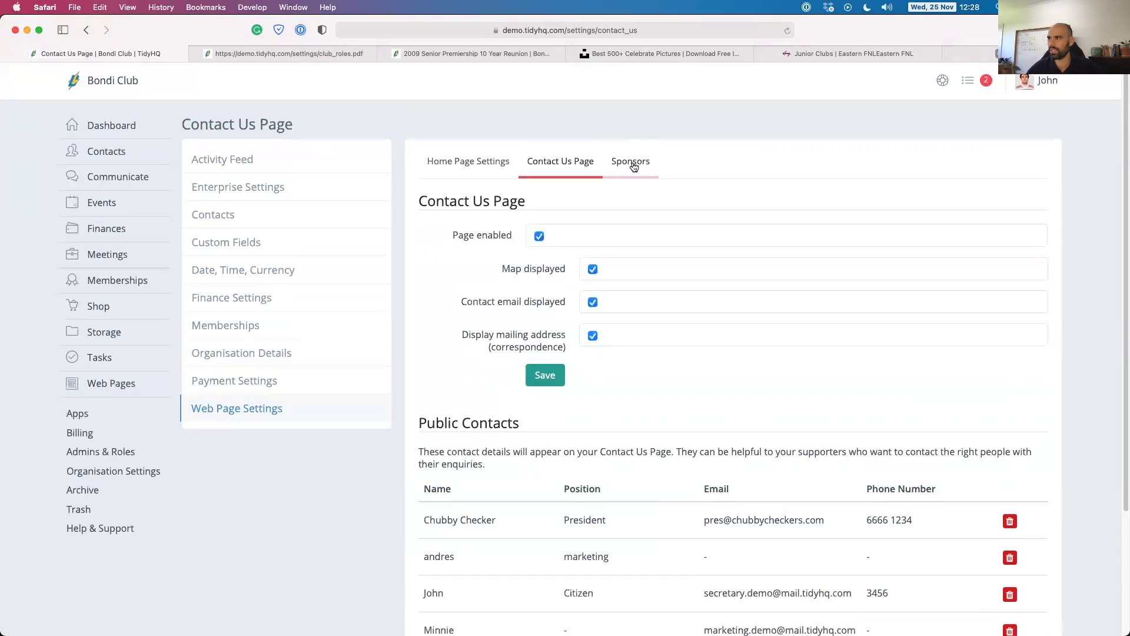
left_click(633, 165)
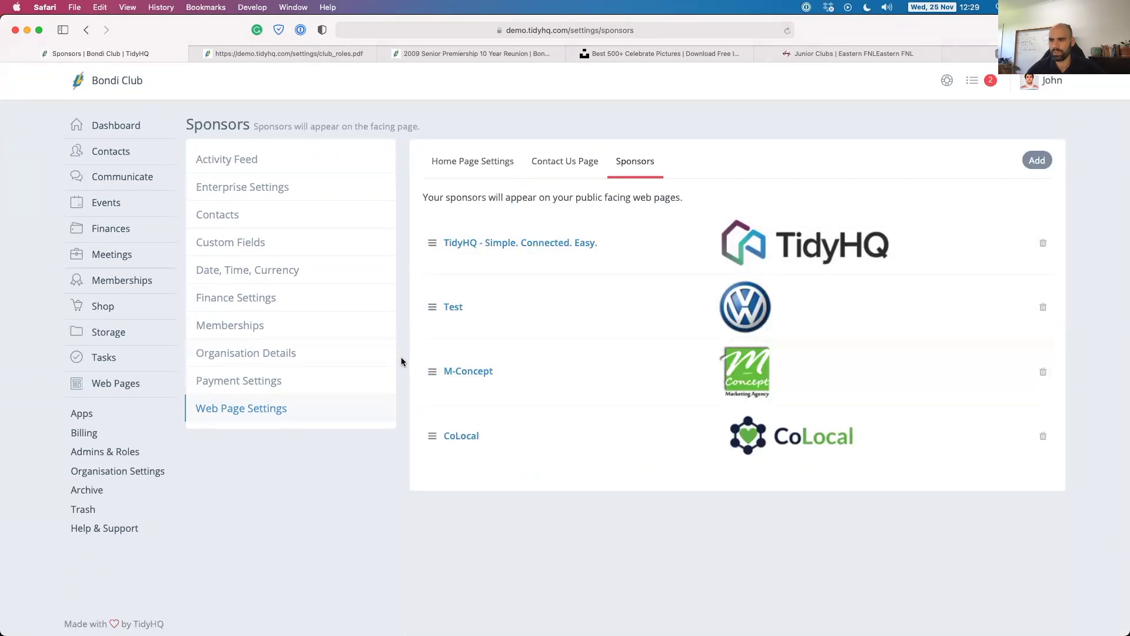
mouse_move(108, 384)
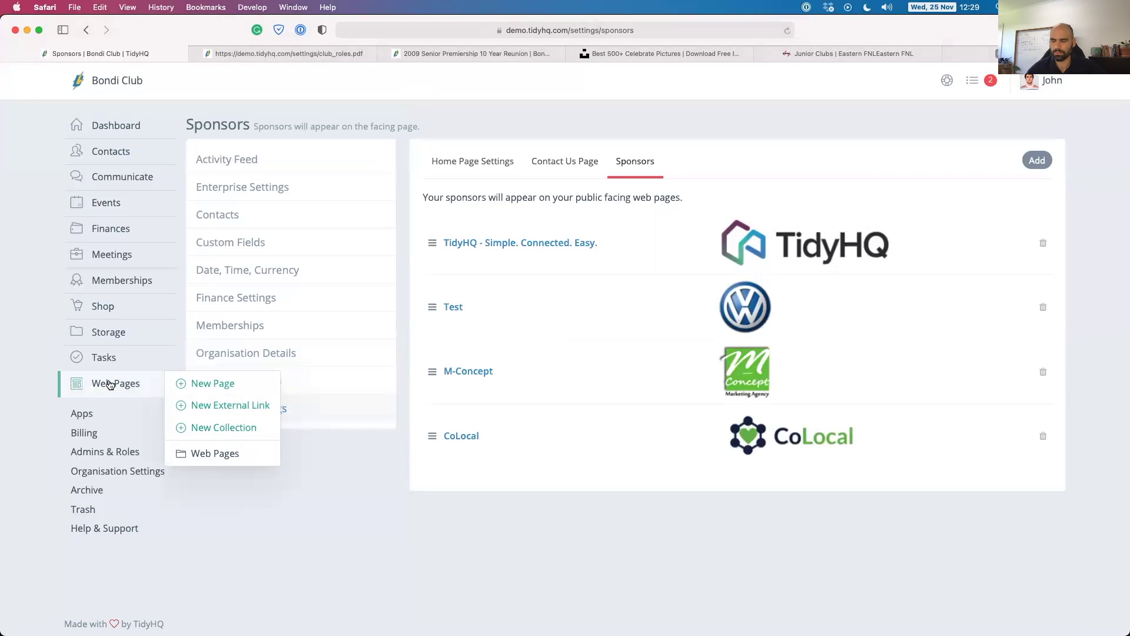
mouse_move(124, 281)
left_click(121, 282)
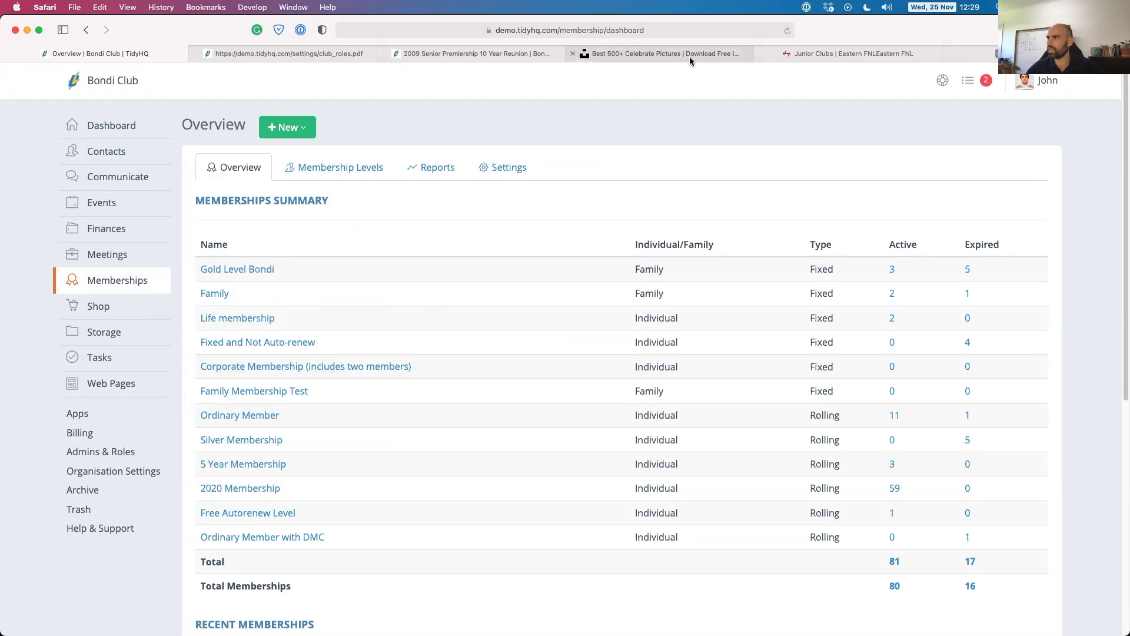
Copy the 'all memberships include' benefits from chirnsidefc.com's Membership page, then return to TidyHQ.
left_click(974, 53)
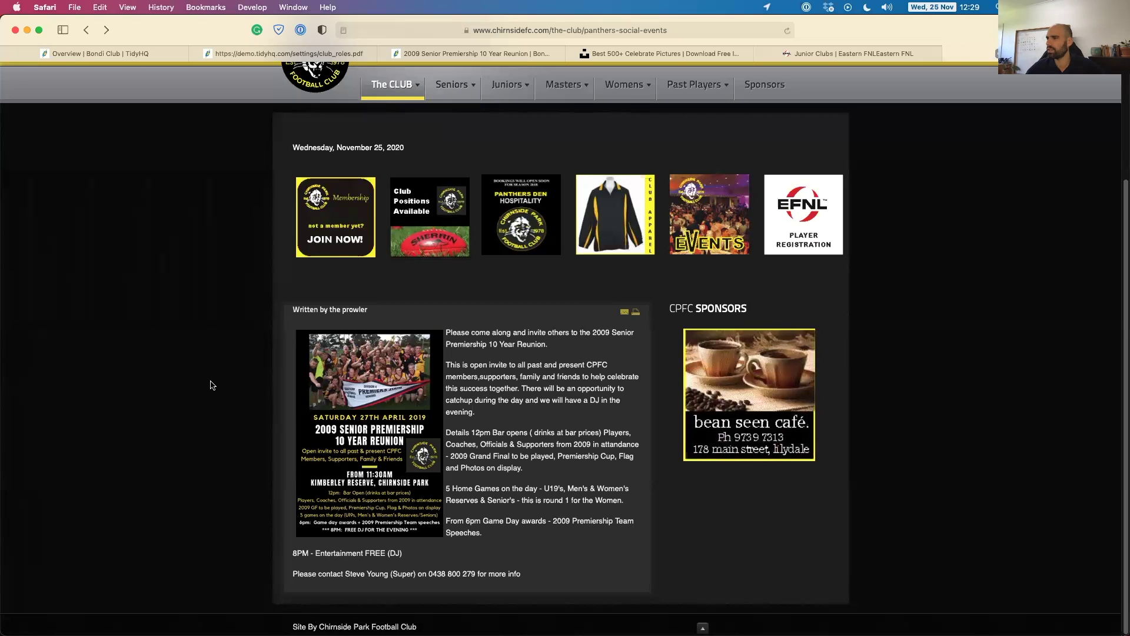
scroll(214, 396, "up", 5)
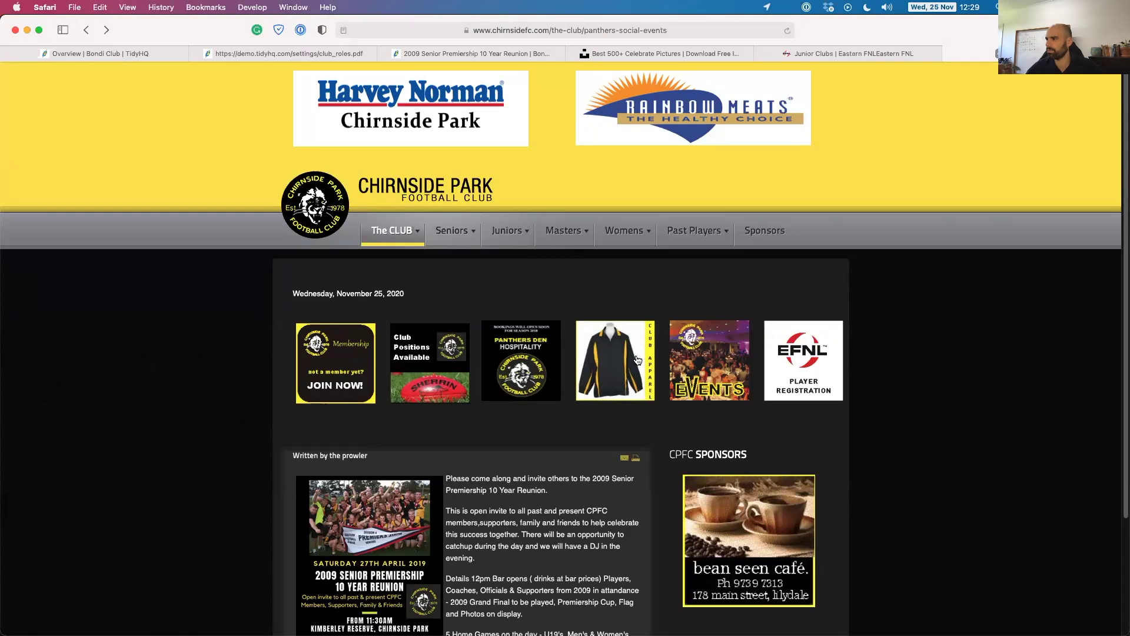
left_click(340, 372)
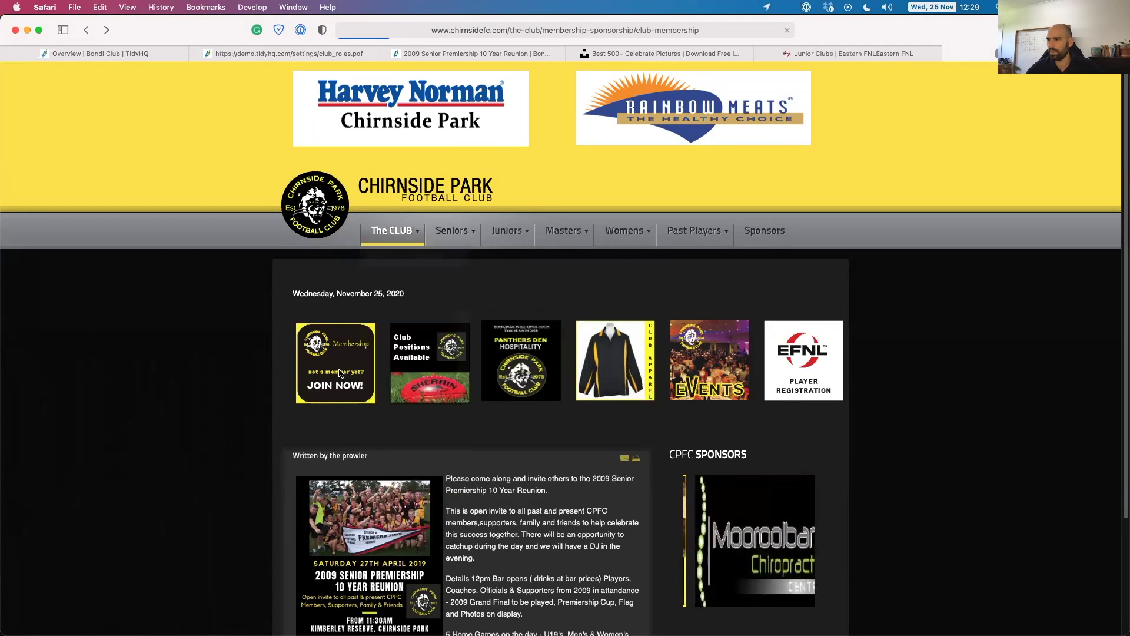
scroll(269, 427, "down", 5)
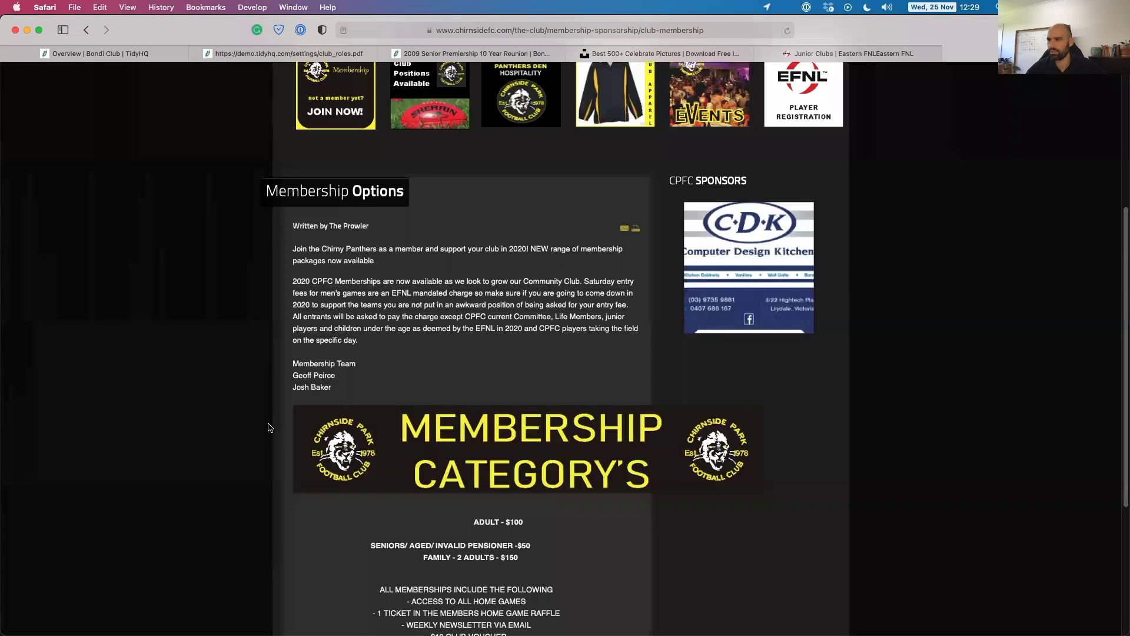
scroll(268, 428, "down", 4)
scroll(269, 426, "down", 1)
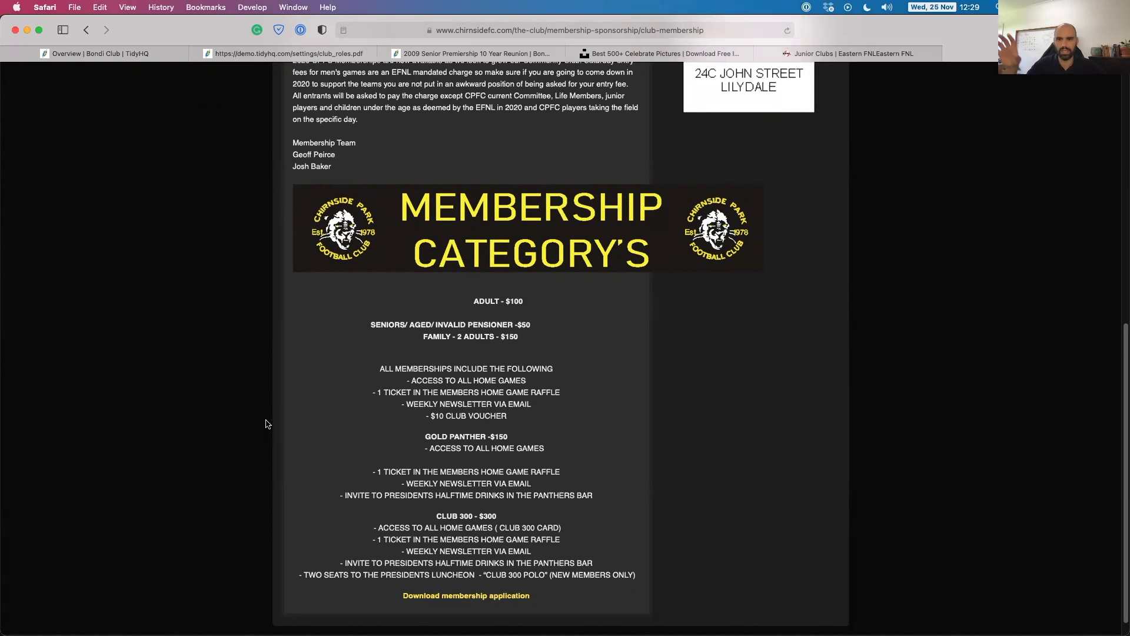
scroll(344, 395, "down", 1)
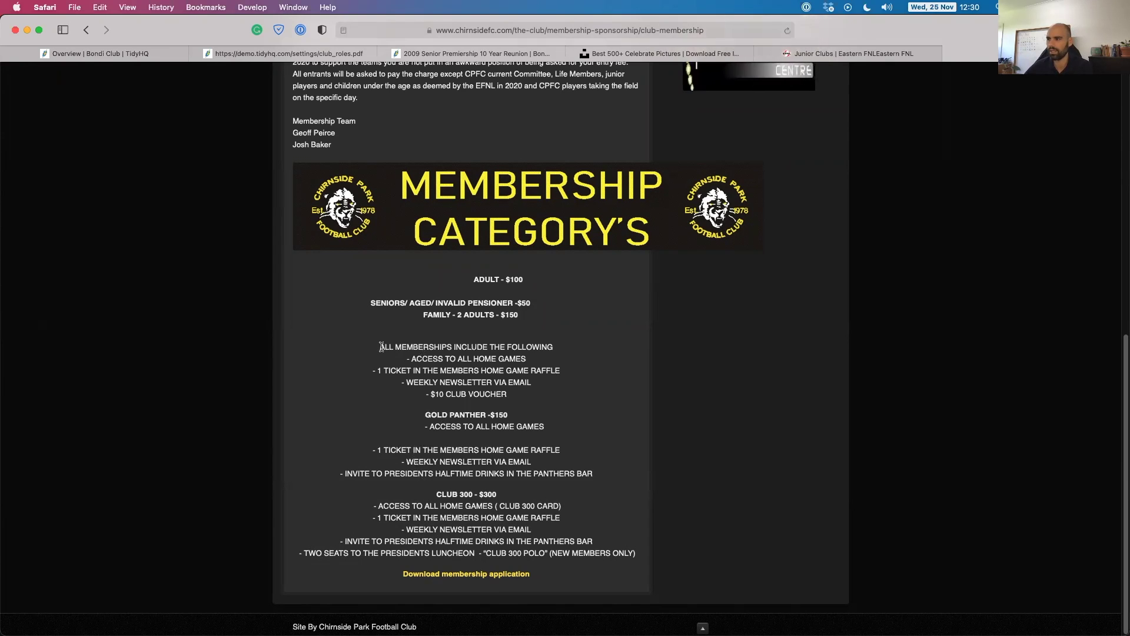
left_click_drag(381, 347, 536, 396)
key("super+c")
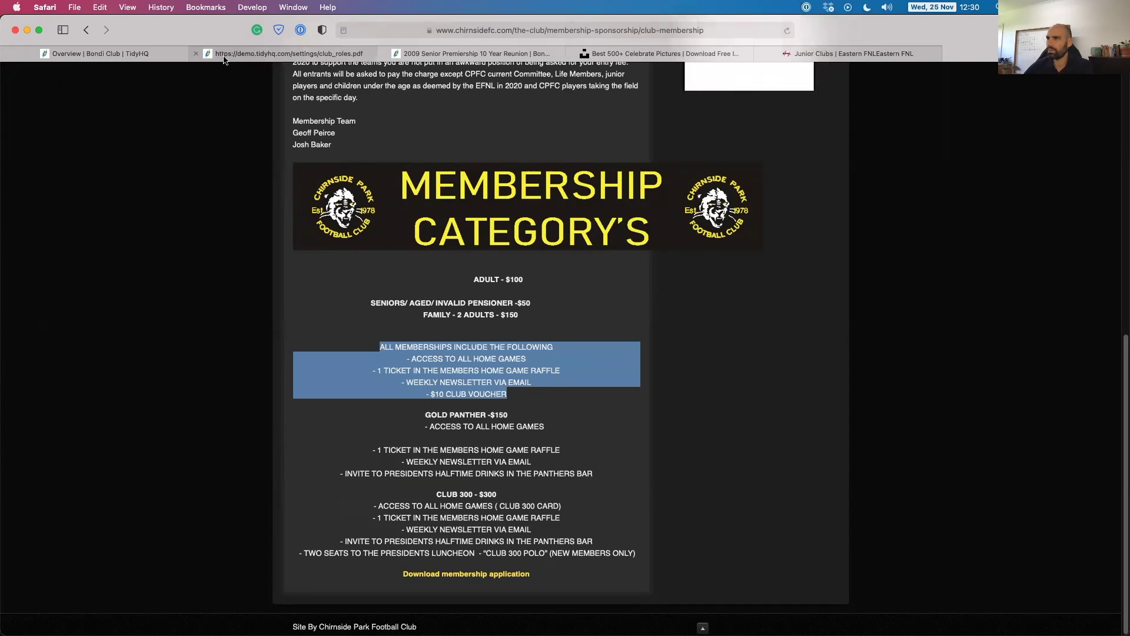
left_click(111, 52)
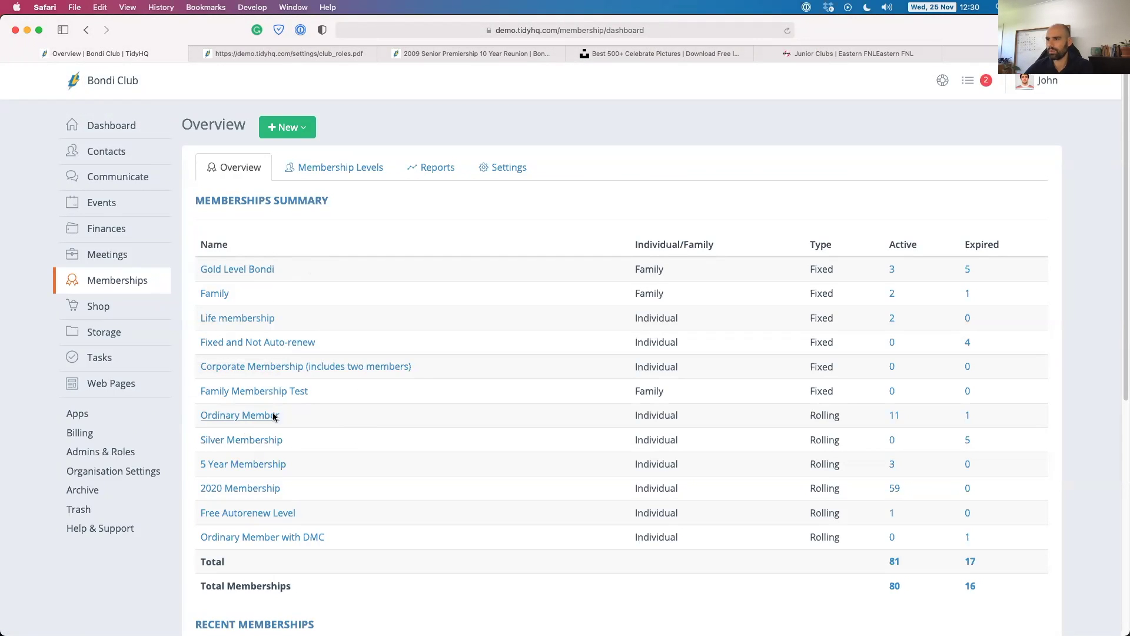
Create a new membership level 'Panthers 300 Club' and paste the copied benefits into its description.
left_click(299, 129)
left_click(289, 158)
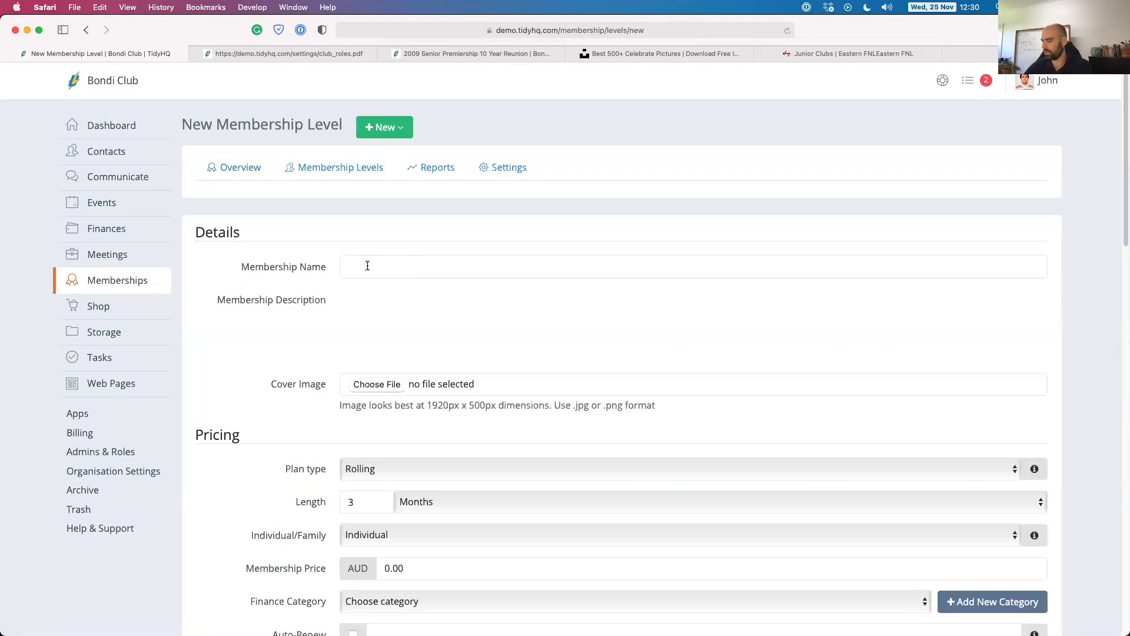
left_click(368, 266)
type("anthers ")
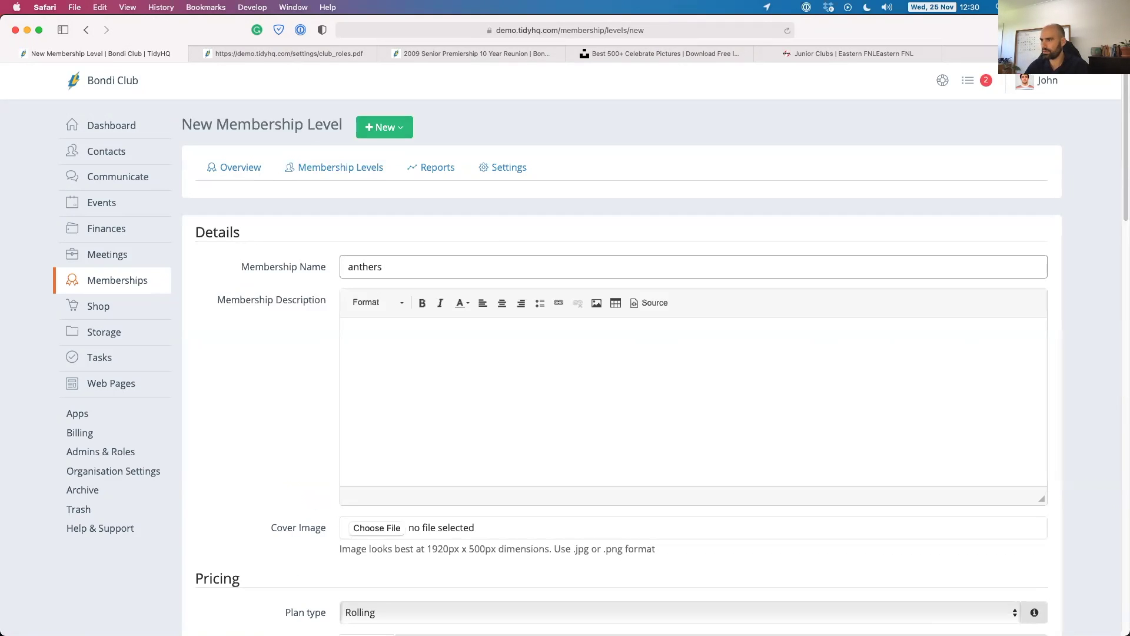
type("P")
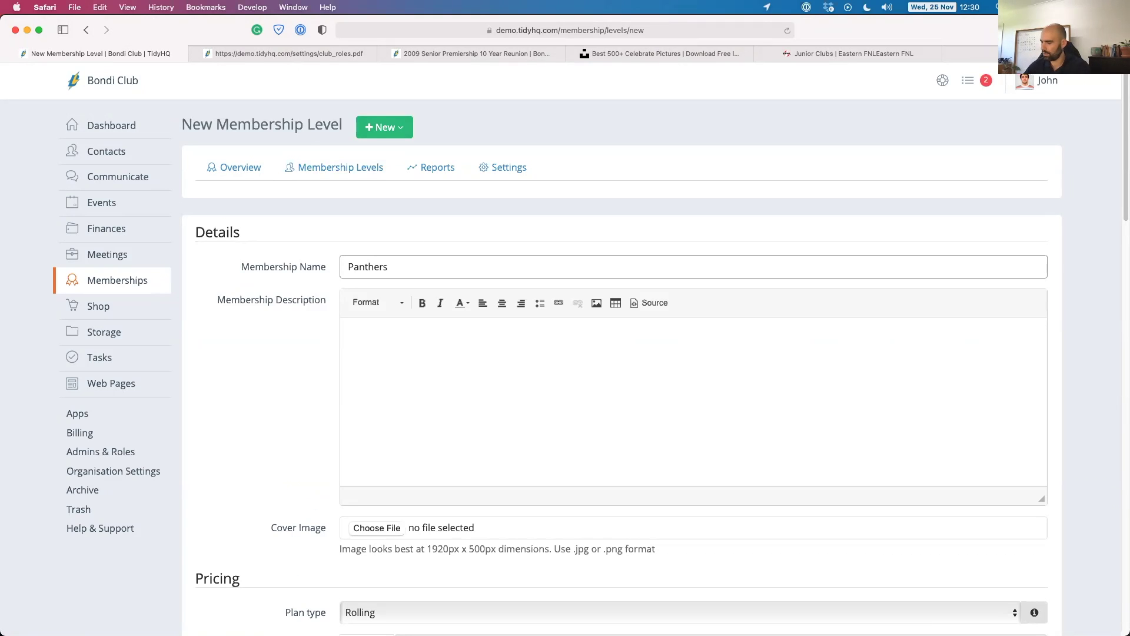
type("300 Club")
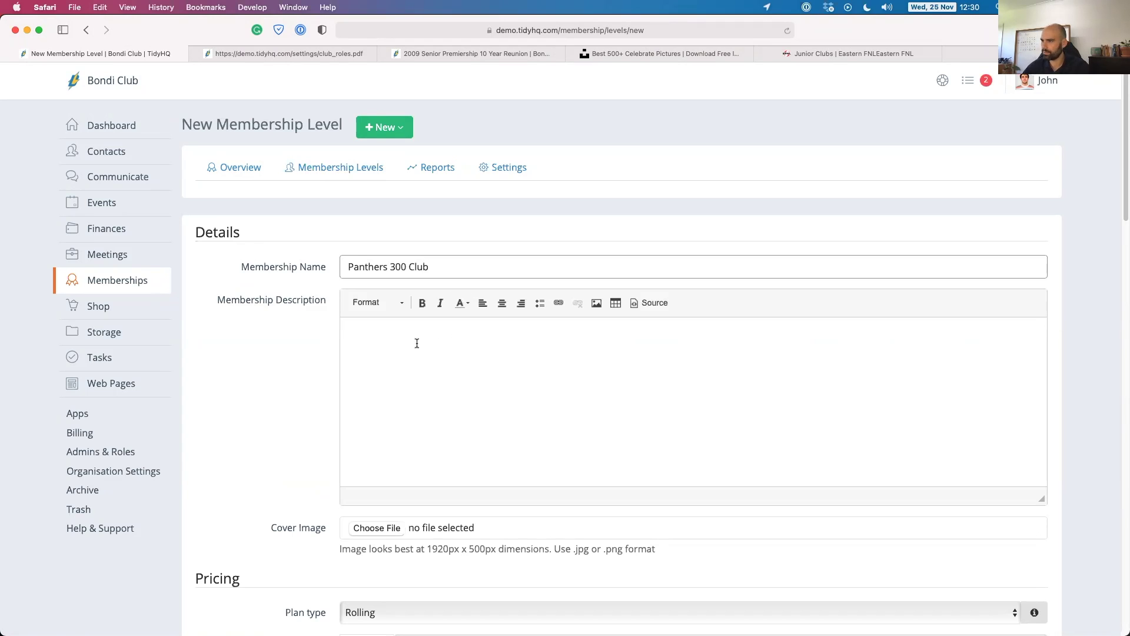
left_click(416, 340)
key("super+v")
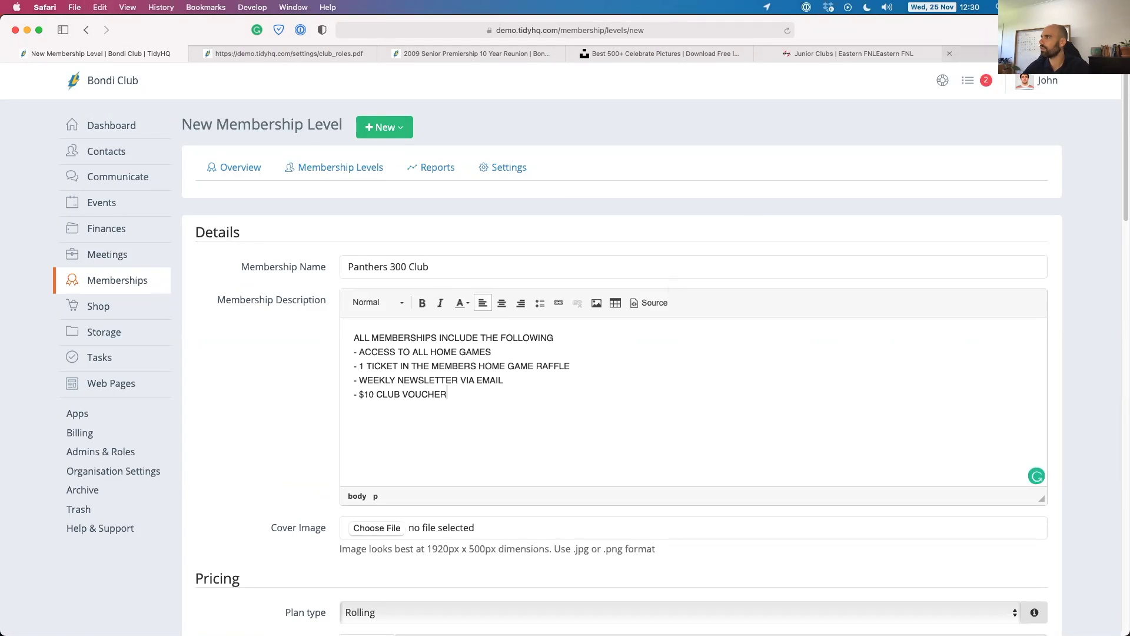
Add the Club 300 benefit lines after $10 CLUB VOUCHER, removing the duplicate home games line.
left_click(1010, 54)
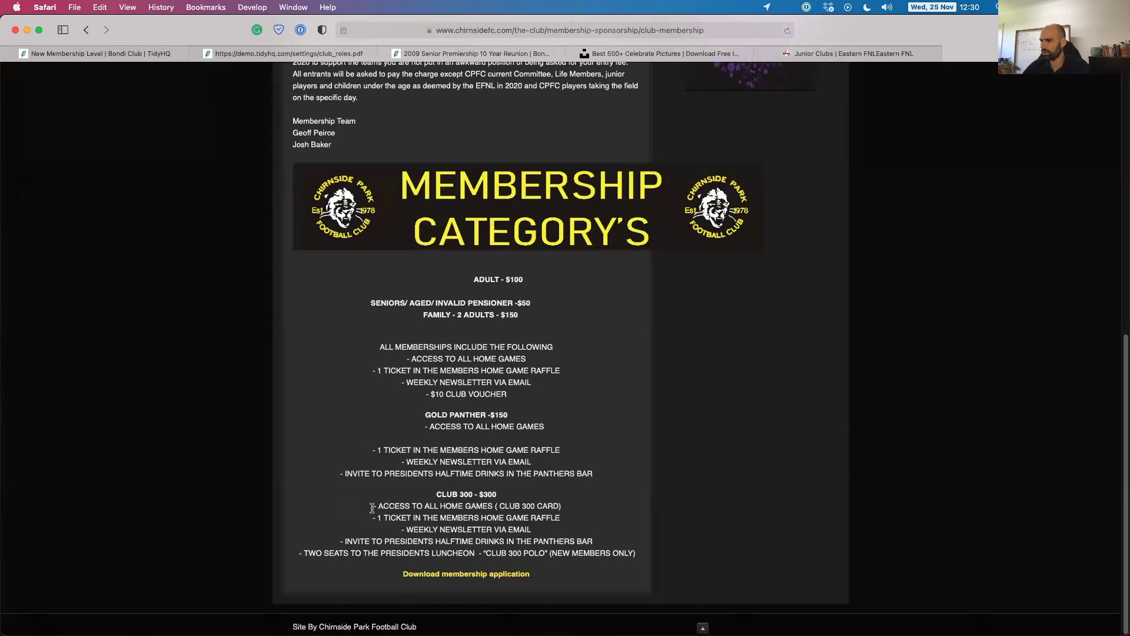
left_click_drag(372, 505, 636, 550)
key("super+c")
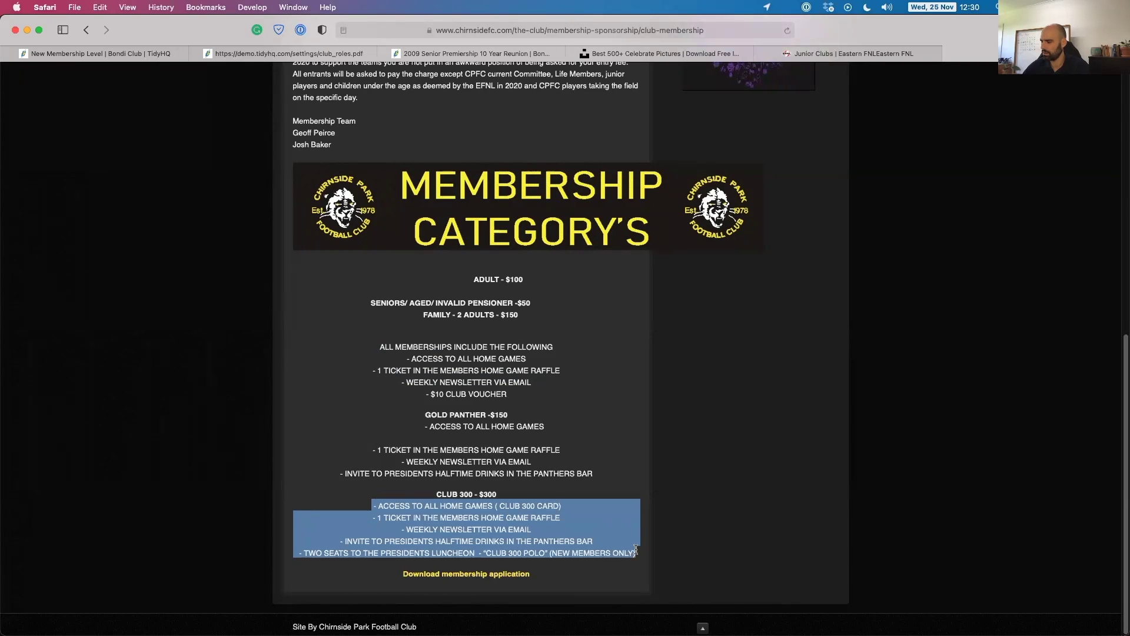
left_click(196, 54)
left_click(196, 54)
left_click(143, 54)
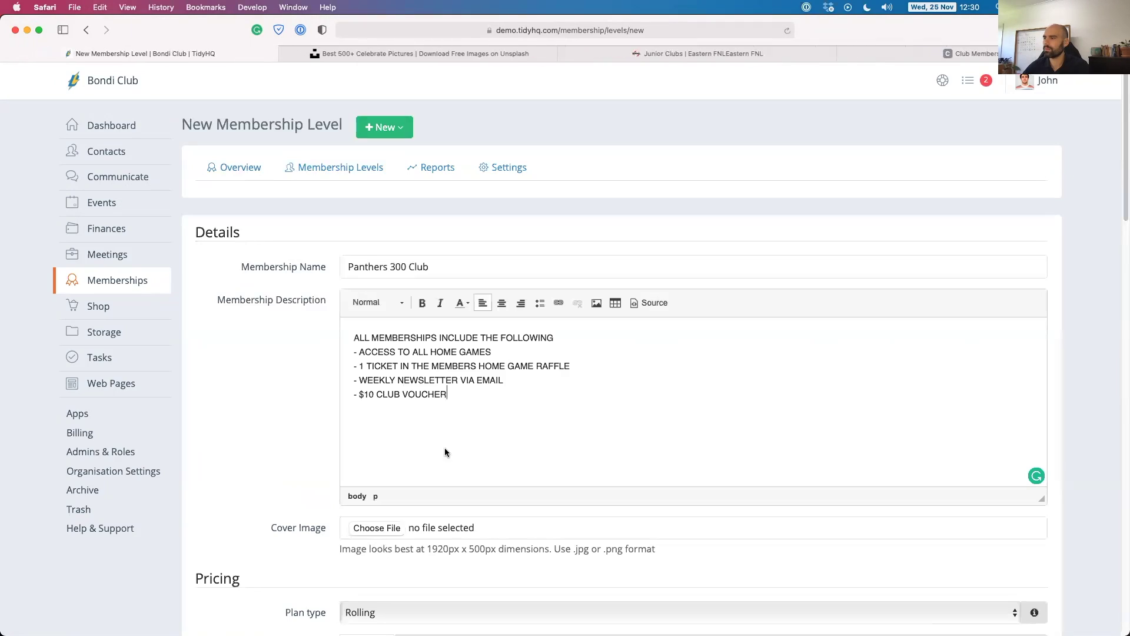
left_click_drag(459, 393, 305, 307)
left_click(478, 393)
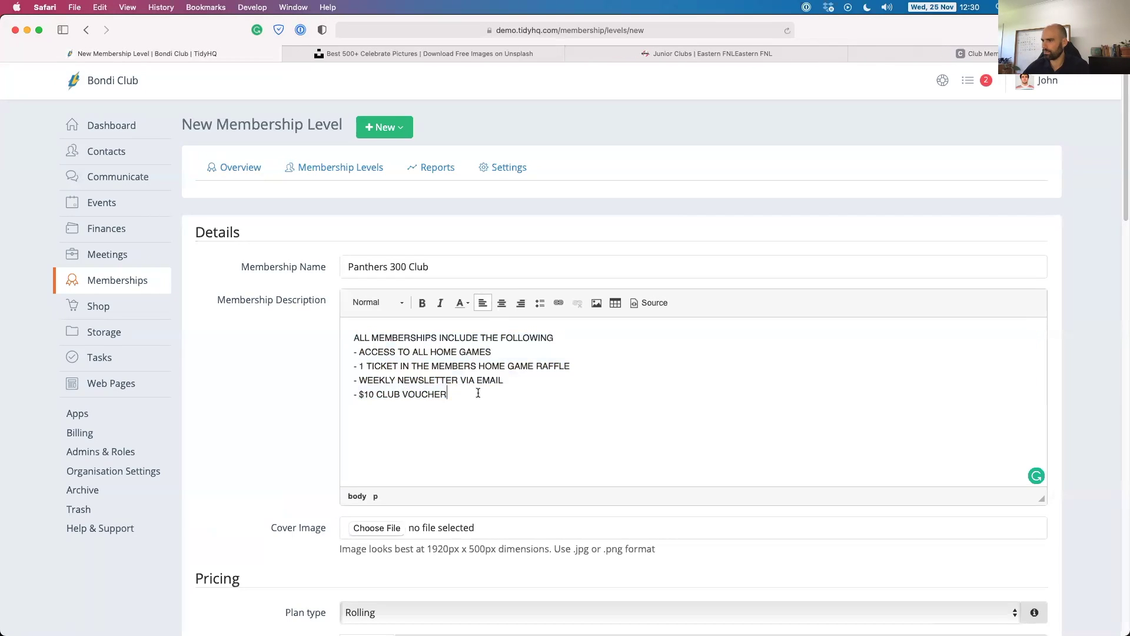
key("super+v")
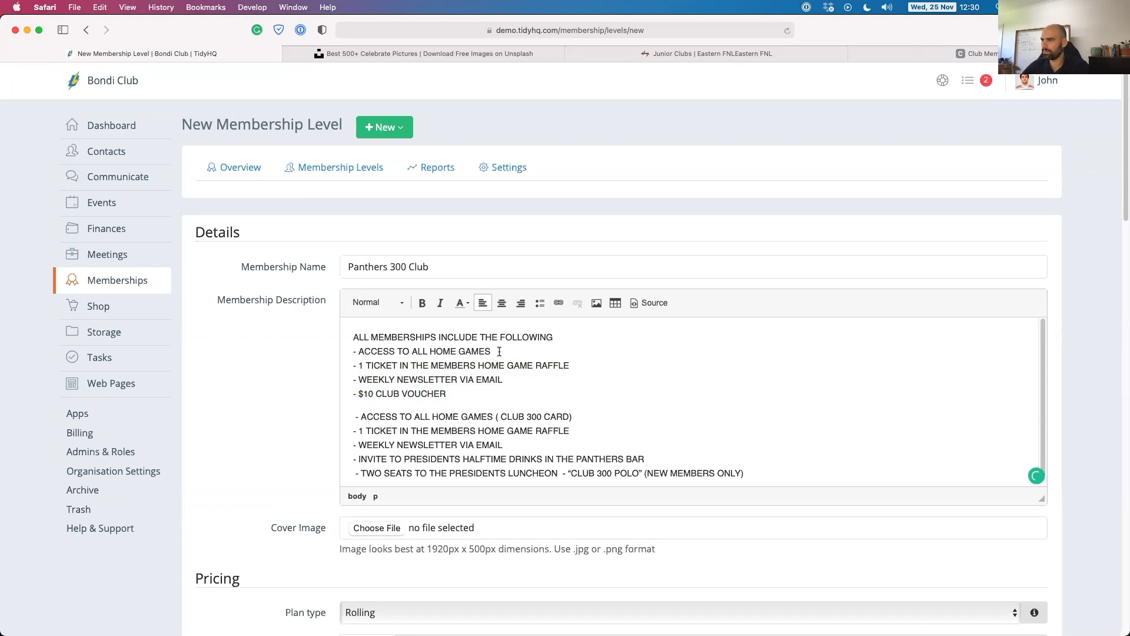
left_click_drag(499, 351, 323, 349)
key("BackSpace")
key("Delete")
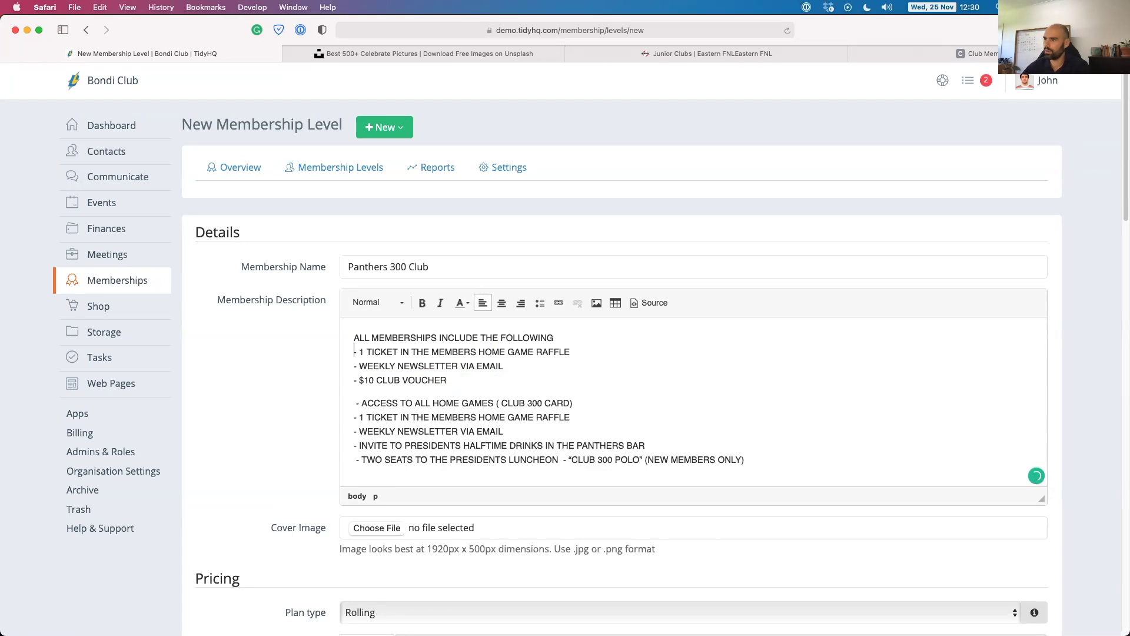
Attach the chirnside image as the membership level's cover image.
scroll(512, 422, "down", 1)
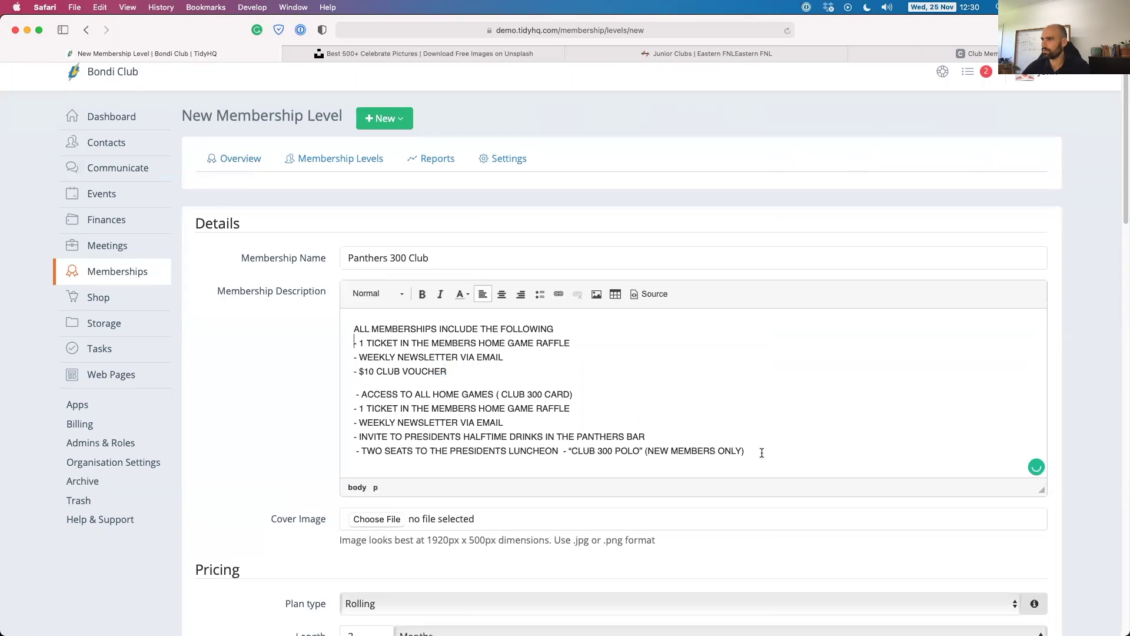
scroll(412, 424, "down", 1)
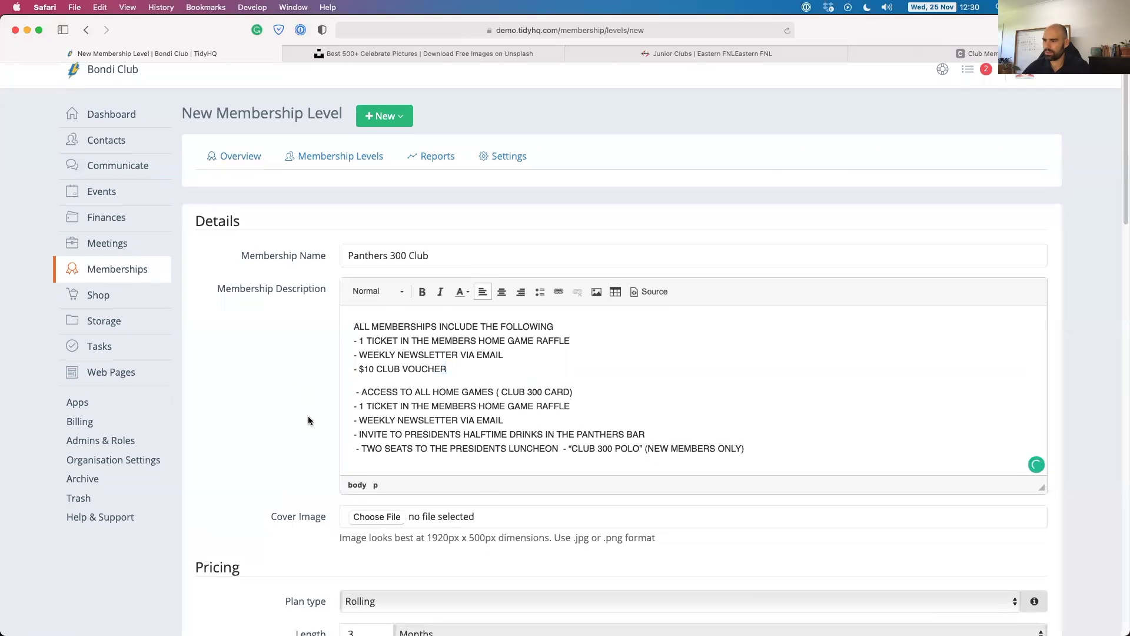
scroll(309, 420, "down", 2)
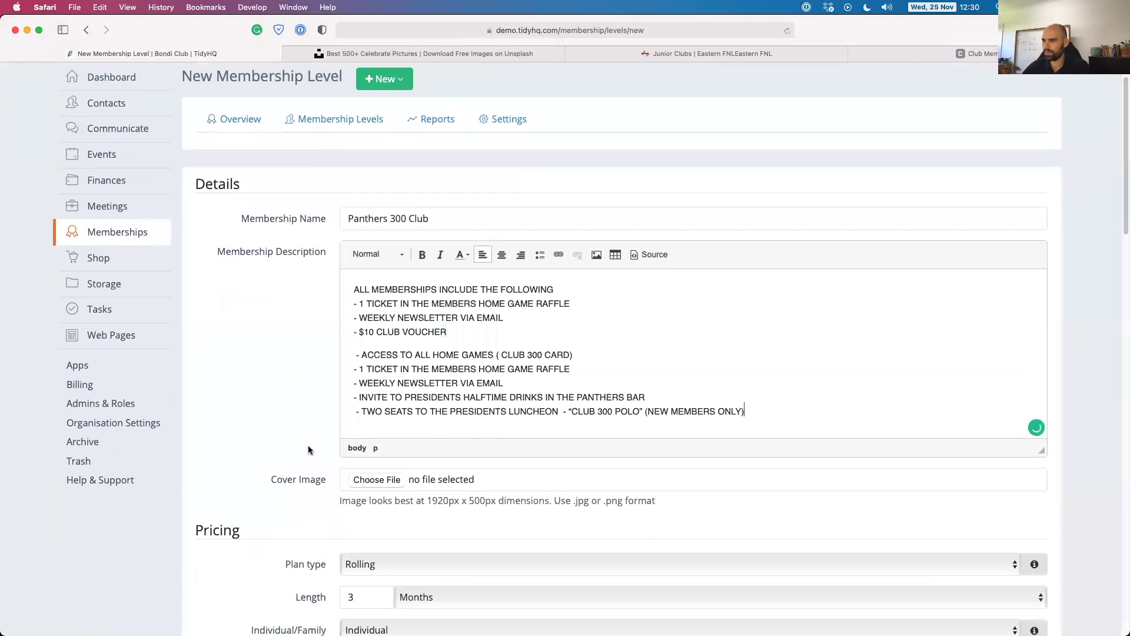
left_click(372, 479)
left_click(448, 239)
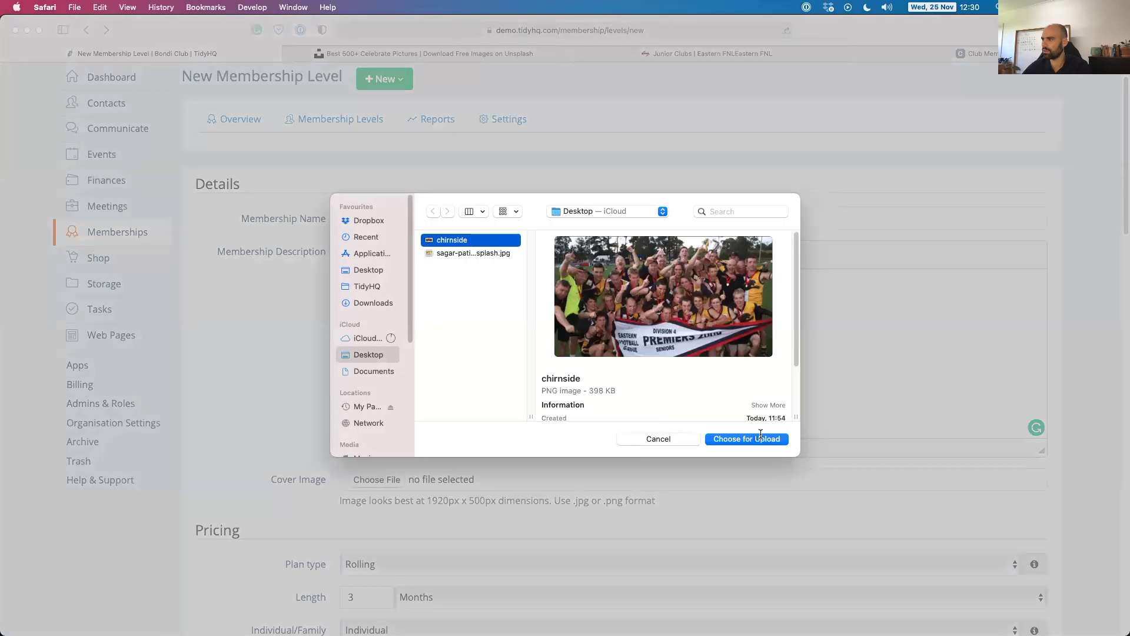
left_click(760, 436)
scroll(306, 397, "down", 4)
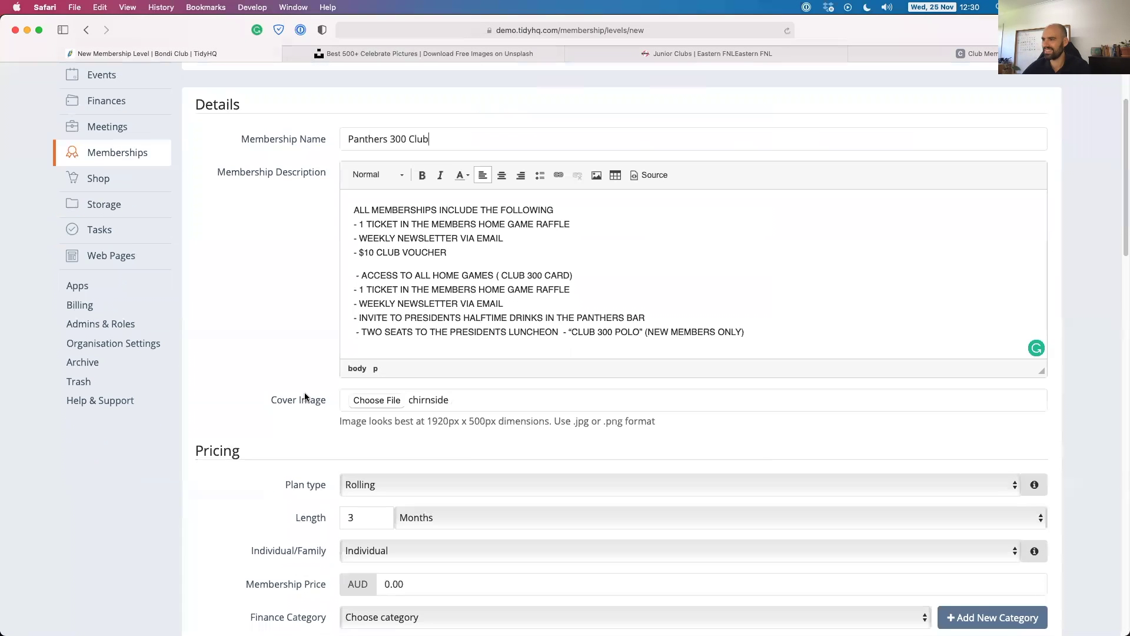
scroll(305, 396, "down", 10)
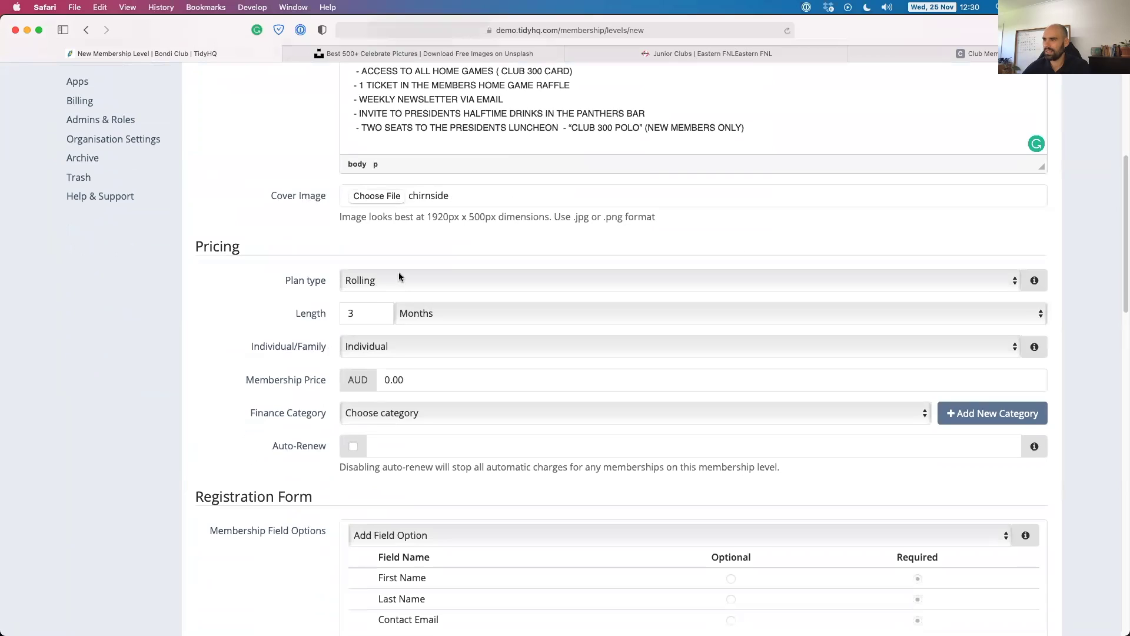
Make the plan Fixed, 12 months long, starting 20 January 2021.
left_click(391, 282)
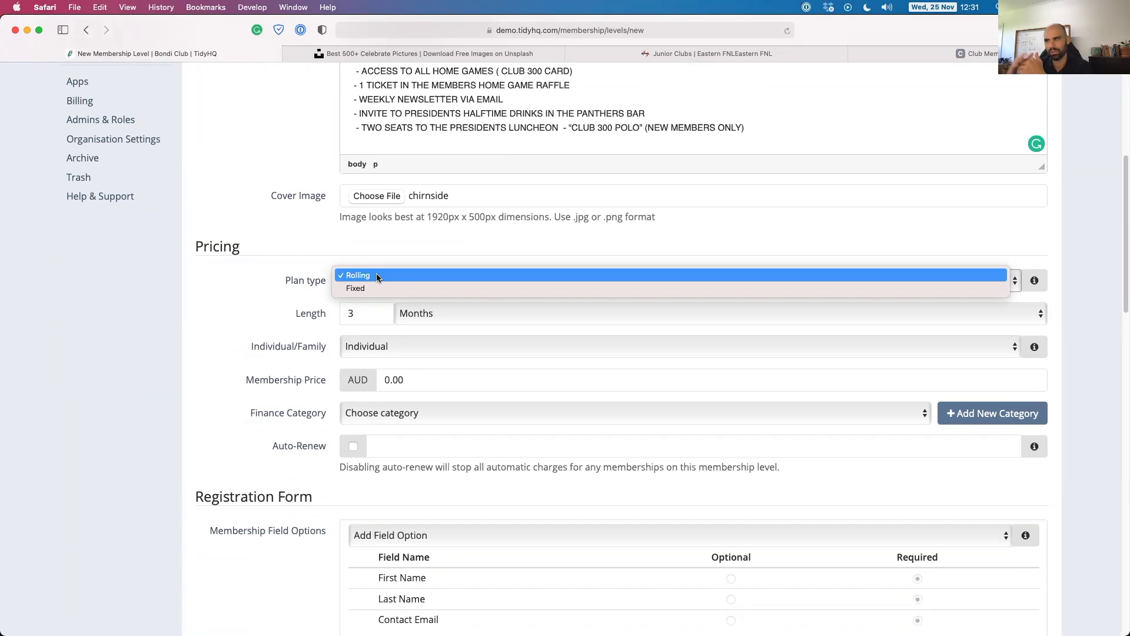
left_click(377, 276)
double_click(359, 313)
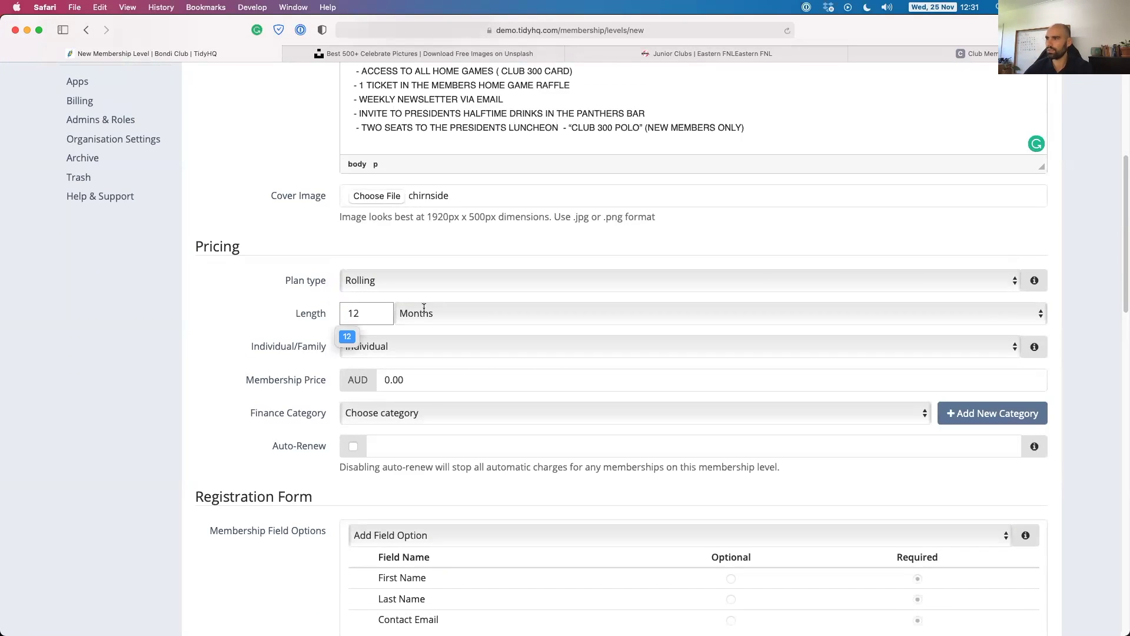
left_click(297, 301)
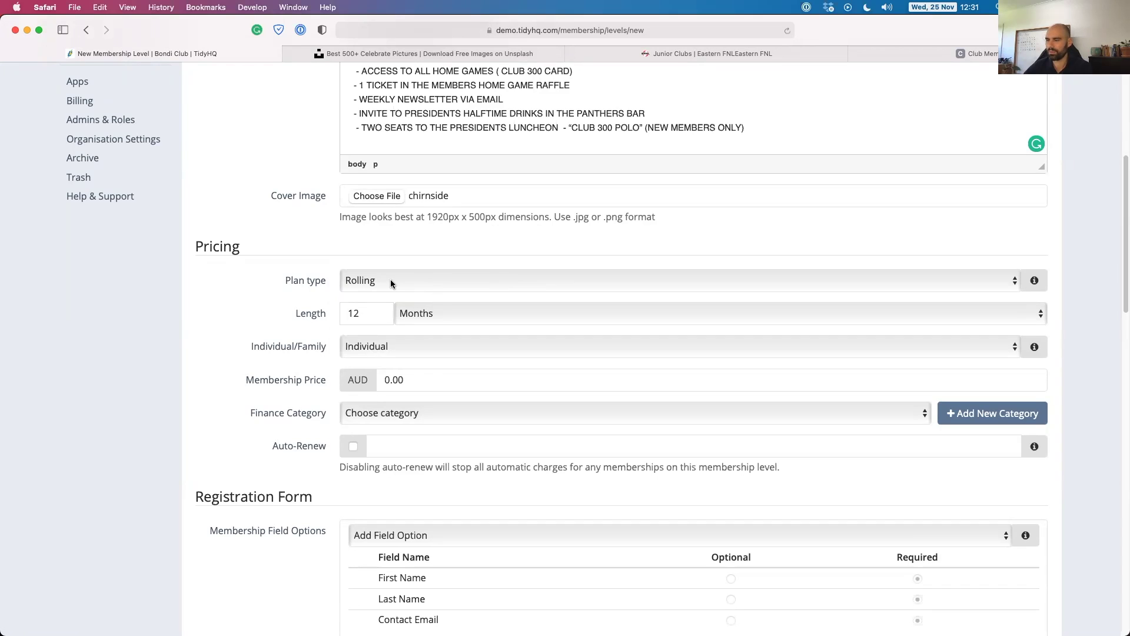
left_click(391, 282)
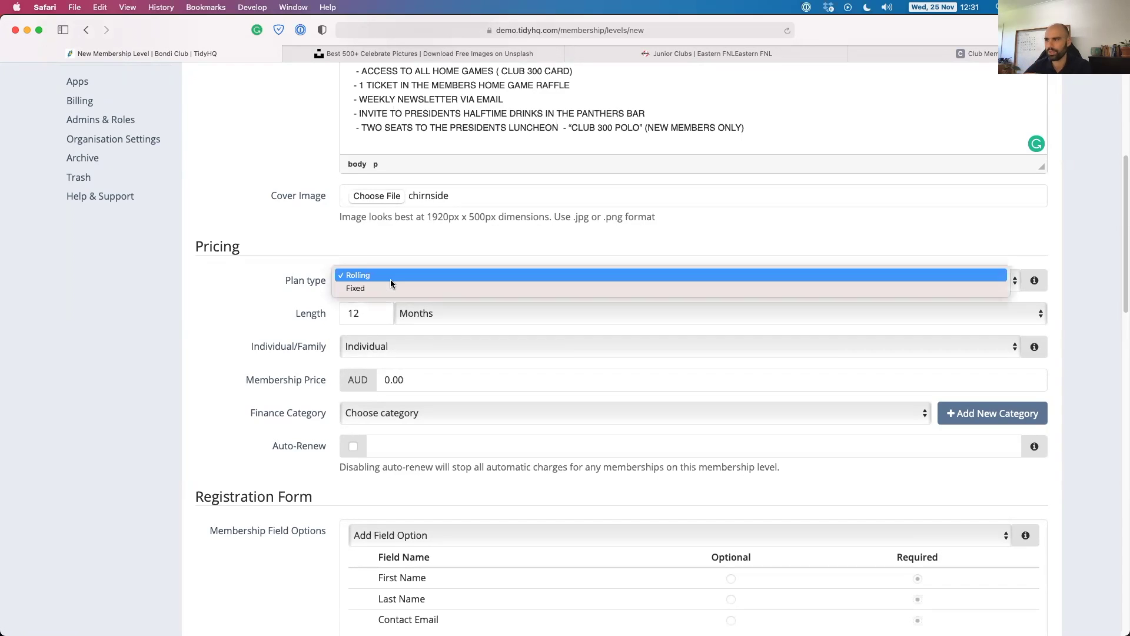
left_click(375, 289)
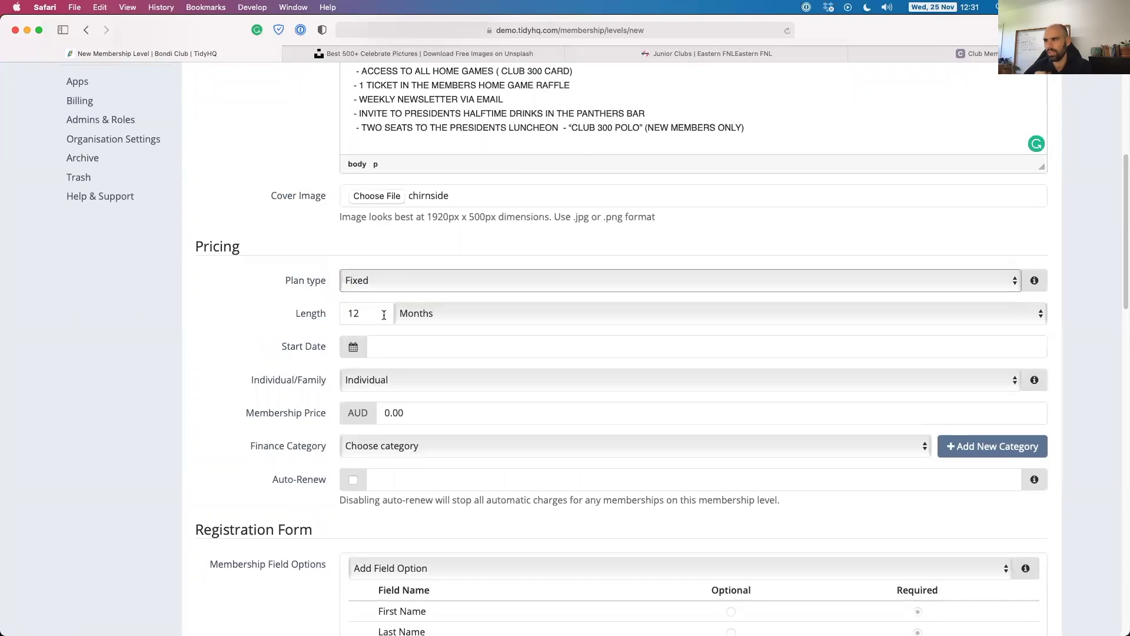
left_click(362, 313)
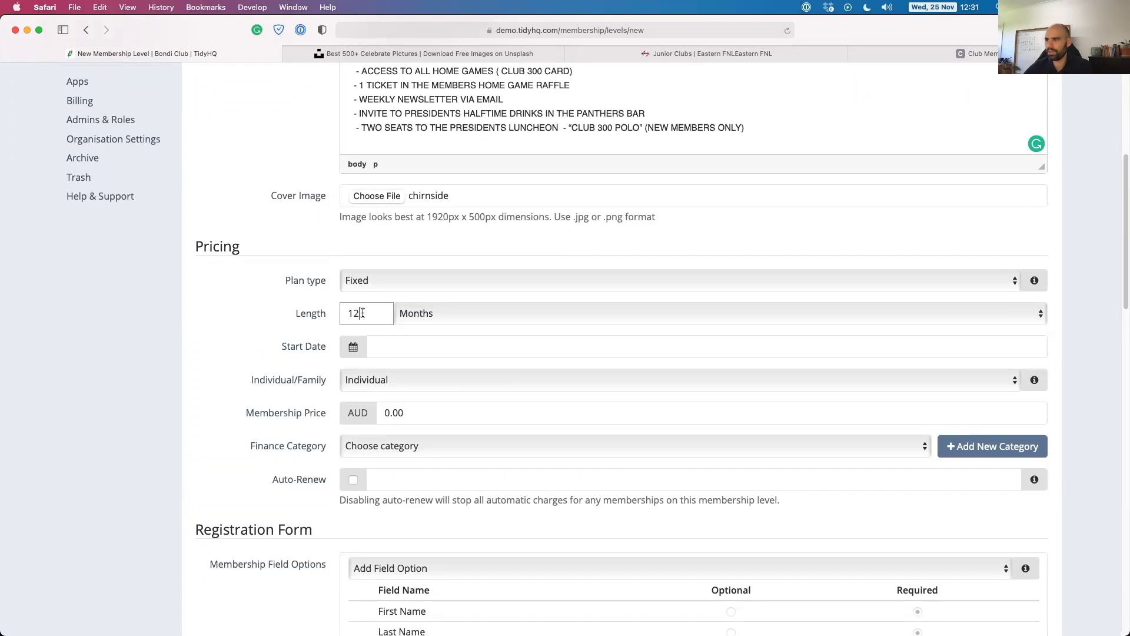
left_click(391, 349)
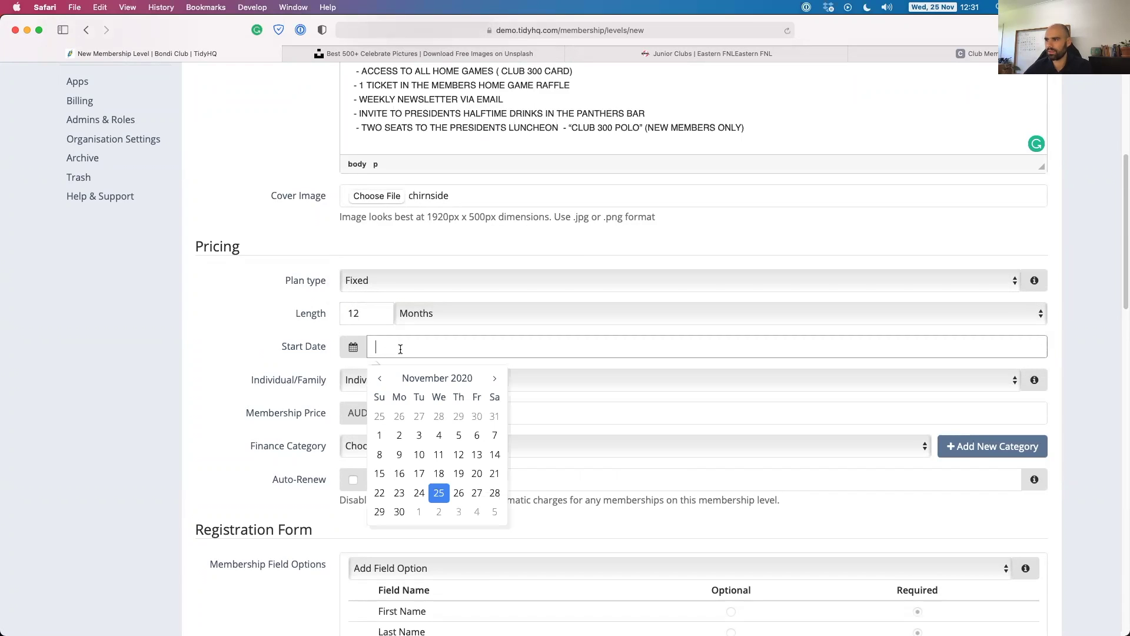
left_click(498, 380)
left_click(499, 381)
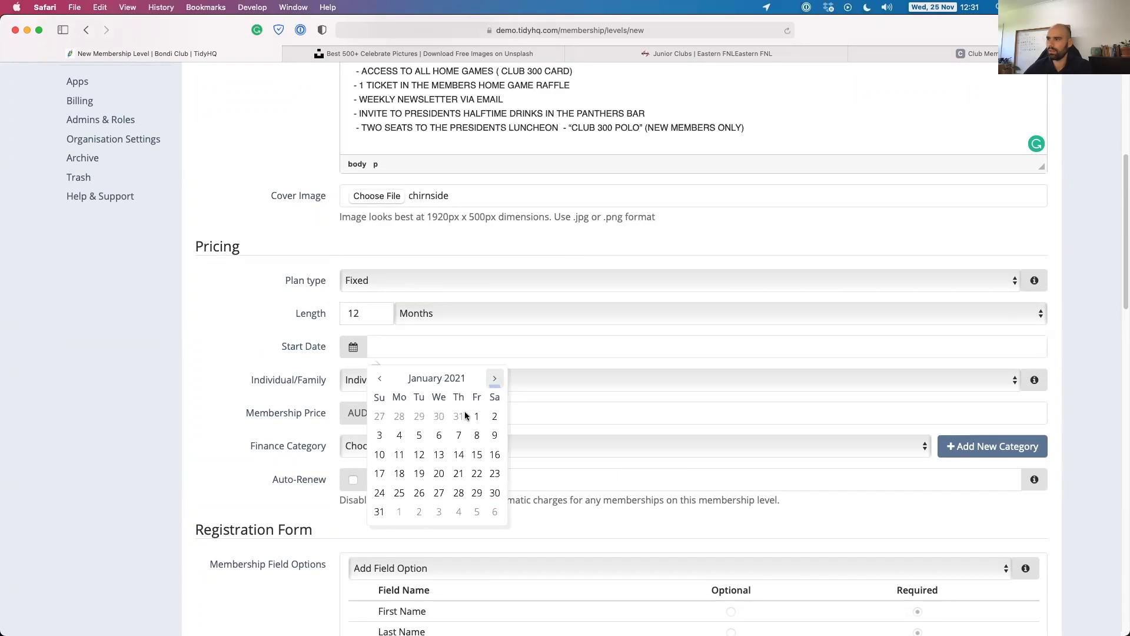
left_click(438, 473)
Set the membership to Individual rather than Family.
scroll(244, 370, "down", 1)
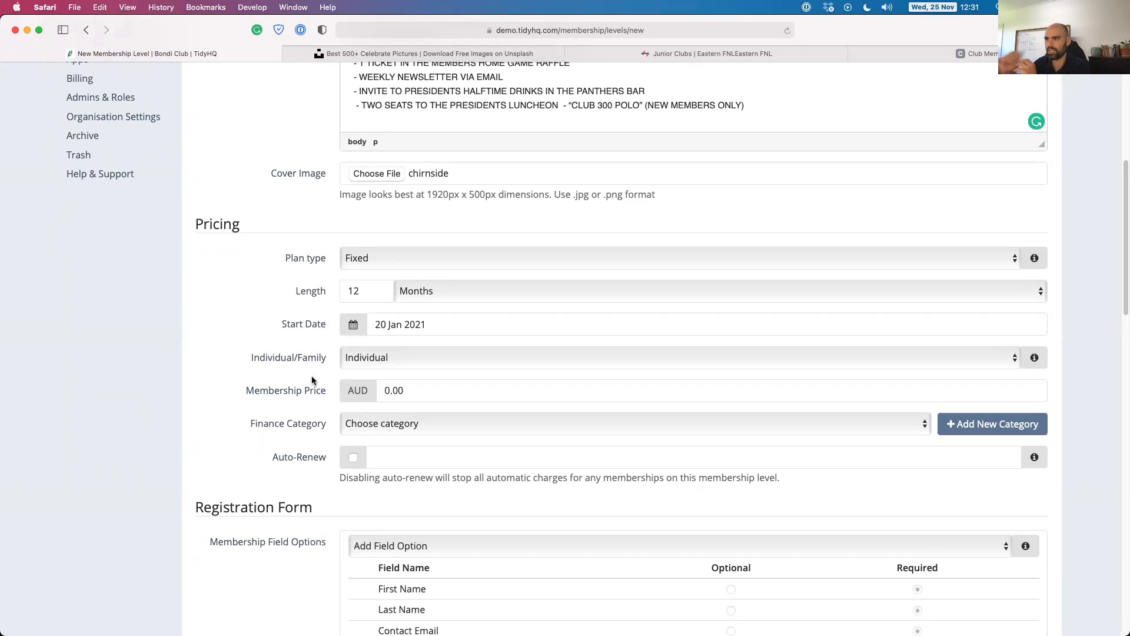
left_click(408, 357)
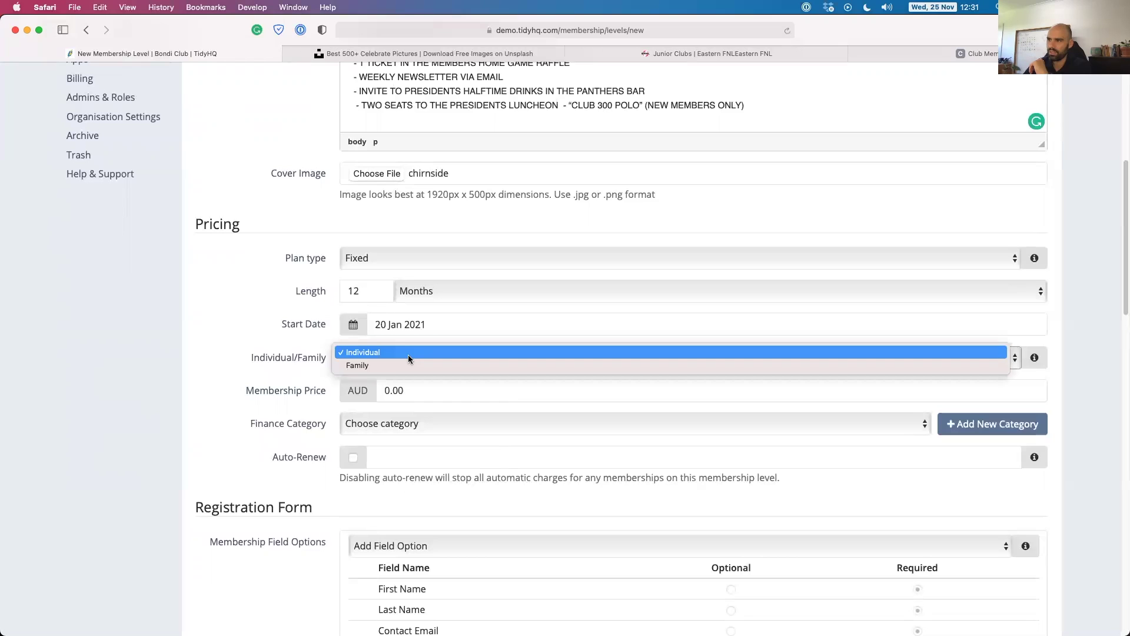
left_click(405, 366)
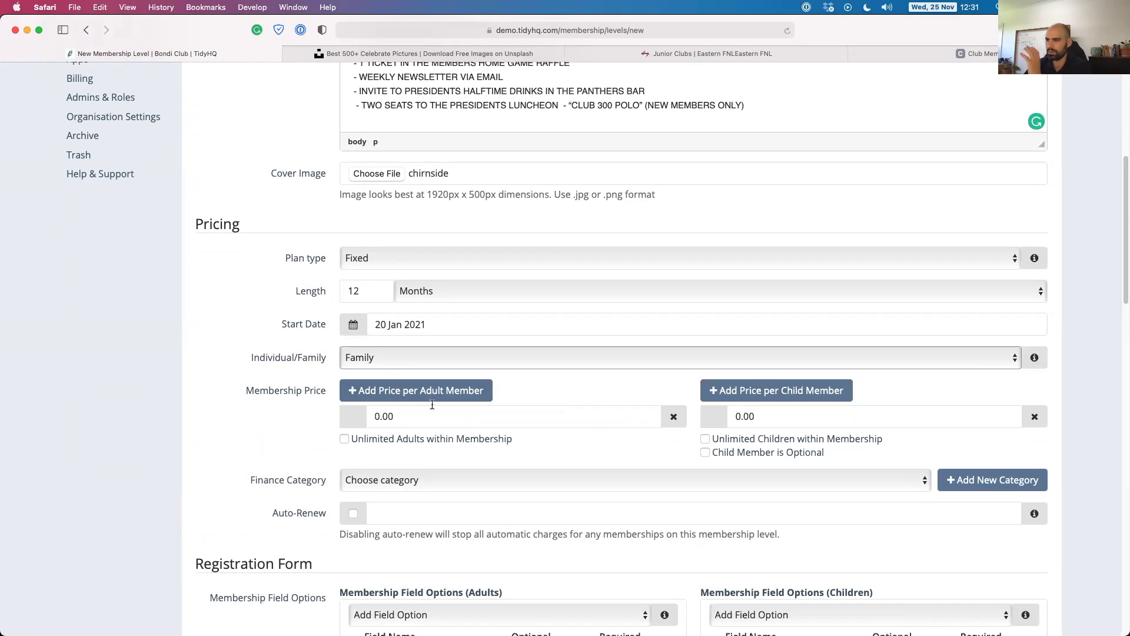
left_click(367, 358)
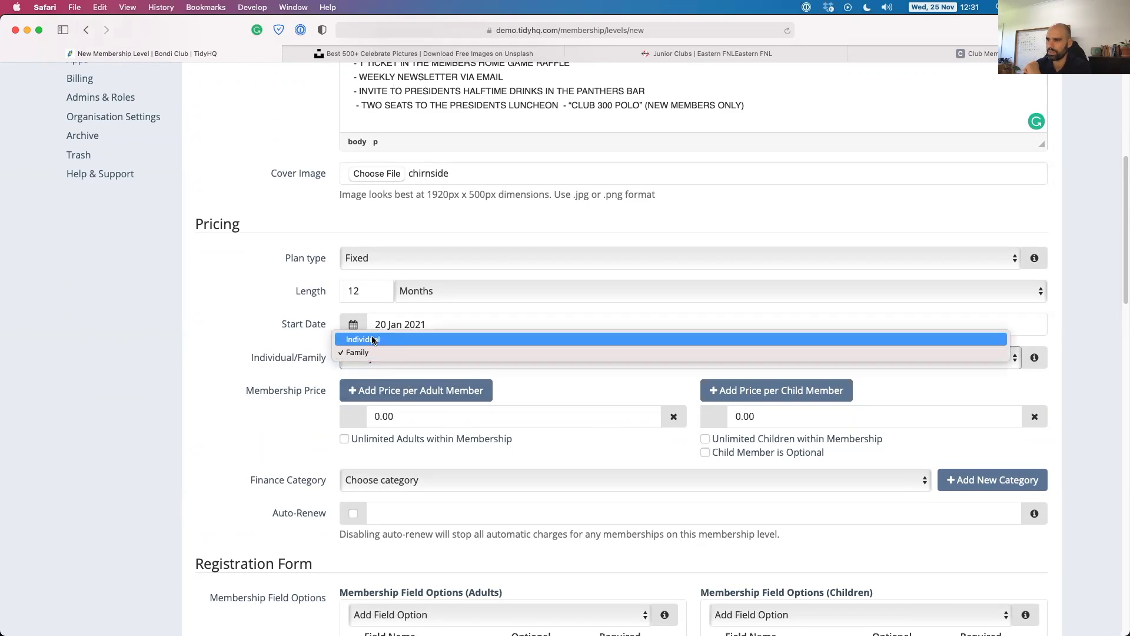
left_click(372, 340)
Set the price to AUD 300, finance category Membership, and turn auto-renew on.
scroll(330, 356, "down", 2)
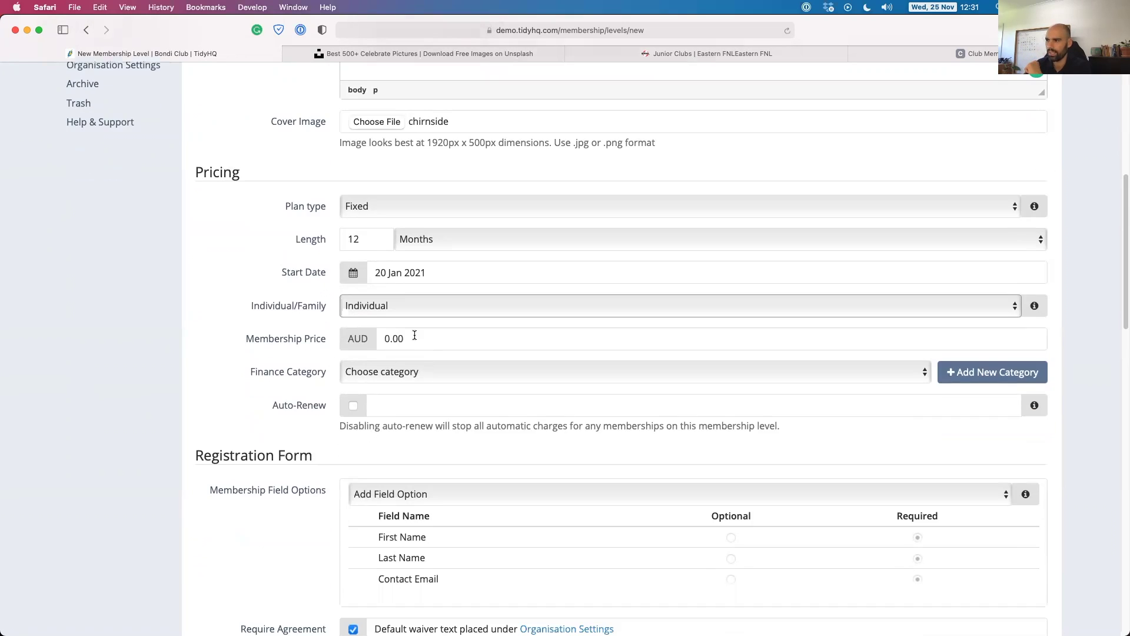
left_click_drag(414, 335, 360, 338)
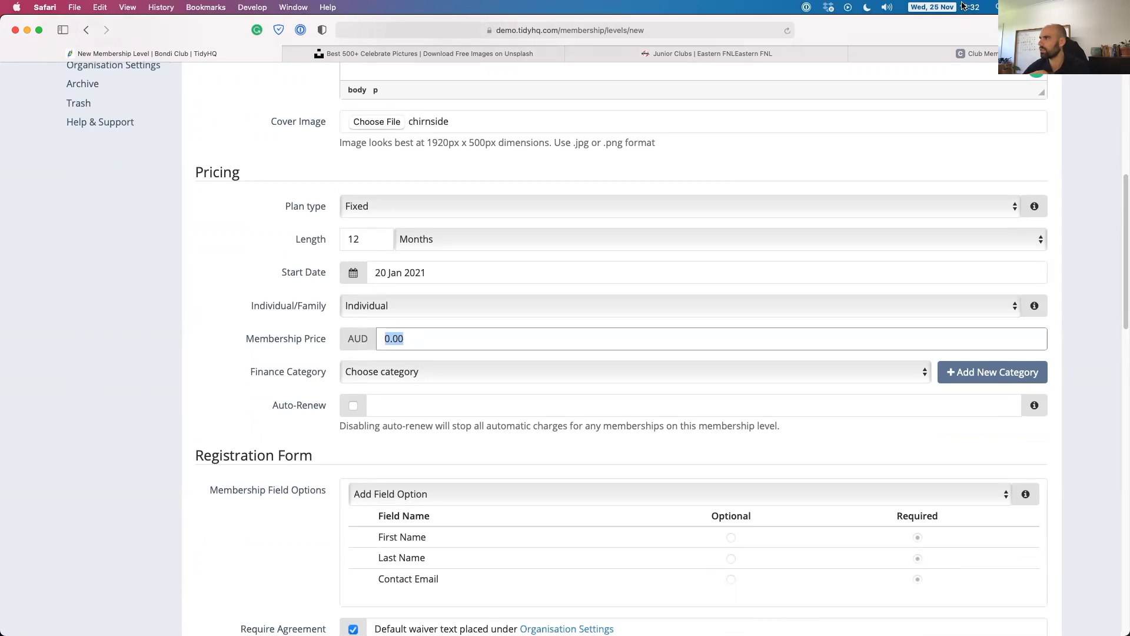
left_click(918, 53)
left_click(490, 458)
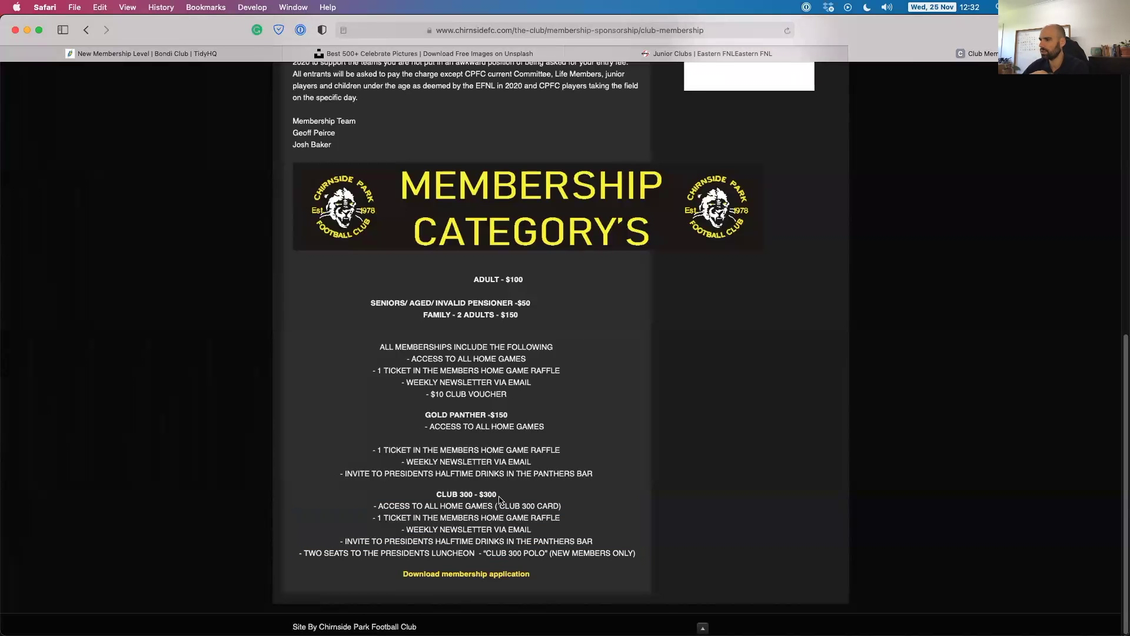
left_click(133, 54)
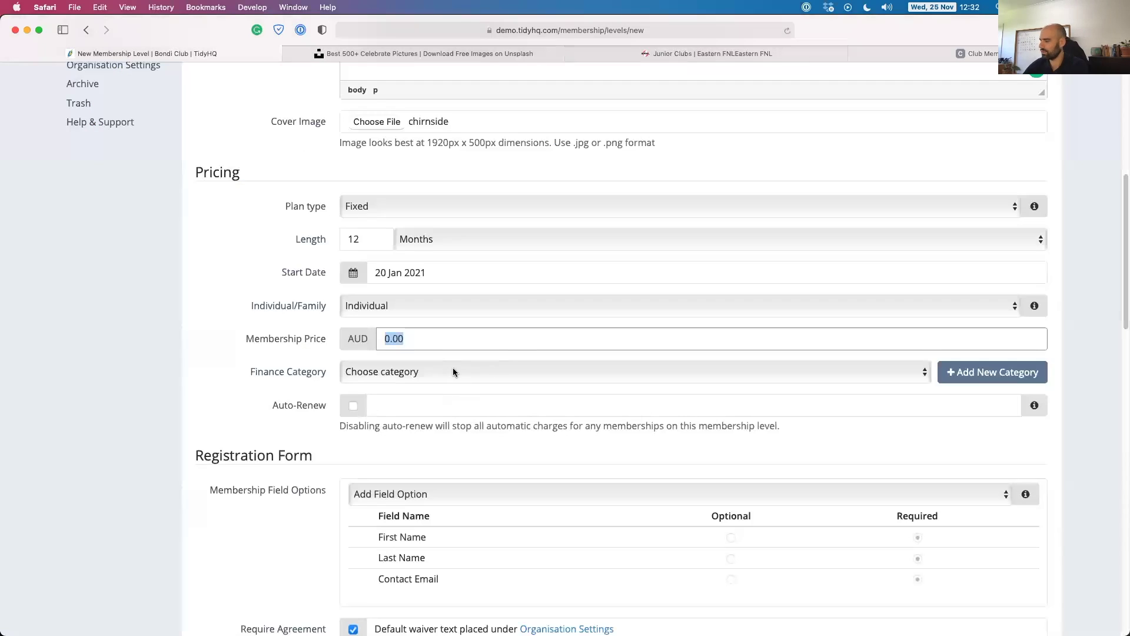
type("3")
left_click(373, 366)
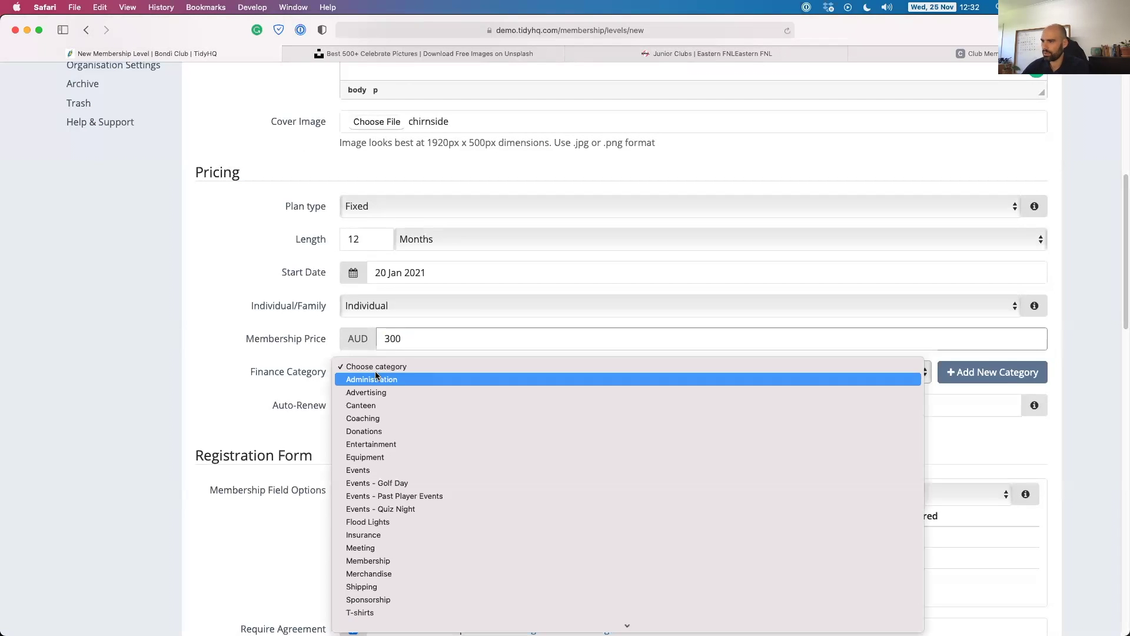
left_click(406, 561)
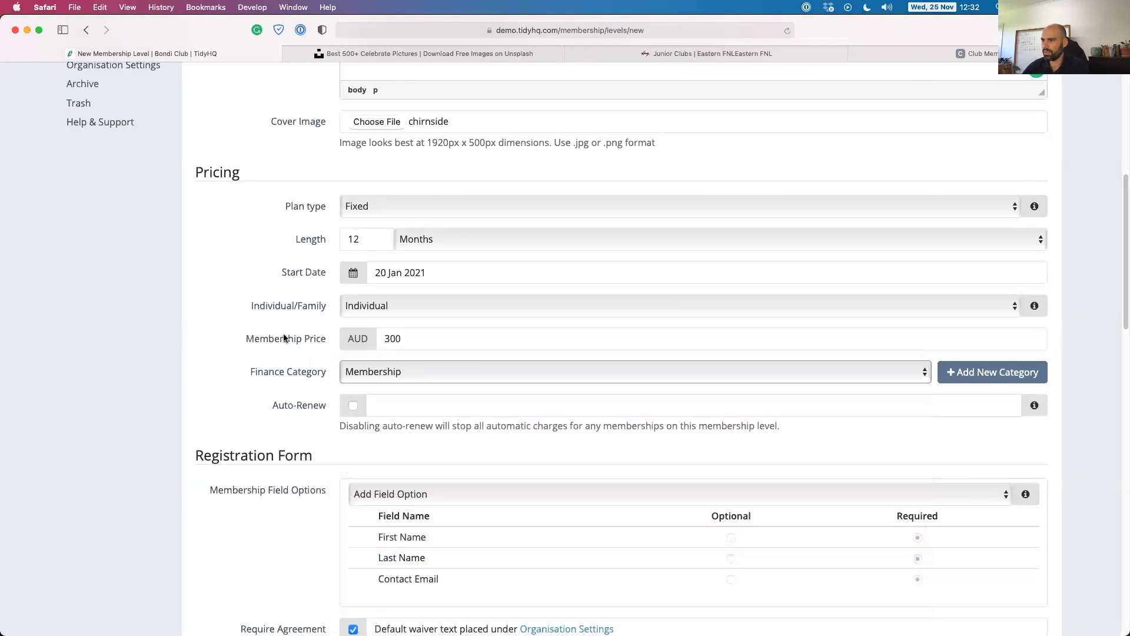
scroll(298, 401, "down", 3)
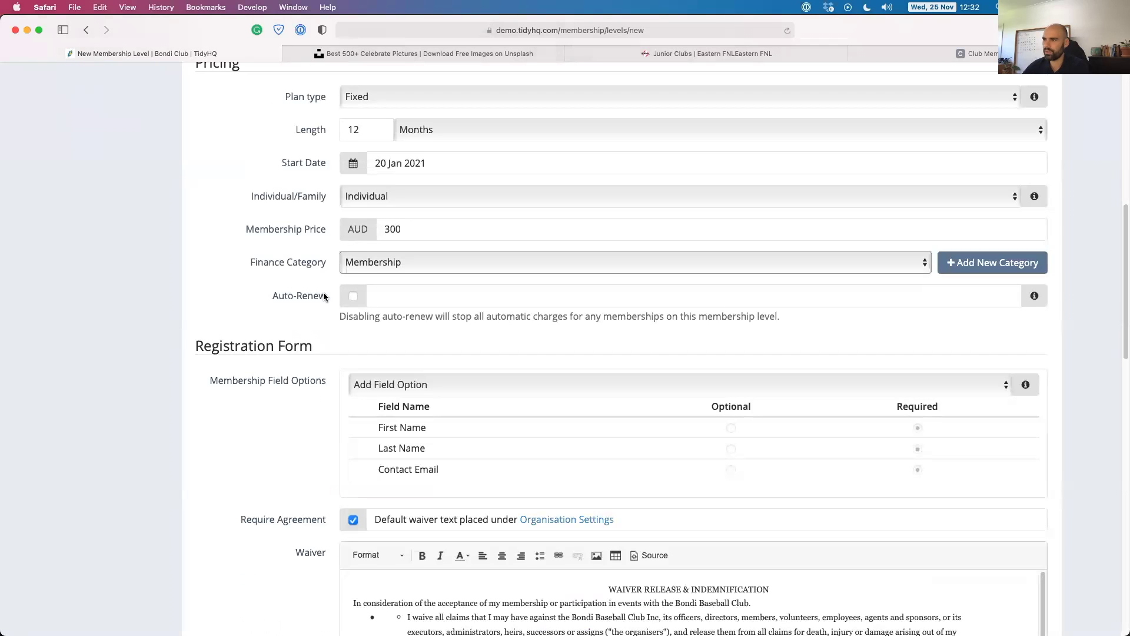
left_click(354, 297)
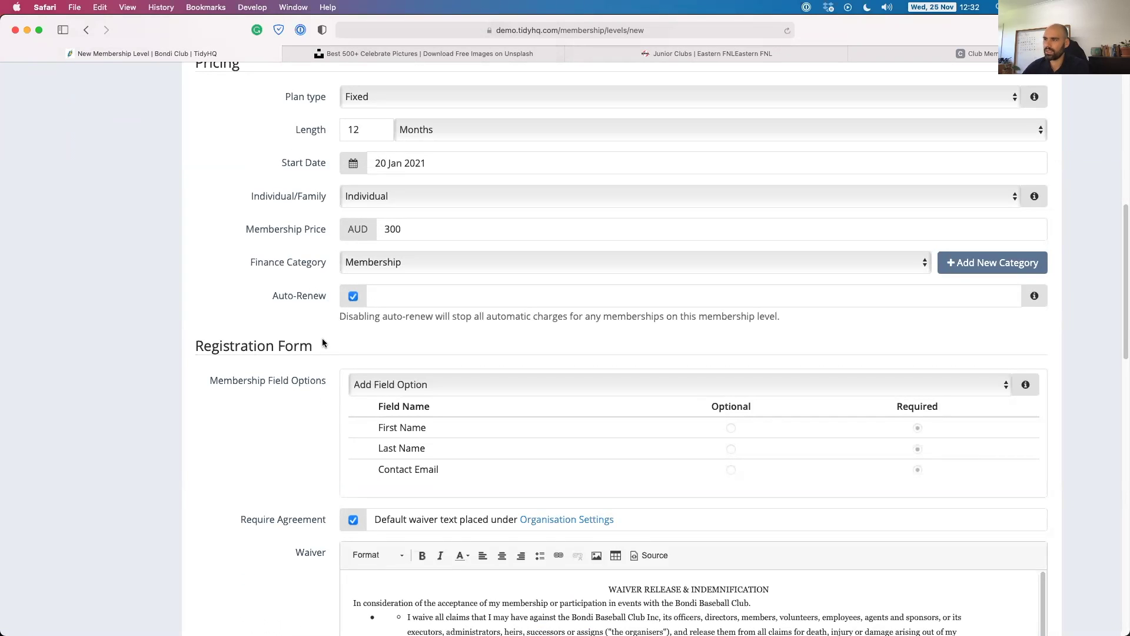
scroll(312, 338, "up", 2)
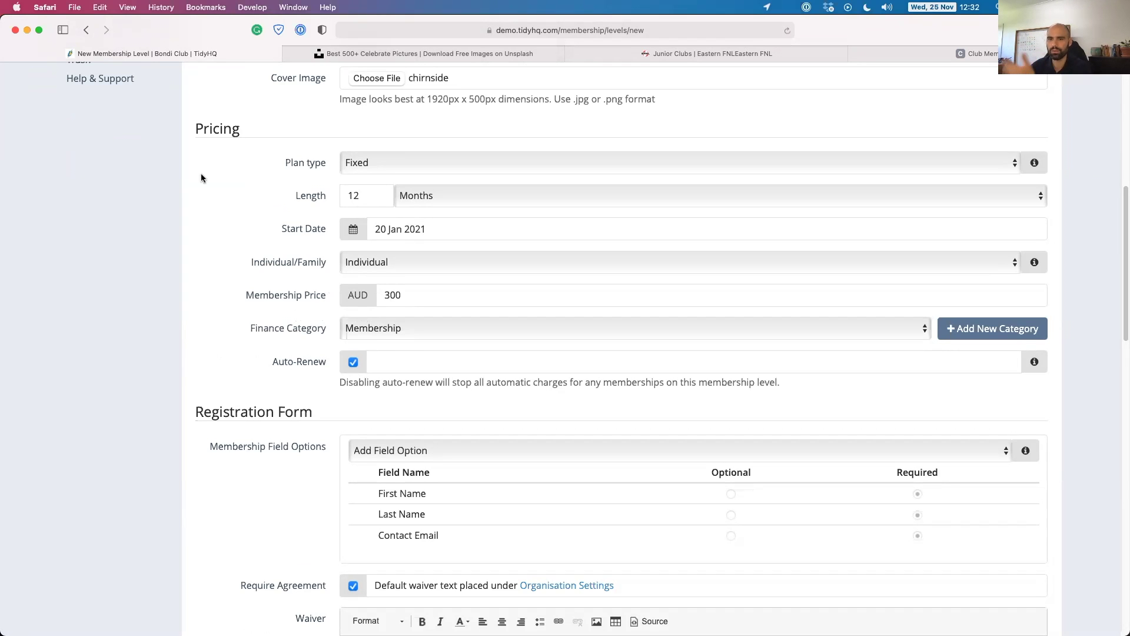
Add a required Past Player? question and an optional Company field to the registration form.
scroll(241, 385, "down", 1)
scroll(270, 374, "down", 5)
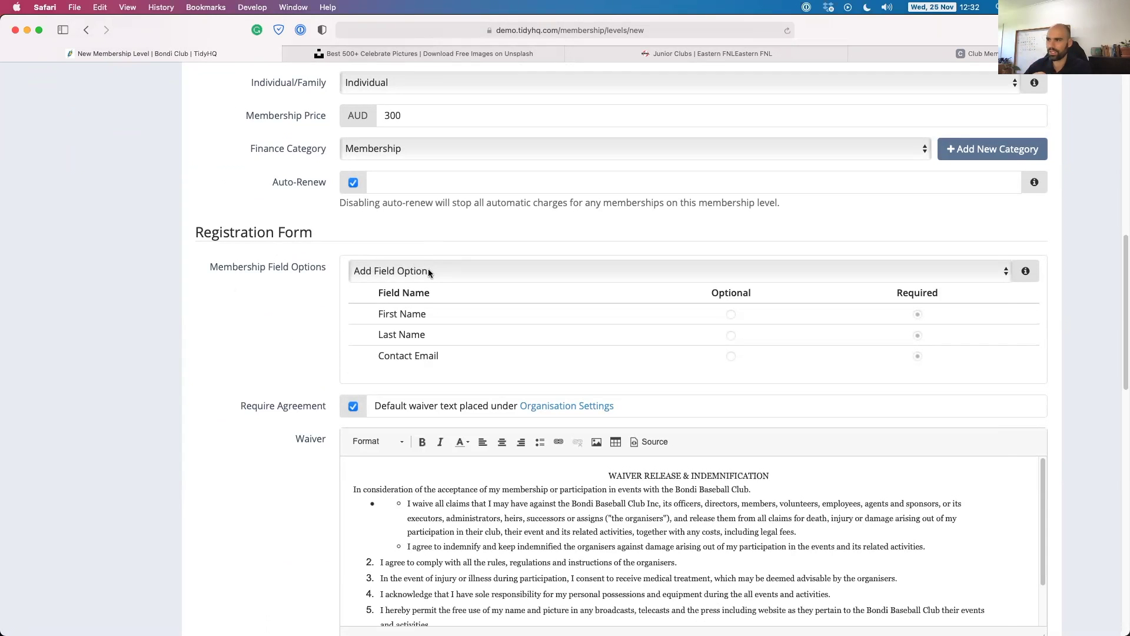
left_click(429, 270)
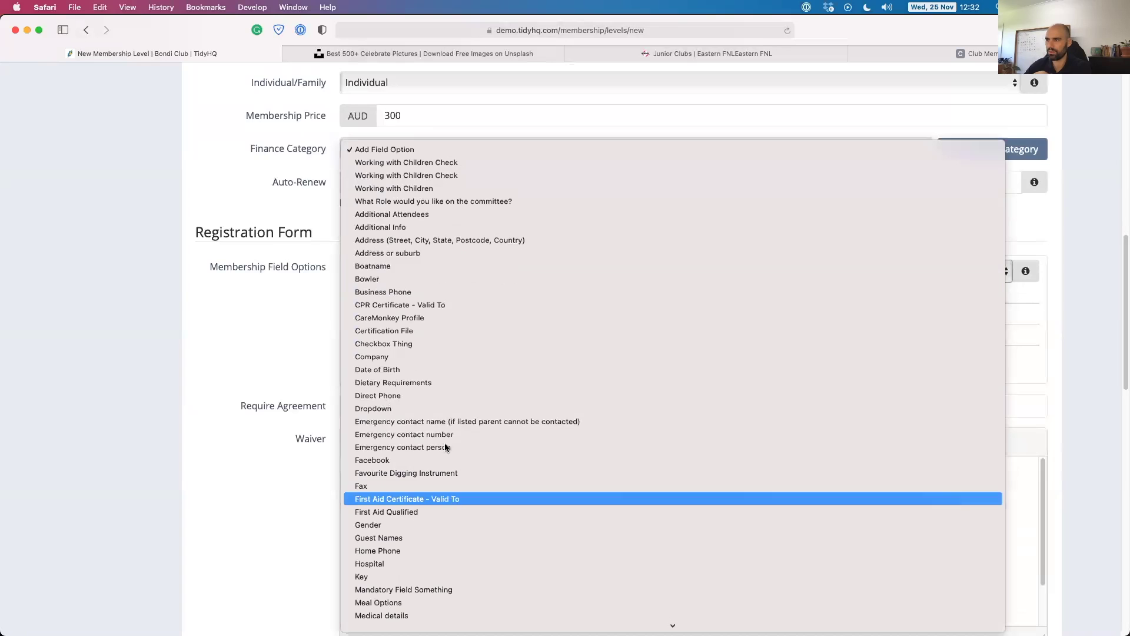
scroll(459, 503, "down", 10)
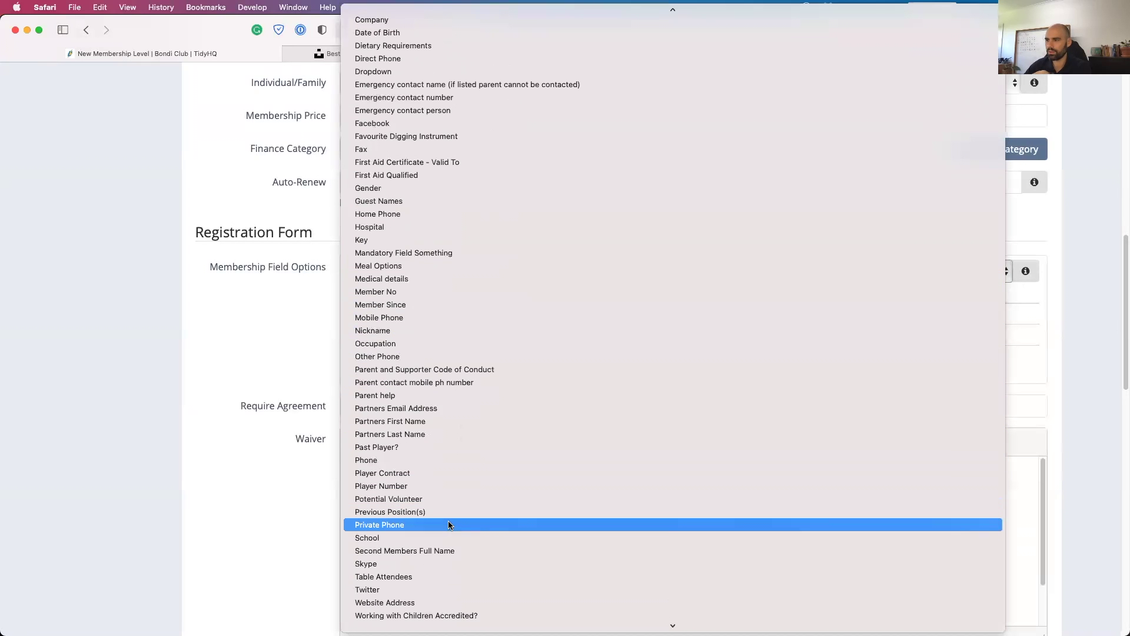
left_click(410, 449)
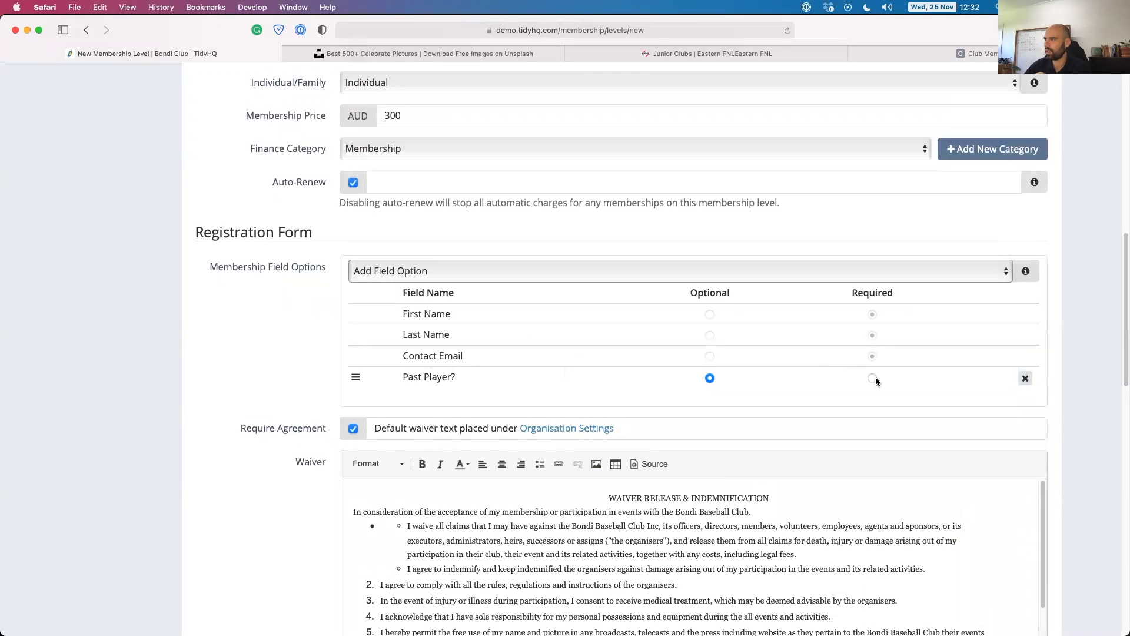
left_click(873, 378)
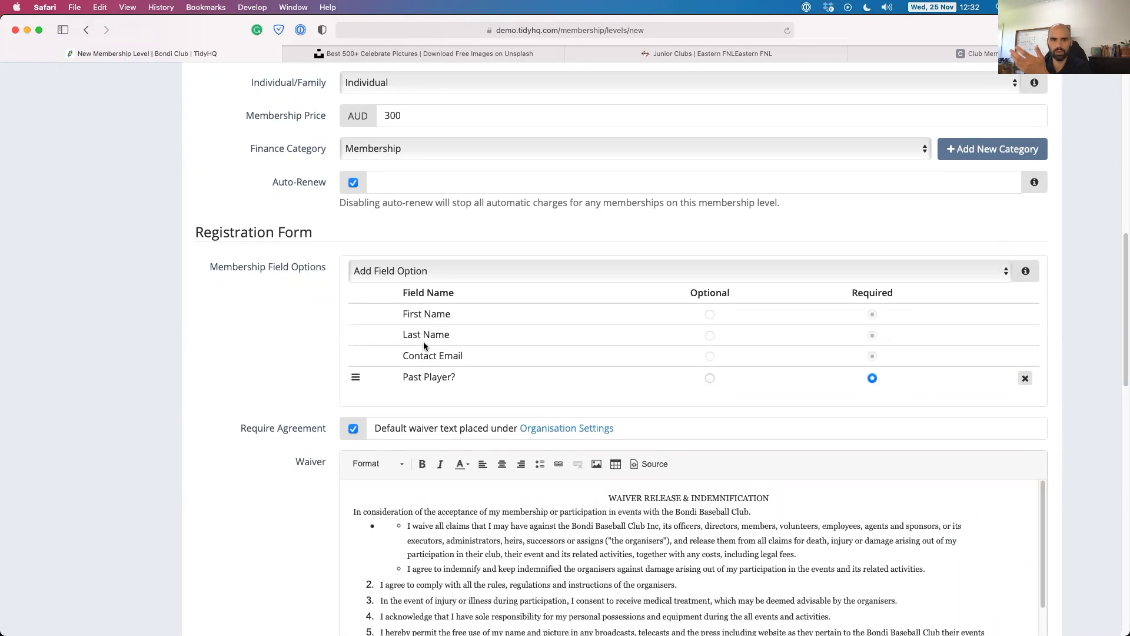
left_click(420, 272)
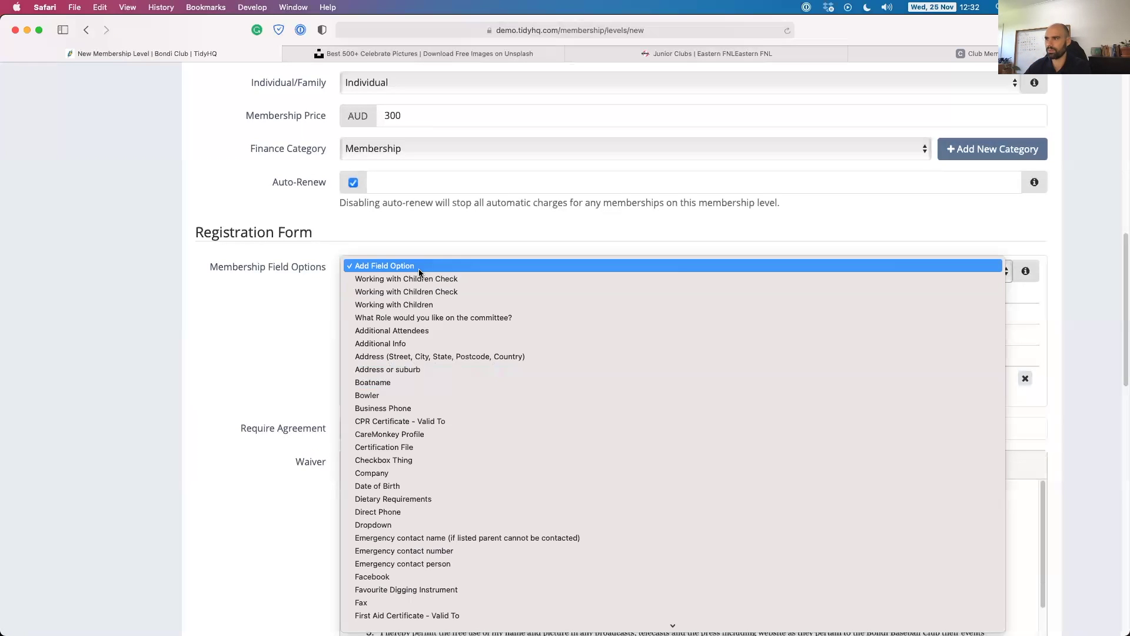
left_click(411, 475)
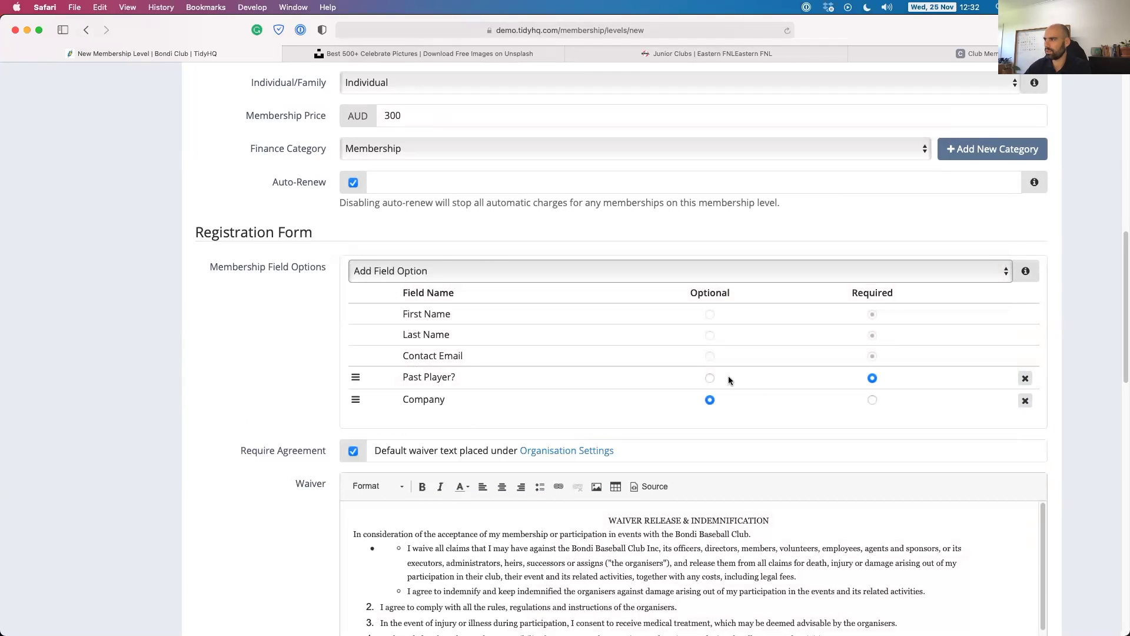
Add Date of Birth and a required Dietary Requirements field, placed directly under Past Player?
left_click(430, 271)
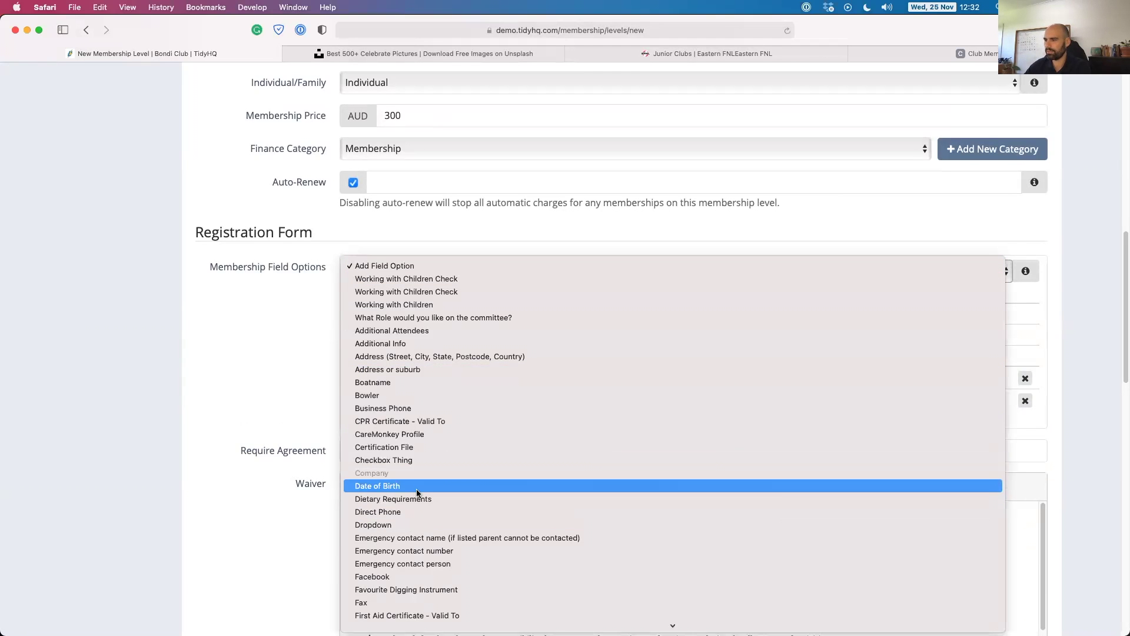
left_click(412, 486)
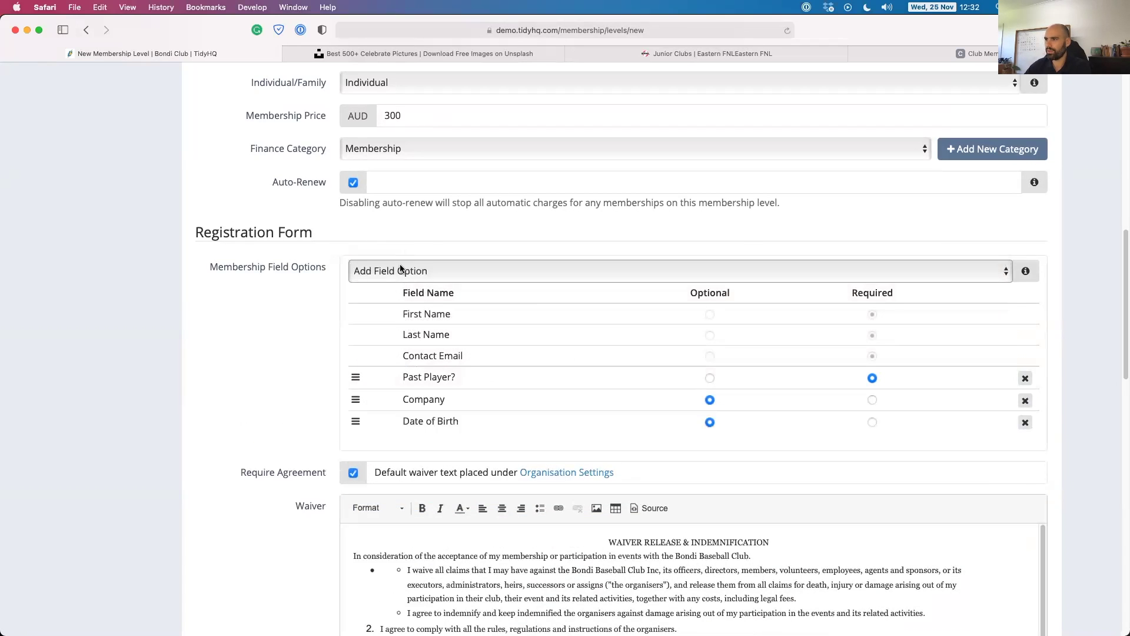
left_click(403, 269)
left_click(385, 499)
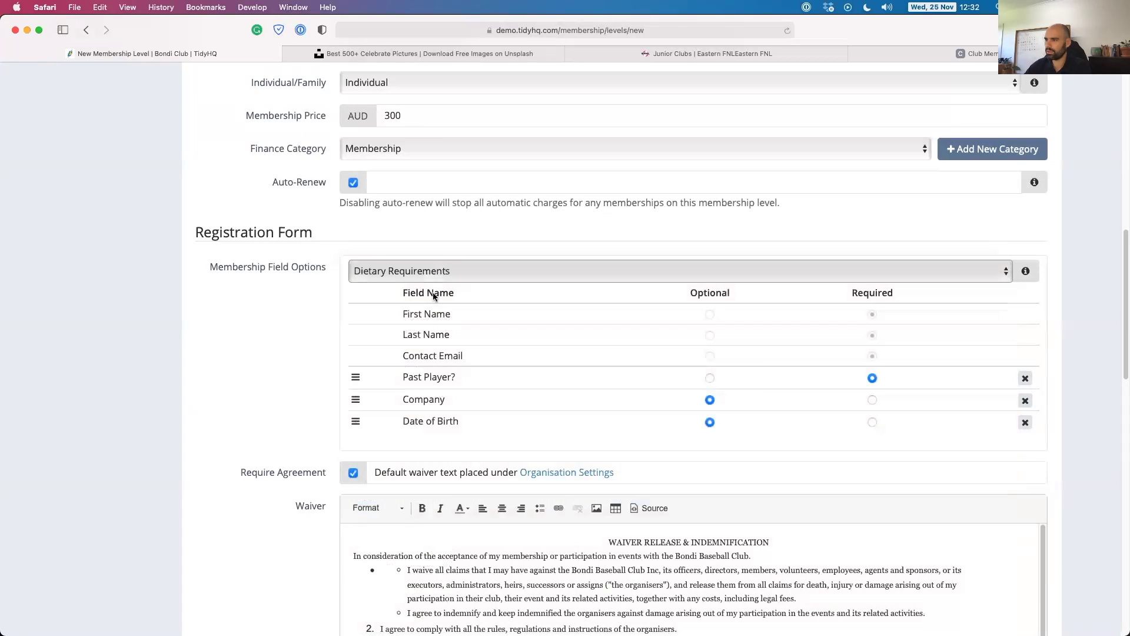
left_click(414, 272)
scroll(461, 493, "down", 3)
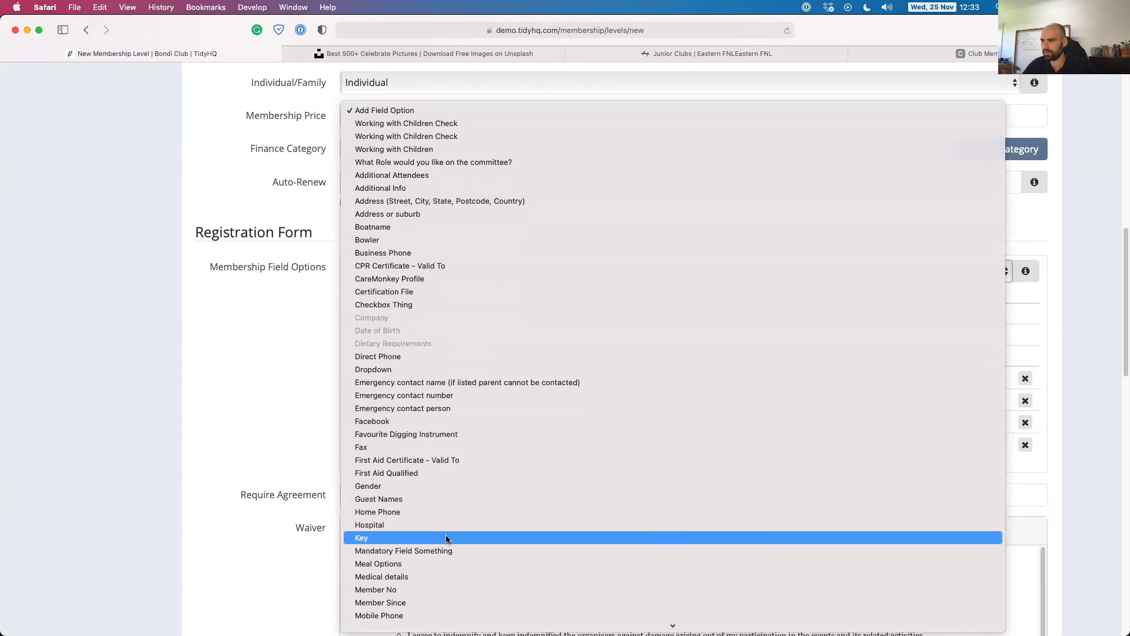
scroll(395, 561, "down", 5)
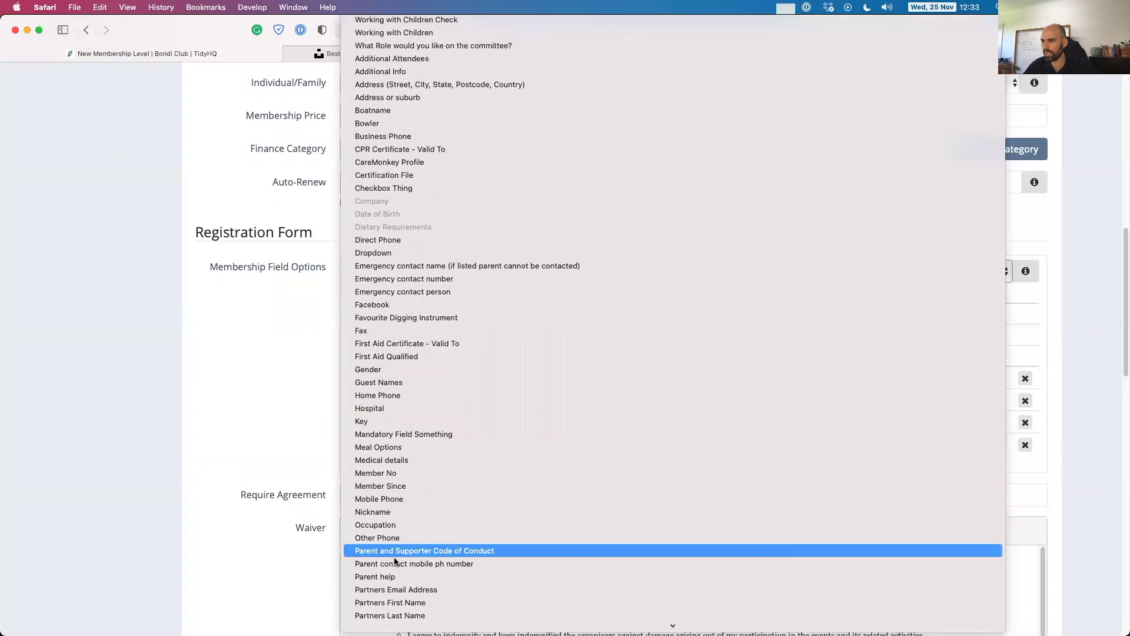
left_click(278, 422)
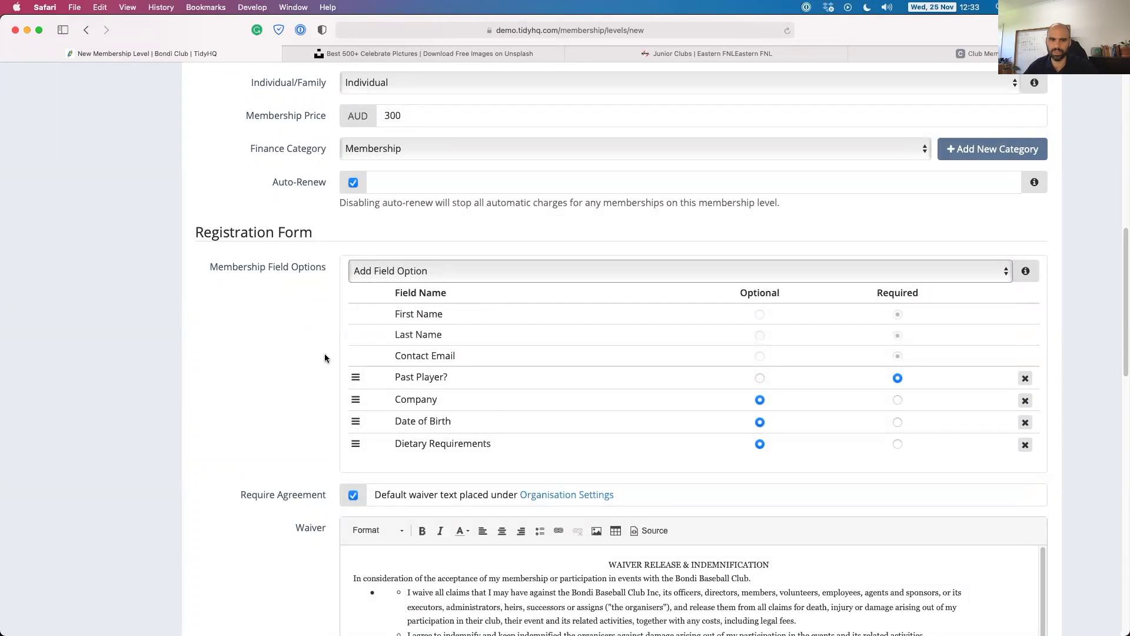
scroll(265, 356, "down", 2)
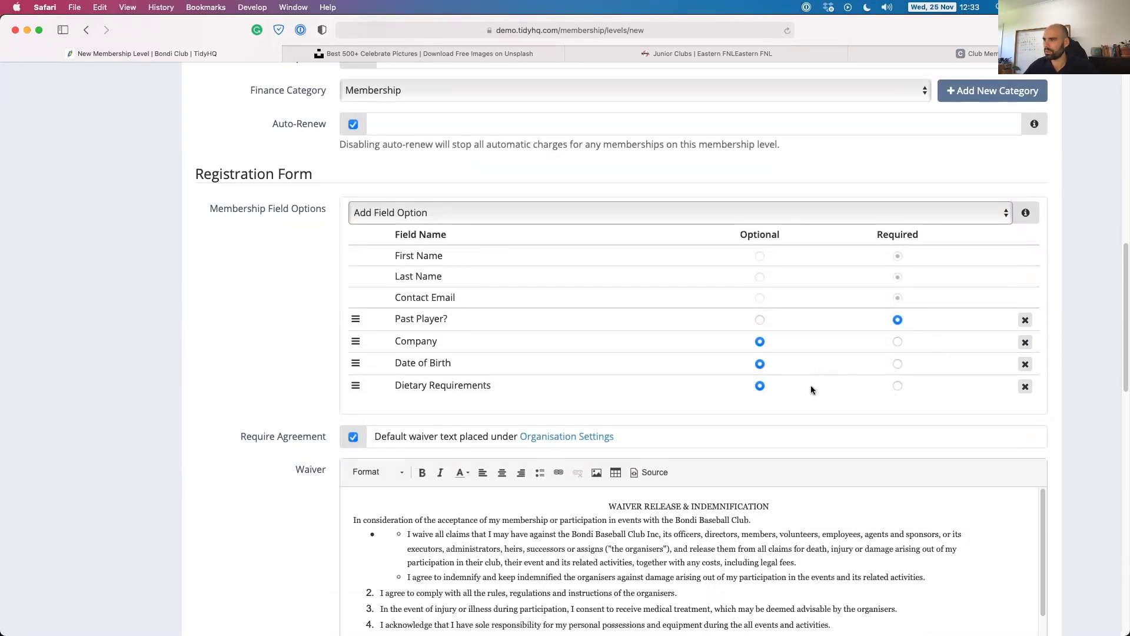
left_click(897, 386)
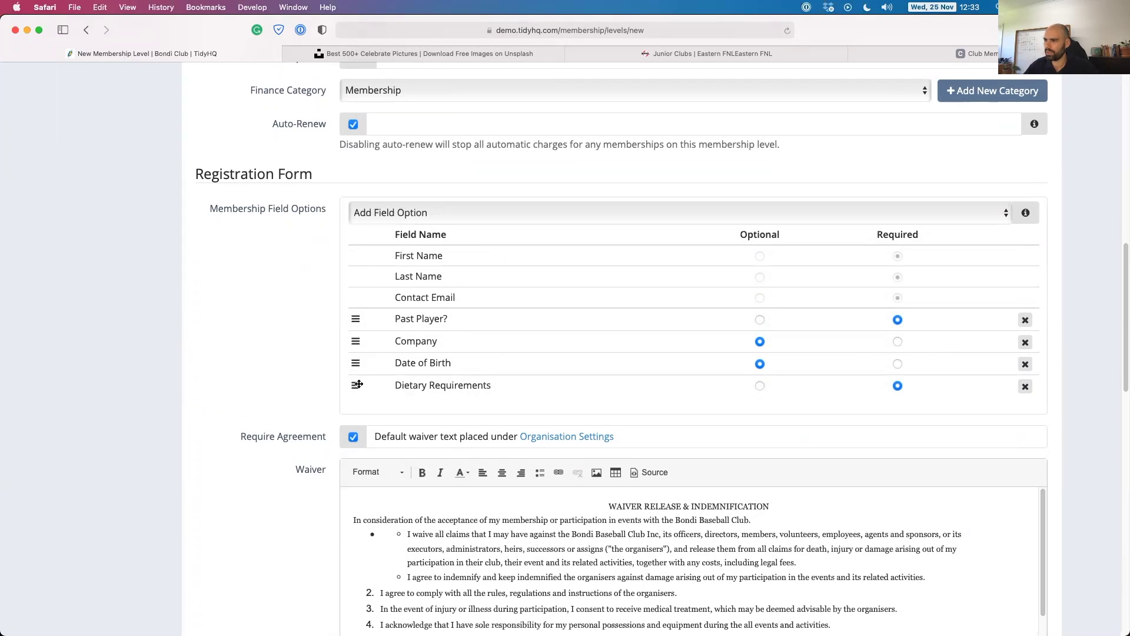
left_click_drag(356, 385, 353, 335)
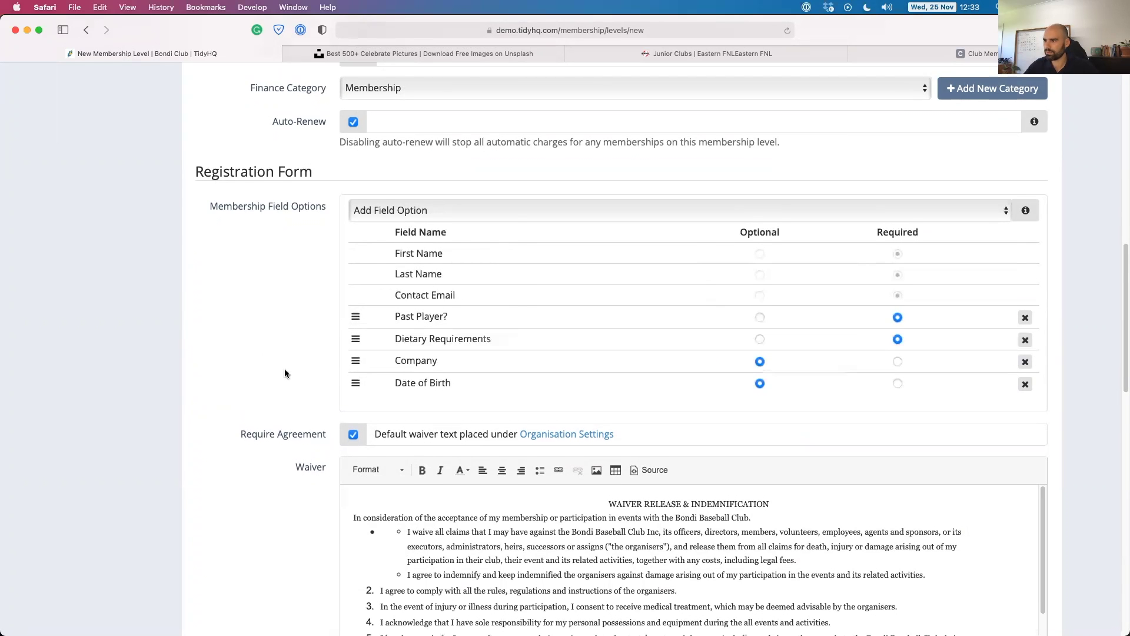
scroll(285, 368, "down", 6)
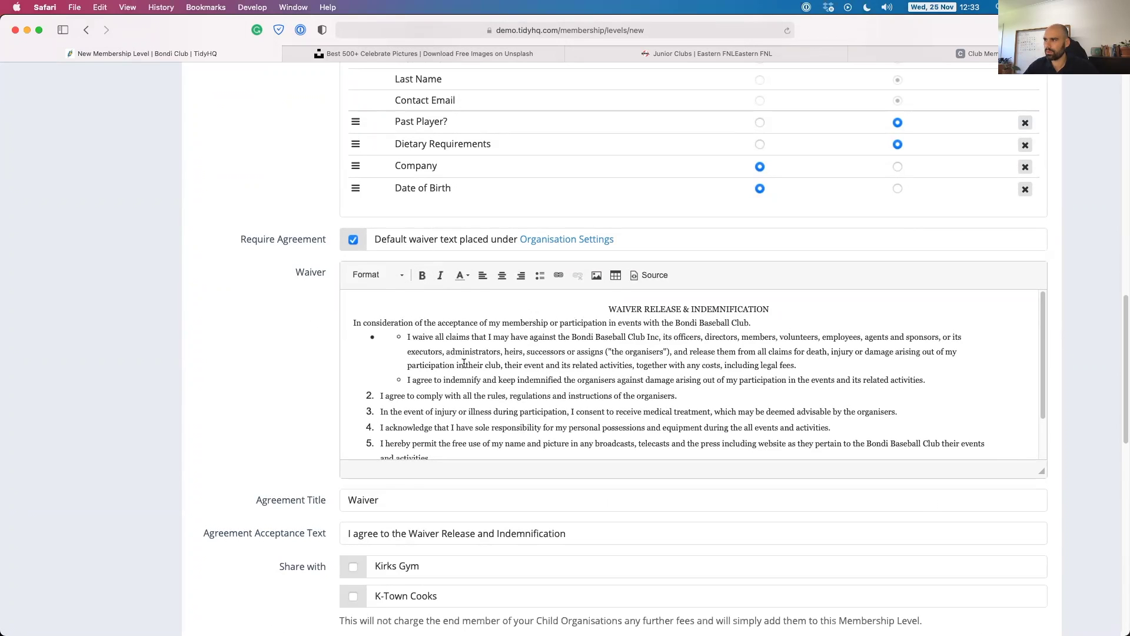
Rename the agreement from Waiver to 'Terms' with acceptance text 'I agree to the long list of stuff'.
scroll(491, 382, "down", 5)
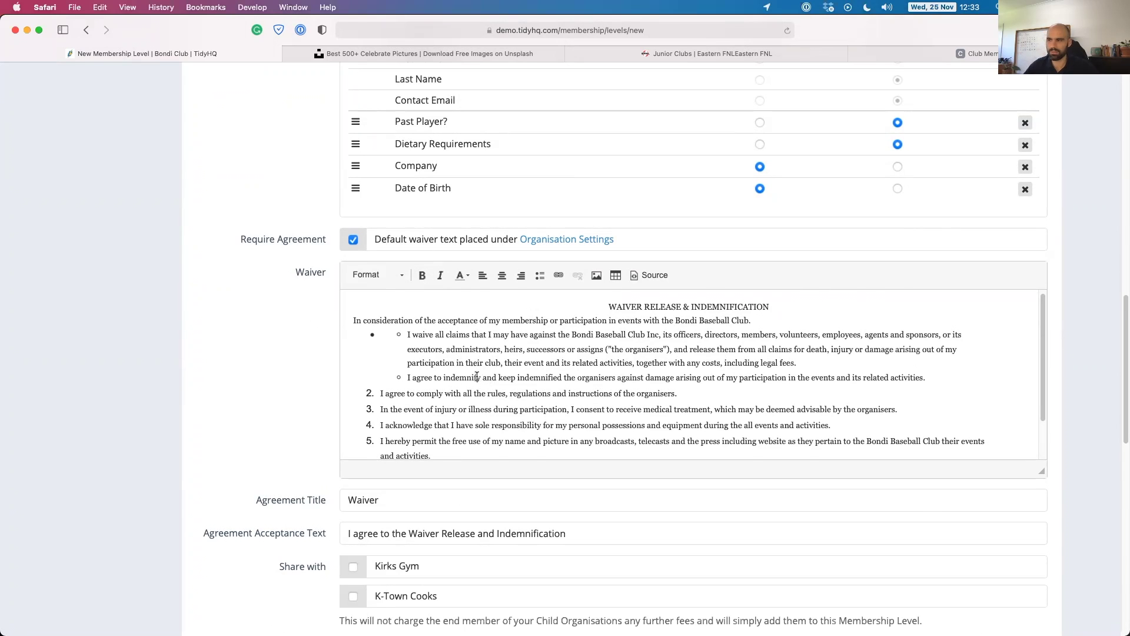
scroll(444, 358, "up", 5)
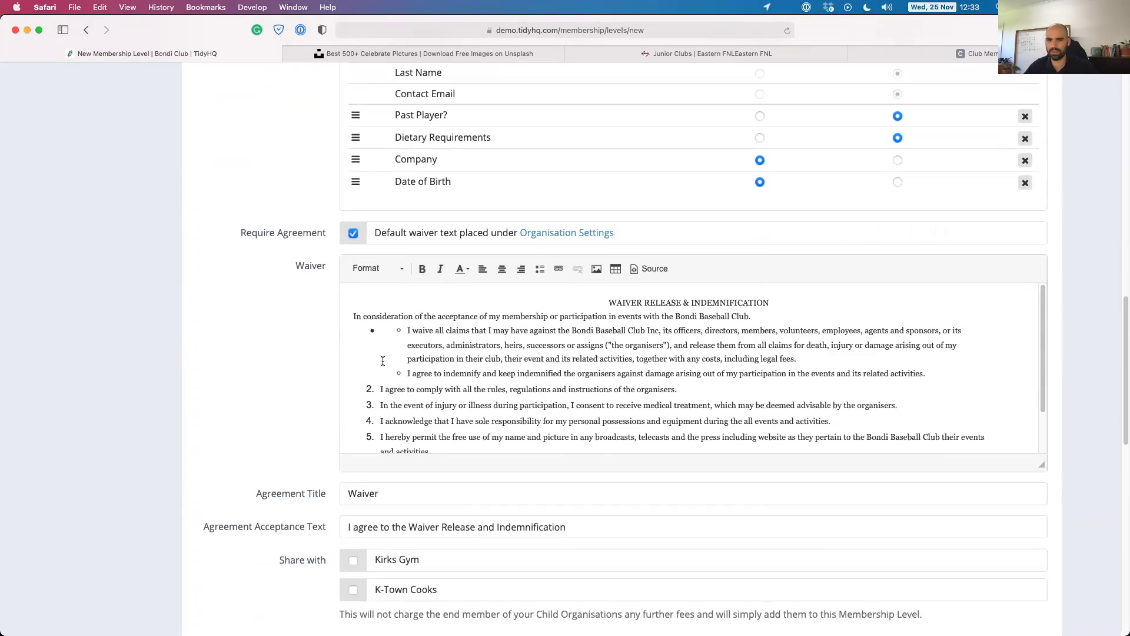
scroll(394, 361, "down", 5)
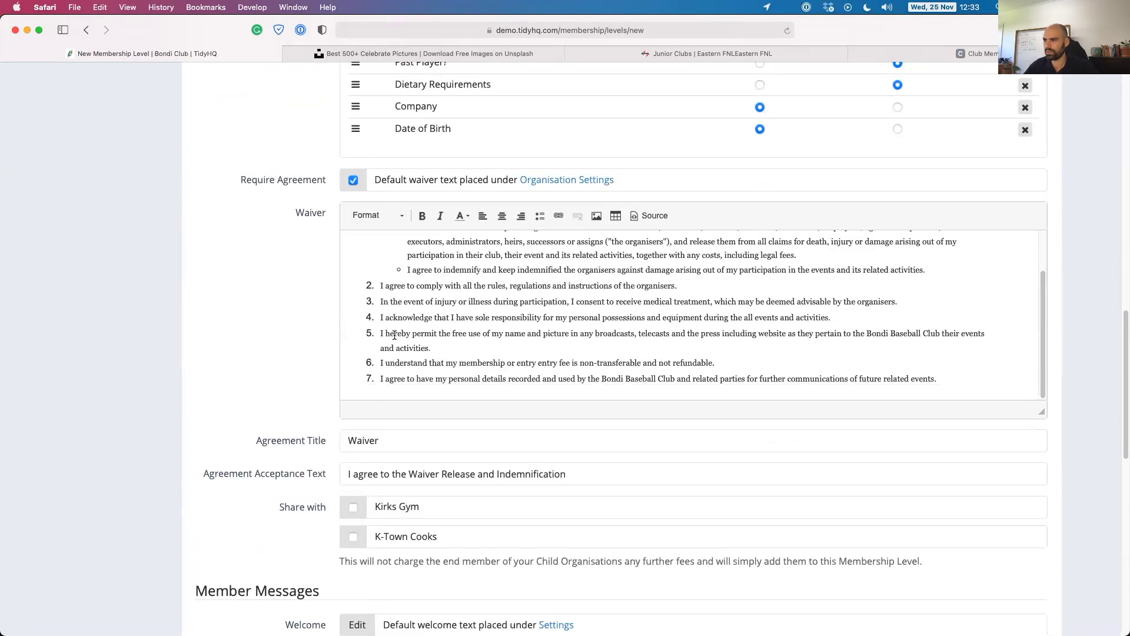
scroll(373, 349, "down", 2)
scroll(322, 391, "down", 3)
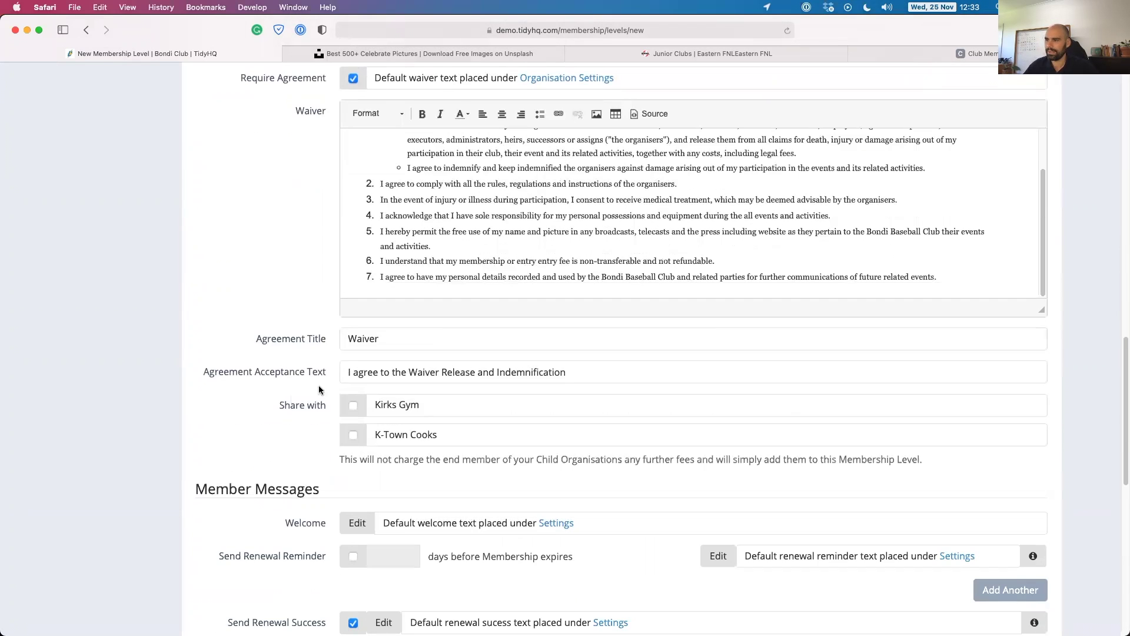
double_click(359, 340)
type("Terms")
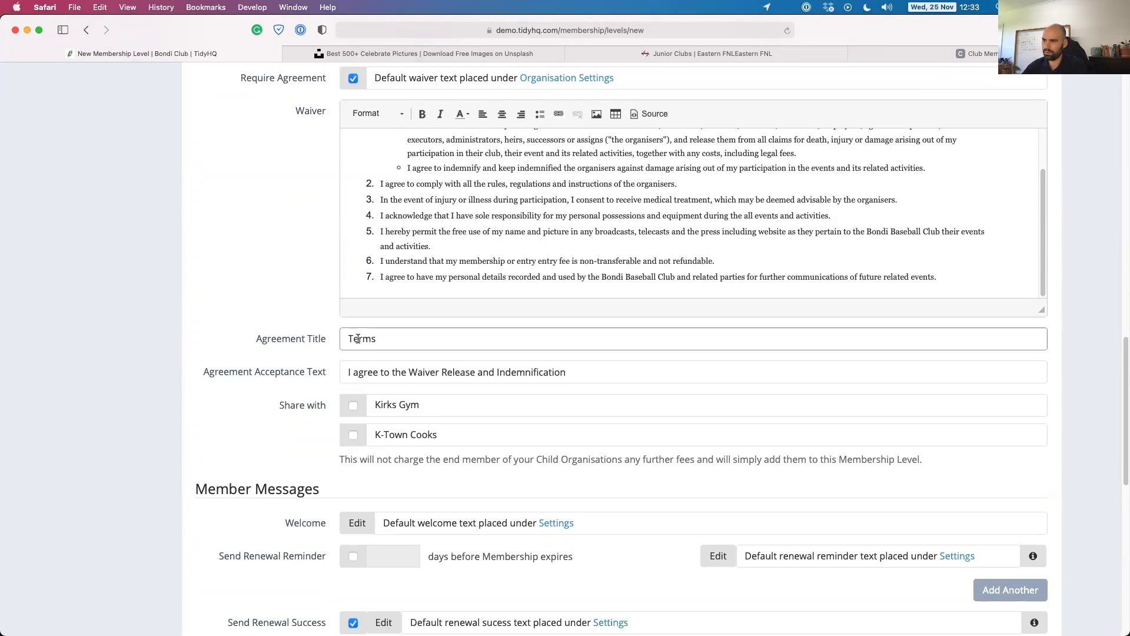
left_click(402, 371)
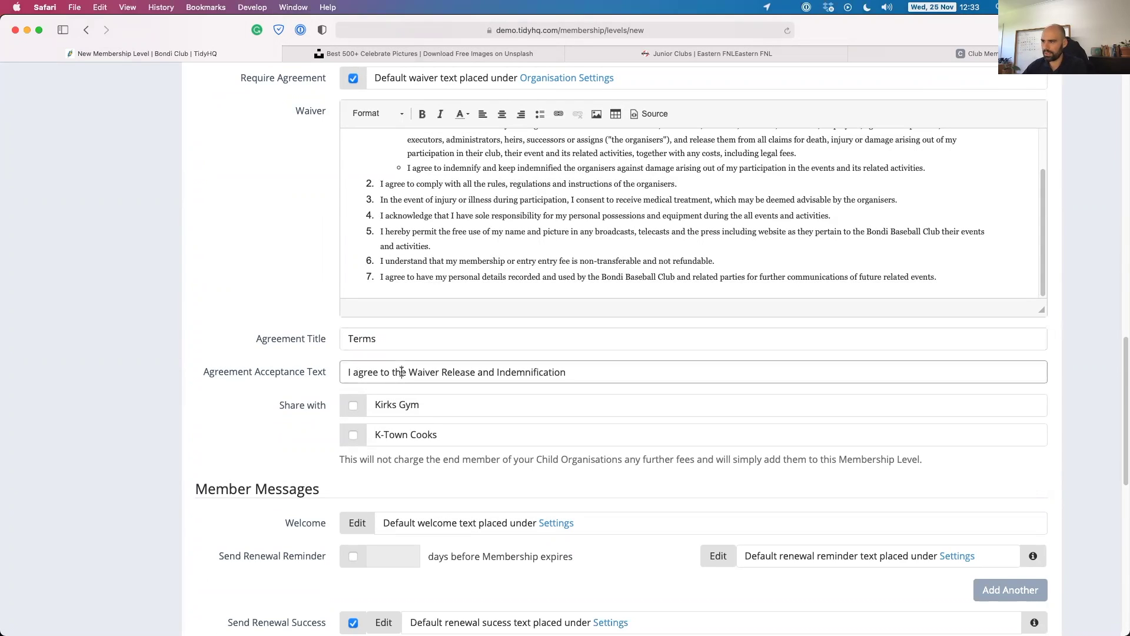
left_click_drag(409, 372, 692, 371)
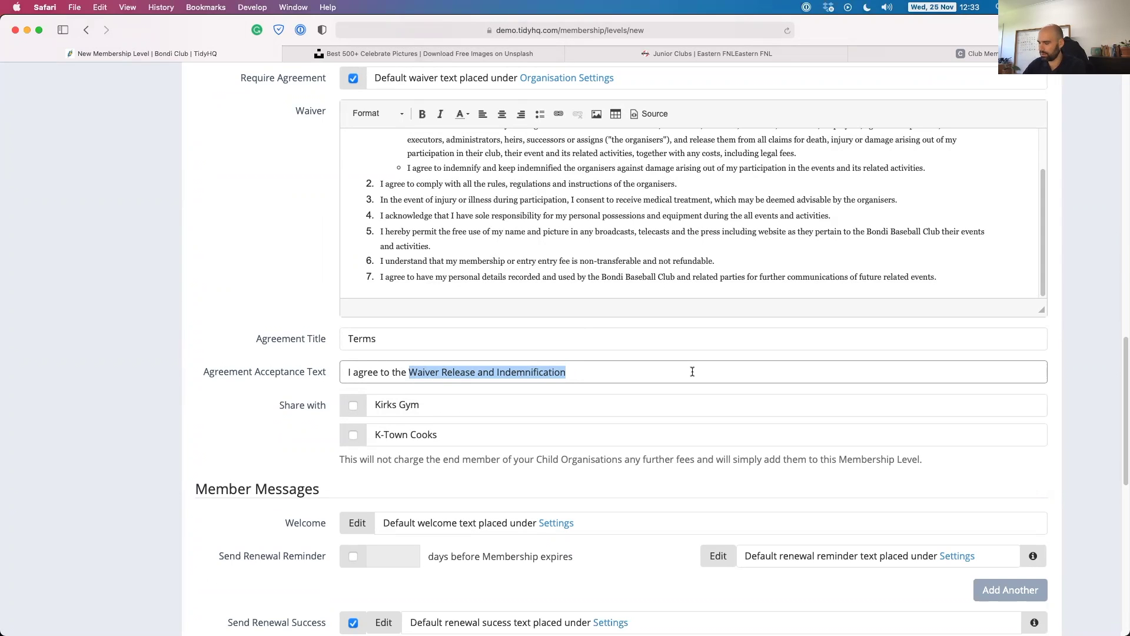
type("long ")
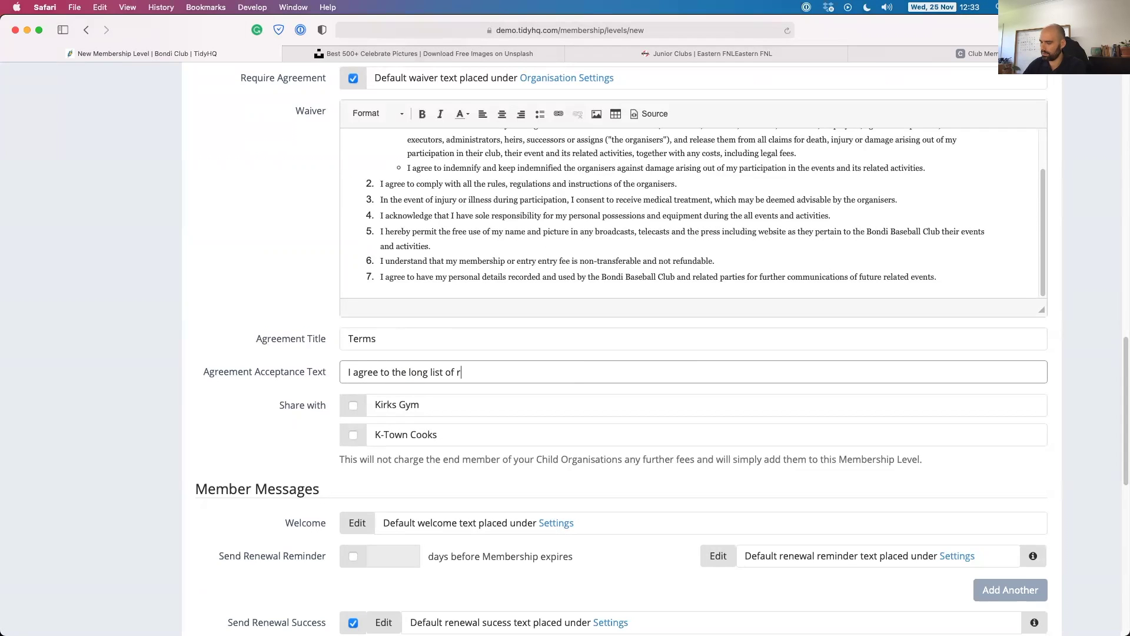
type("list of stuff")
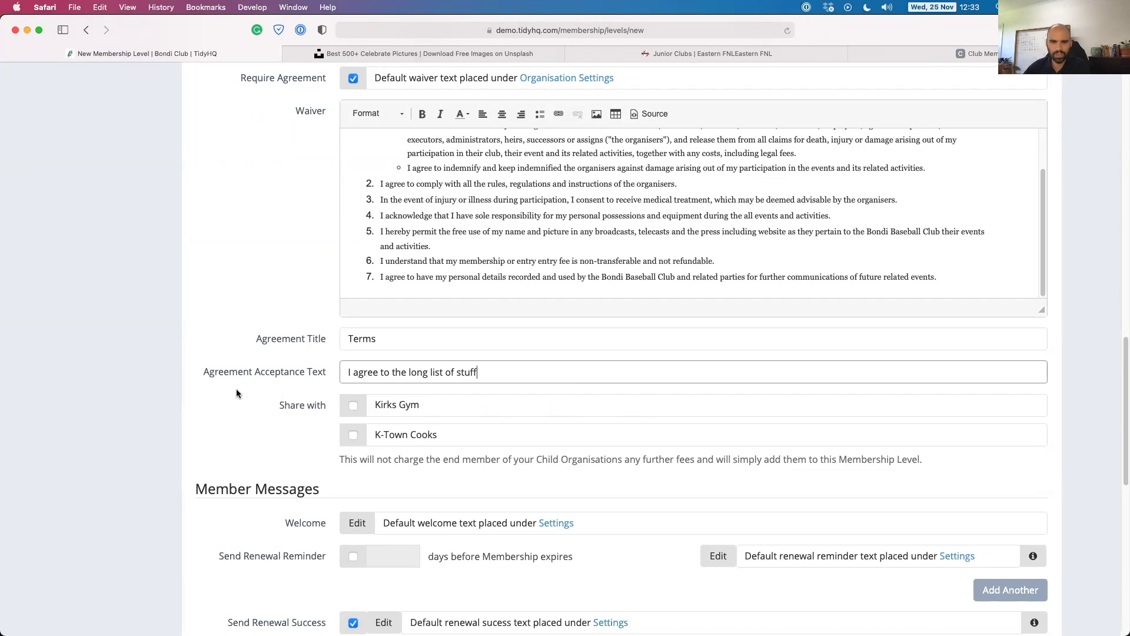
scroll(283, 404, "down", 2)
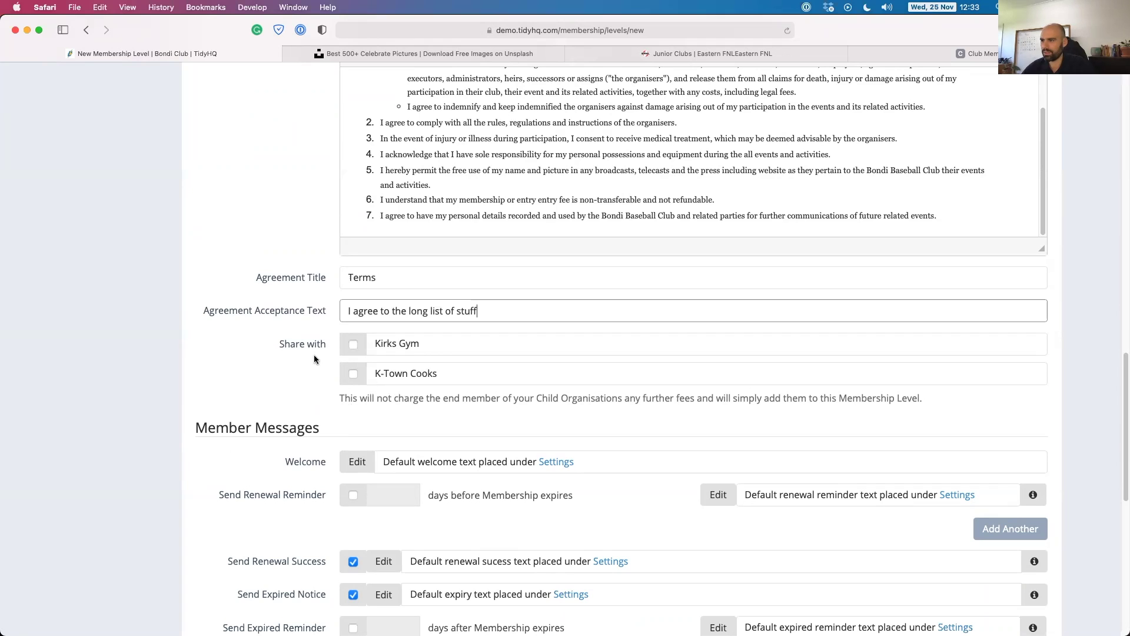
scroll(315, 359, "down", 3)
Rewrite the welcome to 'Welcome {{first_name}}' plus 'To the 300 Club!', deleting the old training and coaches lines.
scroll(293, 342, "down", 1)
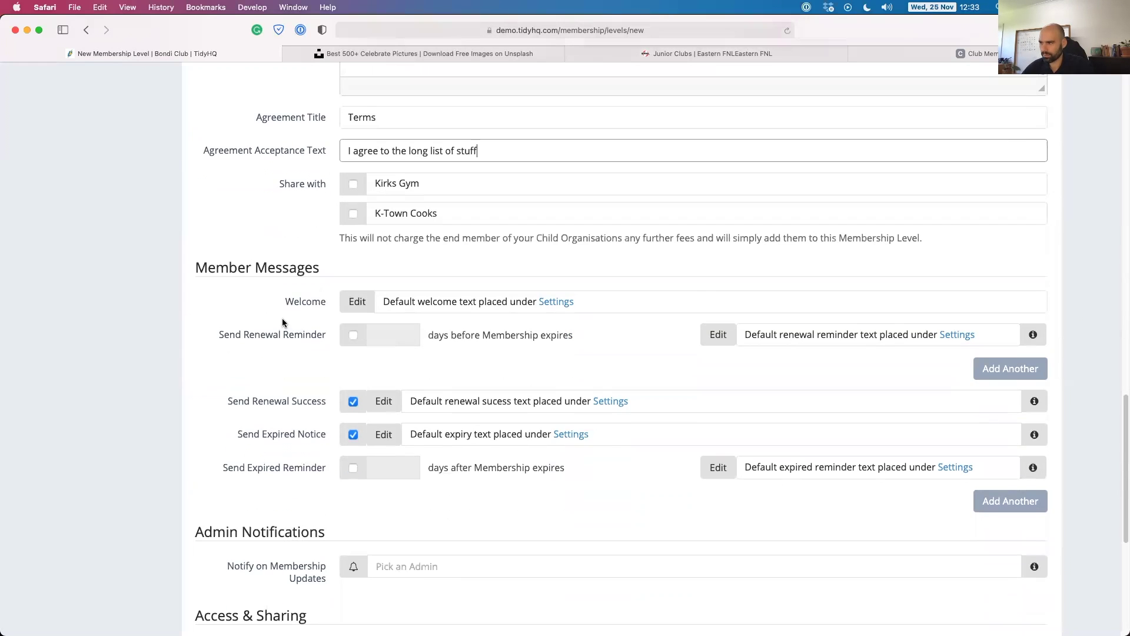
left_click(359, 301)
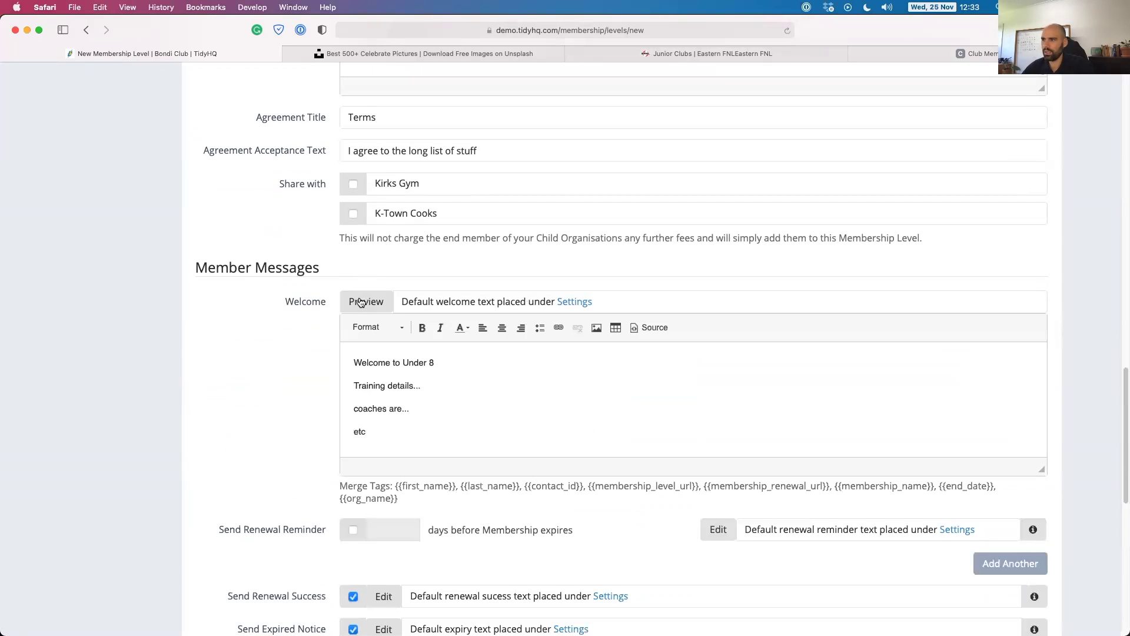
left_click_drag(395, 486, 458, 483)
key("super+c")
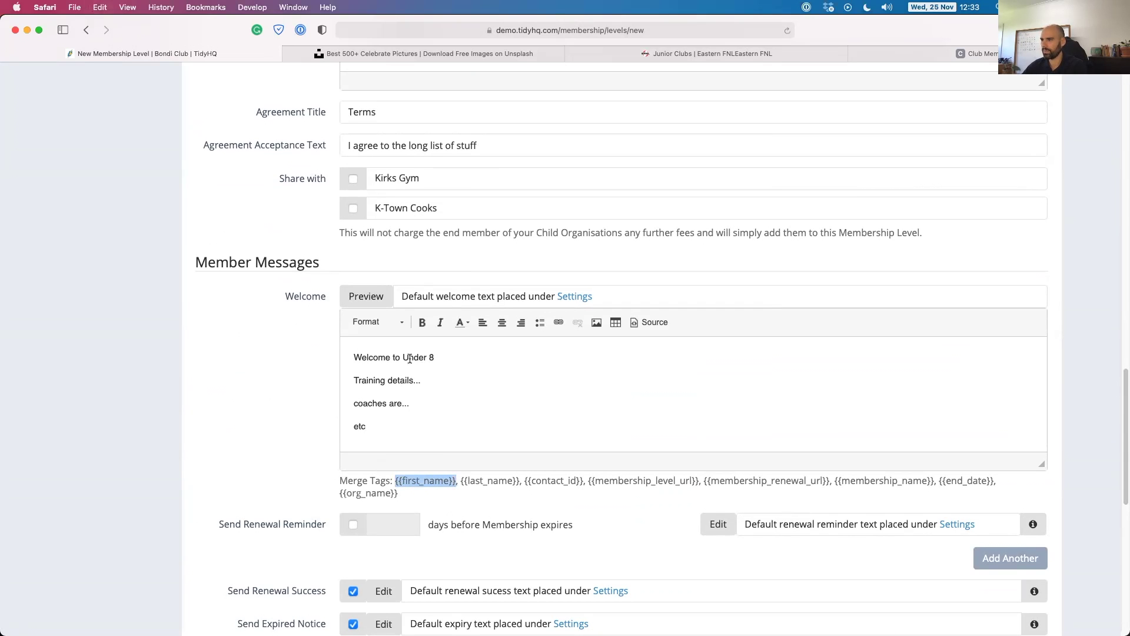
left_click(393, 354)
key("super+v")
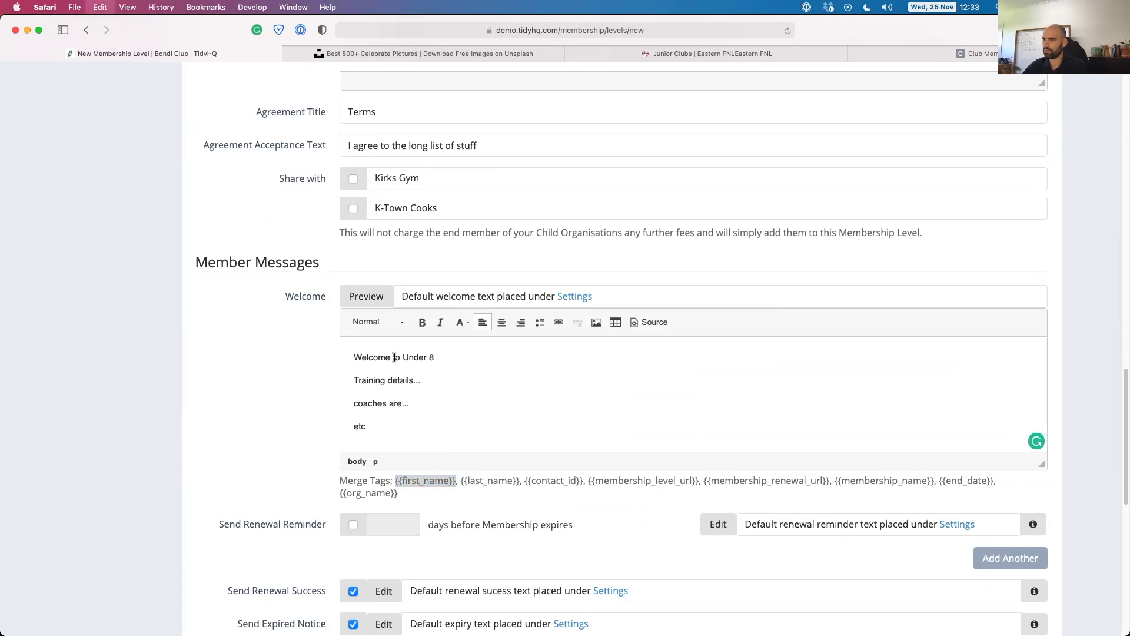
left_click_drag(446, 356, 523, 358)
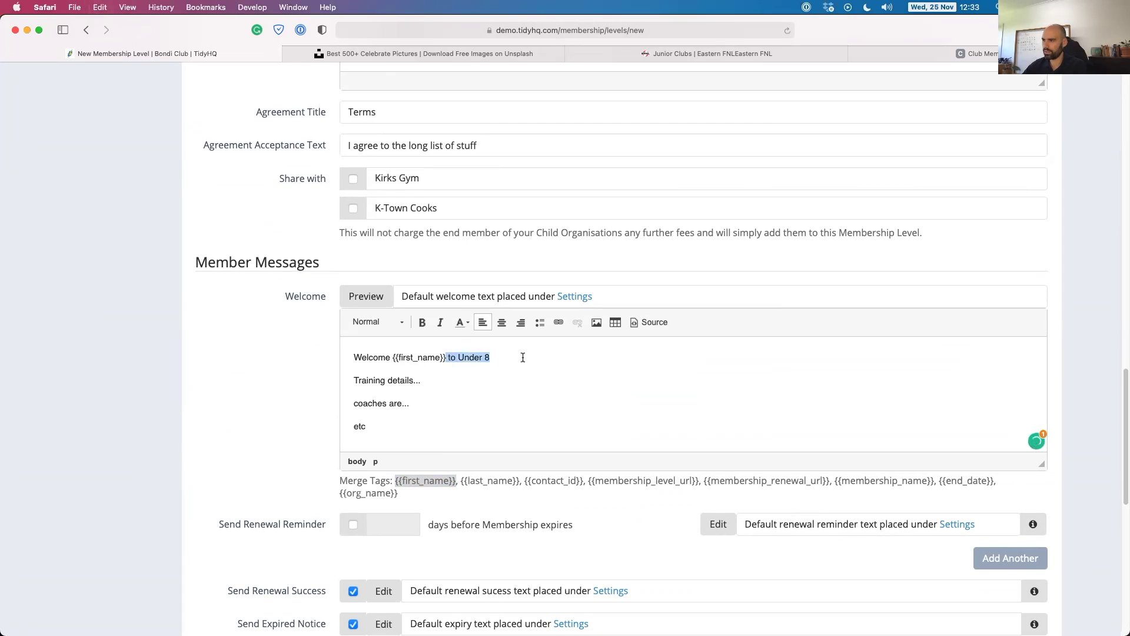
key("BackSpace")
key("Return")
key("Return")
key("BackSpace")
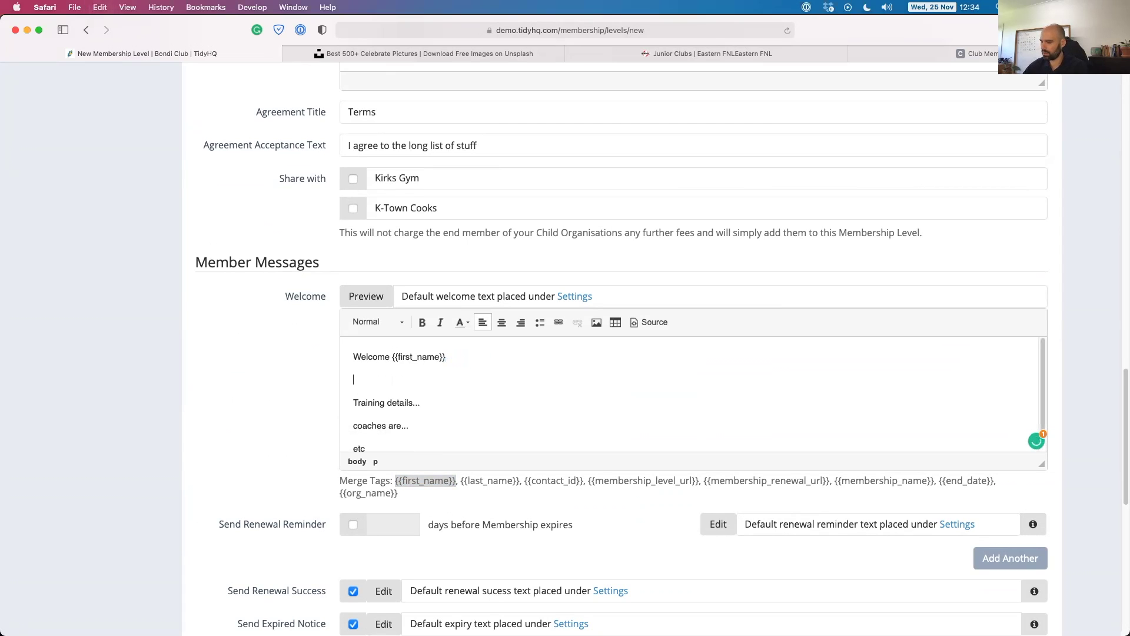
type("To the 300")
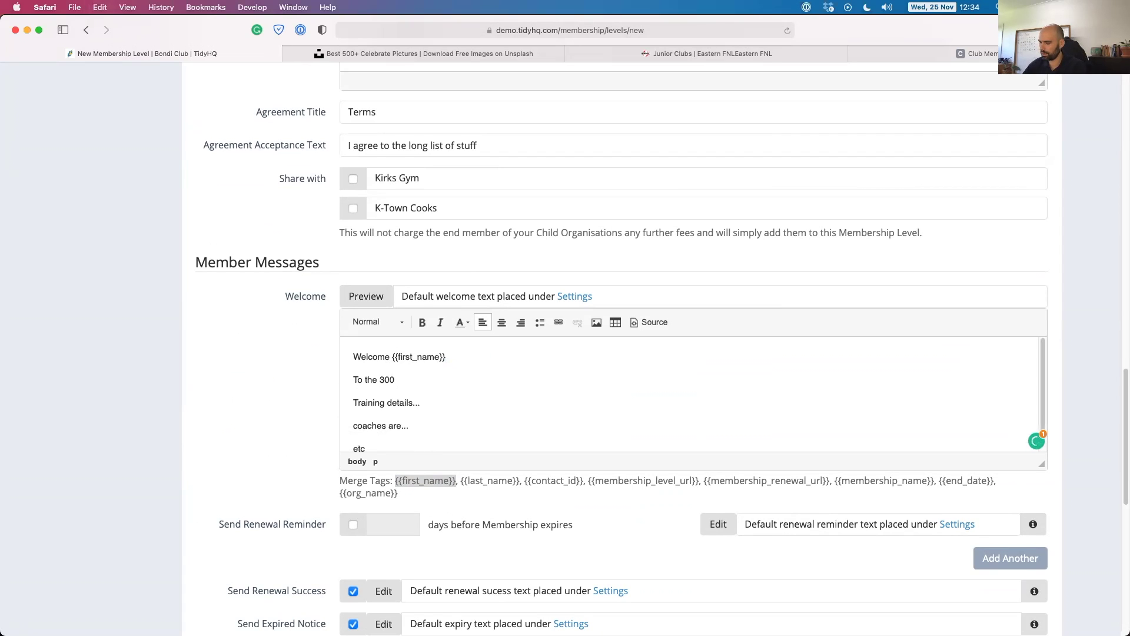
type(" Club!")
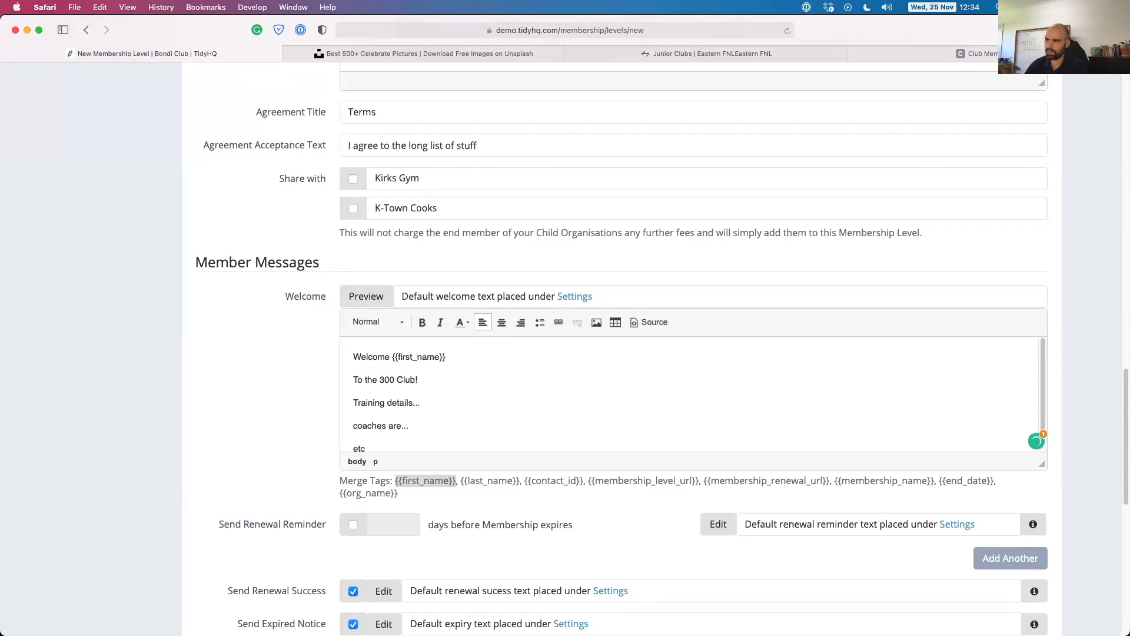
key("shift+Down")
key("shift+Down")
key("shift+Down")
key("shift+Down")
key("shift+Down")
key("shift+Down")
key("BackSpace")
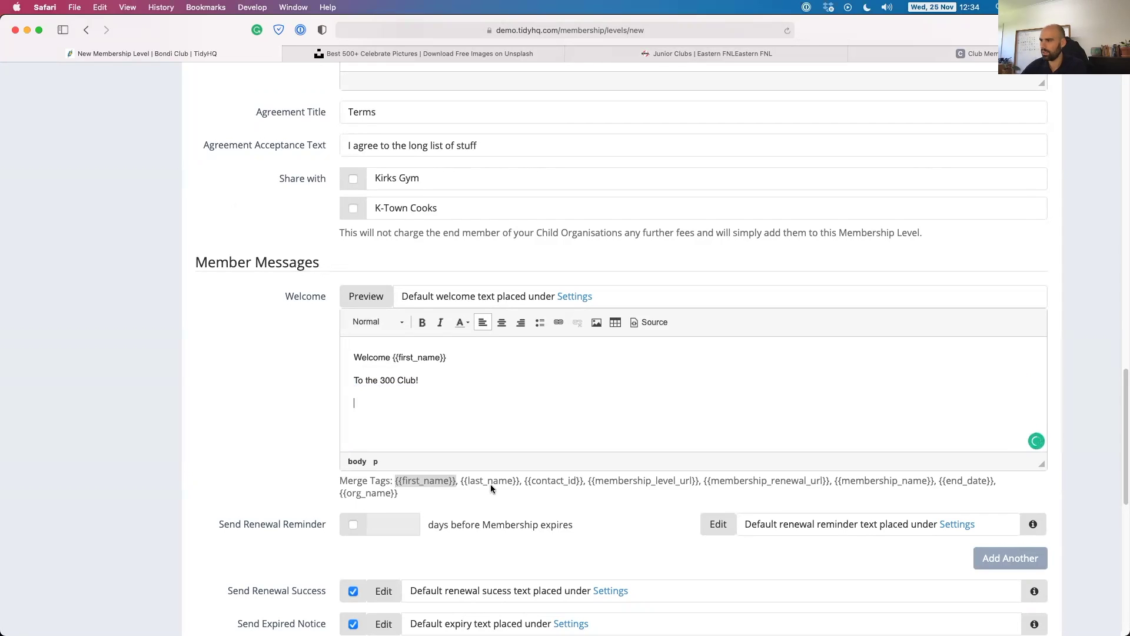
Make the greeting end 'to the footy club!' and add an 'Expires: {{end_date}}' line.
left_click_drag(396, 481, 457, 482)
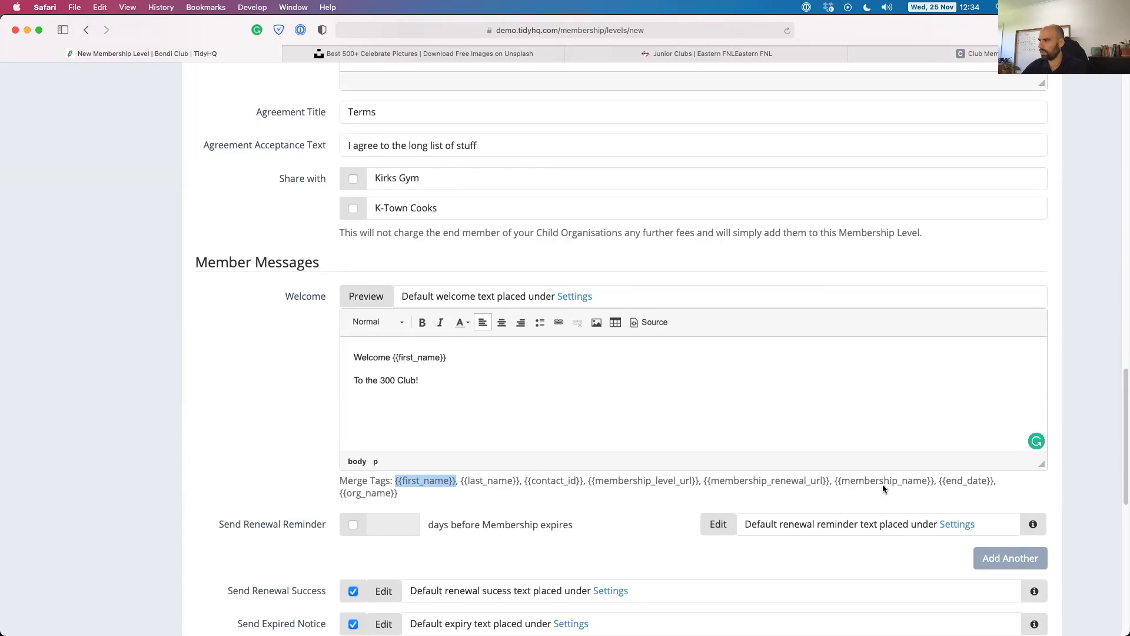
left_click_drag(398, 493, 345, 493)
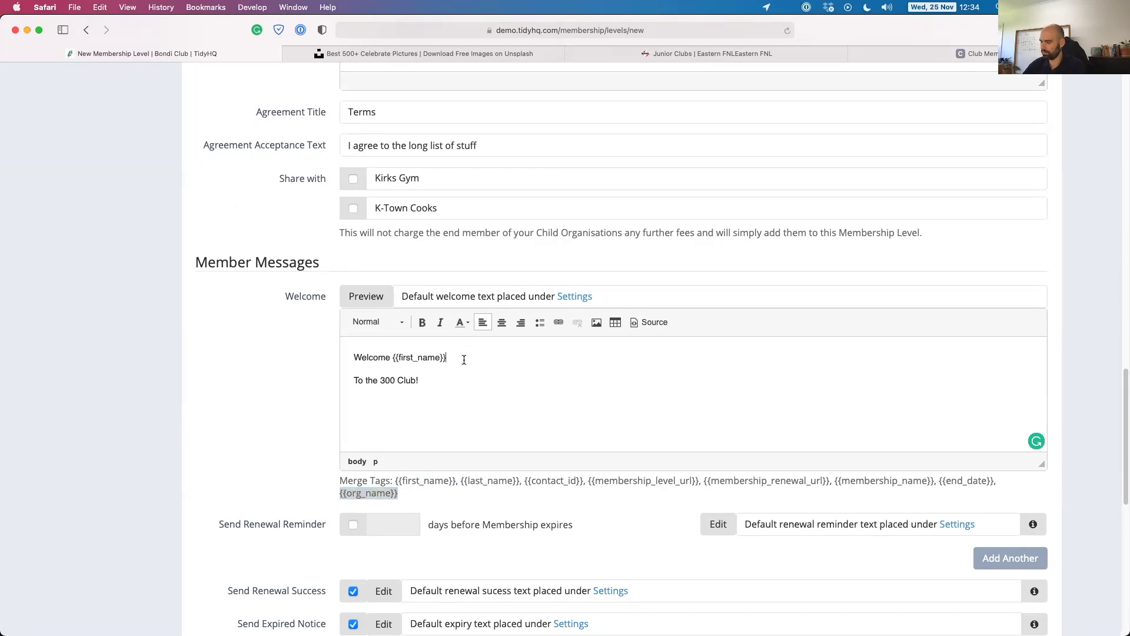
type("to the footy club!")
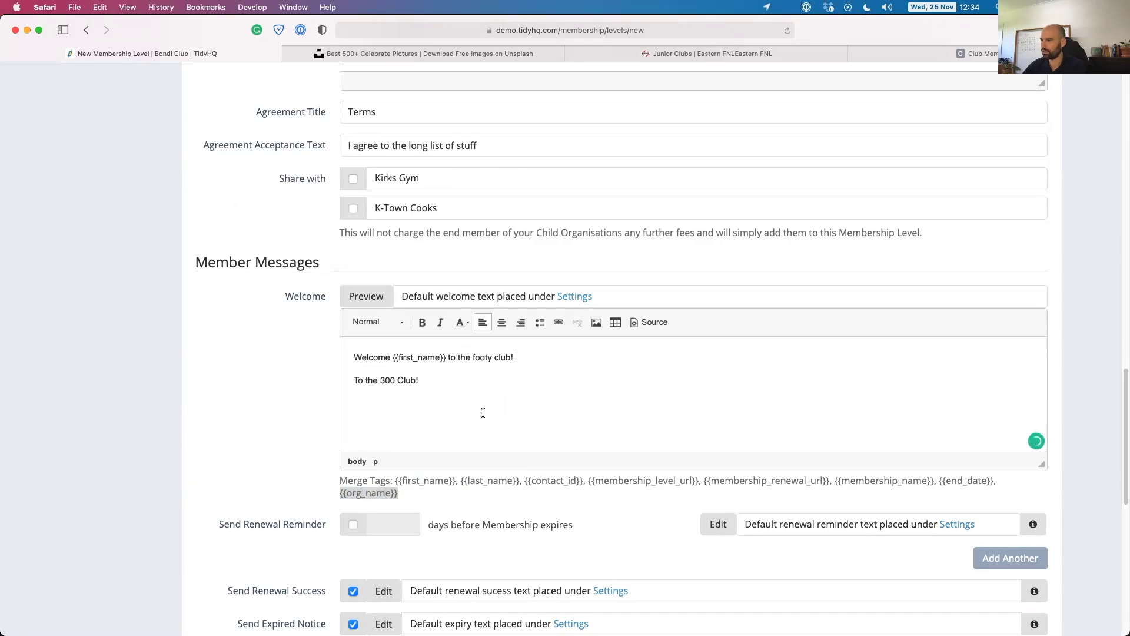
scroll(482, 413, "down", 1)
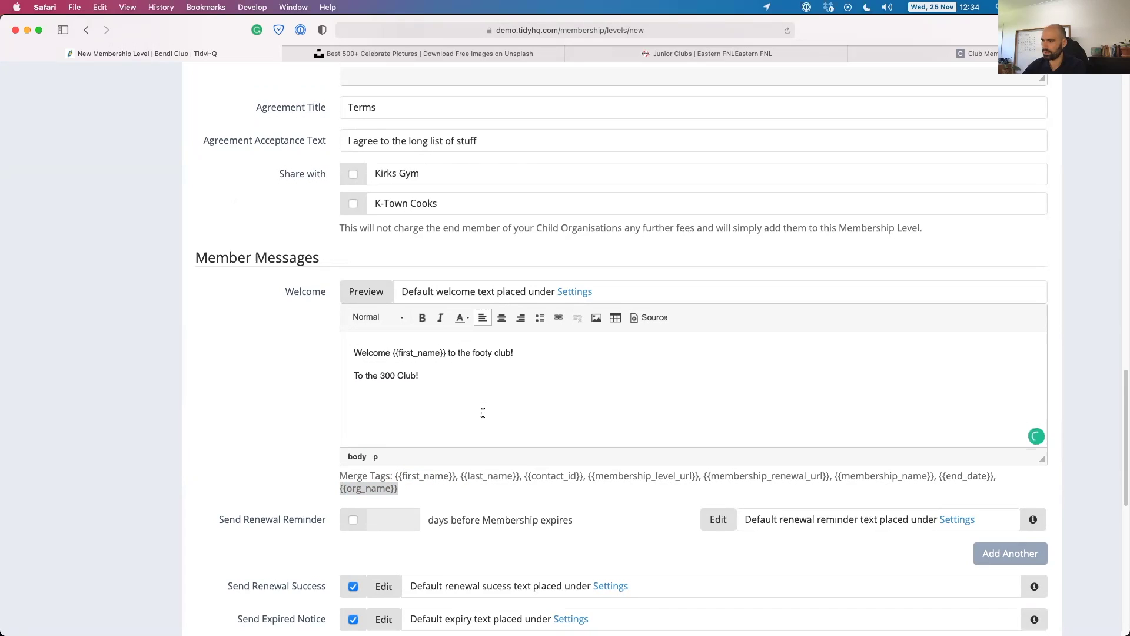
left_click_drag(938, 474, 995, 474)
key("super+c")
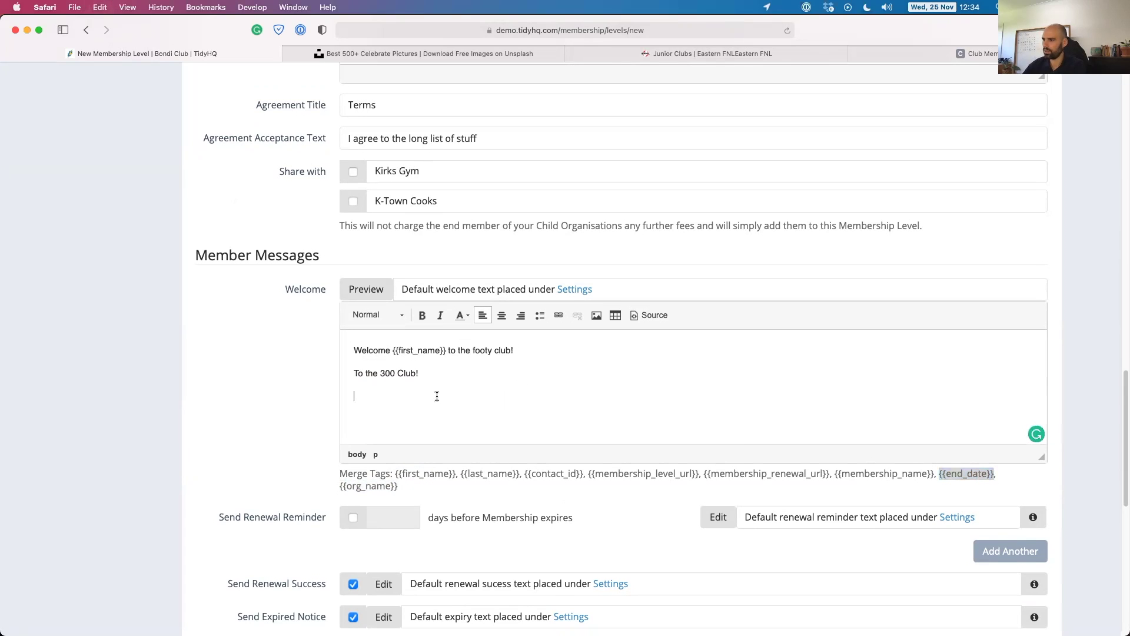
type("Expires:")
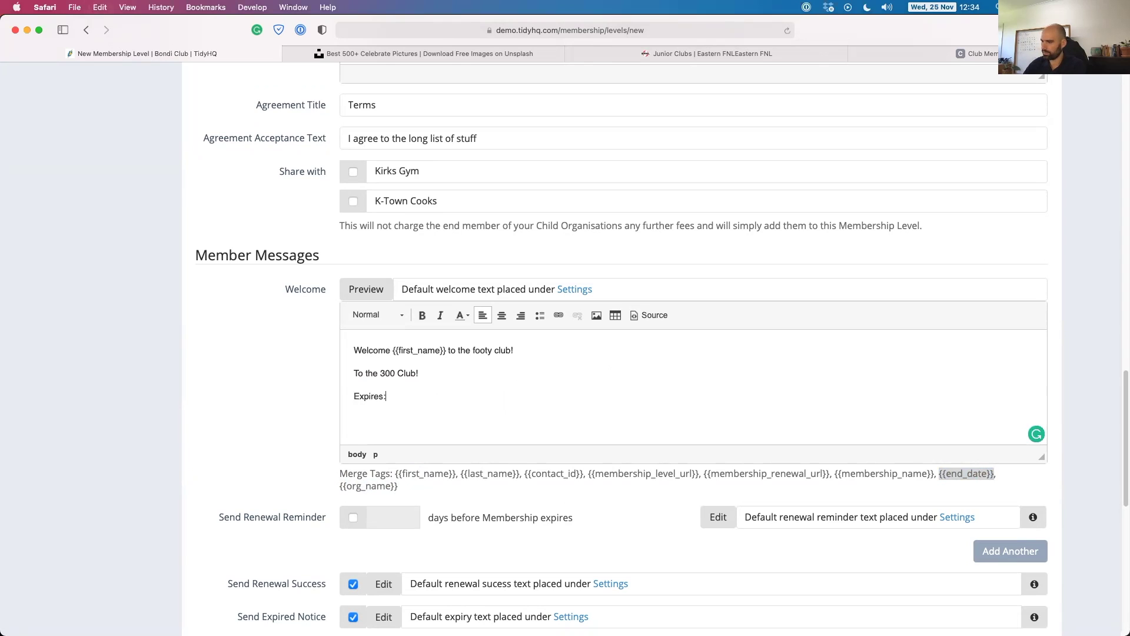
key("super+v")
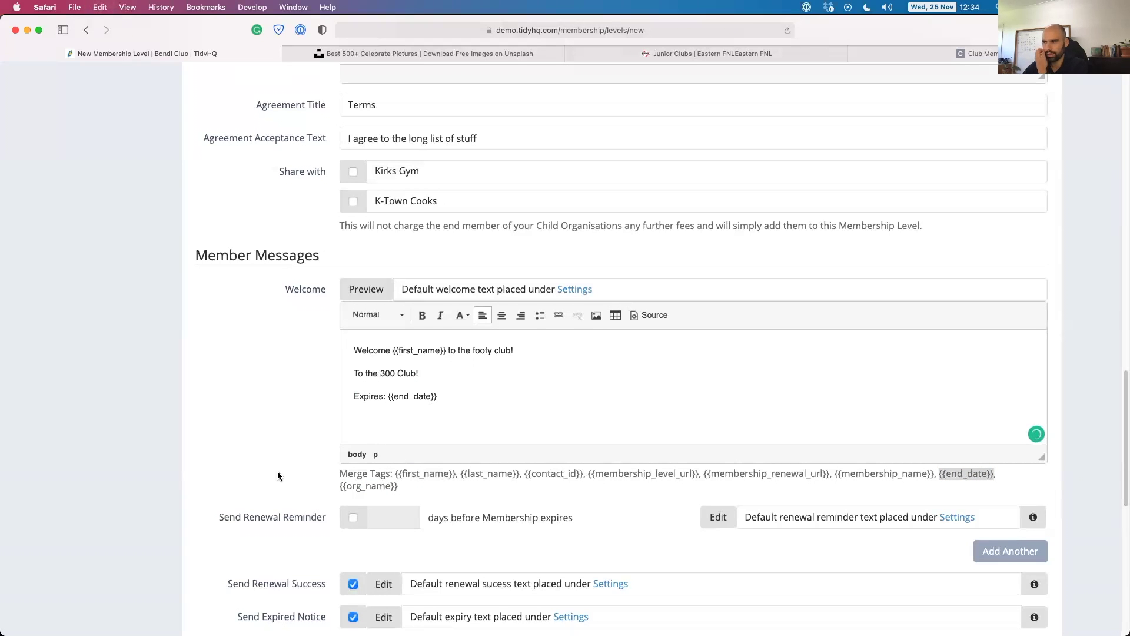
scroll(278, 475, "down", 5)
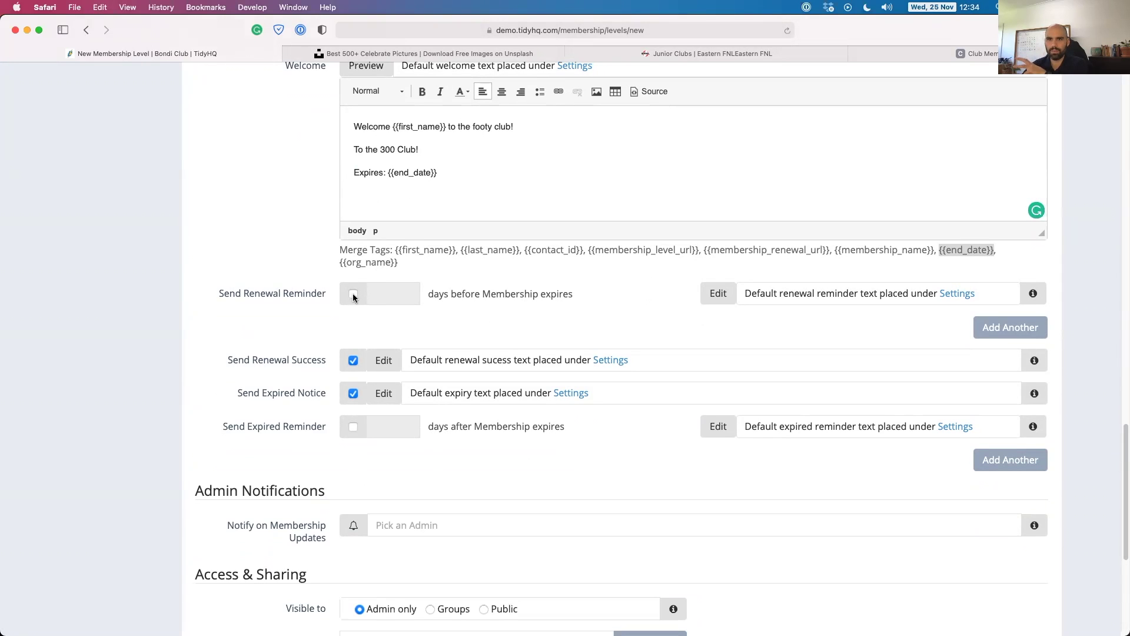
Send a renewal reminder 20 days before expiry, plus an additional reminder at 5 days.
left_click(353, 294)
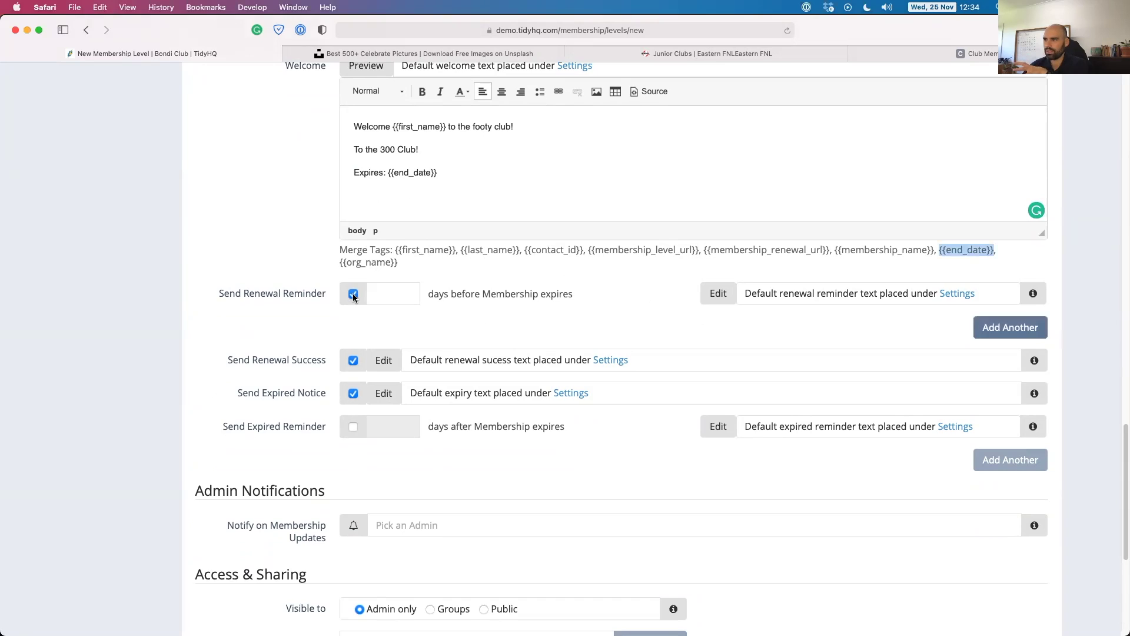
left_click(398, 294)
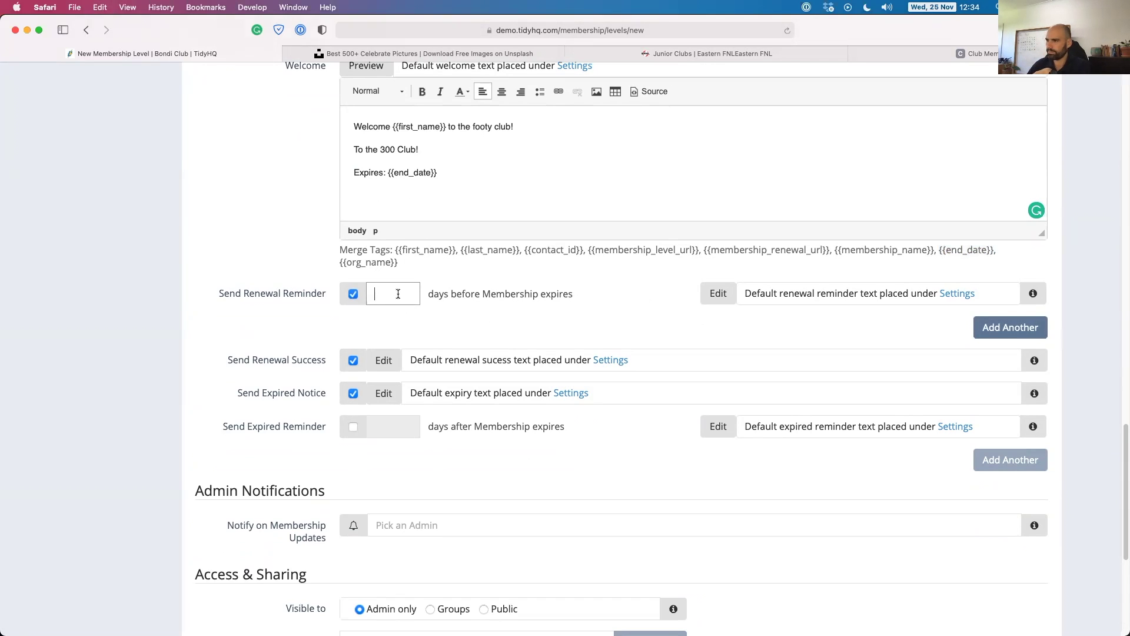
type("20")
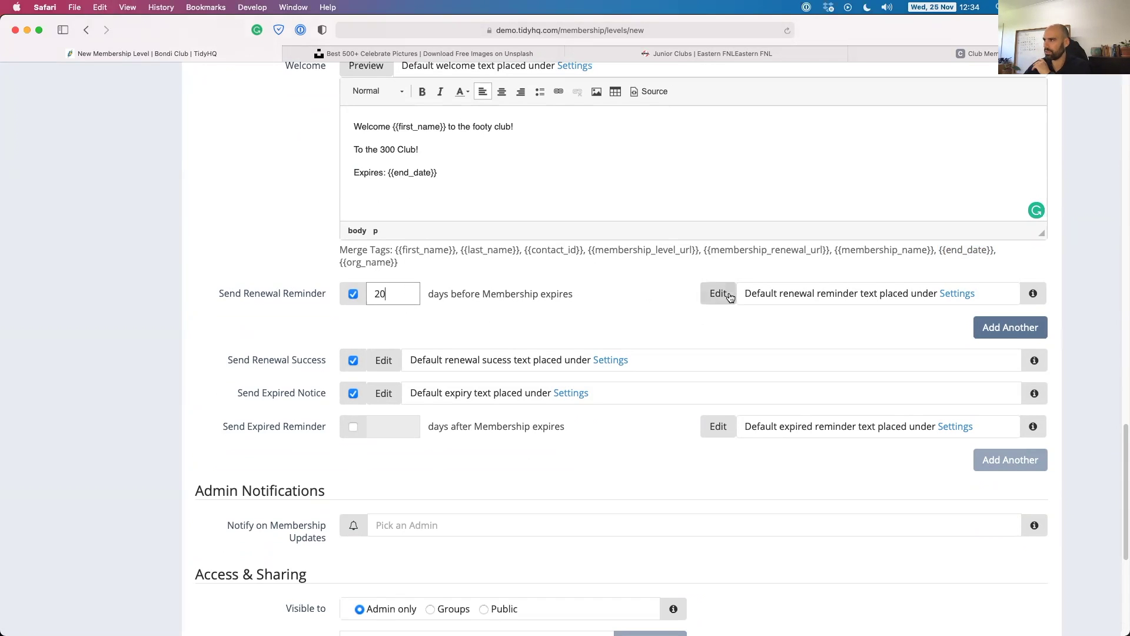
left_click(726, 295)
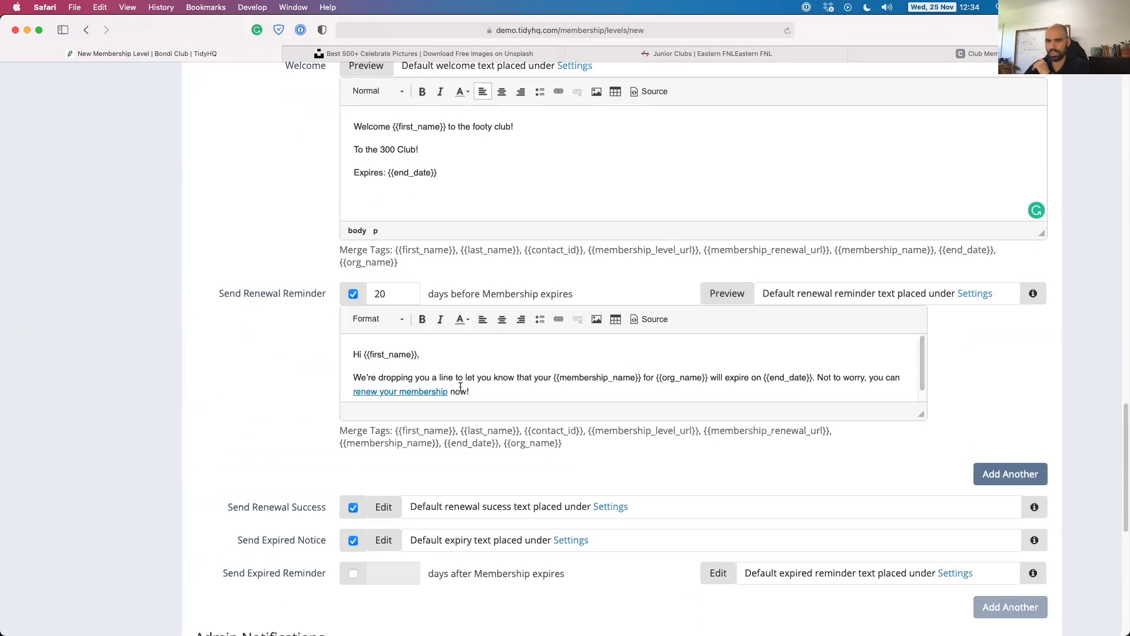
scroll(461, 387, "down", 5)
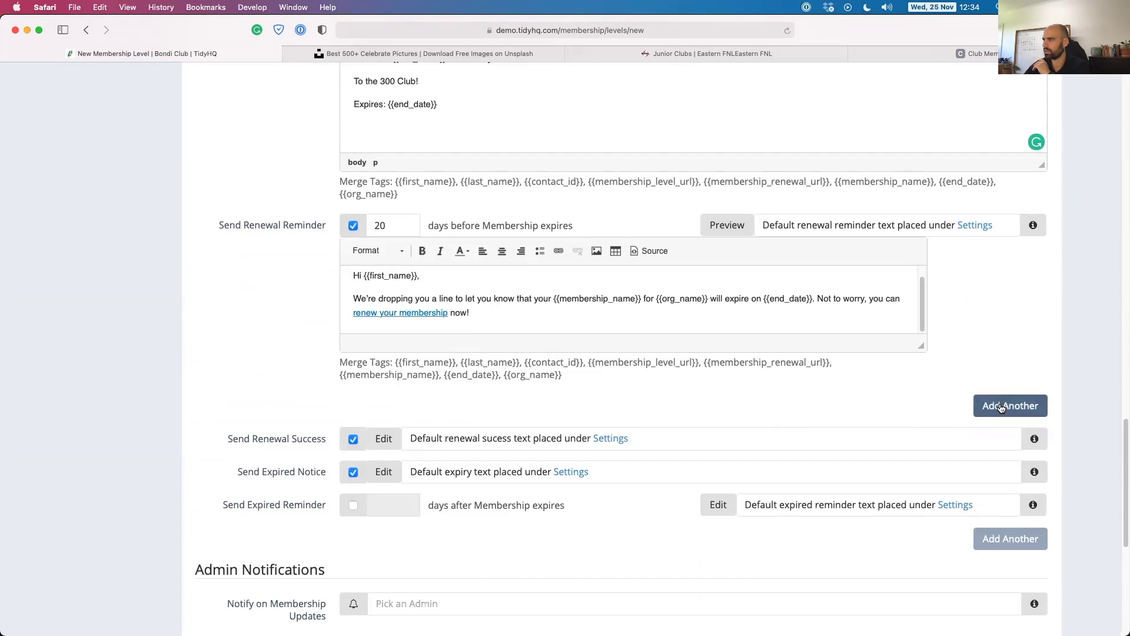
left_click(999, 405)
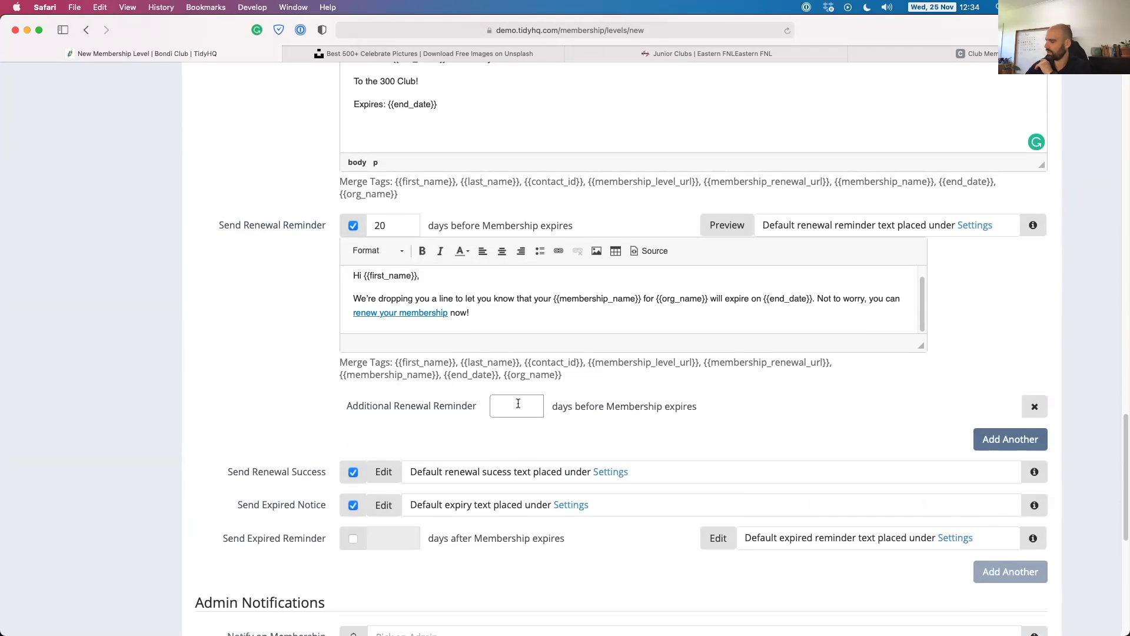
left_click(630, 407)
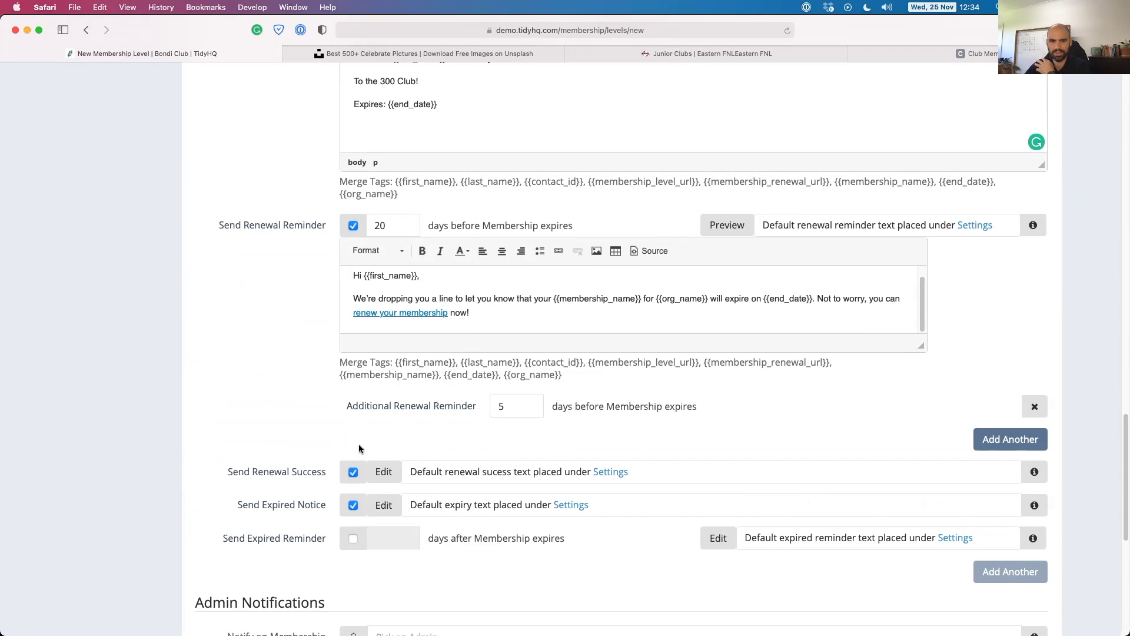
scroll(293, 465, "down", 2)
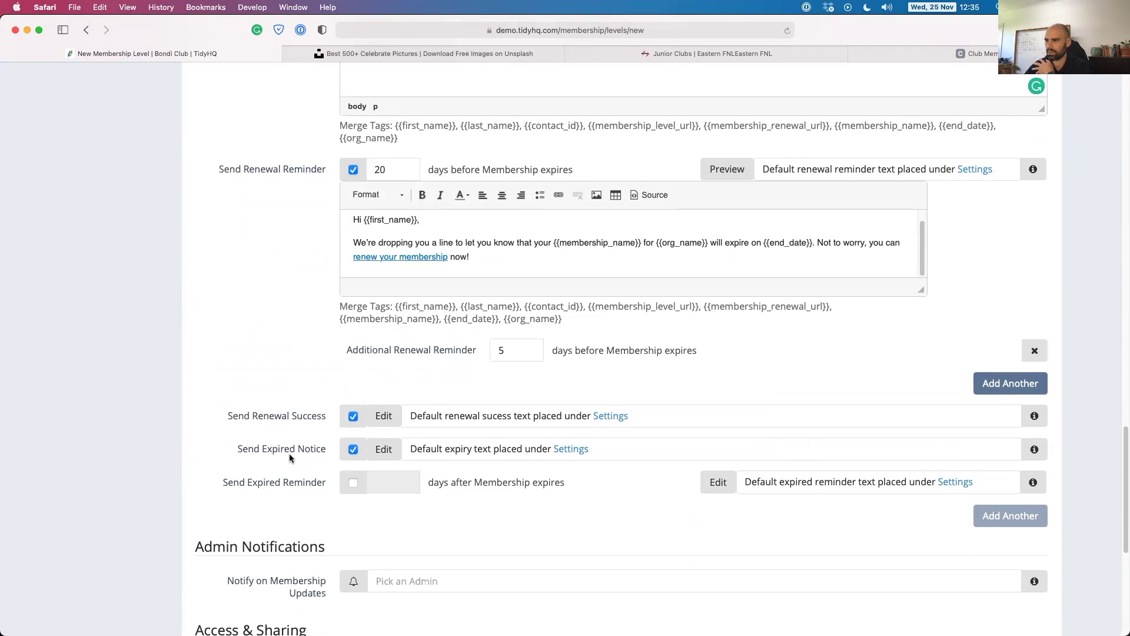
scroll(290, 456, "down", 1)
Open the renewal success and expired notice messages, then enable a 5-day expired reminder.
left_click(390, 390)
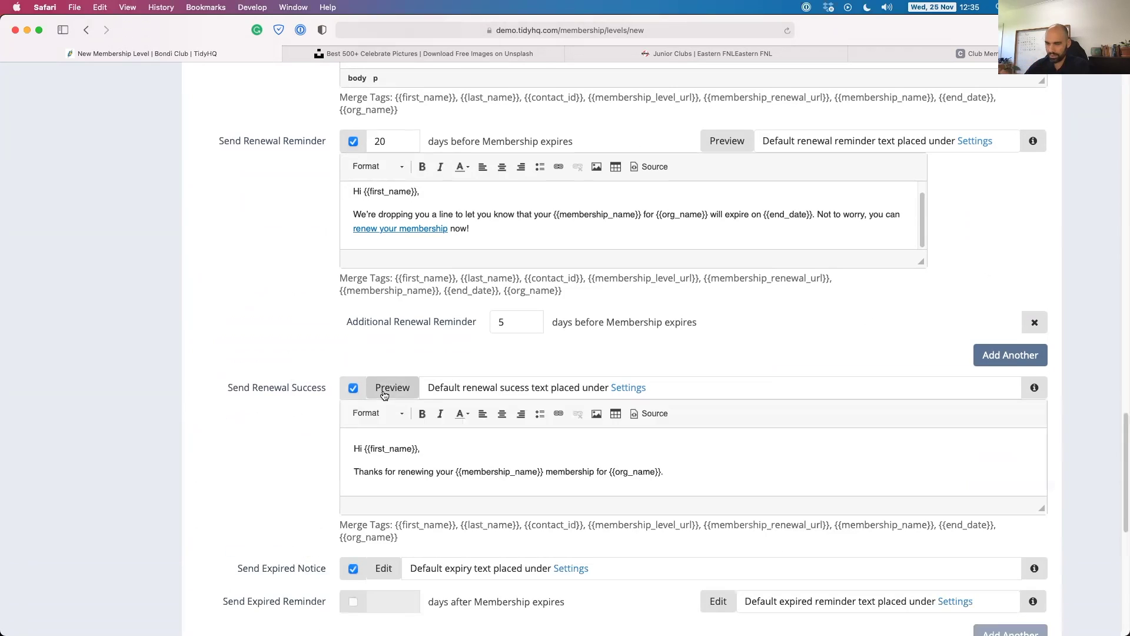
scroll(347, 442, "down", 3)
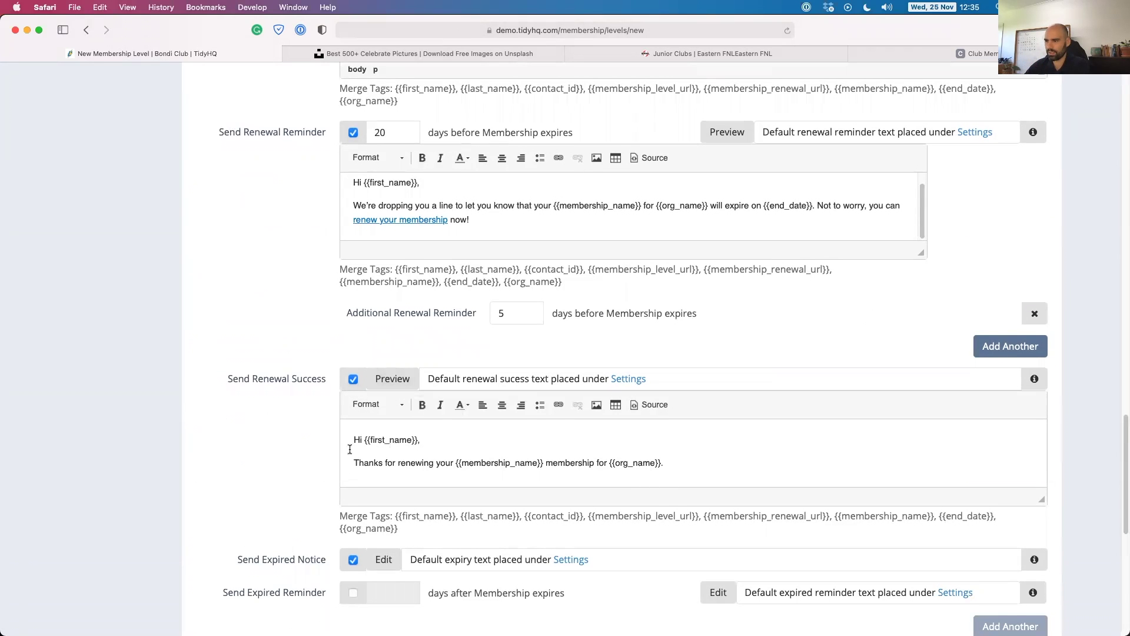
left_click(384, 498)
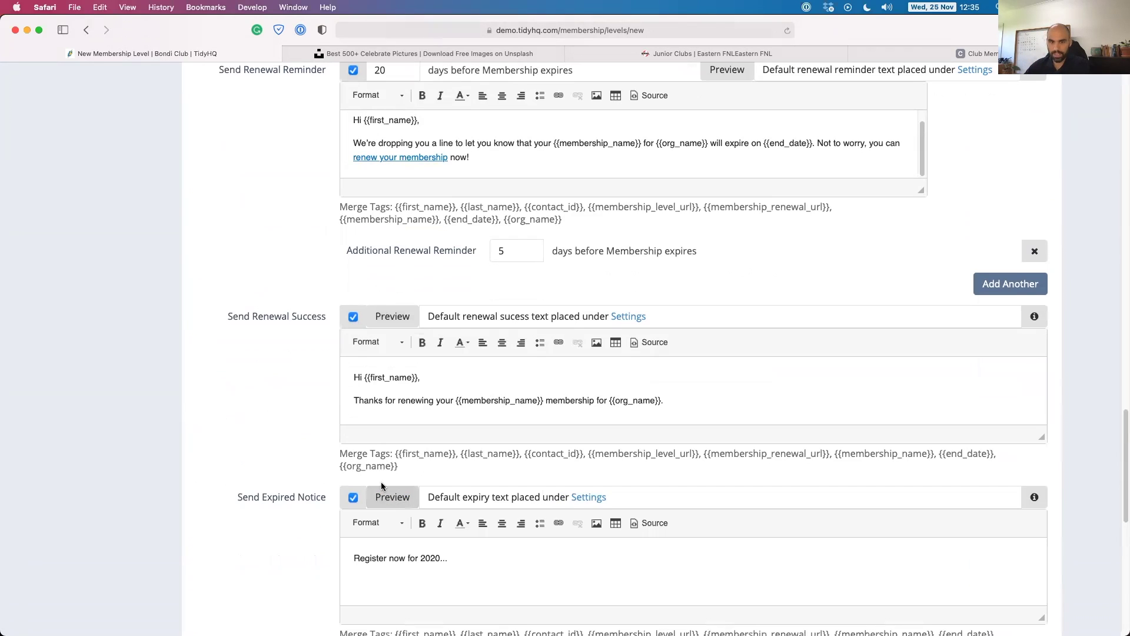
scroll(337, 435, "down", 5)
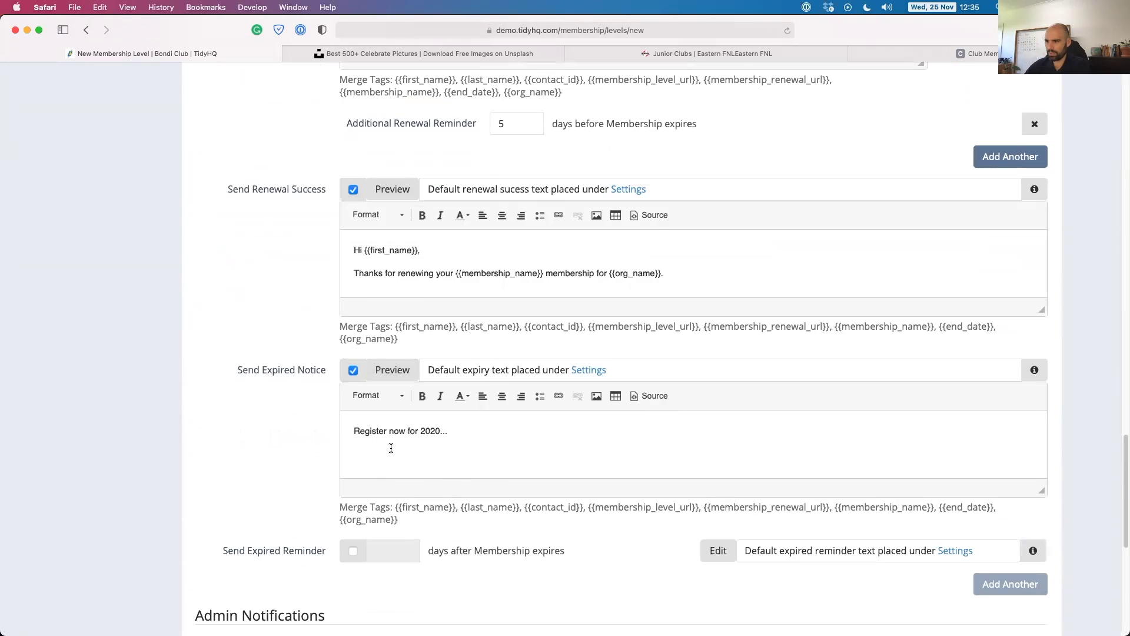
scroll(353, 453, "down", 4)
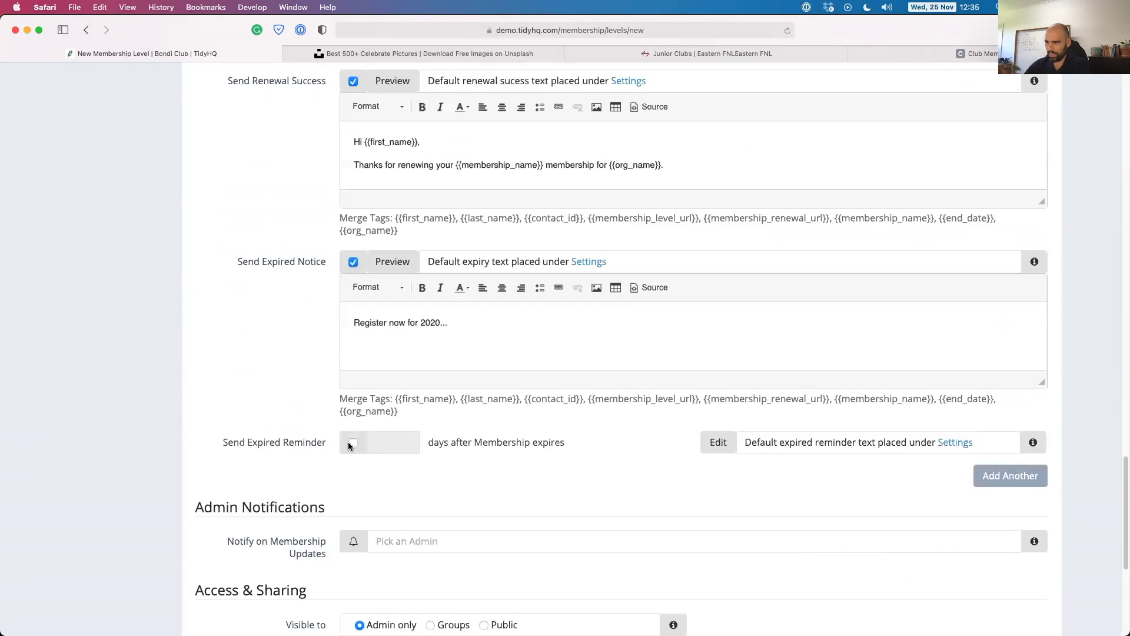
left_click(352, 444)
left_click(377, 442)
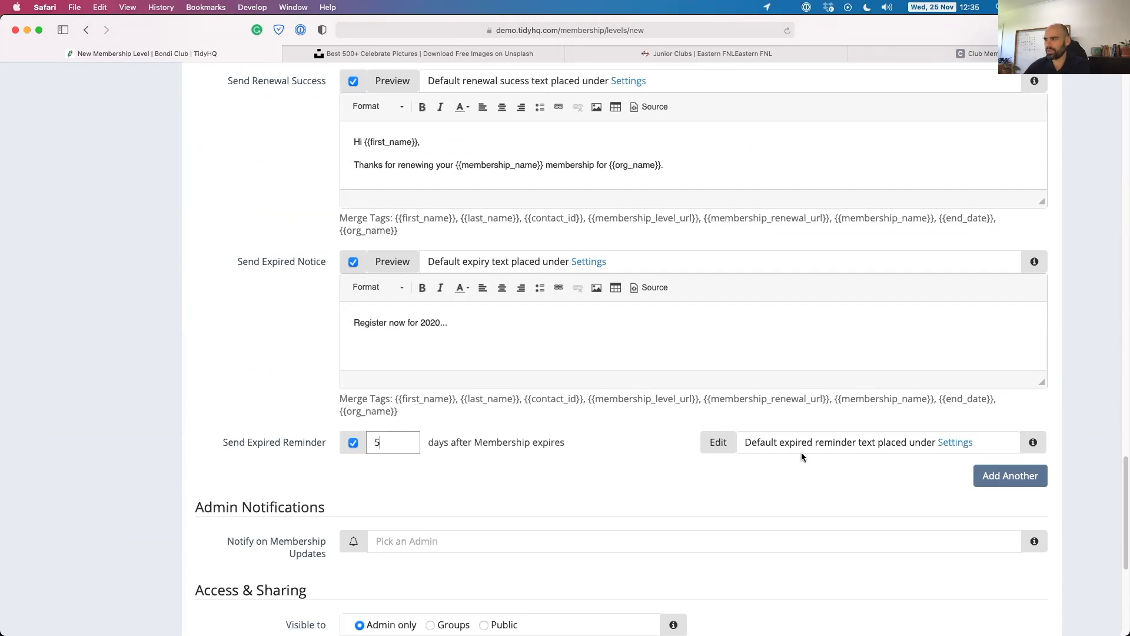
Open the Send Expired Reminder message for editing.
left_click(725, 446)
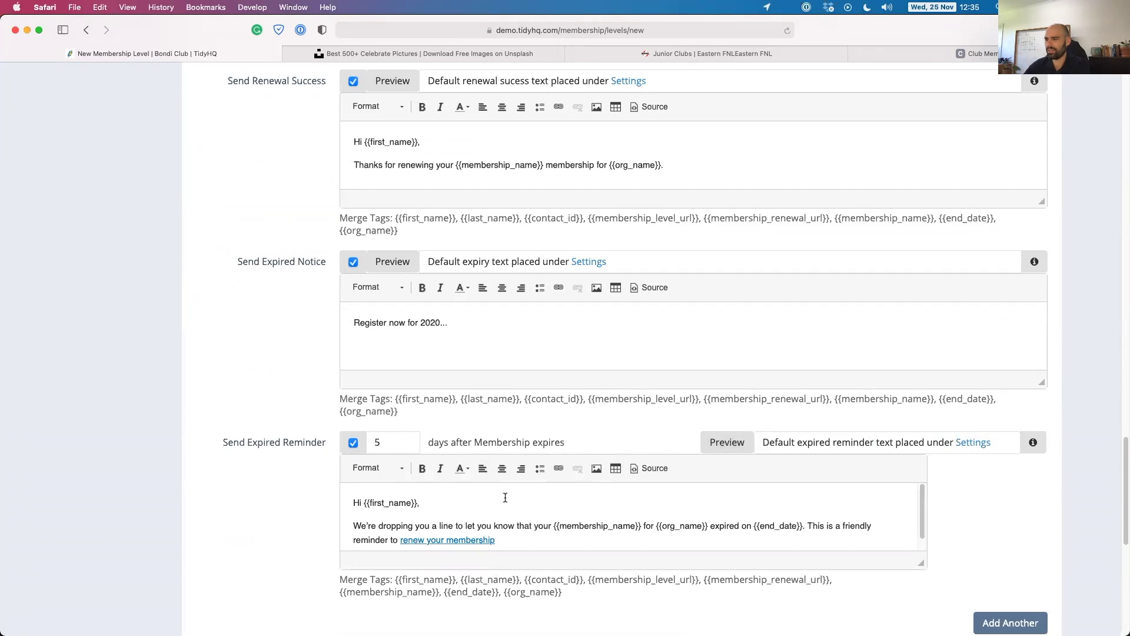
scroll(291, 498, "down", 3)
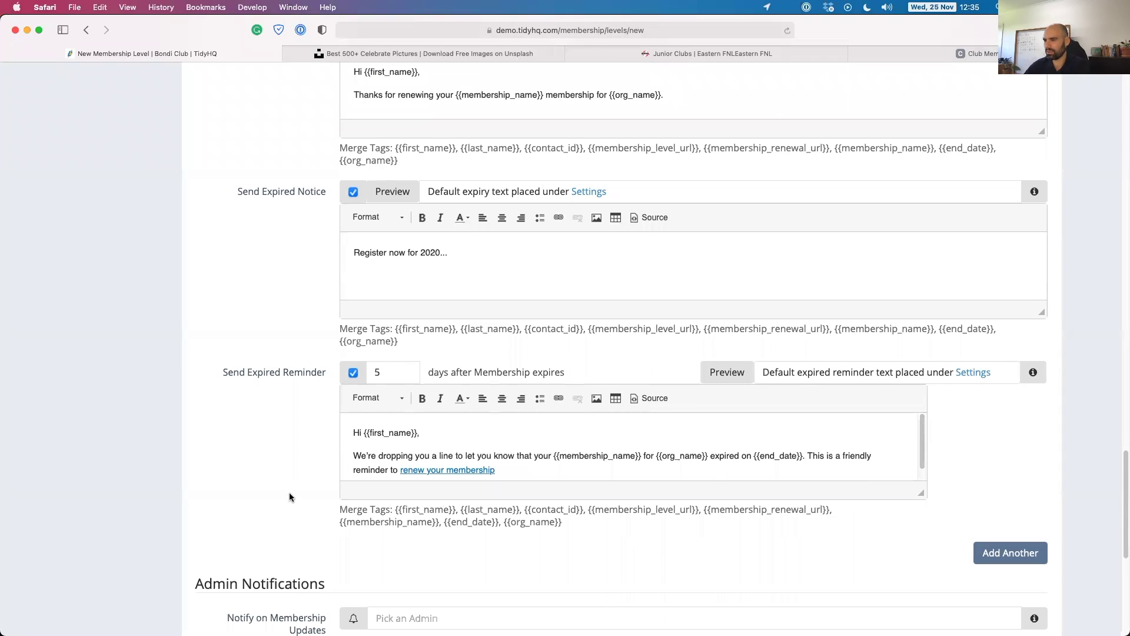
scroll(291, 499, "down", 2)
Add two additional expired reminders at 20 and 30 days after expiry.
left_click(1013, 490)
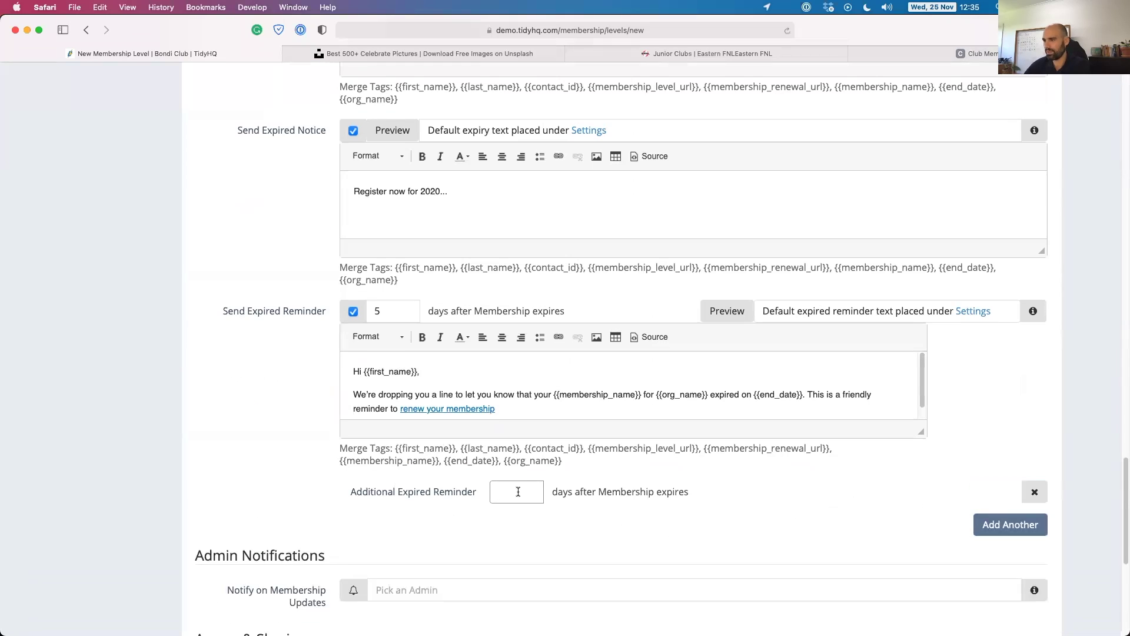
type("20")
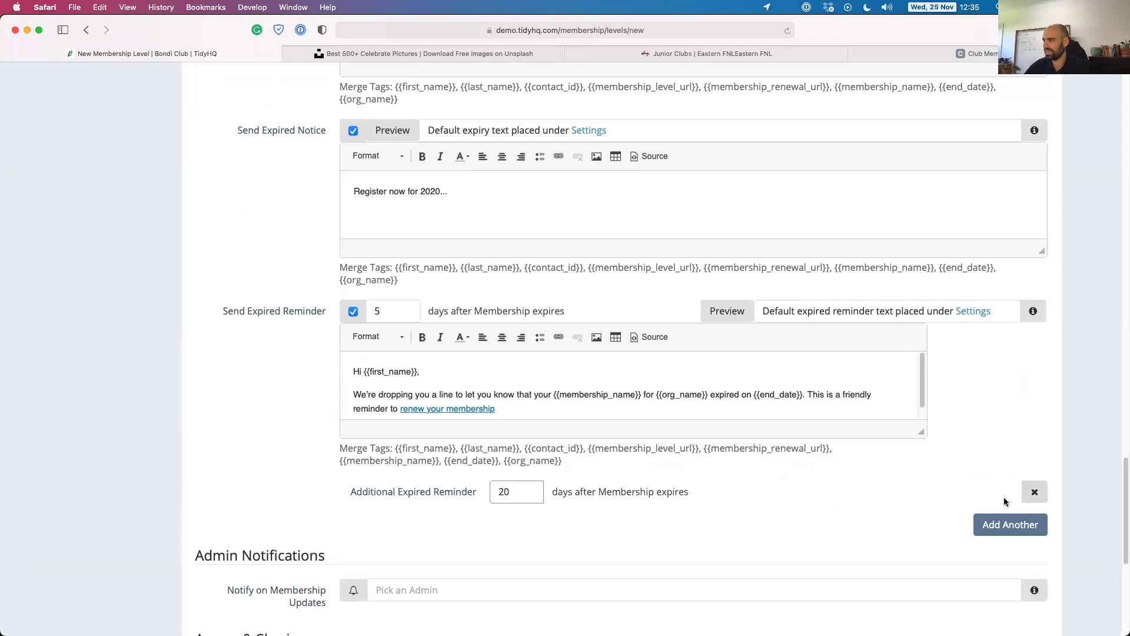
left_click(1010, 524)
type("30")
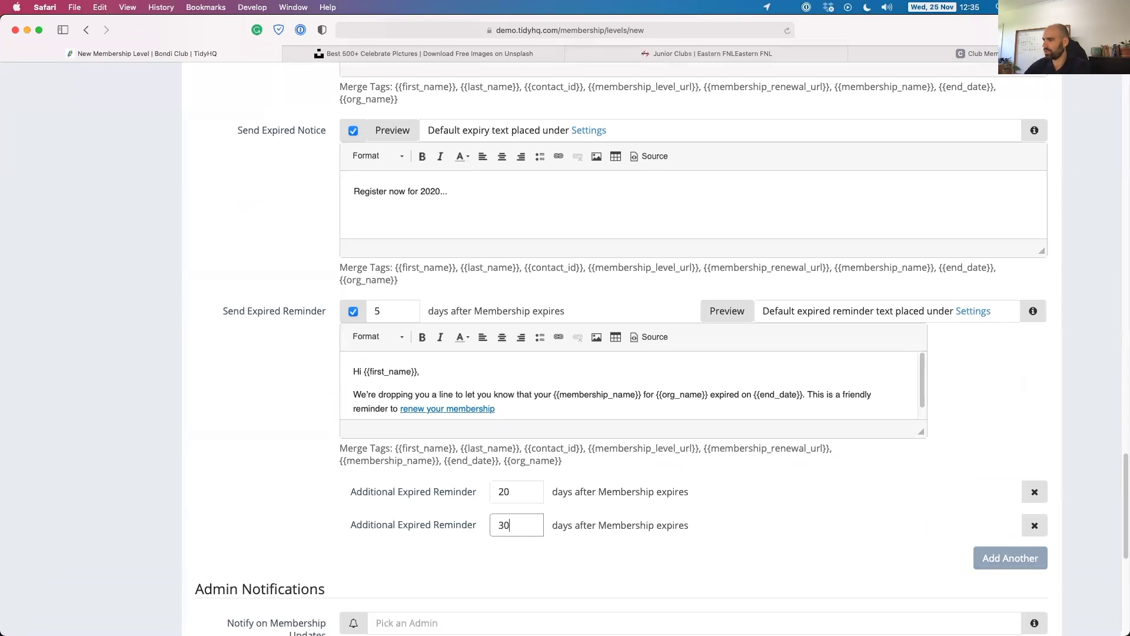
left_click(300, 453)
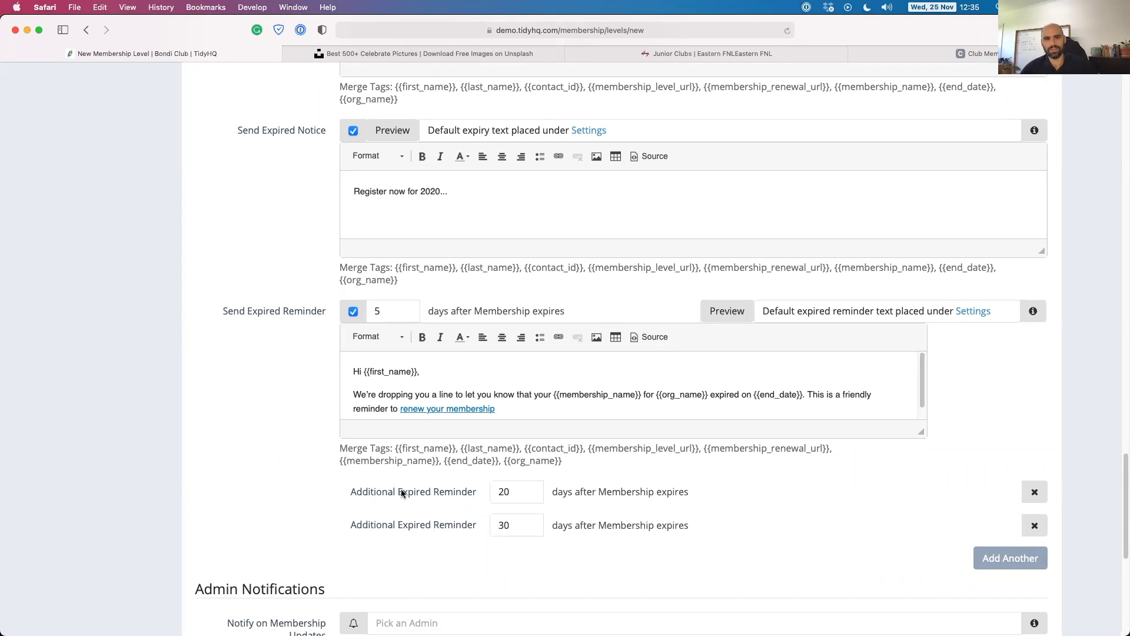
scroll(348, 425, "down", 1)
scroll(345, 422, "down", 10)
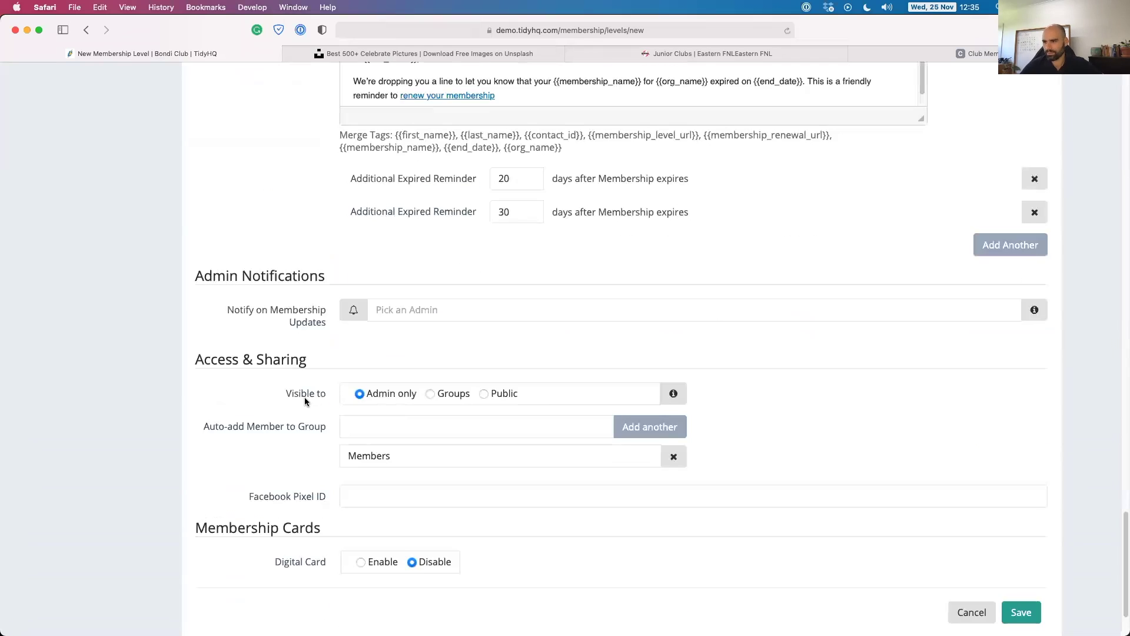
Pick an admin from the autocomplete list to get email notifications of membership updates.
left_click(402, 295)
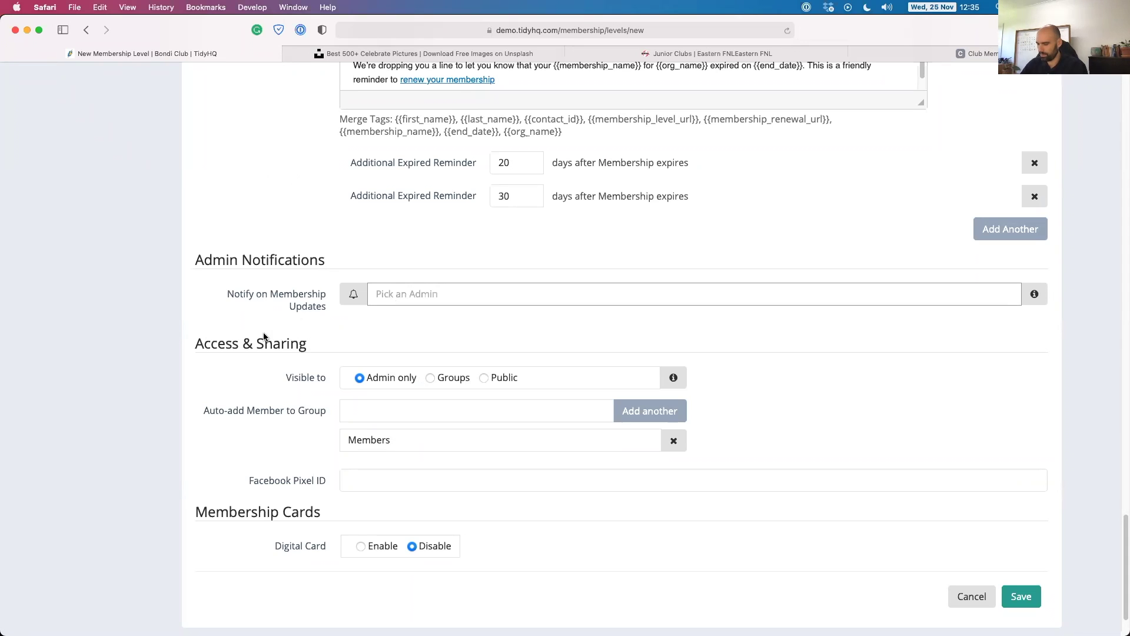
type("David")
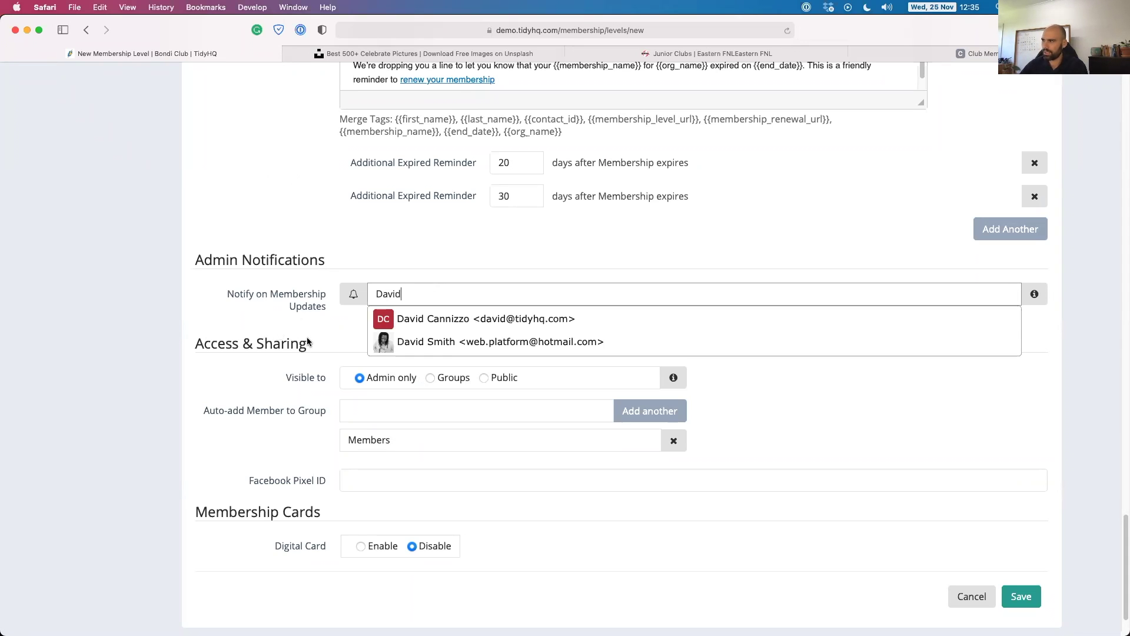
left_click(444, 317)
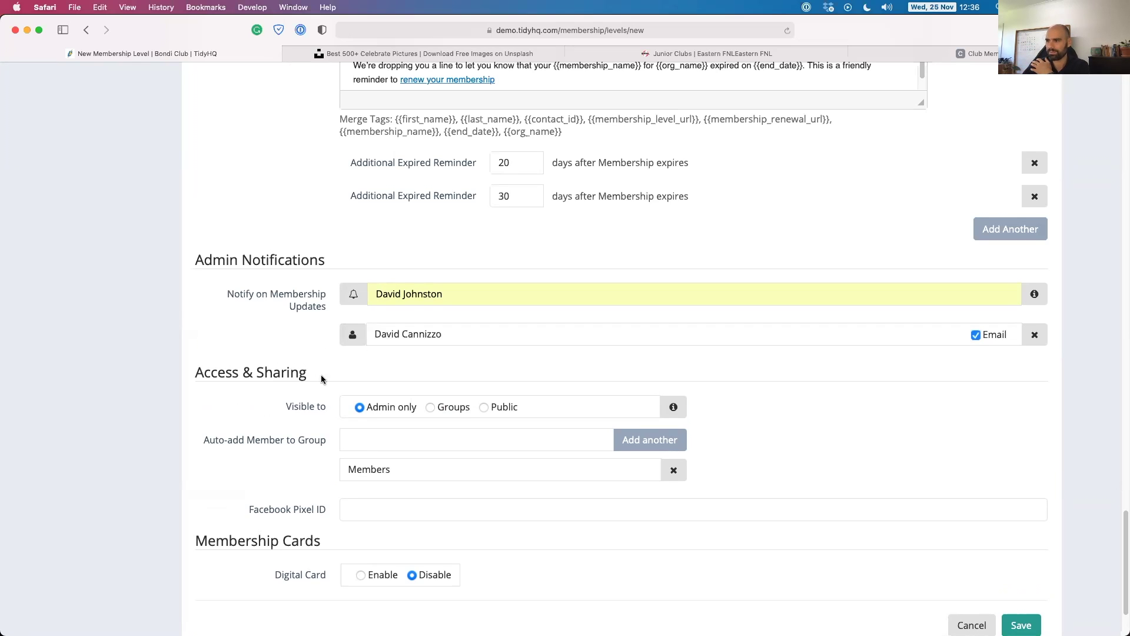
scroll(259, 406, "down", 2)
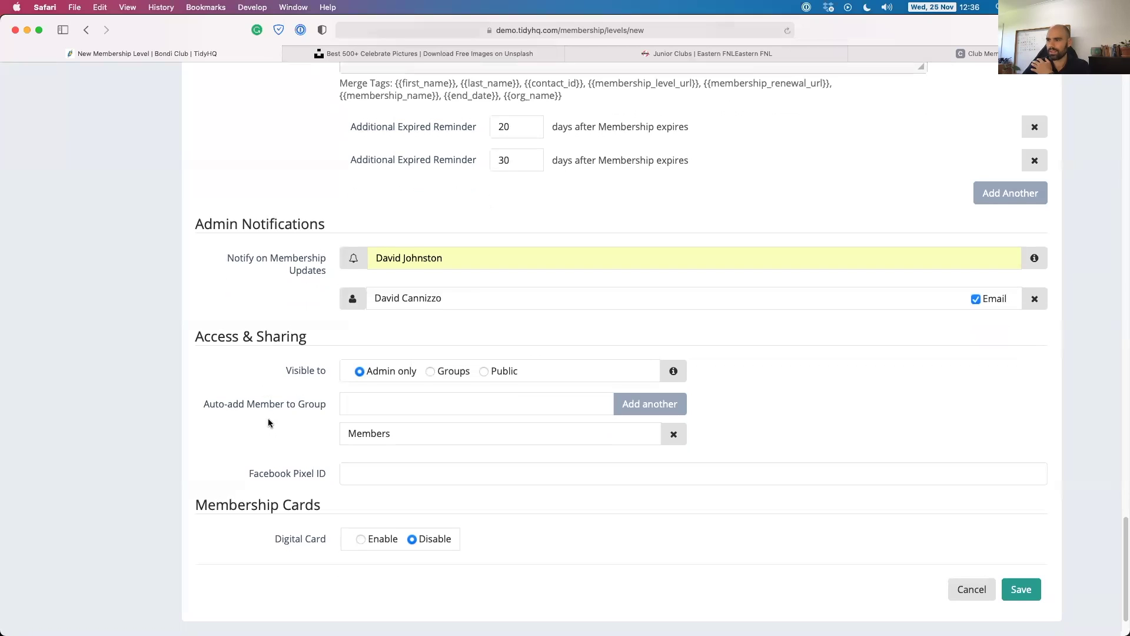
scroll(268, 422, "down", 2)
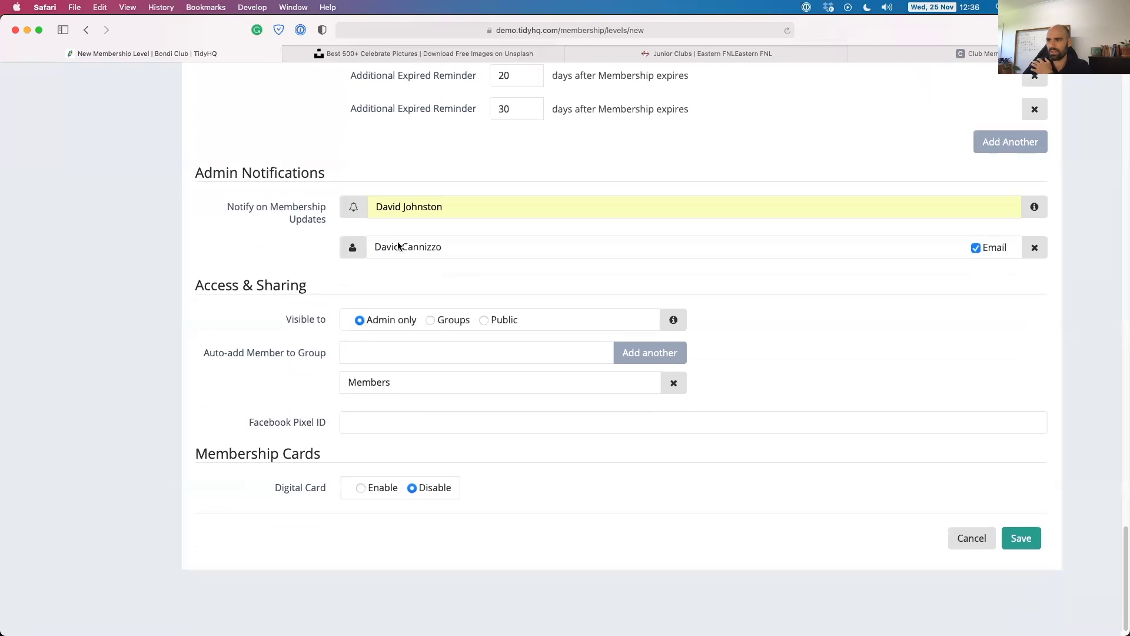
Set the level's visibility back to Admin only after trying Public.
left_click(484, 320)
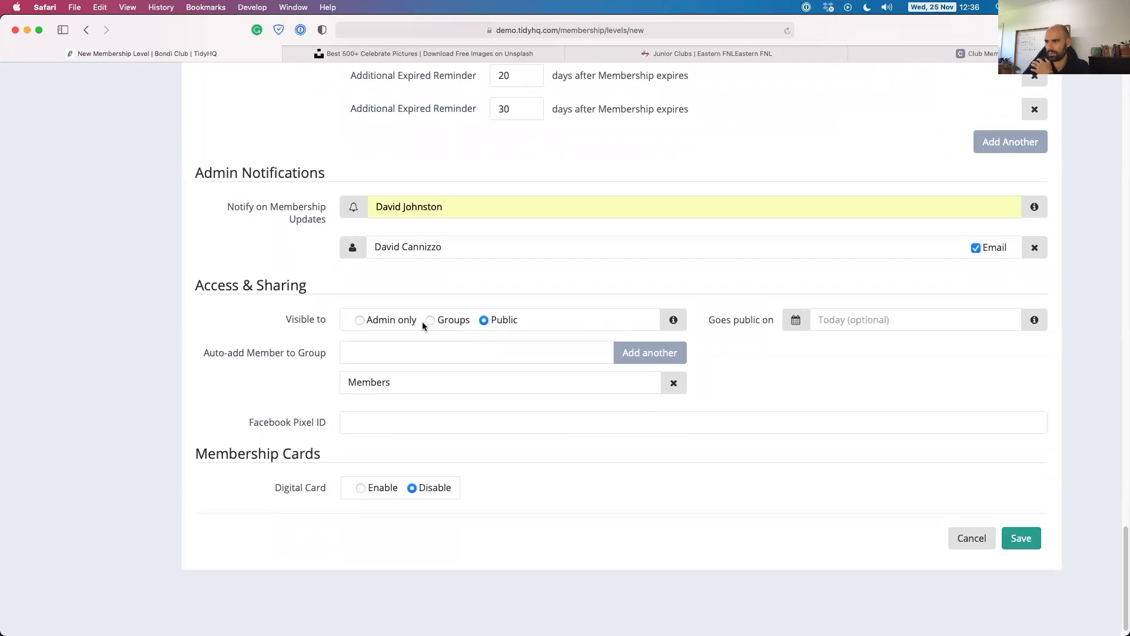
left_click(360, 320)
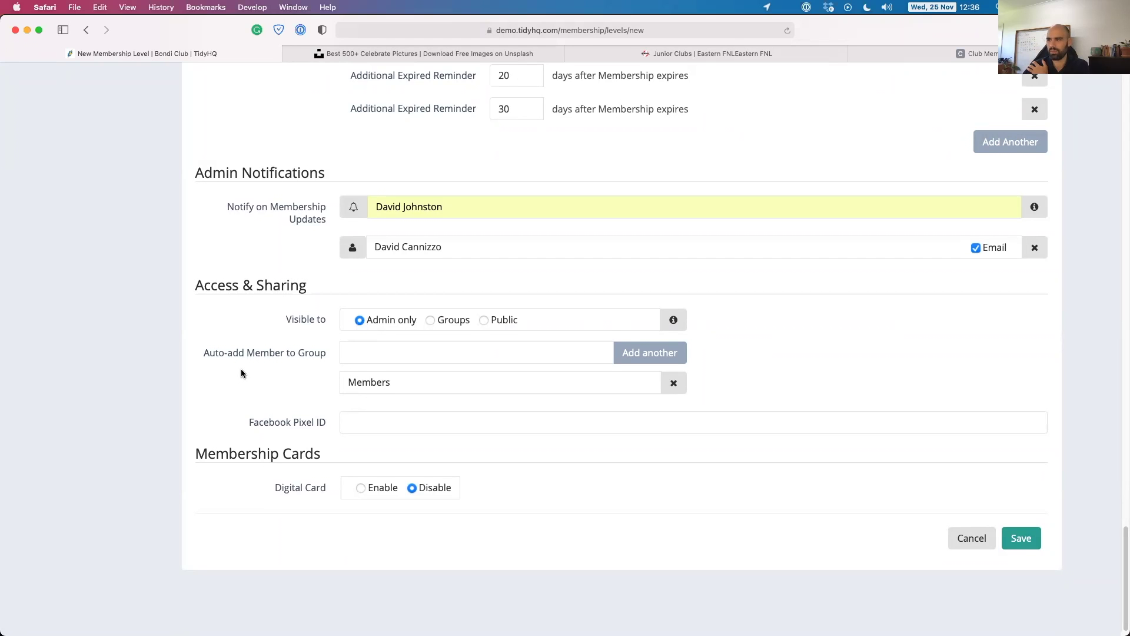
scroll(241, 371, "down", 2)
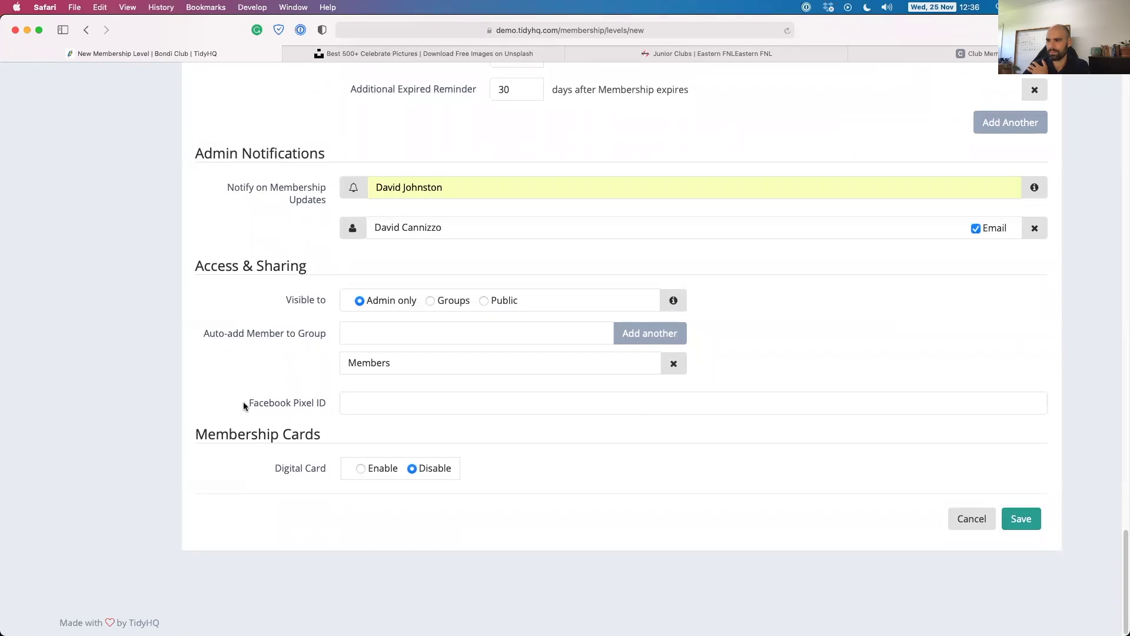
Enable digital membership cards and save the level as Panthers 300 Club.
left_click_drag(246, 403, 323, 404)
left_click(323, 404)
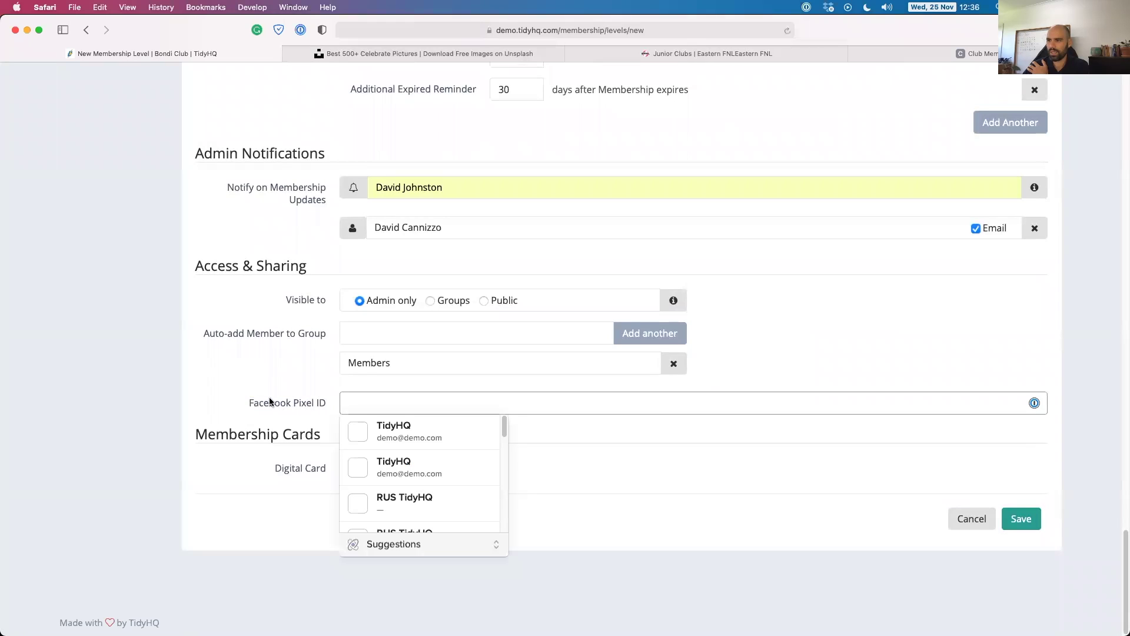
left_click(233, 362)
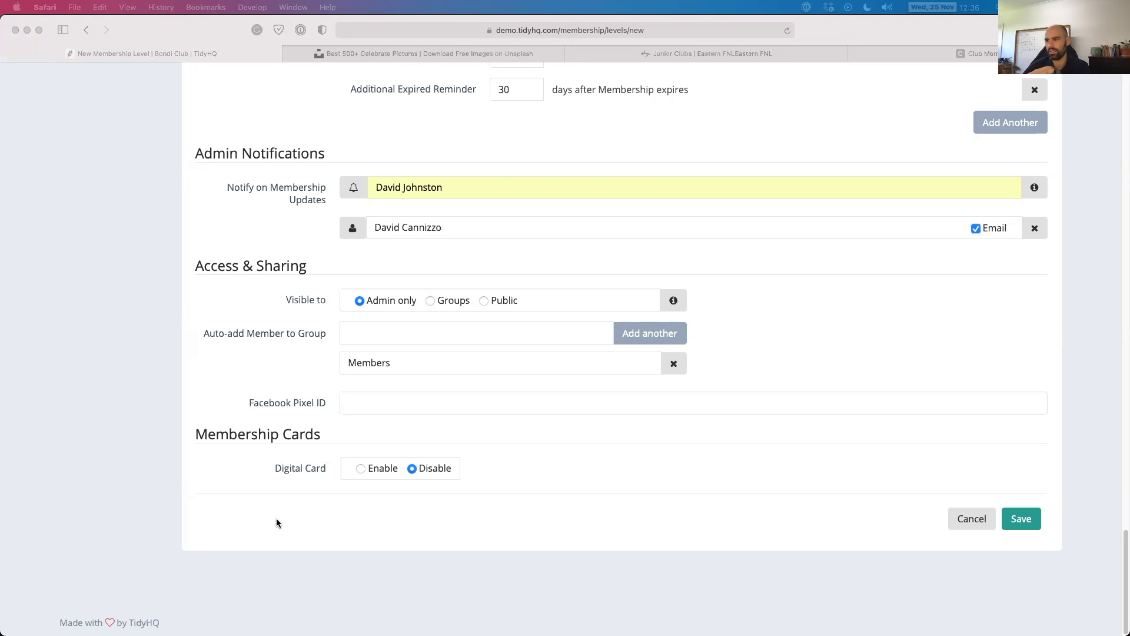
left_click(371, 475)
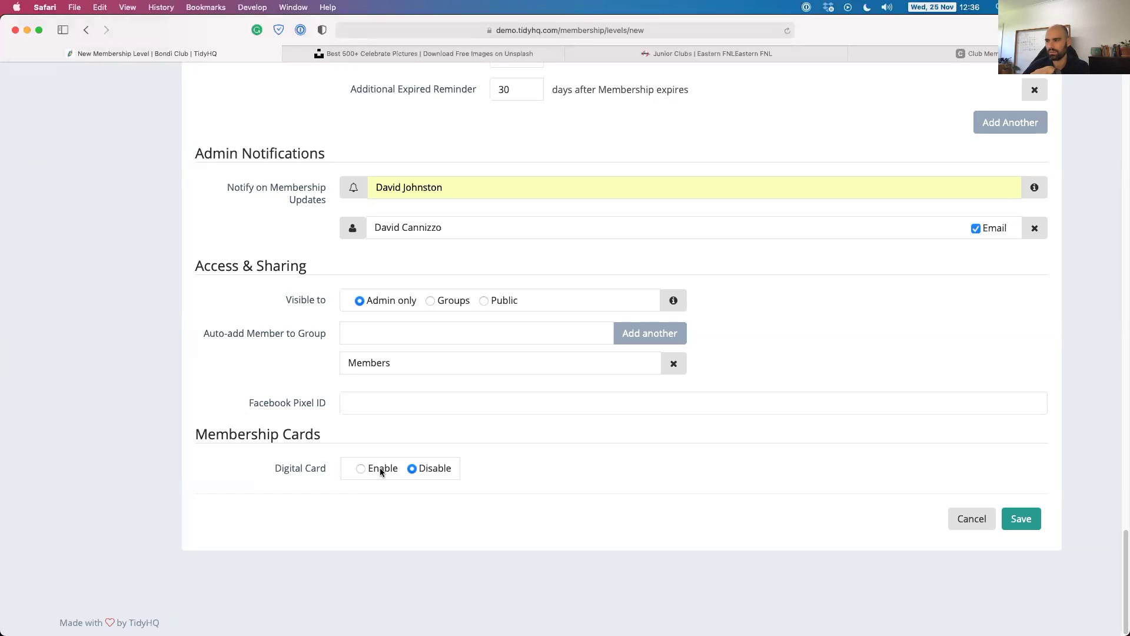
left_click(363, 468)
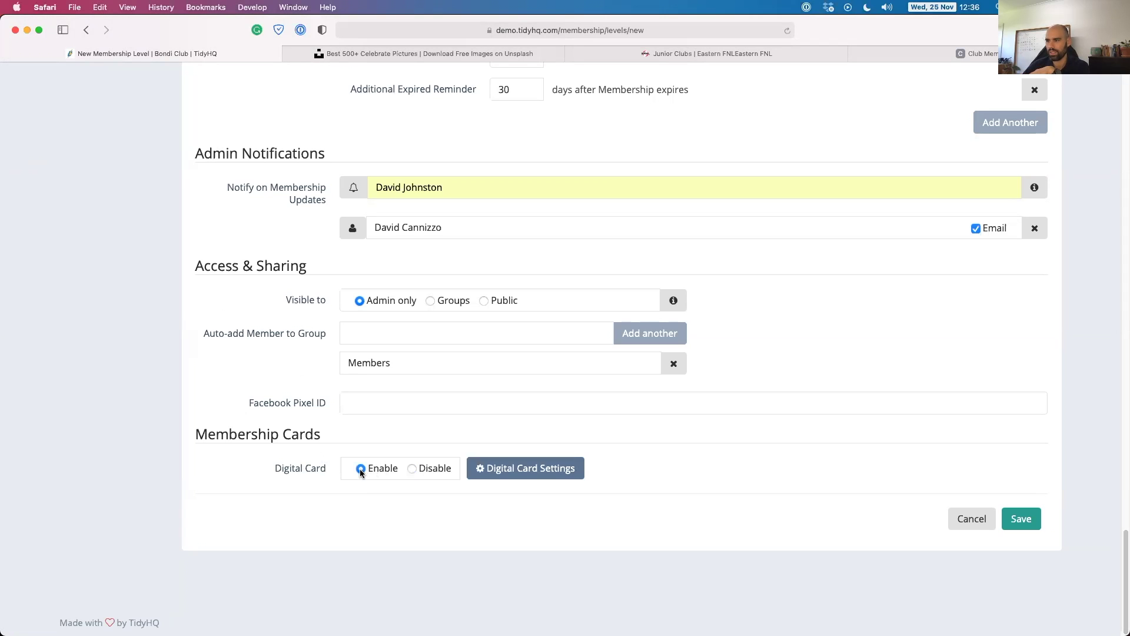
left_click(412, 468)
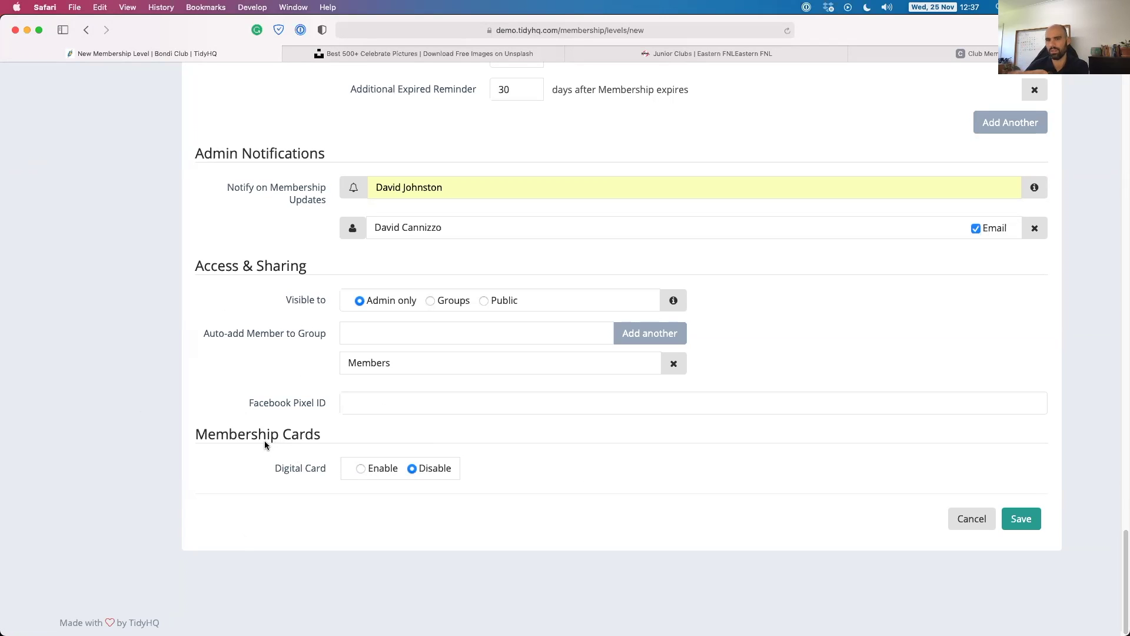
left_click(359, 468)
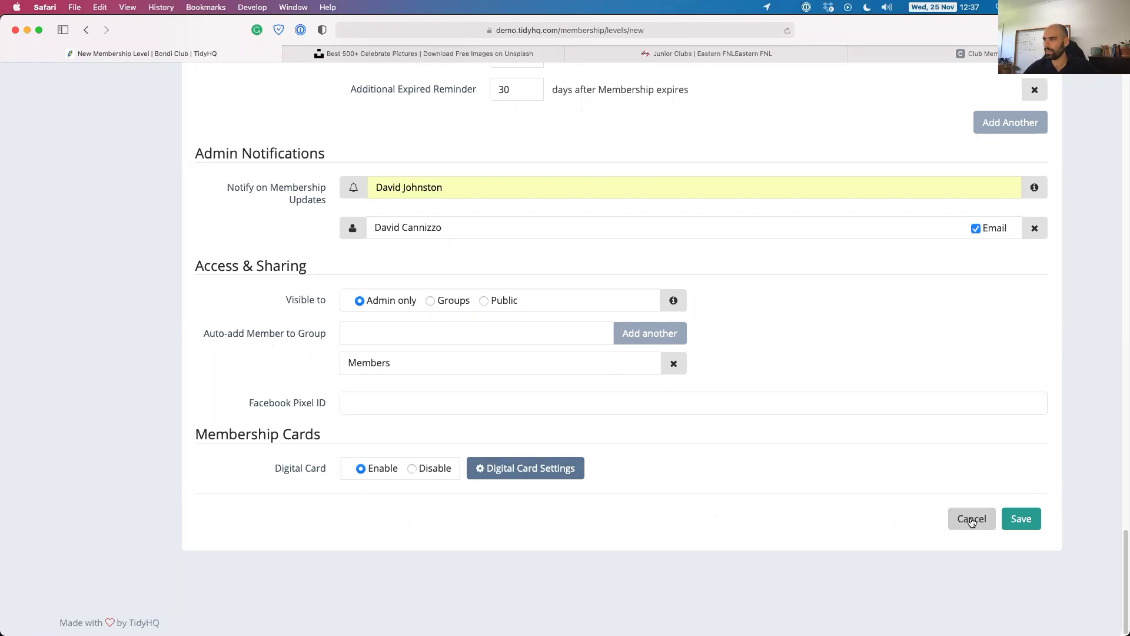
left_click(1028, 523)
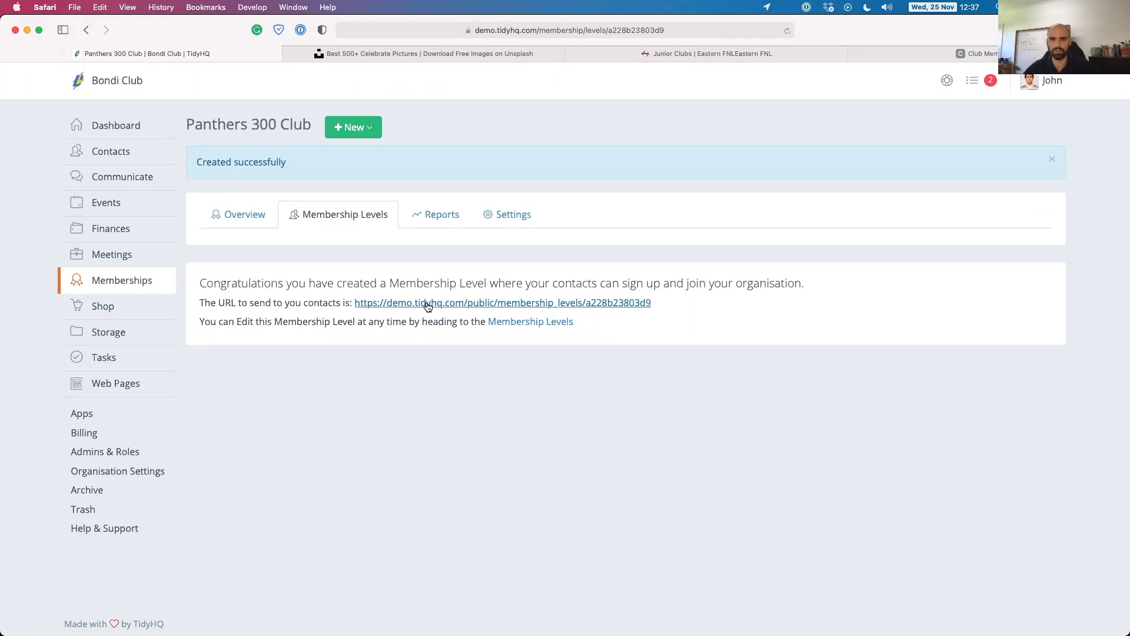
Open the Panthers 300 Club public sign-up page and start registering.
left_click(428, 304)
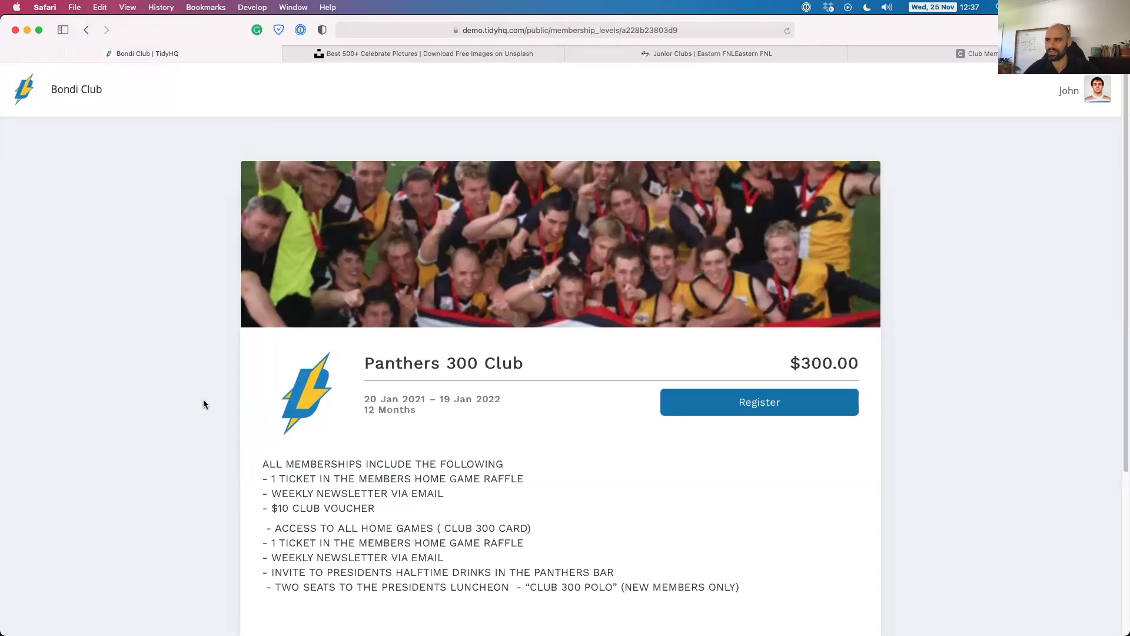
scroll(587, 304, "down", 4)
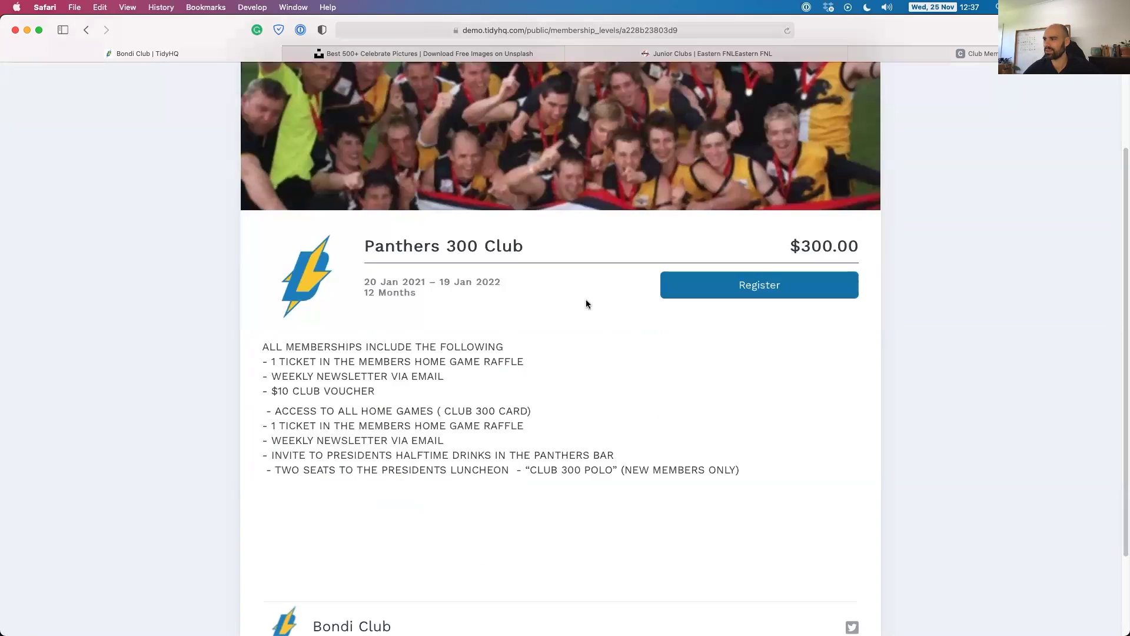
scroll(352, 366, "up", 4)
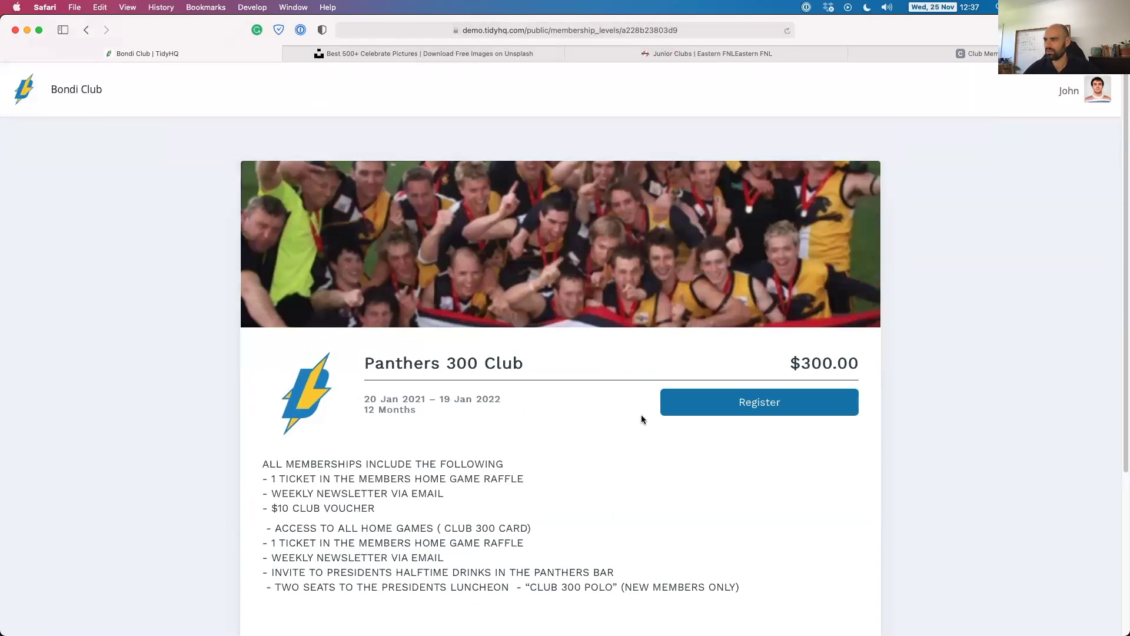
left_click(728, 408)
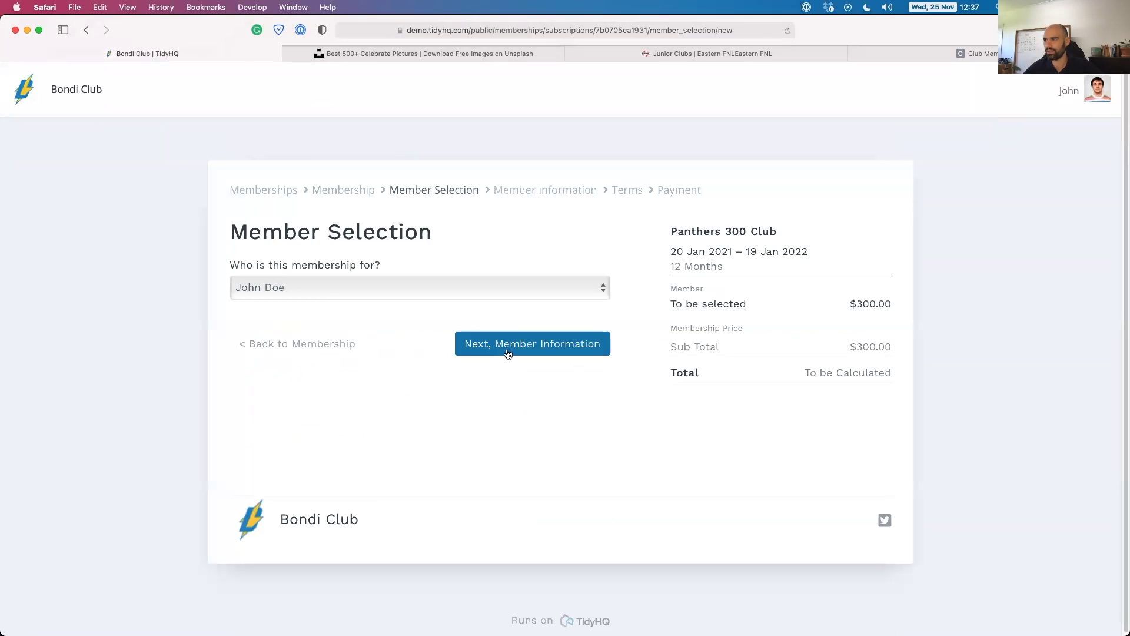
Choose the existing member as the membership holder and continue to member information.
left_click(371, 280)
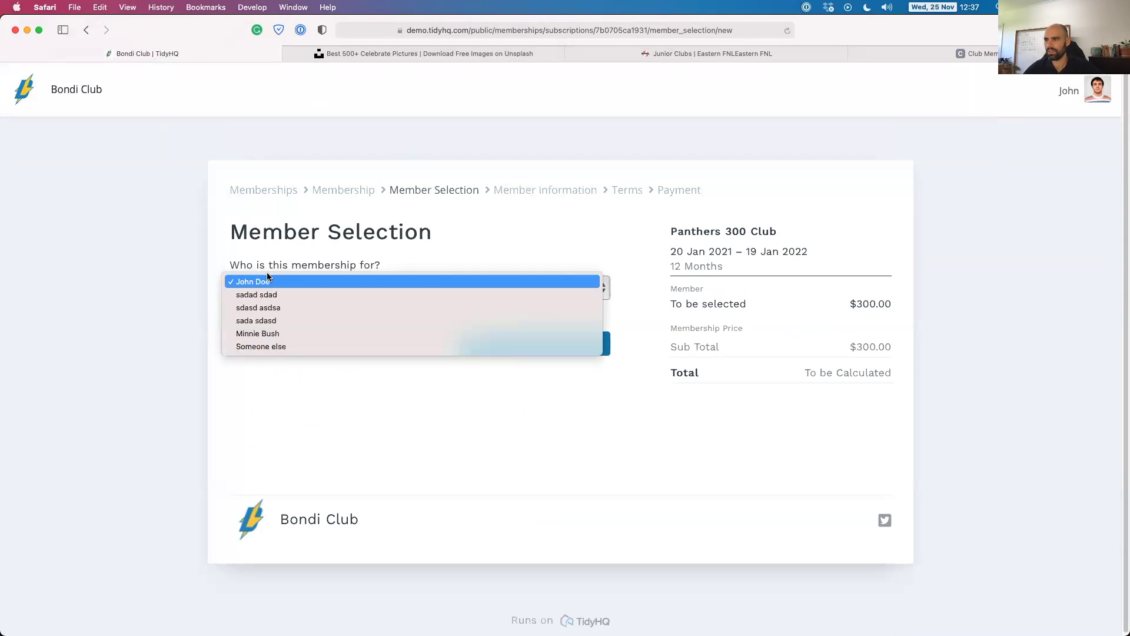
left_click(499, 284)
left_click(542, 344)
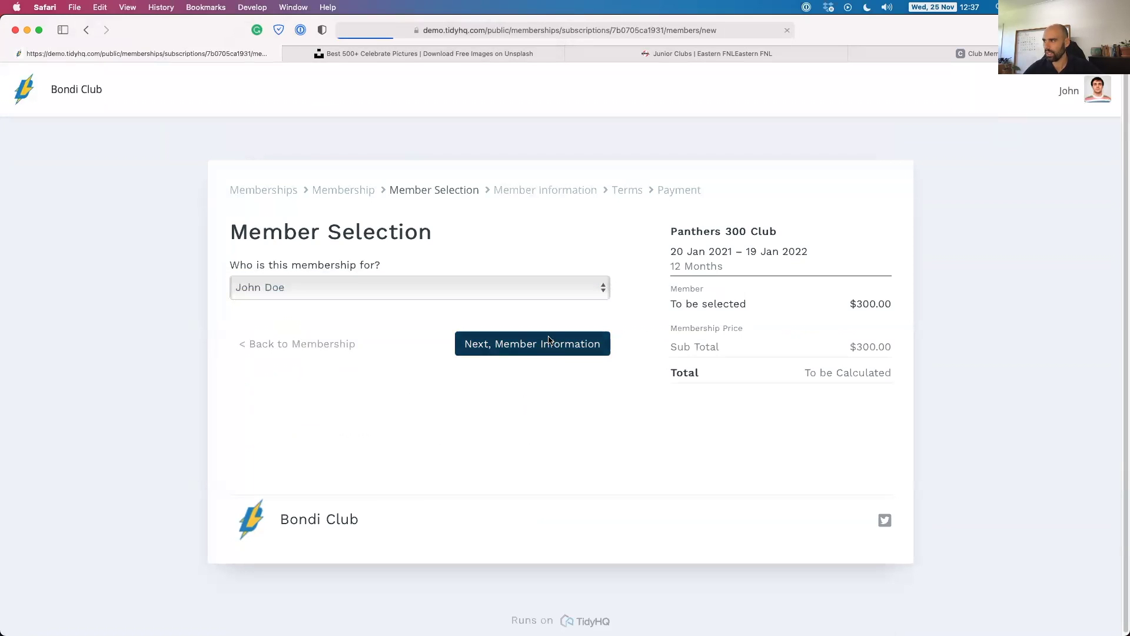
scroll(335, 353, "down", 2)
scroll(294, 295, "down", 2)
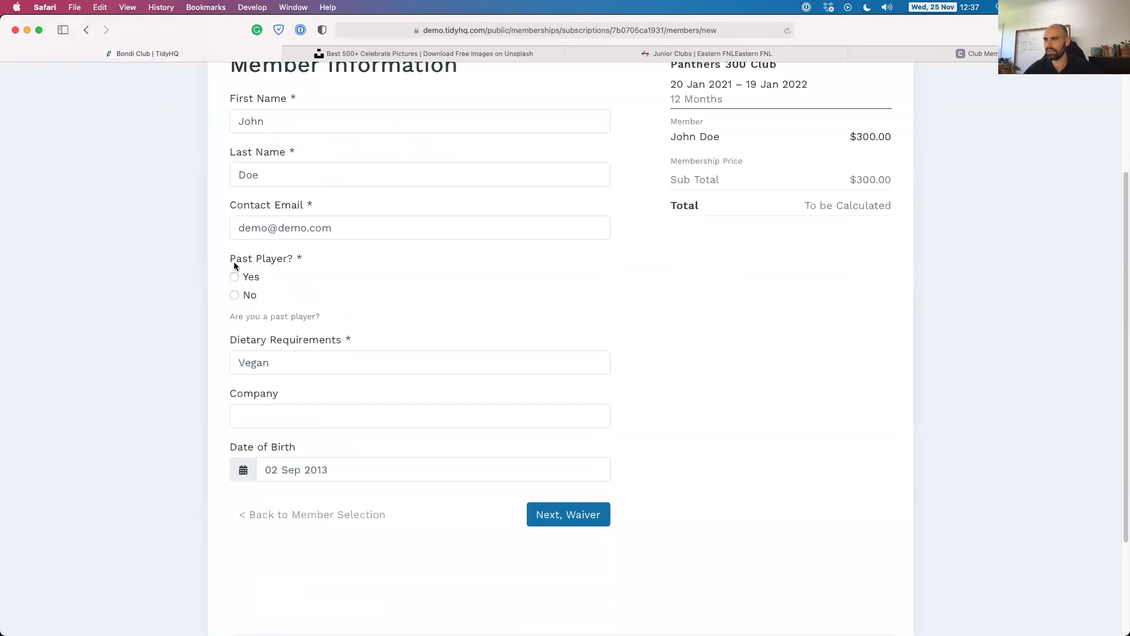
Answer Yes to the past player question and continue to the terms step.
left_click(234, 278)
left_click_drag(224, 318, 334, 316)
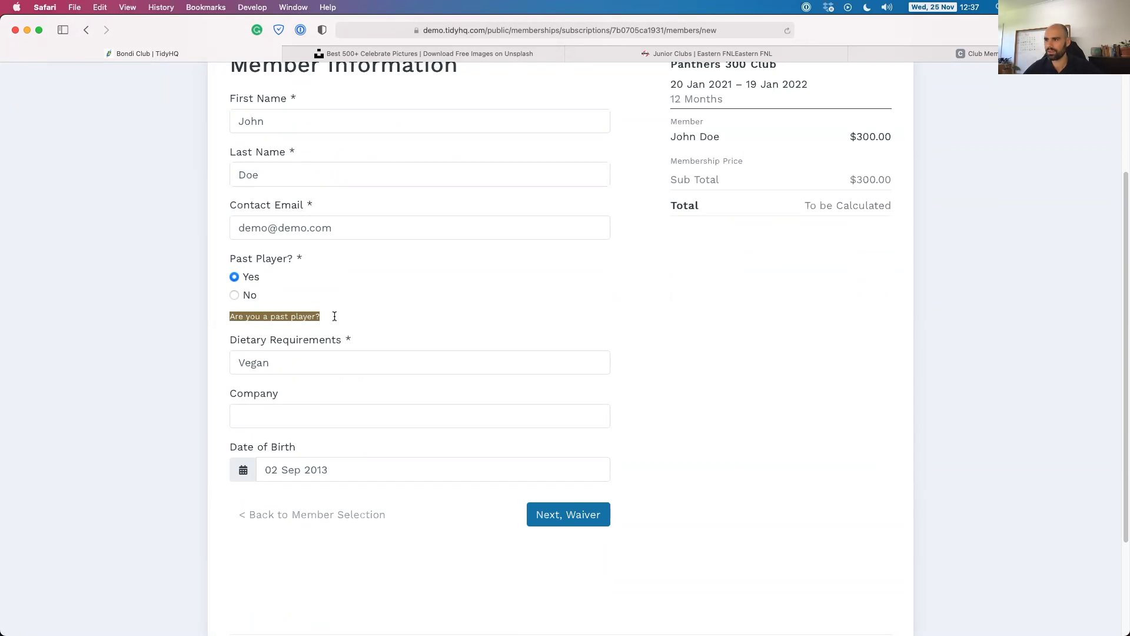
left_click(286, 319)
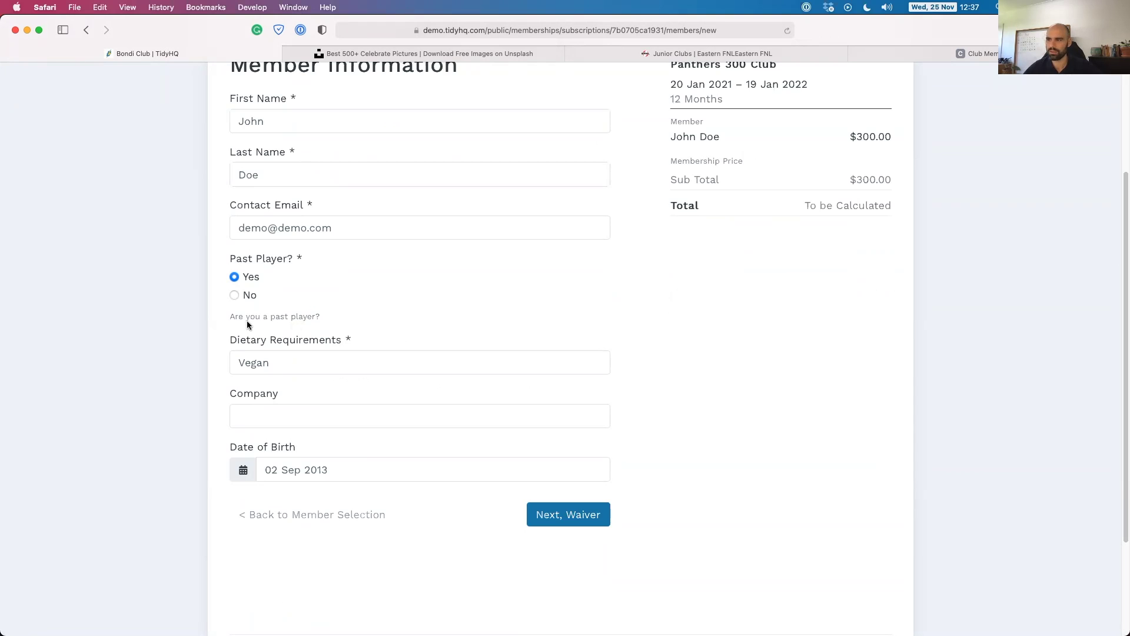
left_click(263, 364)
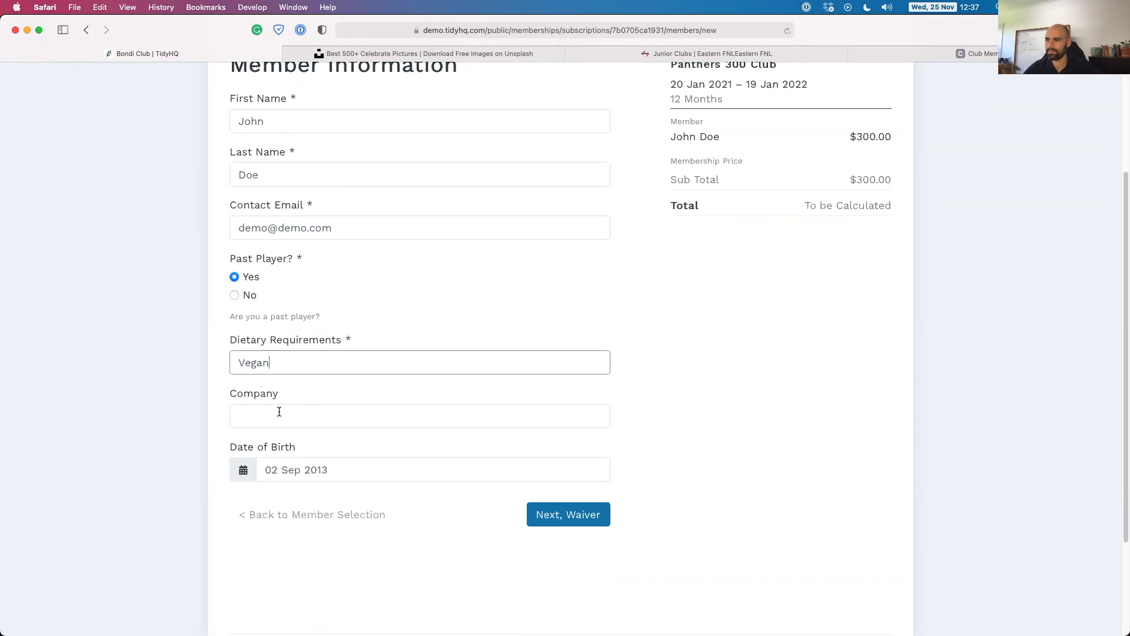
left_click(586, 524)
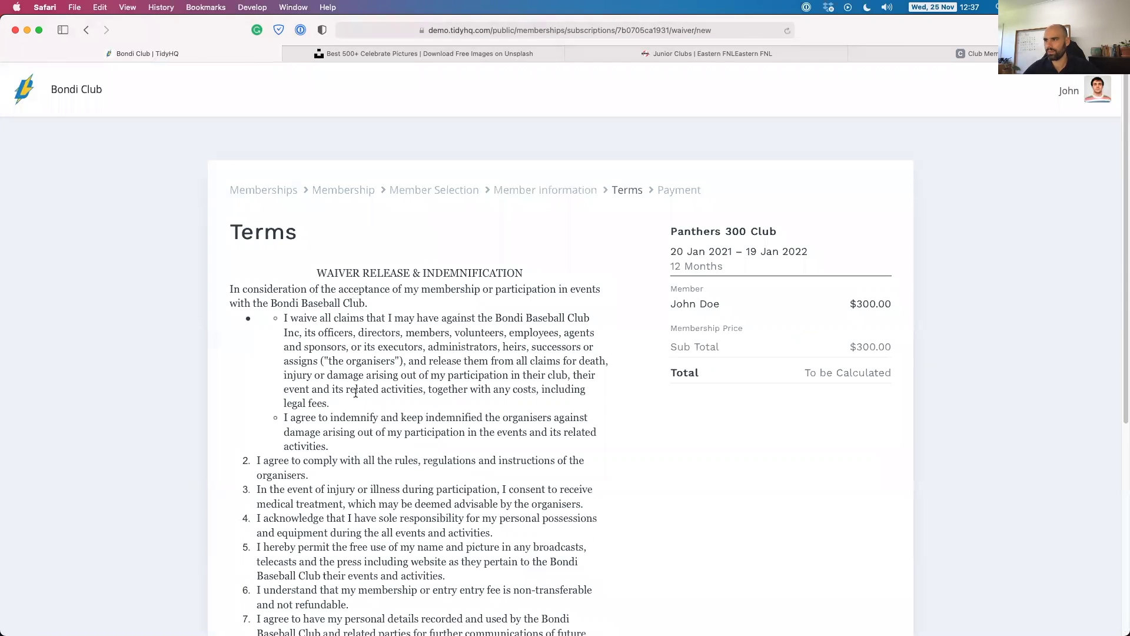
Accept the membership terms and proceed to the $300.00 payment step.
scroll(375, 444, "down", 5)
left_click(259, 372)
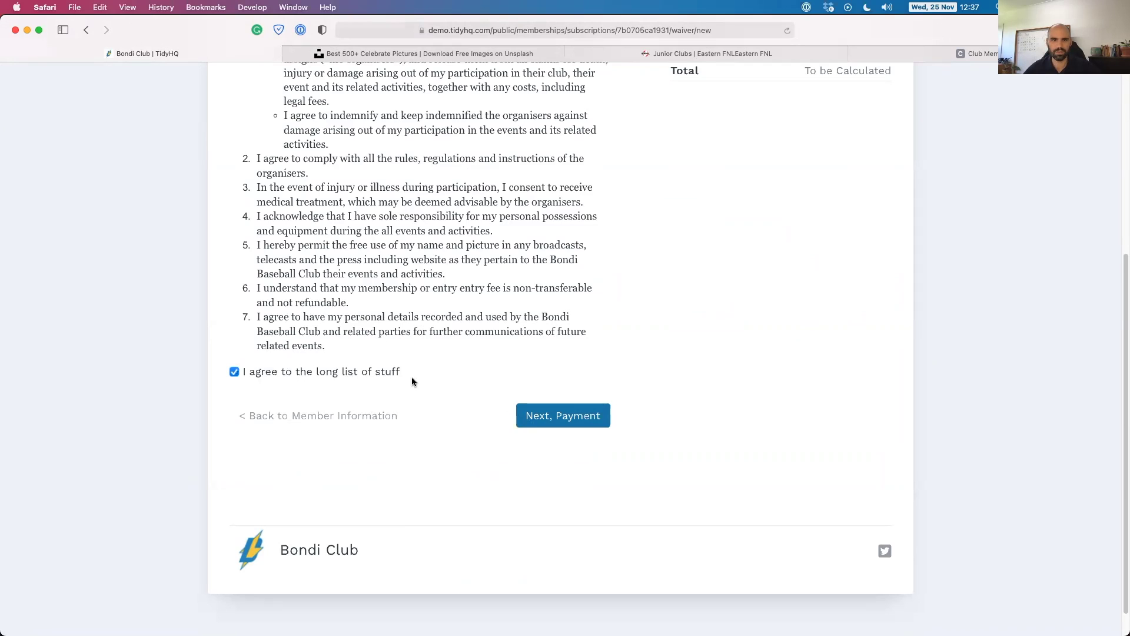
left_click(569, 417)
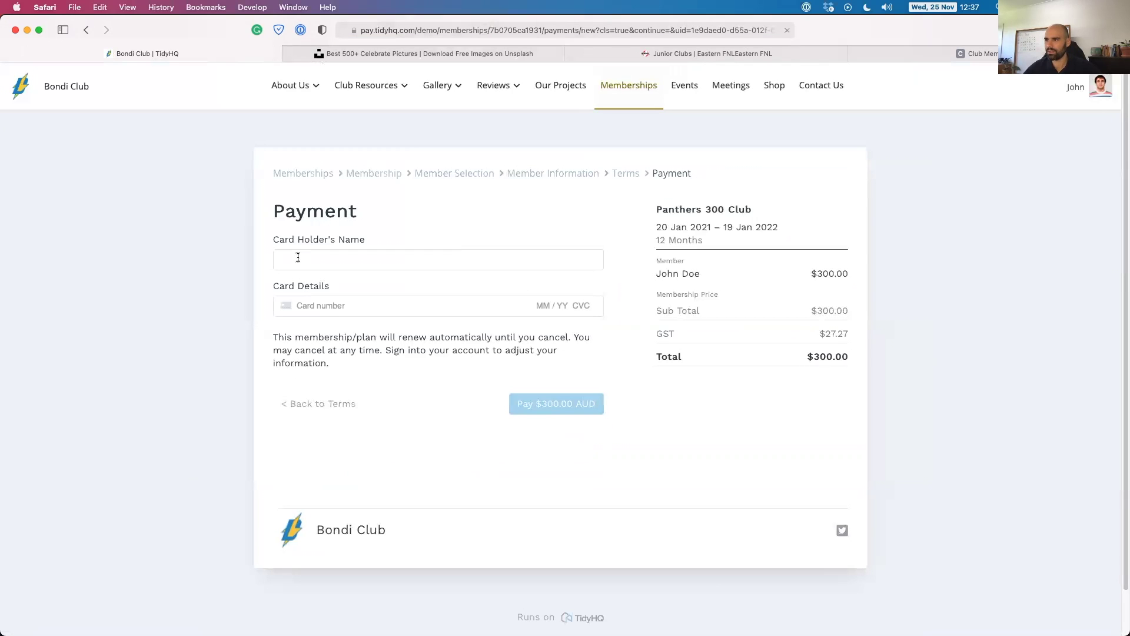
Go back through the browser history to the Panthers 300 Club page.
left_click(298, 257)
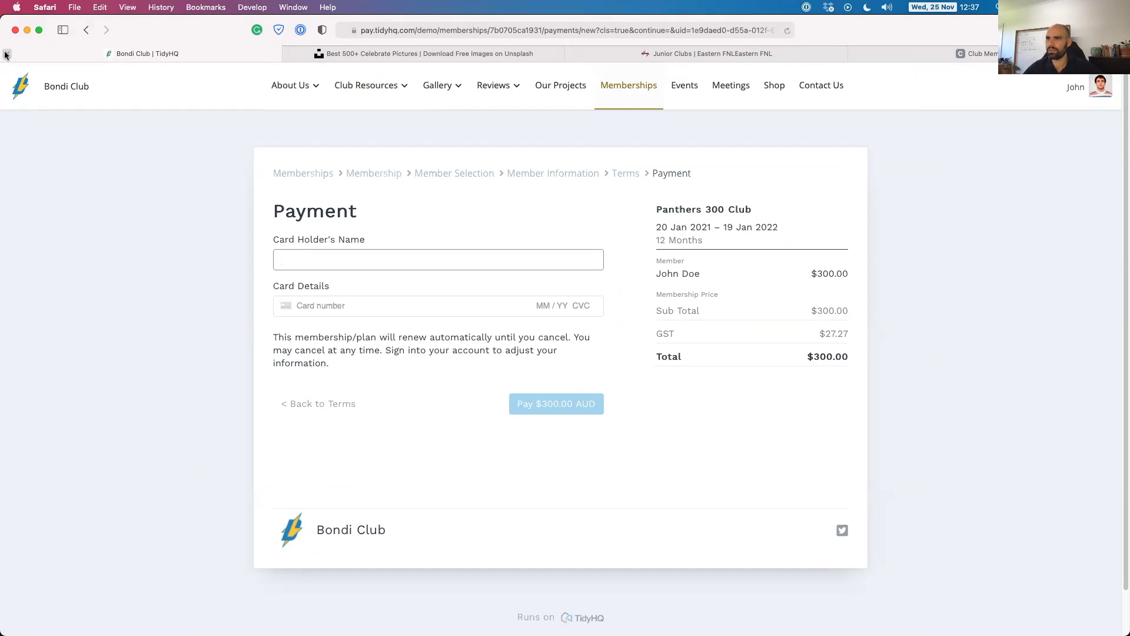
right_click(83, 31)
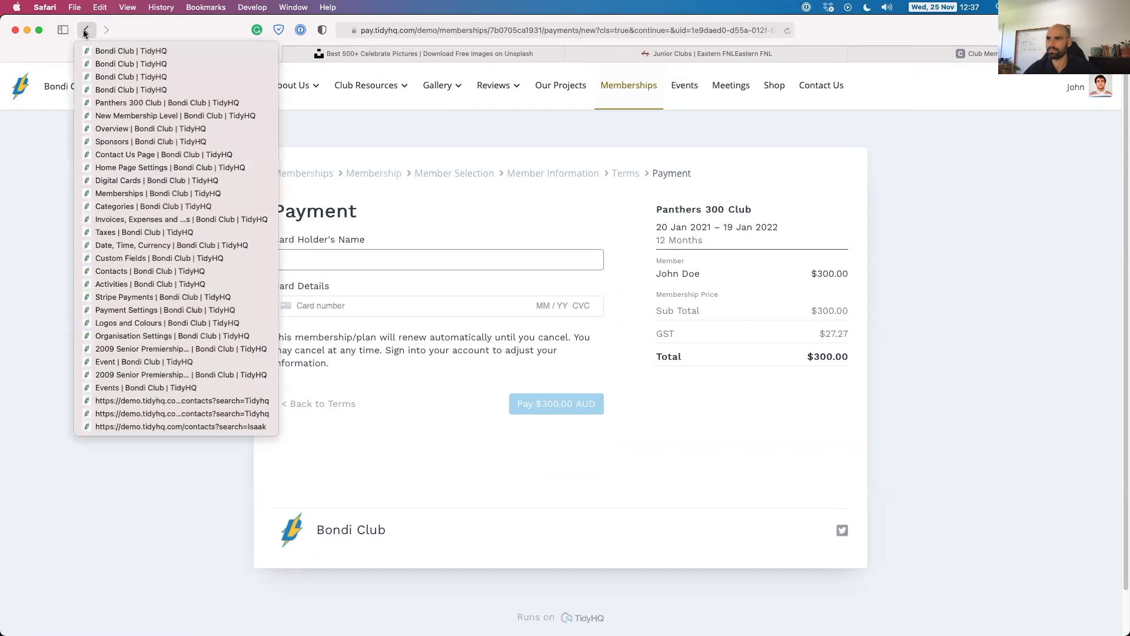
left_click(119, 103)
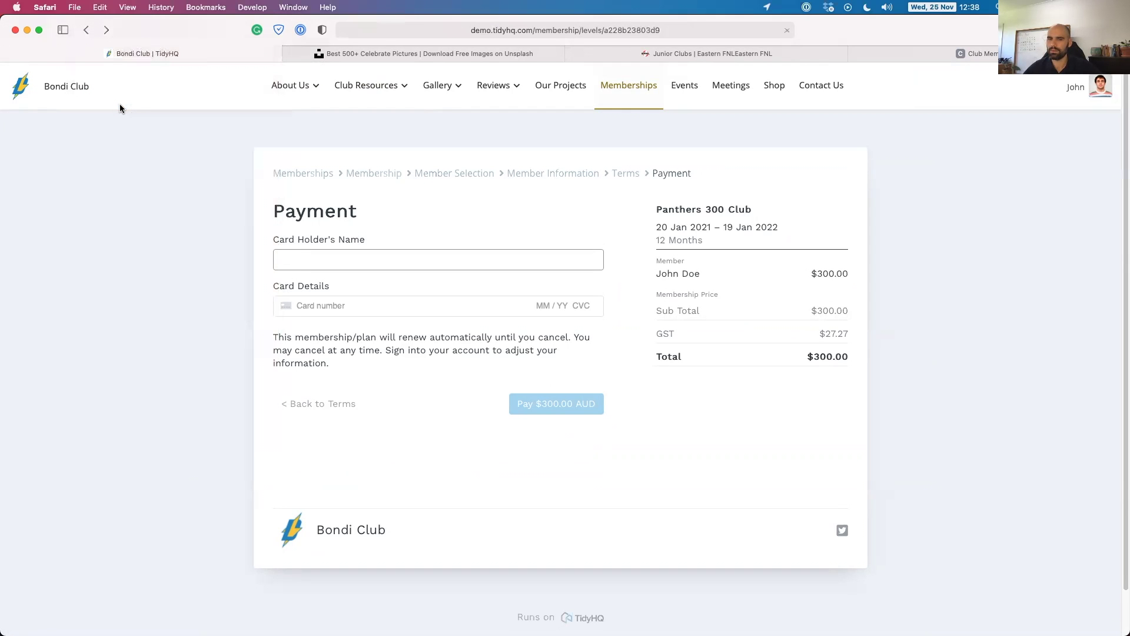
Start a new membership at the Panthers 300 Club level.
left_click(83, 28)
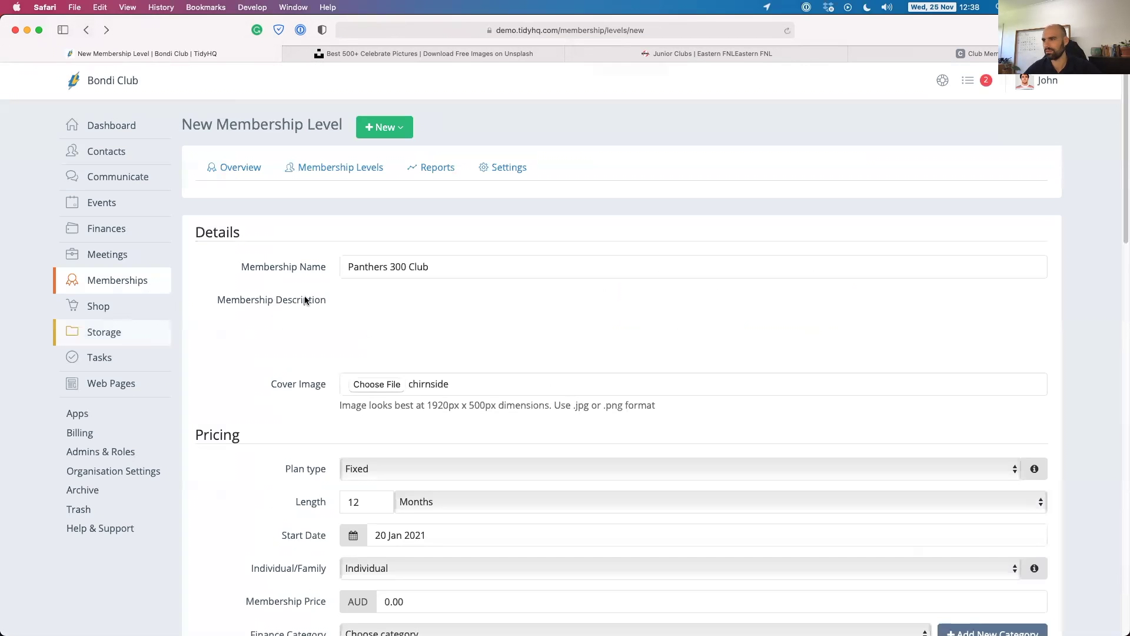
scroll(274, 306, "down", 15)
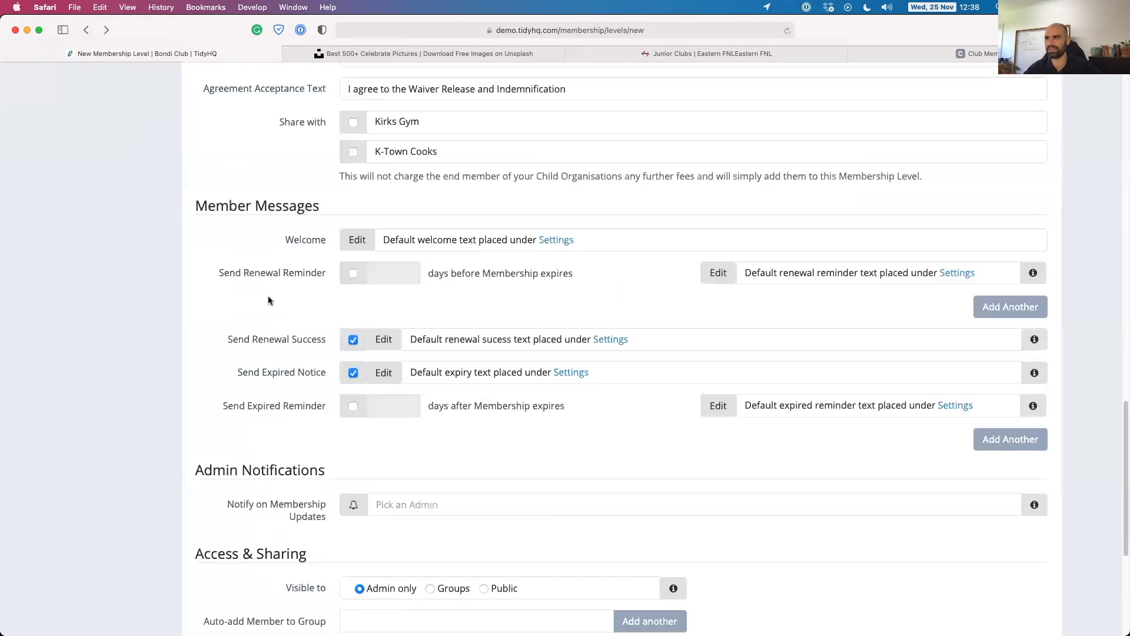
scroll(269, 370, "up", 15)
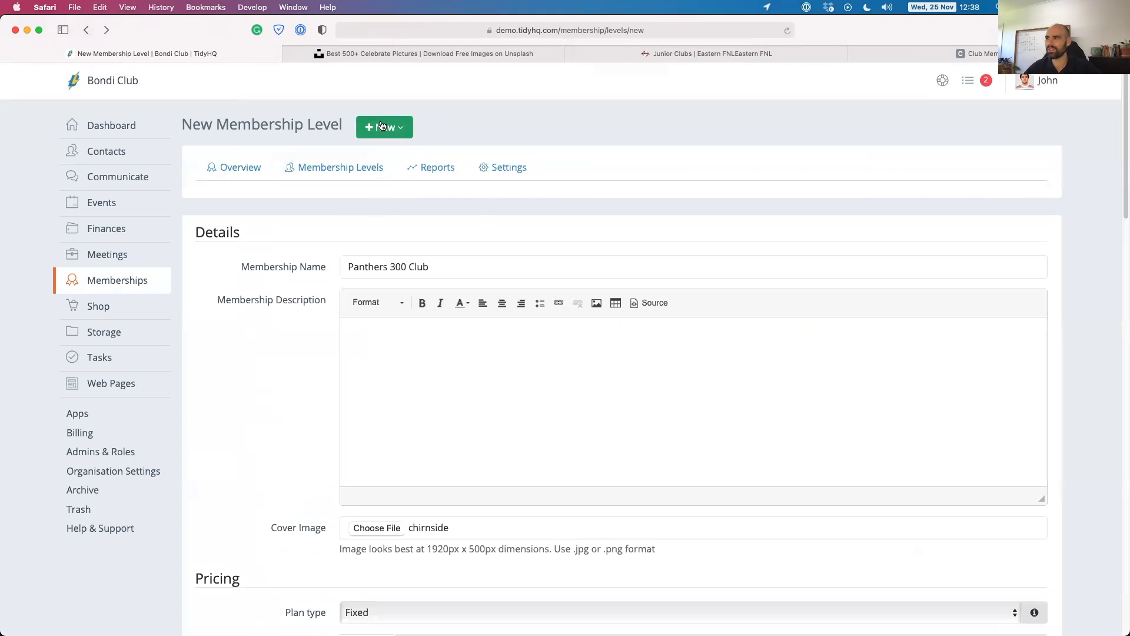
left_click(383, 127)
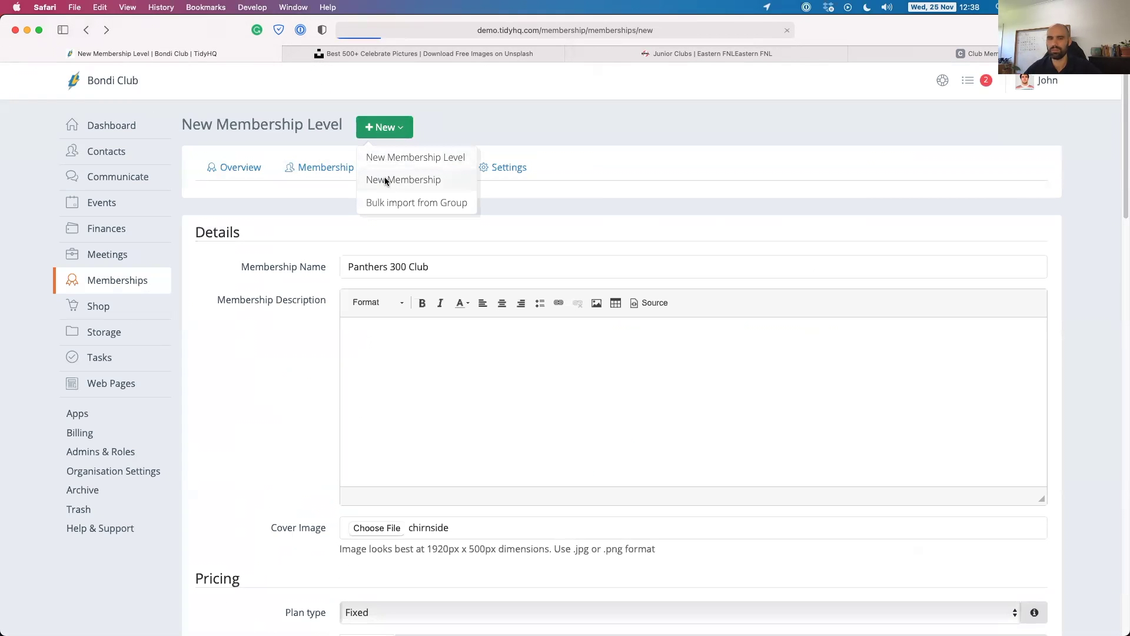
left_click(386, 180)
left_click(283, 271)
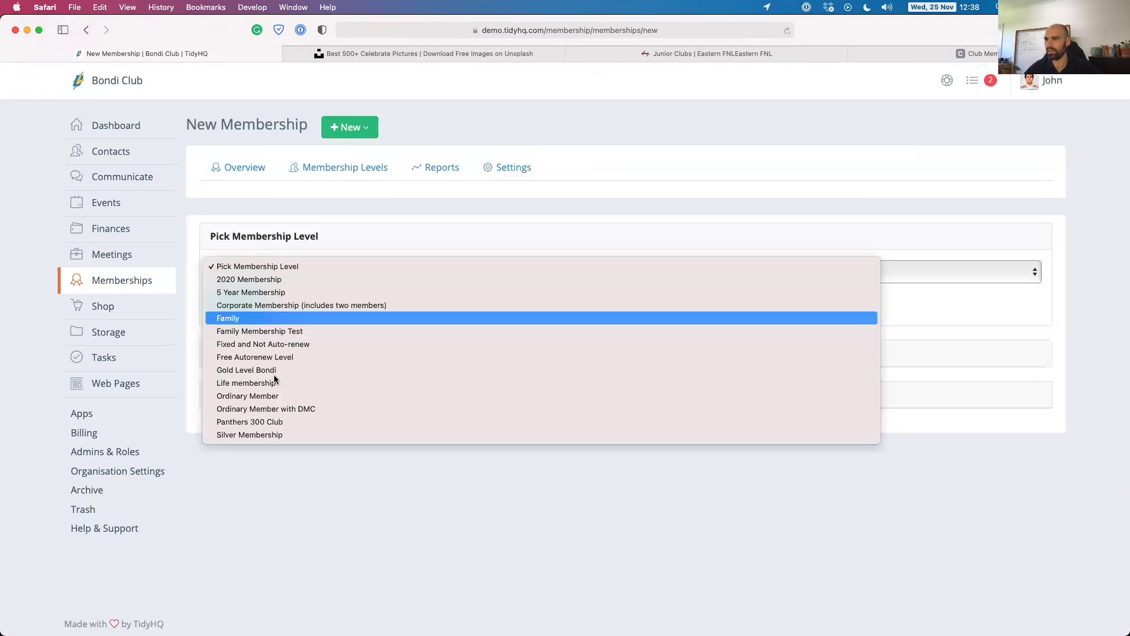
left_click(259, 423)
left_click(239, 304)
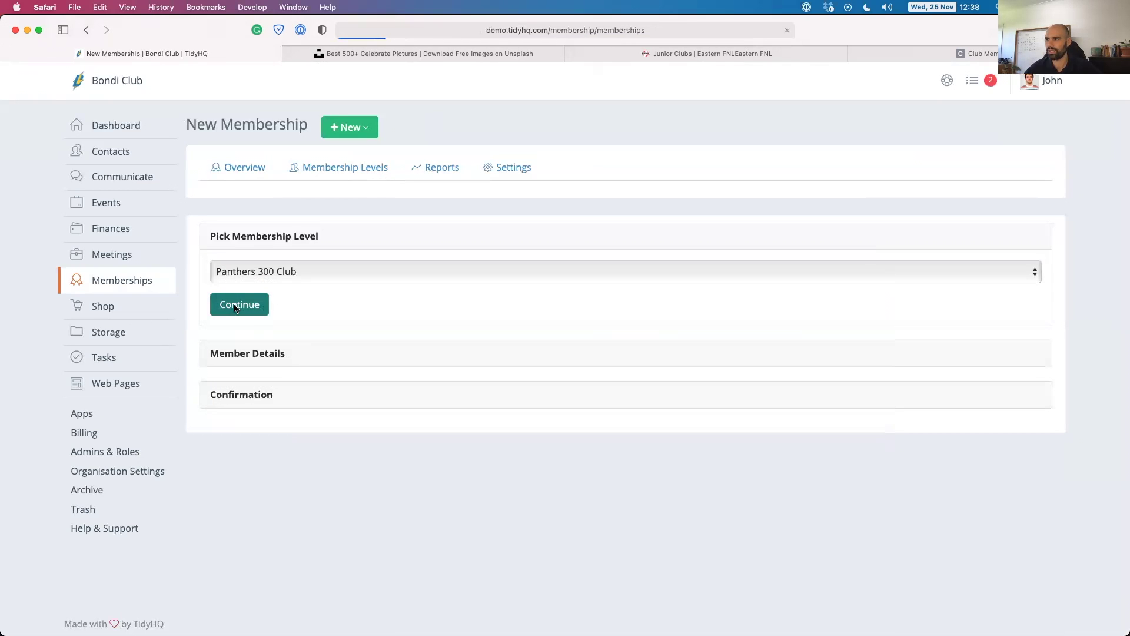
Search for and select the existing contact as the member.
left_click(497, 349)
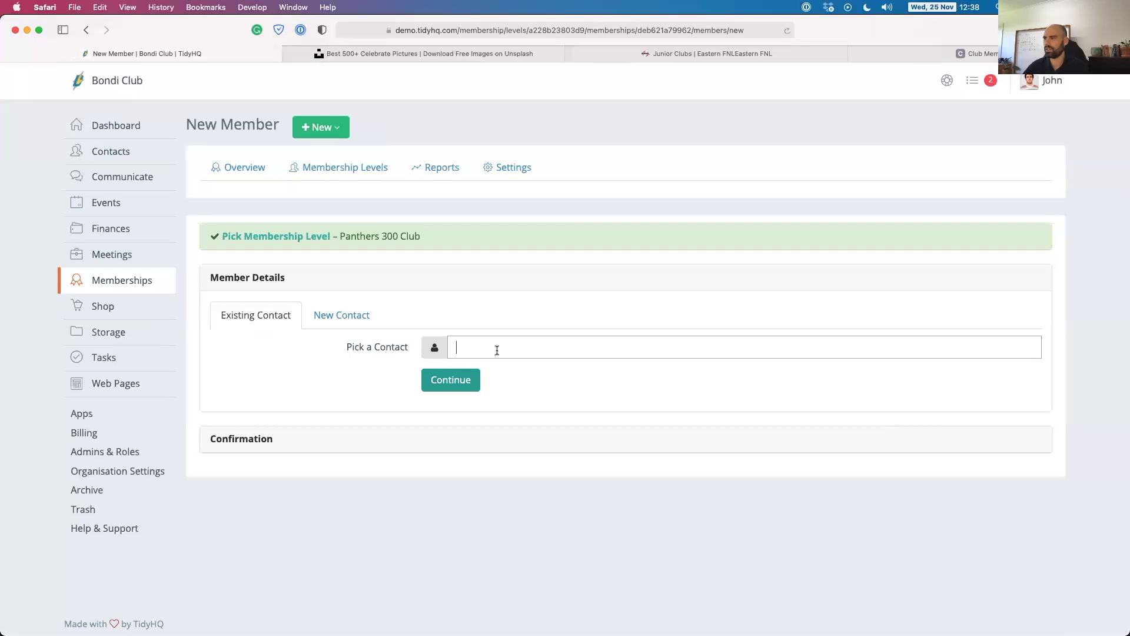
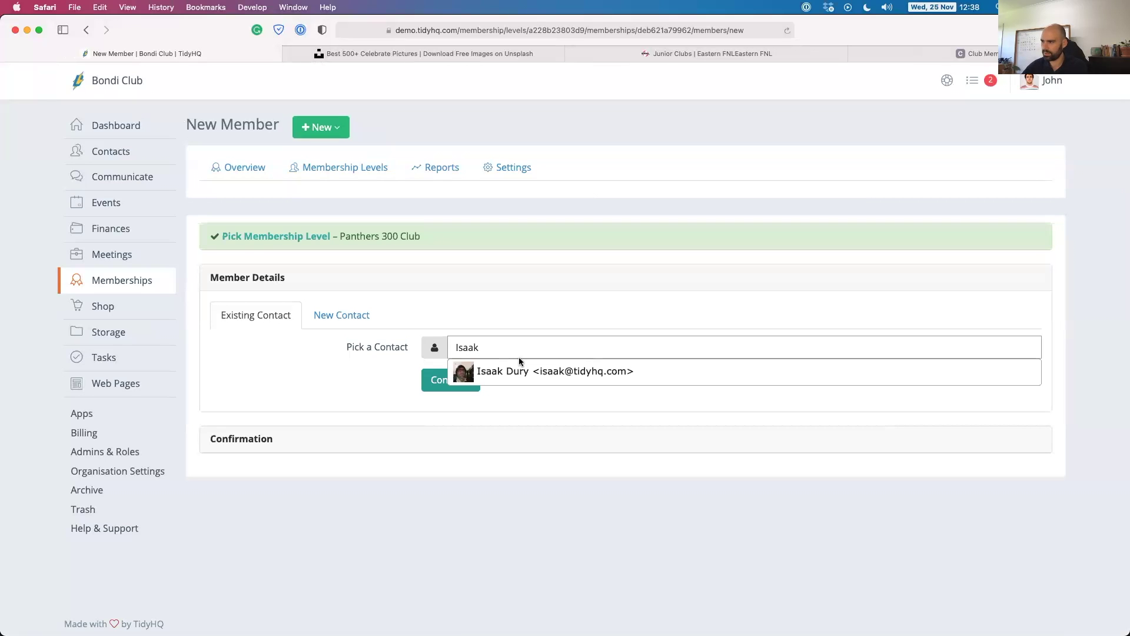
double_click(495, 347)
type("David")
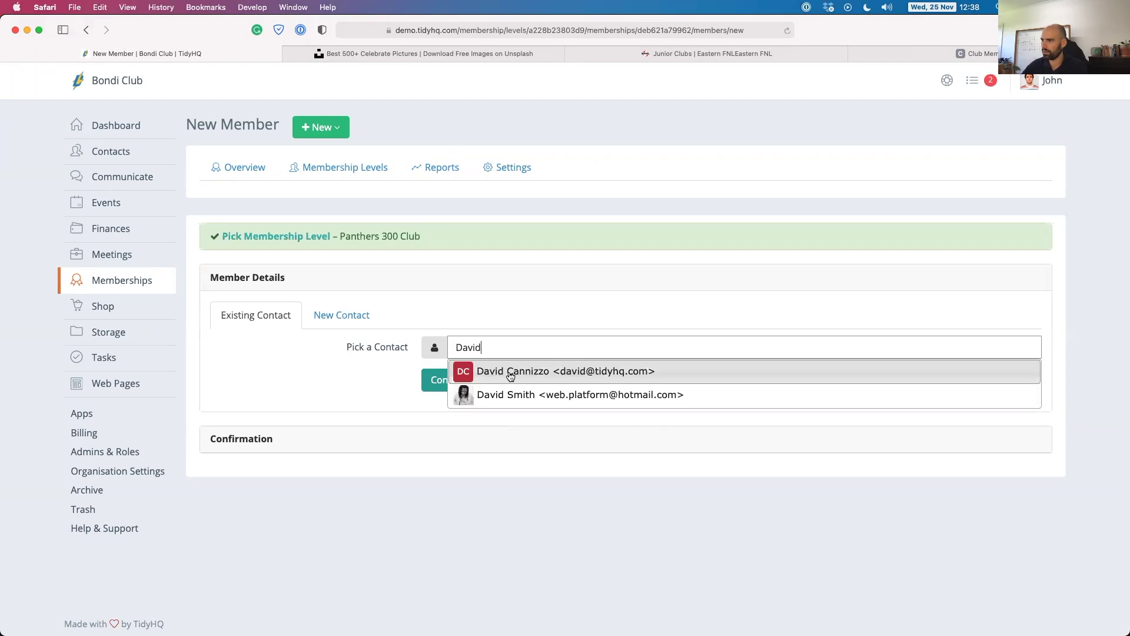
left_click(510, 372)
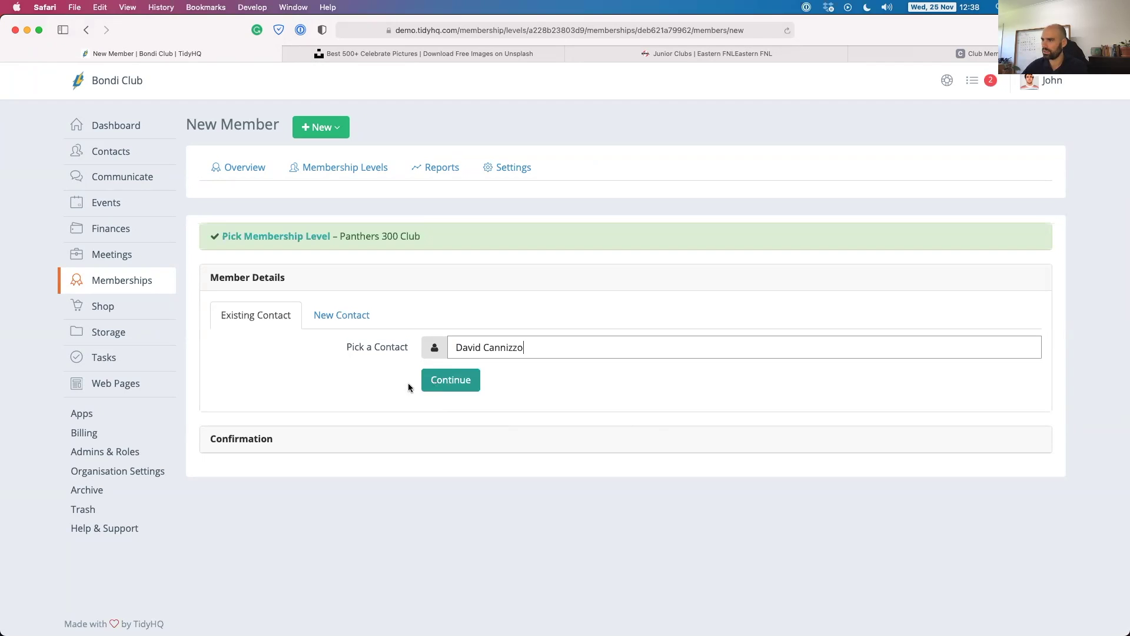
Mark them a past player, enter dietary requirements 'meat eater' and date of birth.
scroll(410, 430, "down", 3)
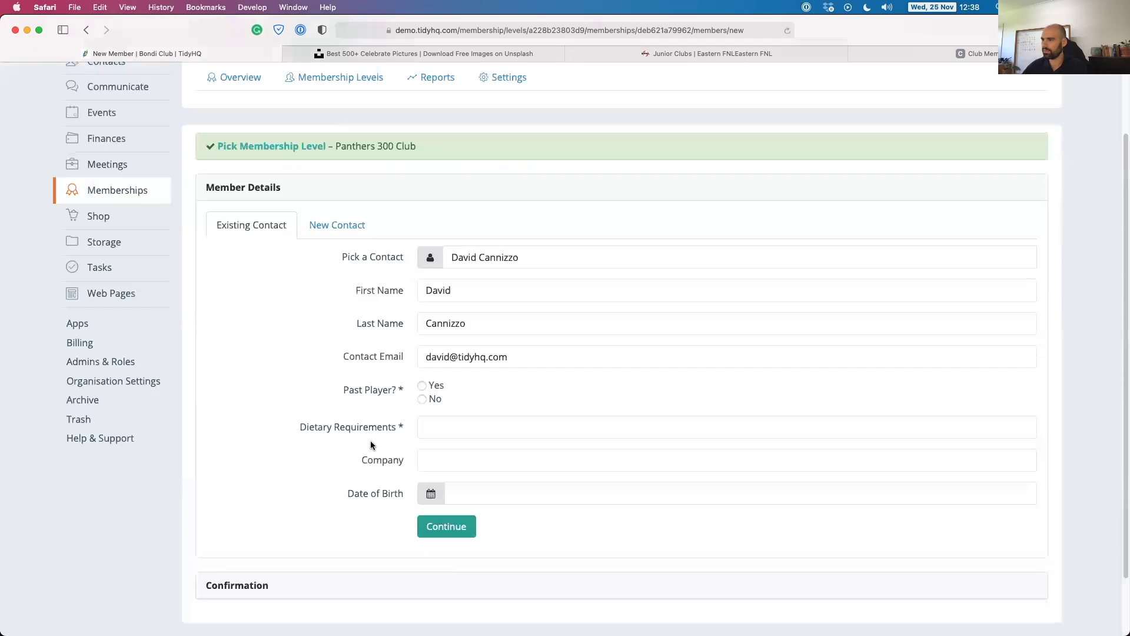
left_click(422, 386)
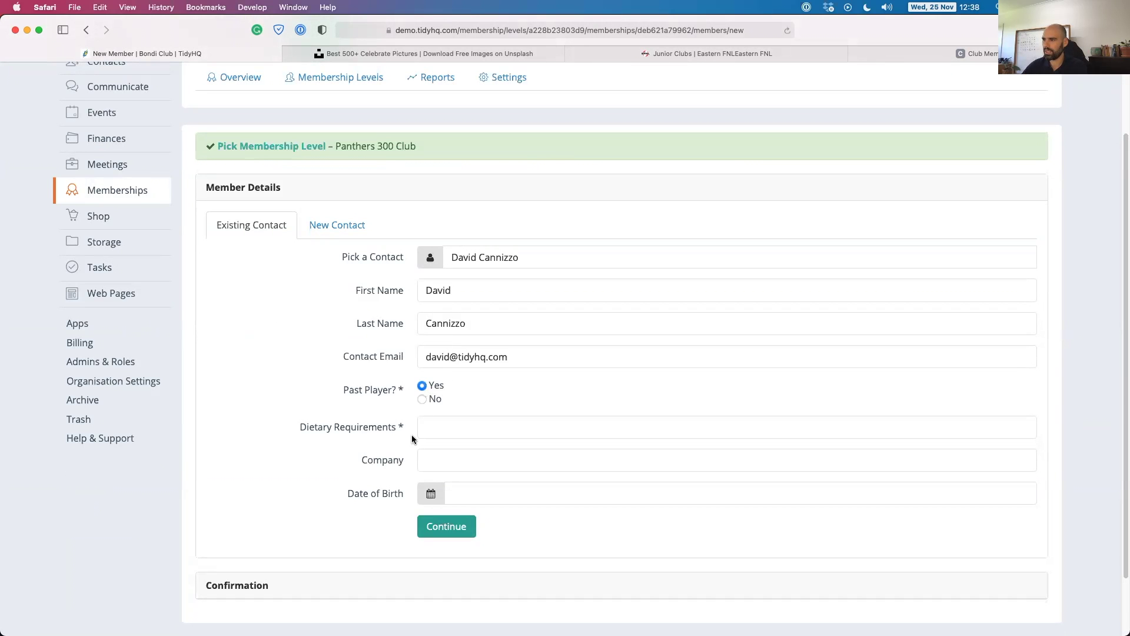
left_click(475, 424)
type("m")
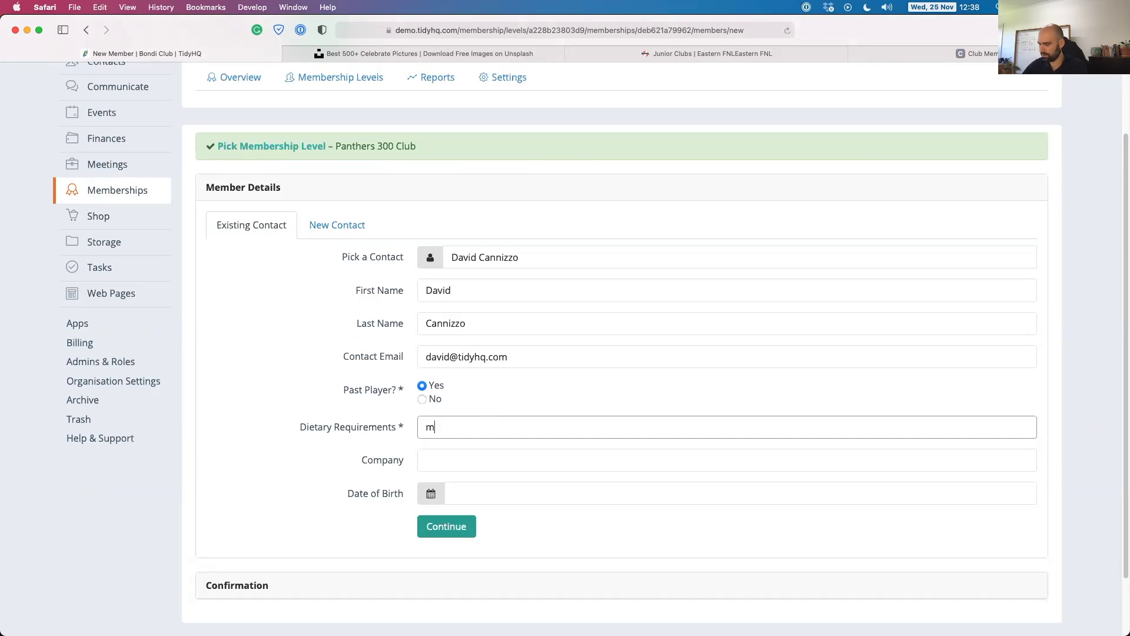
type("eat easter")
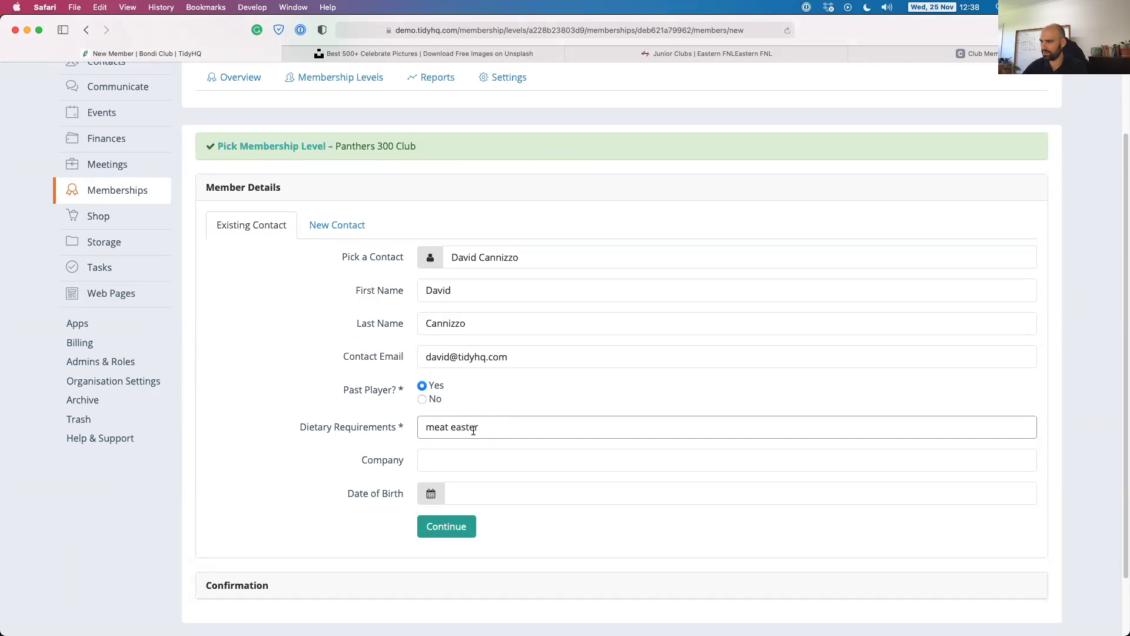
key("Left")
key("Left")
key("Left")
key("BackSpace")
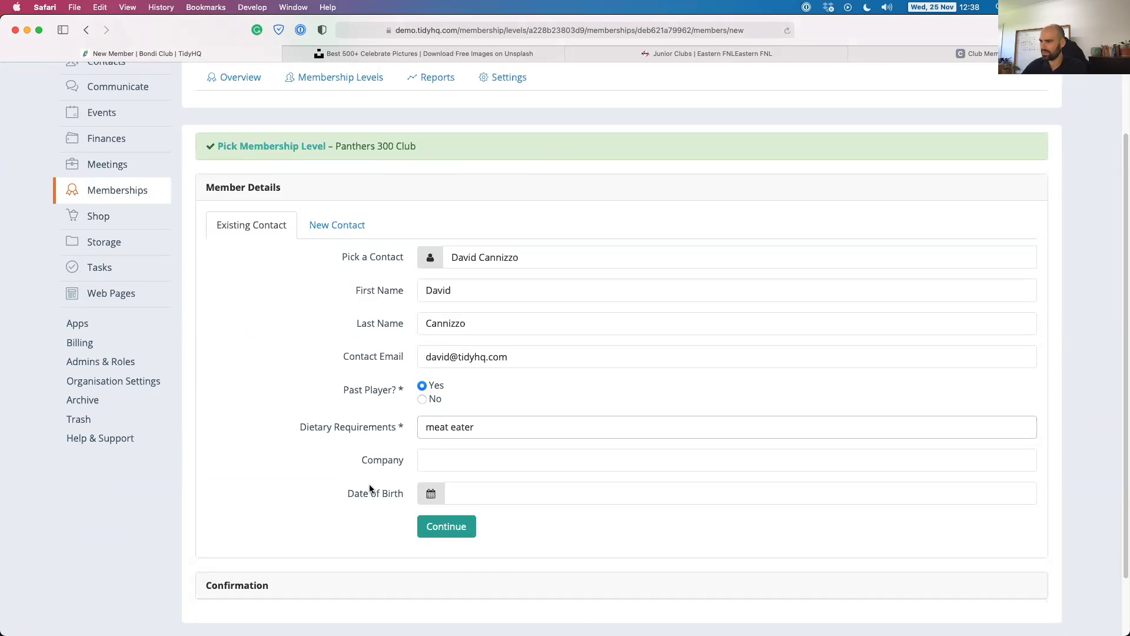
left_click(372, 490)
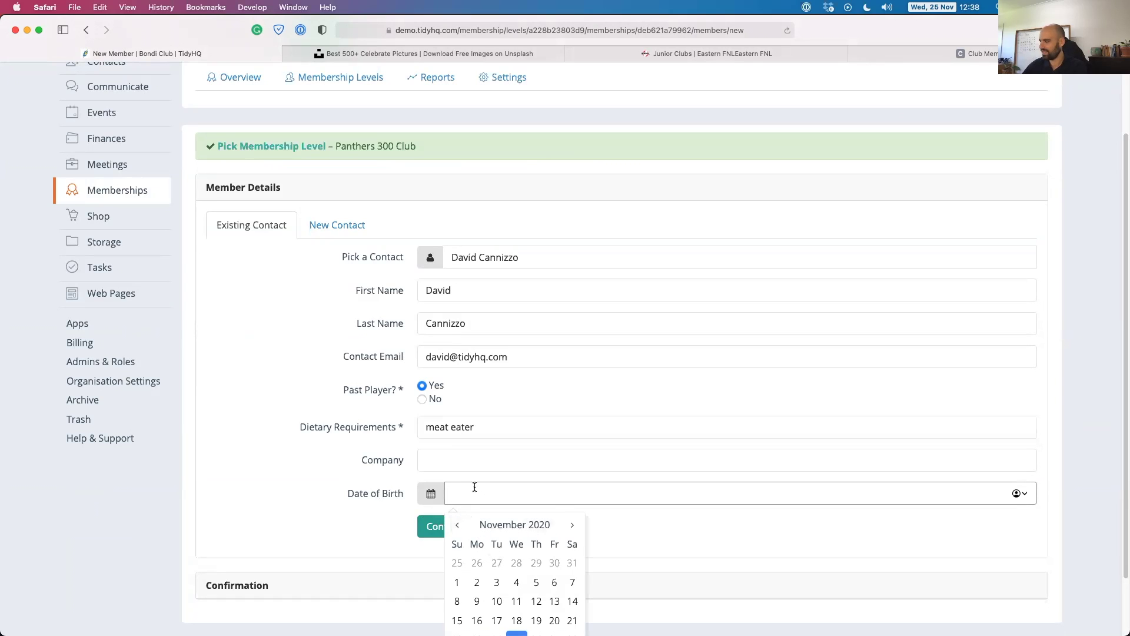
type("1/1/")
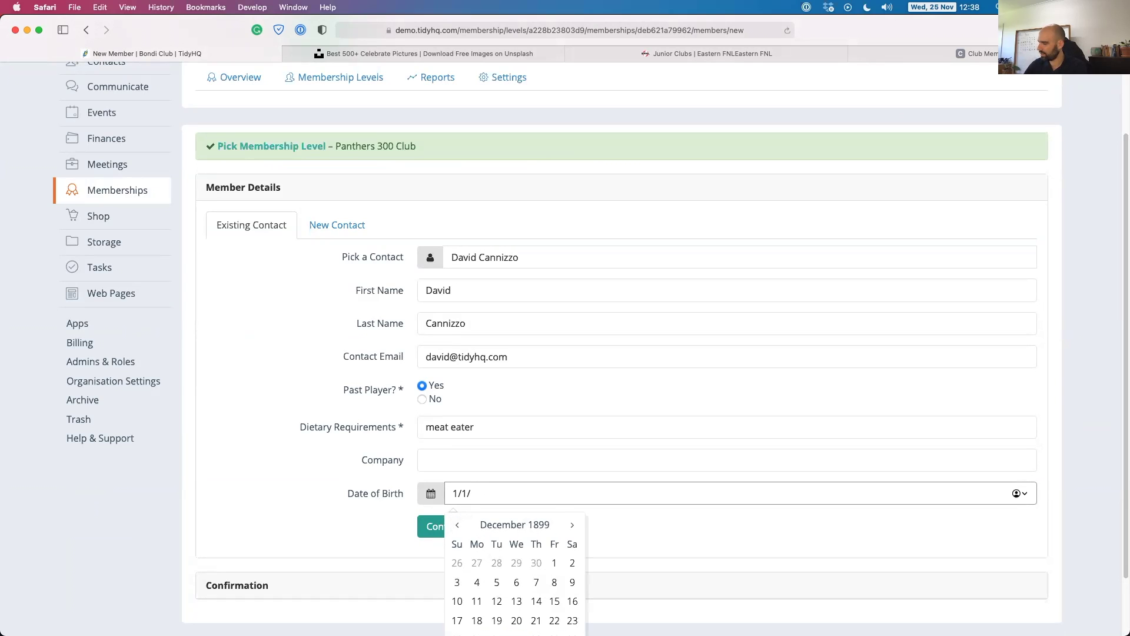
type("1953")
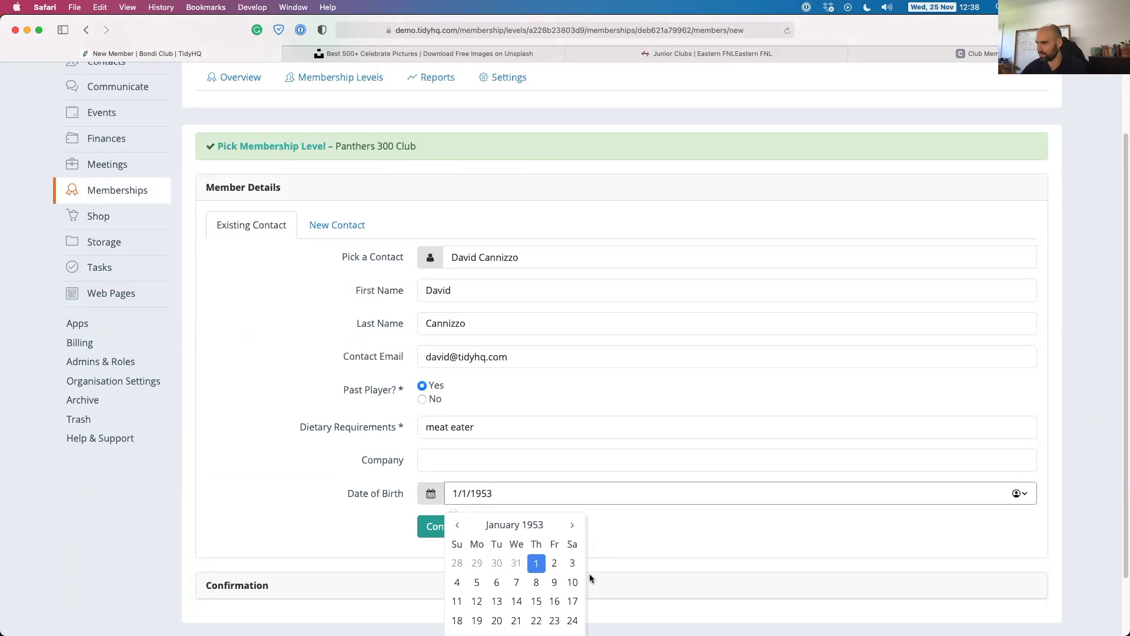
left_click(536, 601)
left_click(442, 530)
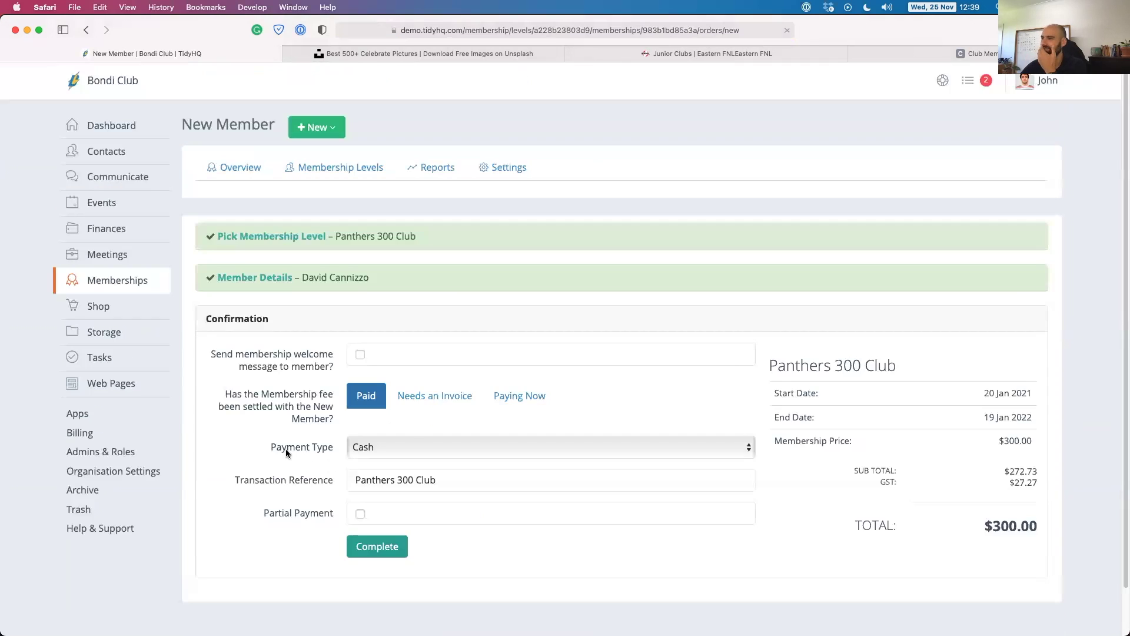
Try the payment options, marking the fee as paid with payment type Bank.
left_click(424, 397)
left_click(522, 396)
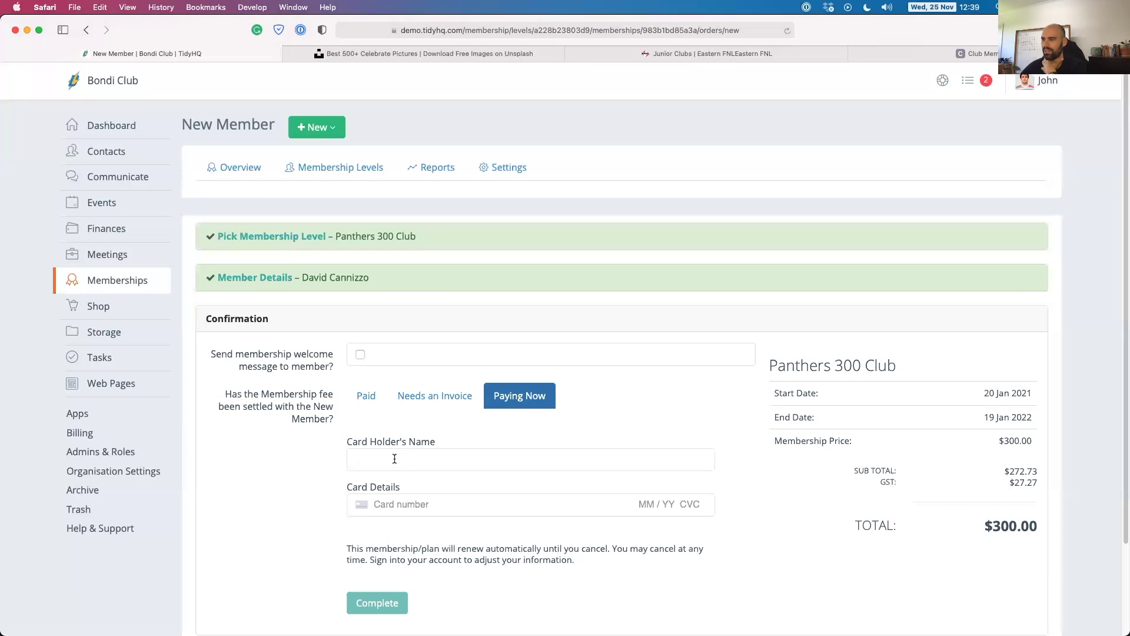
left_click(366, 398)
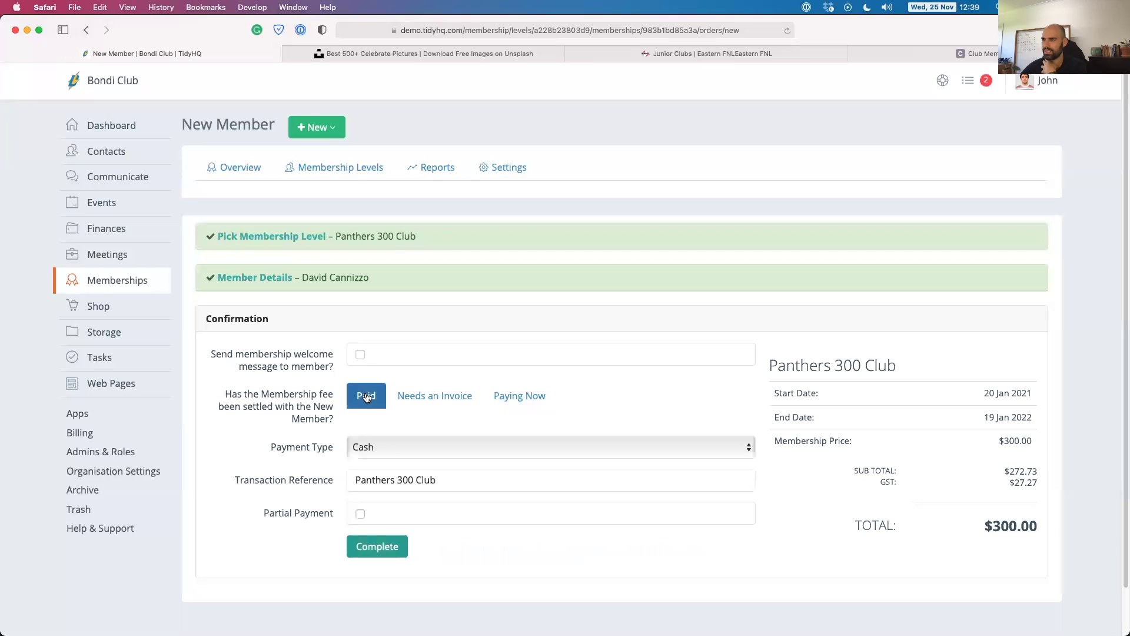
left_click(382, 449)
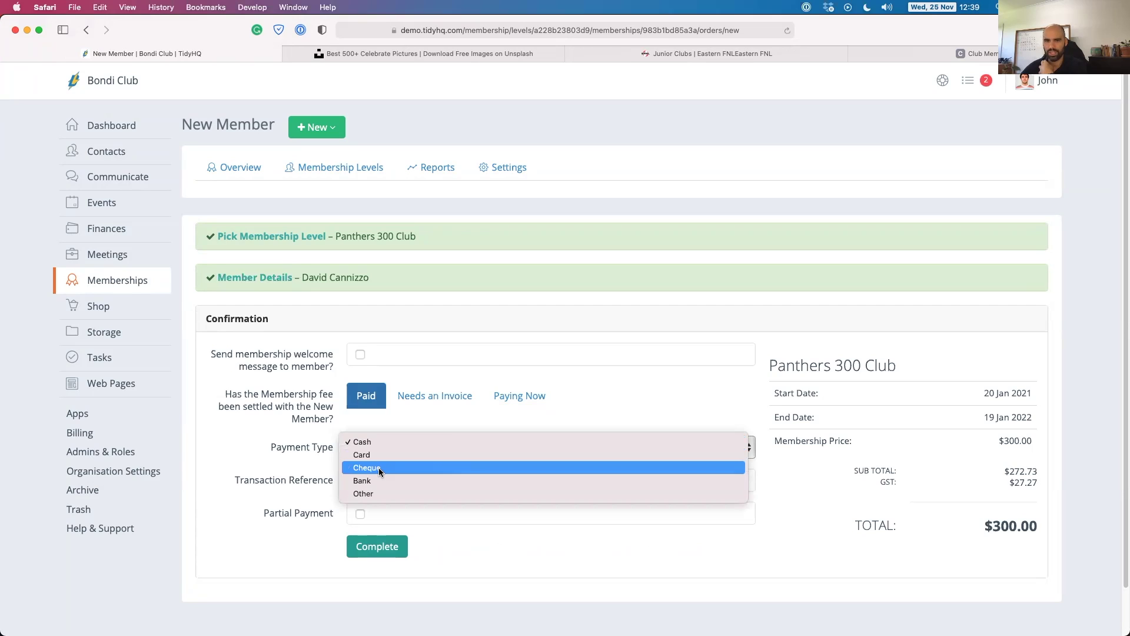
left_click(369, 480)
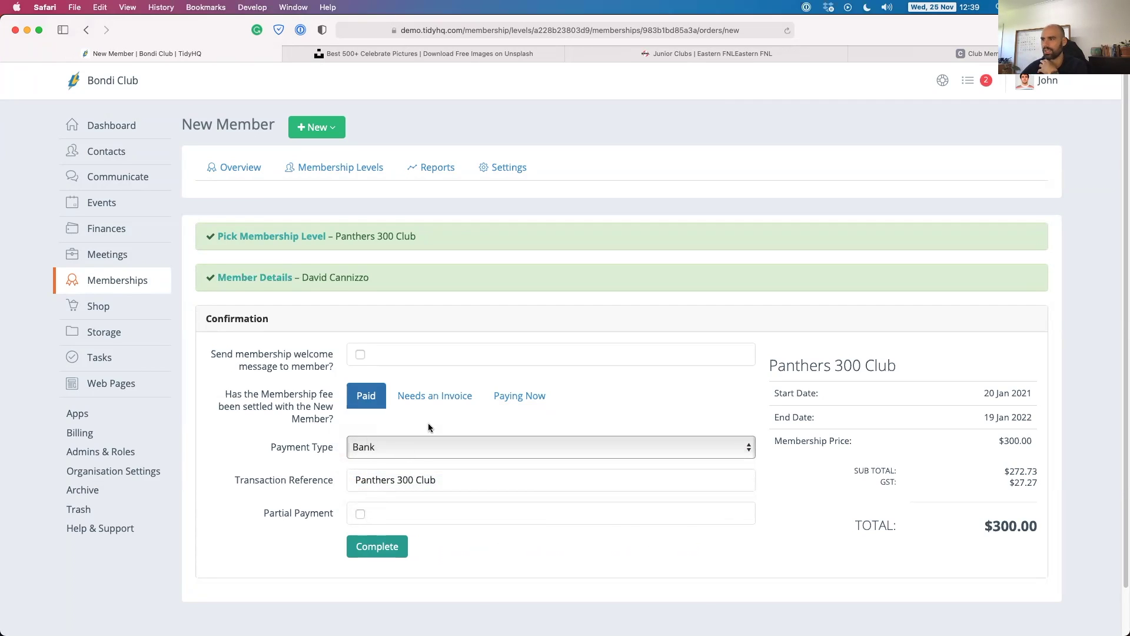
Switch to Needs an Invoice, set the due date to 19 Dec 2020, and complete.
left_click(430, 395)
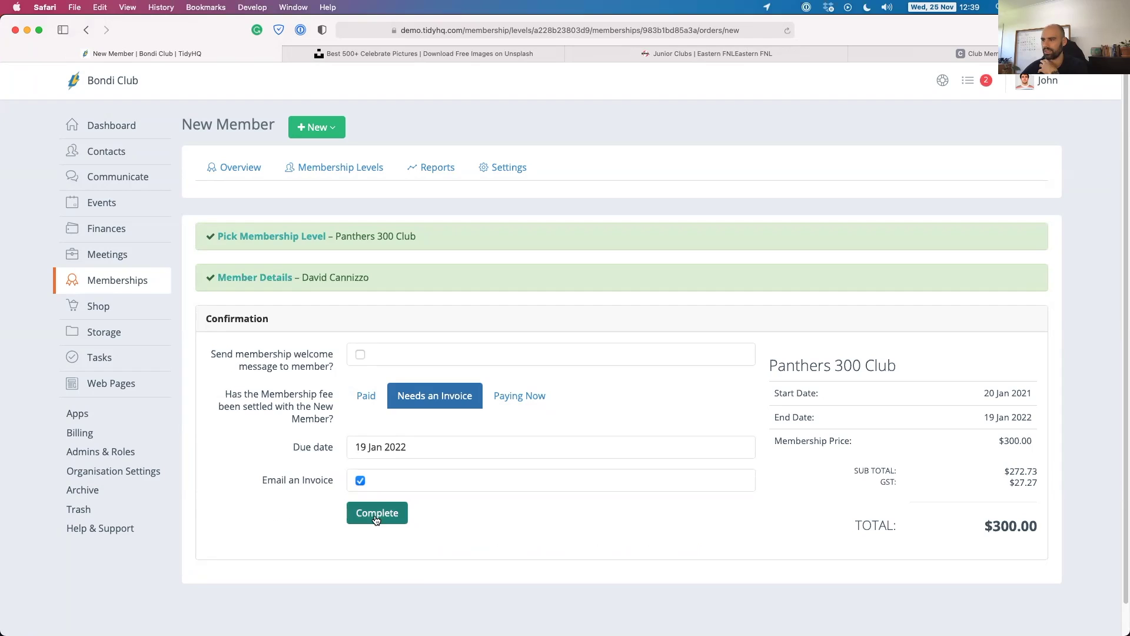
left_click(370, 446)
key("BackSpace")
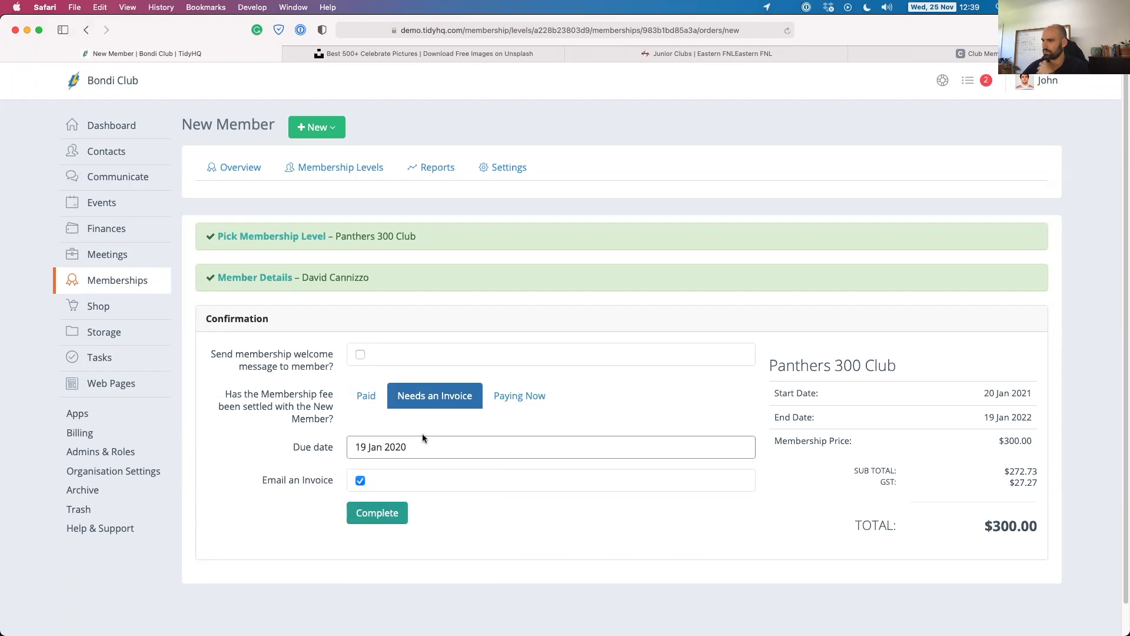
double_click(376, 446)
type("Dec")
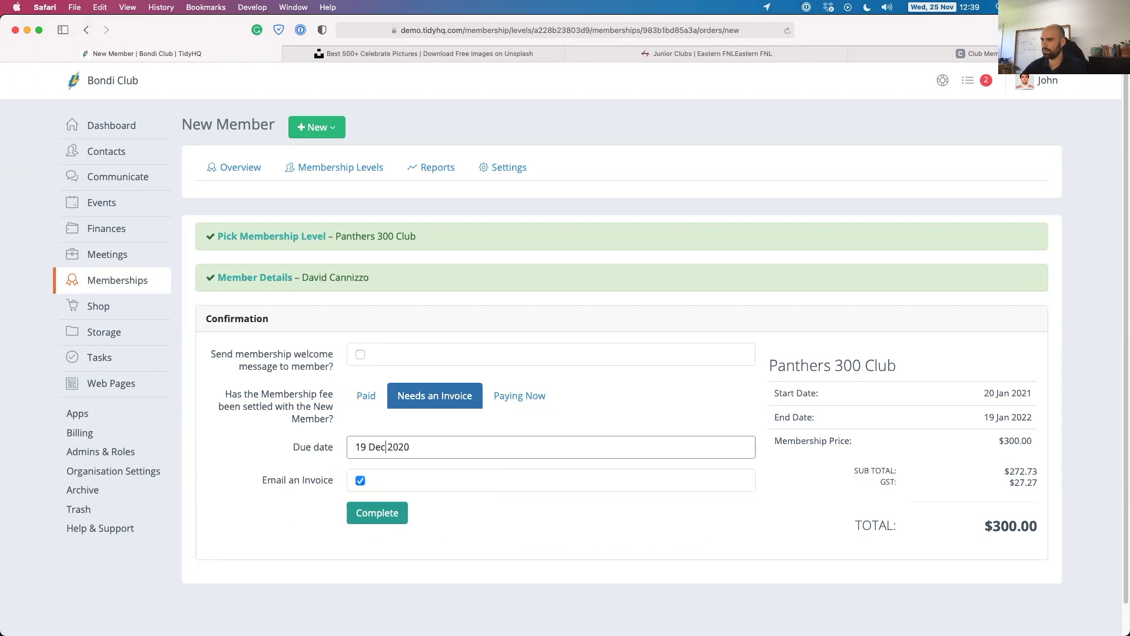
left_click(390, 523)
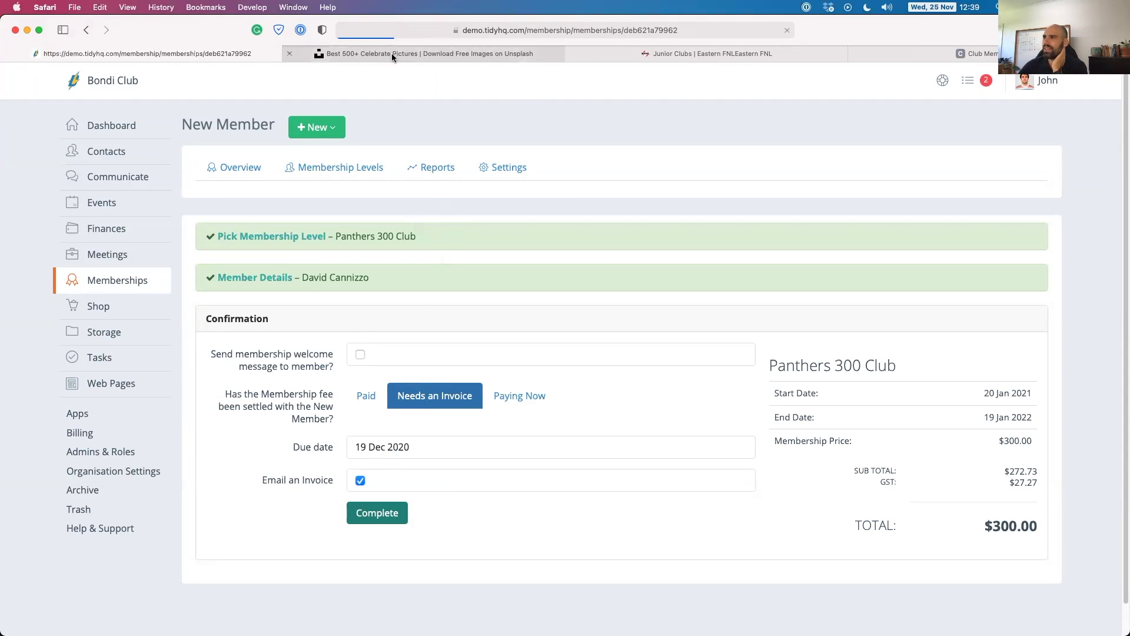
scroll(414, 371, "down", 5)
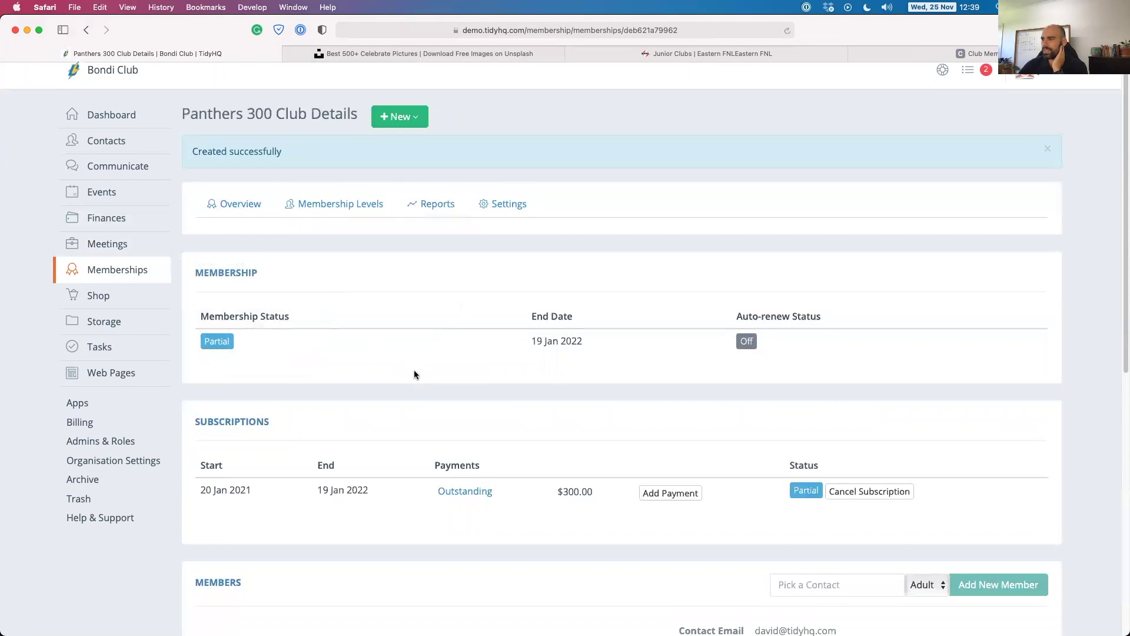
scroll(402, 412, "down", 1)
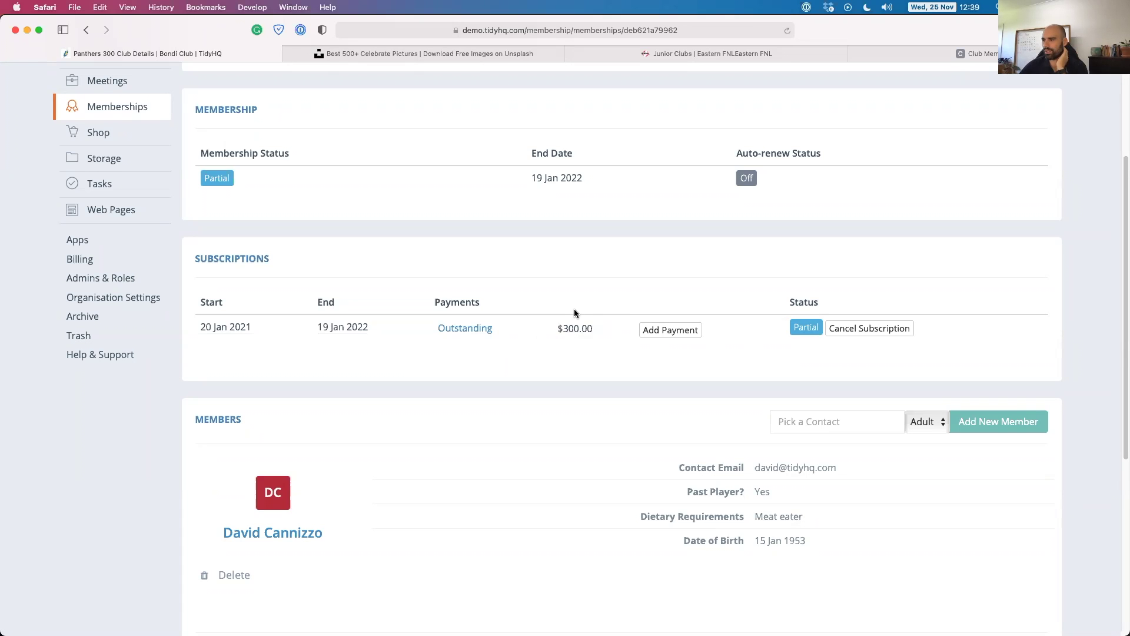
scroll(574, 308, "up", 3)
mouse_move(96, 281)
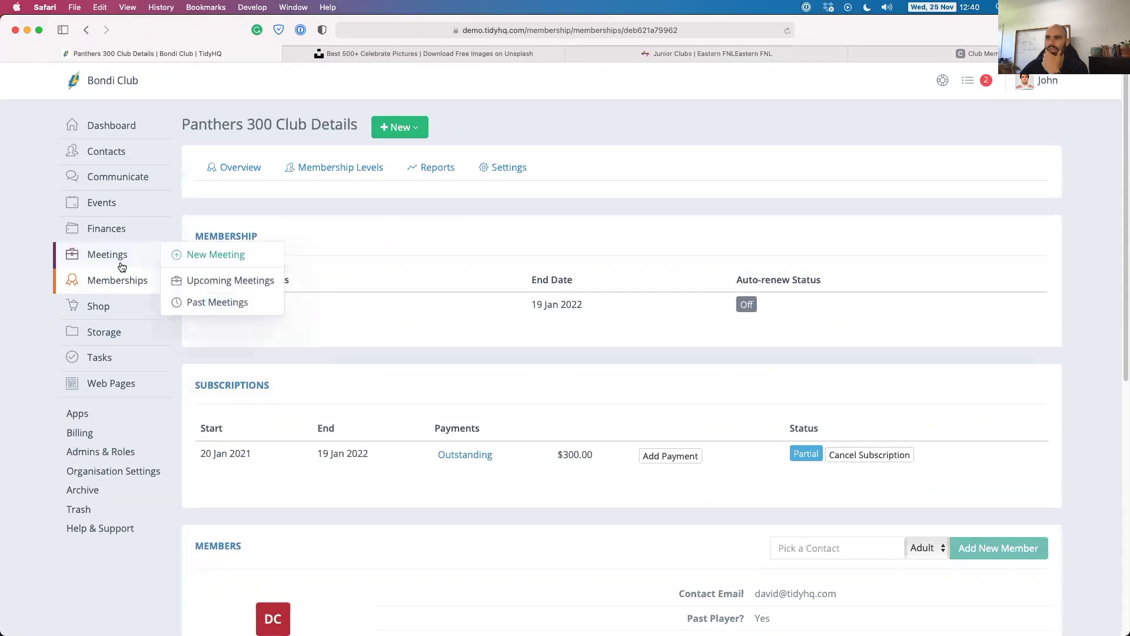
Open Web Pages from the left sidebar to list Home, About Us and Club Resources.
left_click(109, 386)
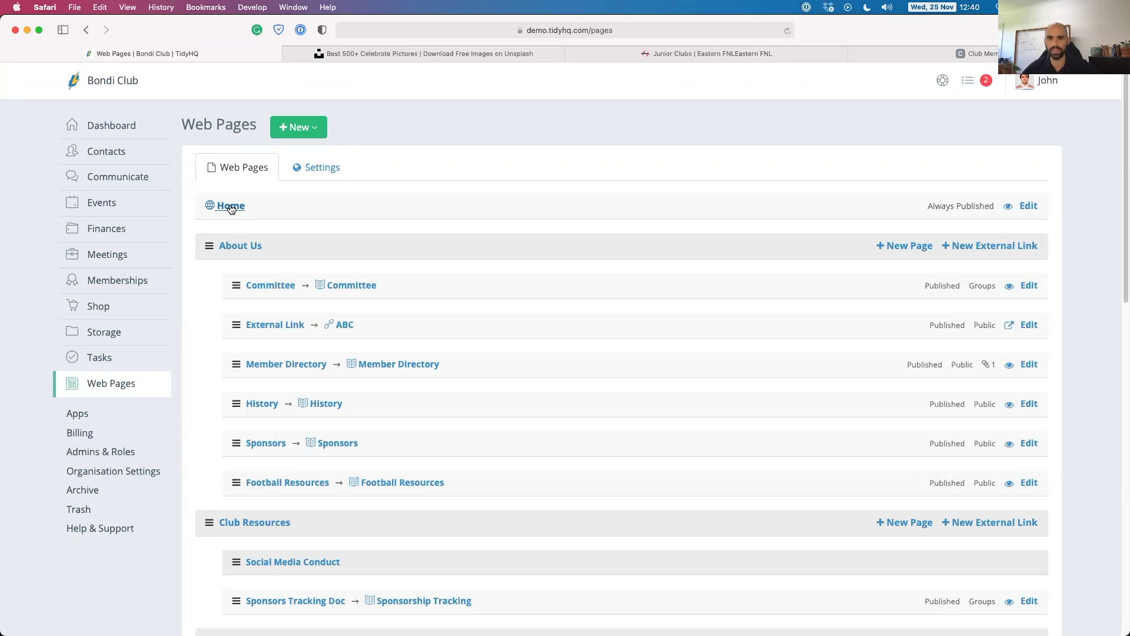
Open the Home page edit form and review its image, welcome text, sponsors and announcement.
left_click(231, 207)
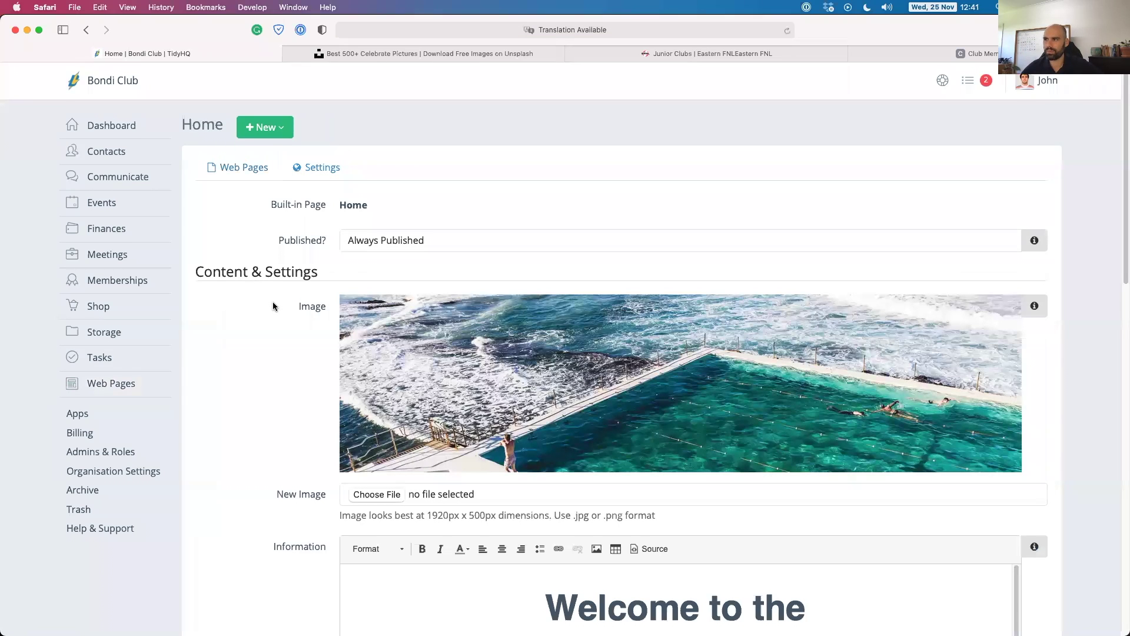
scroll(290, 356, "down", 3)
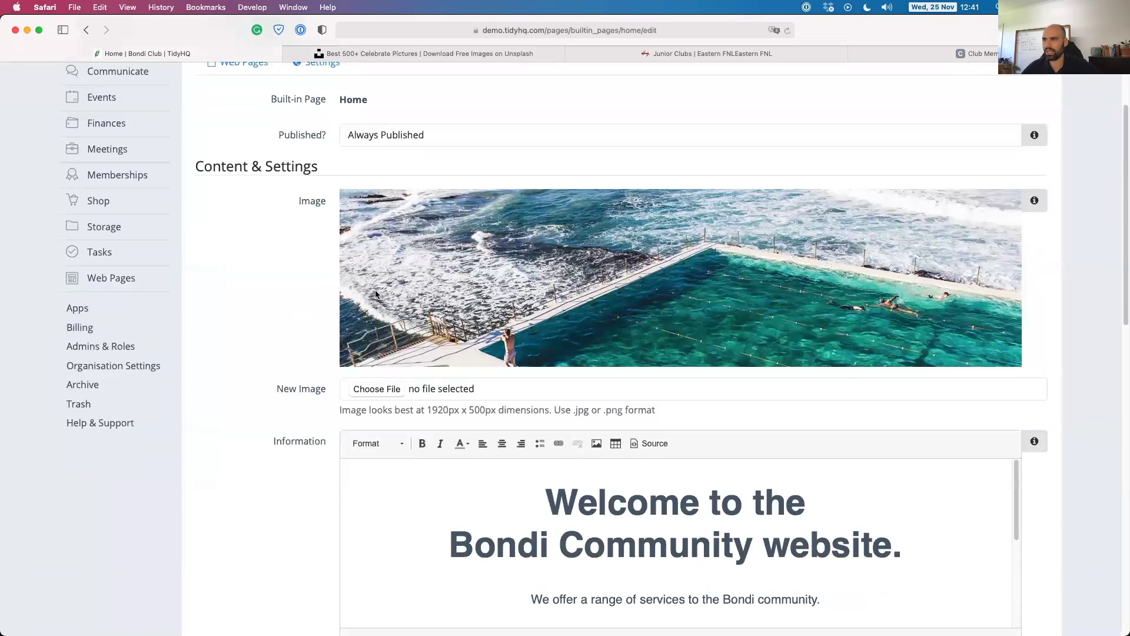
scroll(318, 282, "up", 3)
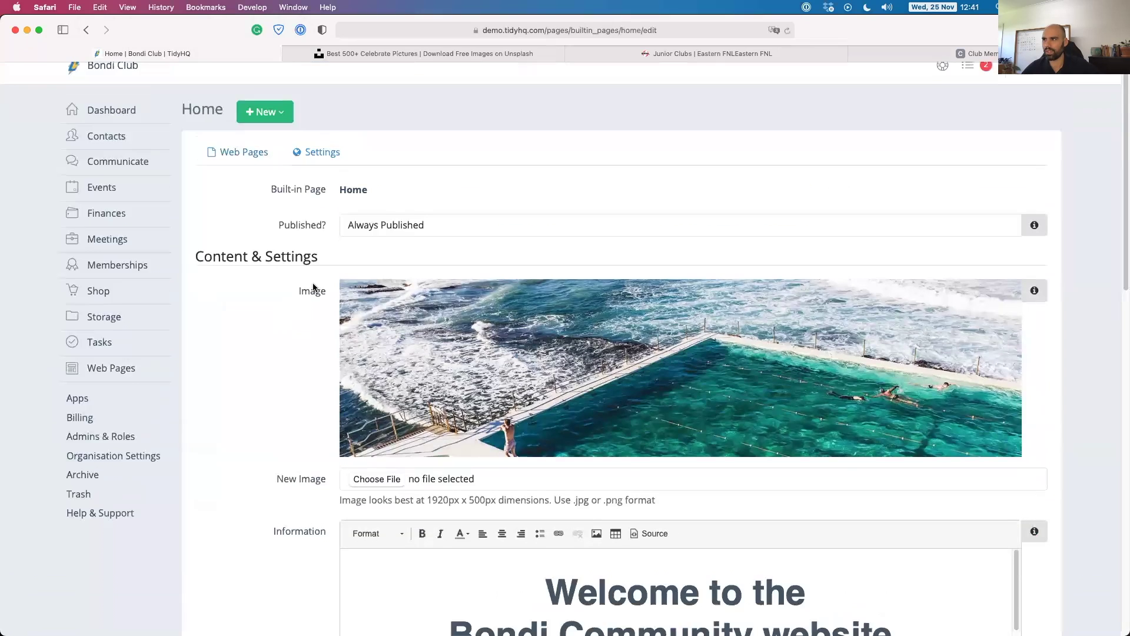
scroll(313, 287, "up", 1)
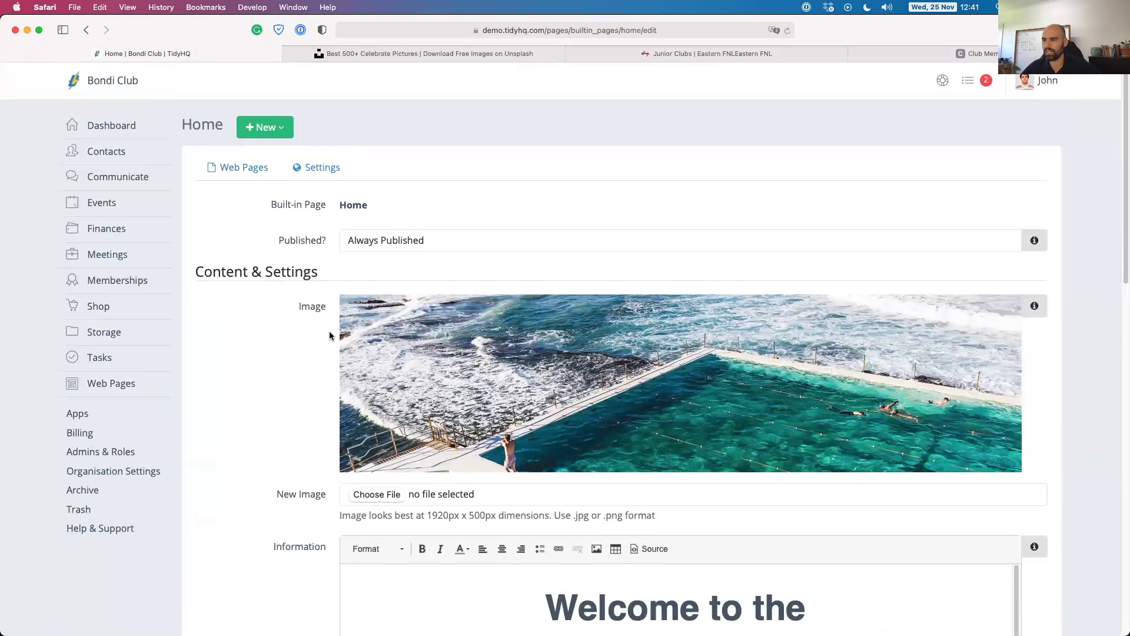
scroll(329, 341, "down", 5)
scroll(277, 338, "down", 5)
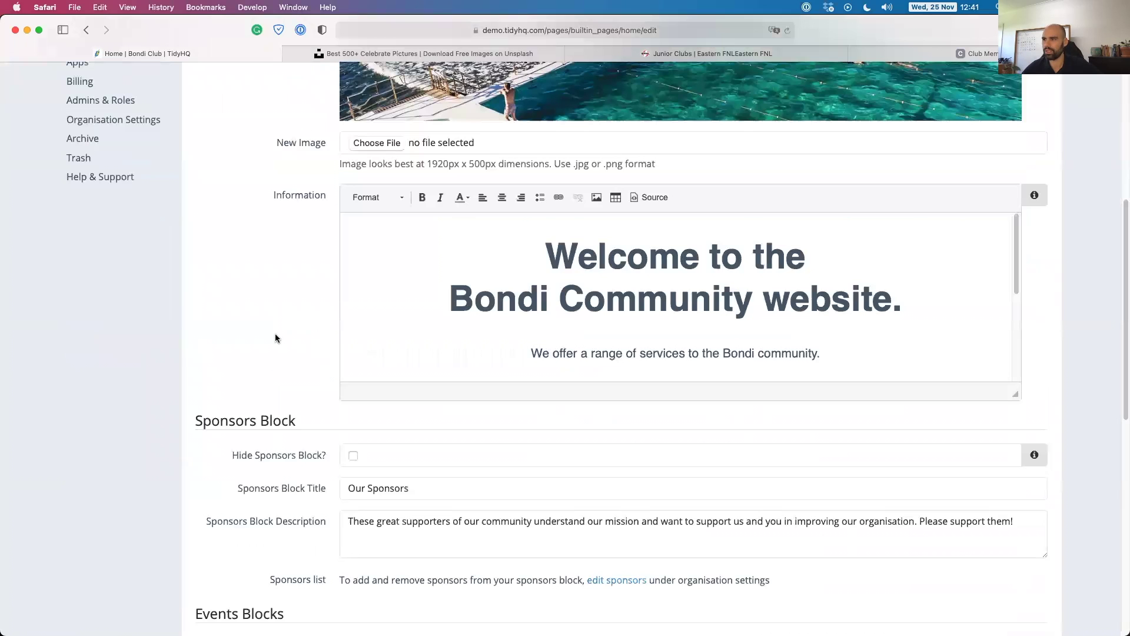
scroll(524, 336, "down", 5)
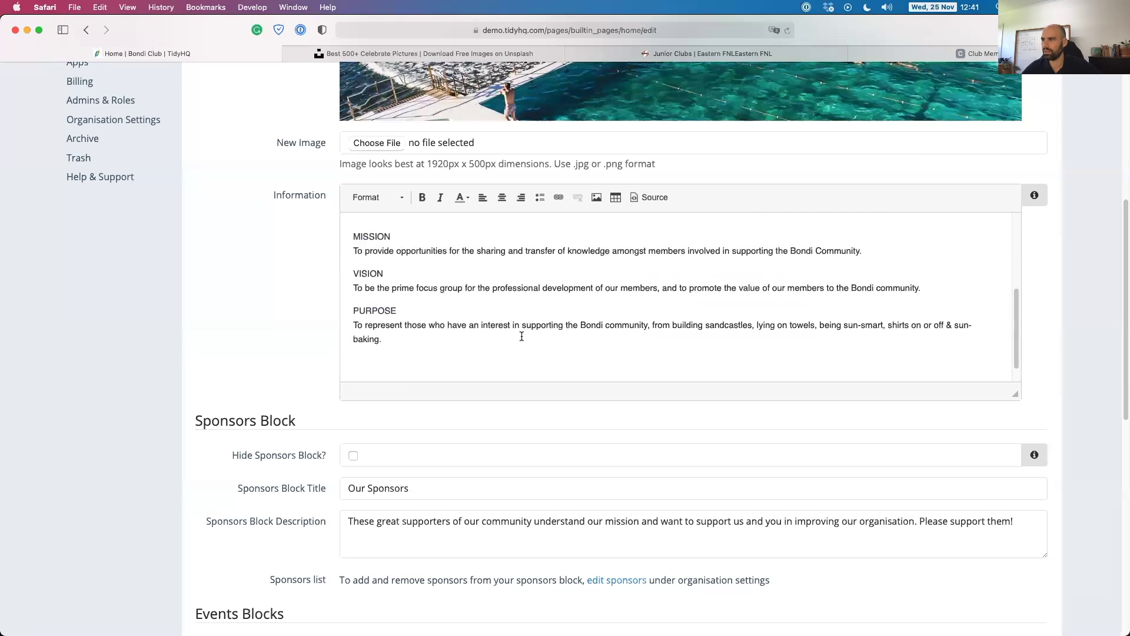
scroll(422, 309, "up", 5)
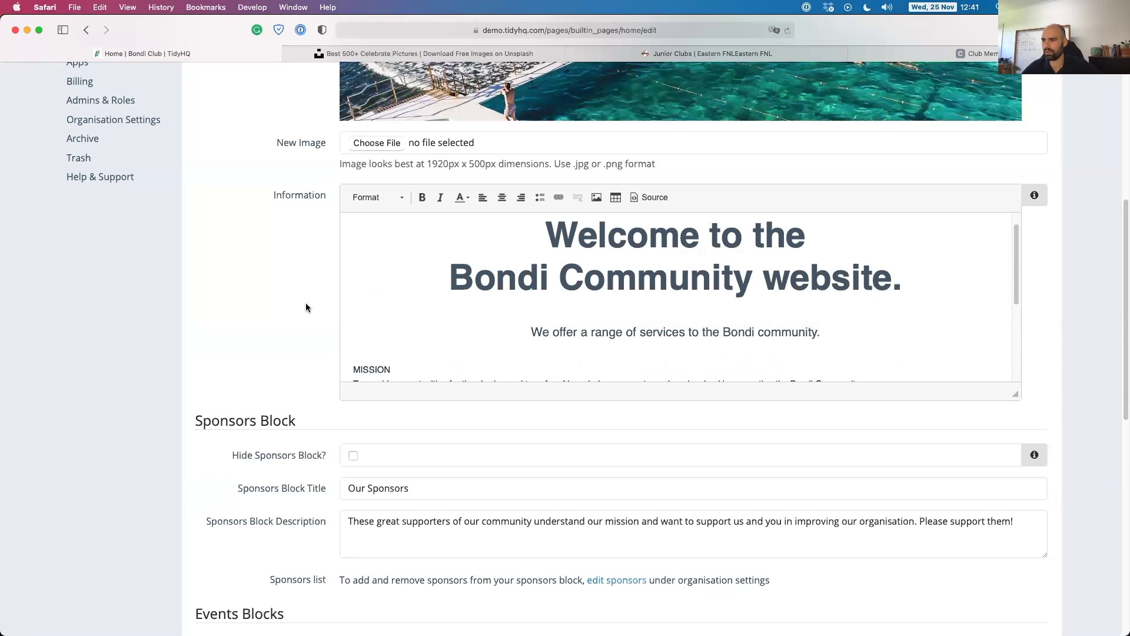
scroll(303, 310, "down", 3)
scroll(318, 294, "down", 2)
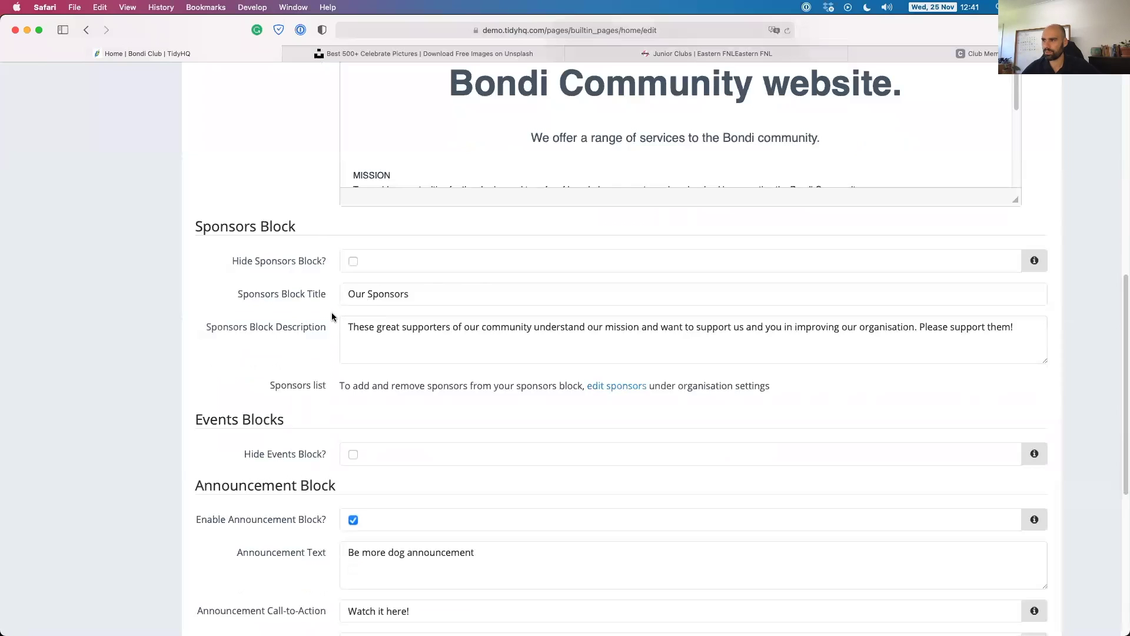
scroll(323, 321, "down", 2)
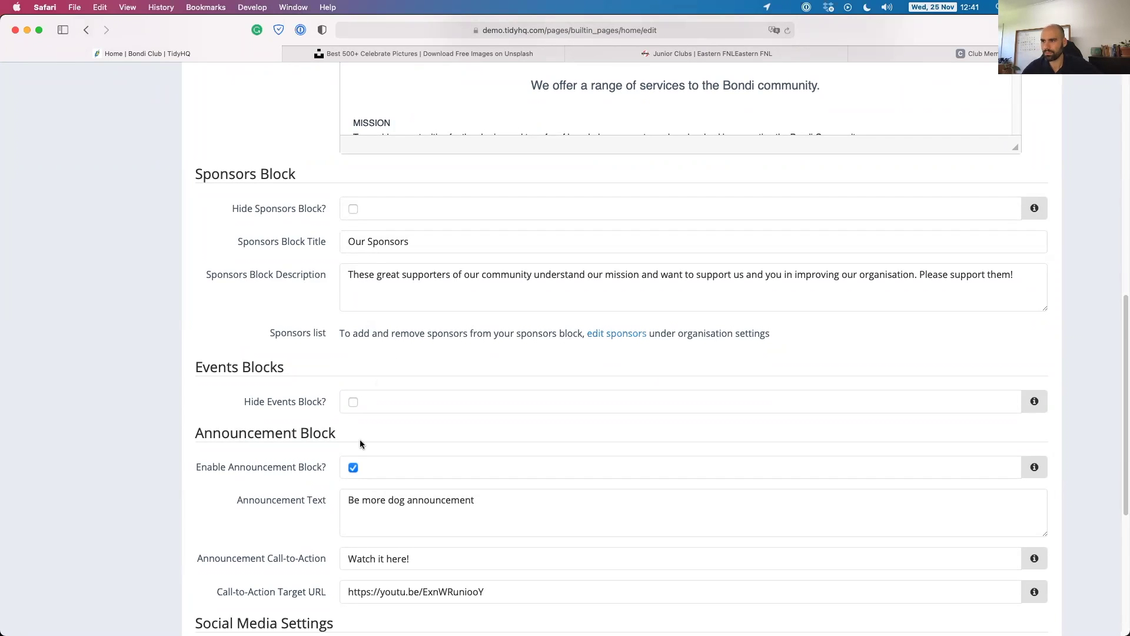
scroll(282, 462, "down", 3)
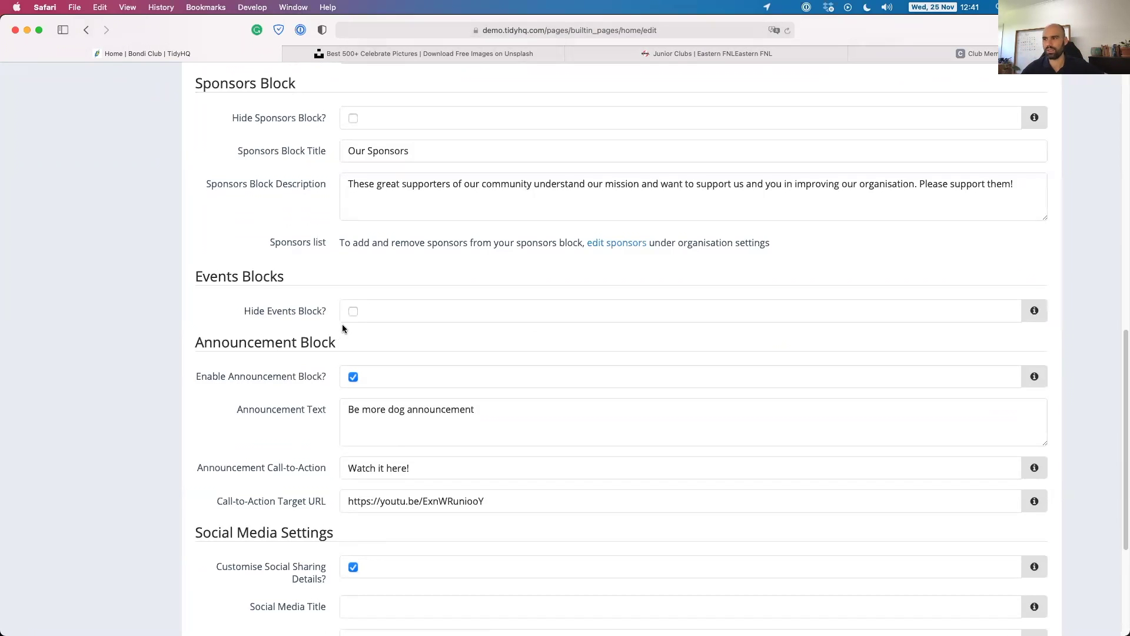
scroll(302, 382, "down", 2)
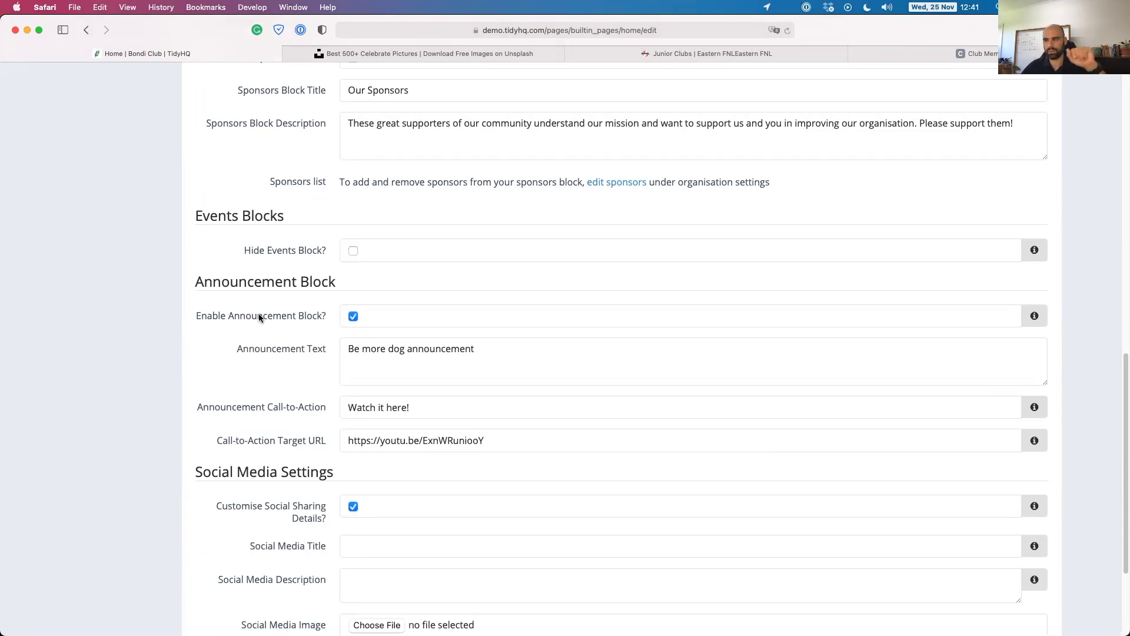
Enter 'Panthers Football' as the Home page social media title, then cancel without saving.
left_click_drag(346, 348, 499, 352)
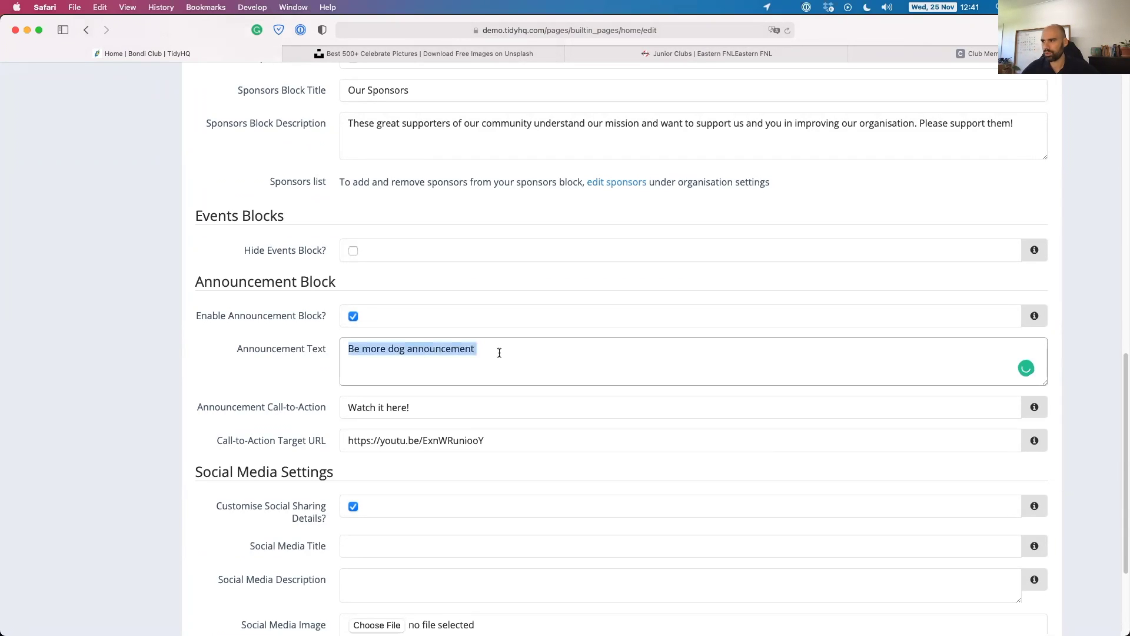
left_click(500, 352)
scroll(377, 412, "down", 3)
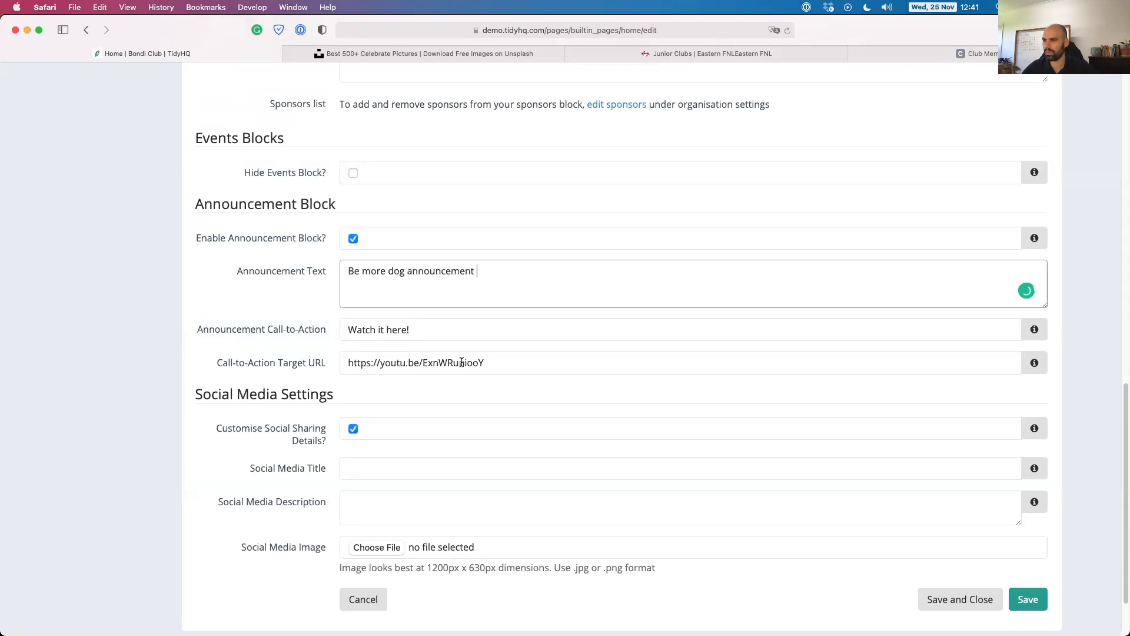
scroll(326, 358, "down", 3)
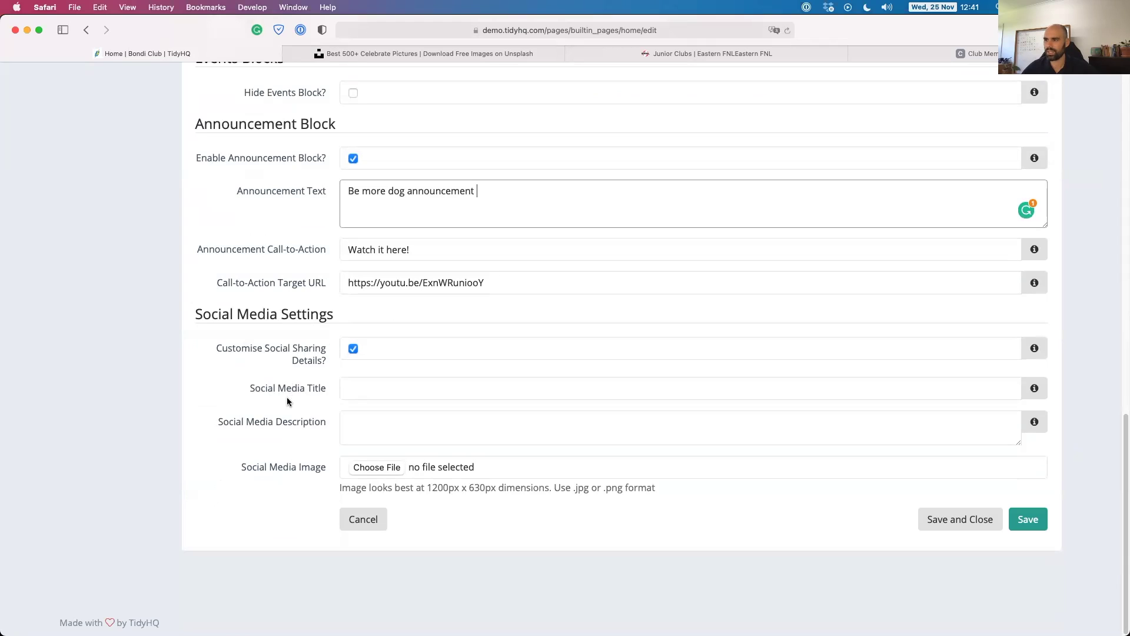
left_click(368, 387)
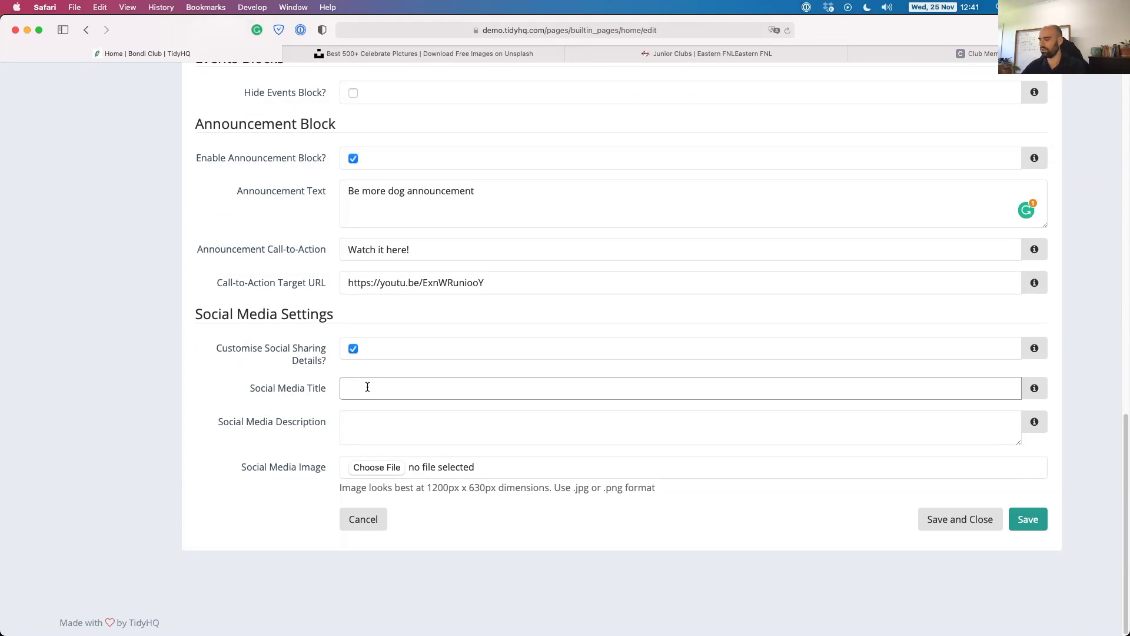
type("Panthers ")
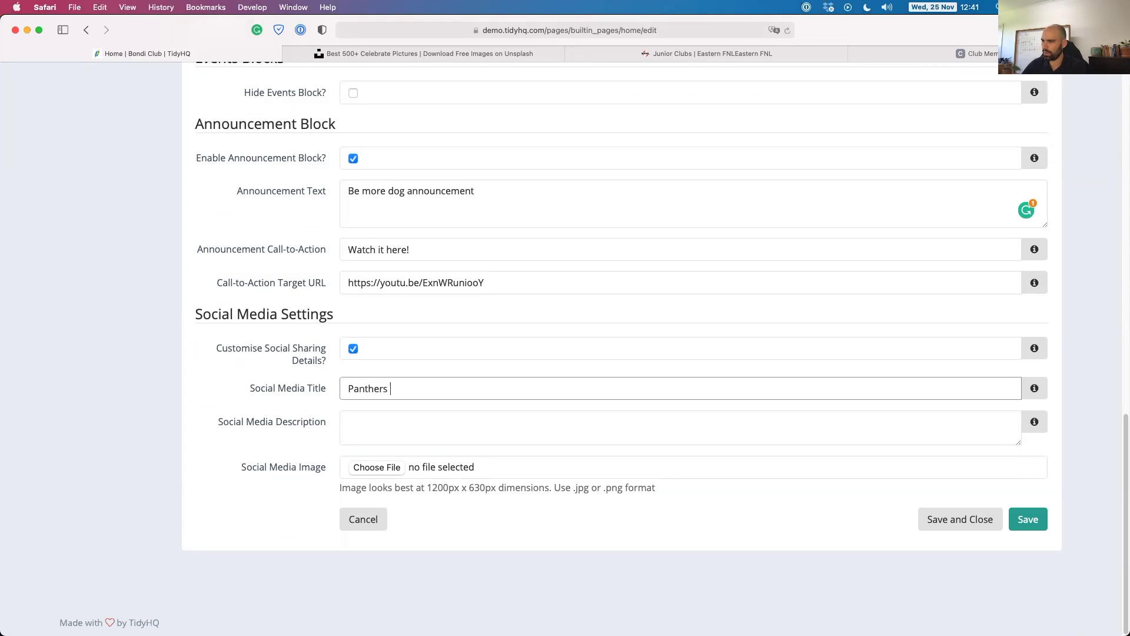
type("Football")
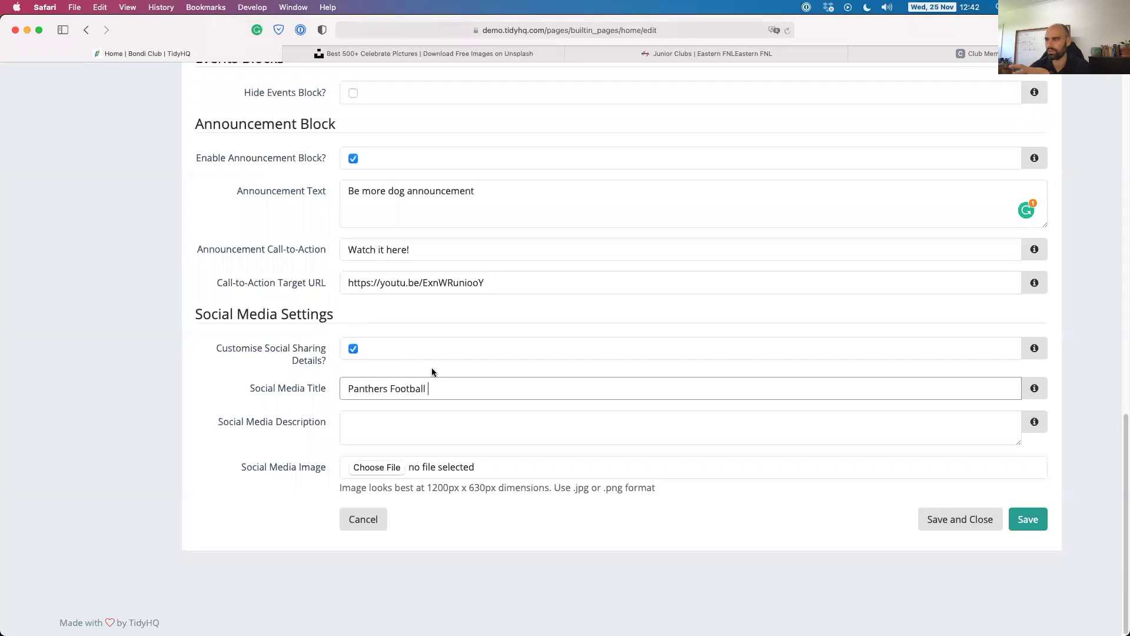
left_click(377, 516)
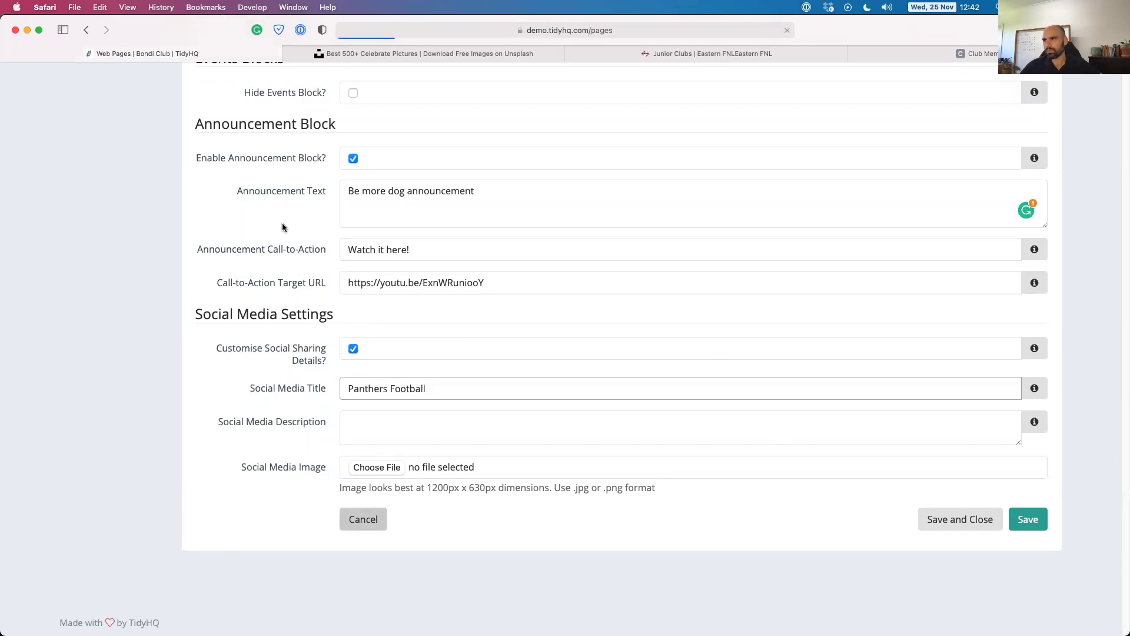
Open the Bondi Club public website in a new tab and follow its 'Watch it here!' announcement link.
left_click(99, 79)
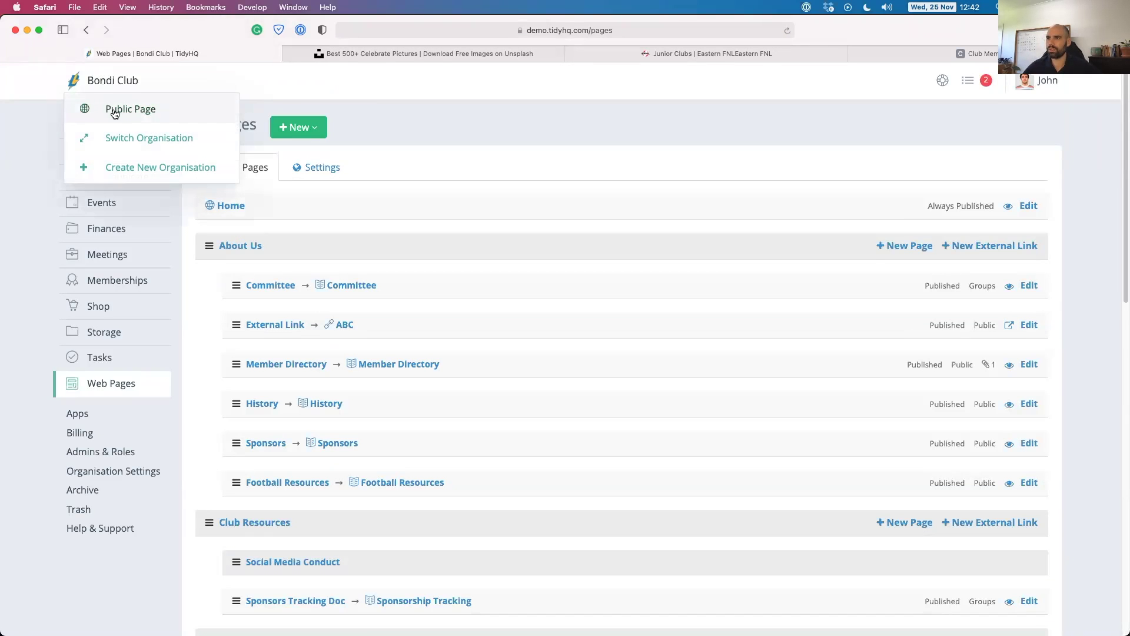
right_click(116, 110)
left_click(170, 115)
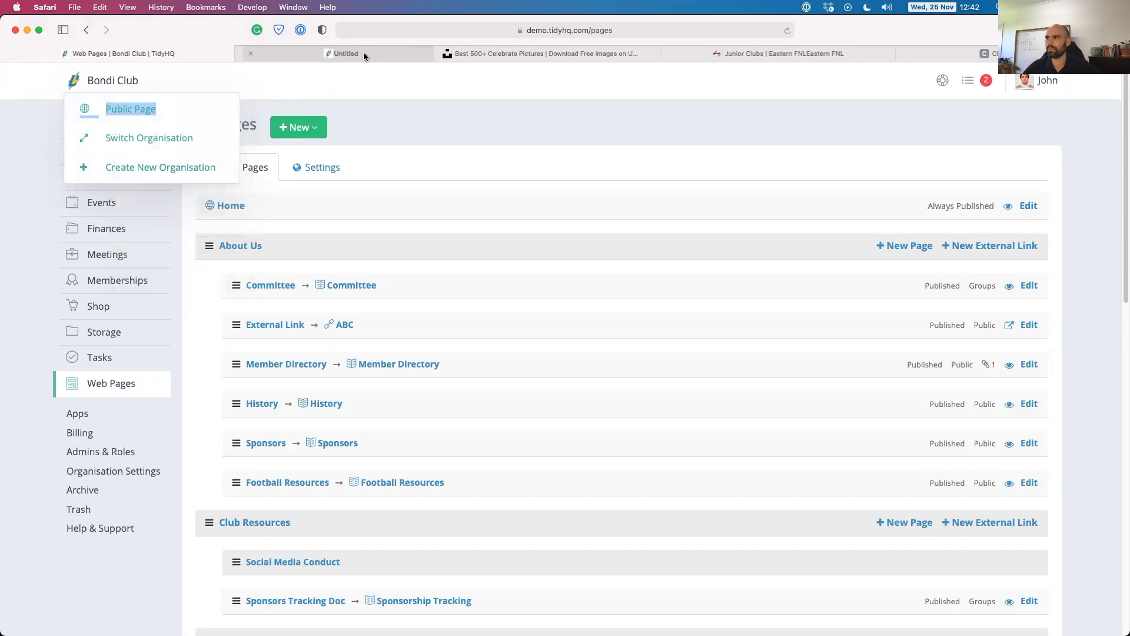
left_click(309, 53)
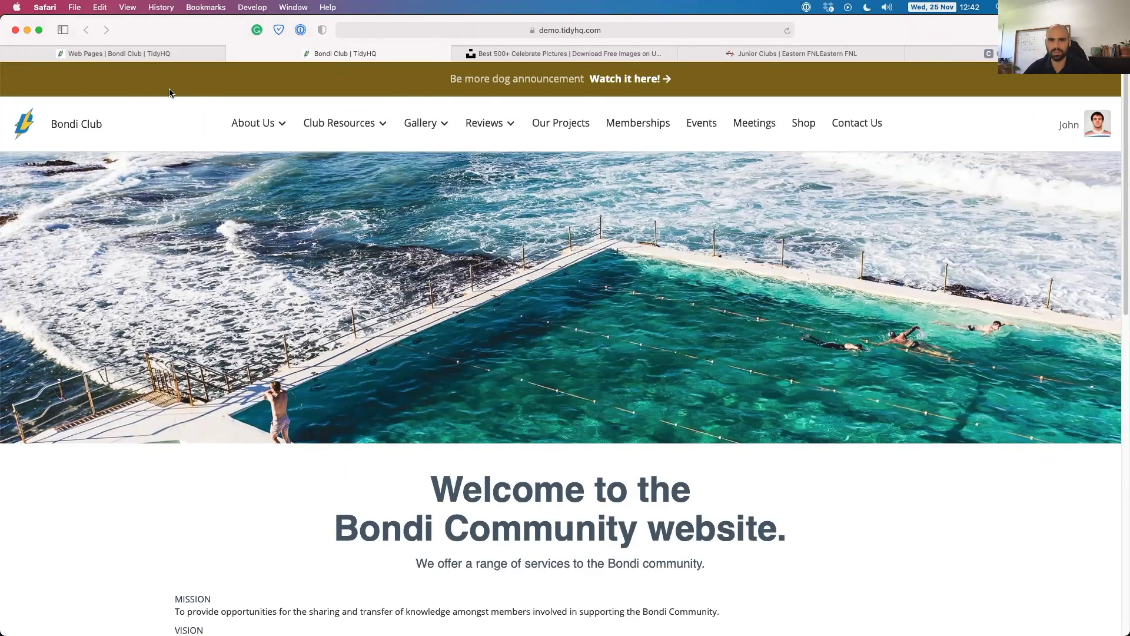
left_click(622, 82)
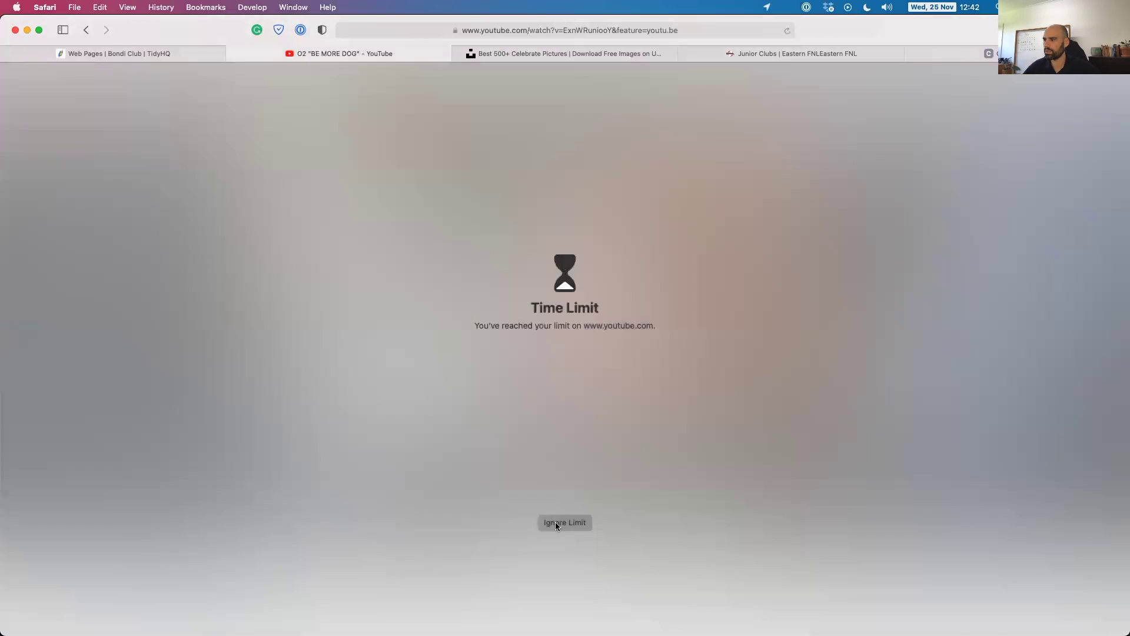
Get past the Screen Time limit, play the Be More Dog video, then return to the Bondi Club home page.
left_click(555, 521)
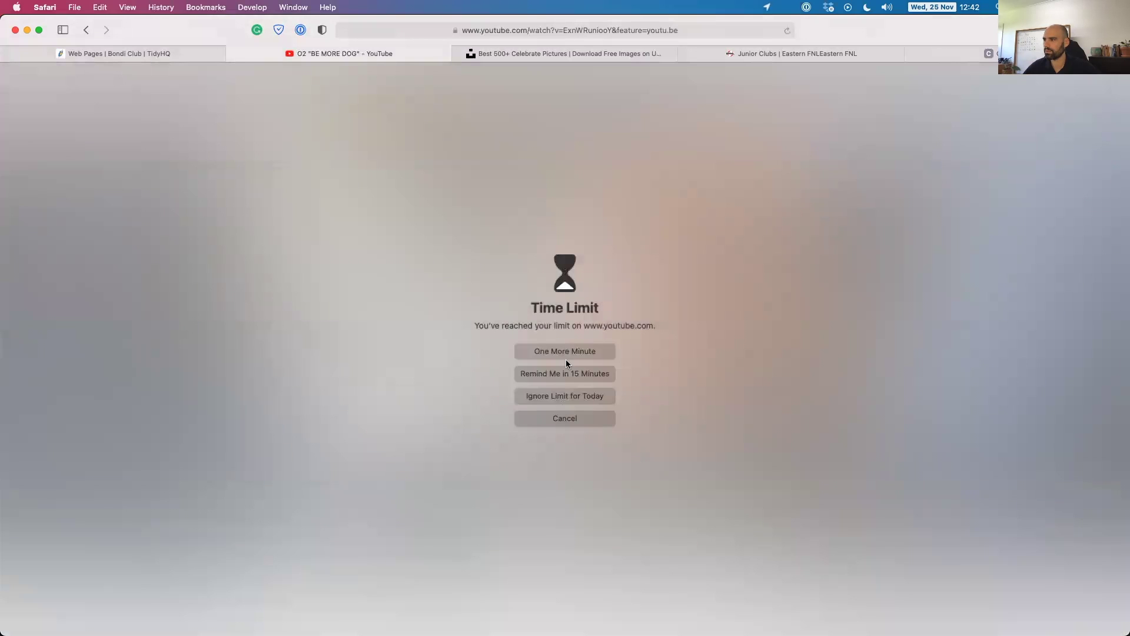
left_click(565, 370)
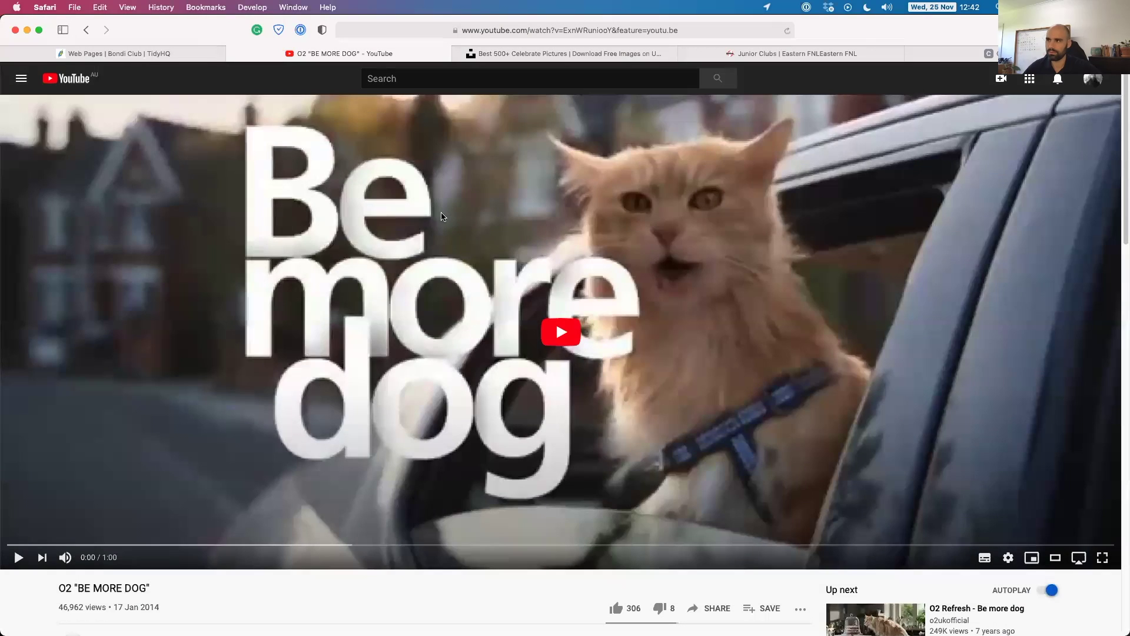
left_click(442, 217)
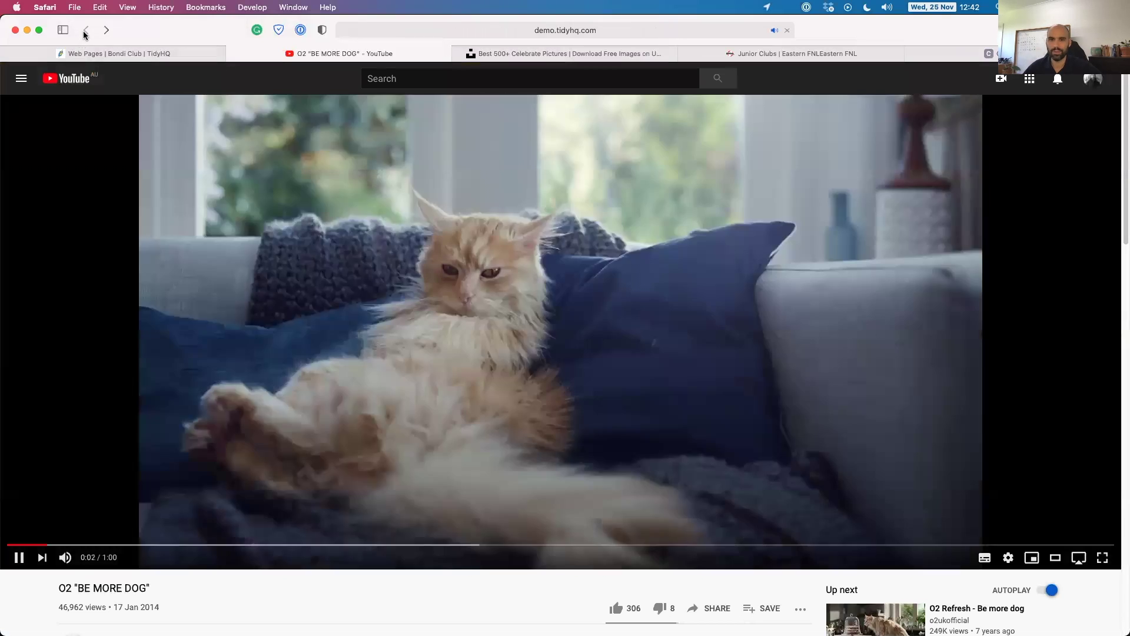
left_click(86, 30)
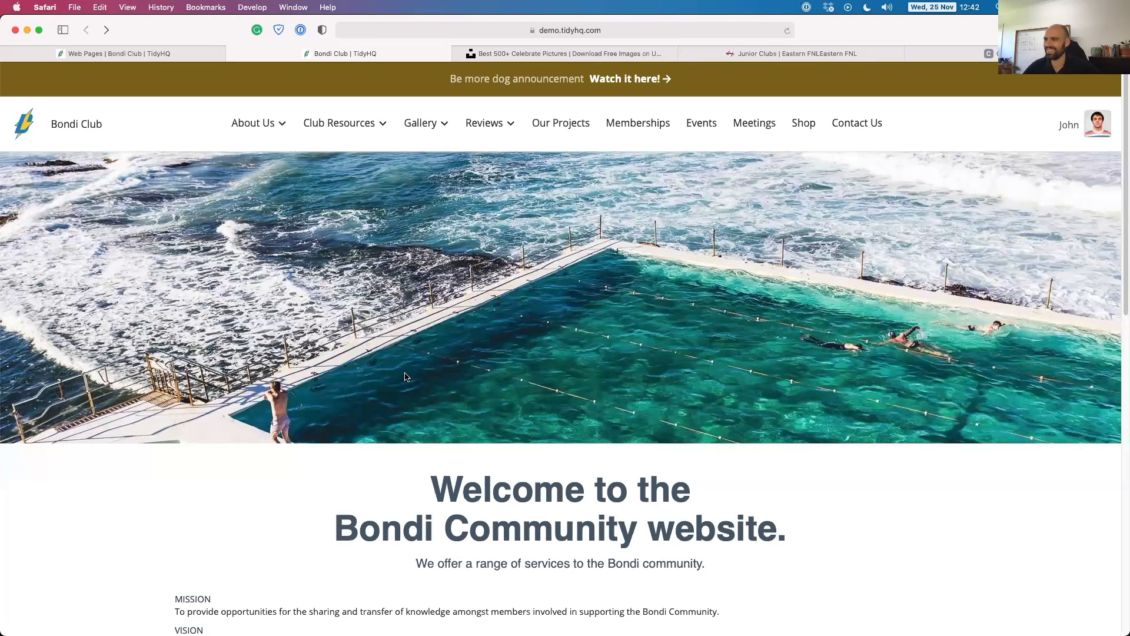
scroll(411, 396, "down", 2)
scroll(412, 395, "down", 10)
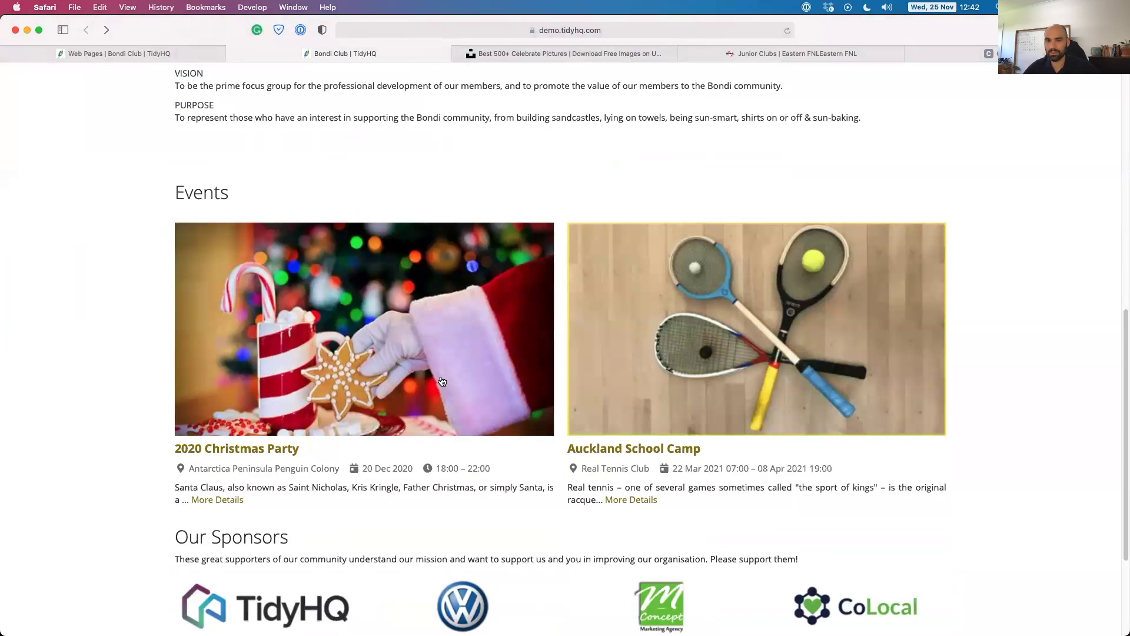
scroll(438, 381, "down", 2)
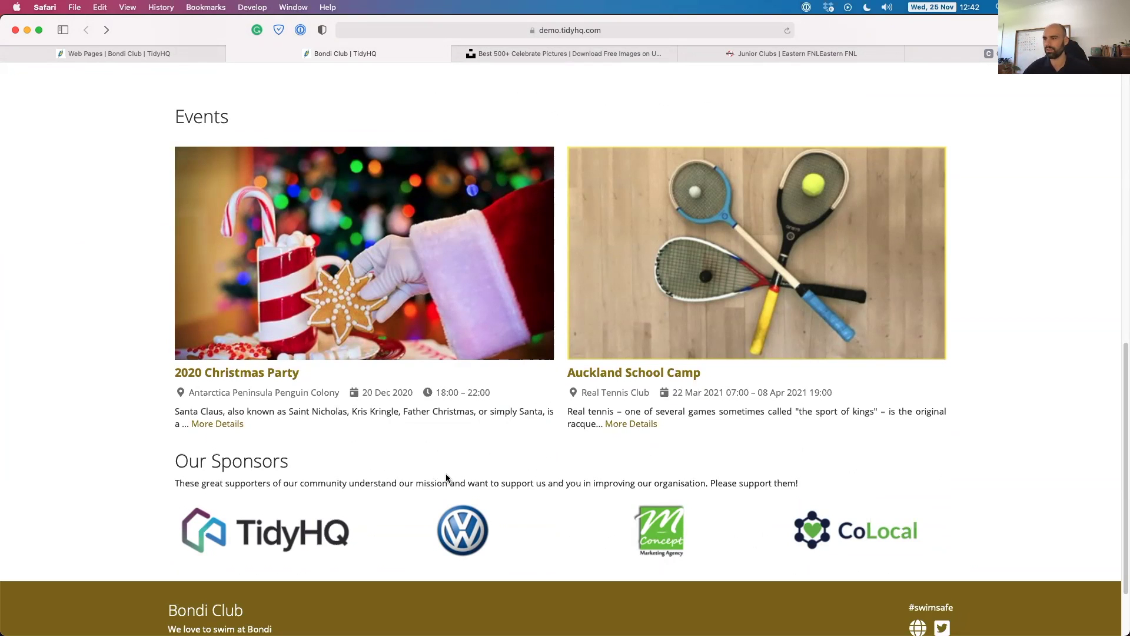
scroll(424, 471, "down", 3)
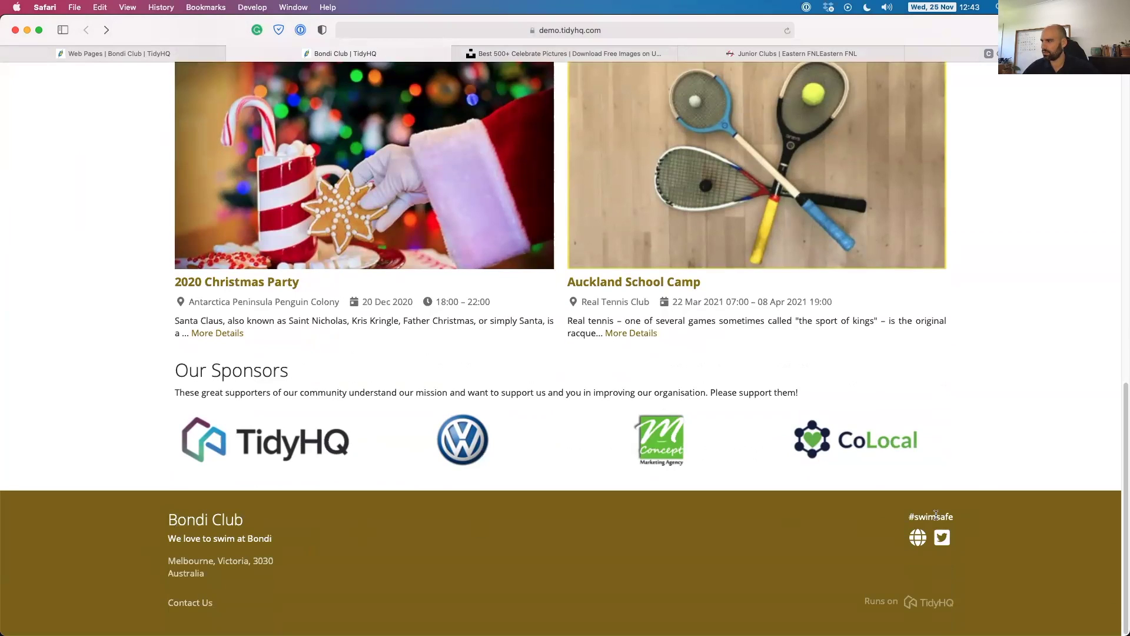
scroll(160, 532, "up", 15)
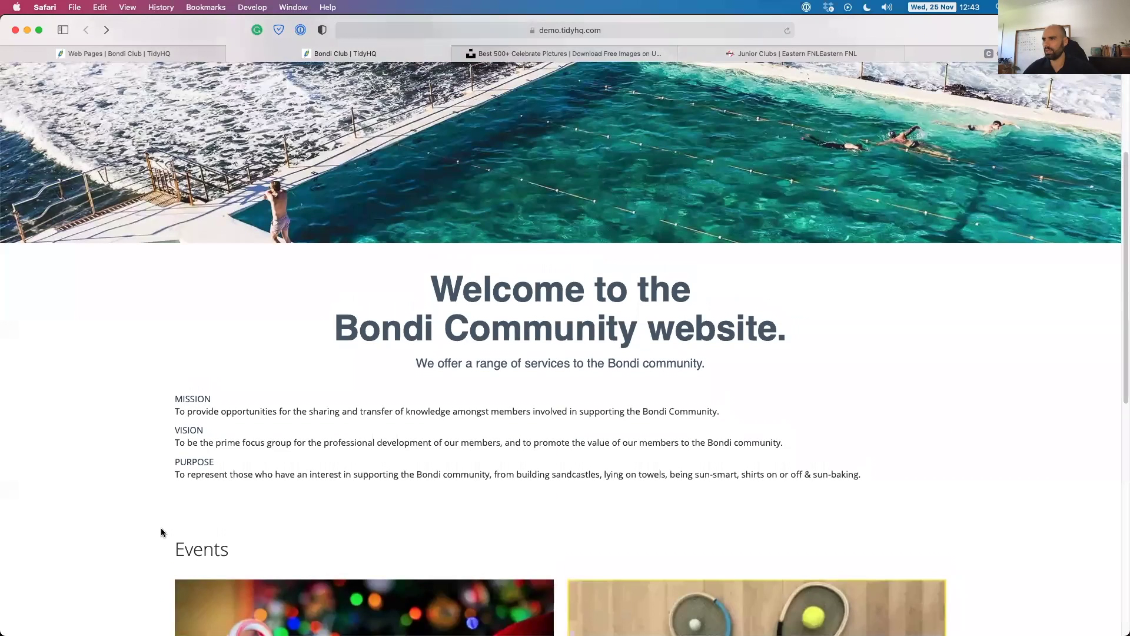
scroll(161, 528, "up", 4)
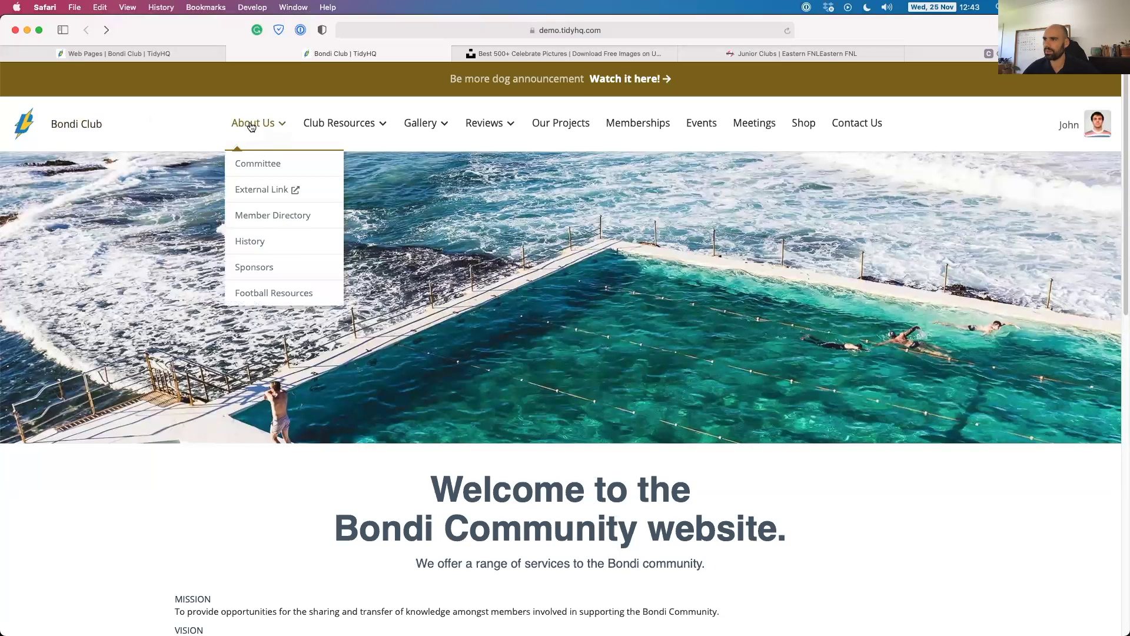
mouse_move(385, 126)
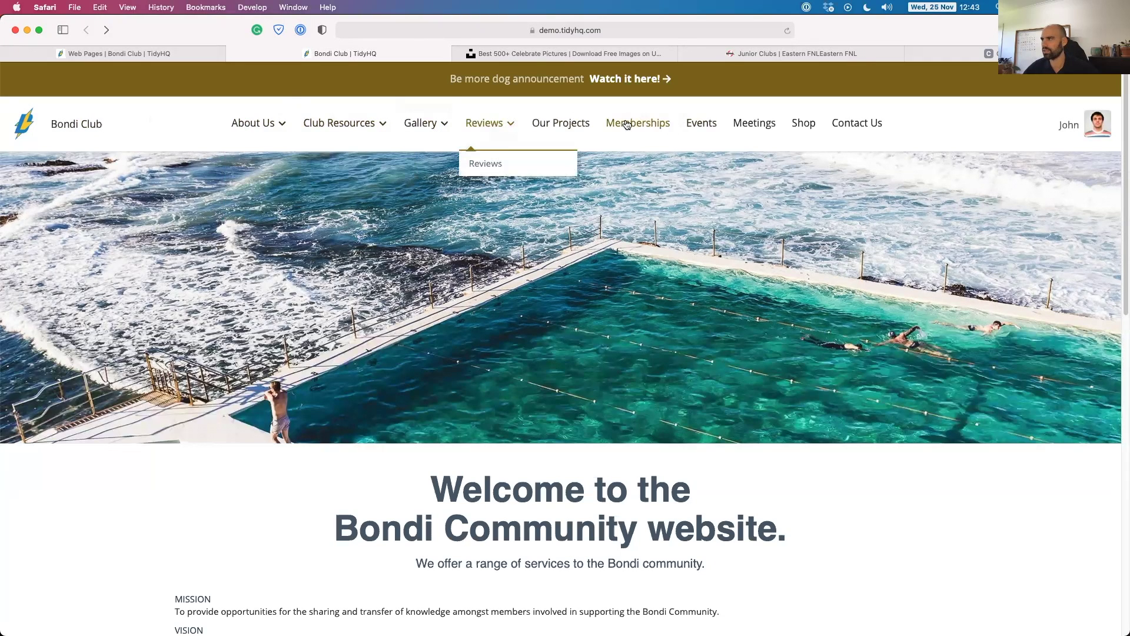
Browse the public Shop, Events and Memberships pages, then go back to Events from the history list.
left_click(802, 126)
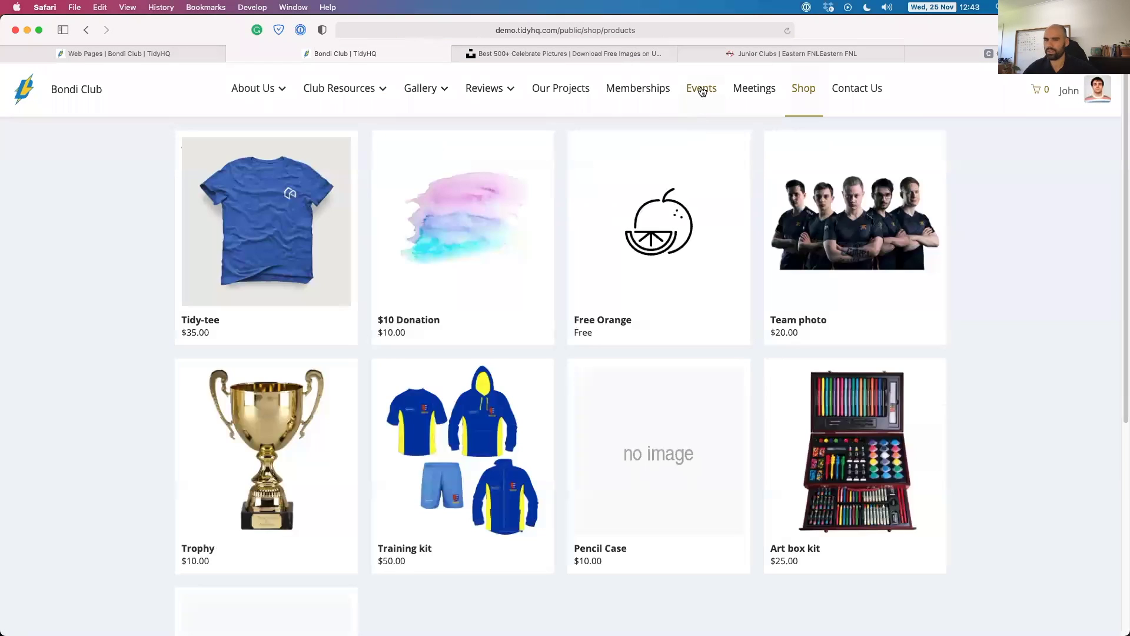
left_click(702, 90)
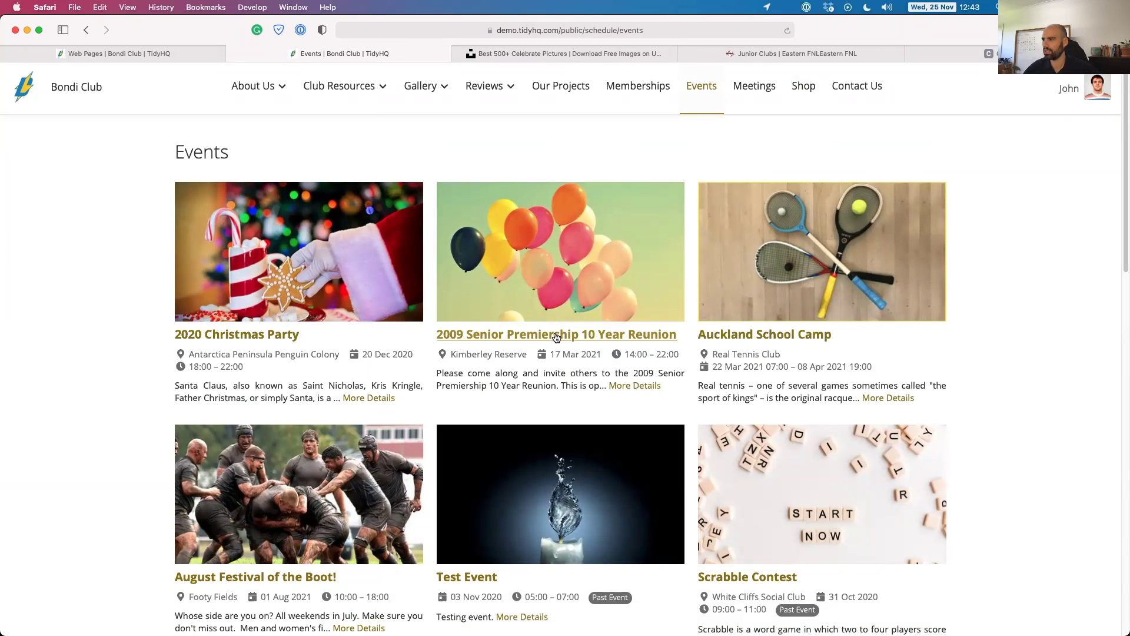
scroll(374, 266, "down", 8)
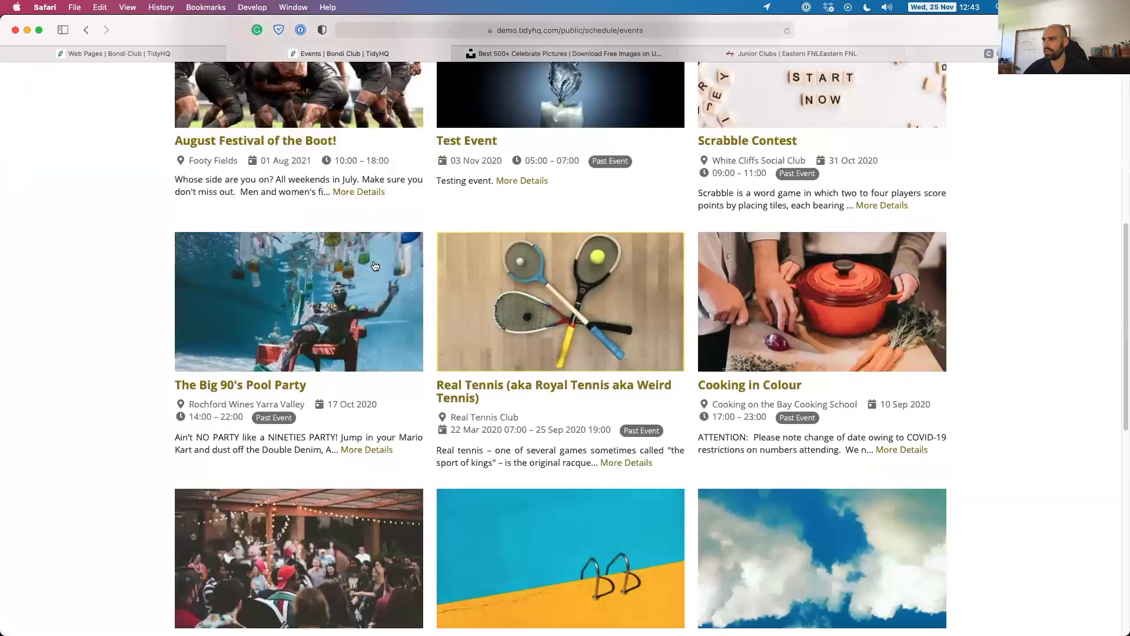
scroll(372, 267, "up", 8)
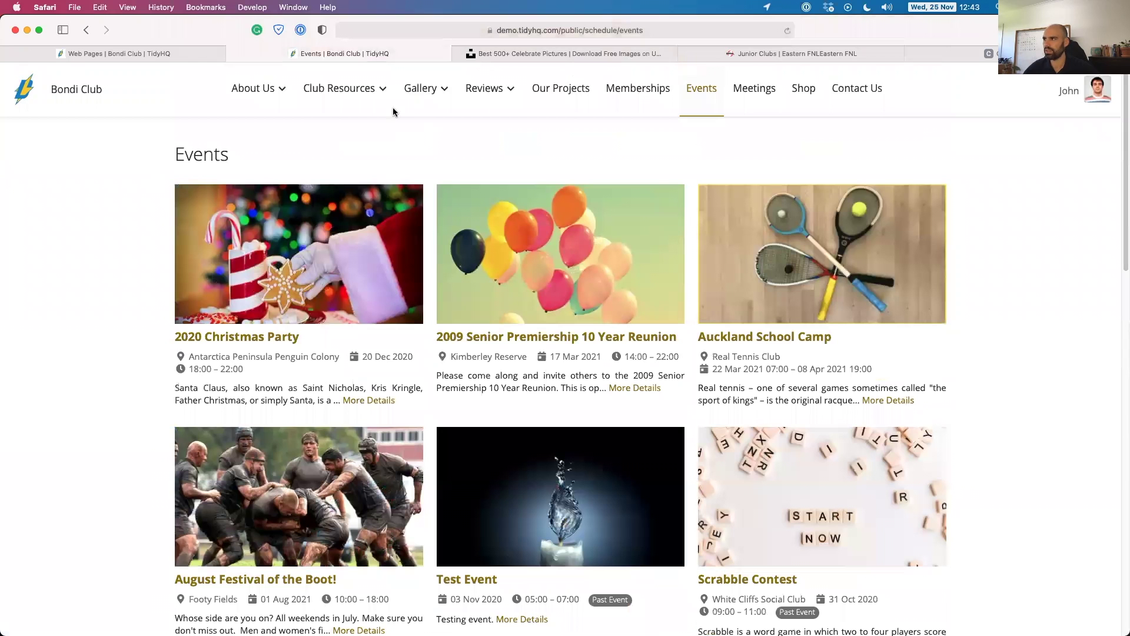
left_click(646, 89)
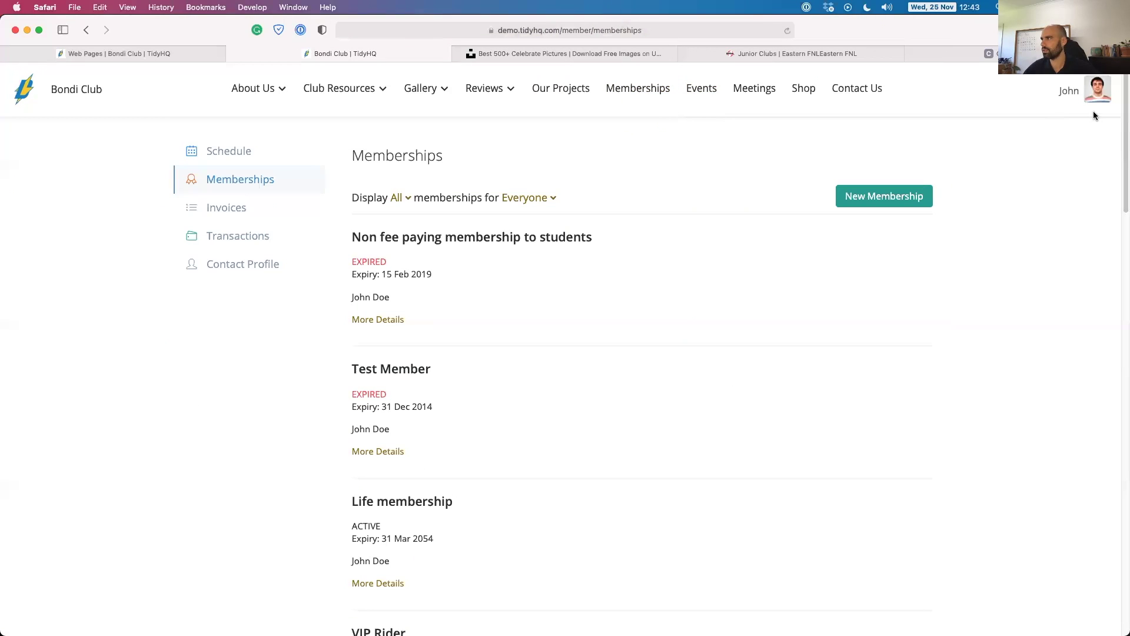
left_click(87, 33)
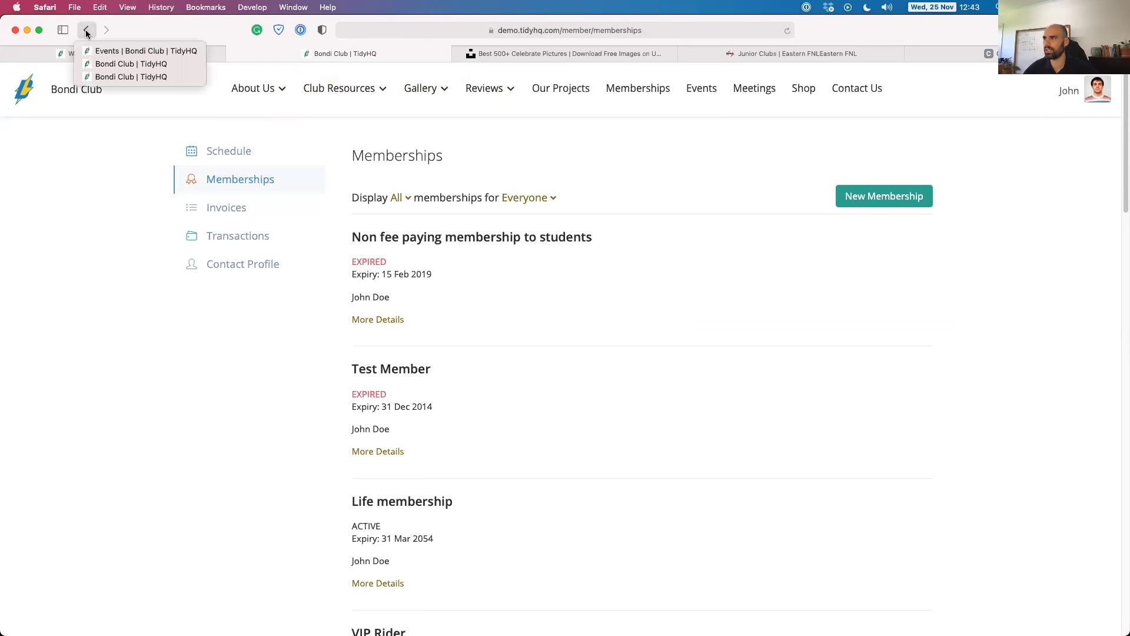
left_click(108, 49)
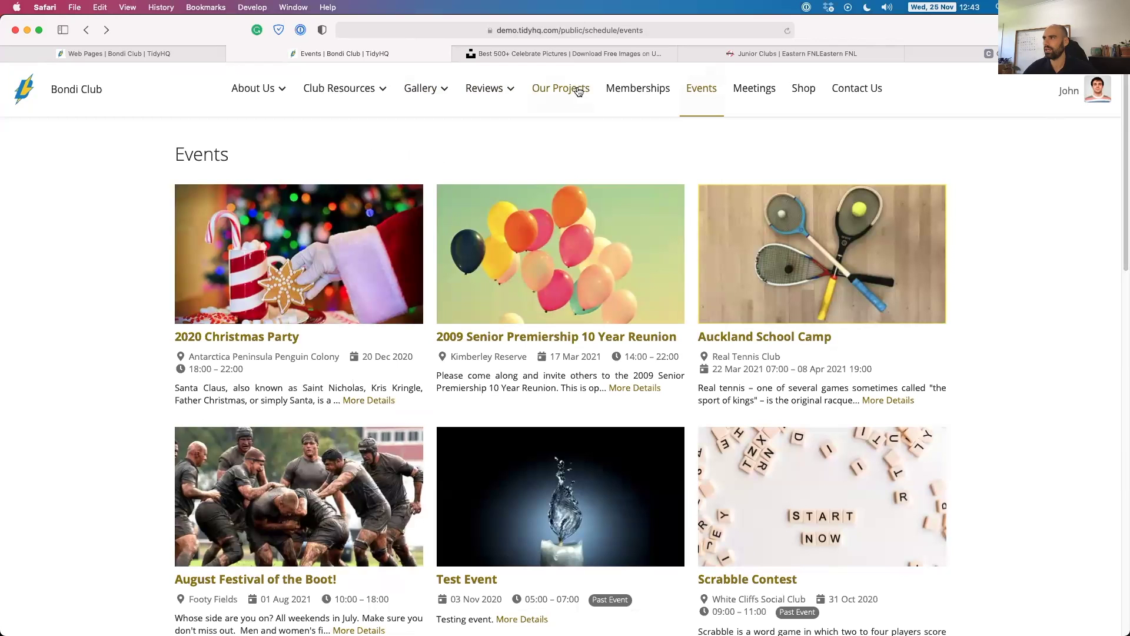
Switch back to the Web Pages admin tab and scroll through its built-in pages list.
left_click(125, 52)
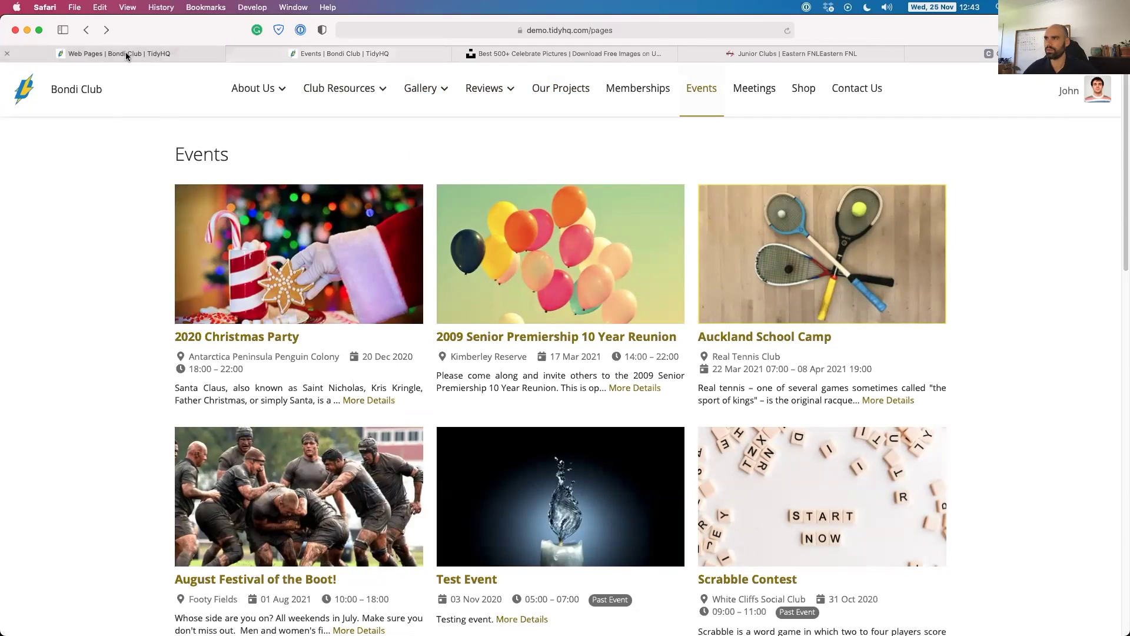
left_click(300, 234)
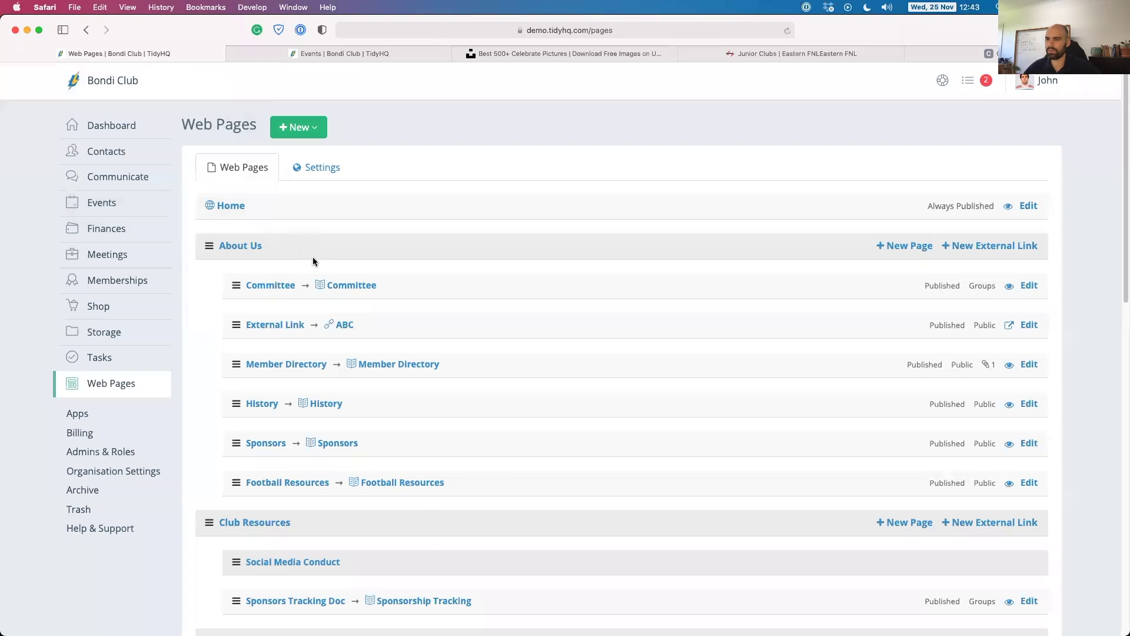
scroll(303, 246, "down", 10)
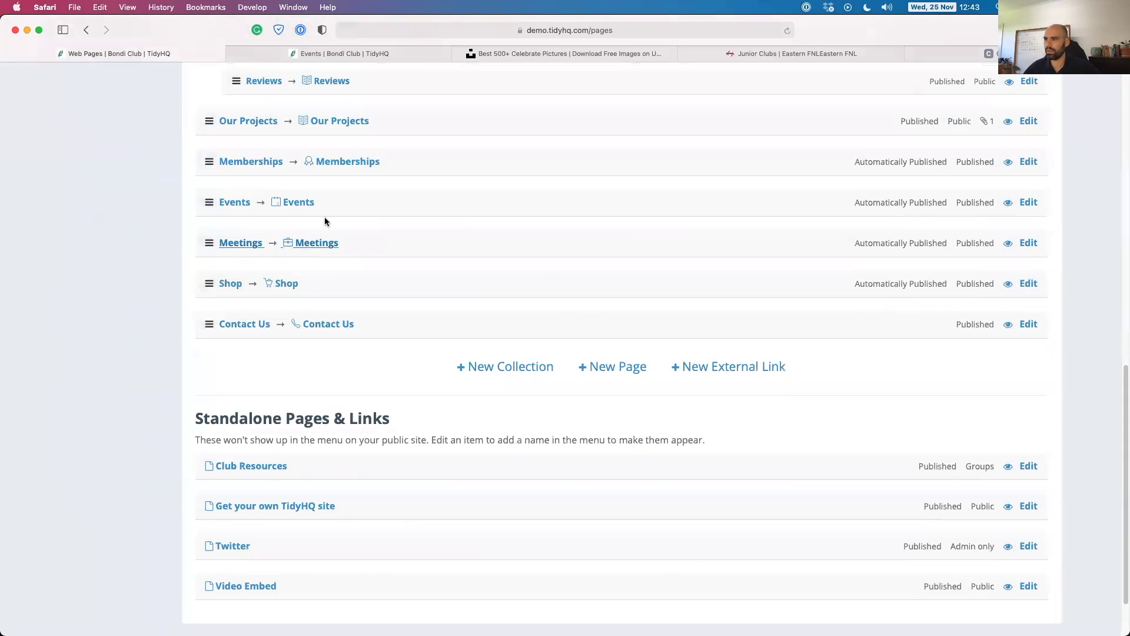
scroll(390, 160, "up", 10)
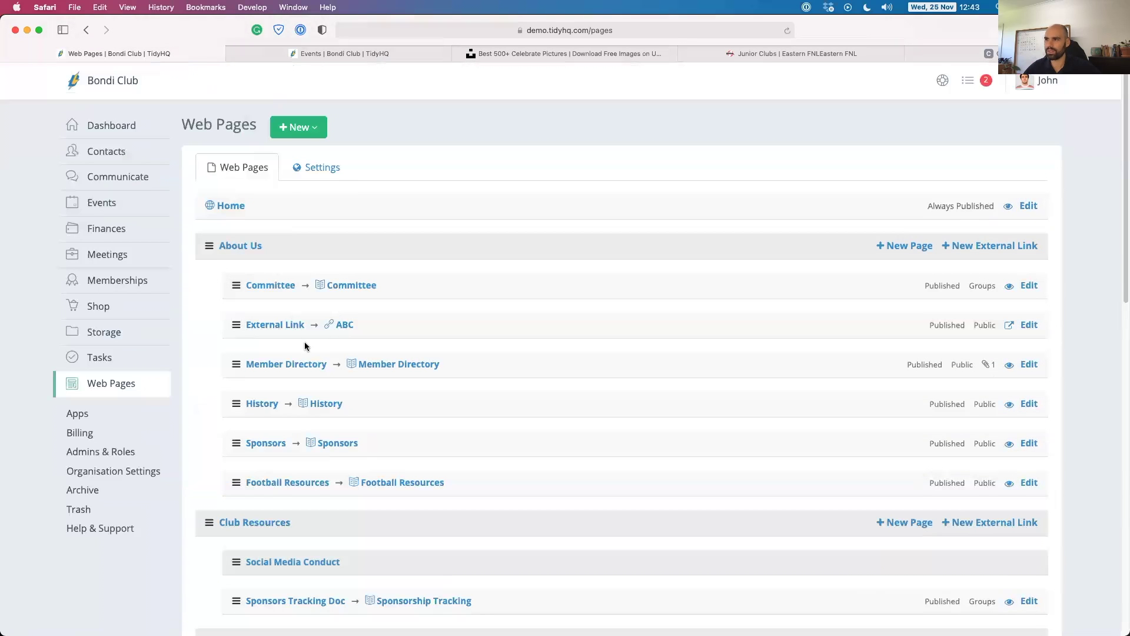
scroll(304, 343, "down", 10)
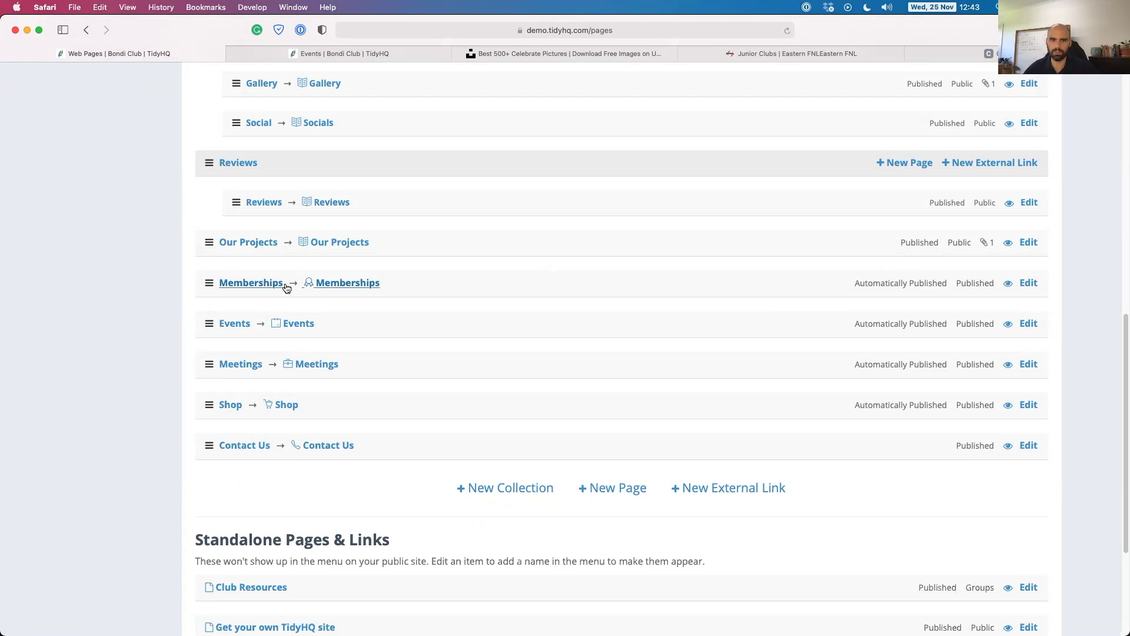
Enter 'Registrations' as the Memberships page's menu name, then leave for the Web Pages list unsaved.
left_click(1028, 283)
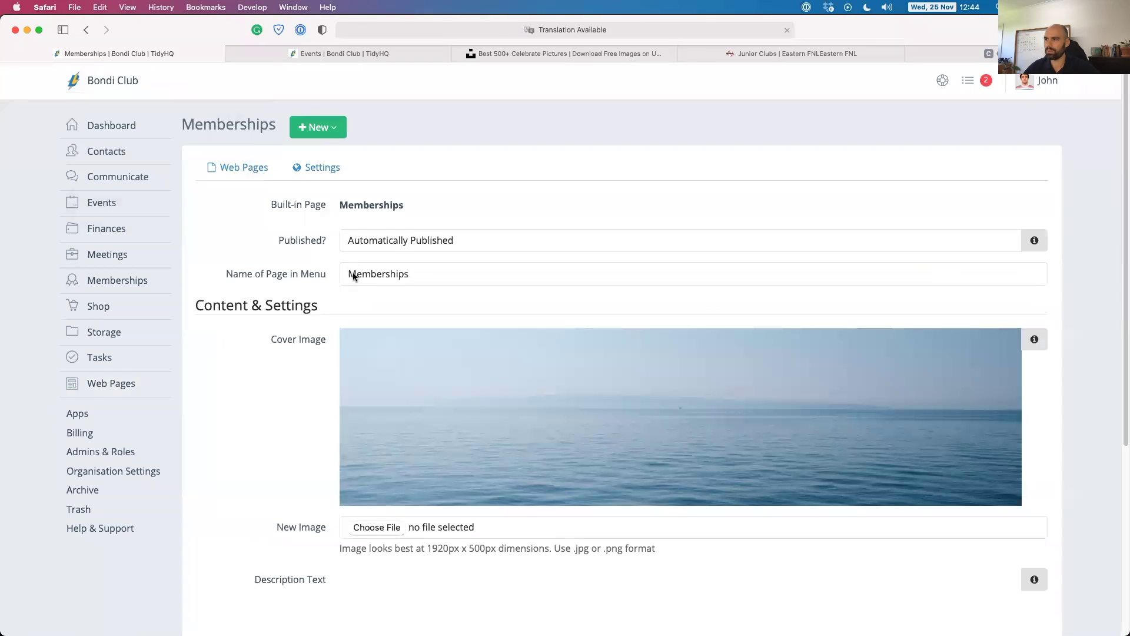
double_click(360, 273)
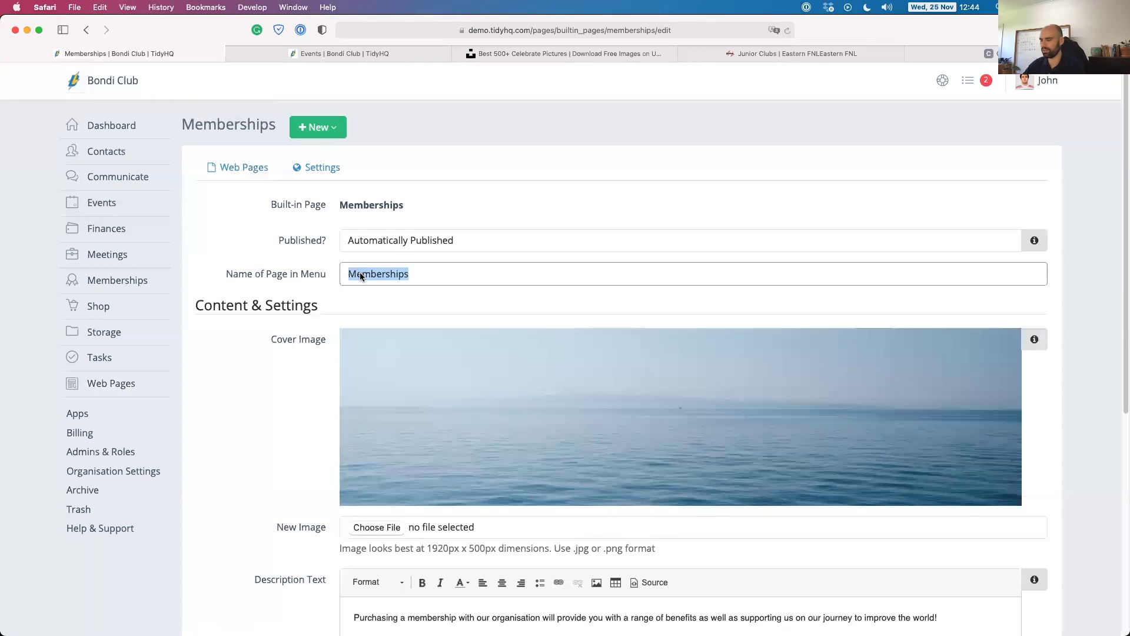
type("Registrations")
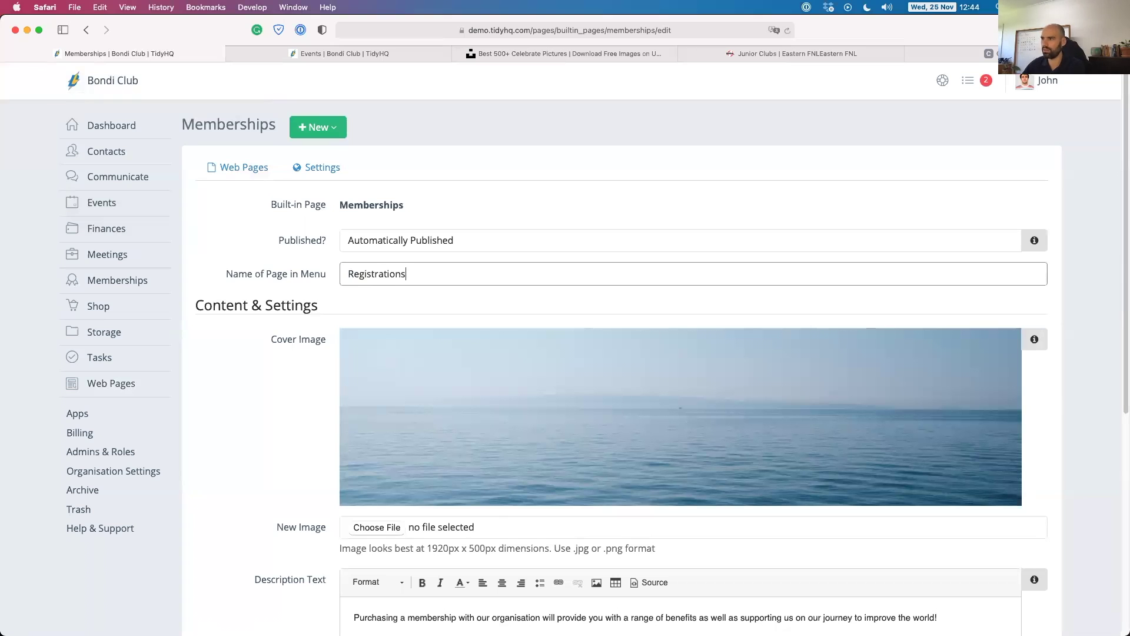
left_click(328, 376)
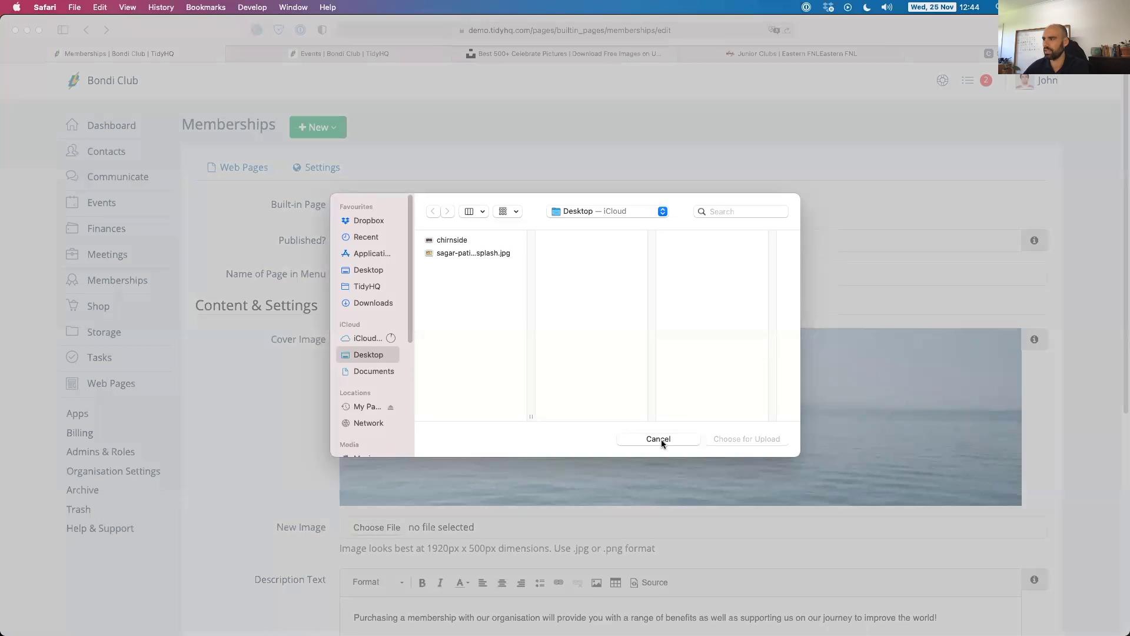
left_click(659, 437)
scroll(311, 456, "down", 2)
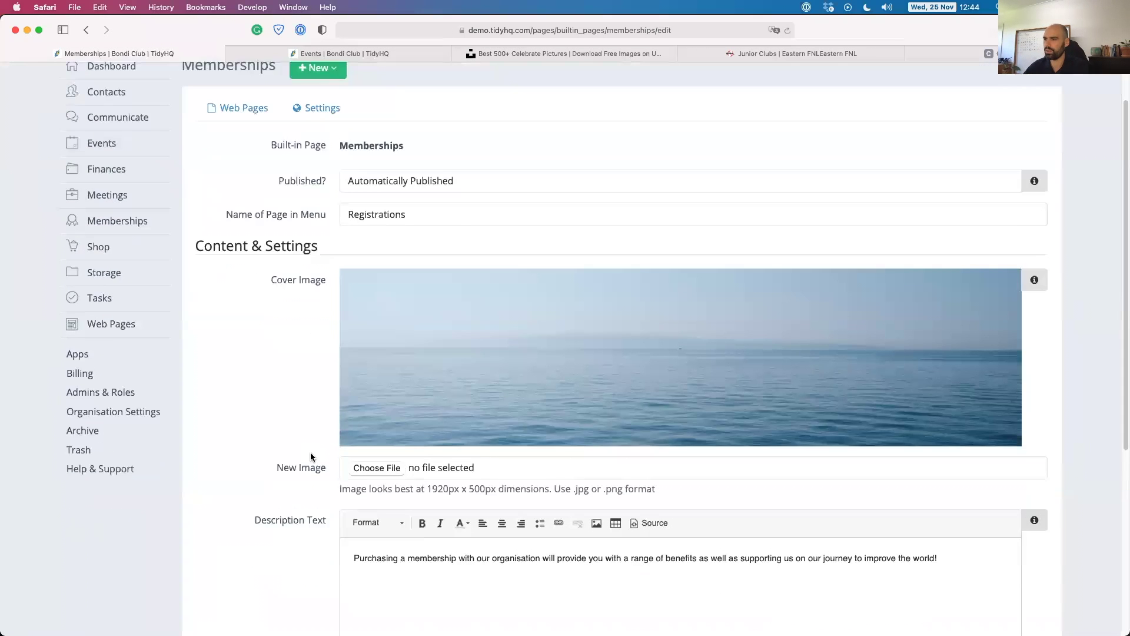
scroll(328, 411, "down", 5)
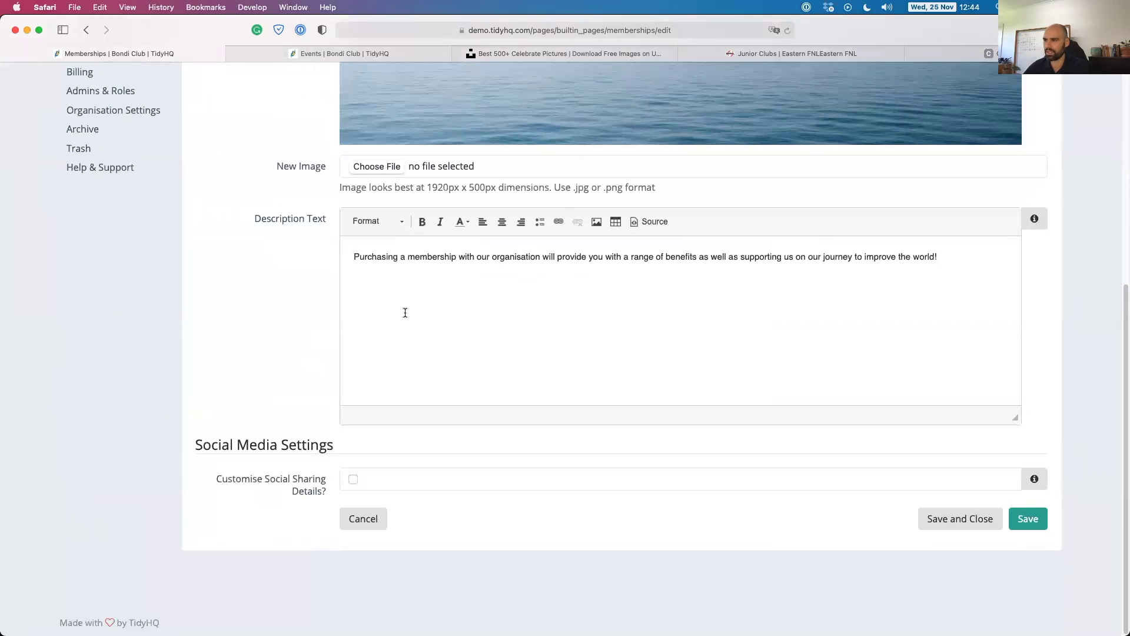
scroll(386, 314, "up", 6)
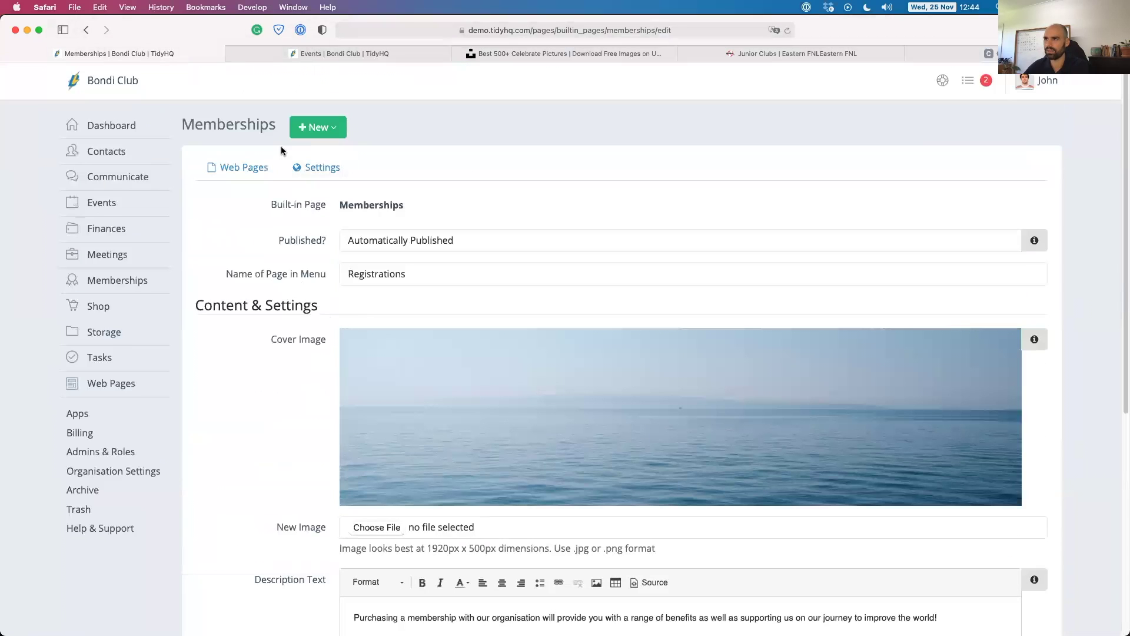
left_click(250, 168)
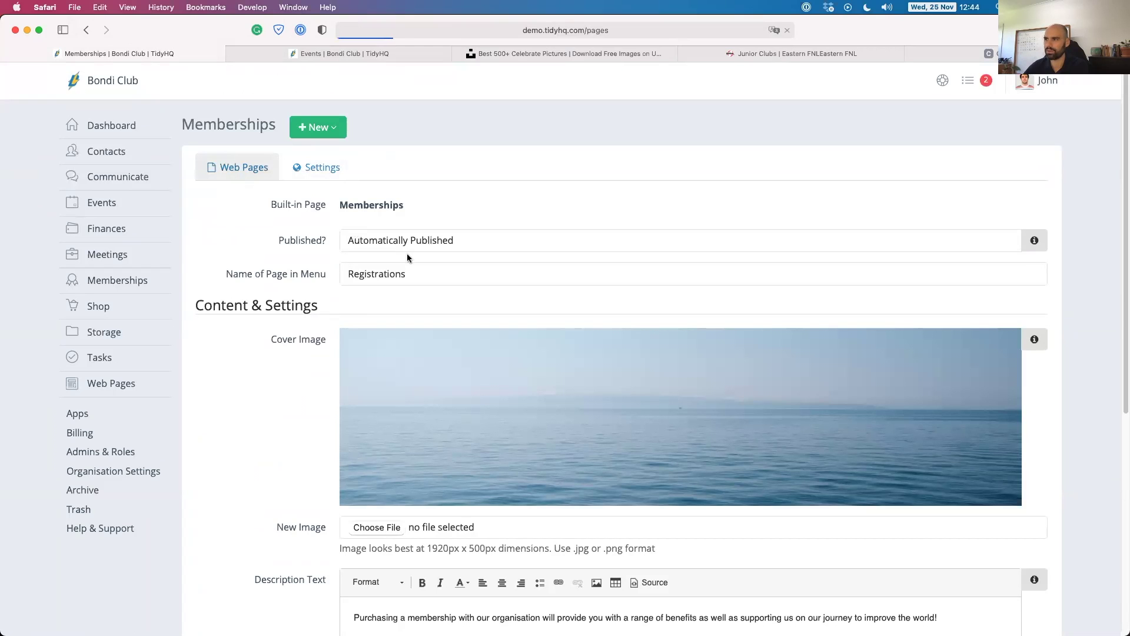
scroll(281, 417, "down", 10)
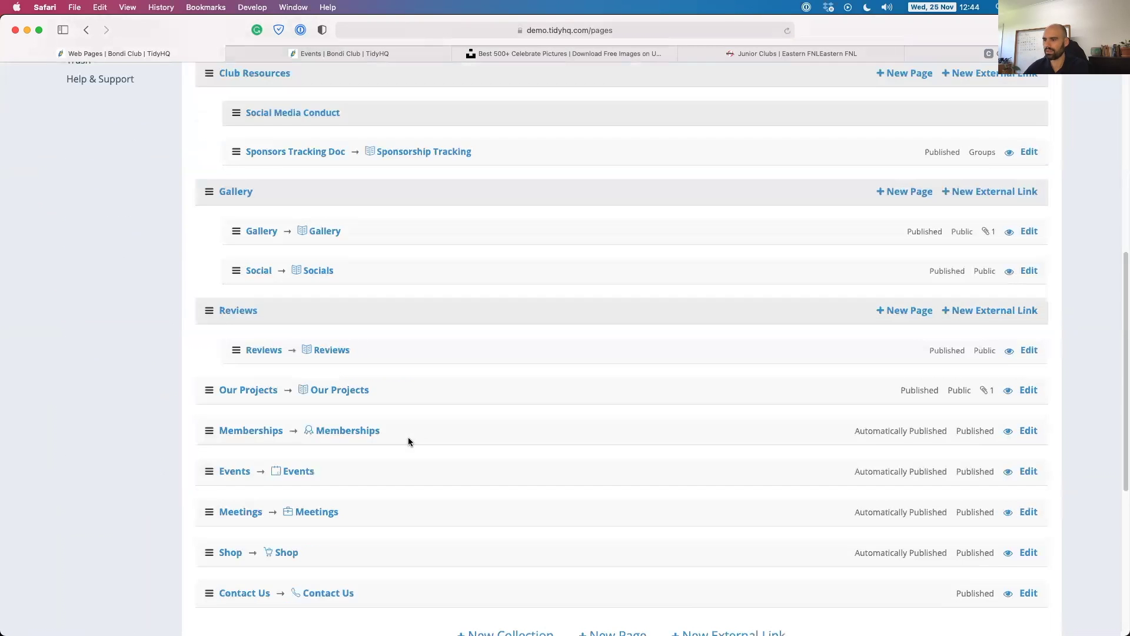
Type 'Fundraisers' as the Events page's menu name, then cancel back to the Web Pages list.
left_click(1020, 377)
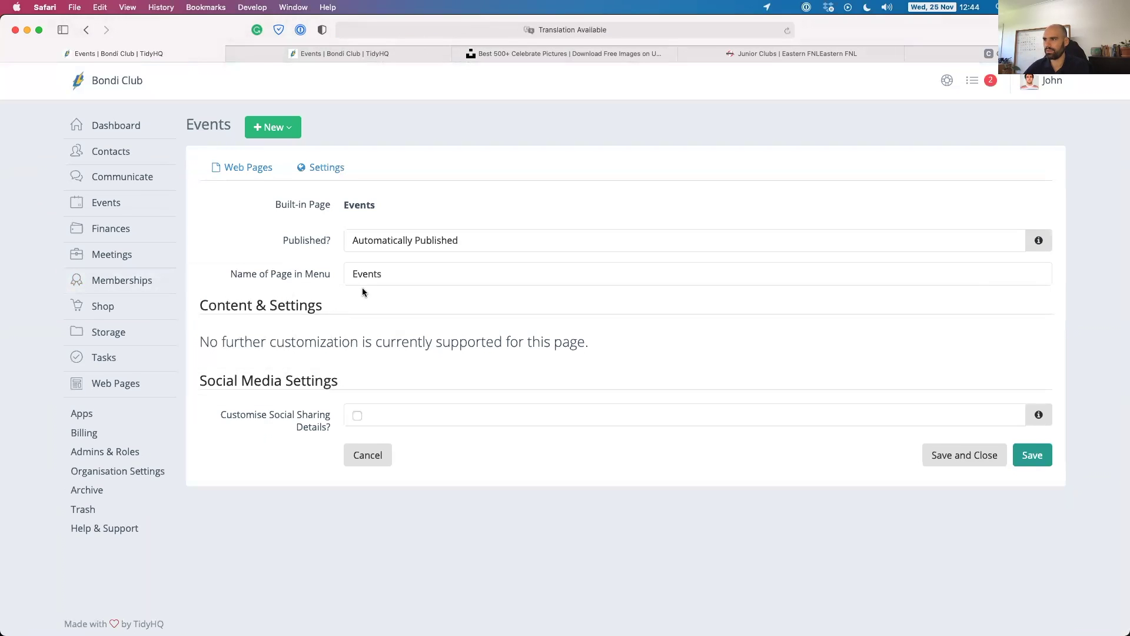
double_click(374, 275)
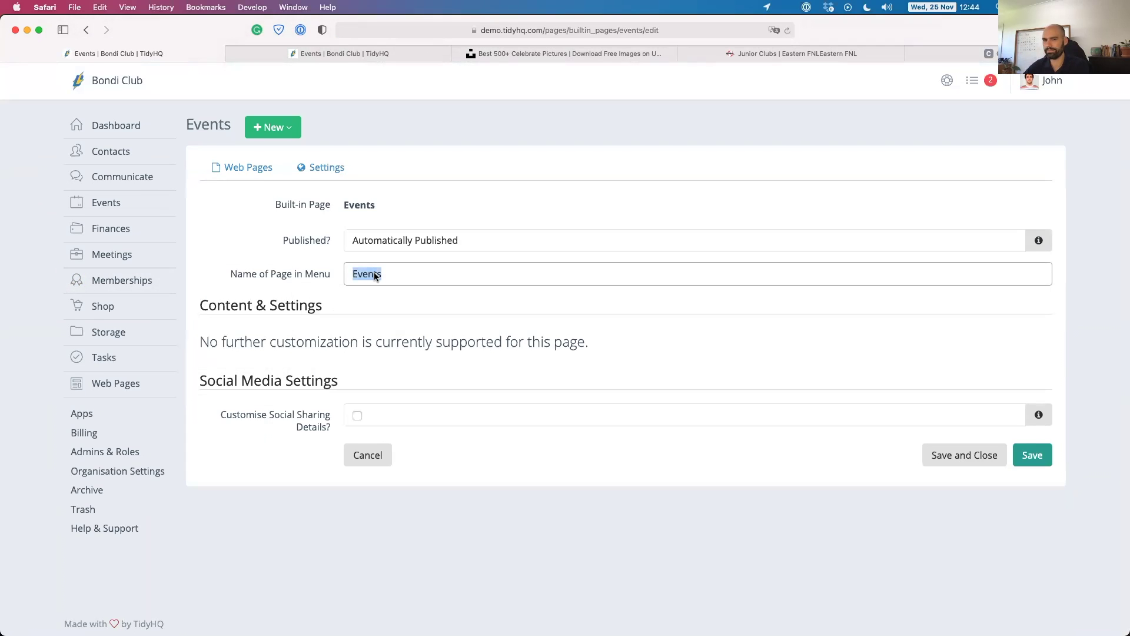
type("Fundrai")
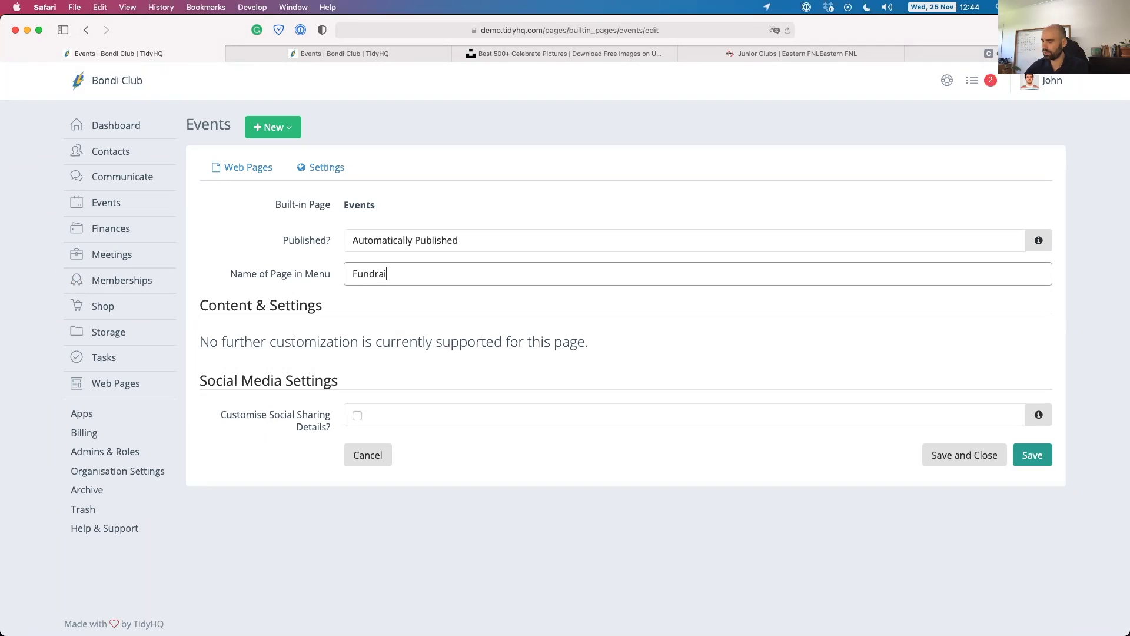
type("sers")
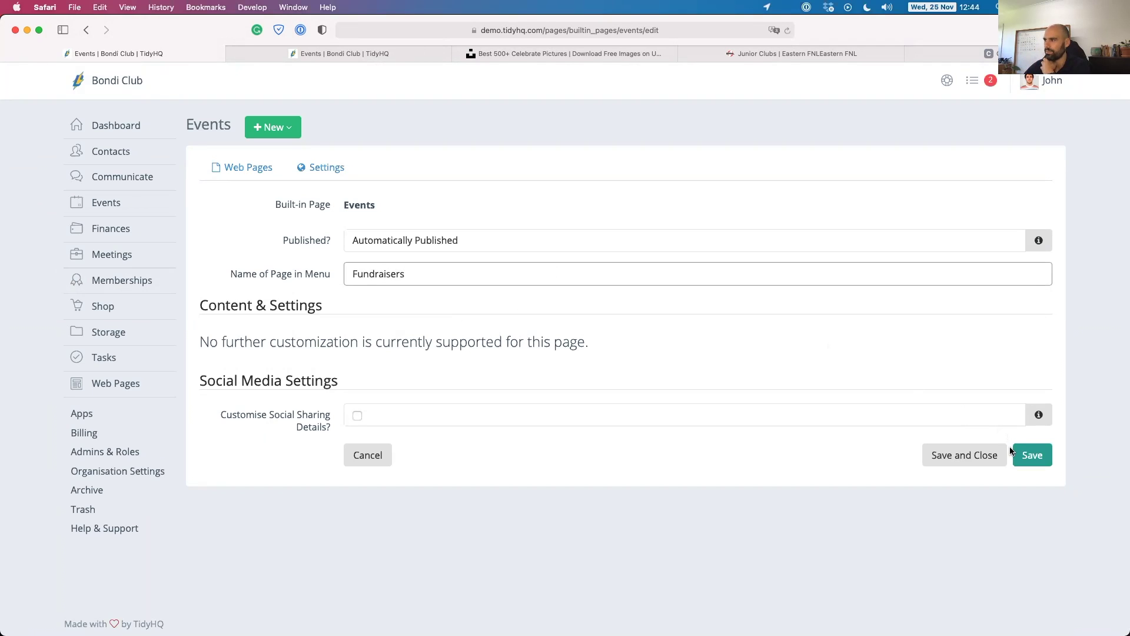
left_click(377, 455)
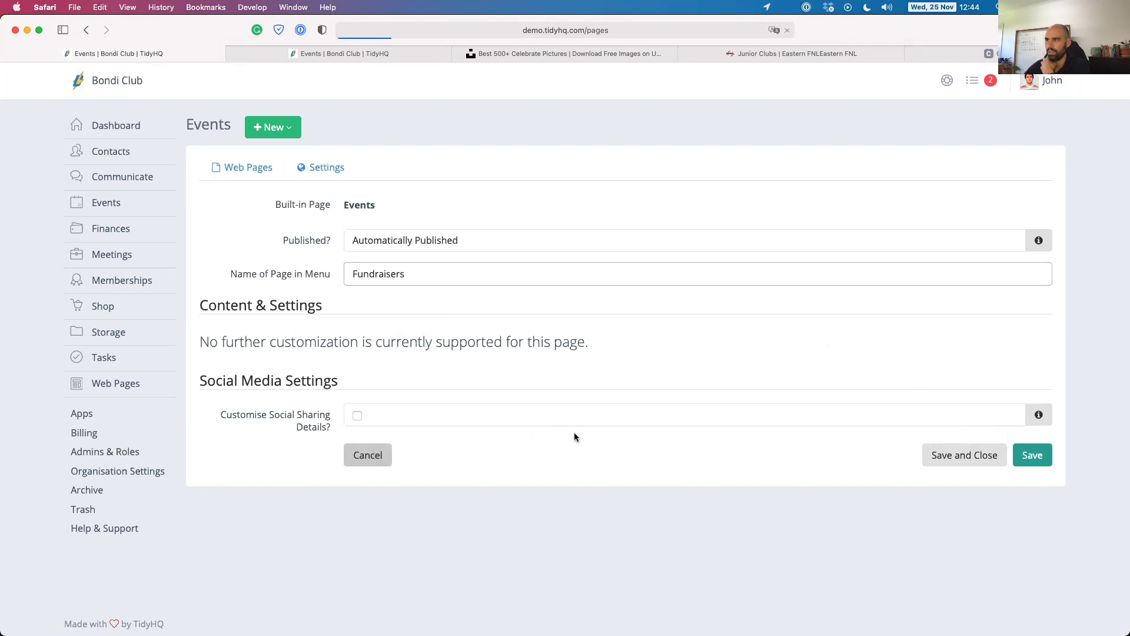
Create a new menu collection titled 'About Us' at the bottom of the menu list.
scroll(373, 429, "down", 10)
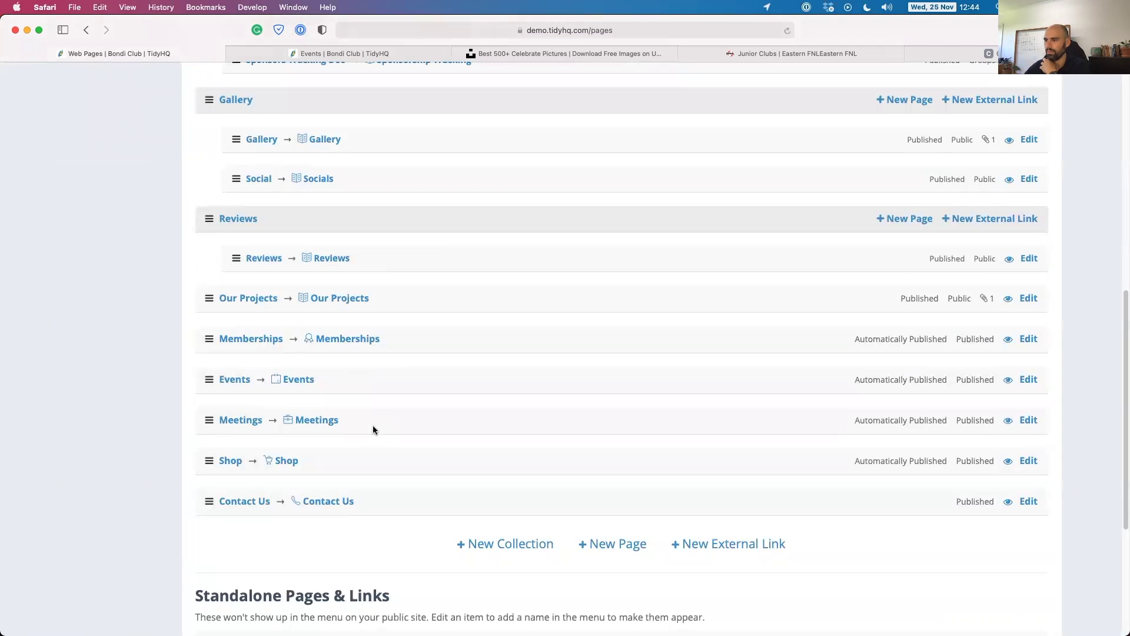
scroll(373, 430, "down", 5)
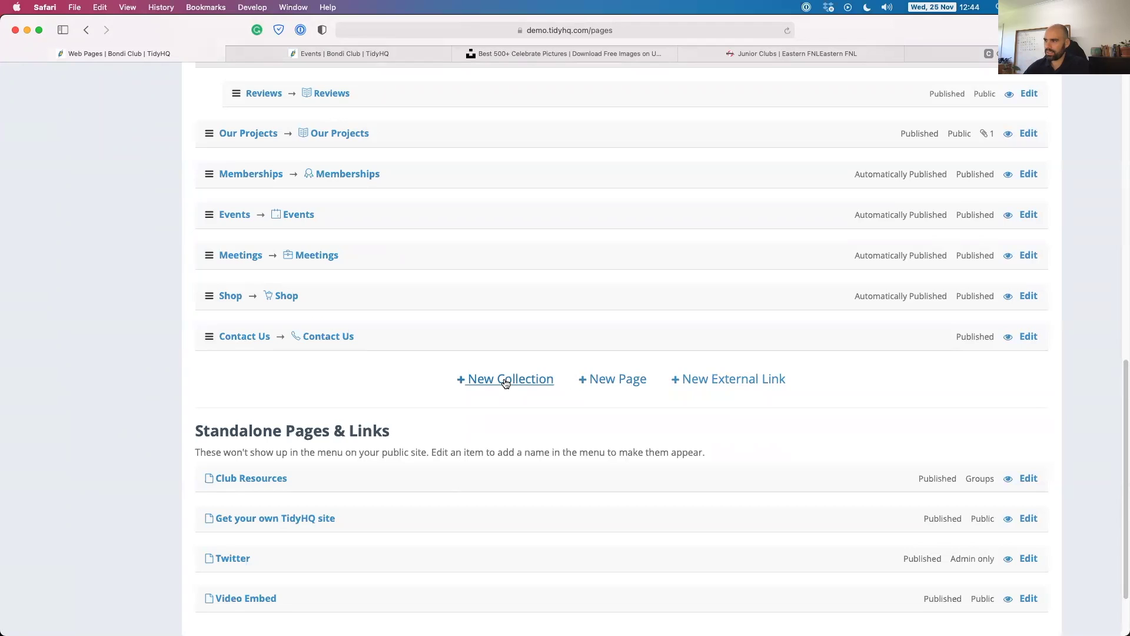
scroll(299, 307, "up", 10)
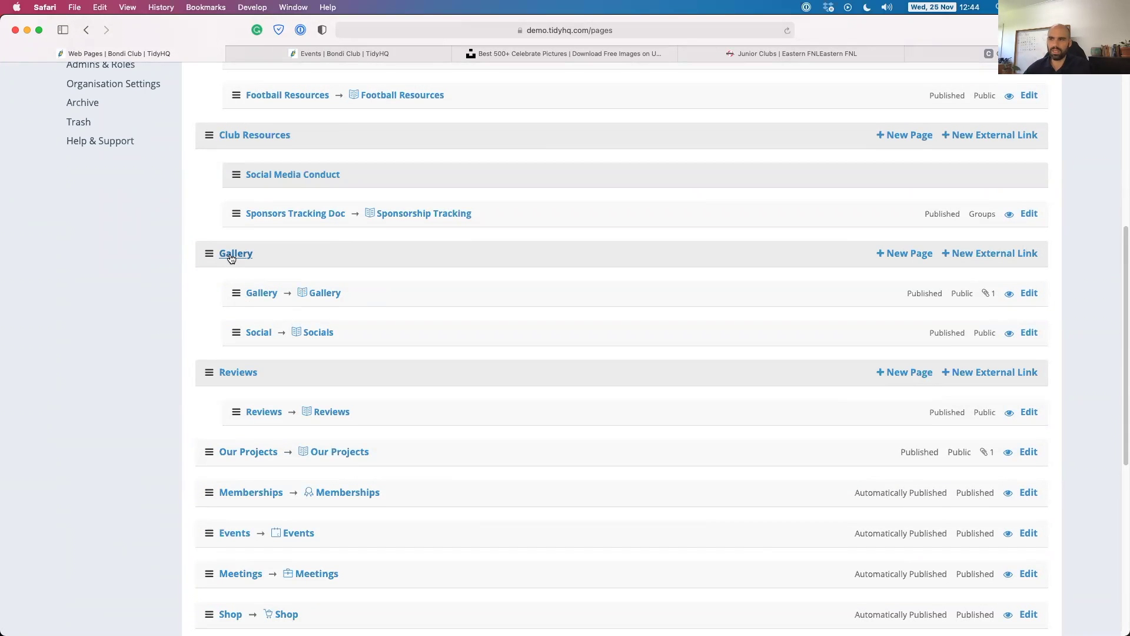
scroll(330, 343, "up", 2)
scroll(520, 390, "down", 12)
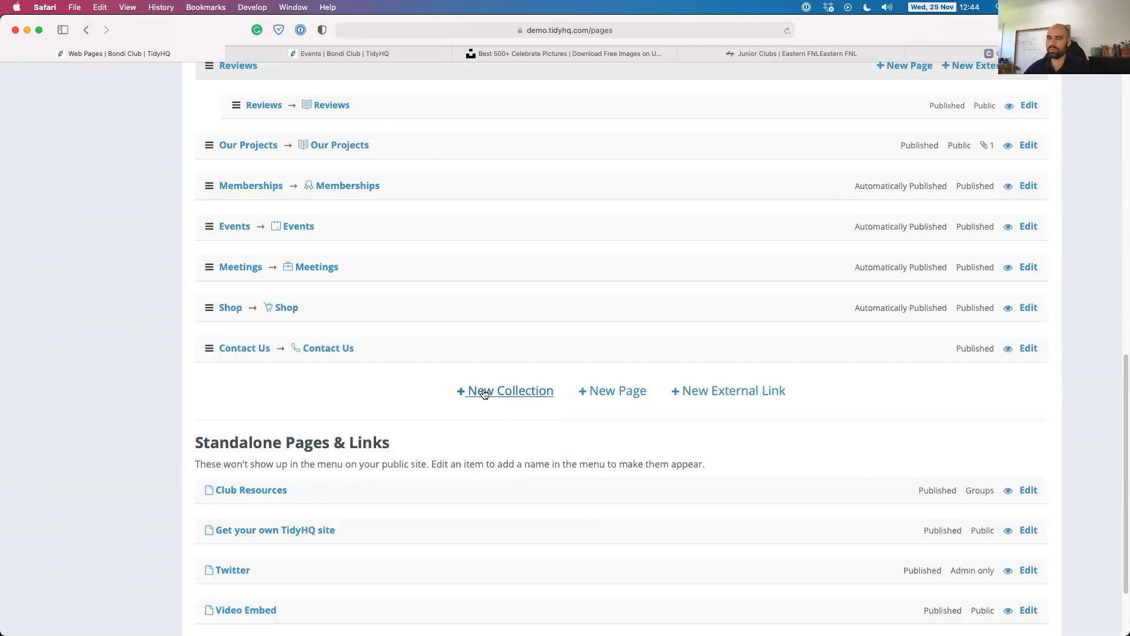
left_click(465, 392)
left_click(545, 194)
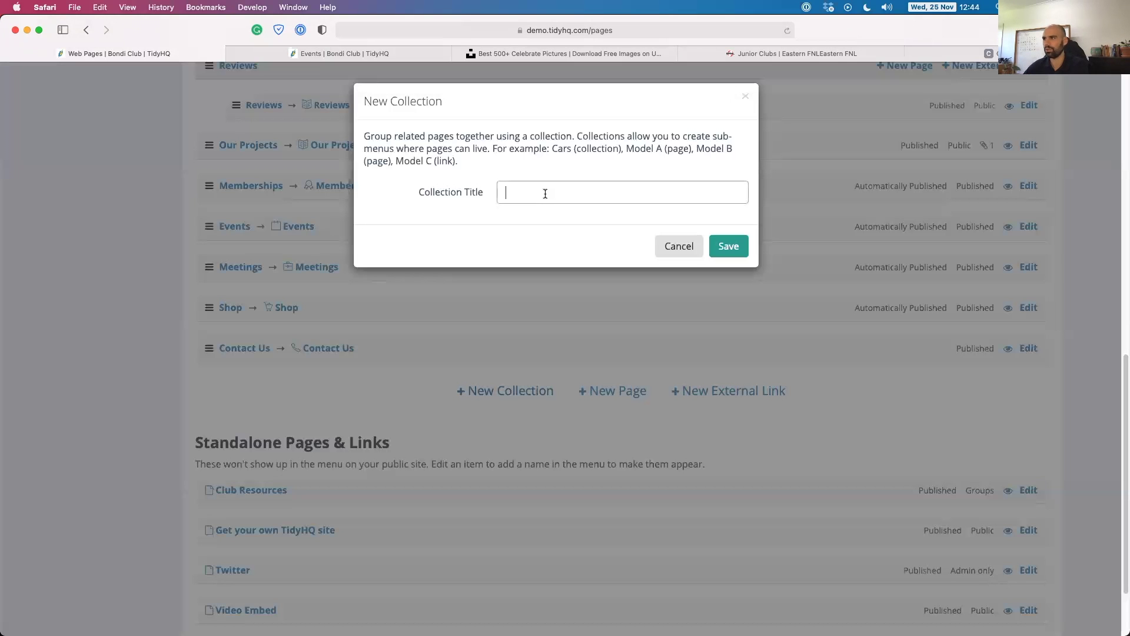
type("About ")
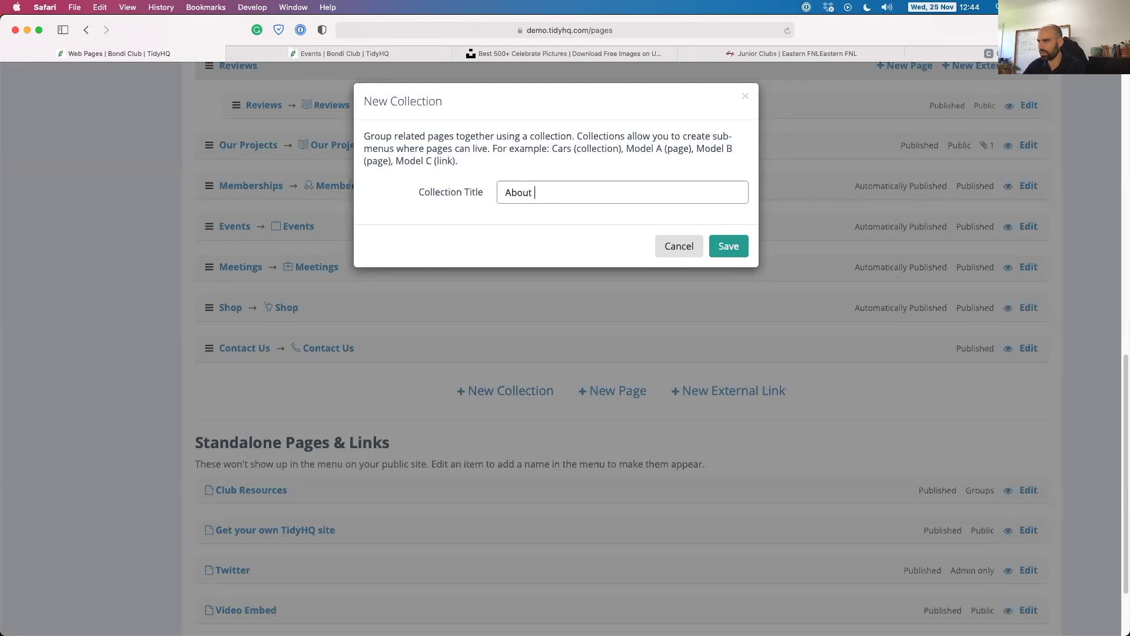
type("Us")
left_click(735, 247)
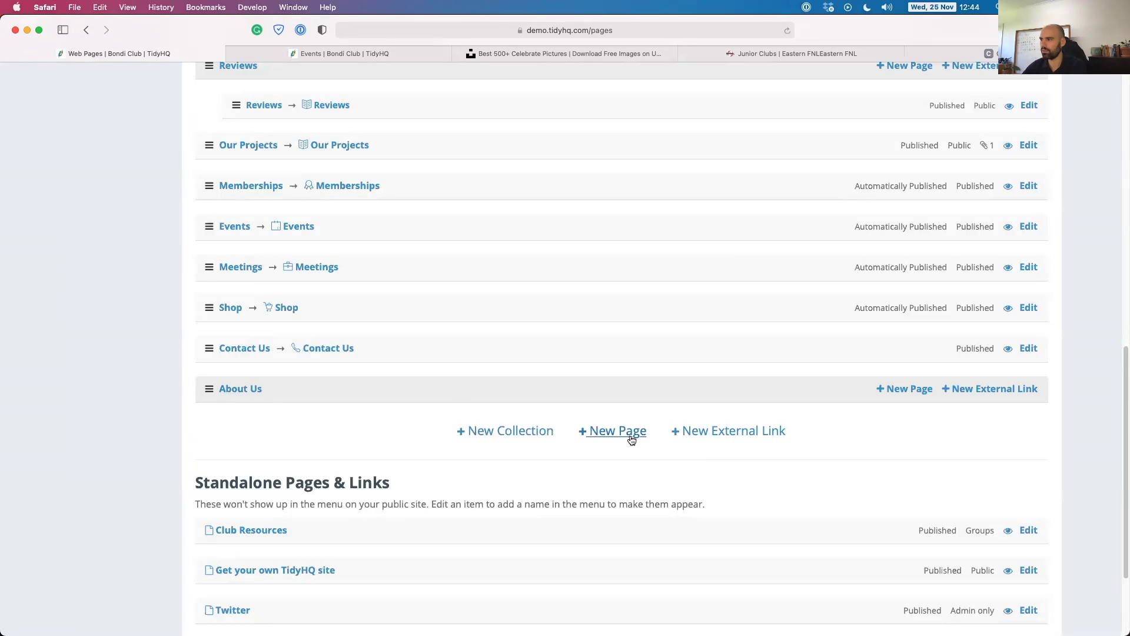
Start a new page titled 'History 2 Page' positioned in the About Us collection.
left_click(631, 434)
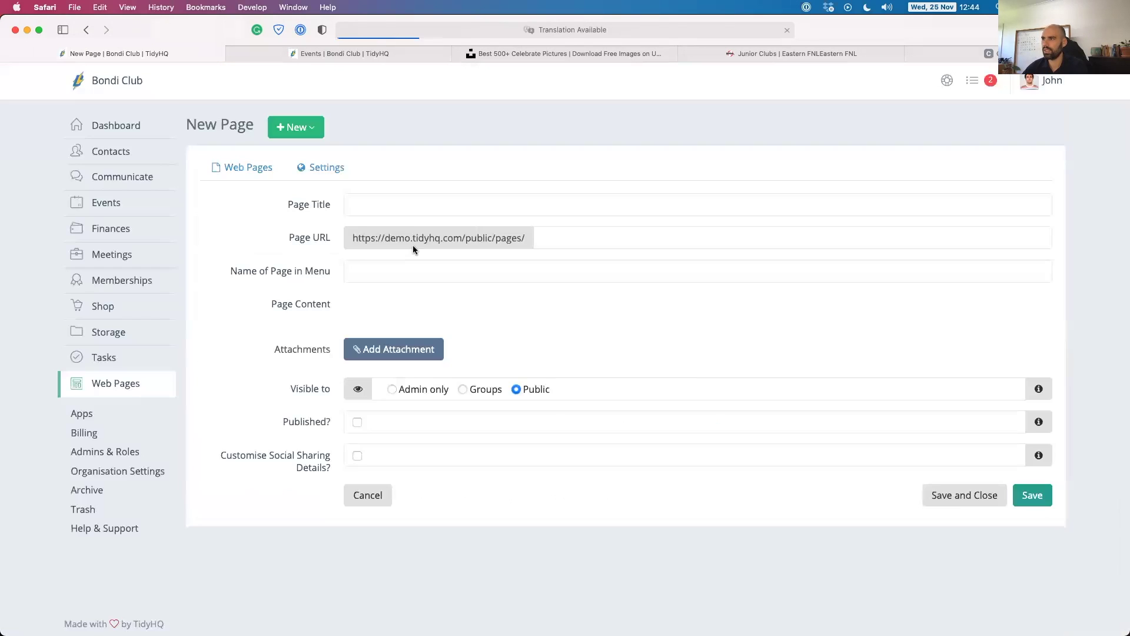
left_click(375, 205)
type("H")
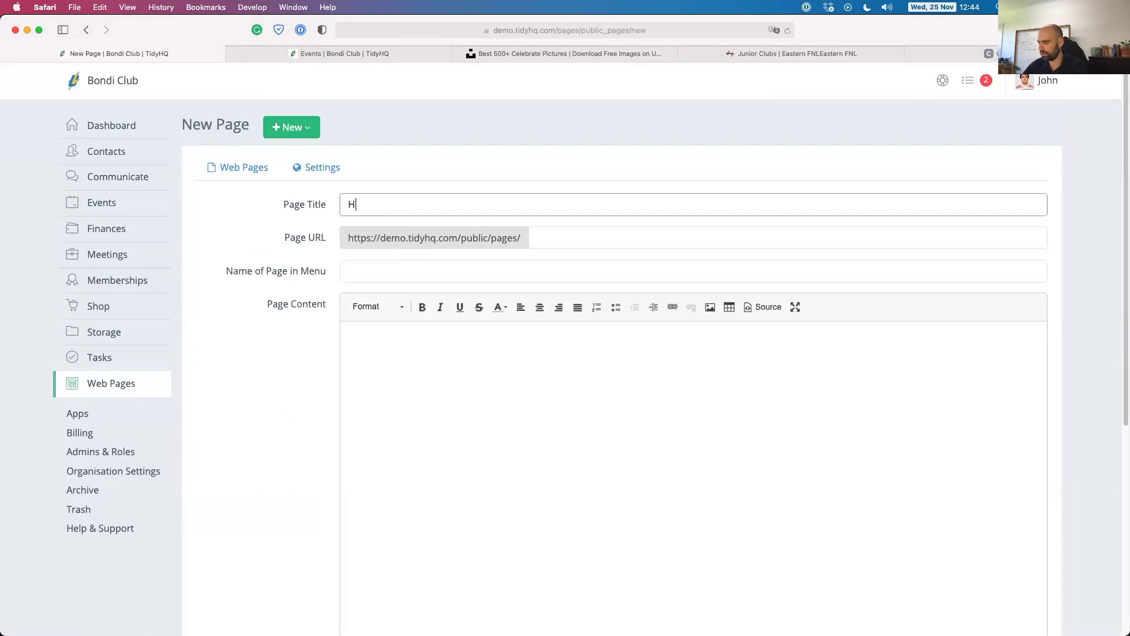
type("istory 2 Pa")
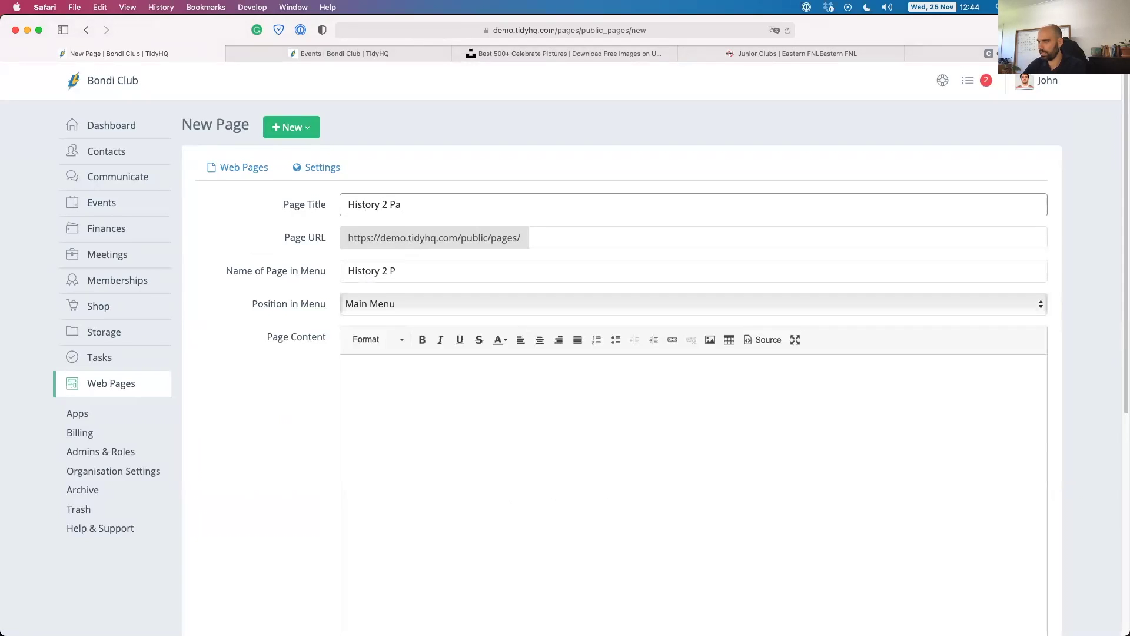
type("ge")
left_click(409, 304)
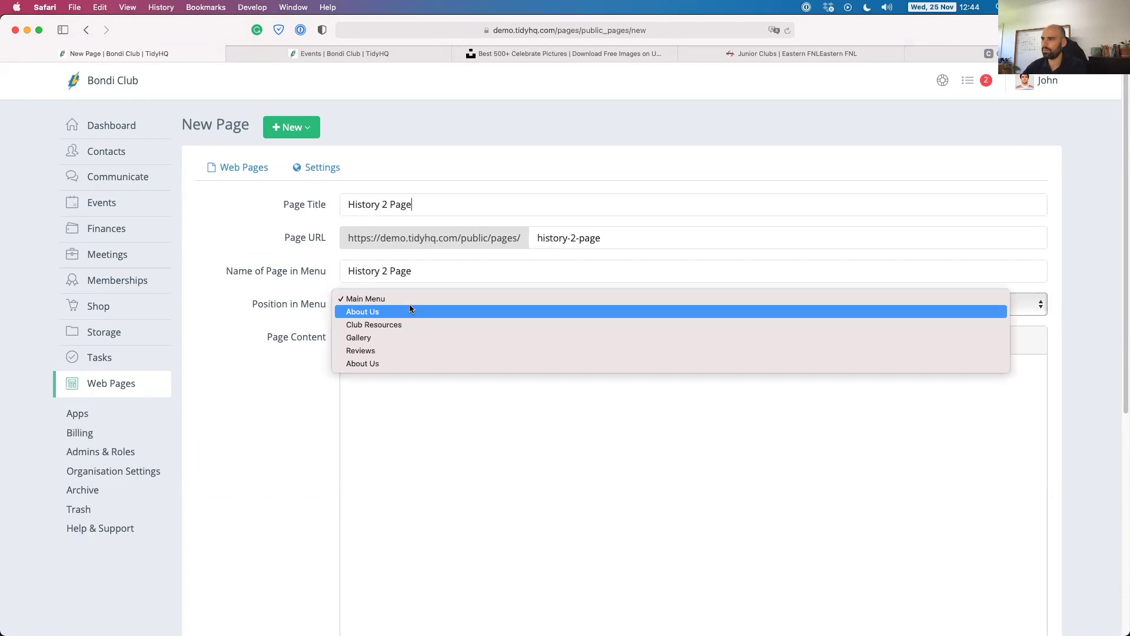
left_click(366, 363)
left_click(400, 387)
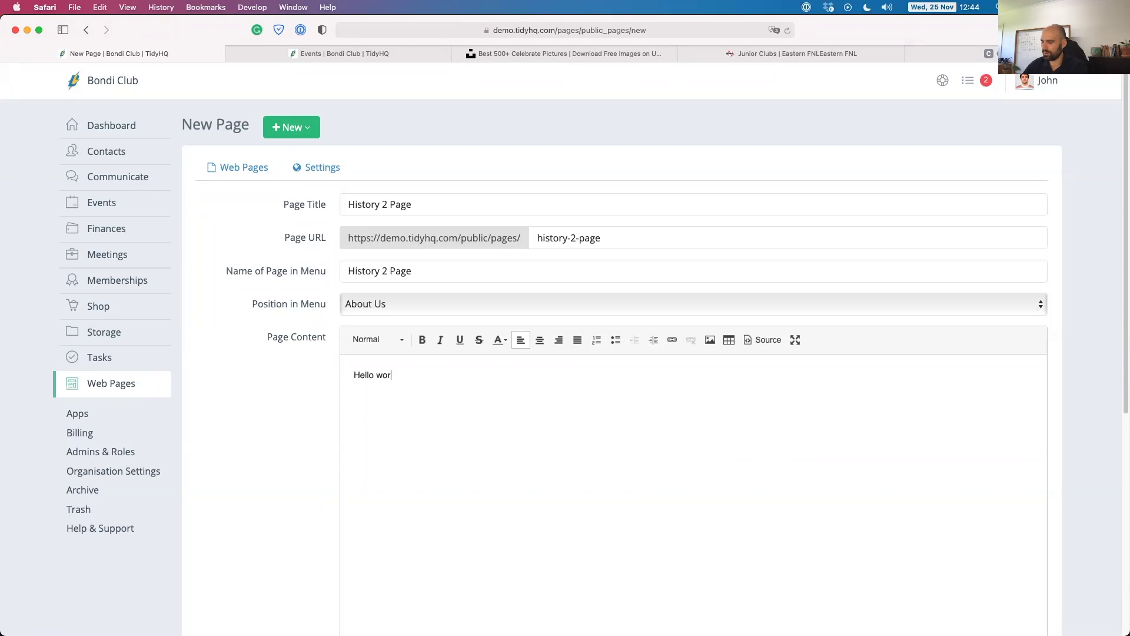
scroll(315, 472, "down", 2)
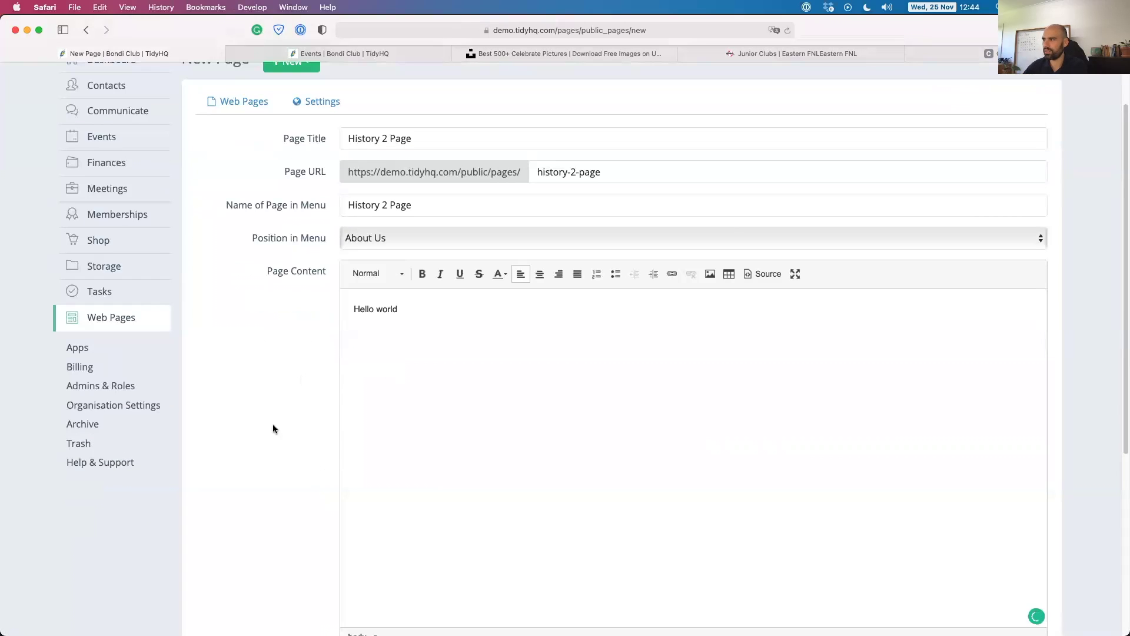
scroll(277, 407, "down", 3)
scroll(265, 359, "down", 1)
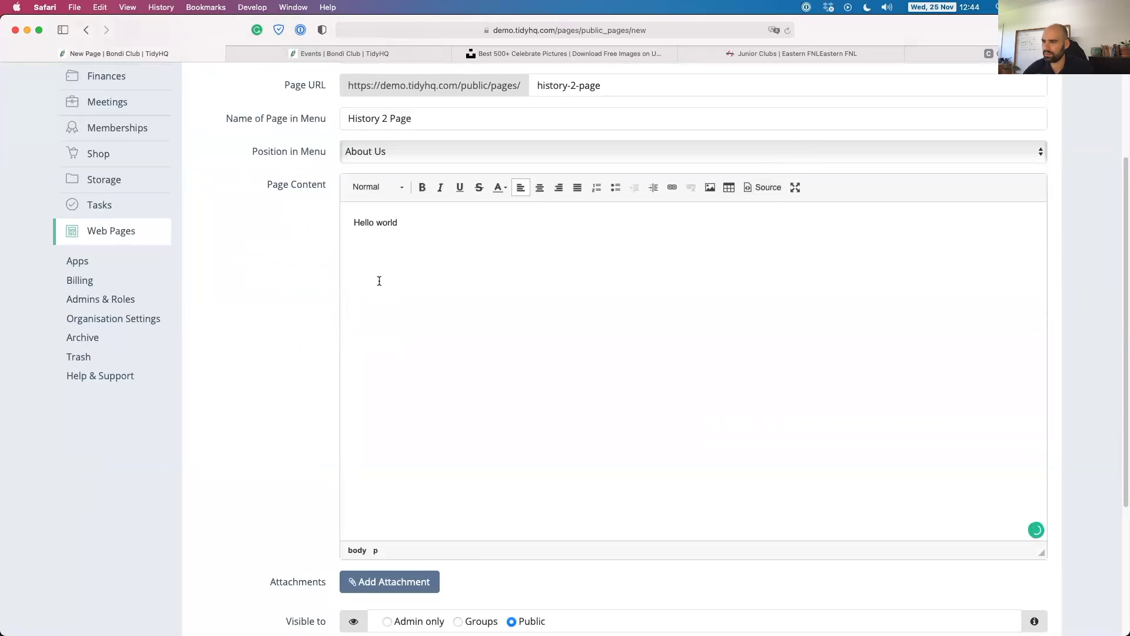
scroll(322, 284, "down", 6)
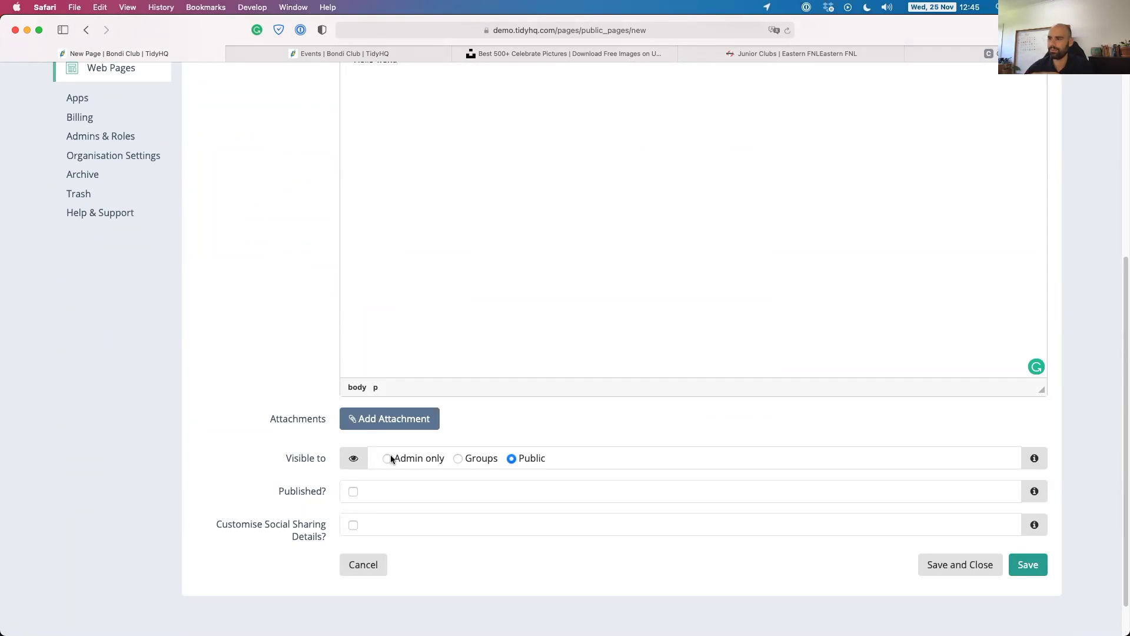
Limit its visibility to the 2020-Level 1 Coaching for March 2020 group, then cancel the draft.
left_click(405, 458)
left_click(464, 459)
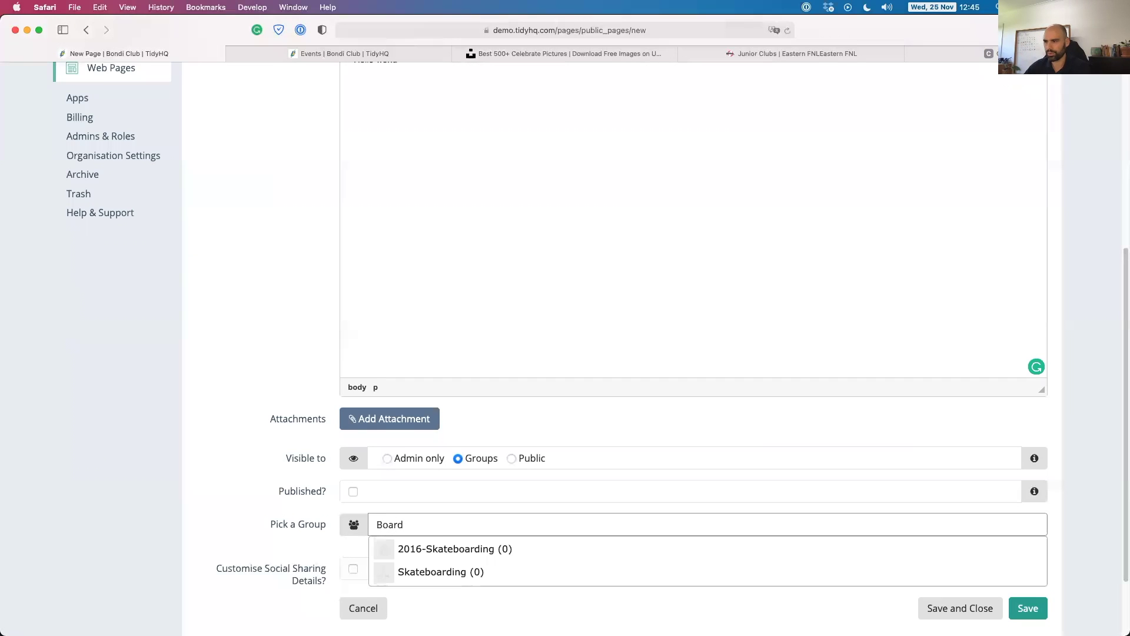
left_click_drag(406, 524, 351, 523)
type("Coach")
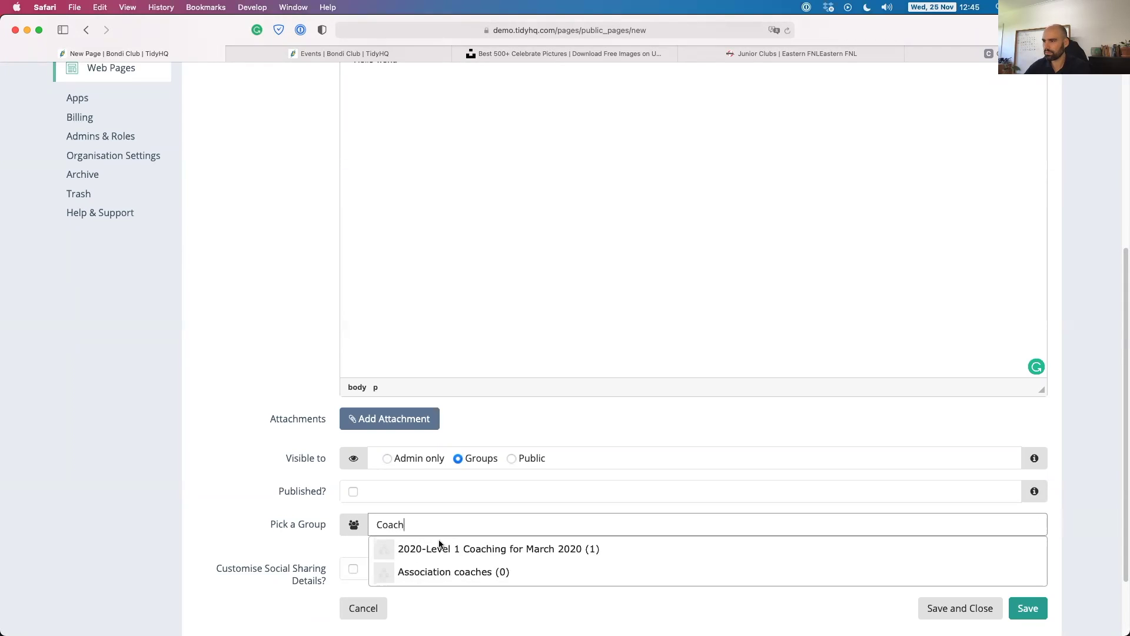
left_click(465, 549)
scroll(280, 524, "down", 3)
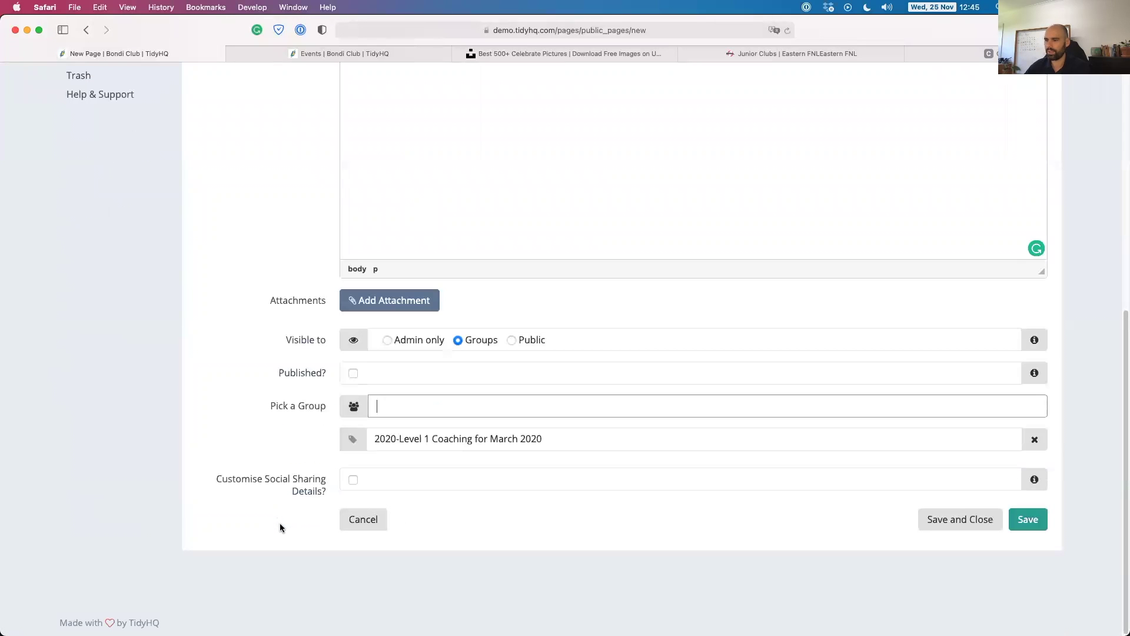
left_click(360, 525)
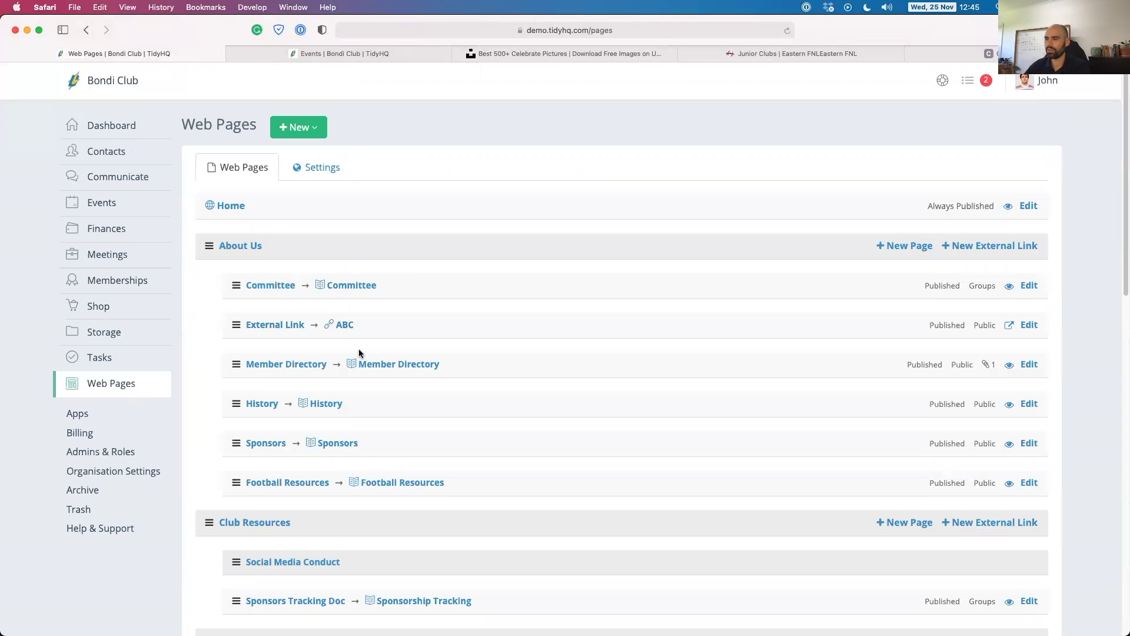
Move the History and Sponsors pages above Member Directory in the About Us collection.
scroll(359, 348, "down", 1)
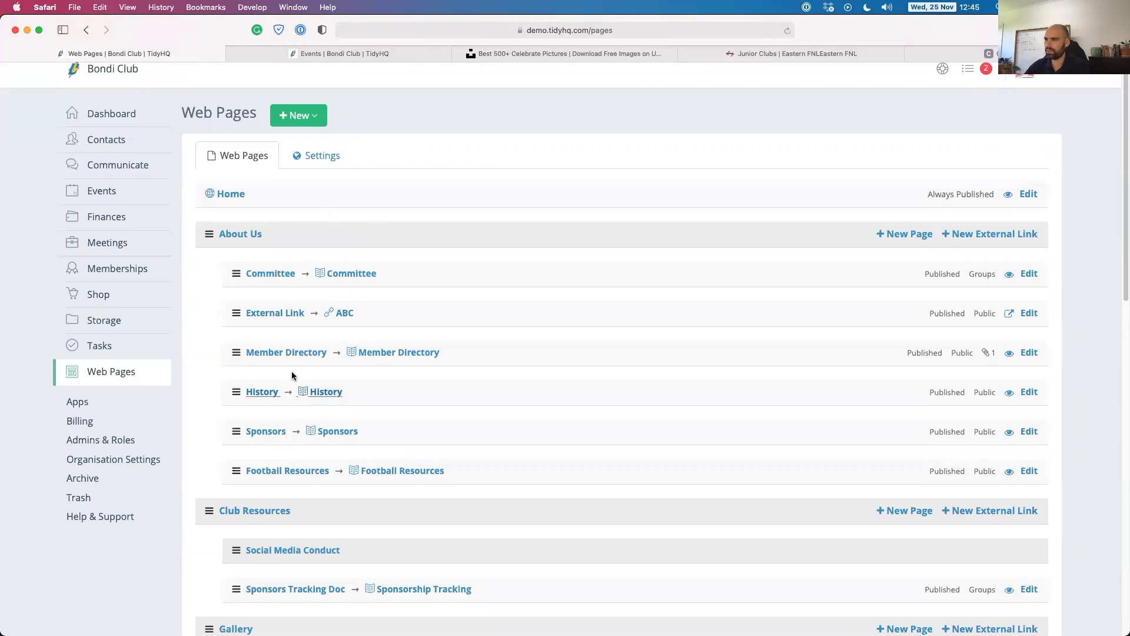
left_click_drag(236, 390, 236, 350)
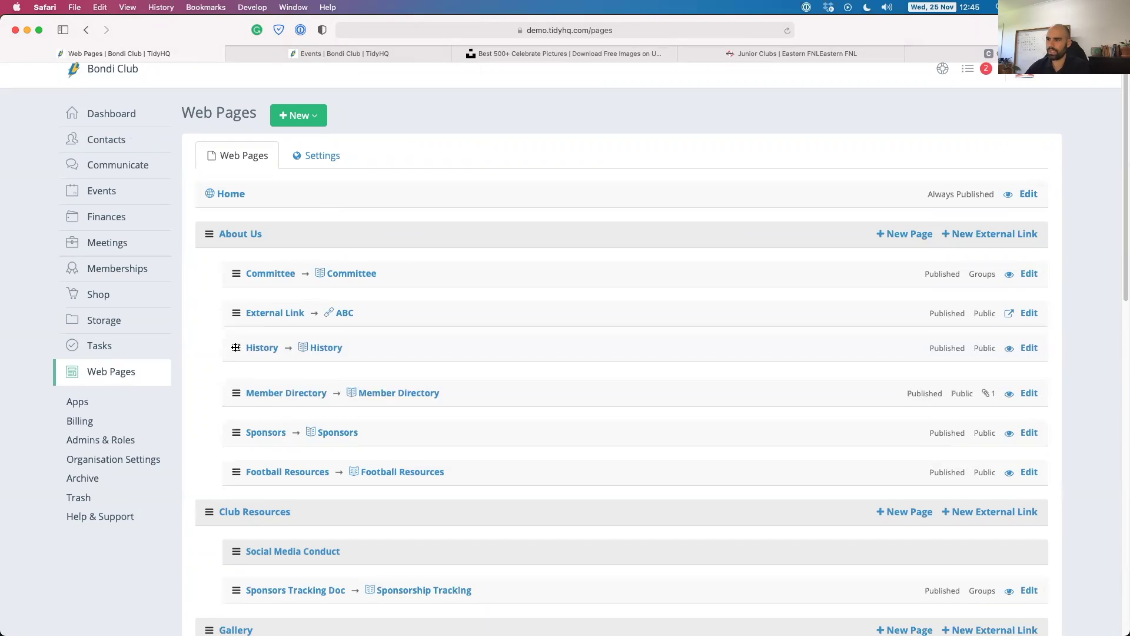
left_click_drag(238, 425, 237, 390)
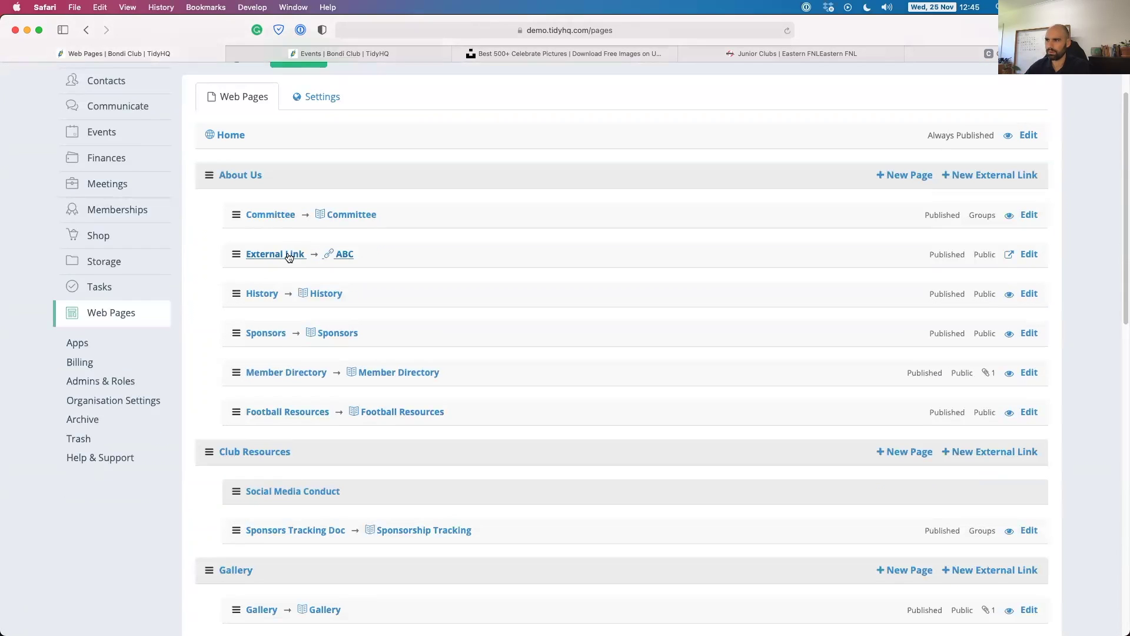
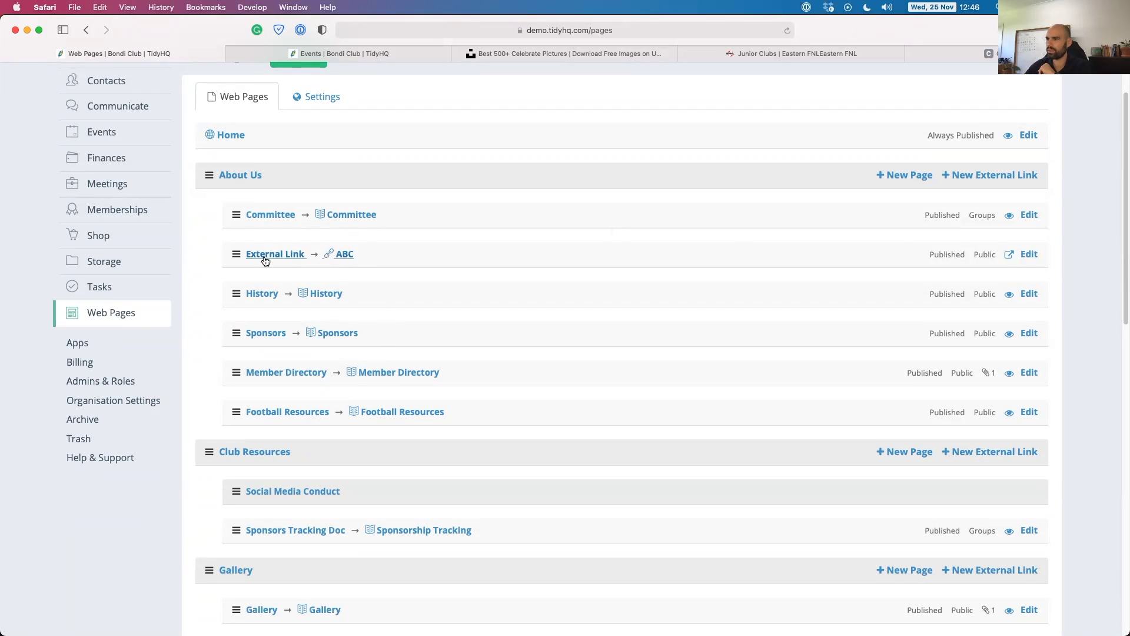
left_click(1029, 254)
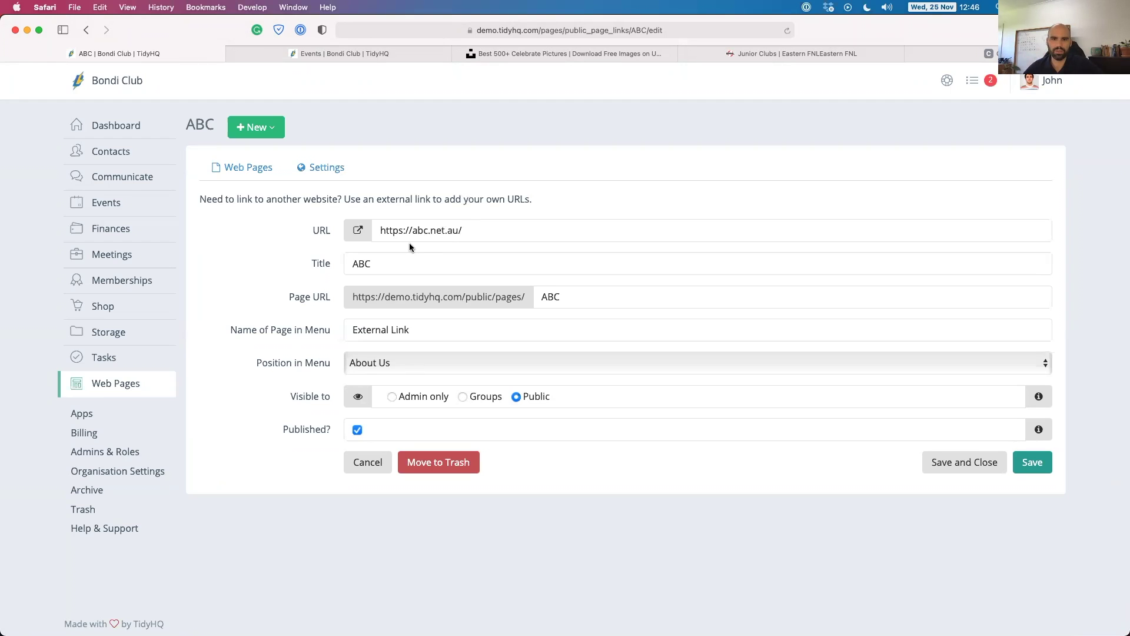
left_click(118, 84)
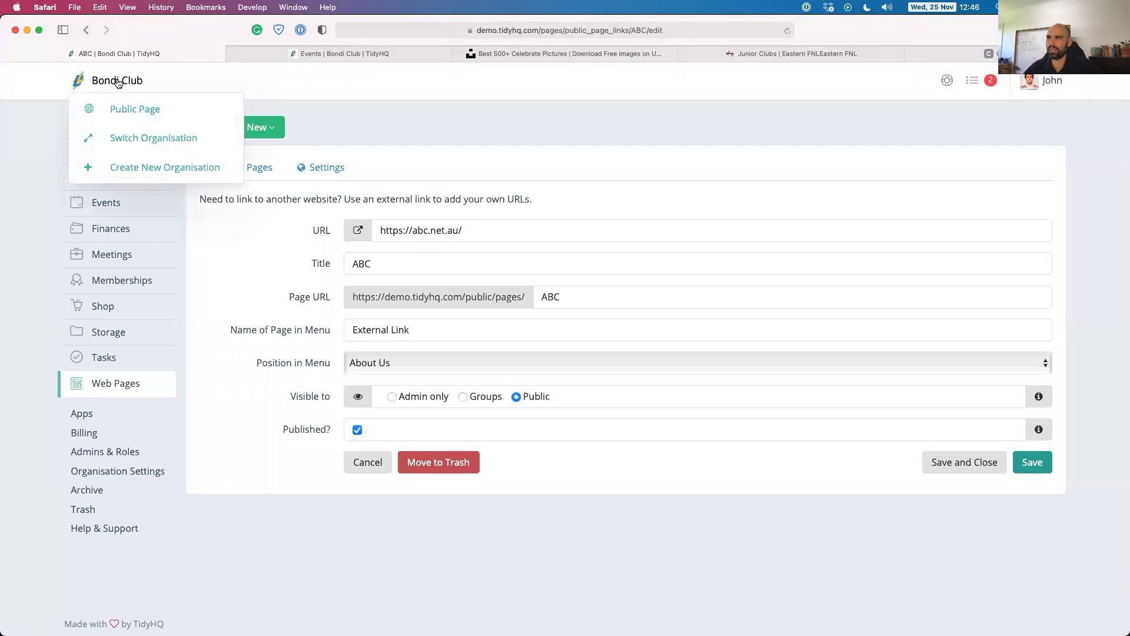
left_click(303, 54)
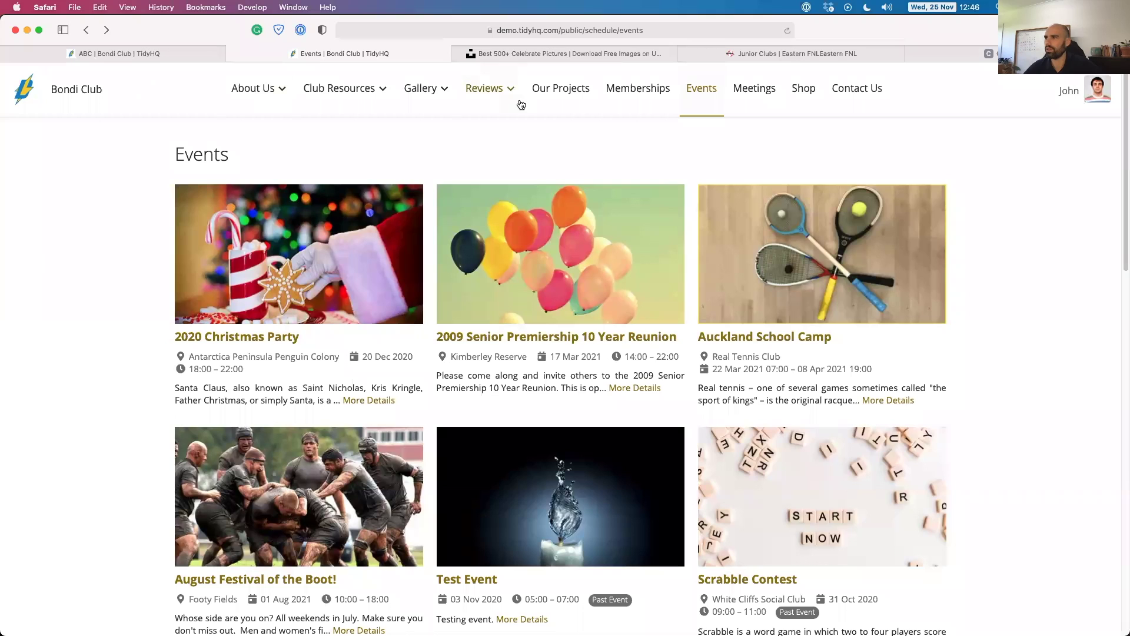
left_click(259, 88)
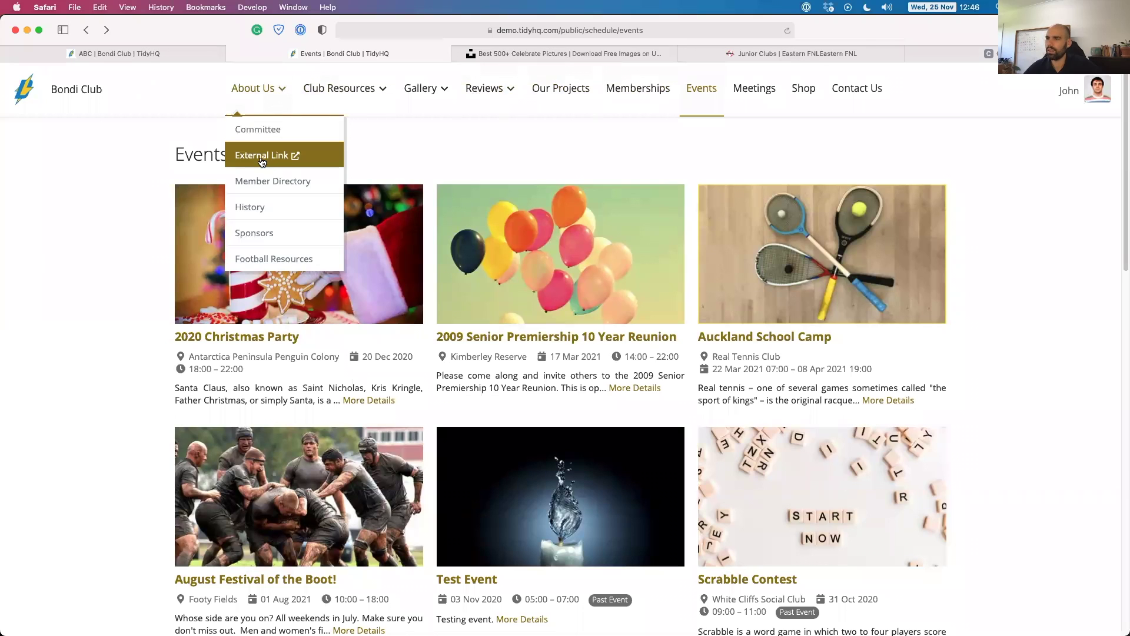
left_click(260, 156)
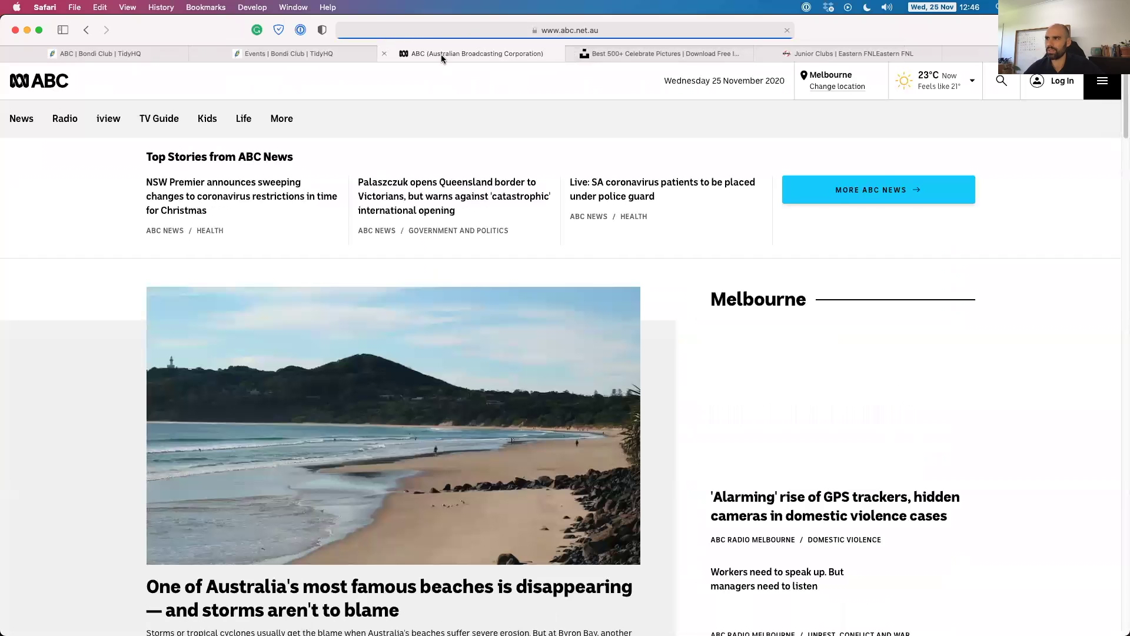
left_click(386, 54)
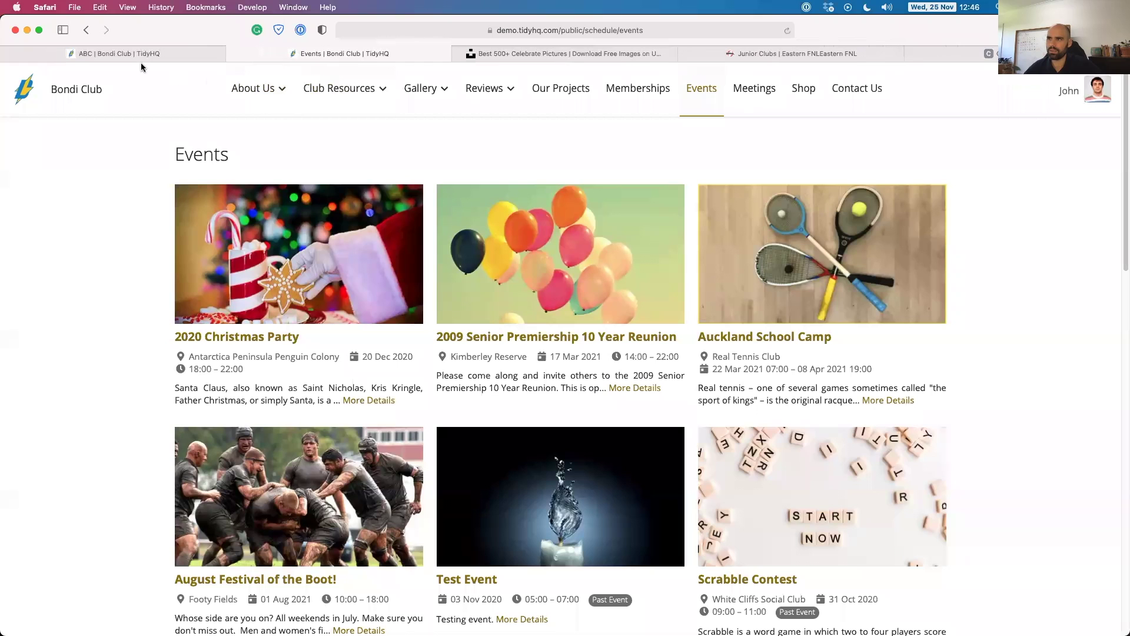
left_click(112, 53)
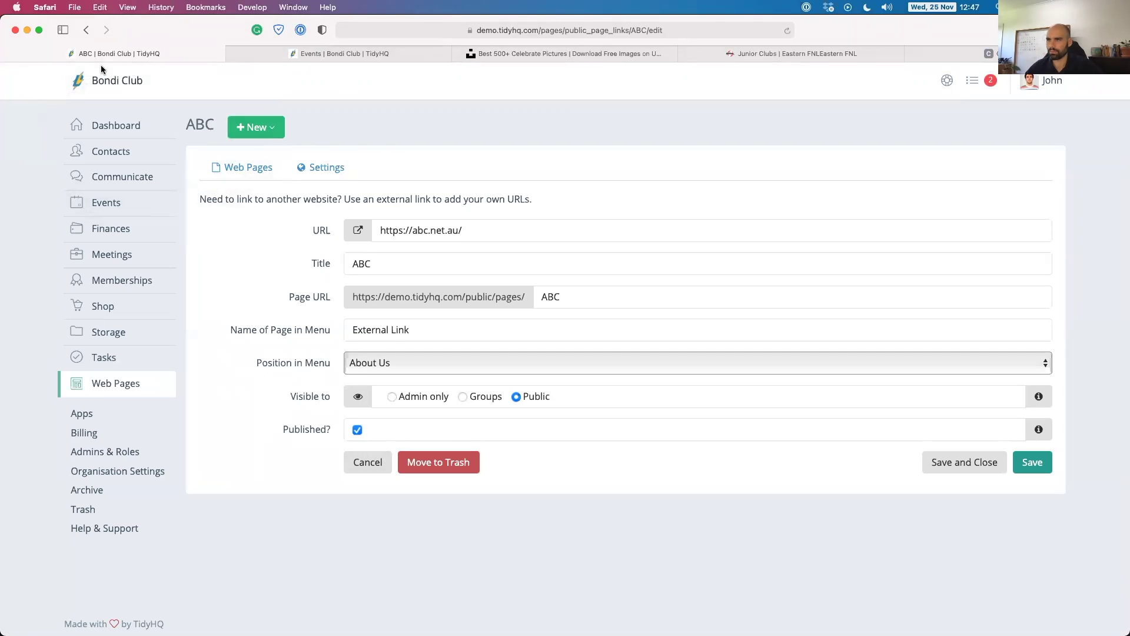
Return from the ABC link form to the Web Pages list and open its website Settings.
left_click(82, 31)
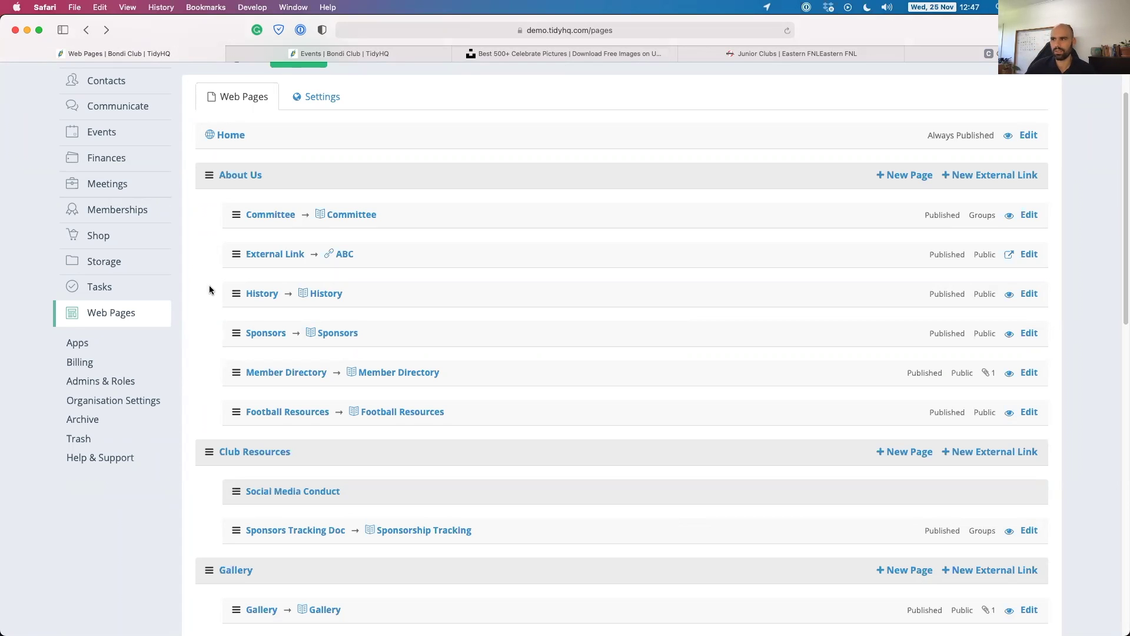
left_click(322, 93)
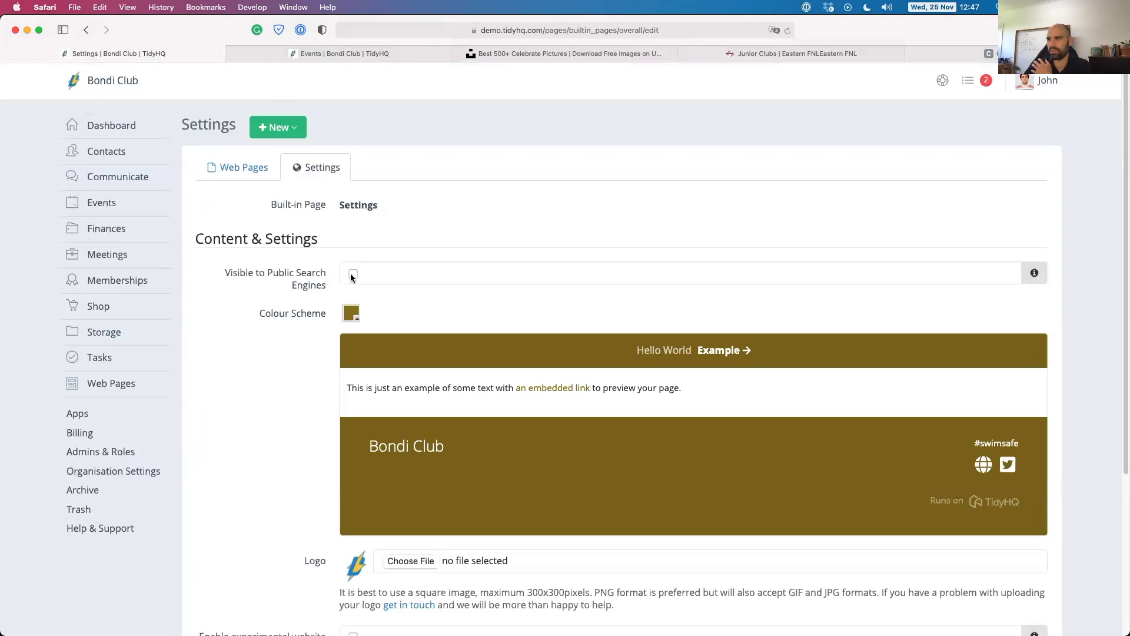
Scroll through the website Settings options for colour scheme, logo and taglines, then back up.
scroll(285, 399, "down", 3)
scroll(283, 403, "down", 1)
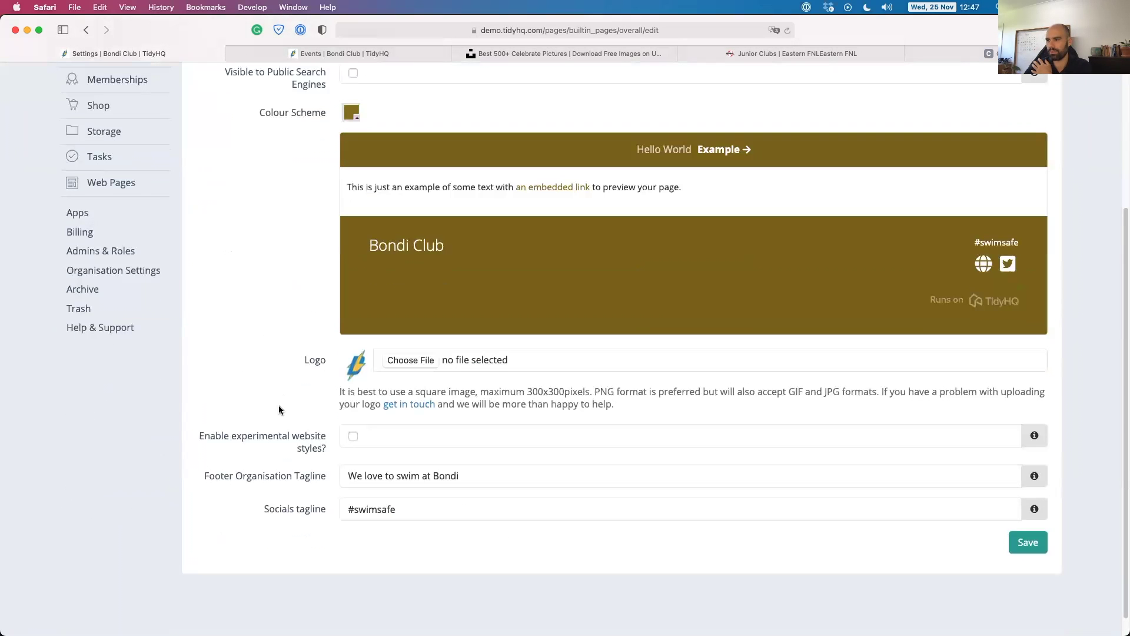
scroll(267, 406, "up", 4)
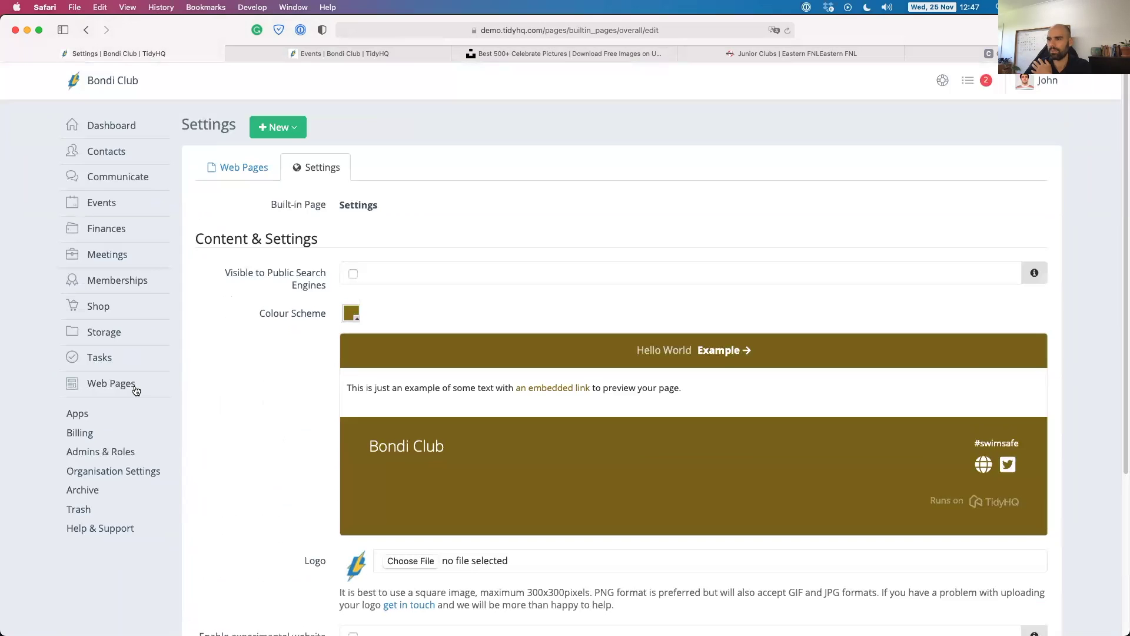
Open the installed Custom Web Domain app from Apps, view its settings, and return to its page.
left_click(77, 413)
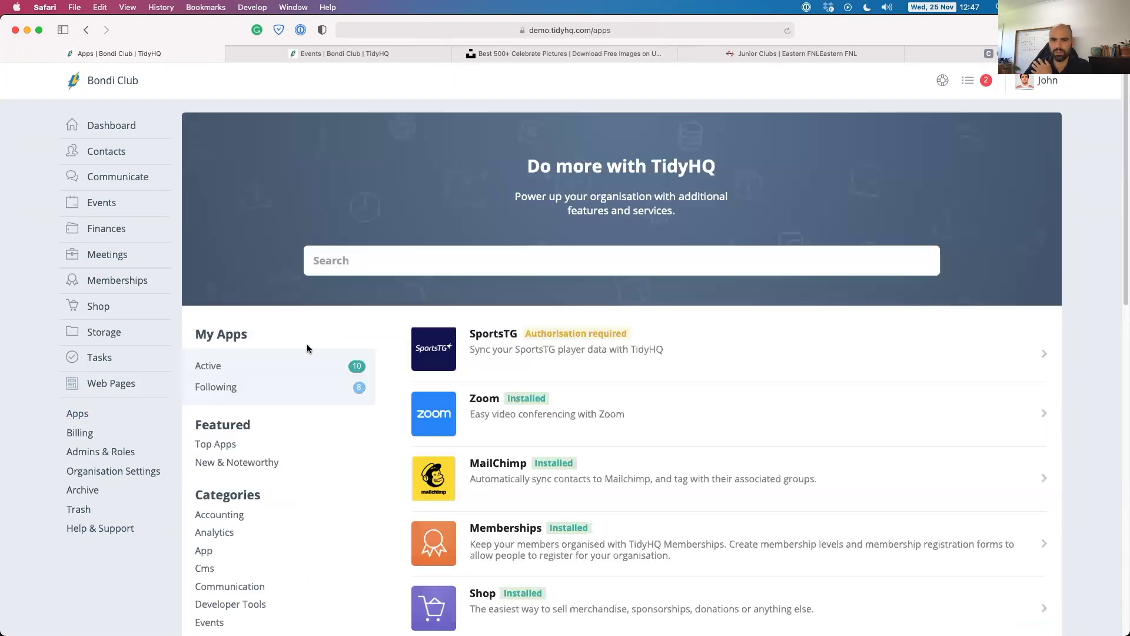
scroll(621, 466, "down", 5)
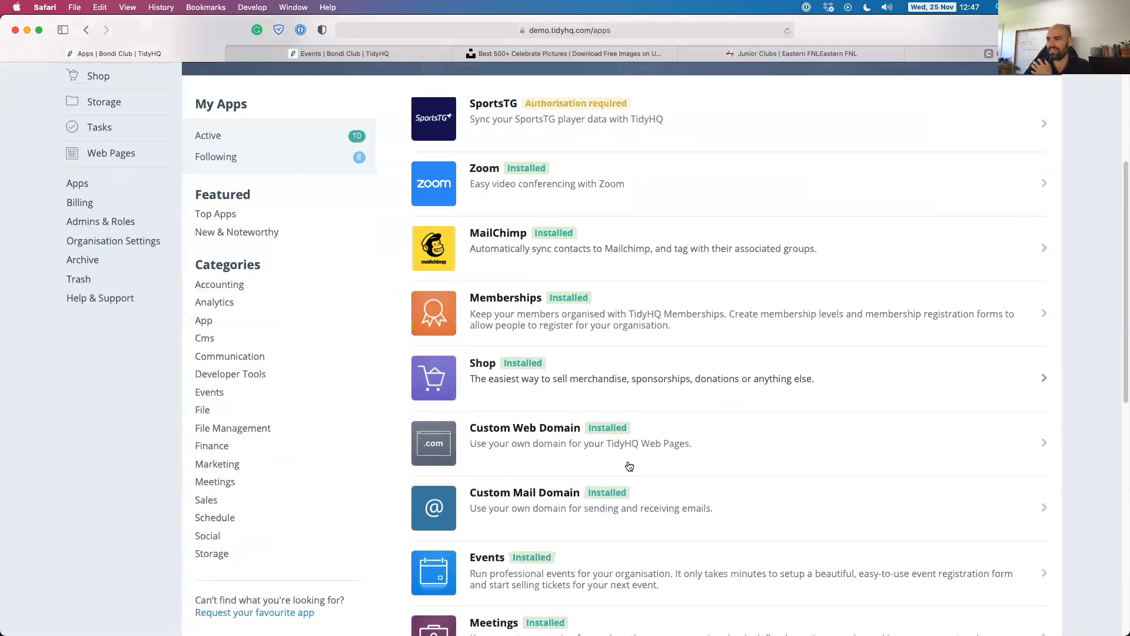
scroll(628, 465, "down", 2)
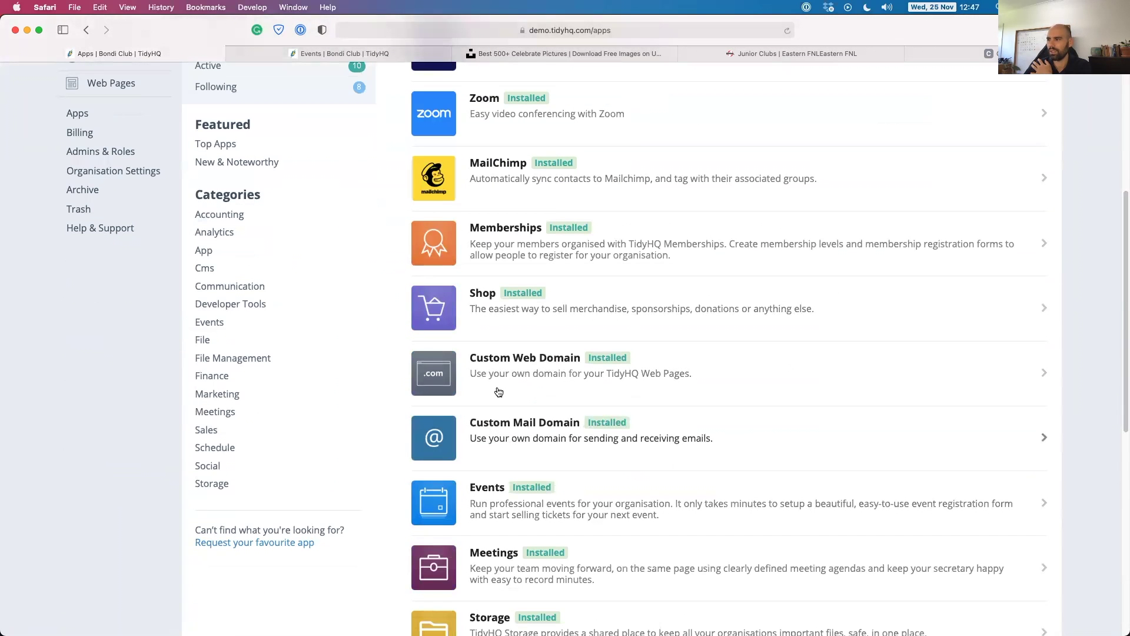
left_click(502, 362)
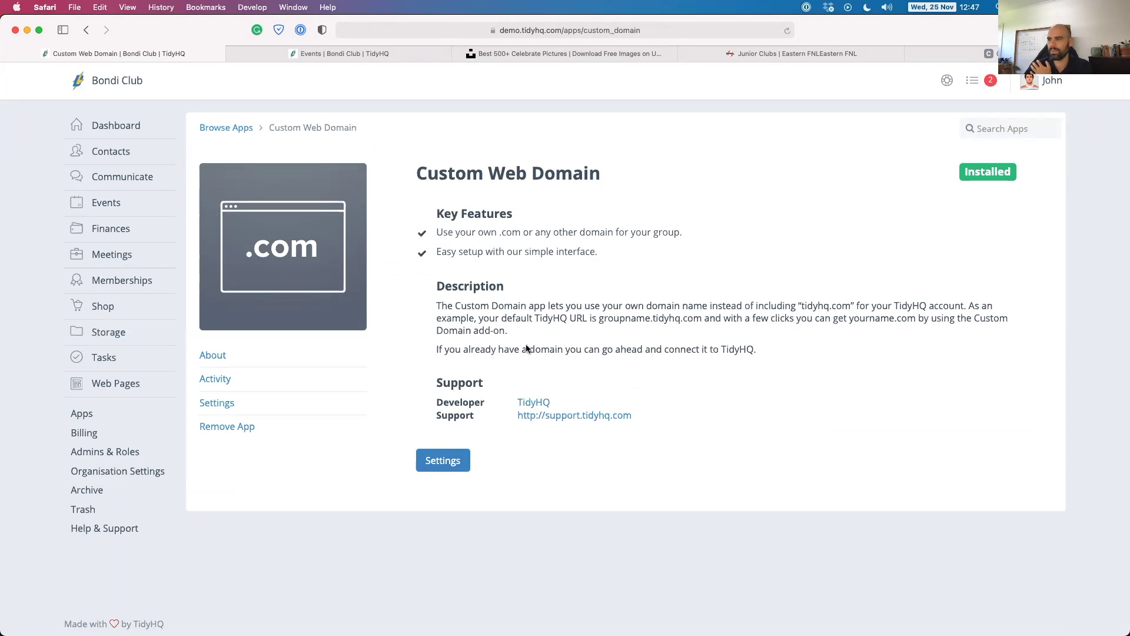
left_click(454, 459)
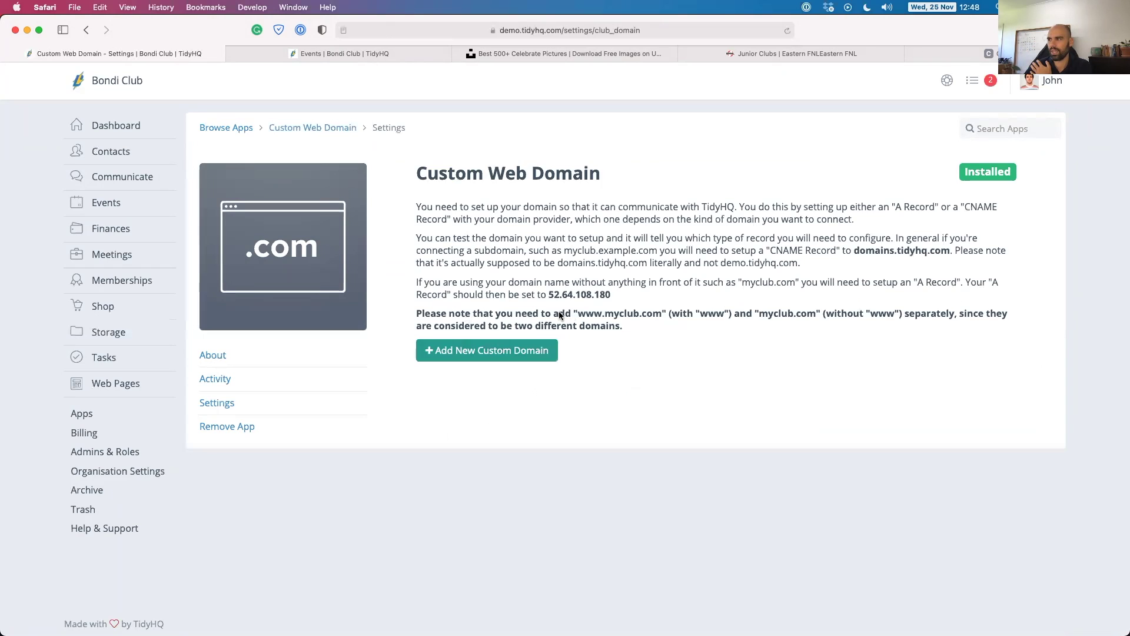
left_click(86, 30)
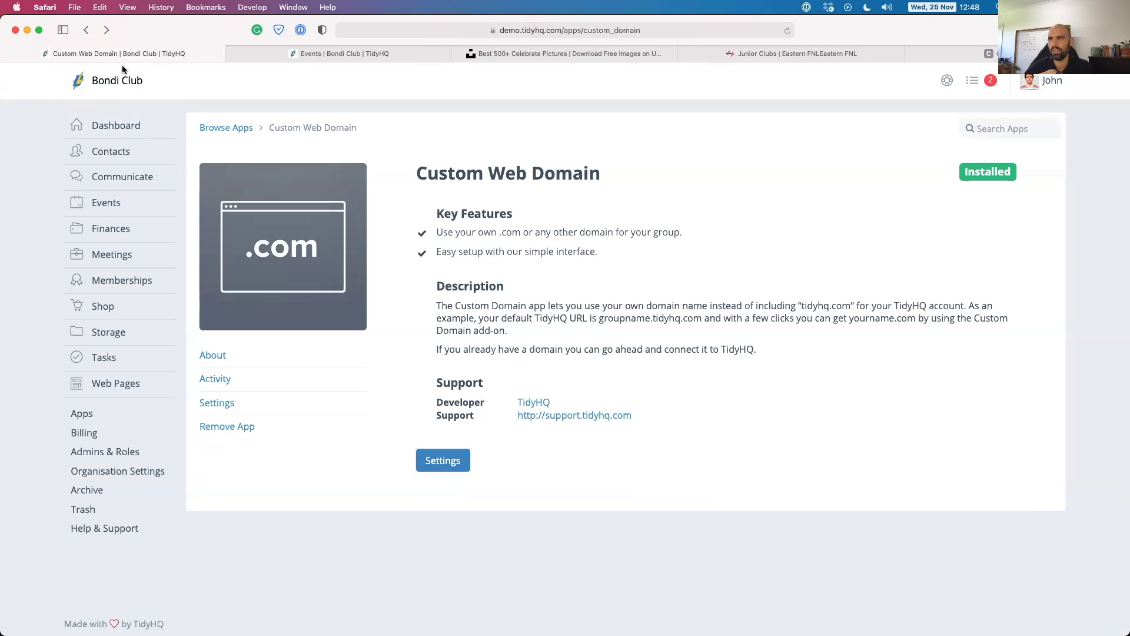
mouse_move(90, 383)
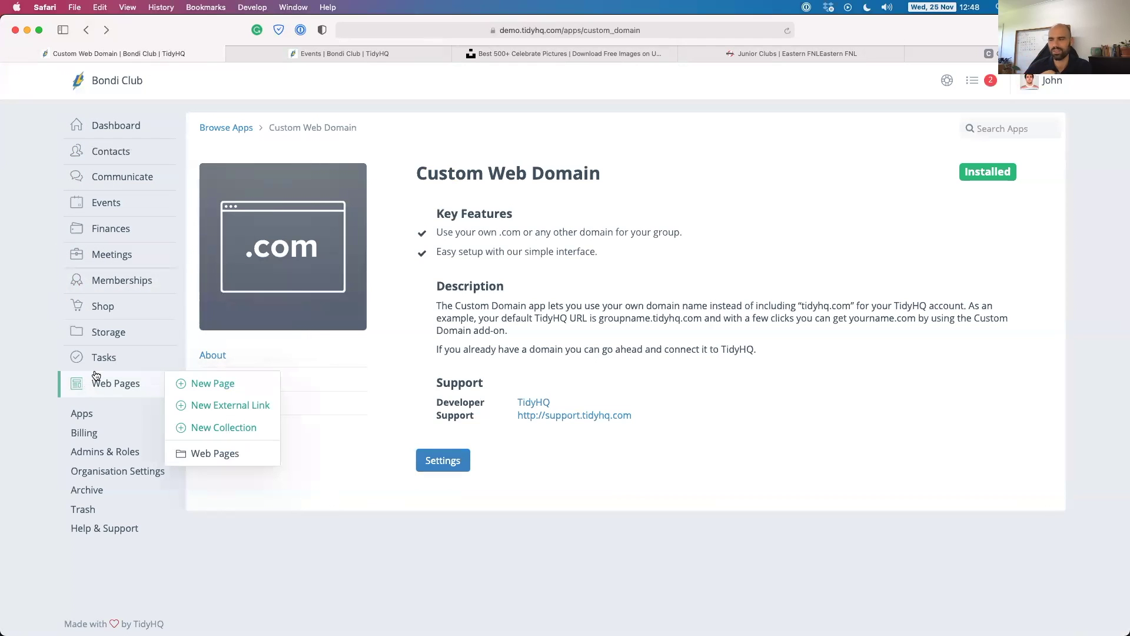
Go via Web Pages to the Tasks area showing My Tasks.
left_click(116, 384)
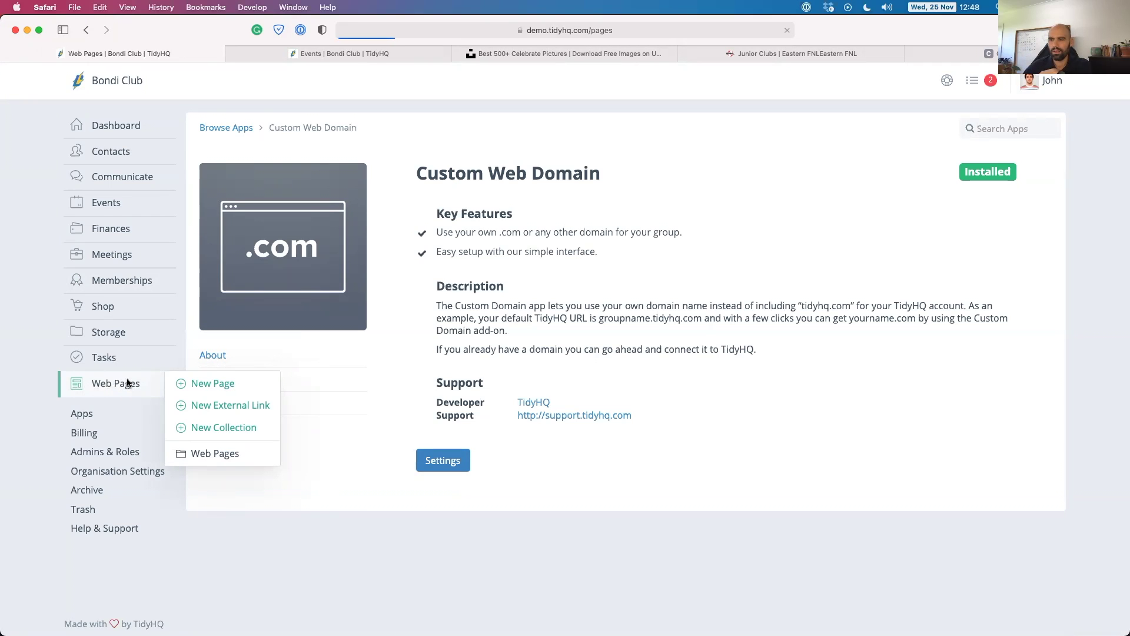
mouse_move(92, 359)
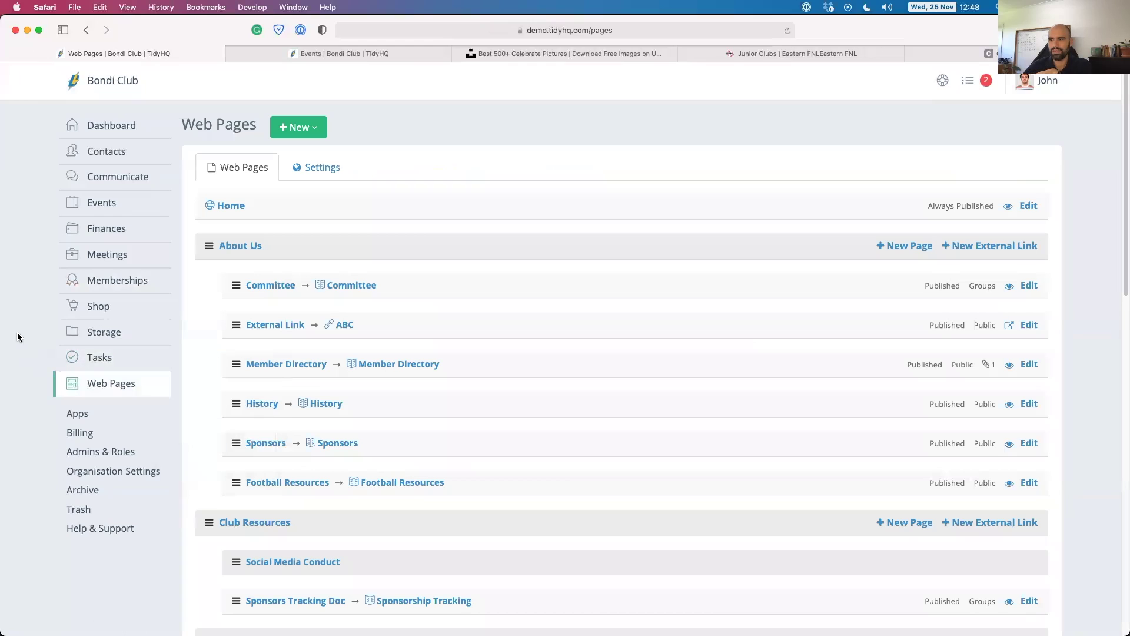
left_click(106, 355)
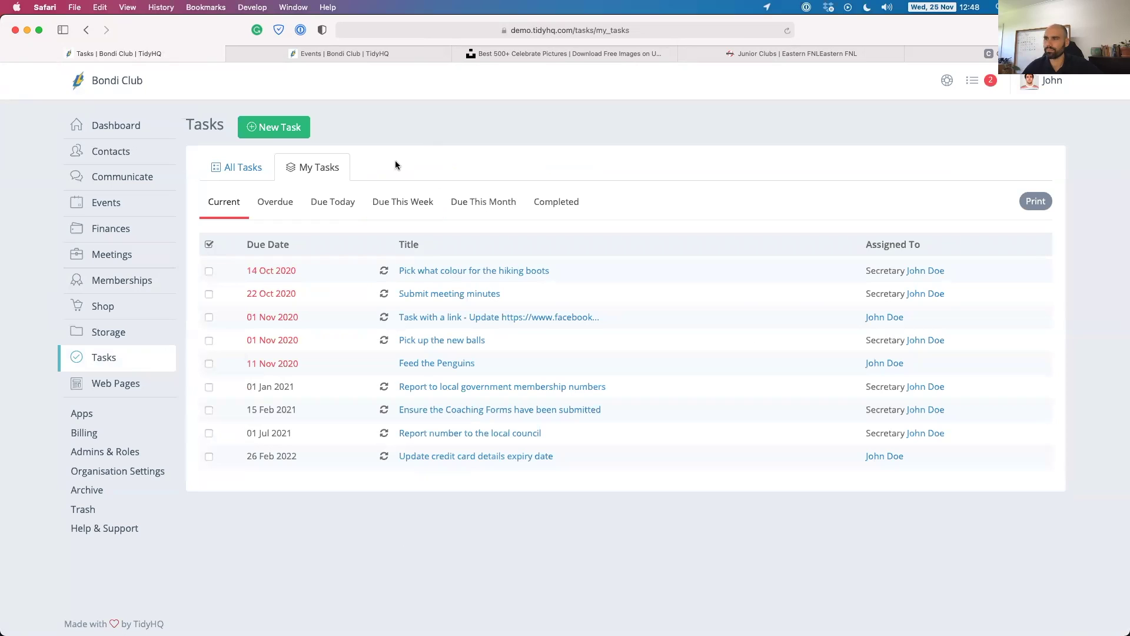
Switch to the All Tasks view and scroll through the current tasks and their assignees.
left_click(245, 169)
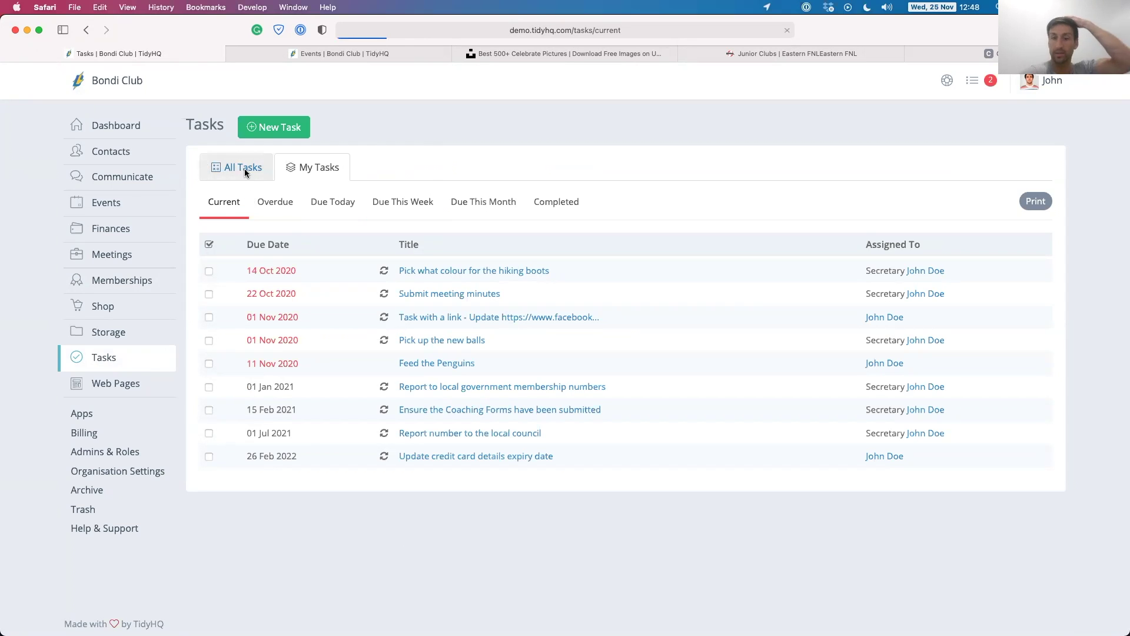
left_click(355, 167)
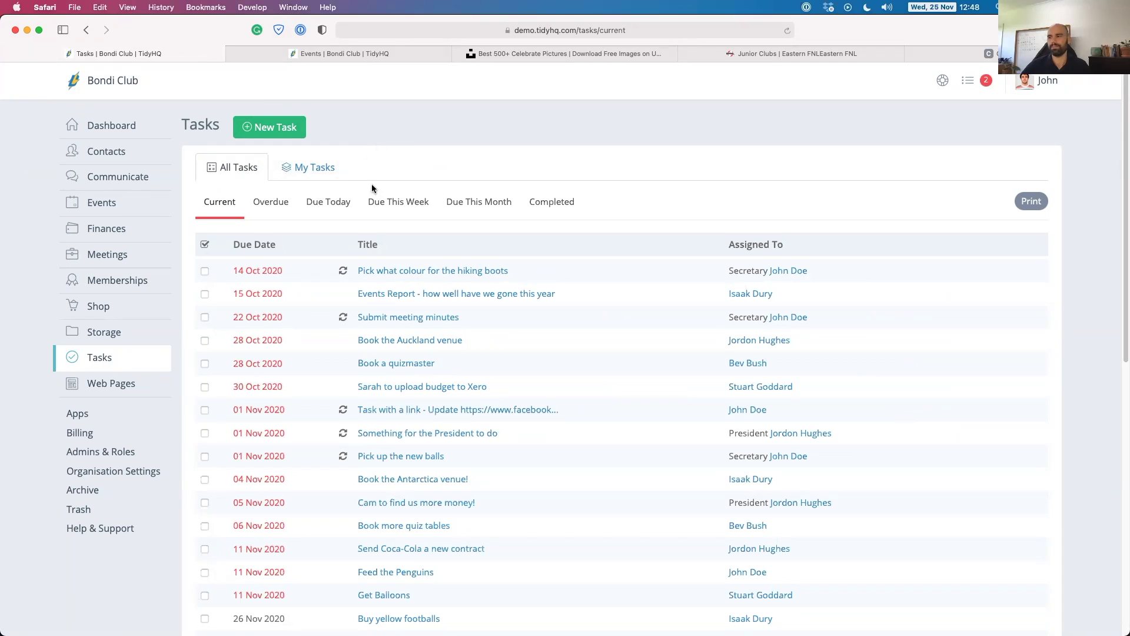
scroll(338, 306, "down", 4)
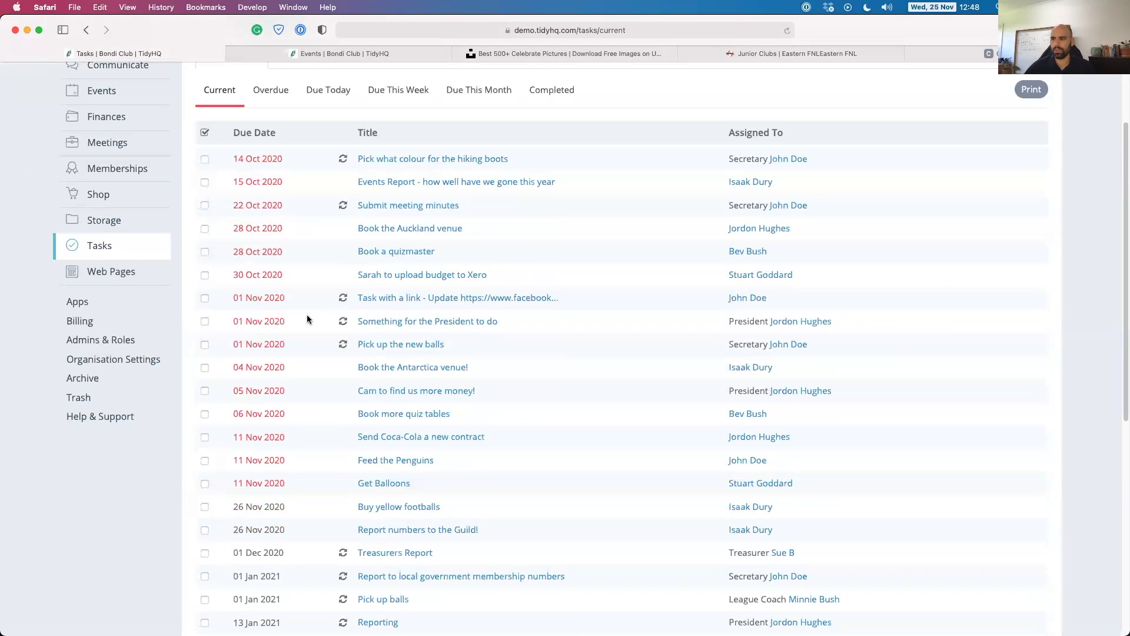
scroll(307, 319, "up", 4)
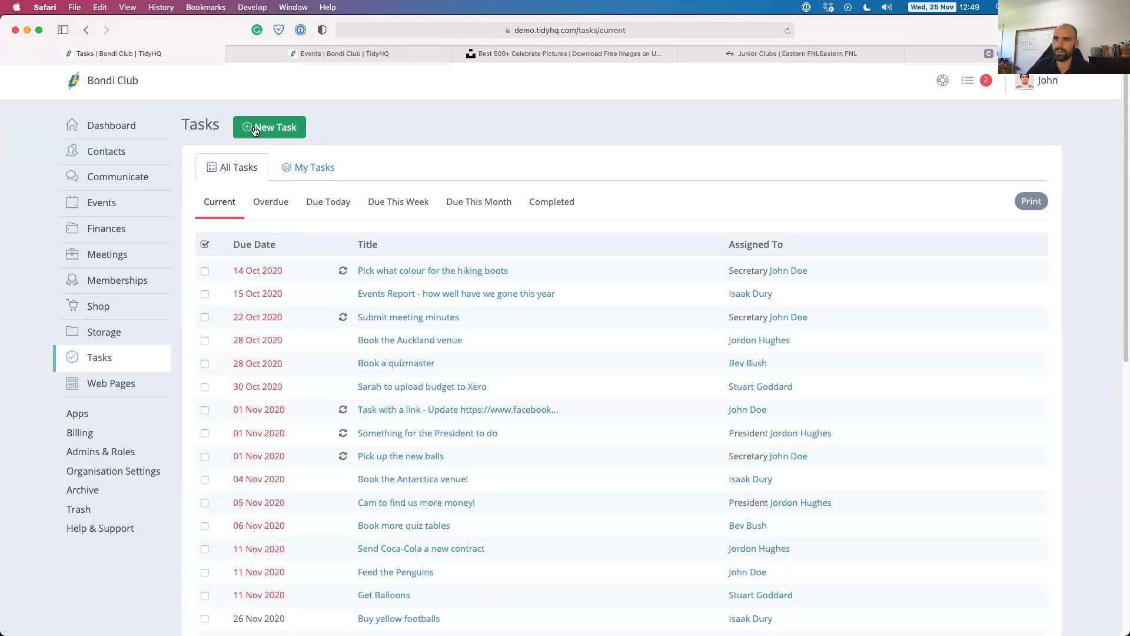
mouse_move(105, 204)
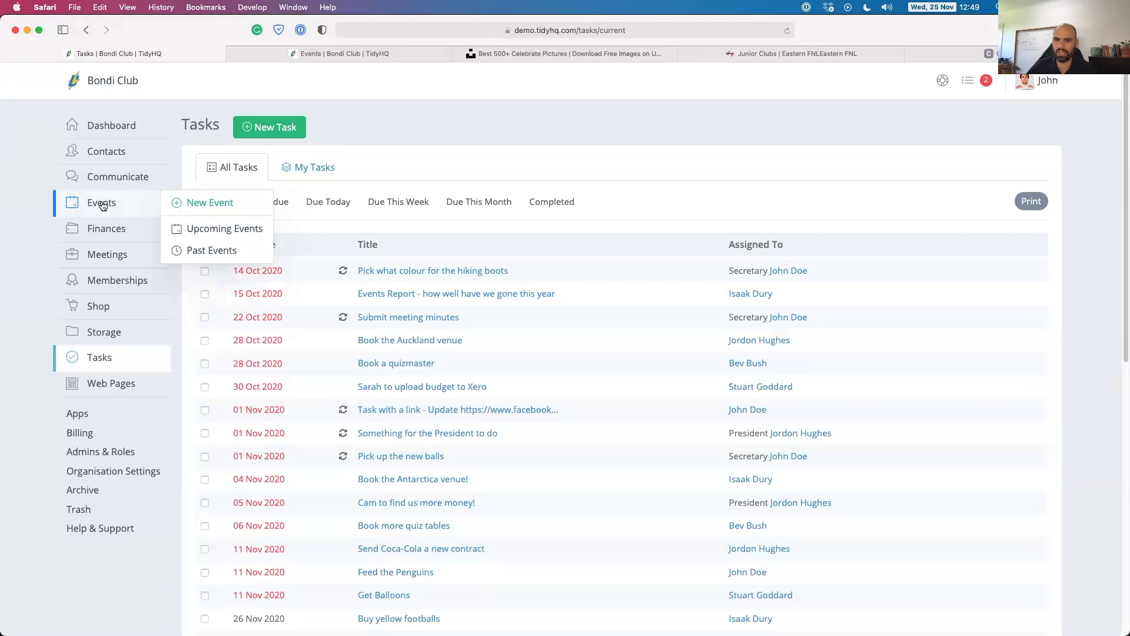
Start a new task and change its assignee to the Secretary role.
left_click(290, 131)
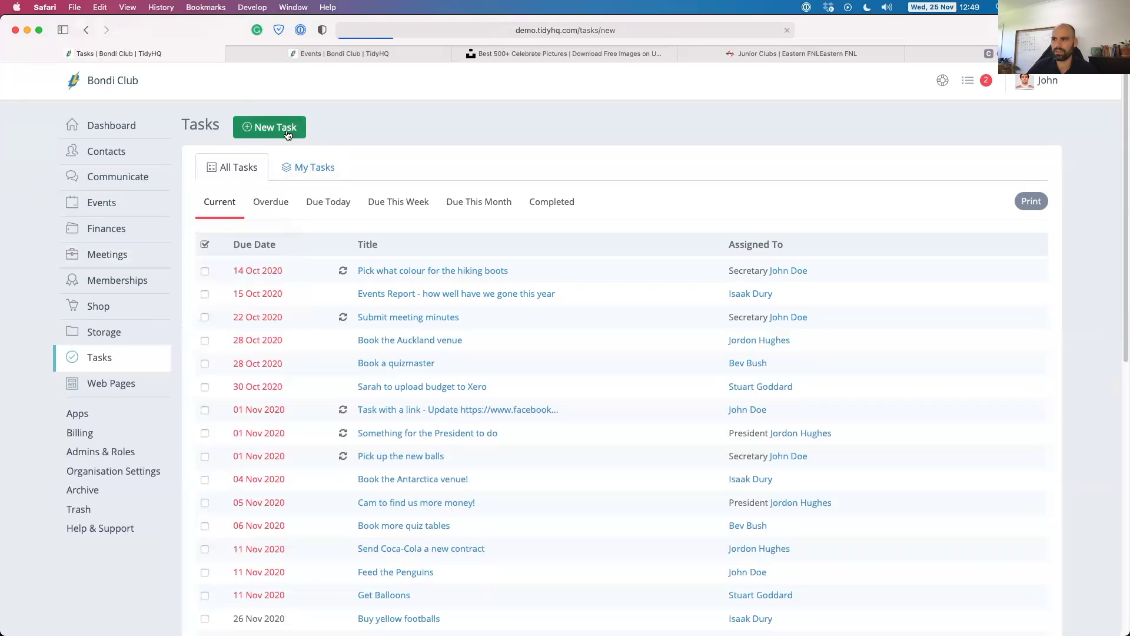
left_click_drag(502, 213, 452, 212)
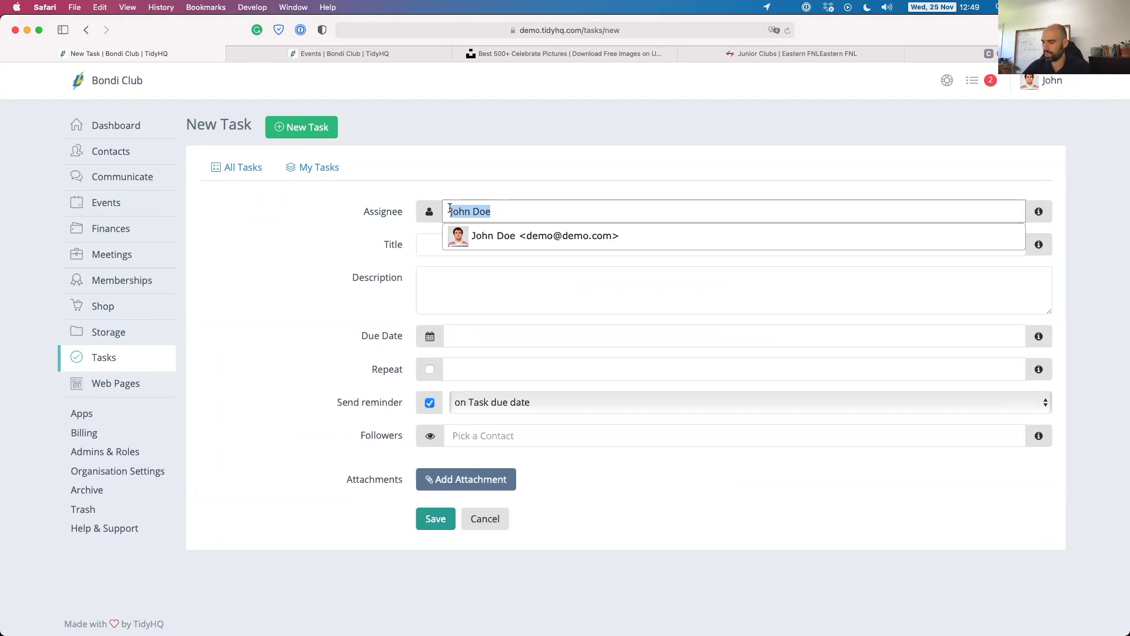
type("Secreat")
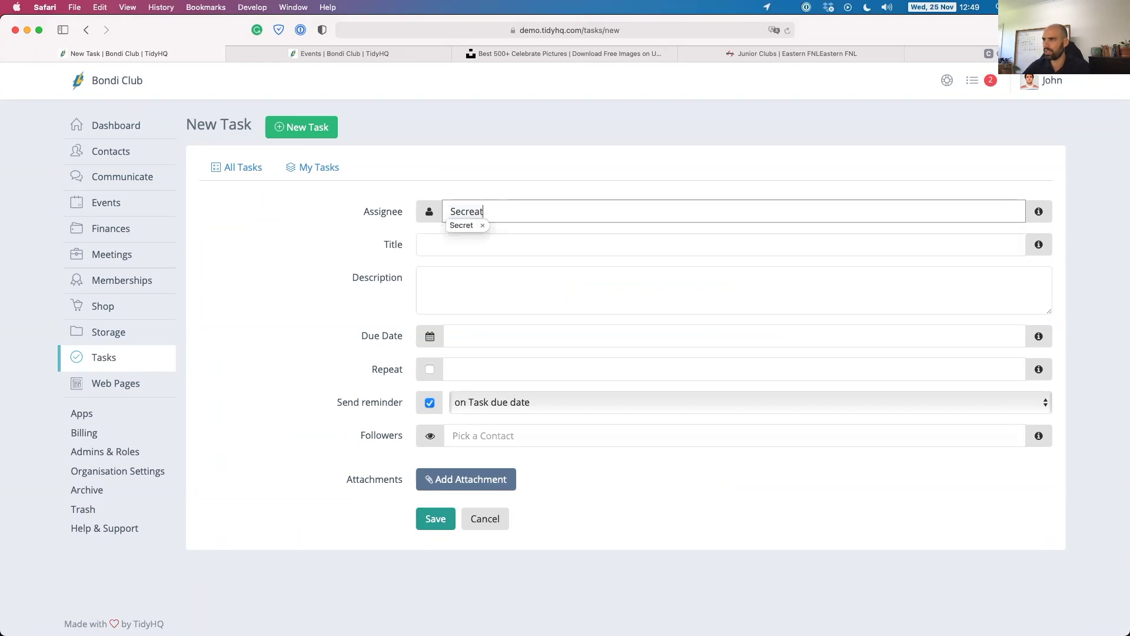
key("BackSpace")
key("BackSpace")
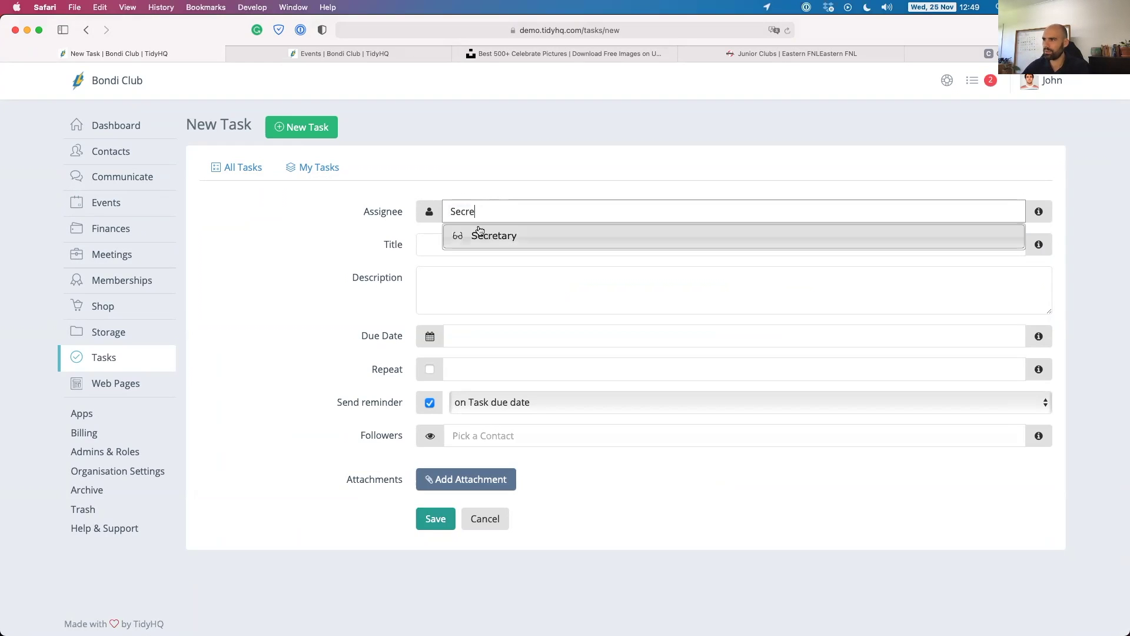
left_click(490, 230)
Title it 'Report numbers to the League' with description 'These are the participation numbers'.
left_click(435, 244)
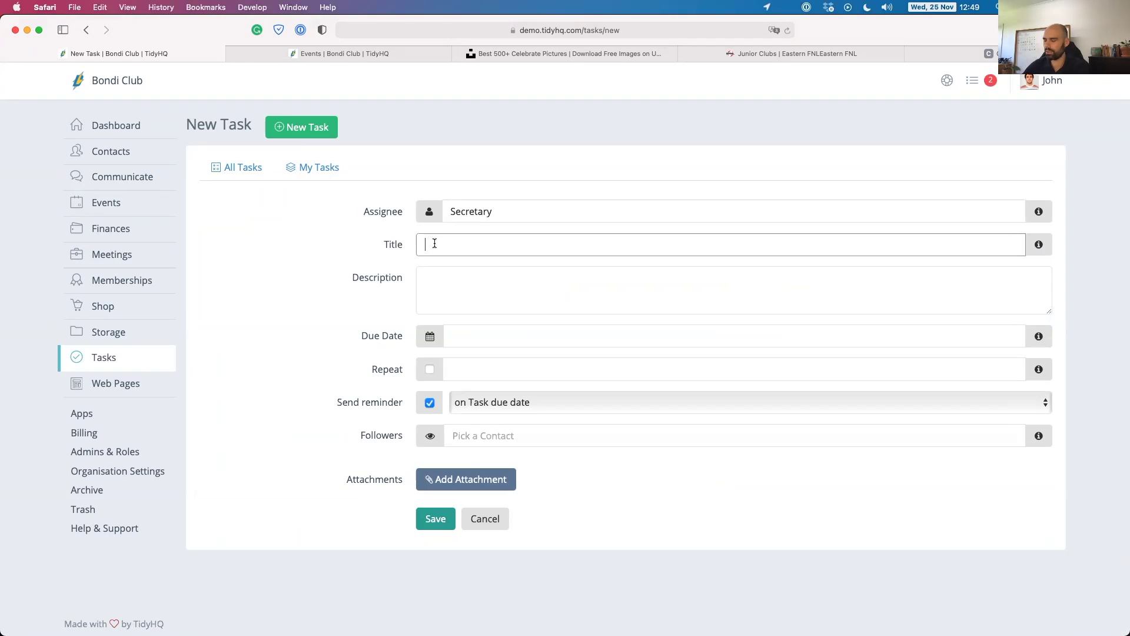
type("Report")
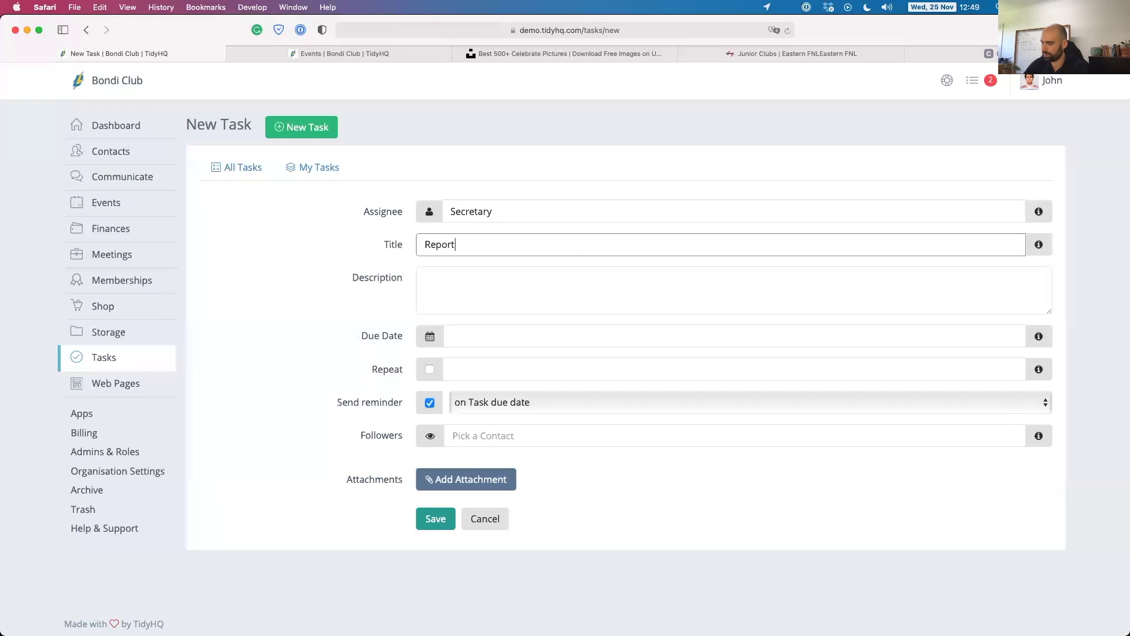
type(" numbers to the ")
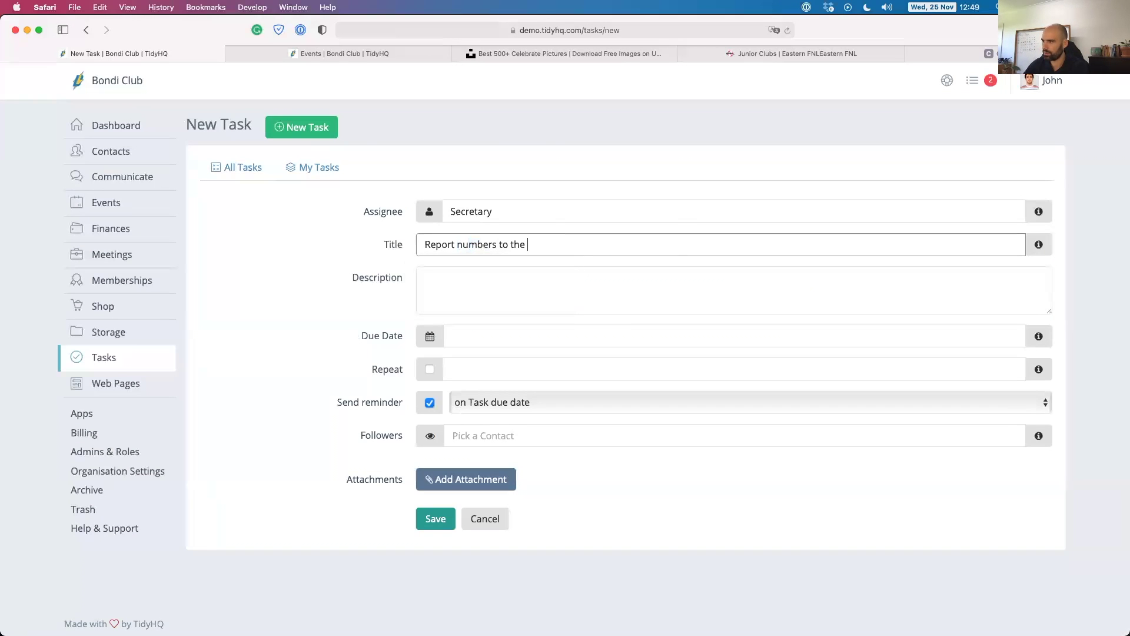
type("Legue")
left_click(539, 244)
type("ague")
left_click(449, 291)
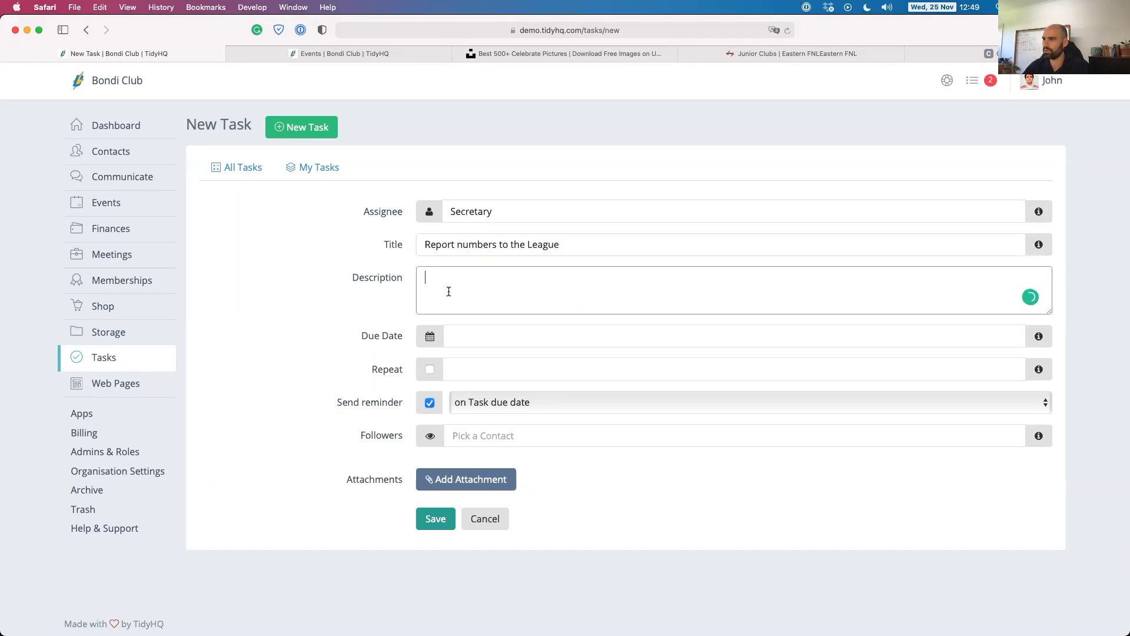
type("These are the ")
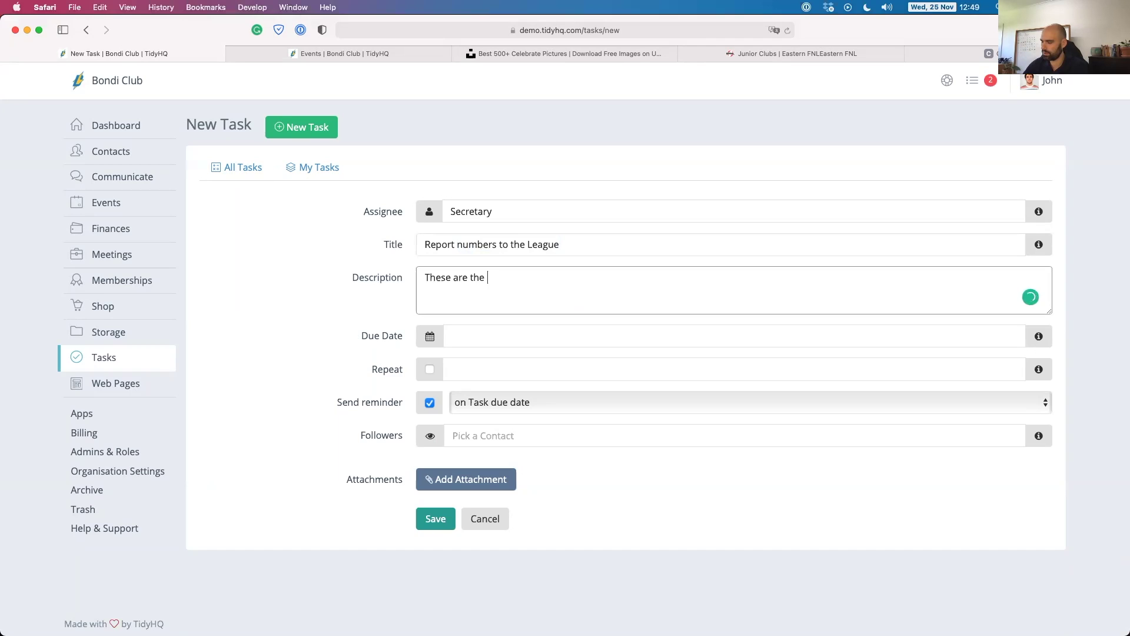
type("participation numbers")
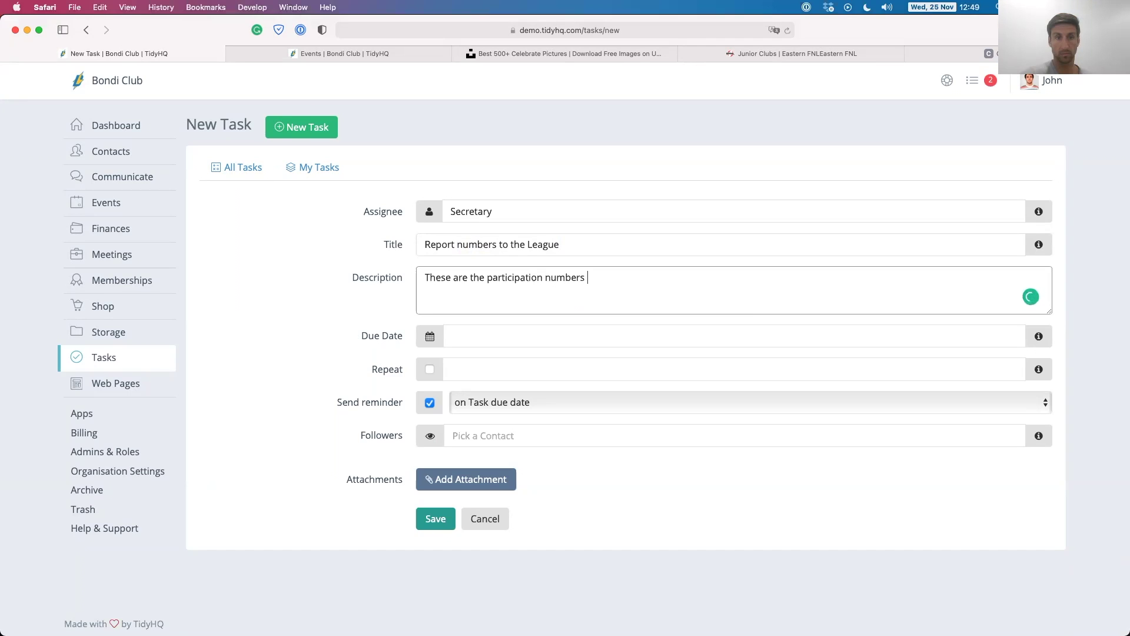
Set the due date to 30 Nov 2020 and make the task repeat yearly.
left_click(495, 338)
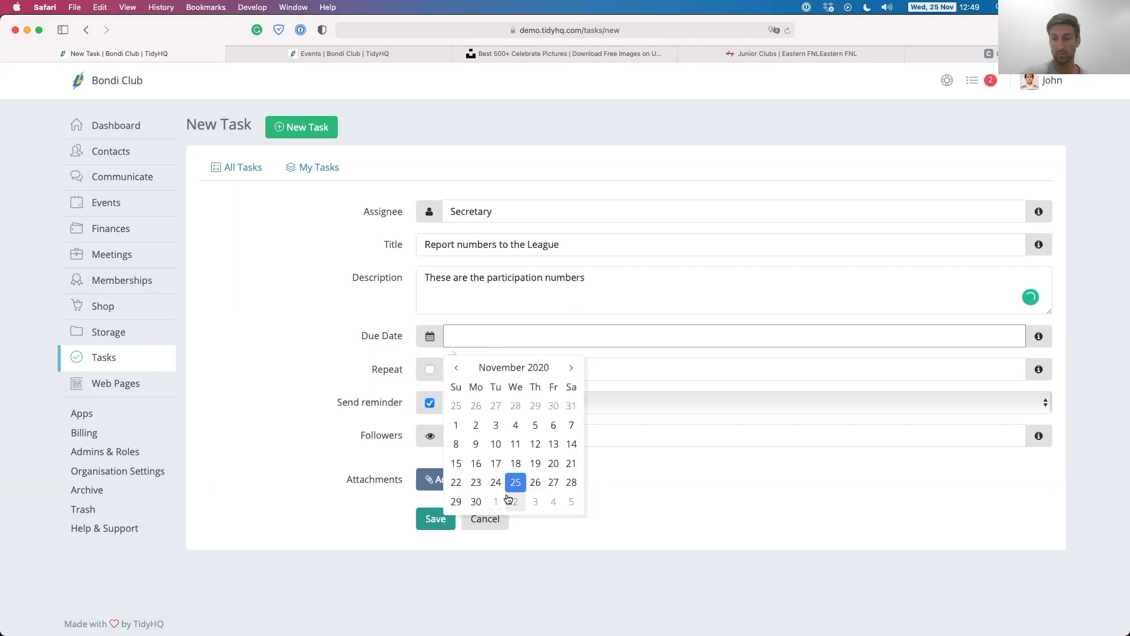
left_click(476, 502)
left_click(430, 369)
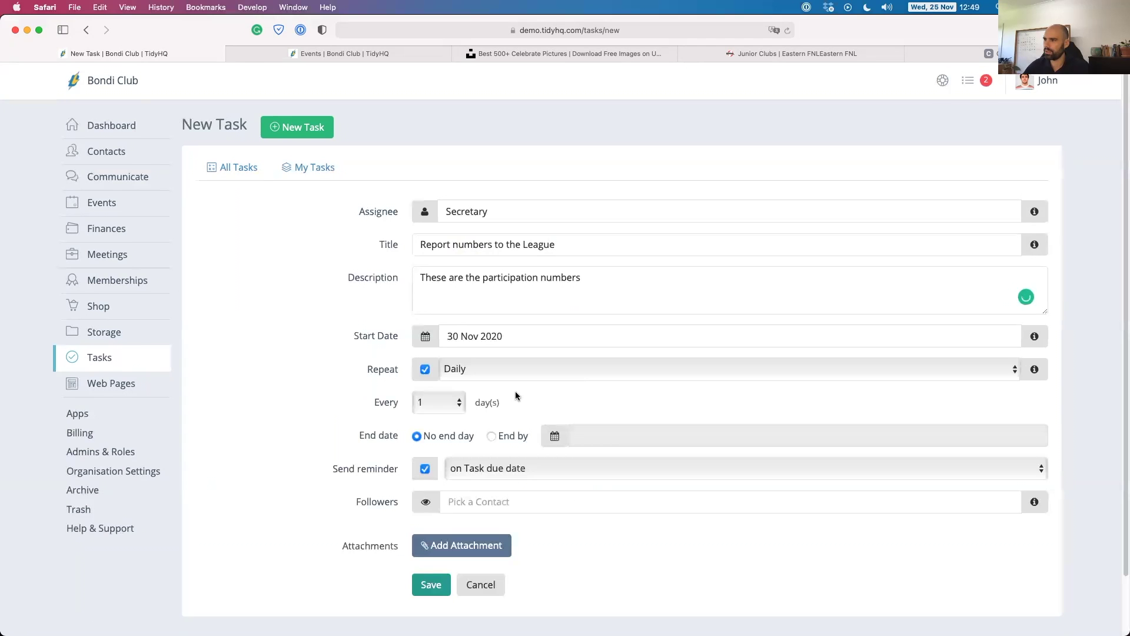
left_click(477, 361)
left_click(459, 396)
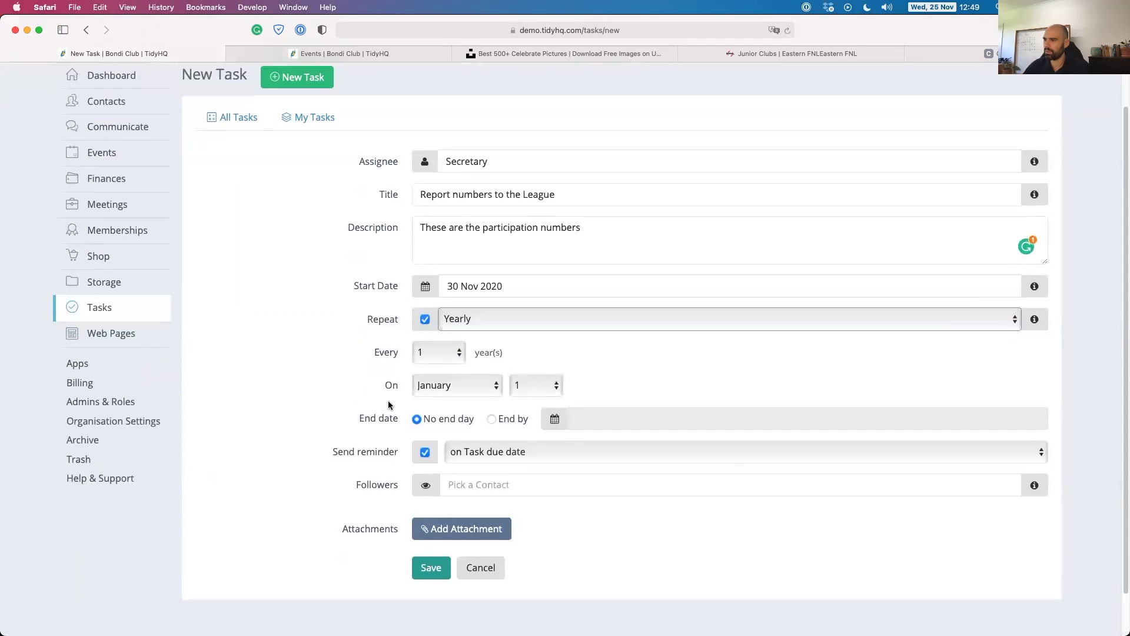
scroll(389, 400, "down", 3)
Set the yearly repeat to November 30 with a 5-days-before reminder, and save the task.
left_click(447, 337)
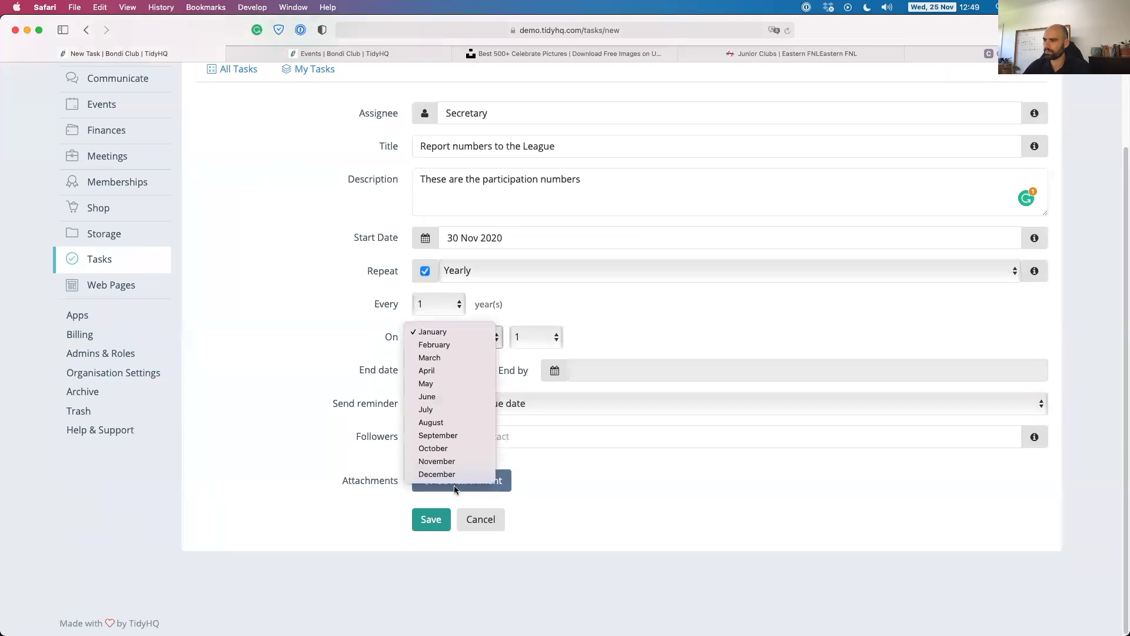
left_click(445, 466)
left_click(536, 336)
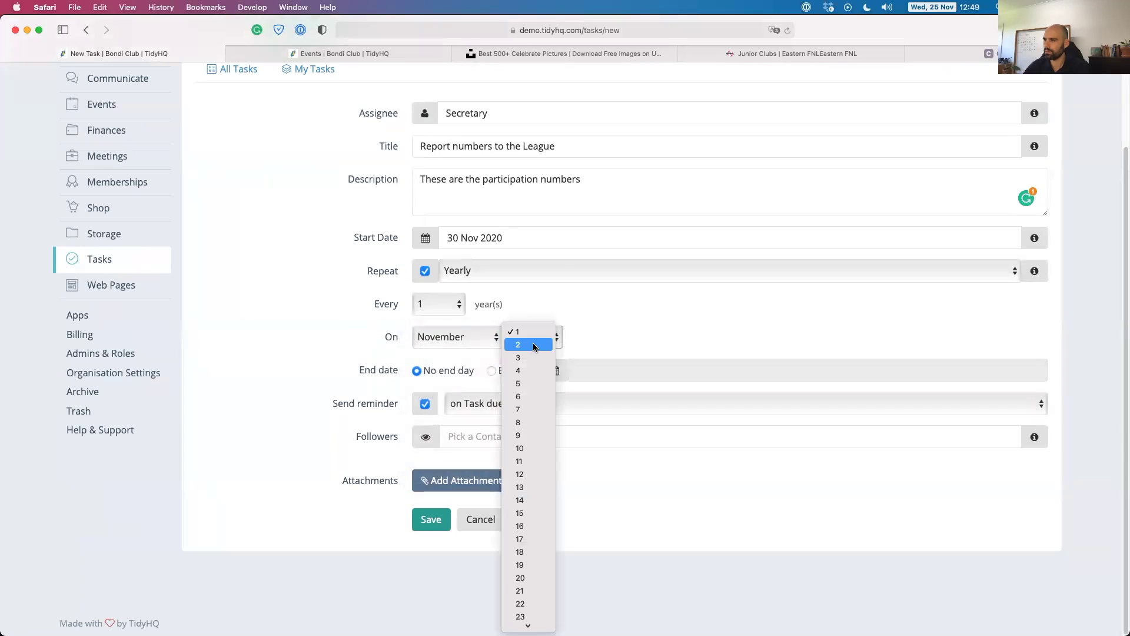
left_click(529, 606)
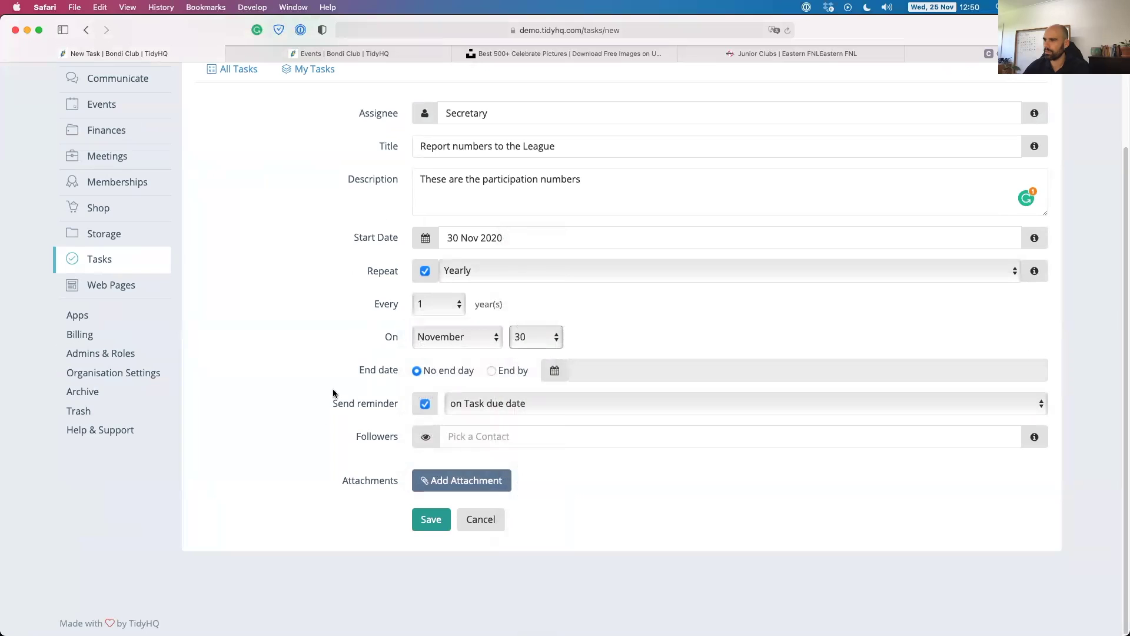
left_click(479, 410)
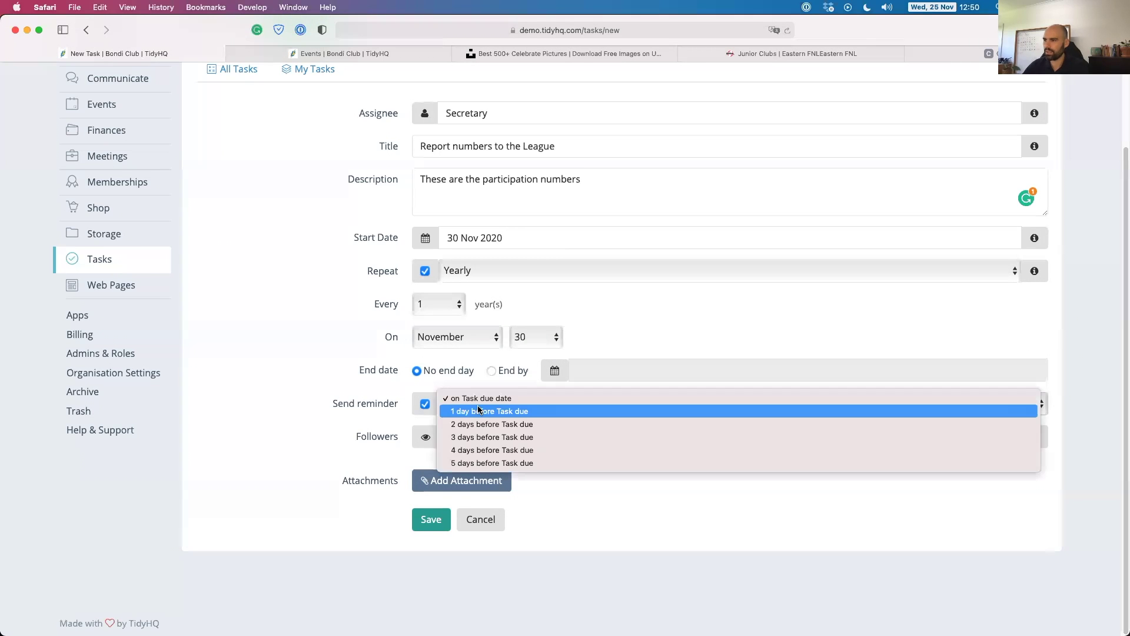
left_click(479, 464)
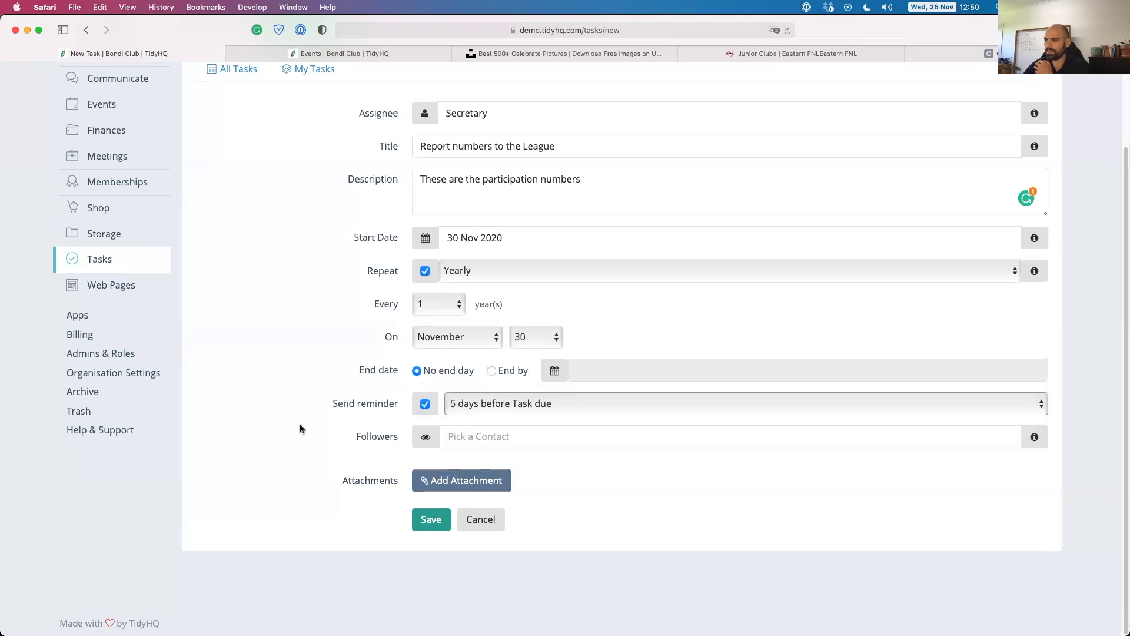
left_click(431, 521)
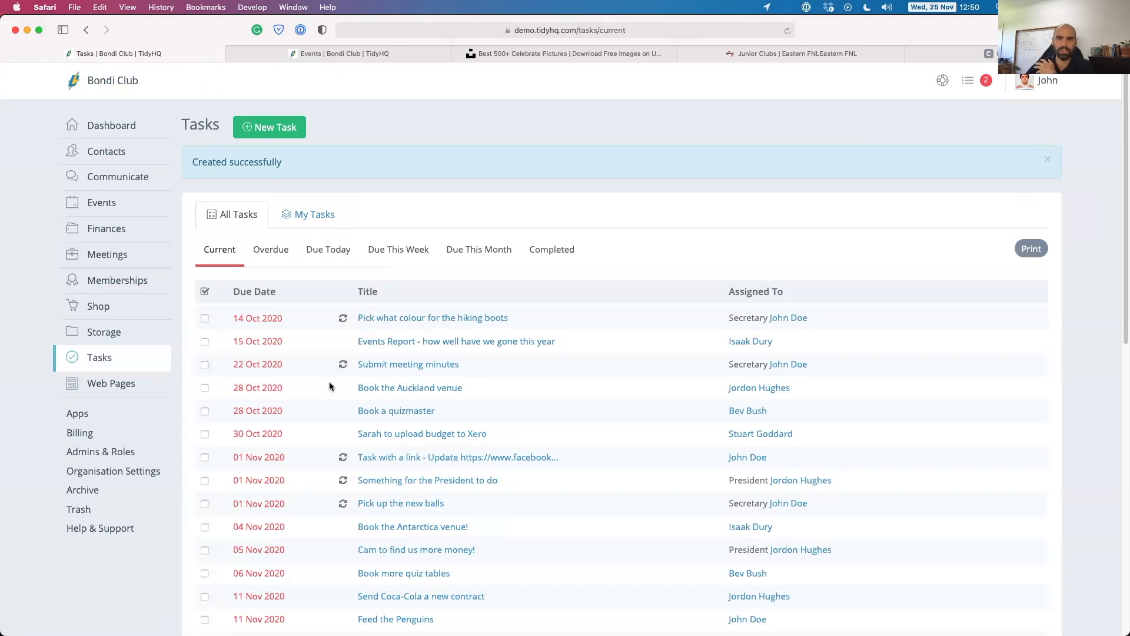
Mark the six October tasks (14, 15, 22, two on 28, 30 Oct) as complete.
left_click(204, 318)
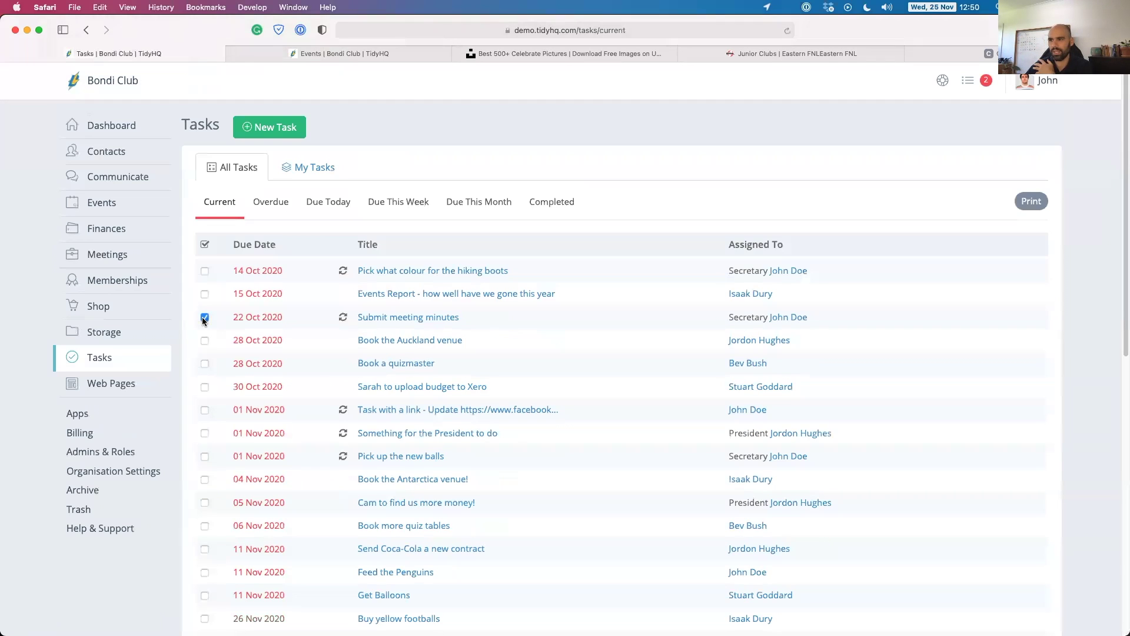
left_click(204, 293)
left_click(204, 271)
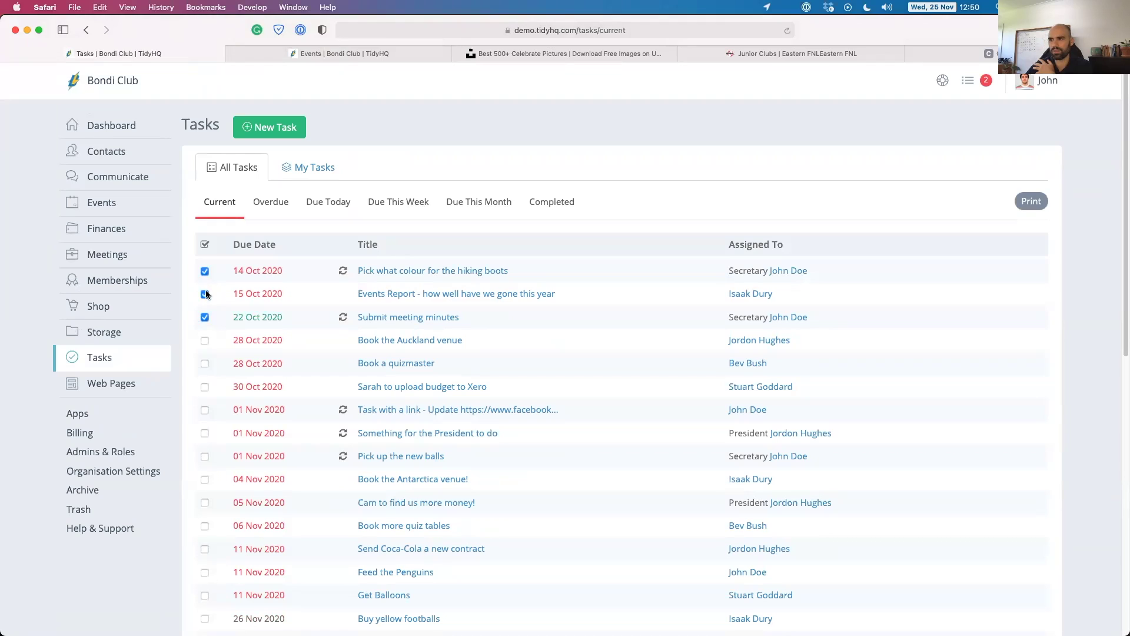
left_click(204, 340)
left_click(204, 363)
left_click(204, 386)
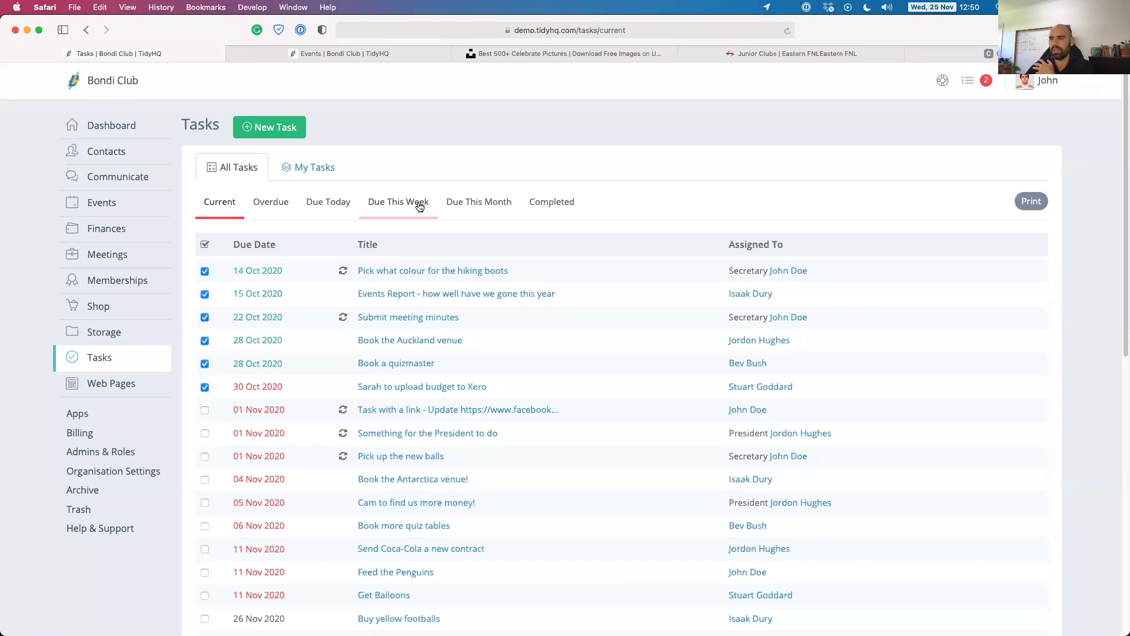
Check the Completed and Due This Month lists, ending on the Overdue tasks list.
left_click(555, 203)
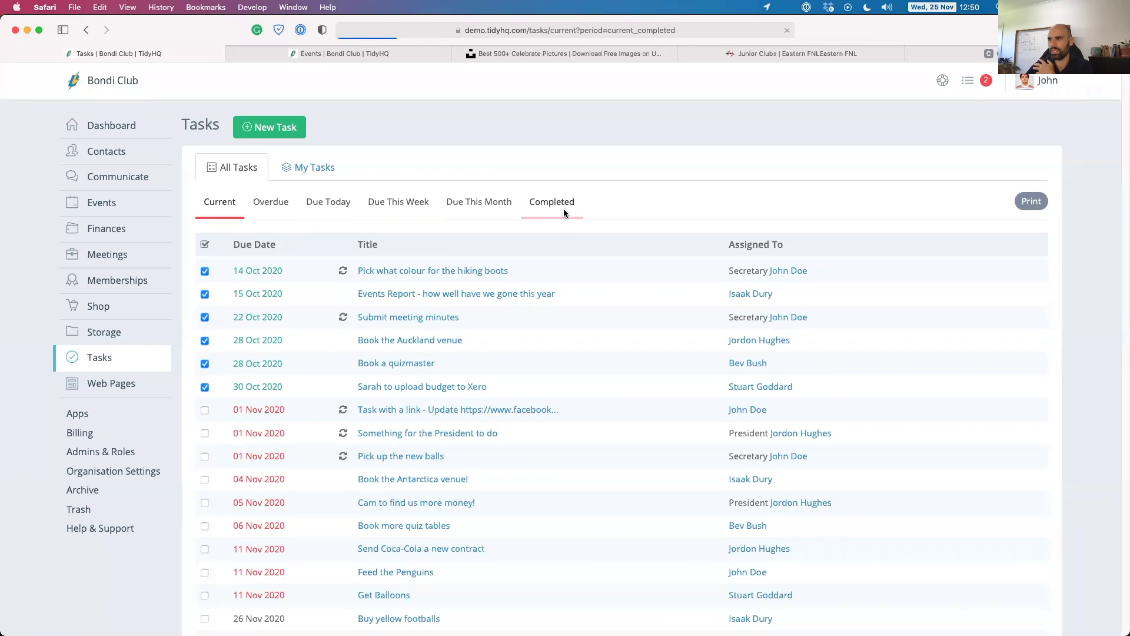
scroll(346, 388, "down", 10)
scroll(335, 353, "up", 10)
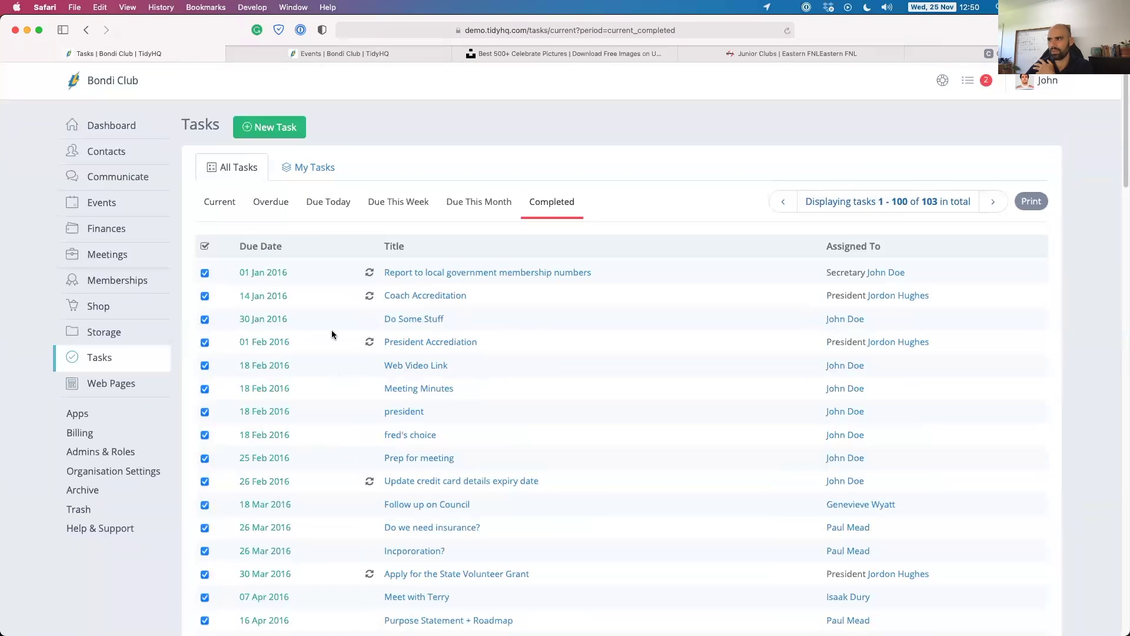
left_click(474, 201)
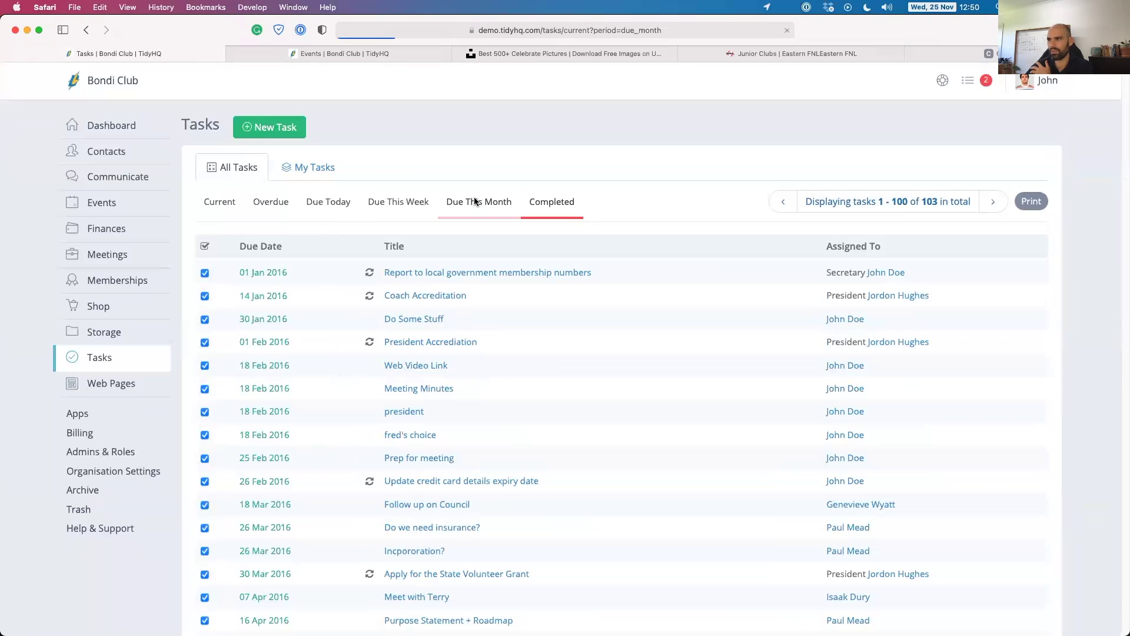
left_click(274, 201)
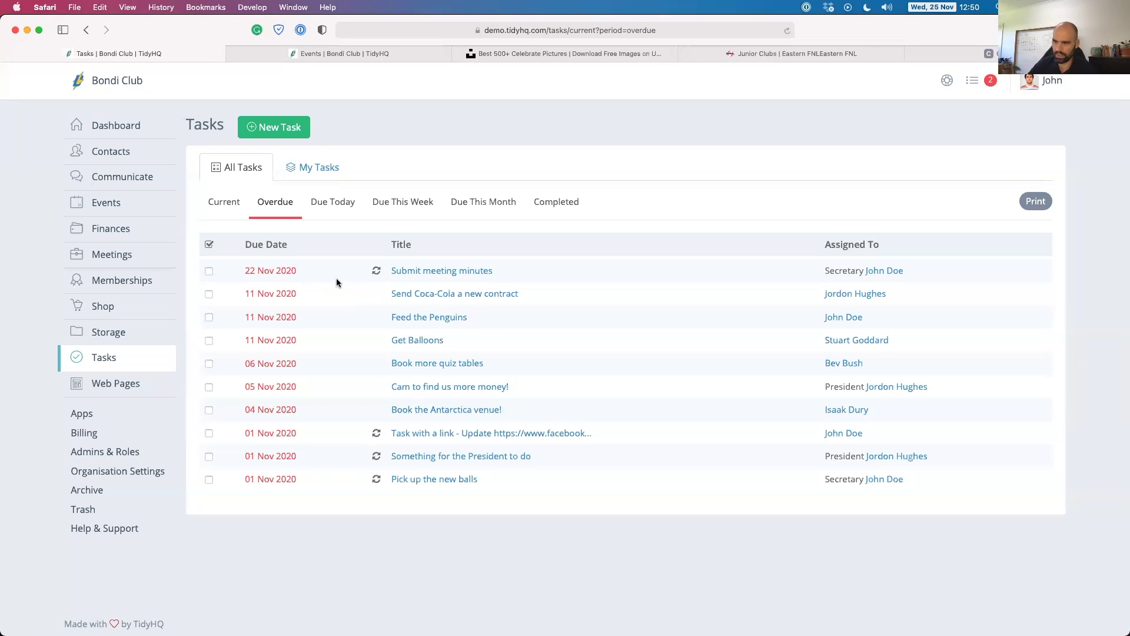
mouse_move(138, 359)
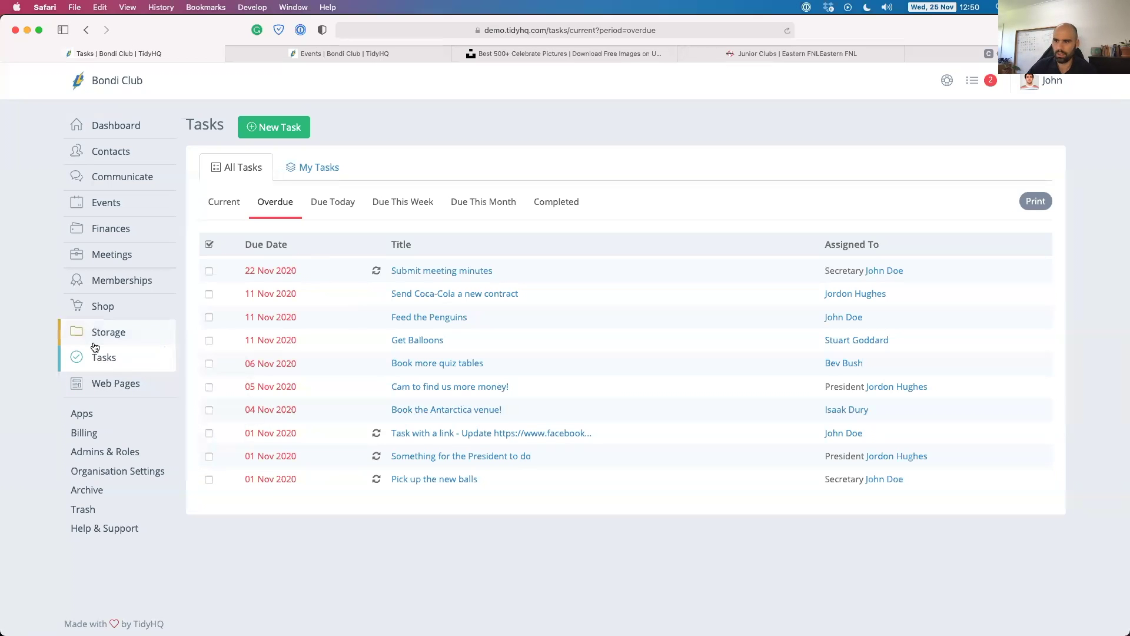